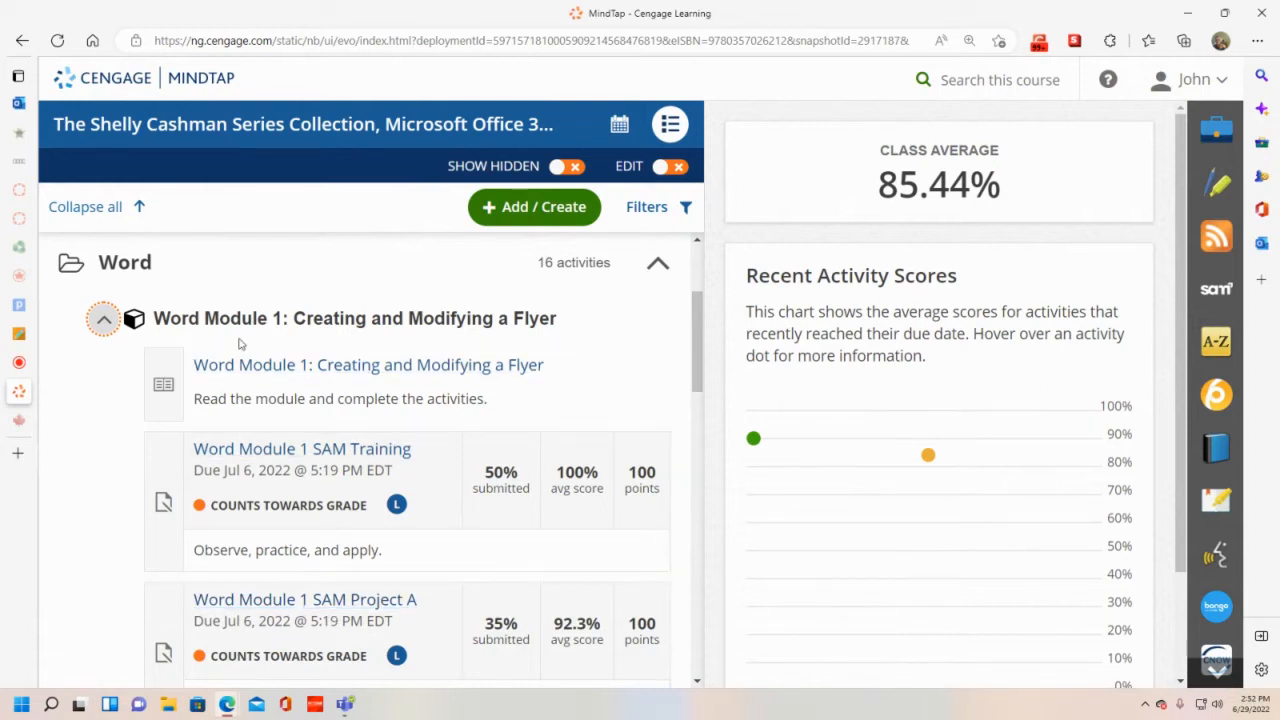
# - Expand and browse the Word Module 2, 3 and 4 activities in the course list
pyautogui.scroll(-5, 256, 364)
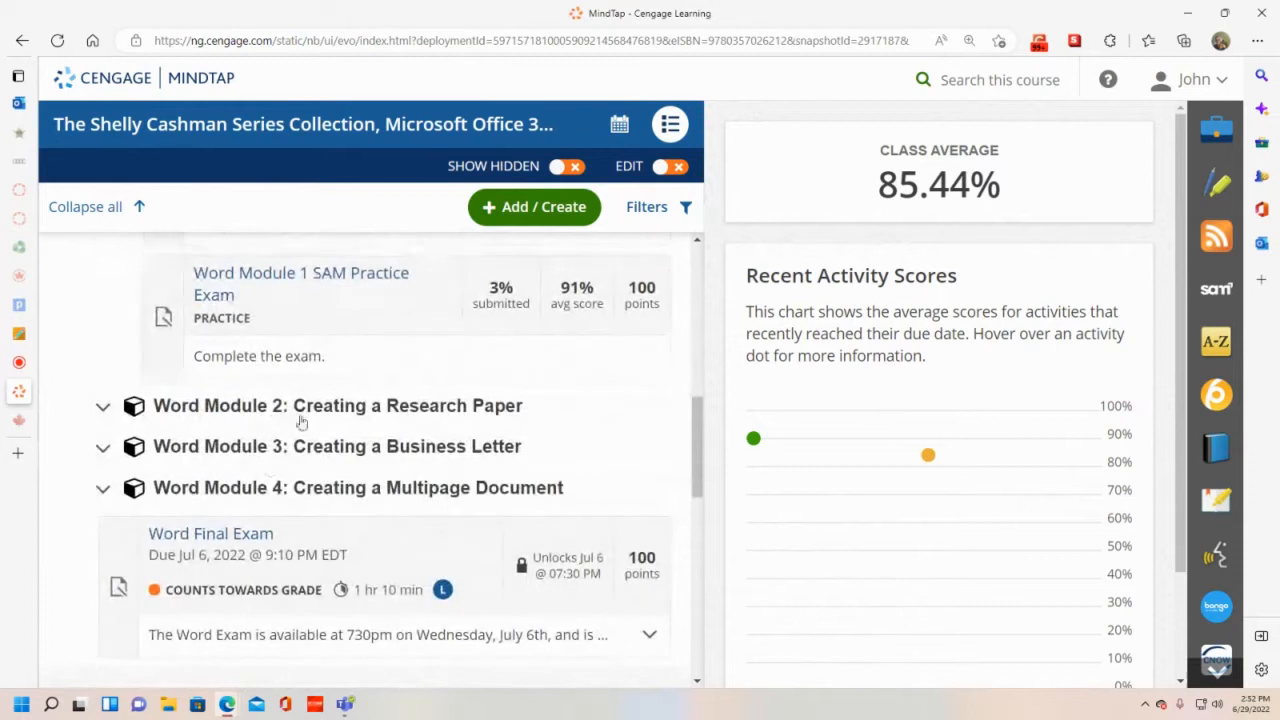
pyautogui.click(300, 410)
pyautogui.scroll(-3, 300, 415)
pyautogui.scroll(-5, 305, 420)
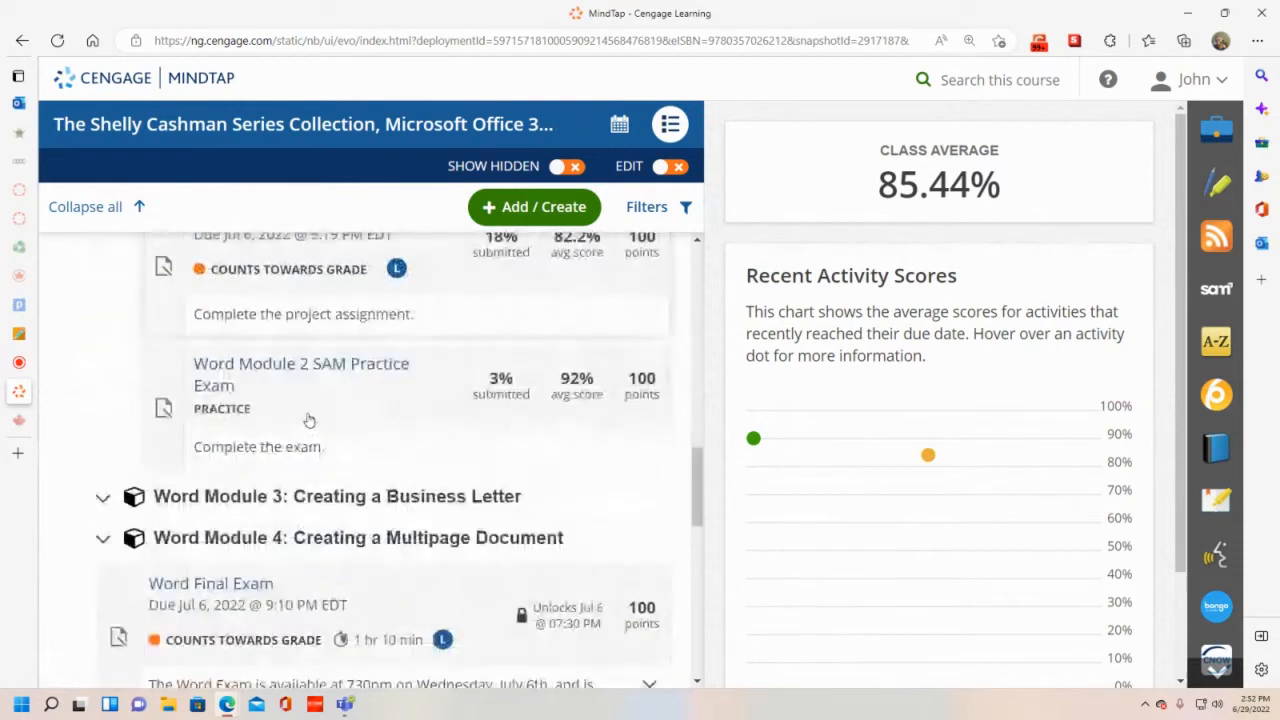
pyautogui.click(305, 355)
pyautogui.scroll(-1, 303, 424)
pyautogui.scroll(-3, 303, 424)
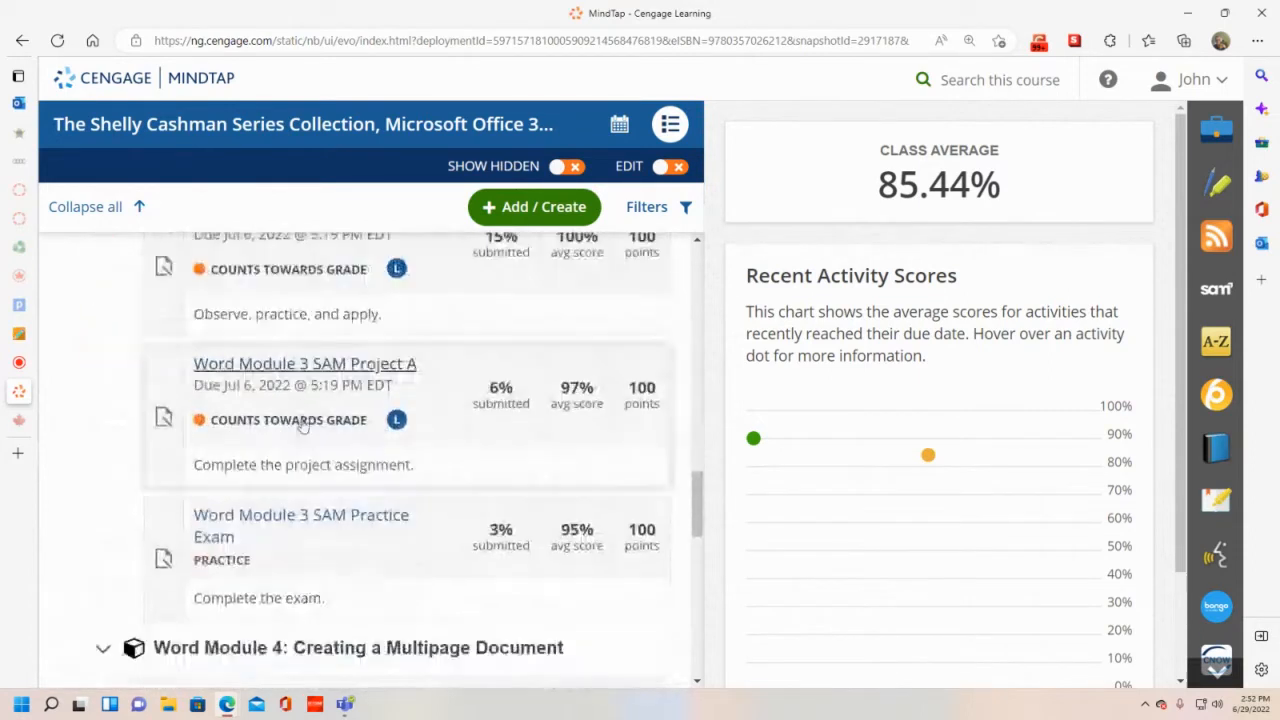
pyautogui.scroll(-1, 303, 426)
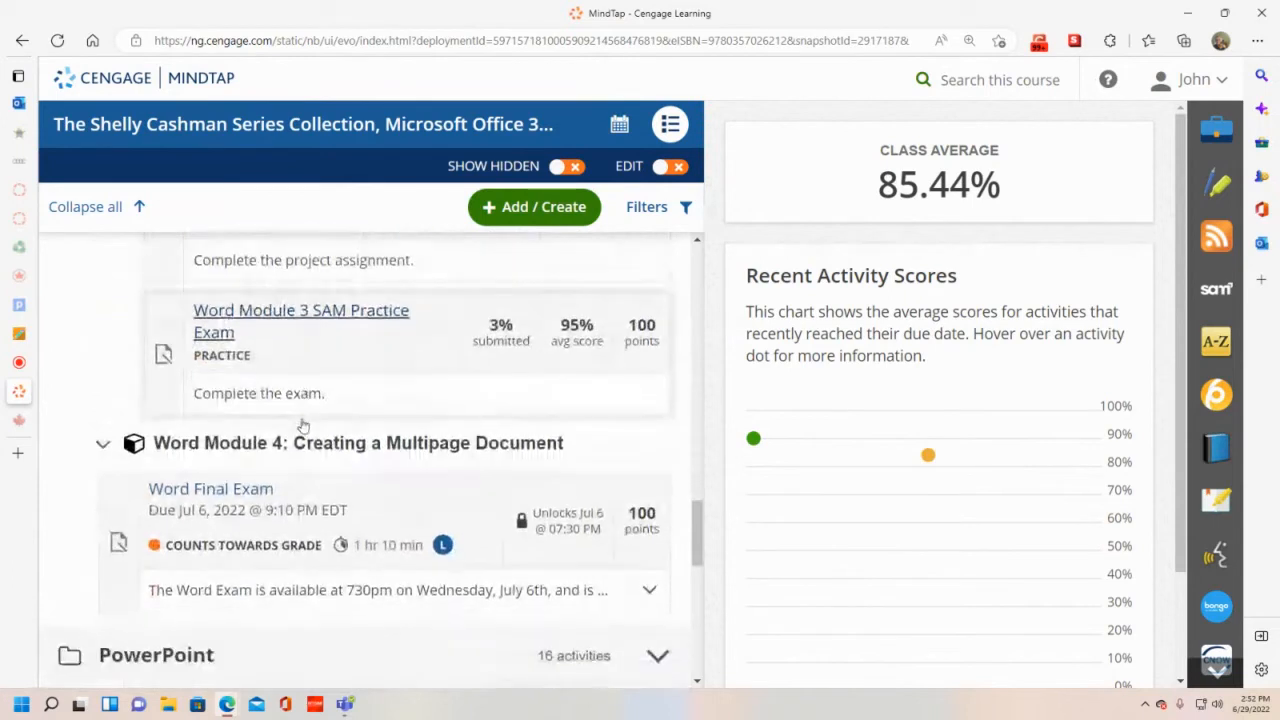
pyautogui.click(306, 443)
pyautogui.scroll(-1, 308, 450)
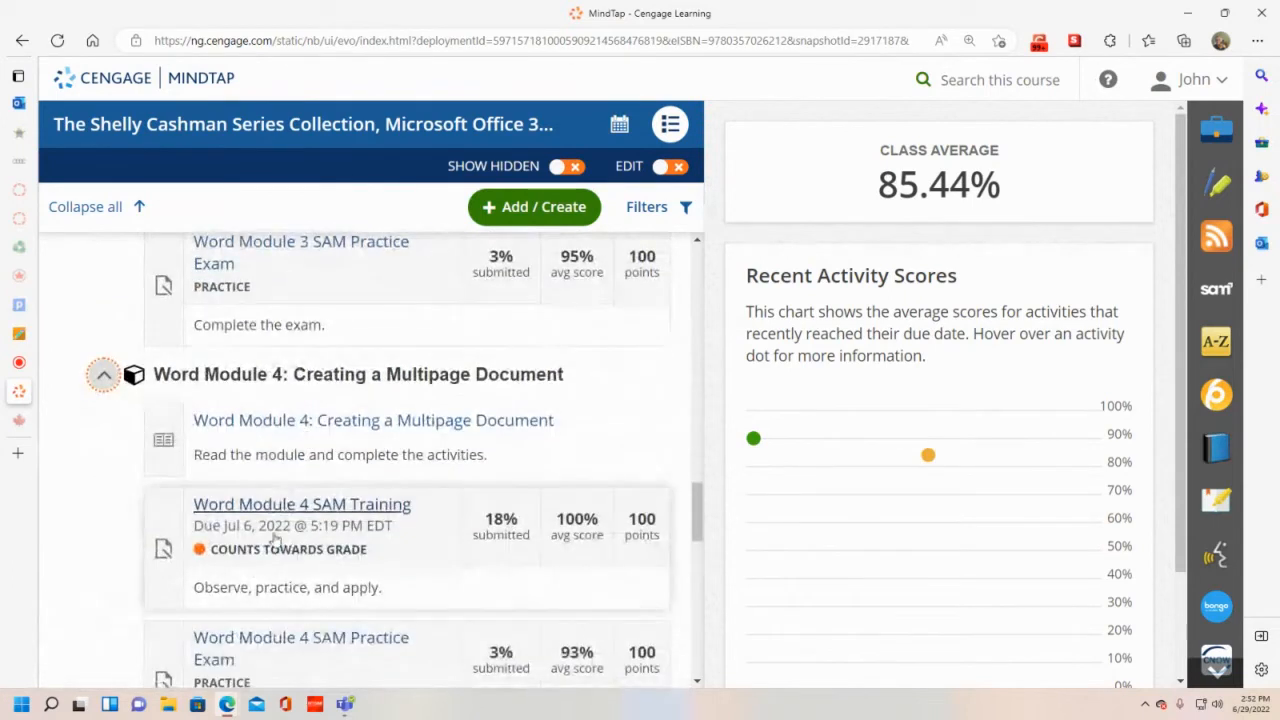
pyautogui.scroll(10, 260, 525)
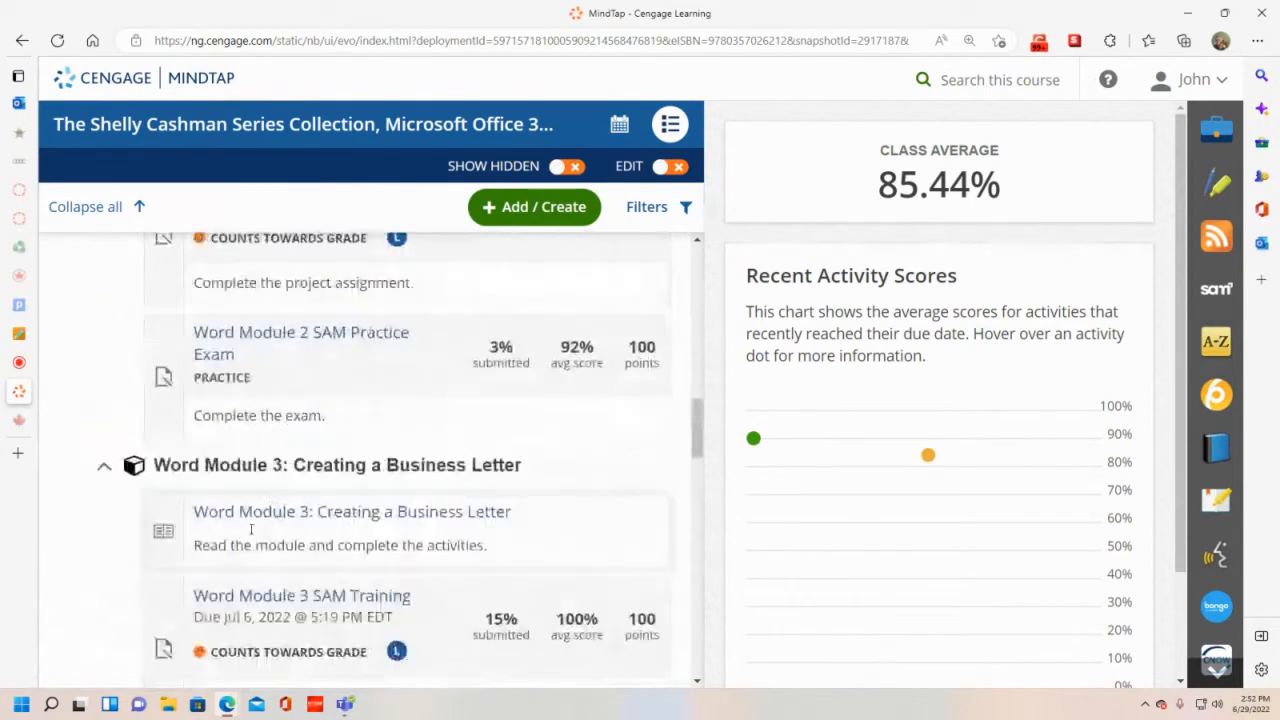
# - Collapse all sections, expand Excel > Excel Module 1, and open Excel Module 1 SAM Training
pyautogui.click(110, 206)
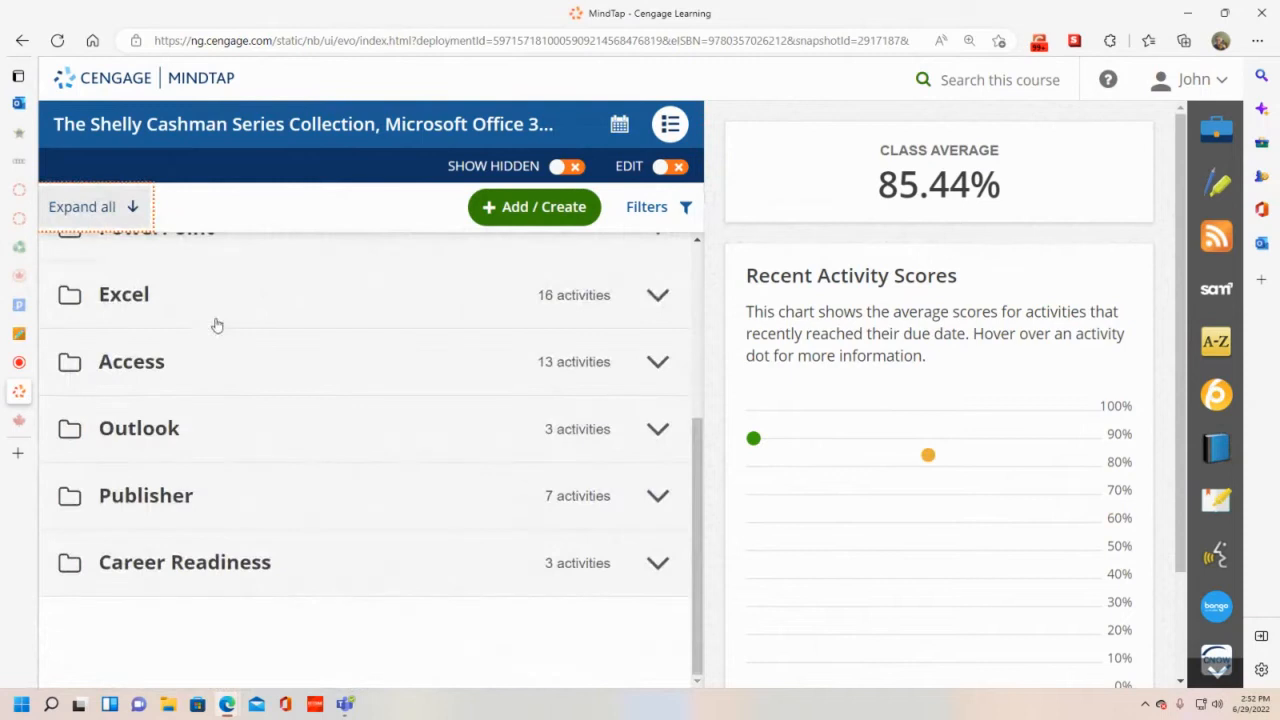
pyautogui.click(141, 296)
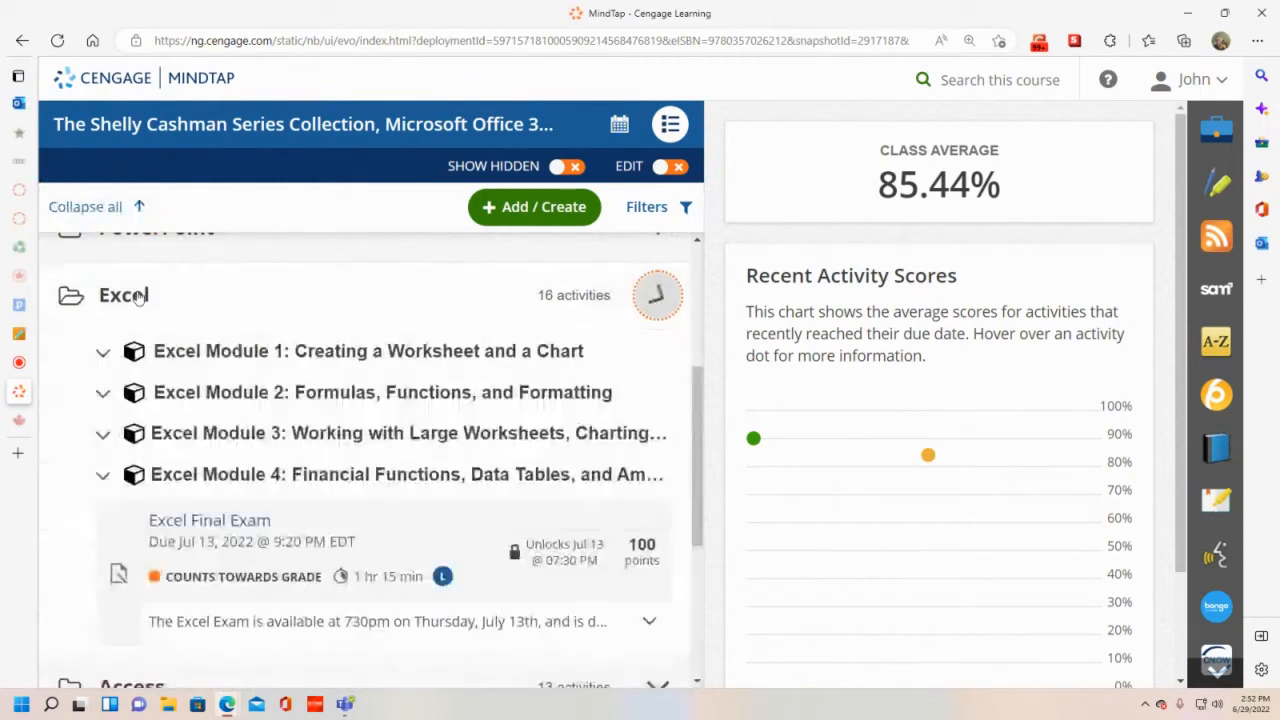
pyautogui.click(300, 356)
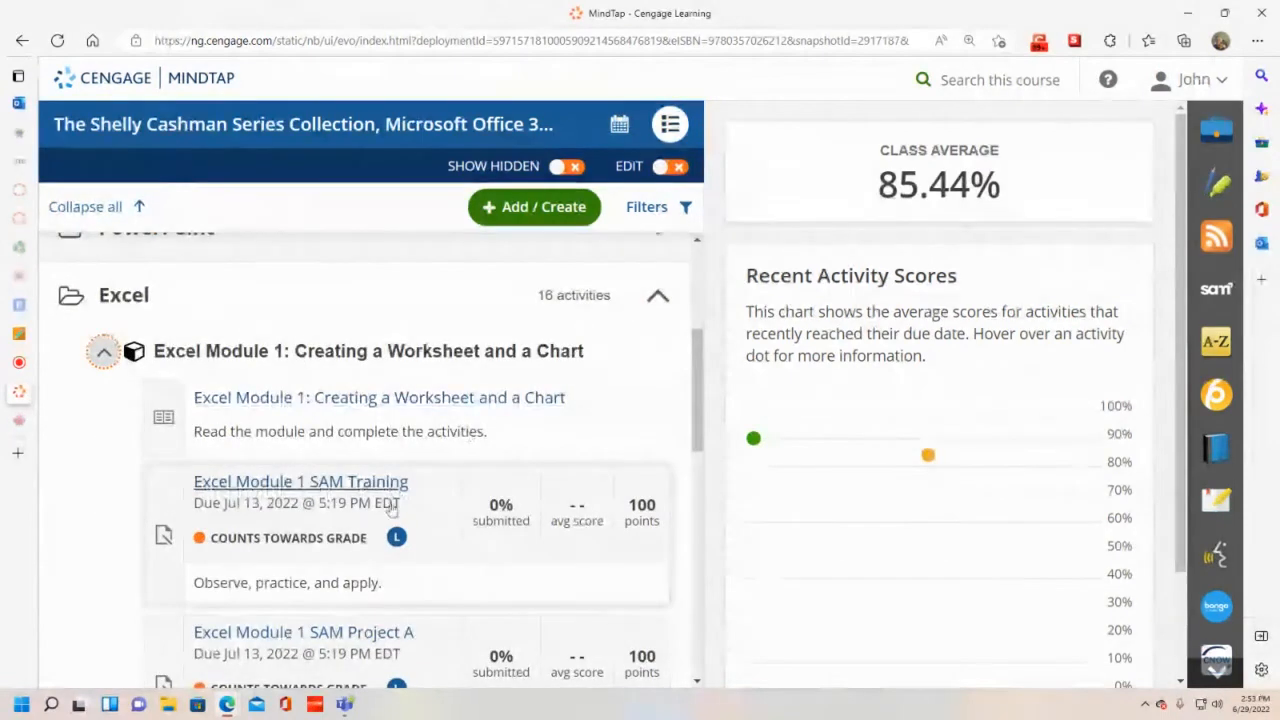
pyautogui.click(349, 484)
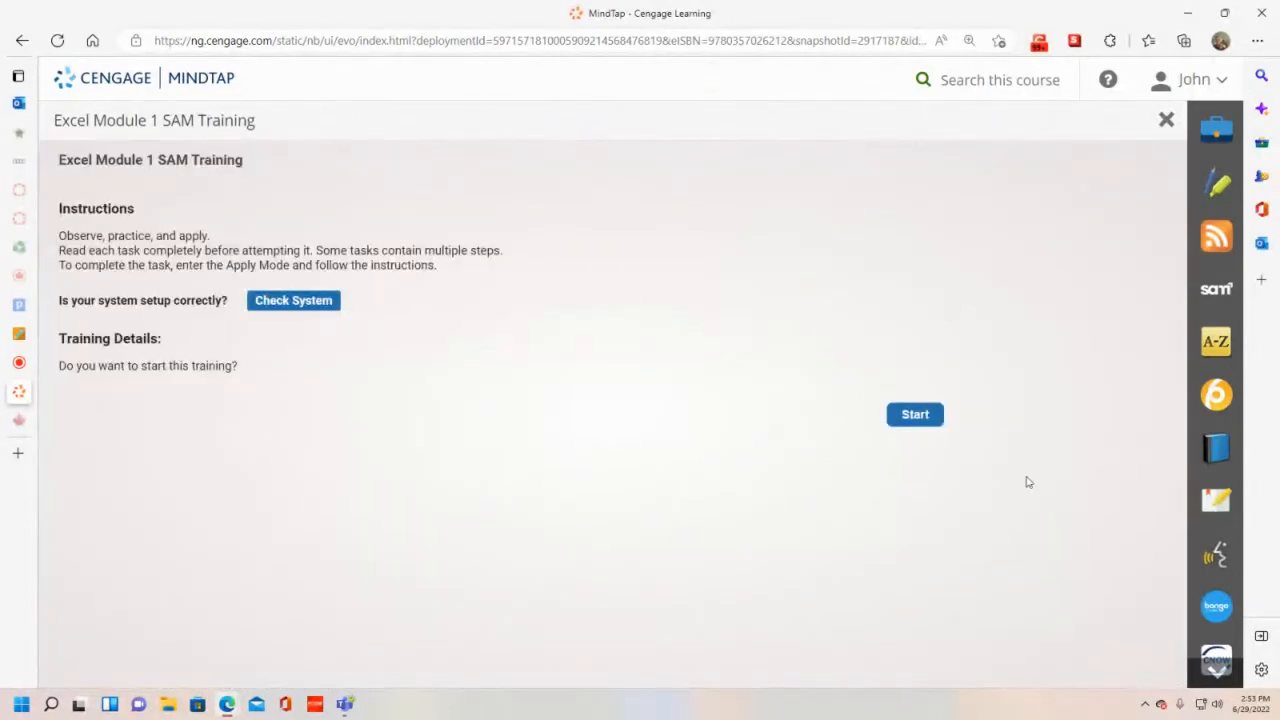
# - Start the training, maximize its window, and move the task instructions beside the data
pyautogui.click(915, 414)
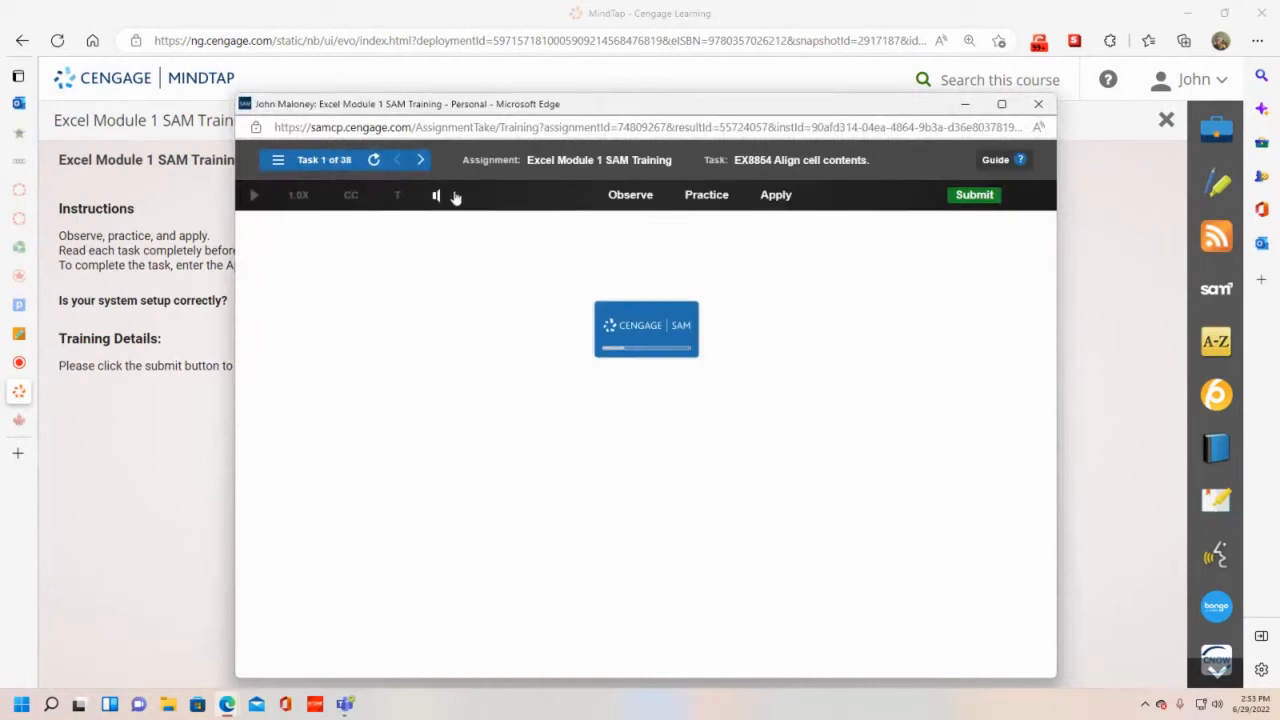
pyautogui.click(1002, 104)
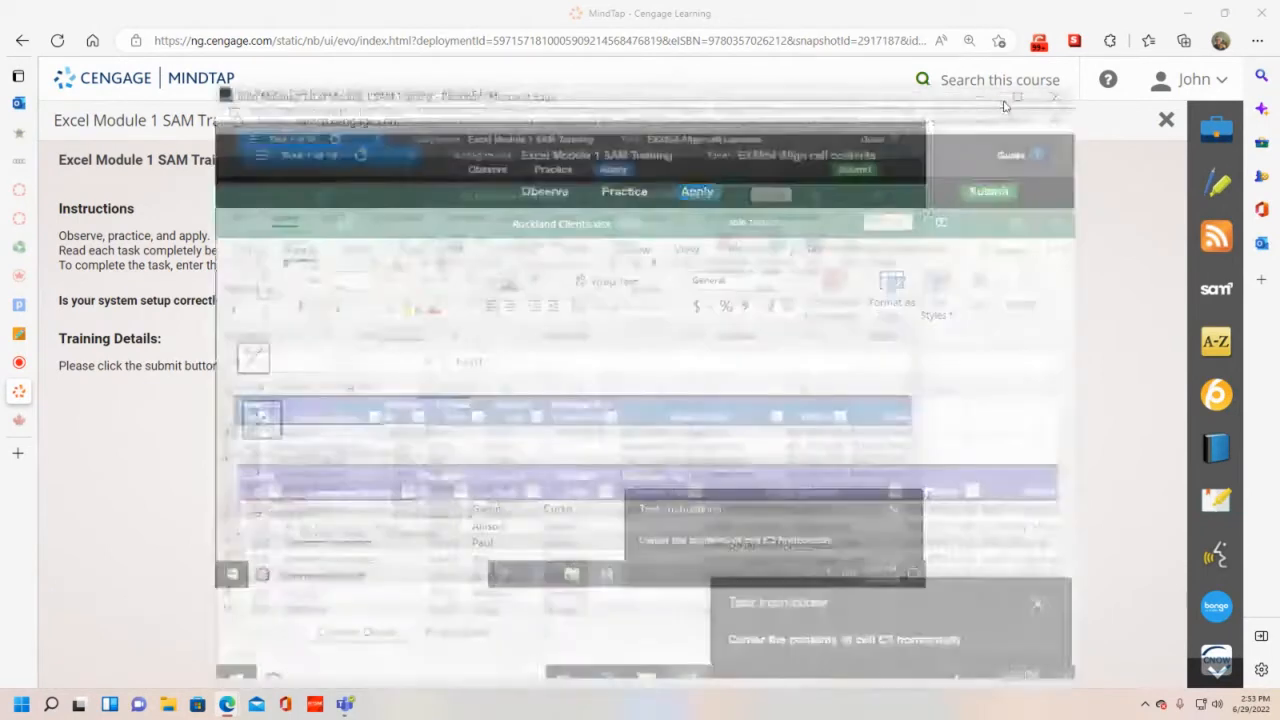
pyautogui.moveTo(1100, 587); pyautogui.dragTo(914, 355)
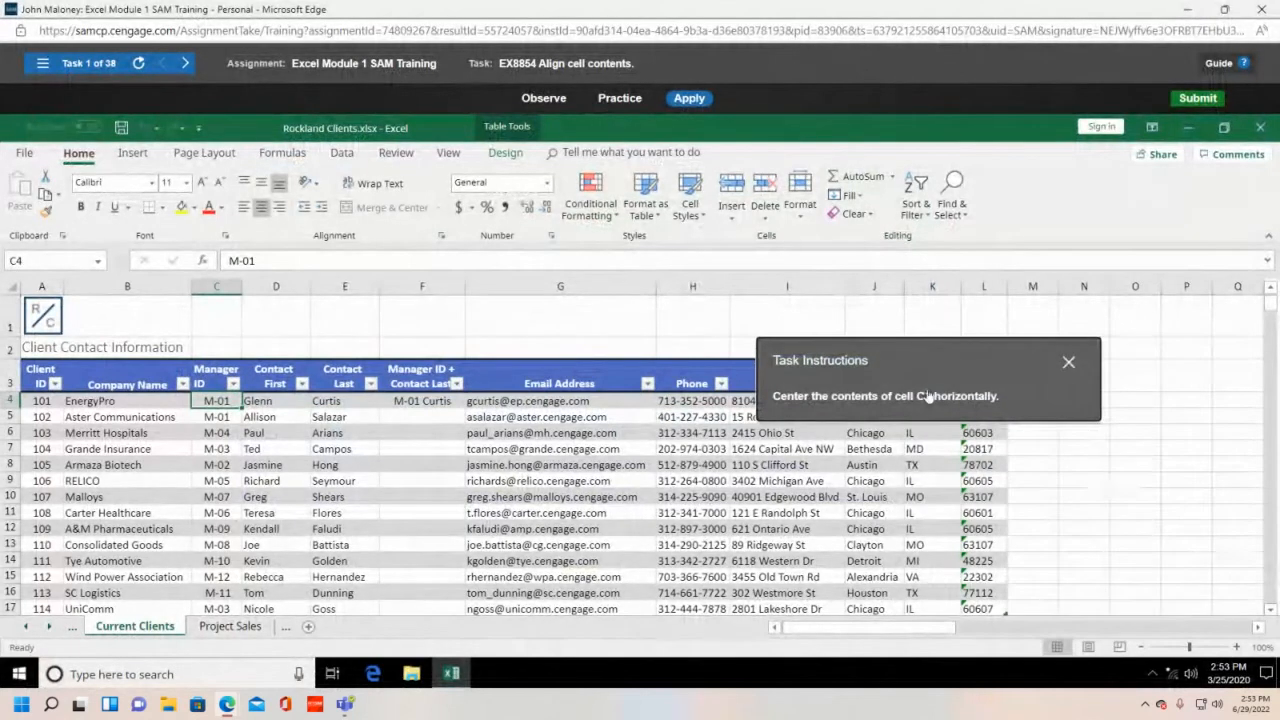
# - Horizontally center the Manager ID heading in cell C3
pyautogui.click(211, 287)
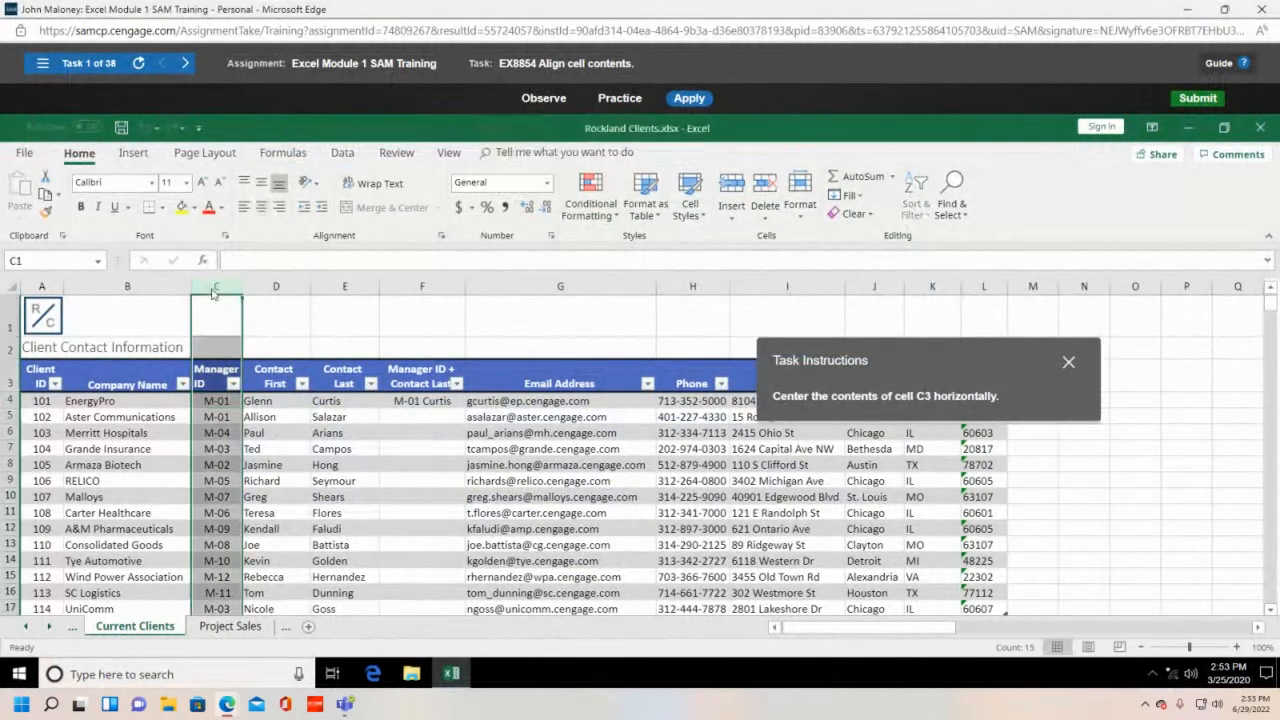
pyautogui.click(9, 379)
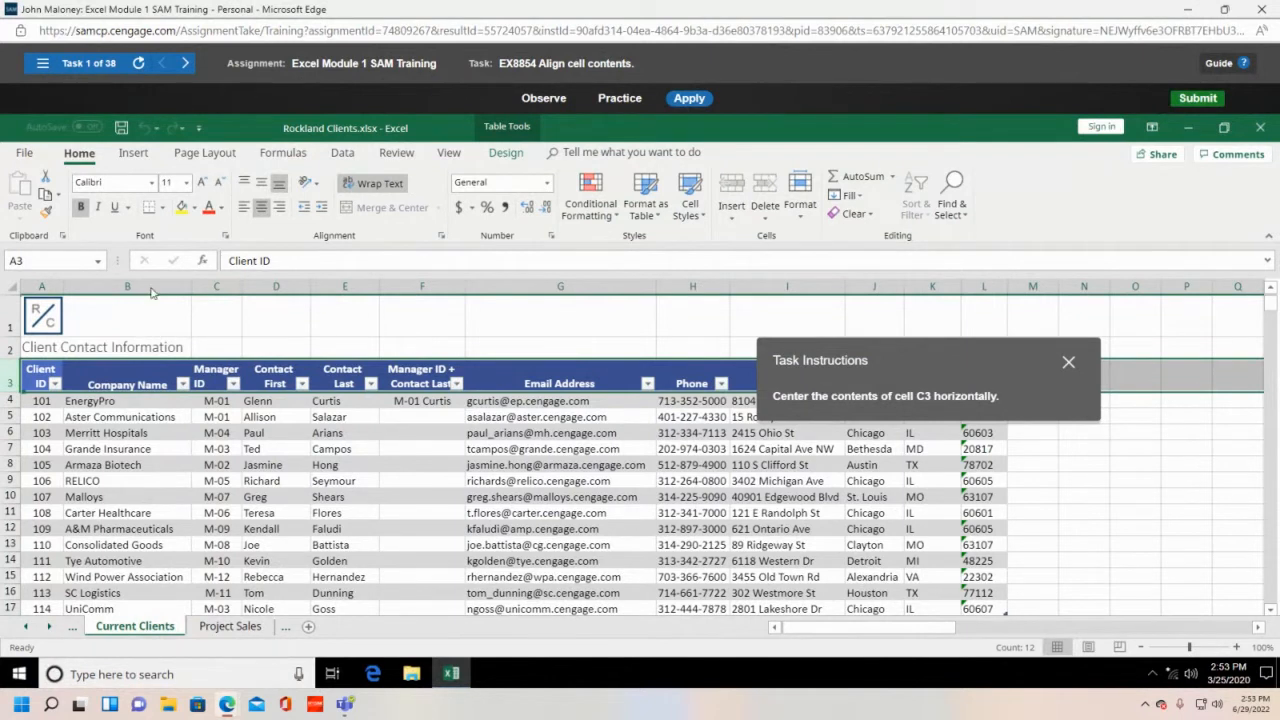
pyautogui.click(219, 286)
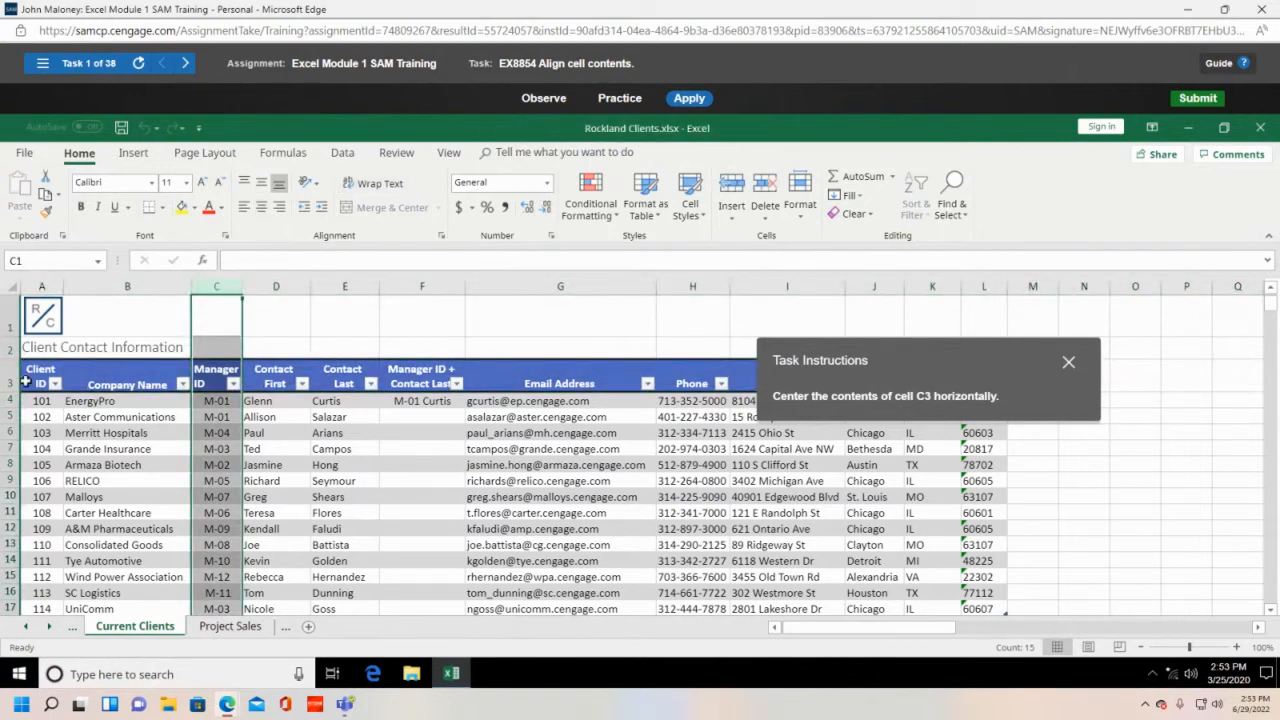
pyautogui.click(12, 384)
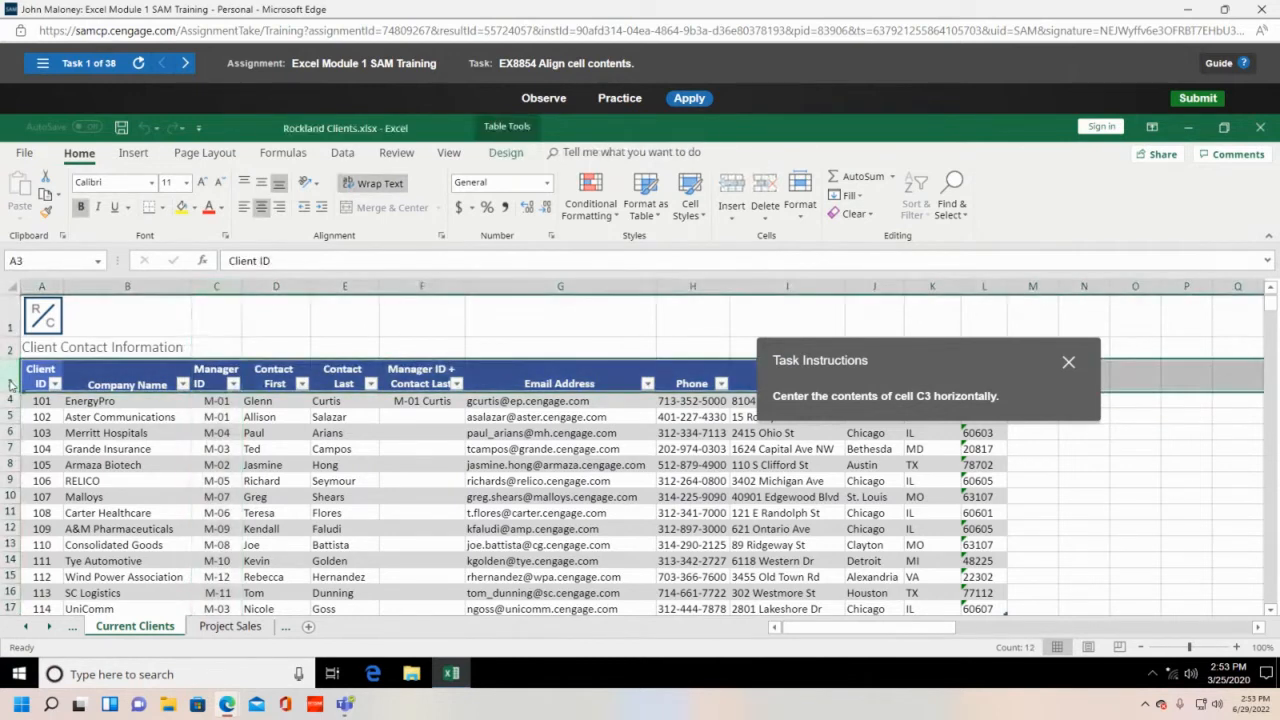
pyautogui.click(210, 378)
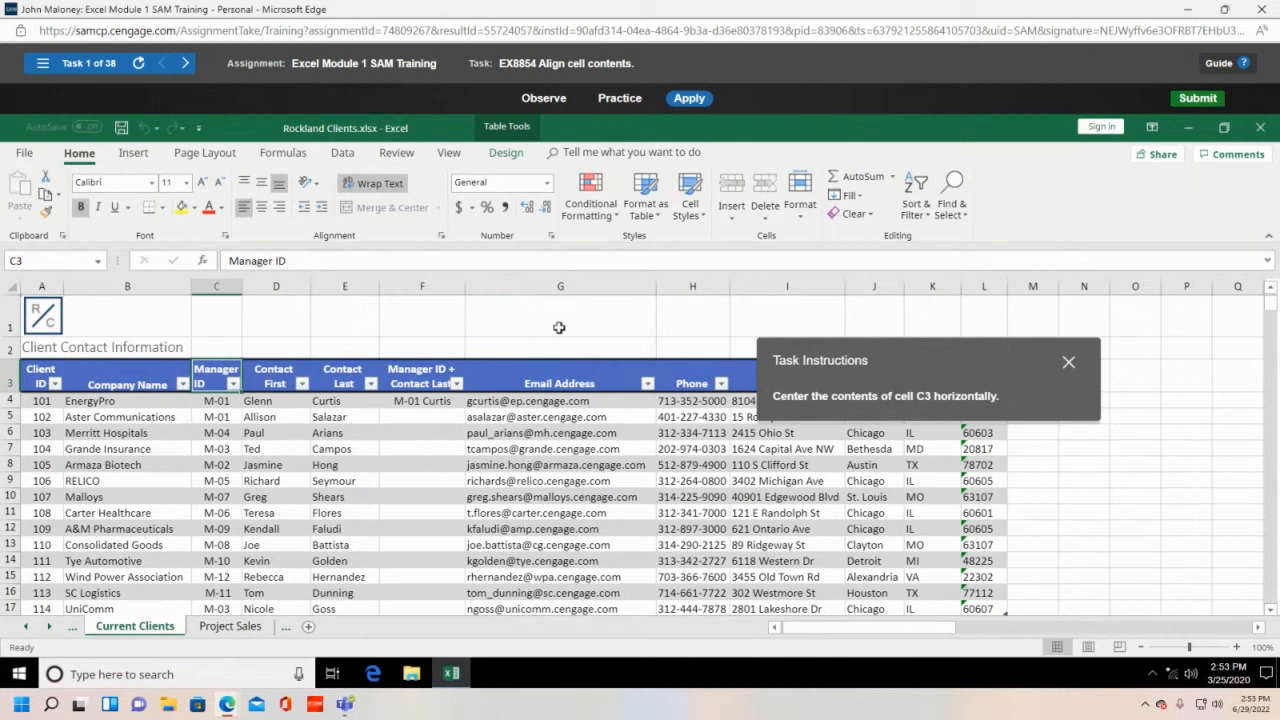
pyautogui.click(262, 208)
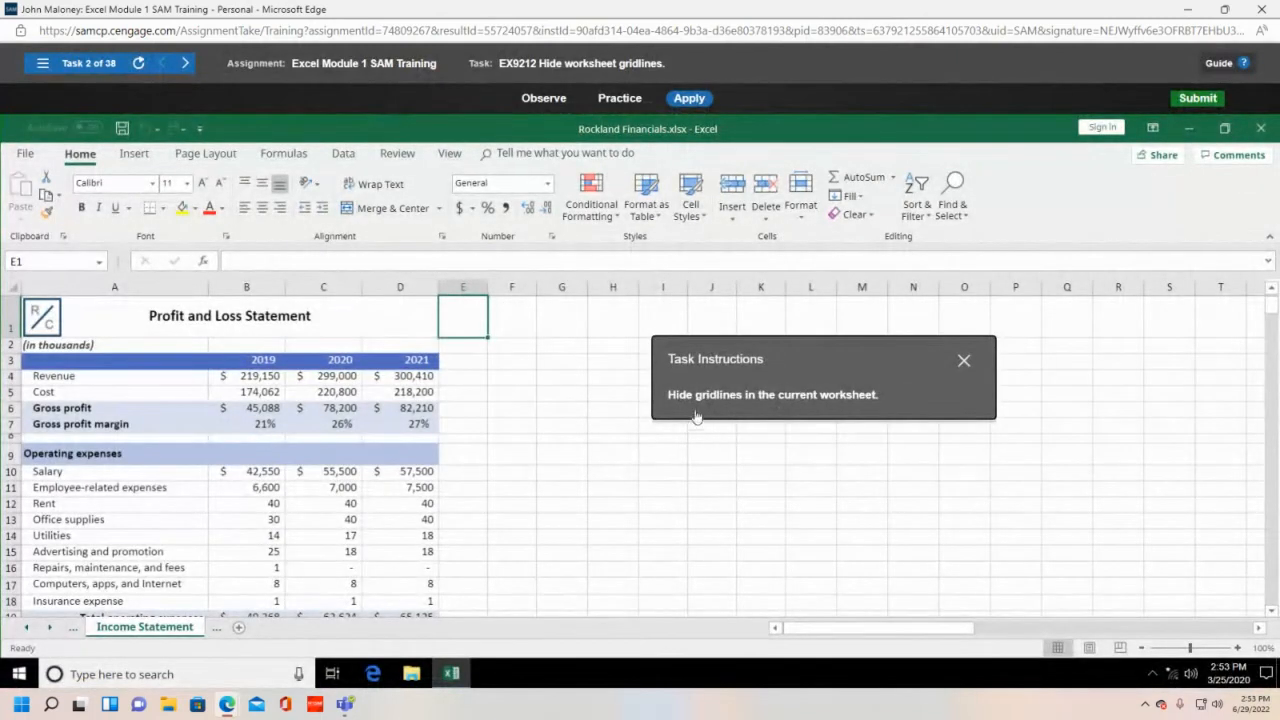
# - Uncheck Gridlines on the View tab for the Income Statement worksheet
pyautogui.click(451, 155)
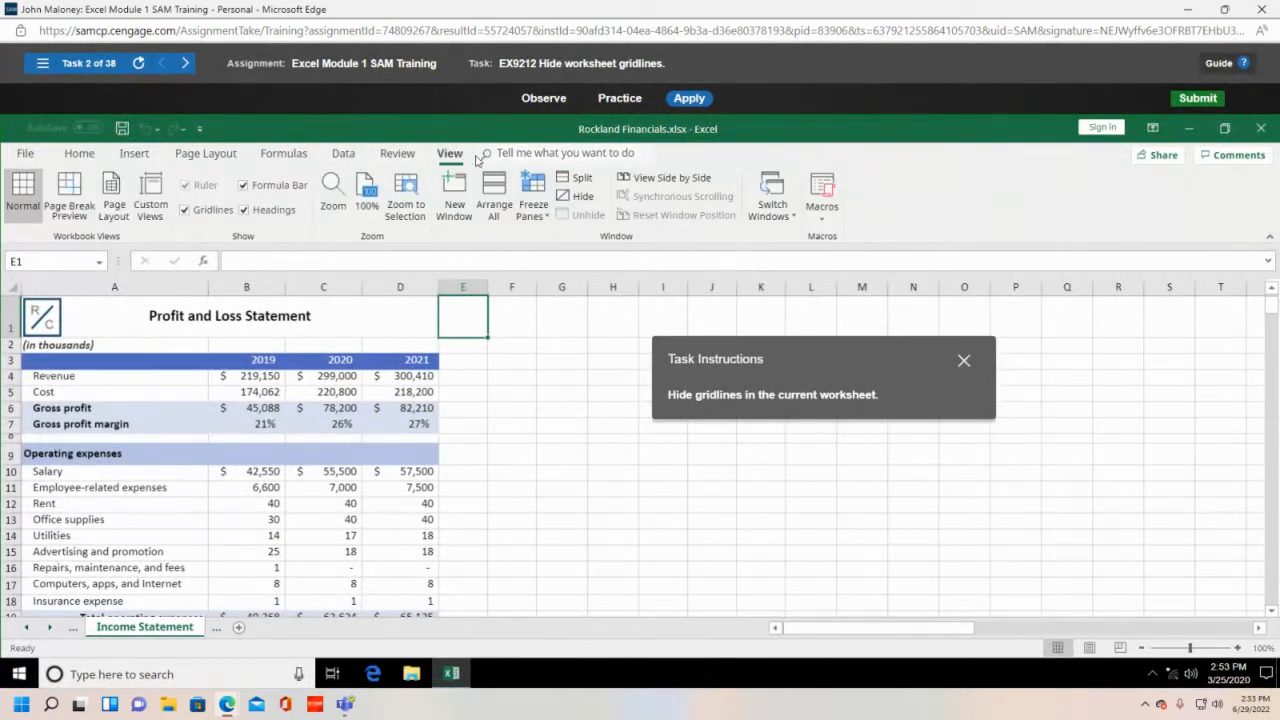
pyautogui.click(184, 212)
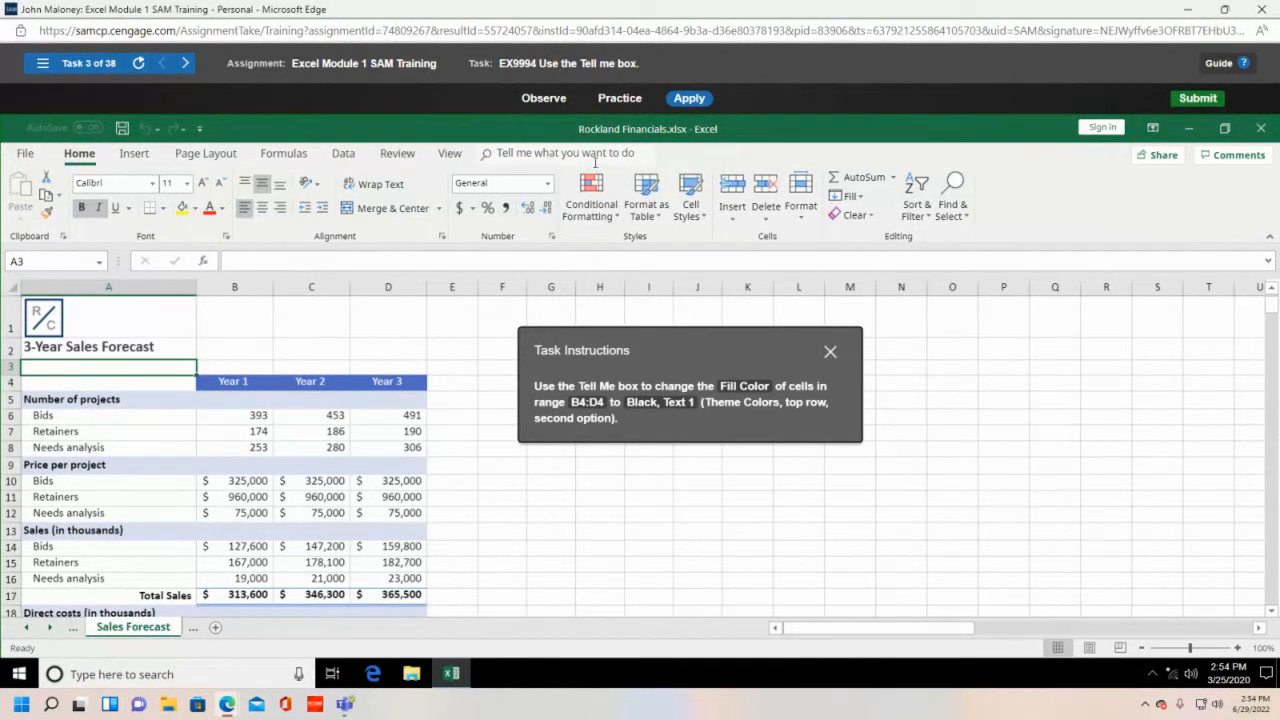
# - Fill the Year 1–Year 3 headings B4:D4 with Black, Text 1 via a Tell Me search for 'Fill Color'
pyautogui.click(545, 154)
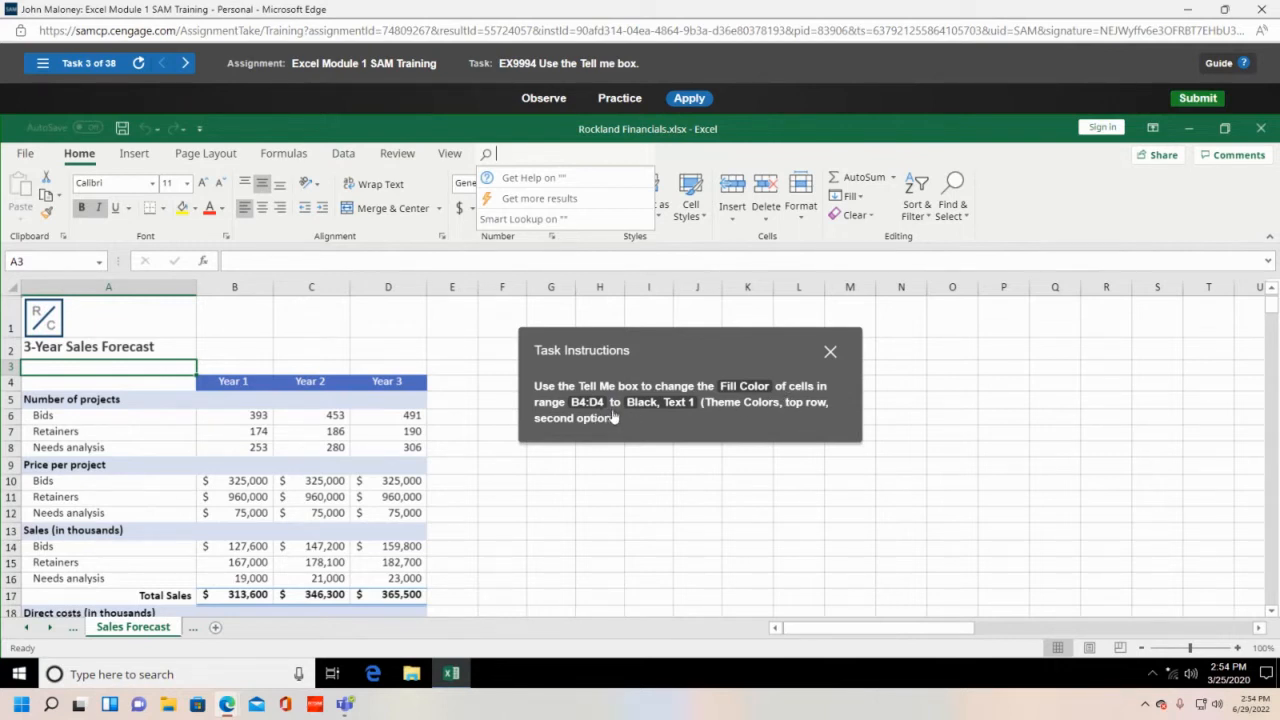
pyautogui.click(230, 380)
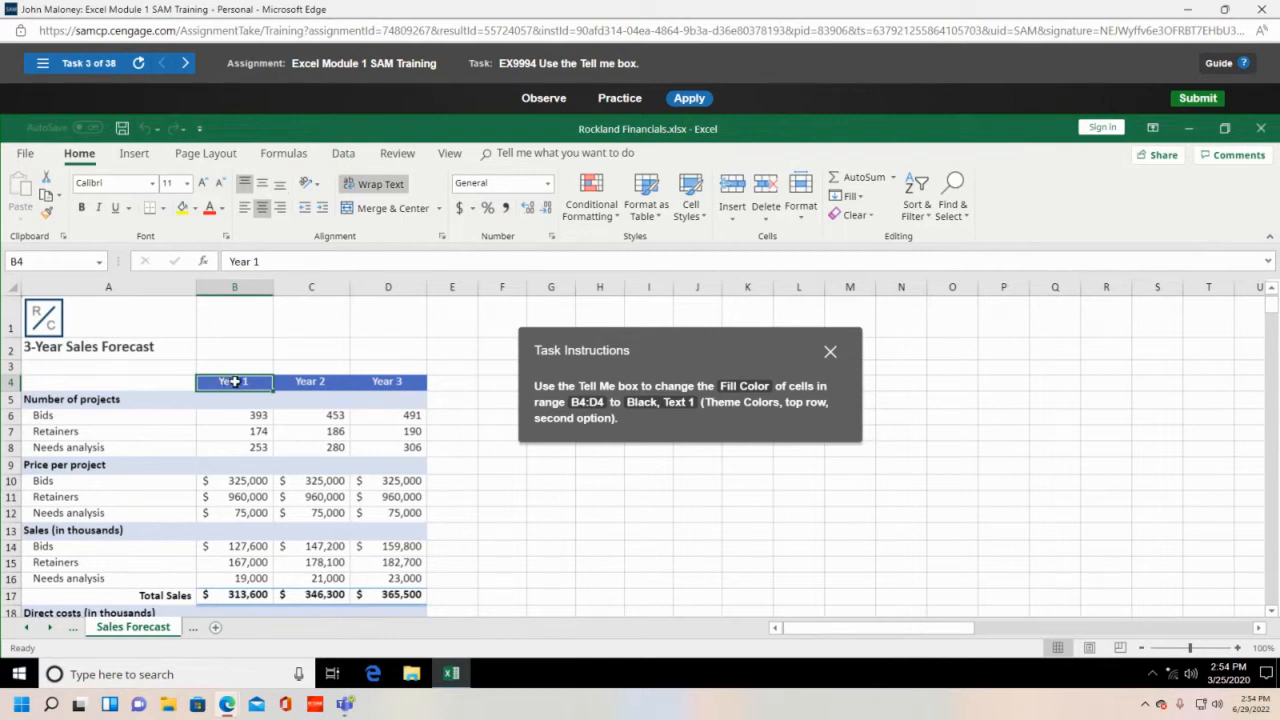
pyautogui.moveTo(234, 381); pyautogui.dragTo(380, 384)
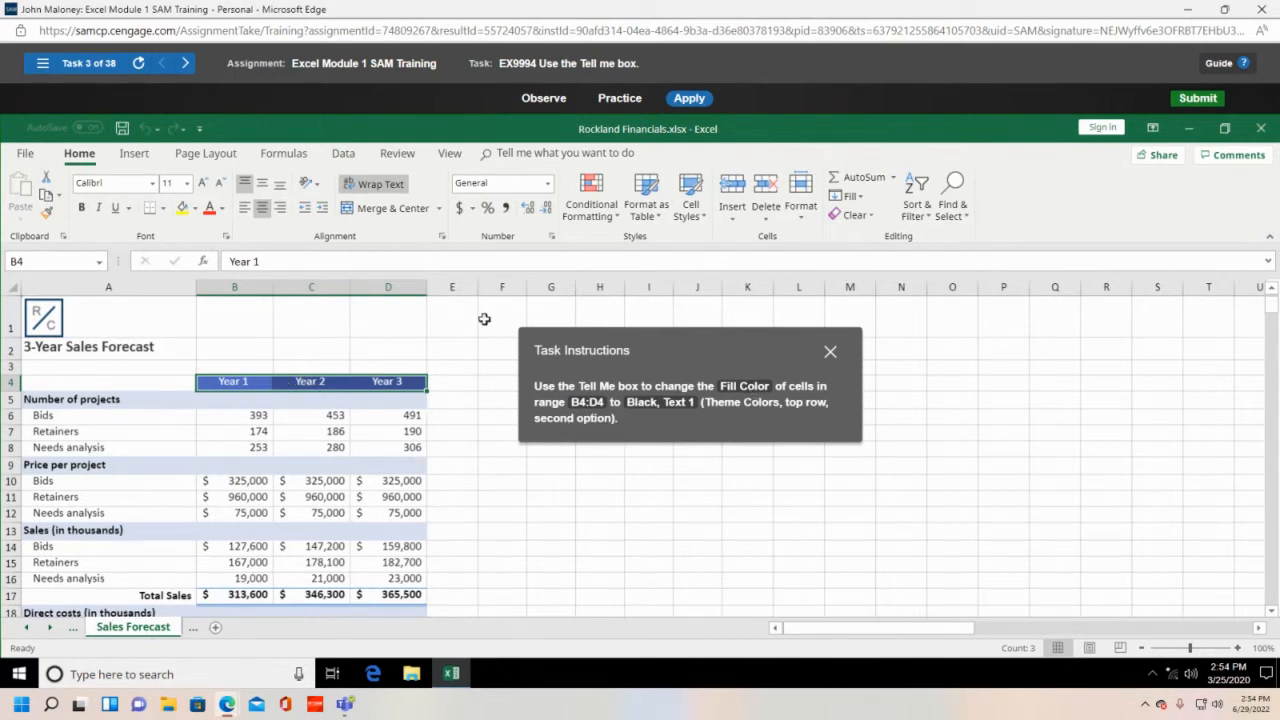
pyautogui.click(625, 153)
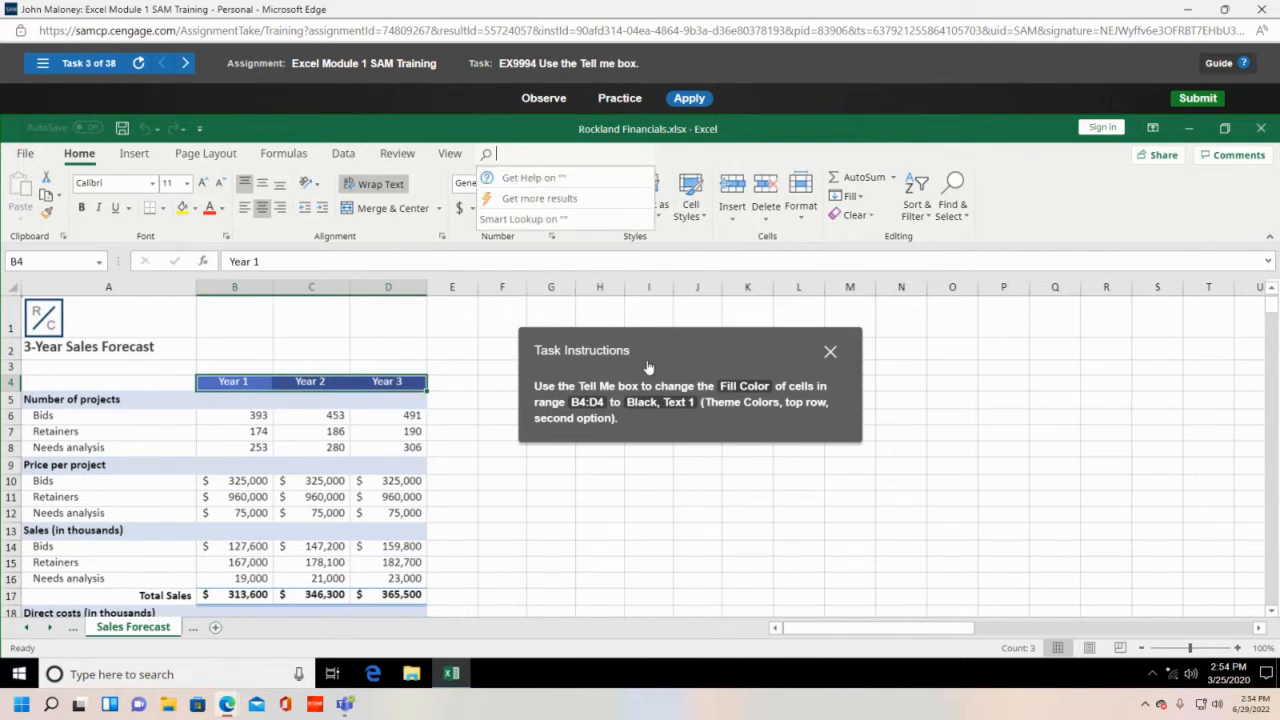
pyautogui.write('Fill Color')
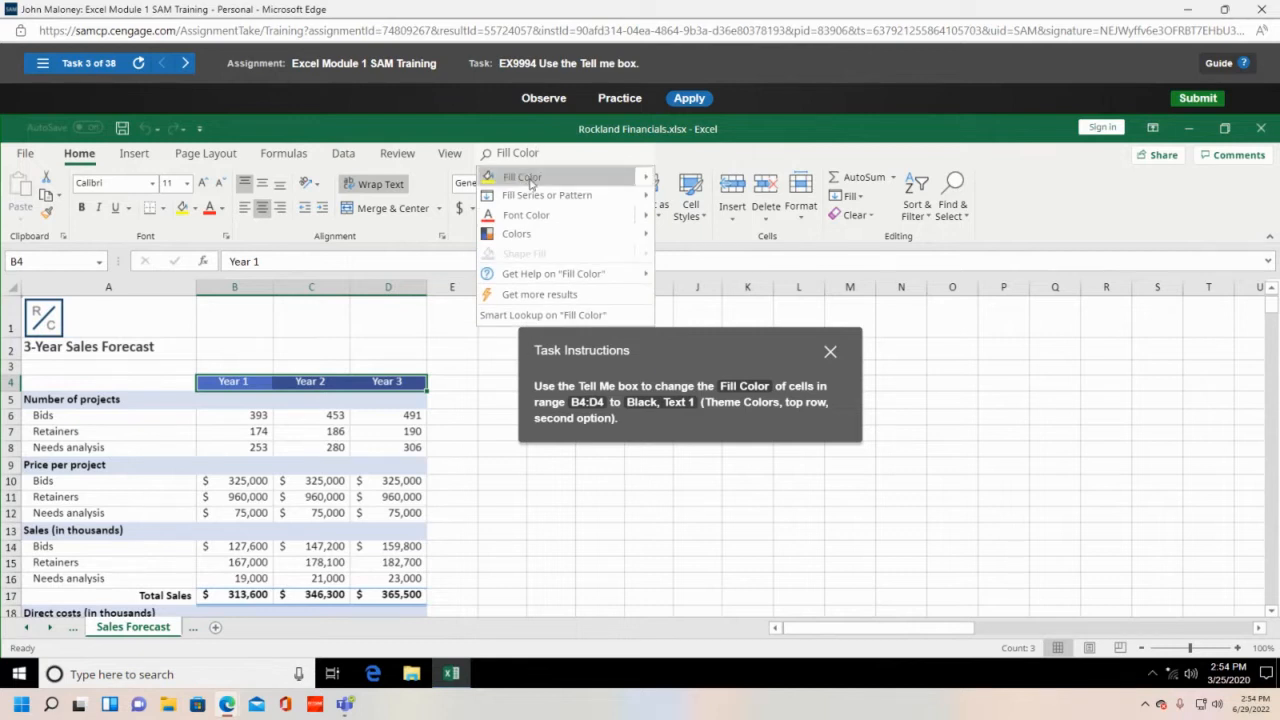
pyautogui.click(648, 181)
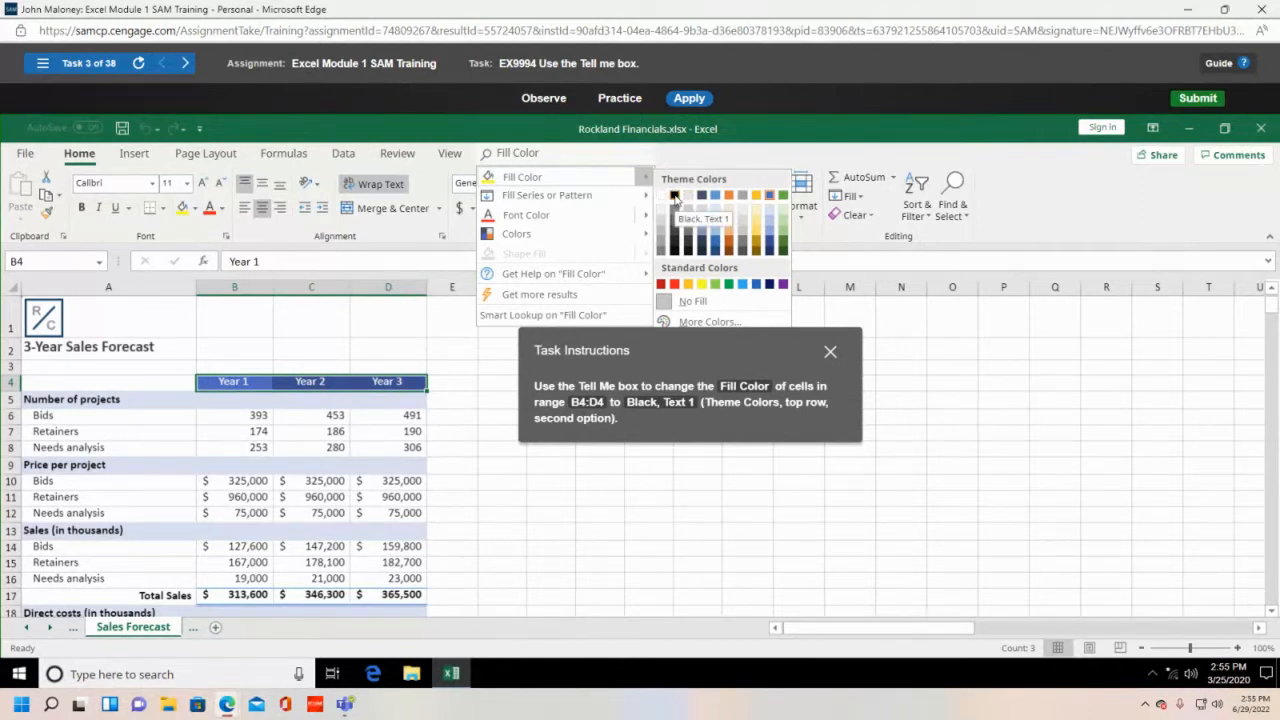
pyautogui.click(675, 196)
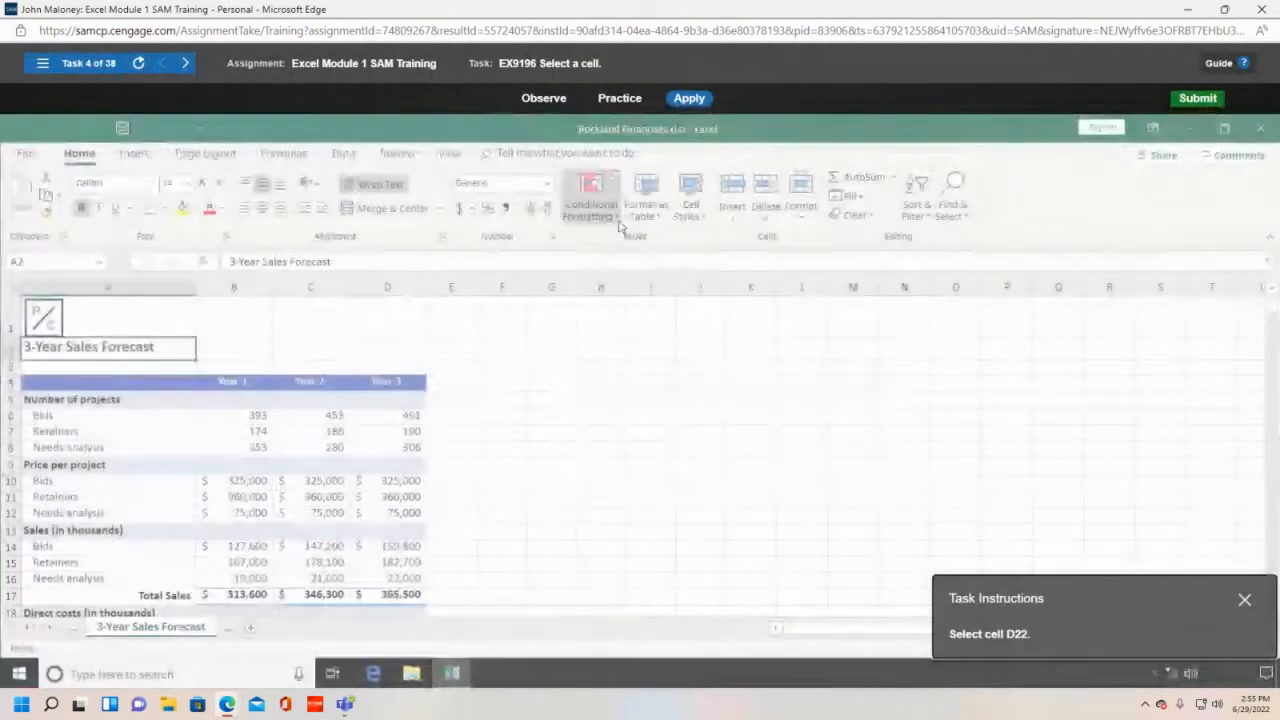
# - Scroll down and select cell D22 holding the Year 3 total direct cost
pyautogui.moveTo(1185, 585); pyautogui.dragTo(880, 366)
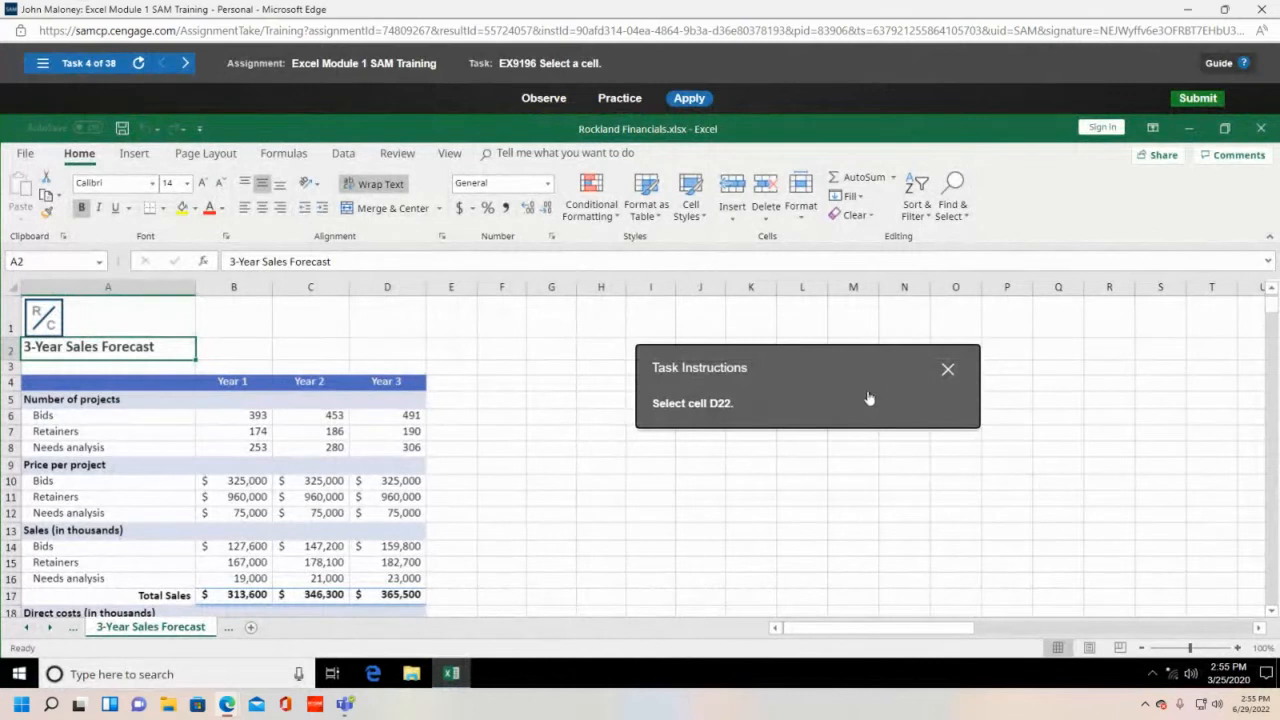
pyautogui.scroll(-1, 531, 400)
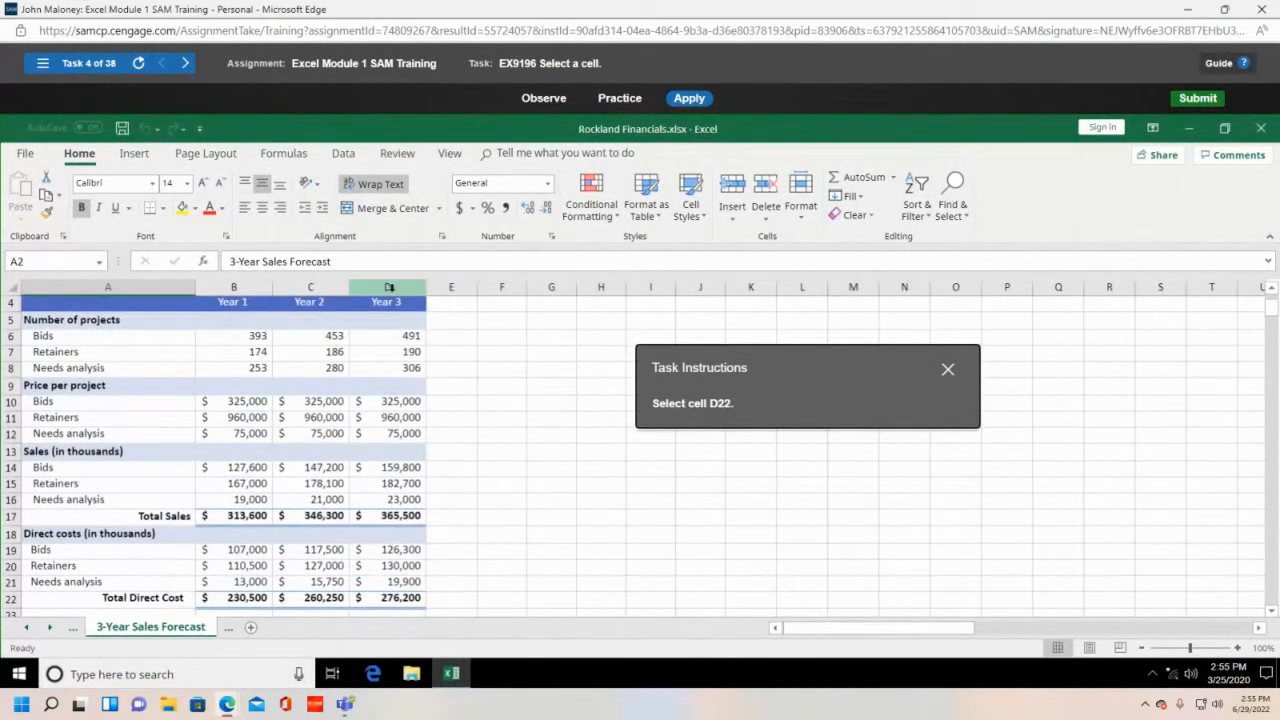
pyautogui.scroll(-1, 280, 430)
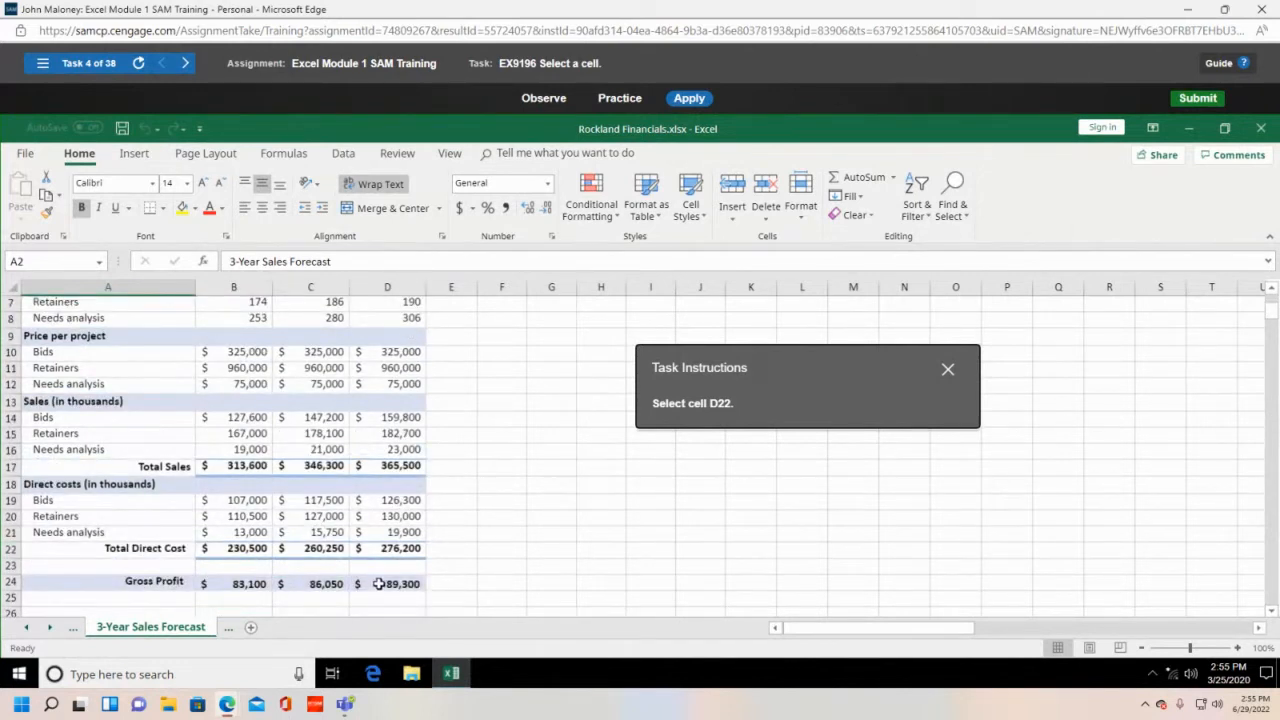
pyautogui.click(392, 551)
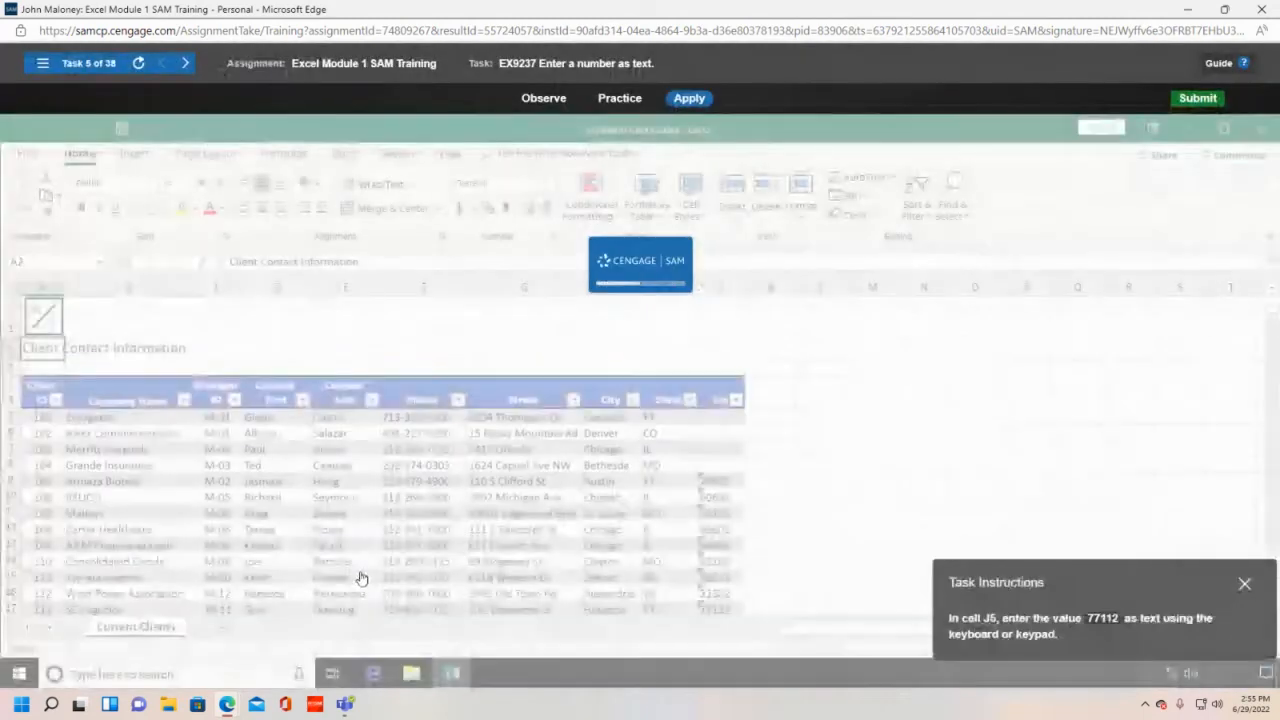
# - Enter '77112 in cell J5 so the zip code is stored as text
pyautogui.moveTo(1150, 575); pyautogui.dragTo(1017, 423)
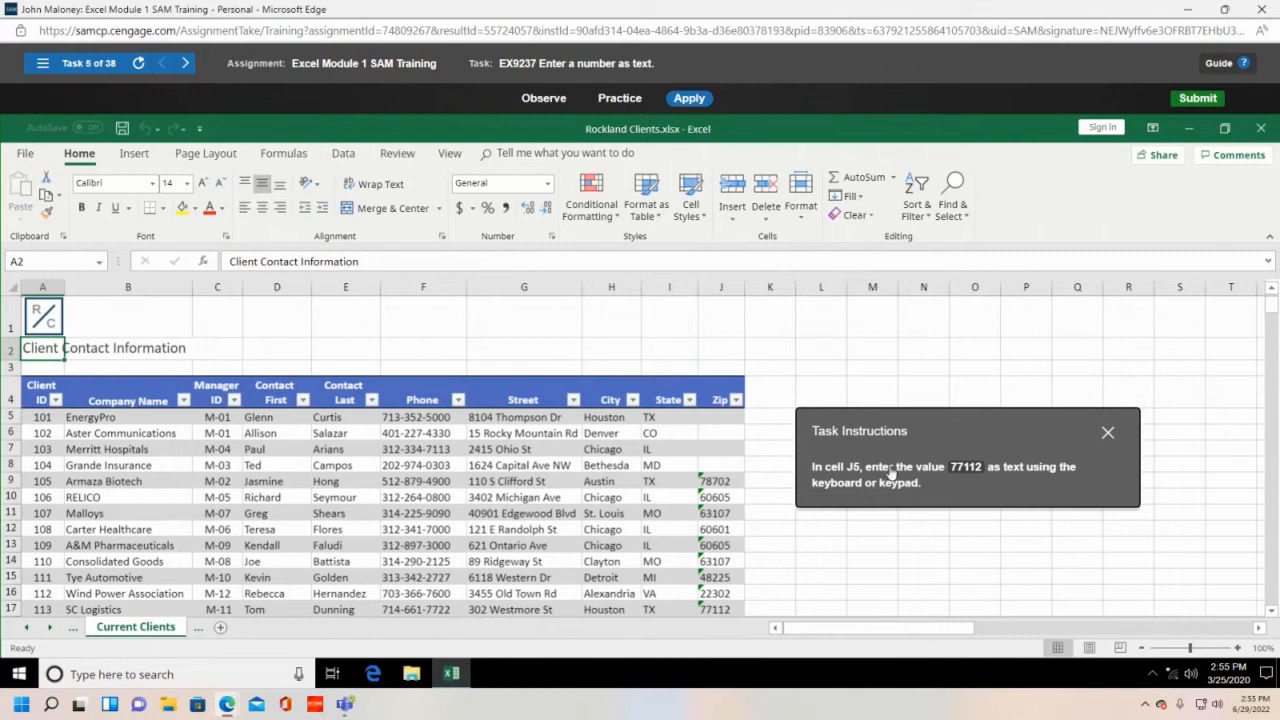
pyautogui.click(720, 292)
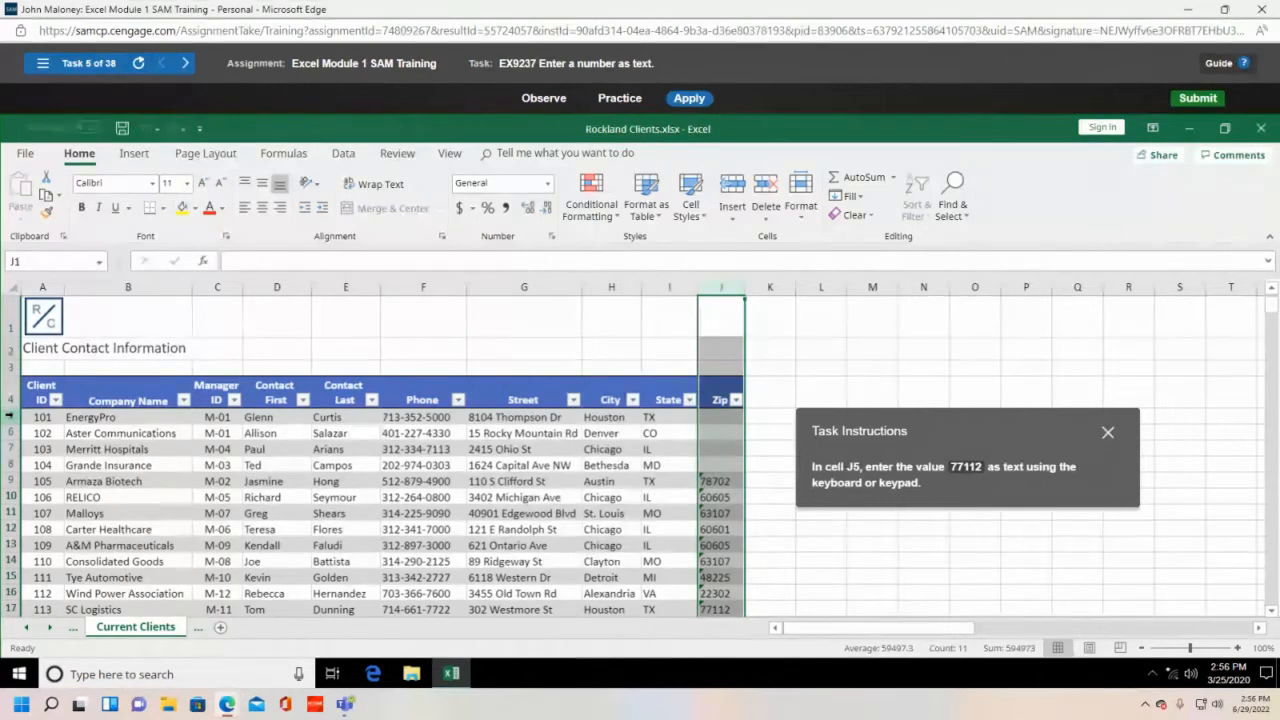
pyautogui.click(719, 419)
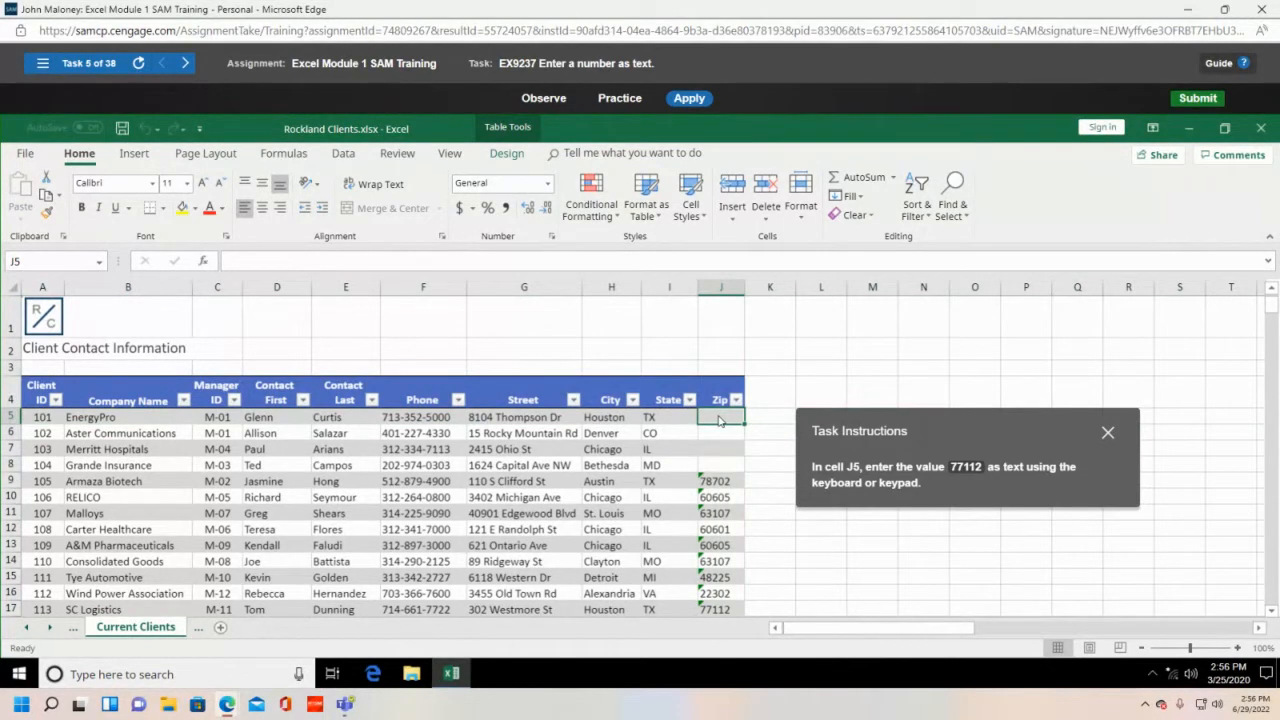
pyautogui.write("'")
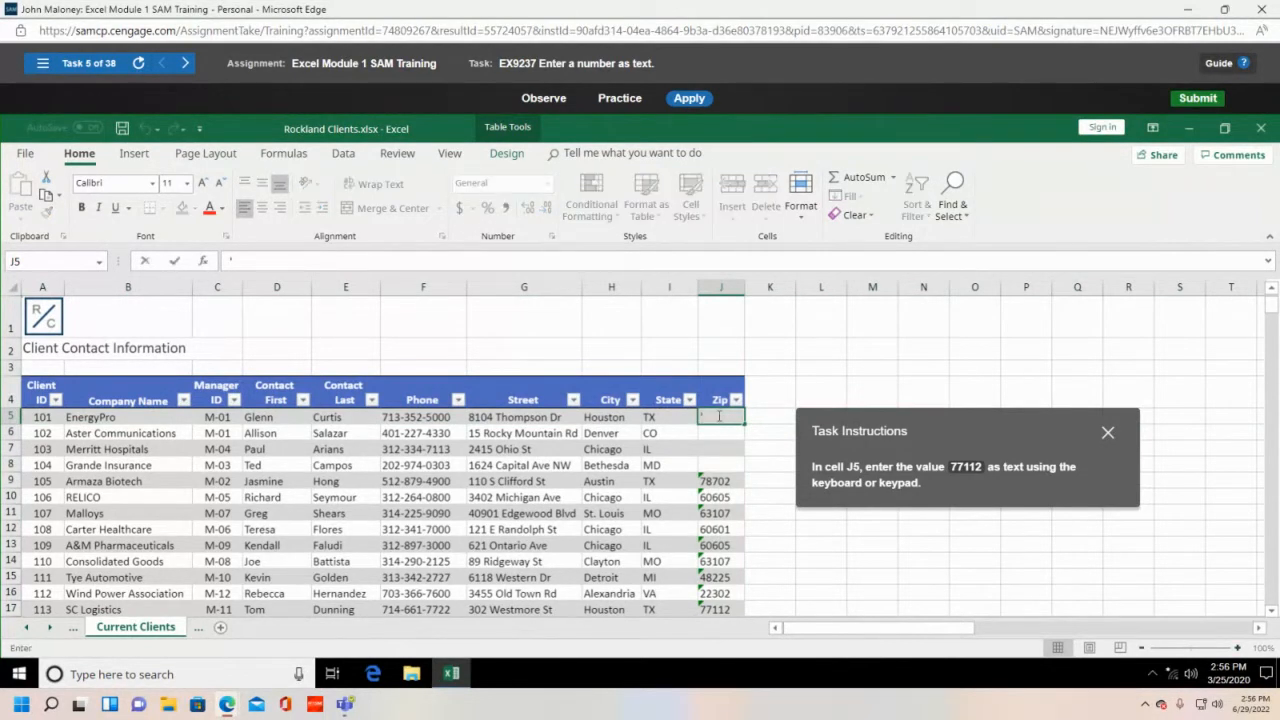
pyautogui.write('77112')
pyautogui.press('Return')
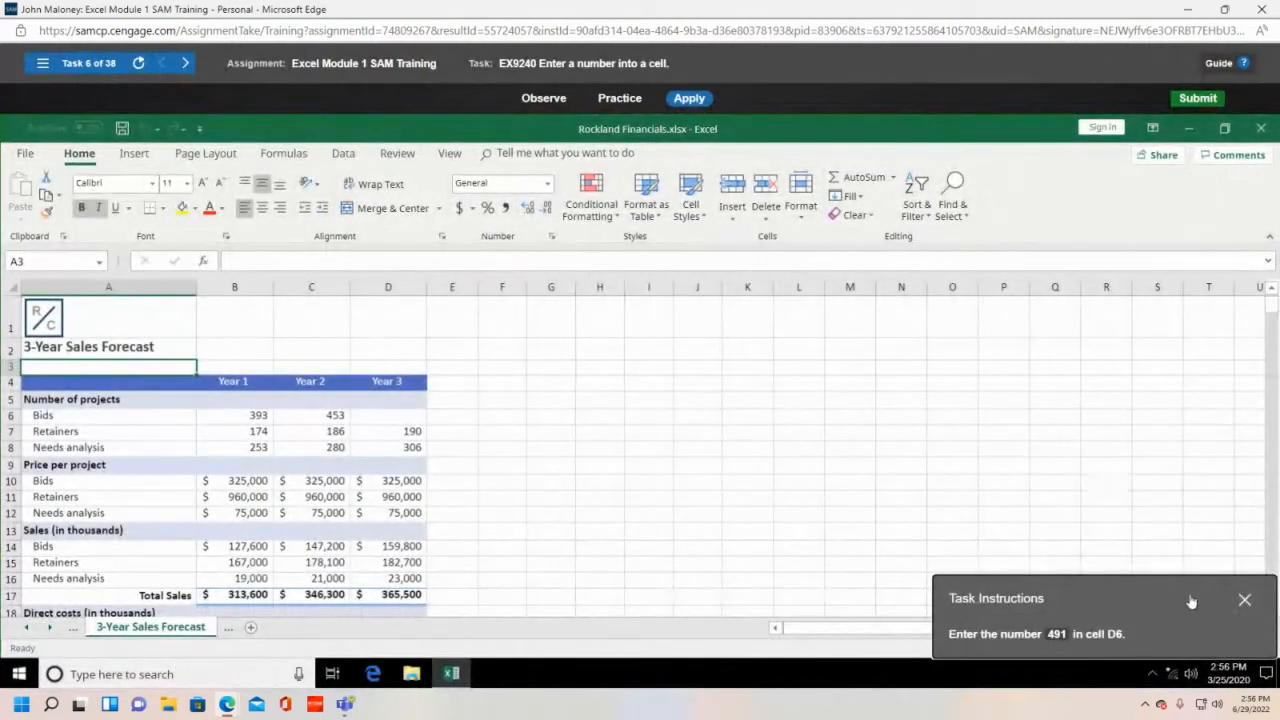
# - Enter 491 as the Year 3 bids in cell D6
pyautogui.moveTo(1207, 603); pyautogui.dragTo(828, 377)
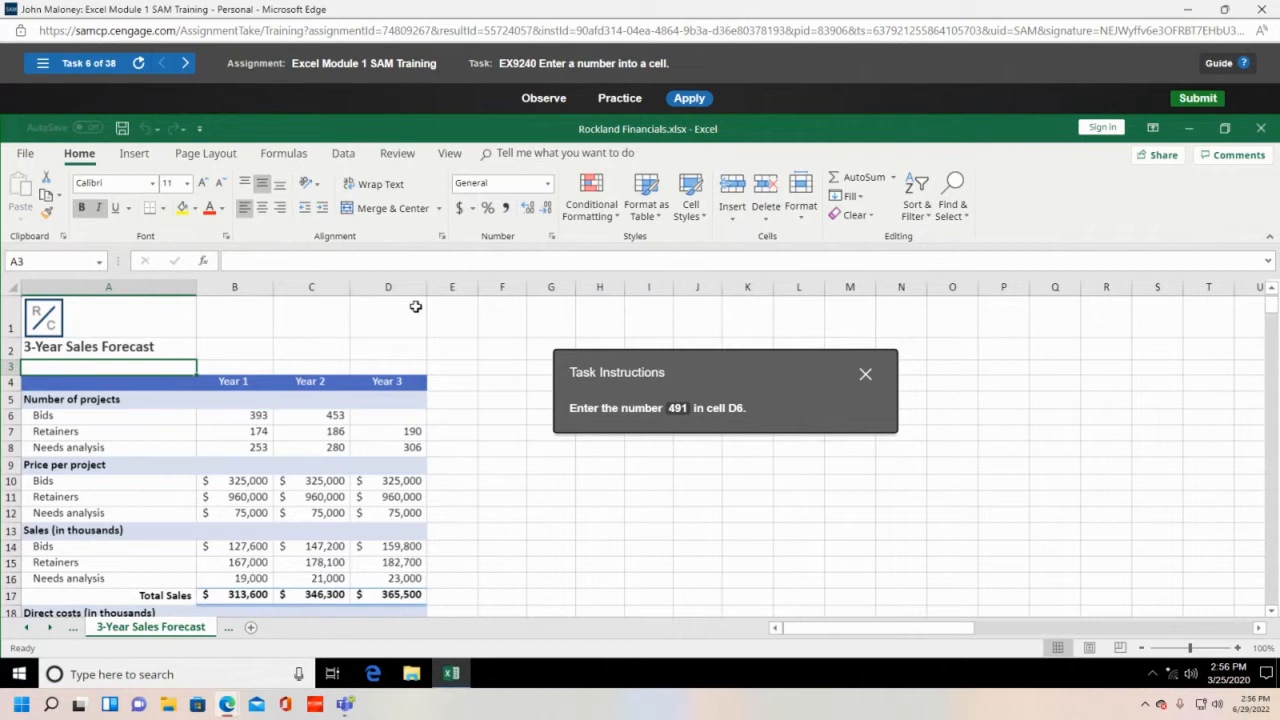
pyautogui.click(399, 420)
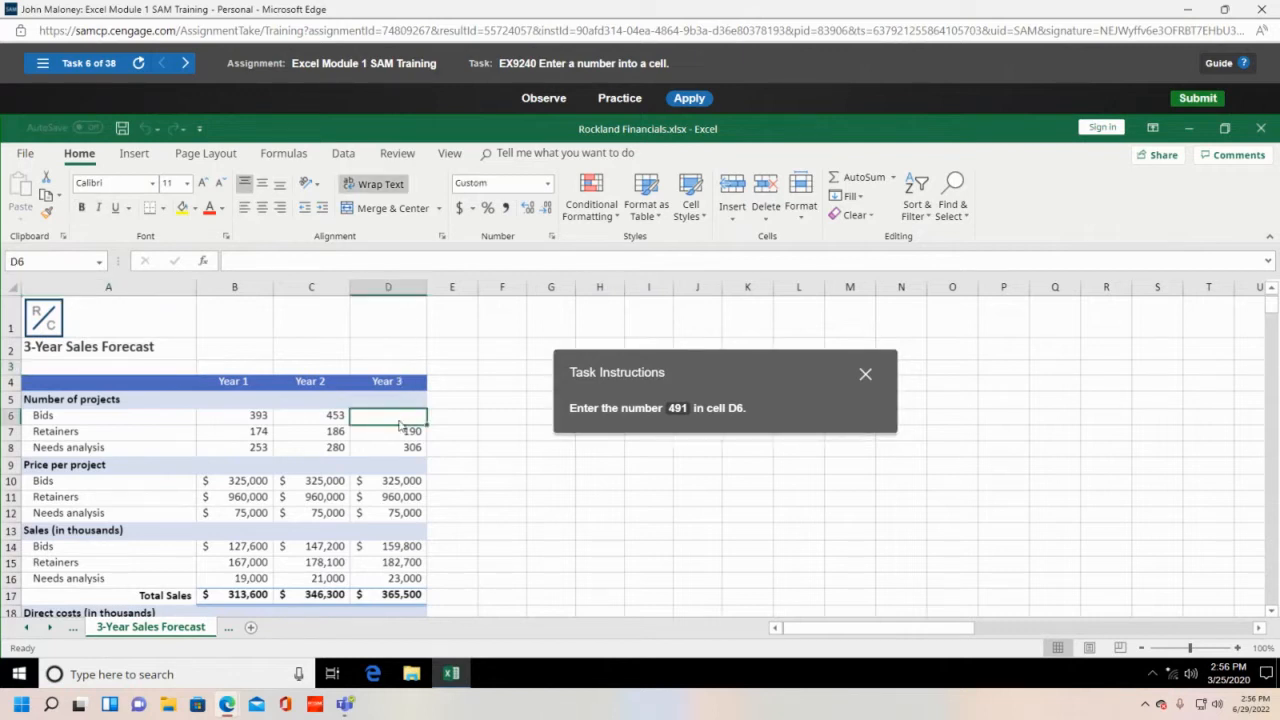
pyautogui.write('491')
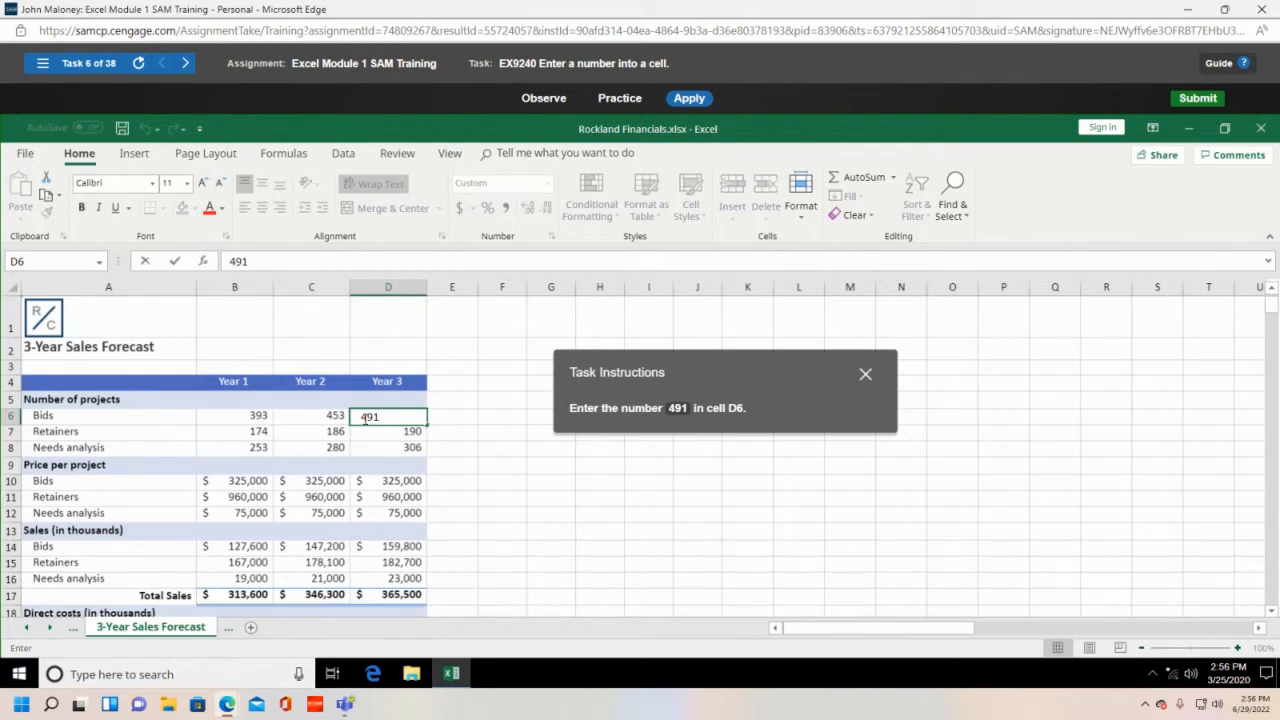
pyautogui.press('Return')
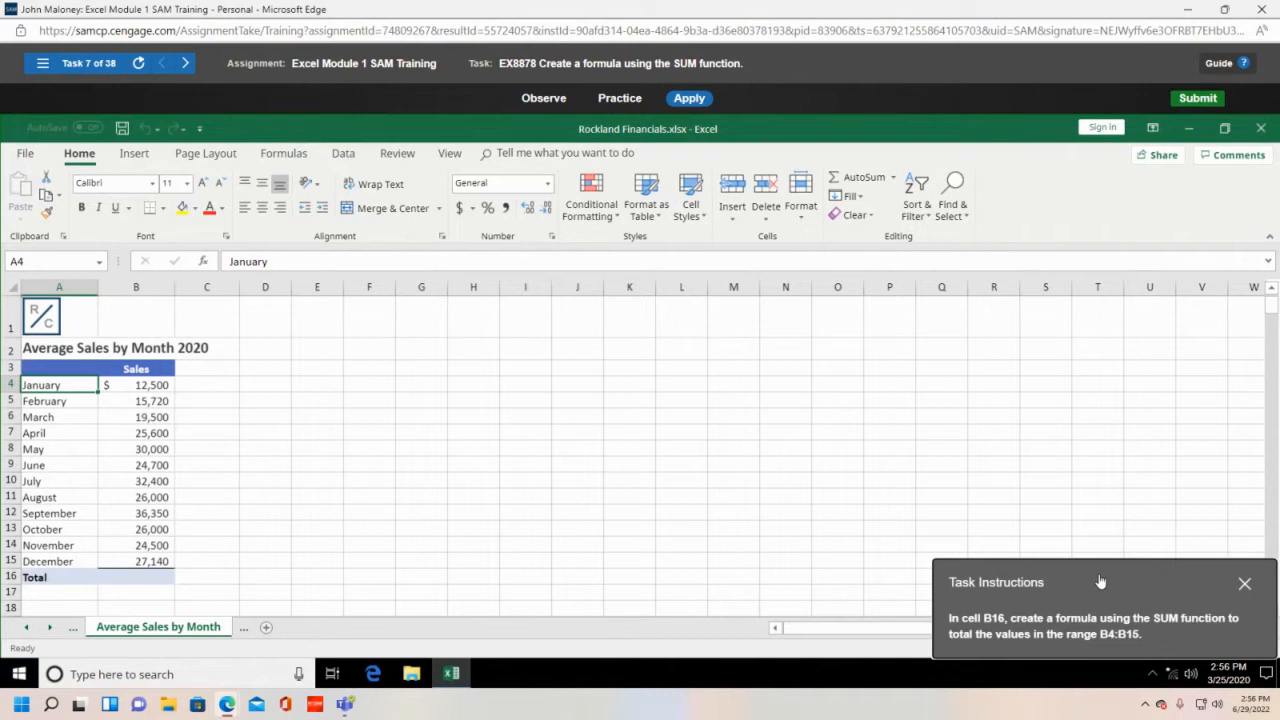
# - Select cell B16 in the Total row under the Sales column
pyautogui.moveTo(1087, 592); pyautogui.dragTo(743, 444)
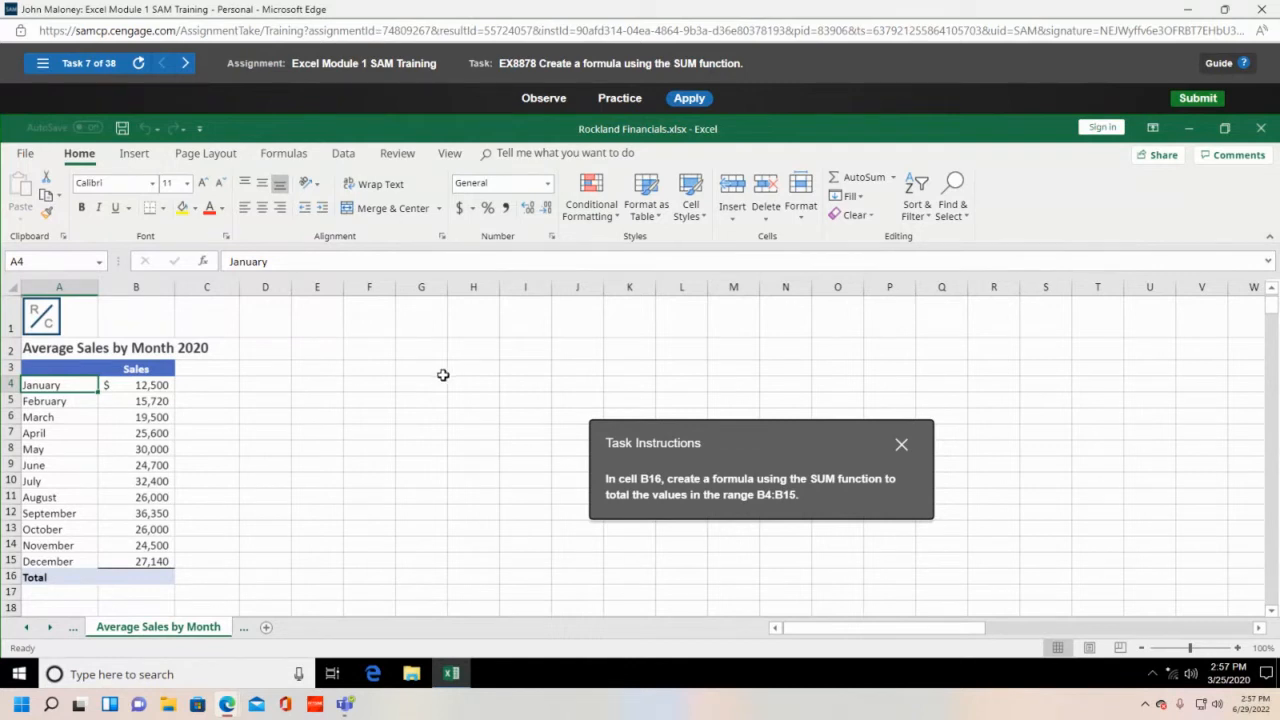
pyautogui.click(146, 291)
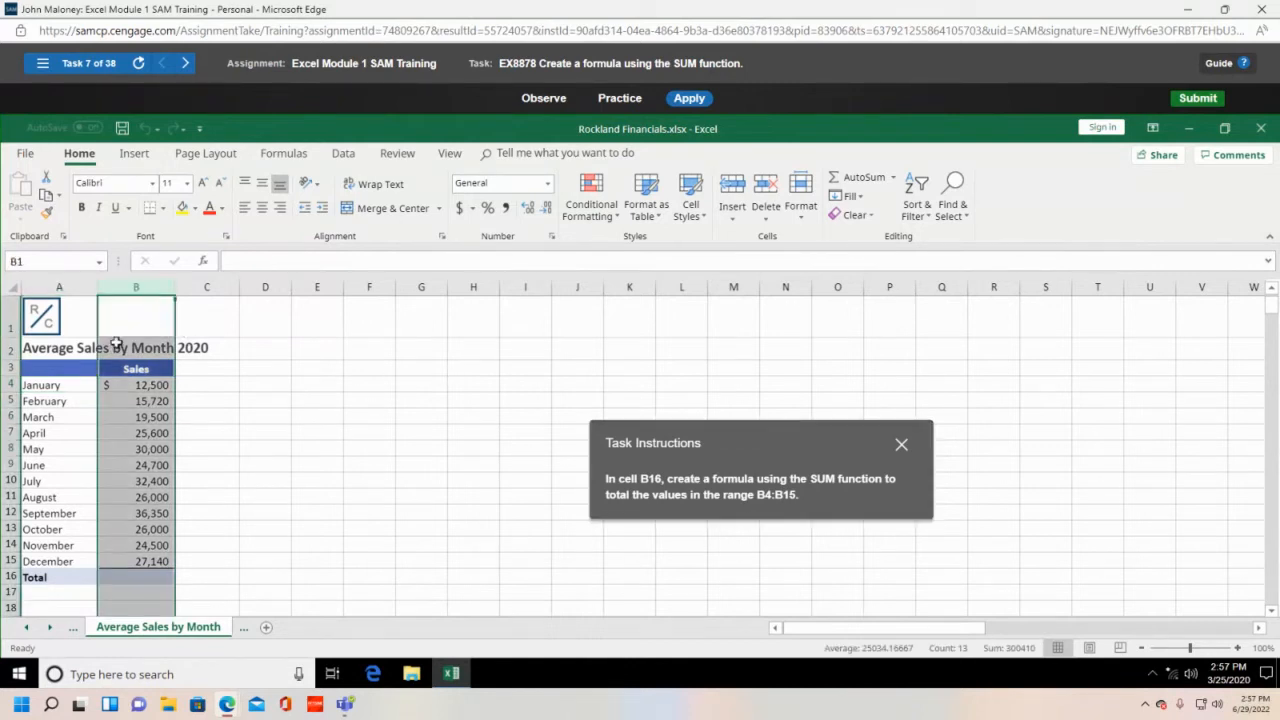
pyautogui.click(5, 577)
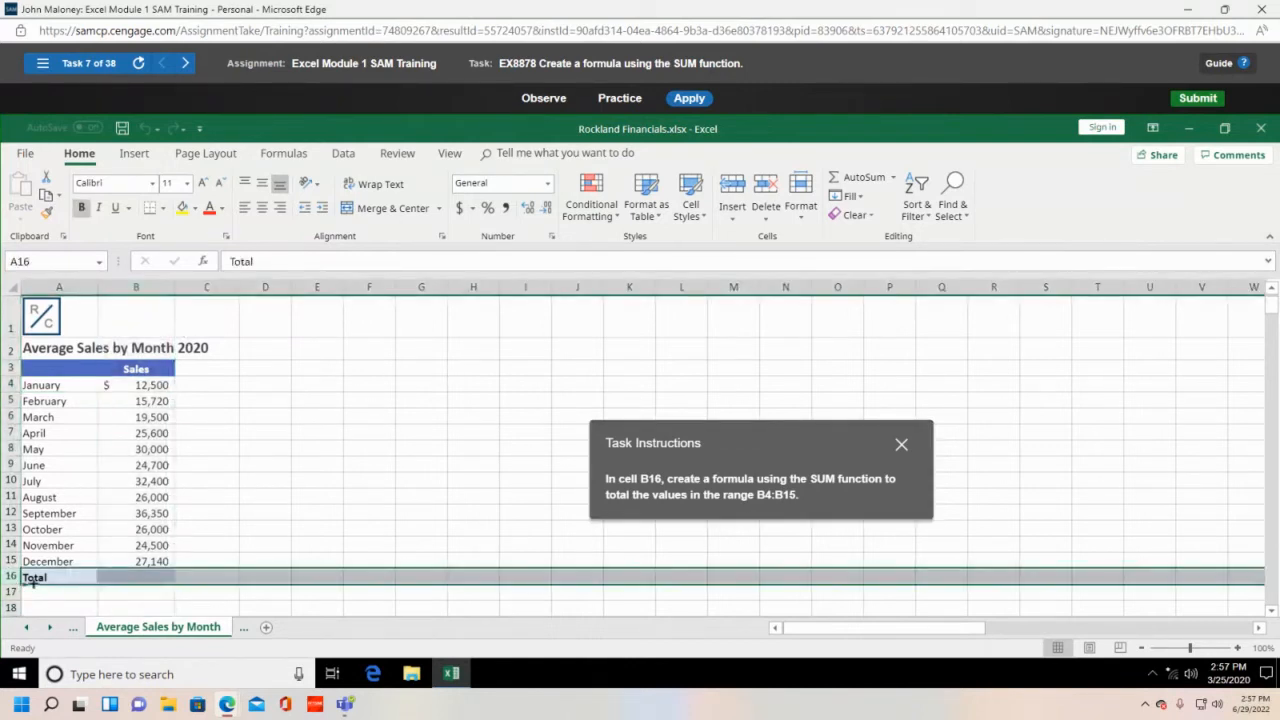
pyautogui.click(147, 579)
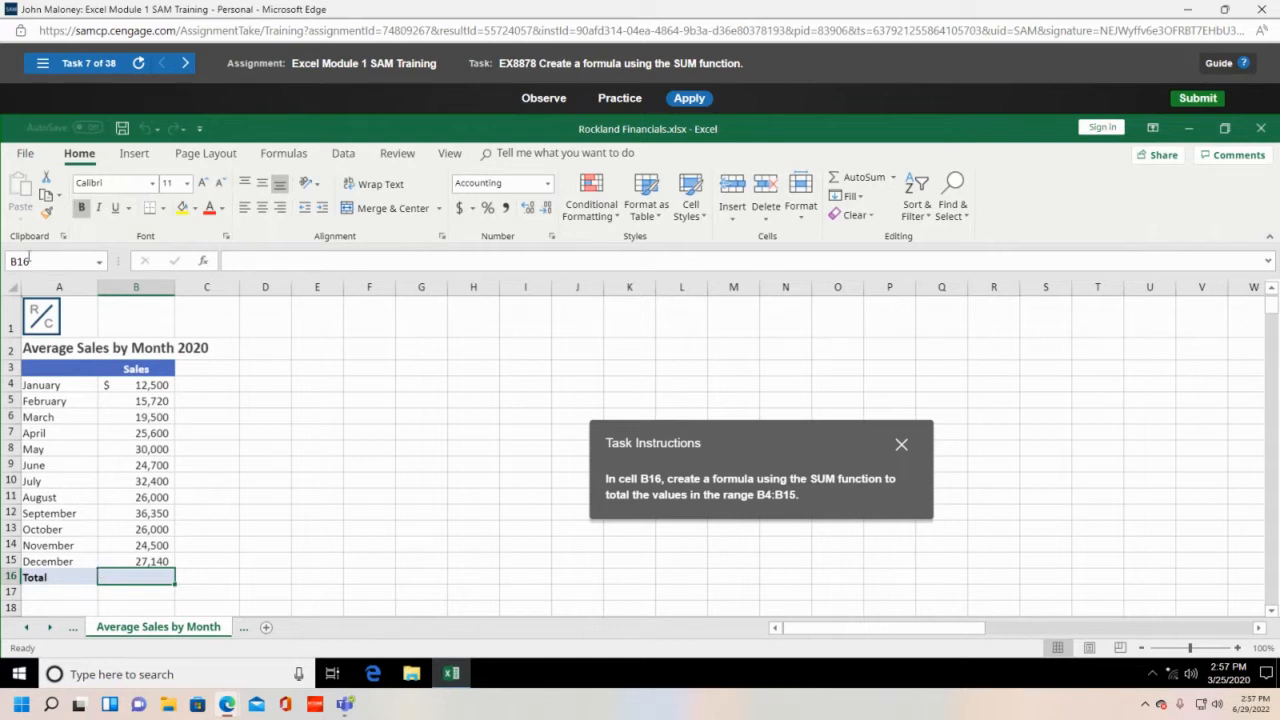
pyautogui.click(148, 288)
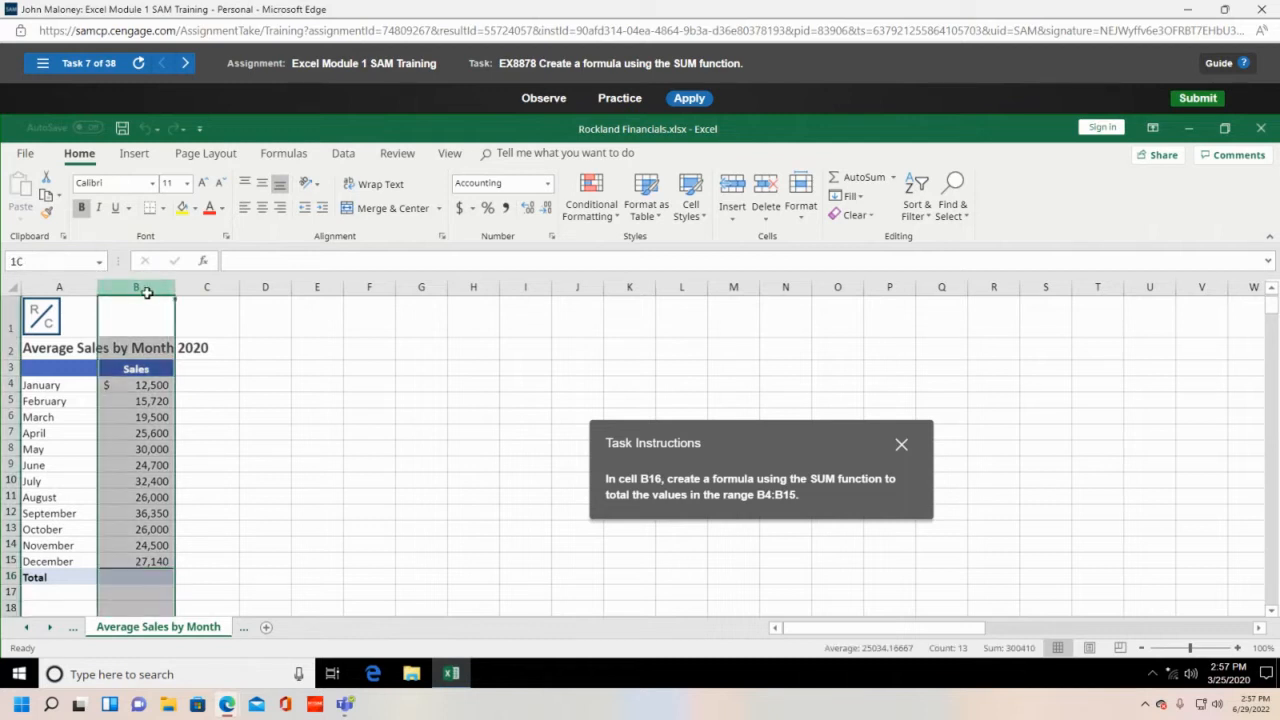
pyautogui.click(13, 576)
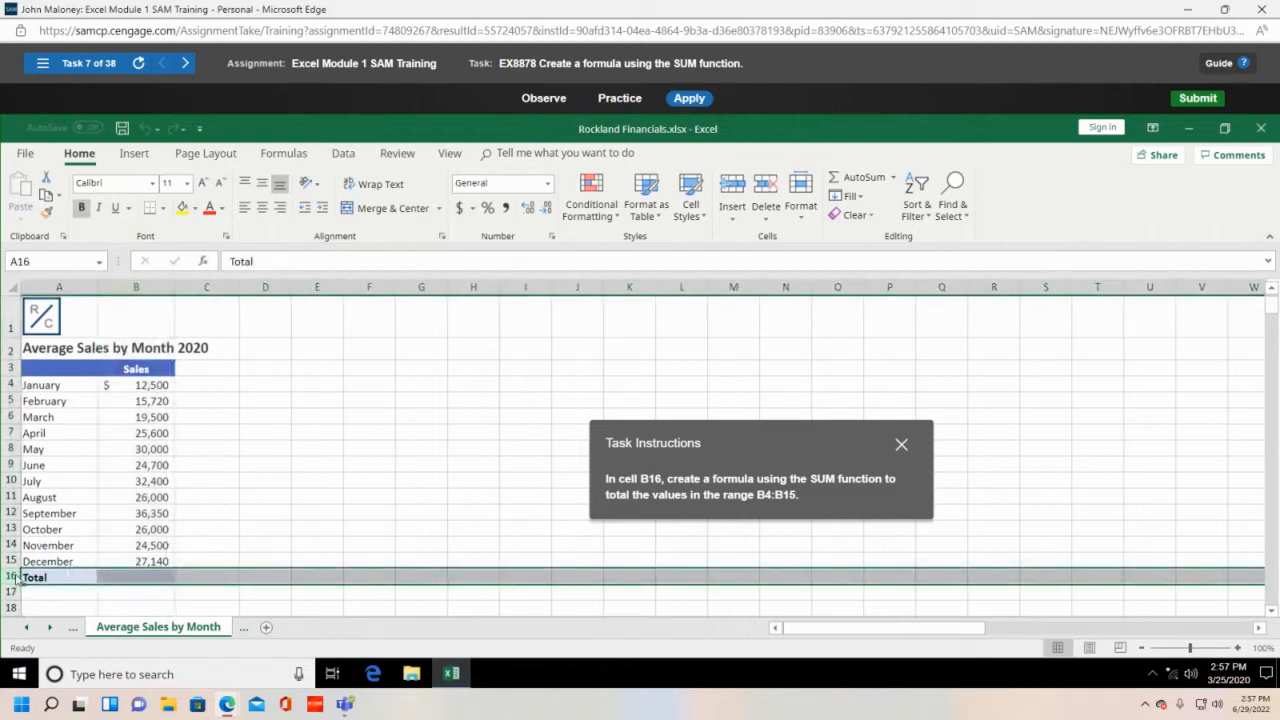
pyautogui.click(129, 578)
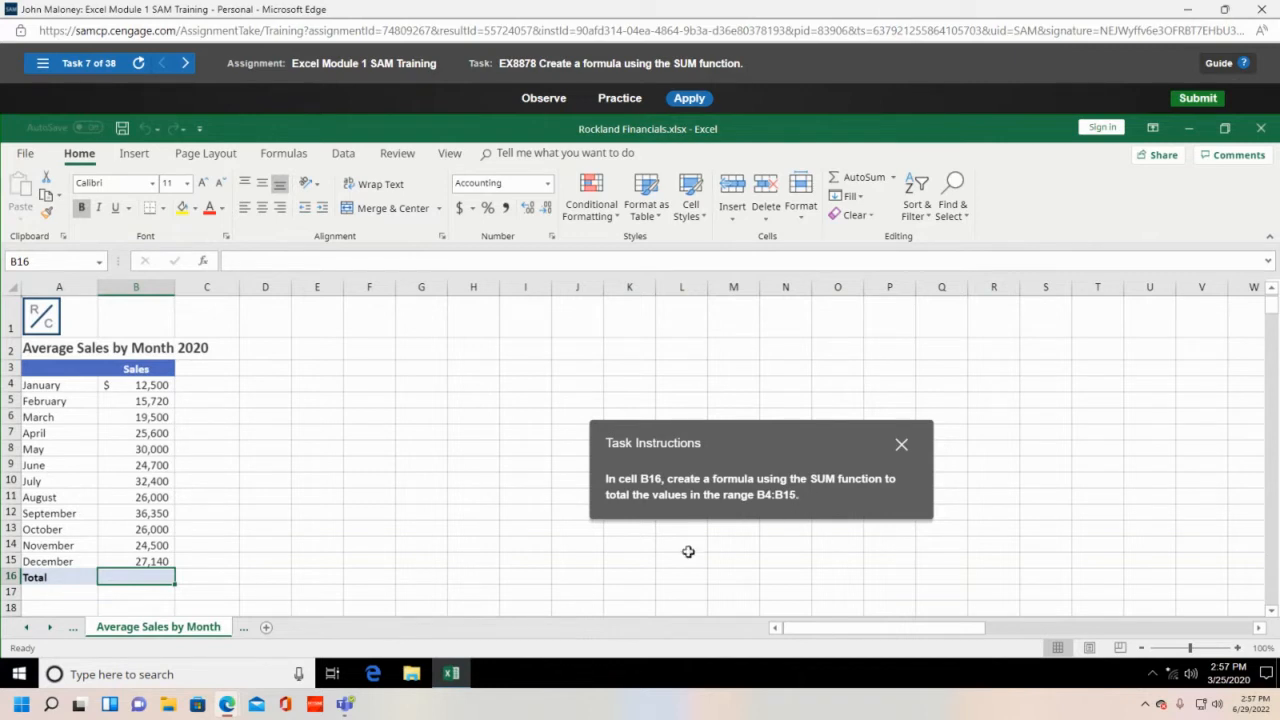
# - Enter =sum(B4:B15) in B16, totaling monthly sales to $300,410
pyautogui.write('=')
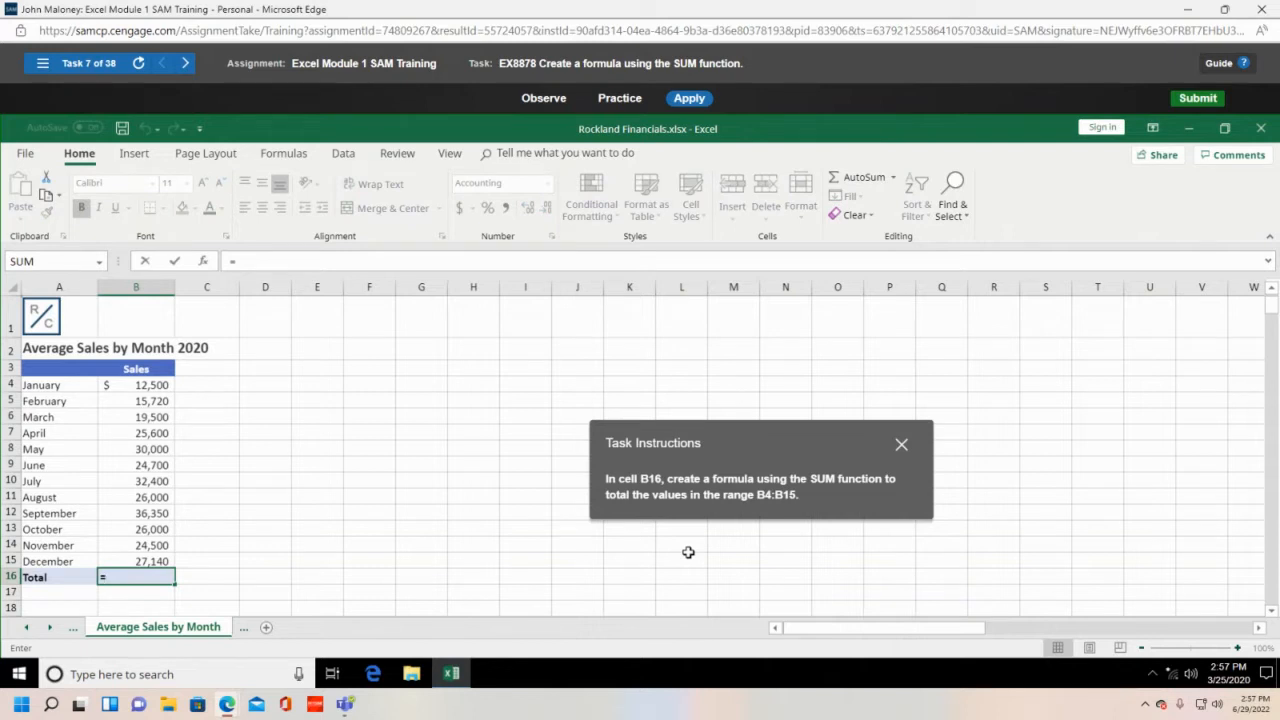
pyautogui.write('sum')
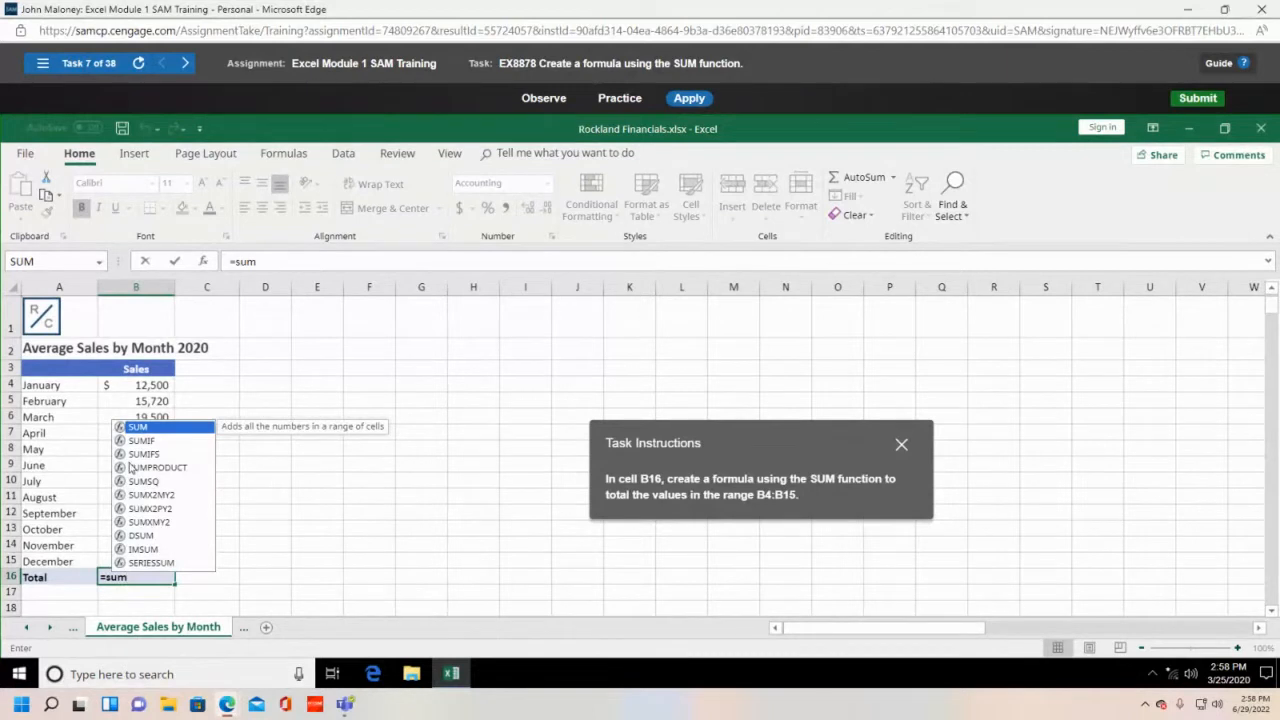
pyautogui.write('(')
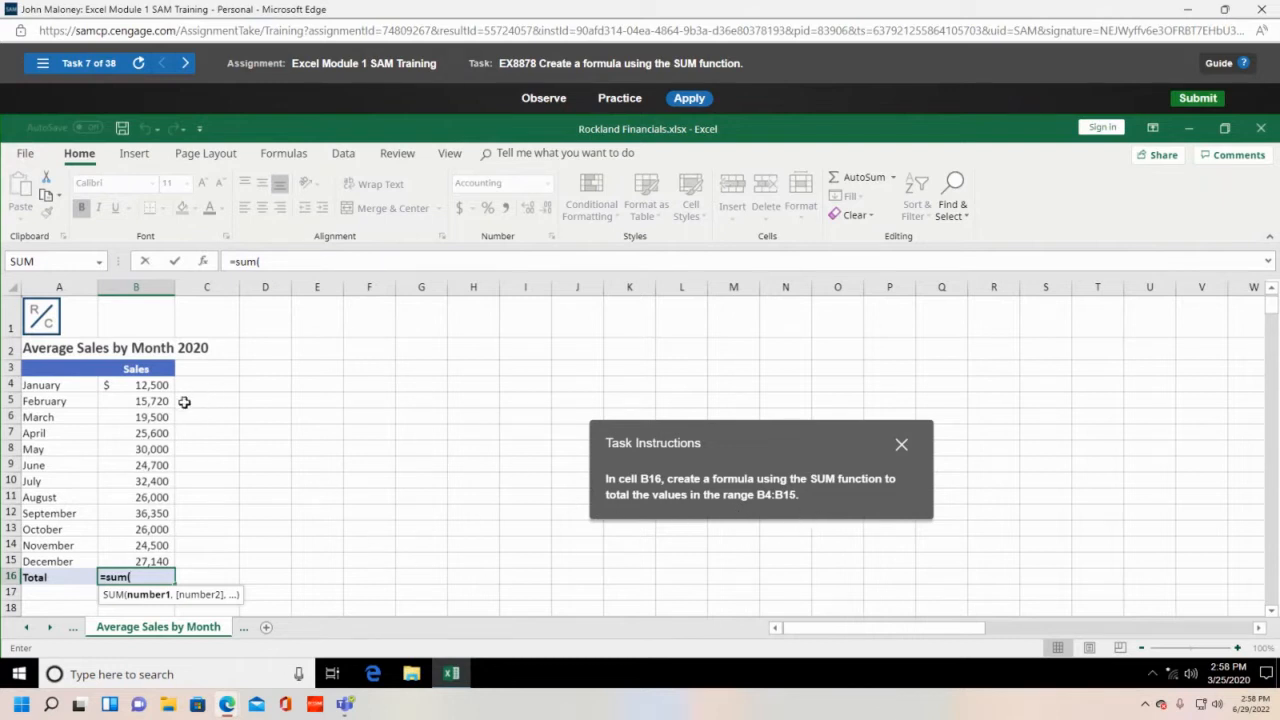
pyautogui.click(153, 383)
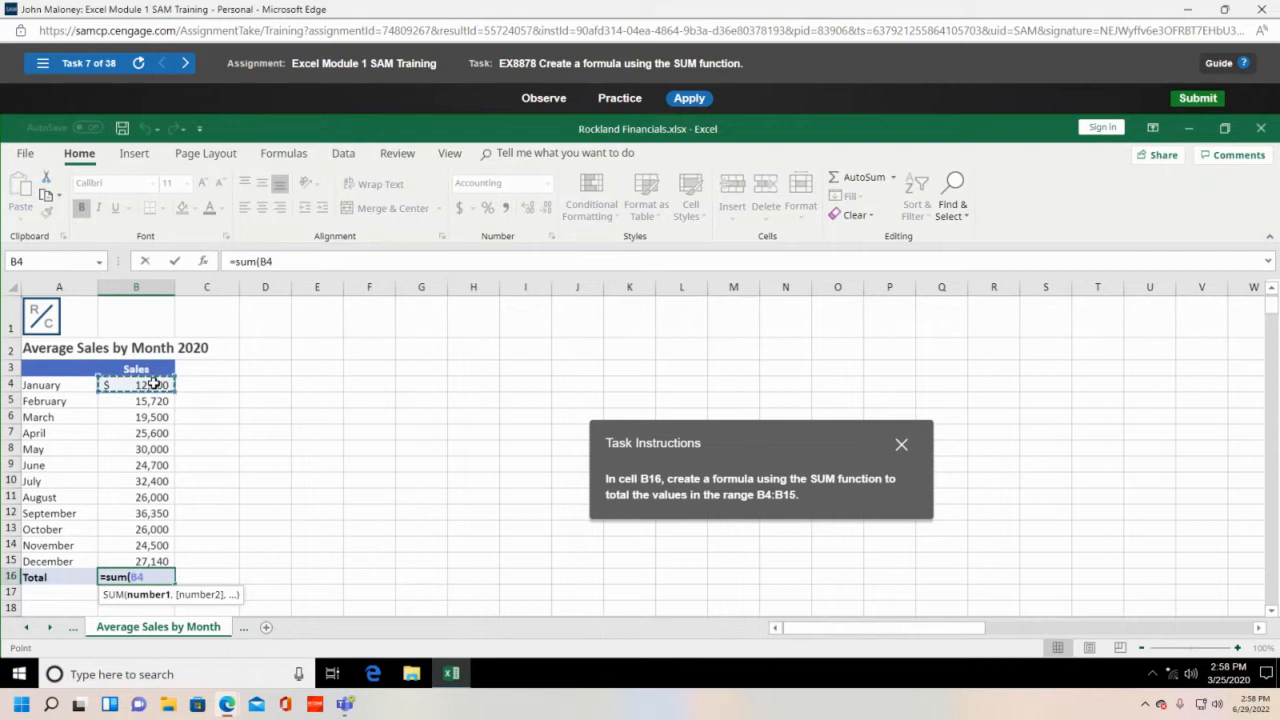
pyautogui.moveTo(153, 383); pyautogui.dragTo(147, 553)
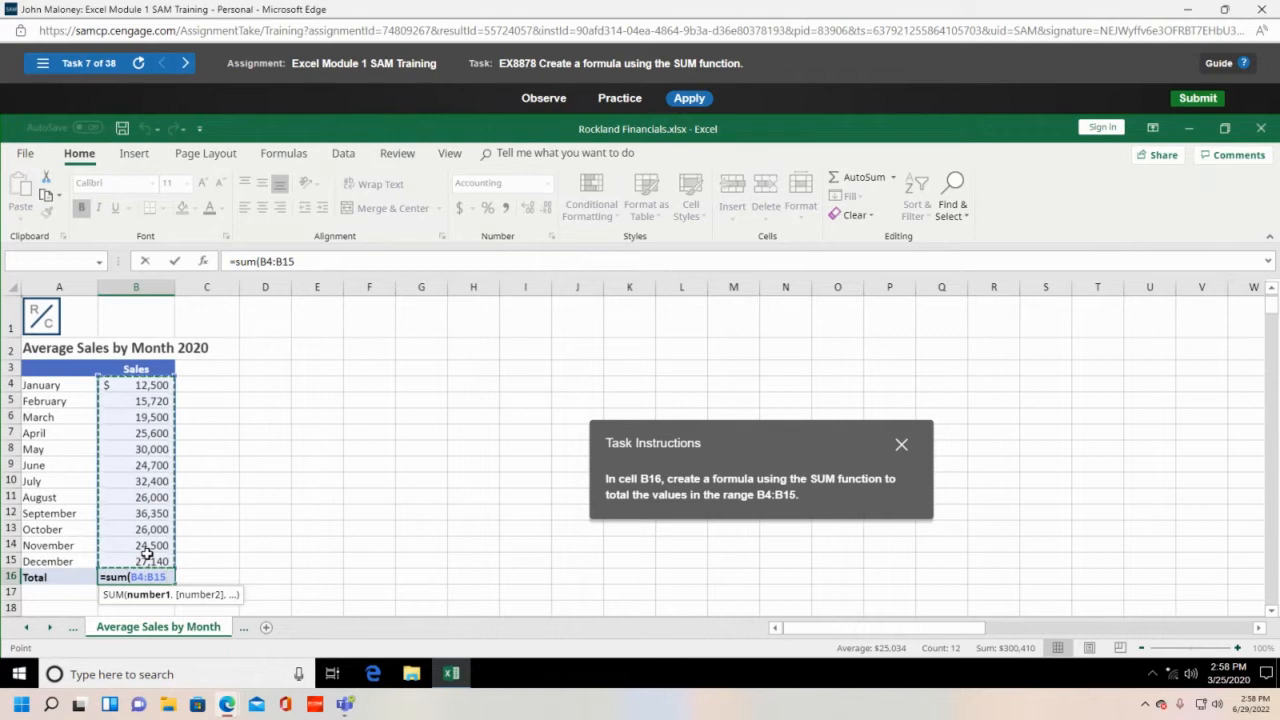
pyautogui.write(')')
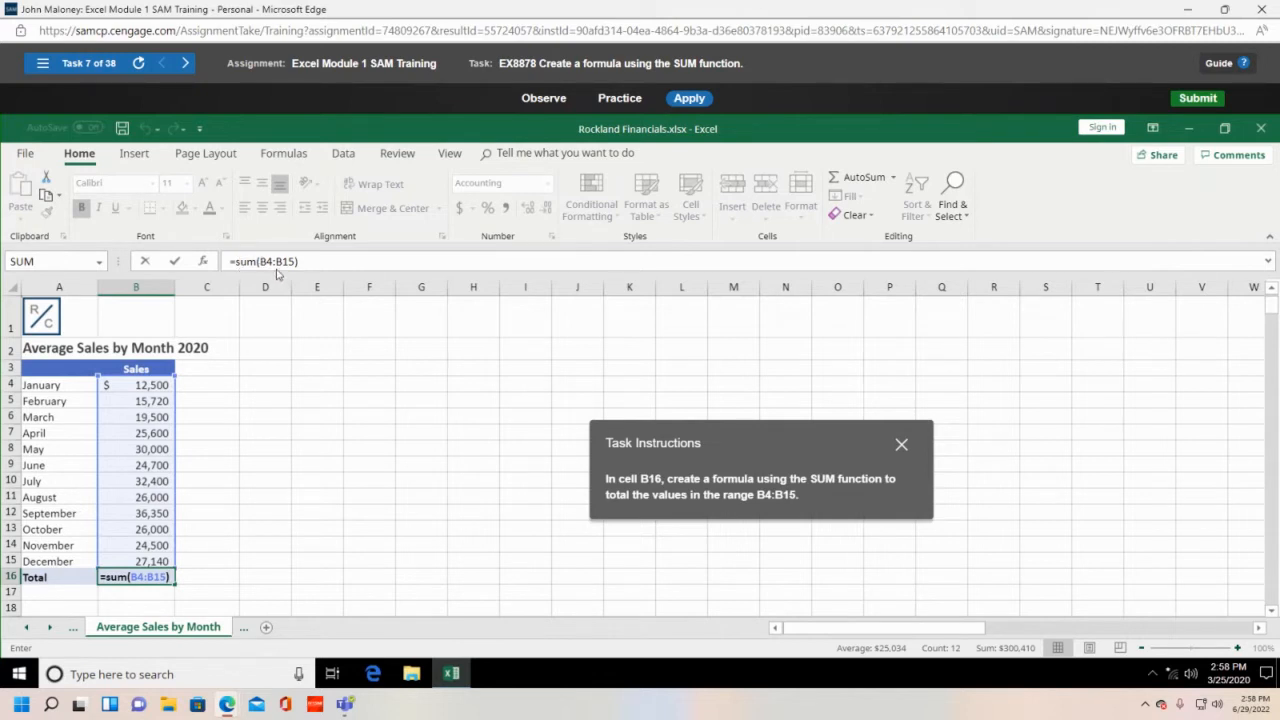
pyautogui.press('Return')
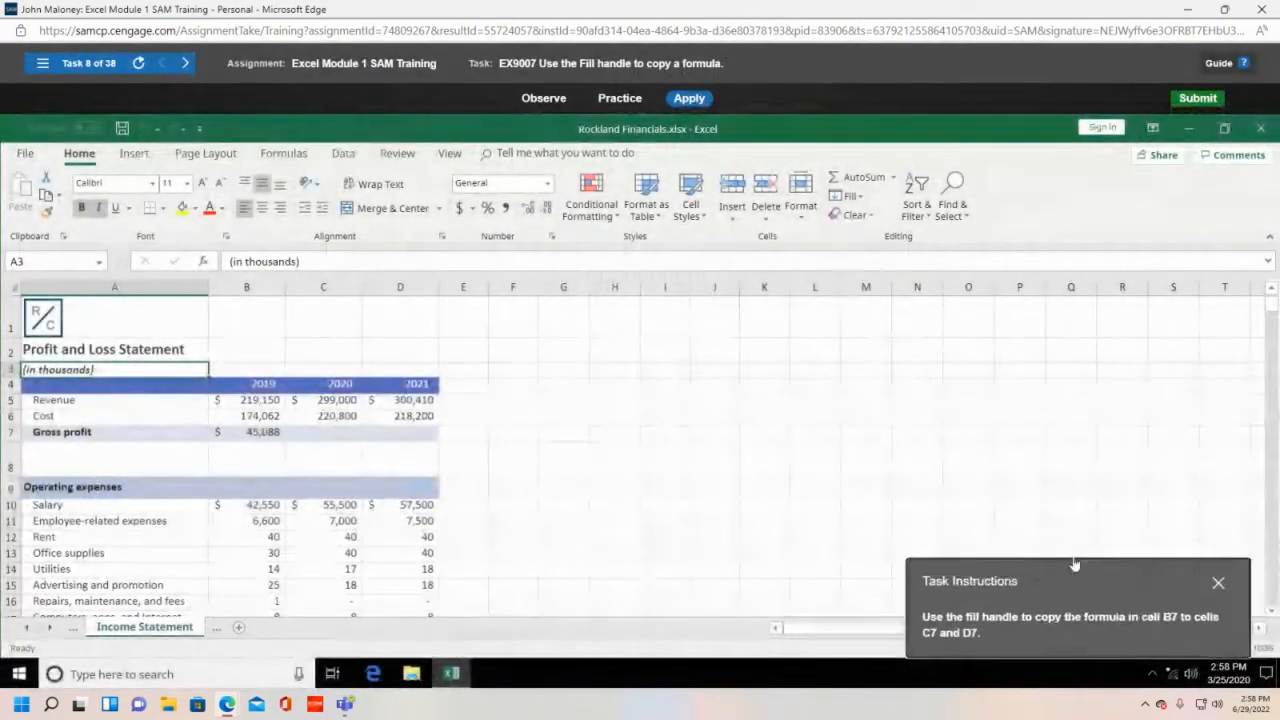
# - Fill the gross profit formula from B7 across to C7 and D7
pyautogui.moveTo(1074, 566); pyautogui.dragTo(725, 320)
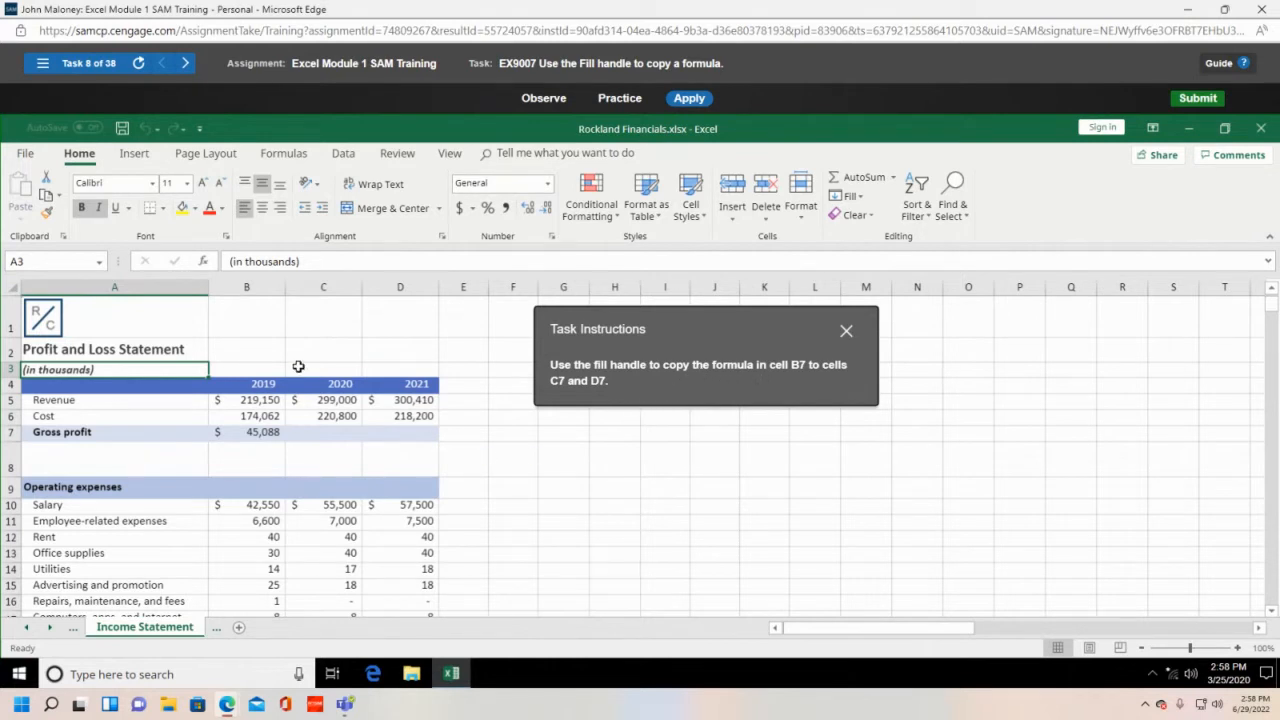
pyautogui.click(259, 430)
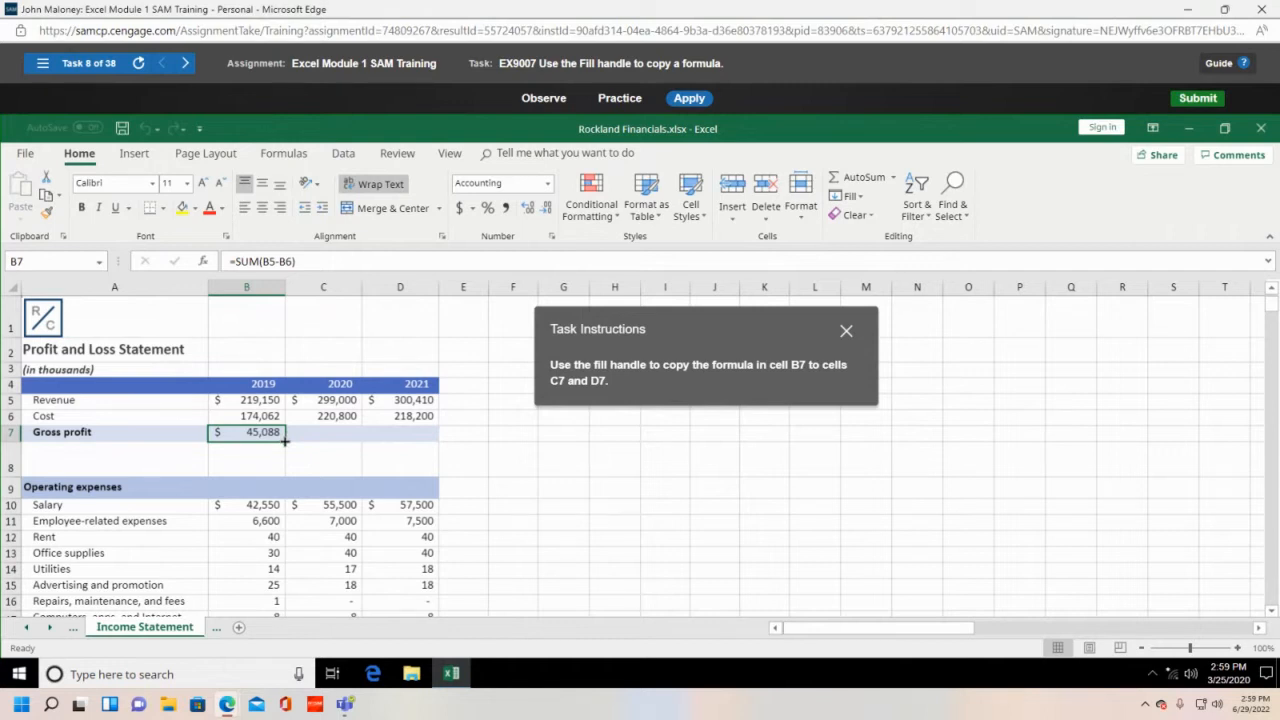
pyautogui.moveTo(285, 440); pyautogui.dragTo(334, 435)
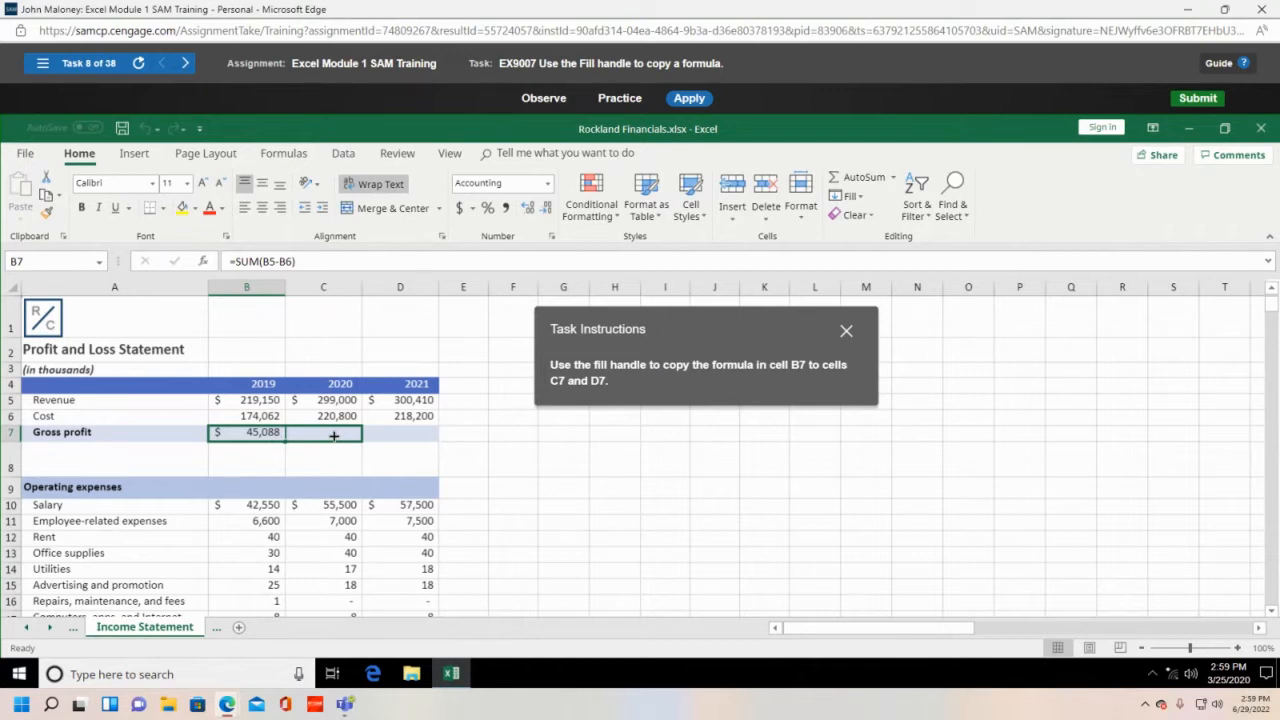
pyautogui.moveTo(334, 435); pyautogui.dragTo(415, 441)
pyautogui.moveTo(415, 441); pyautogui.dragTo(416, 443)
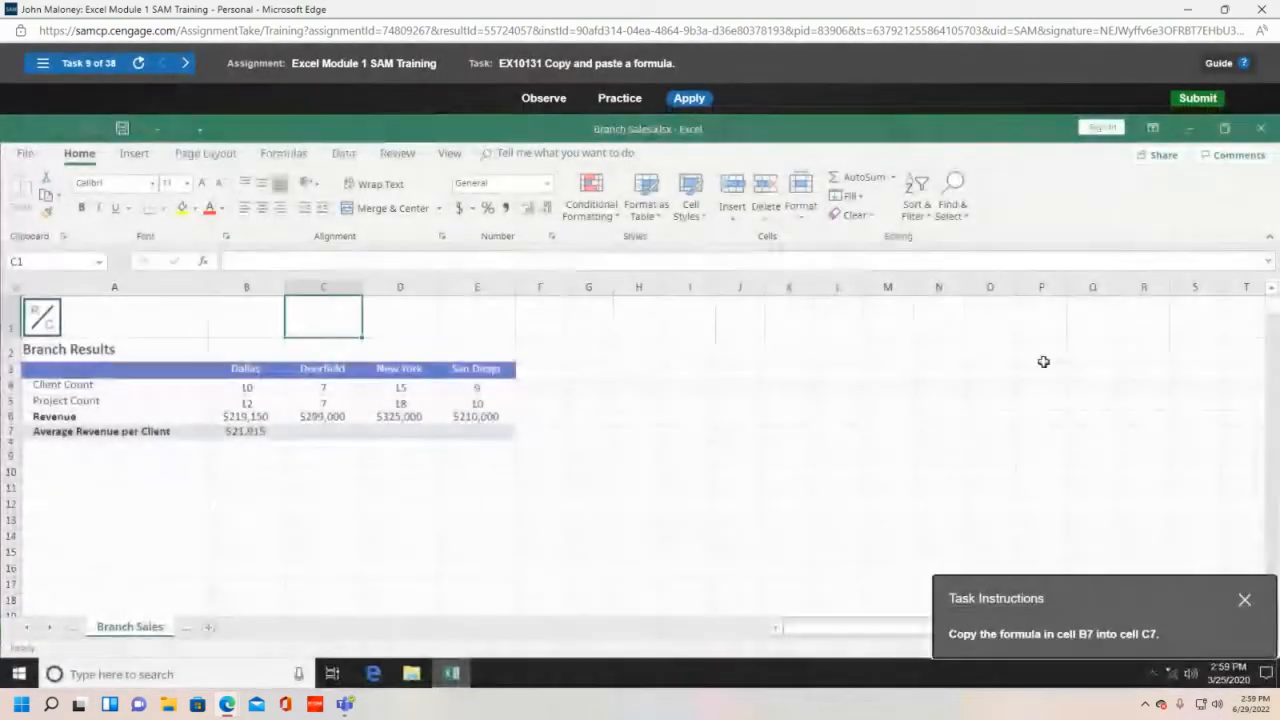
# - Close the Branch Sales workbook and exit the Module 1 training, dismissing the relaunch notice
pyautogui.click(1263, 131)
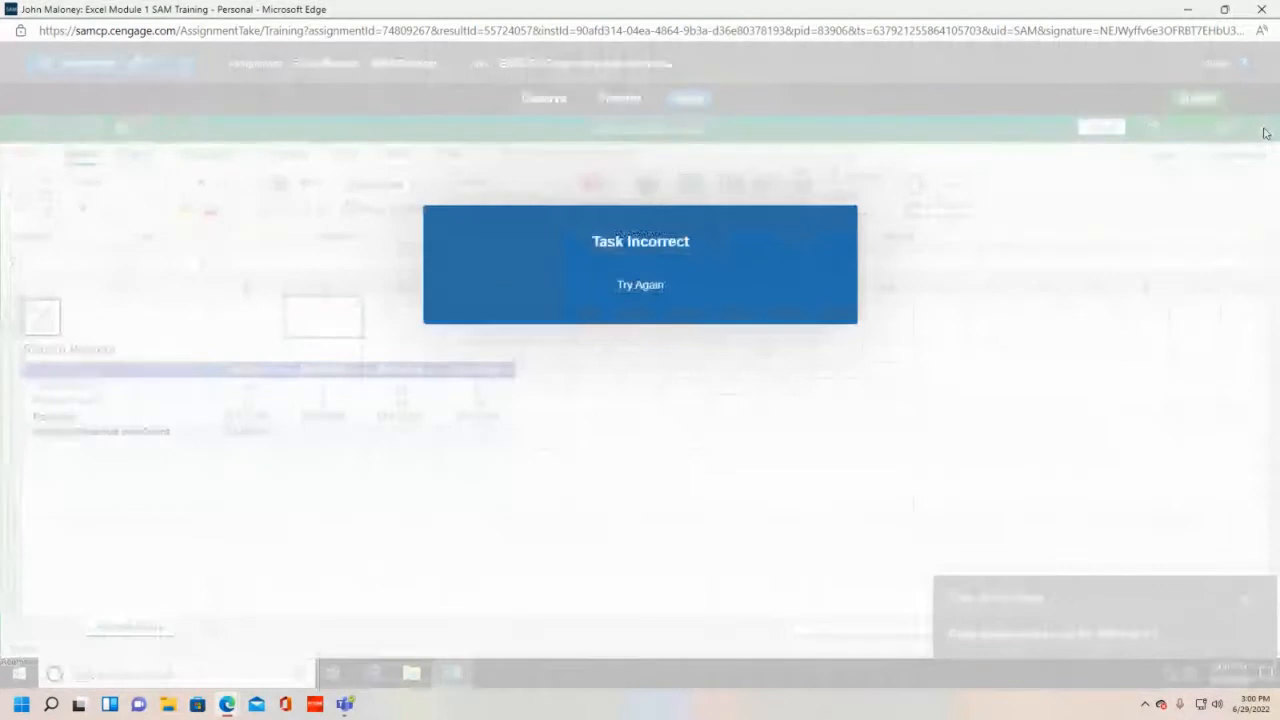
pyautogui.click(1257, 10)
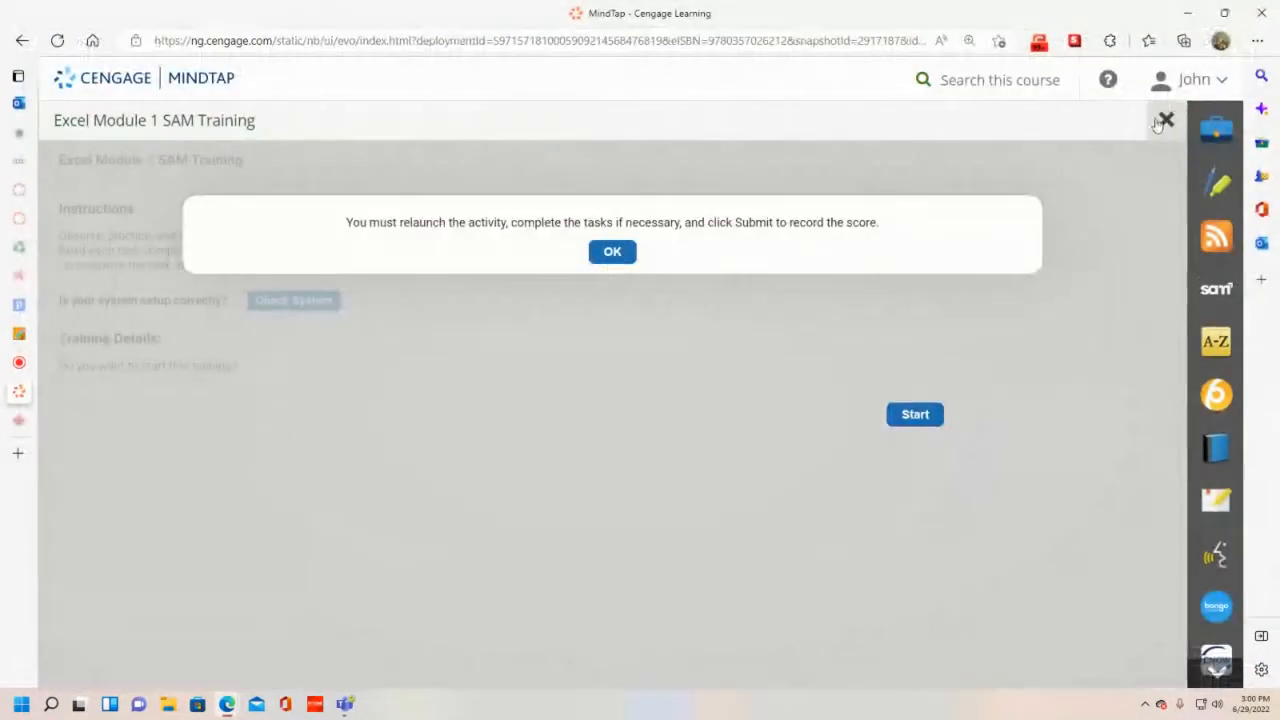
pyautogui.click(1165, 121)
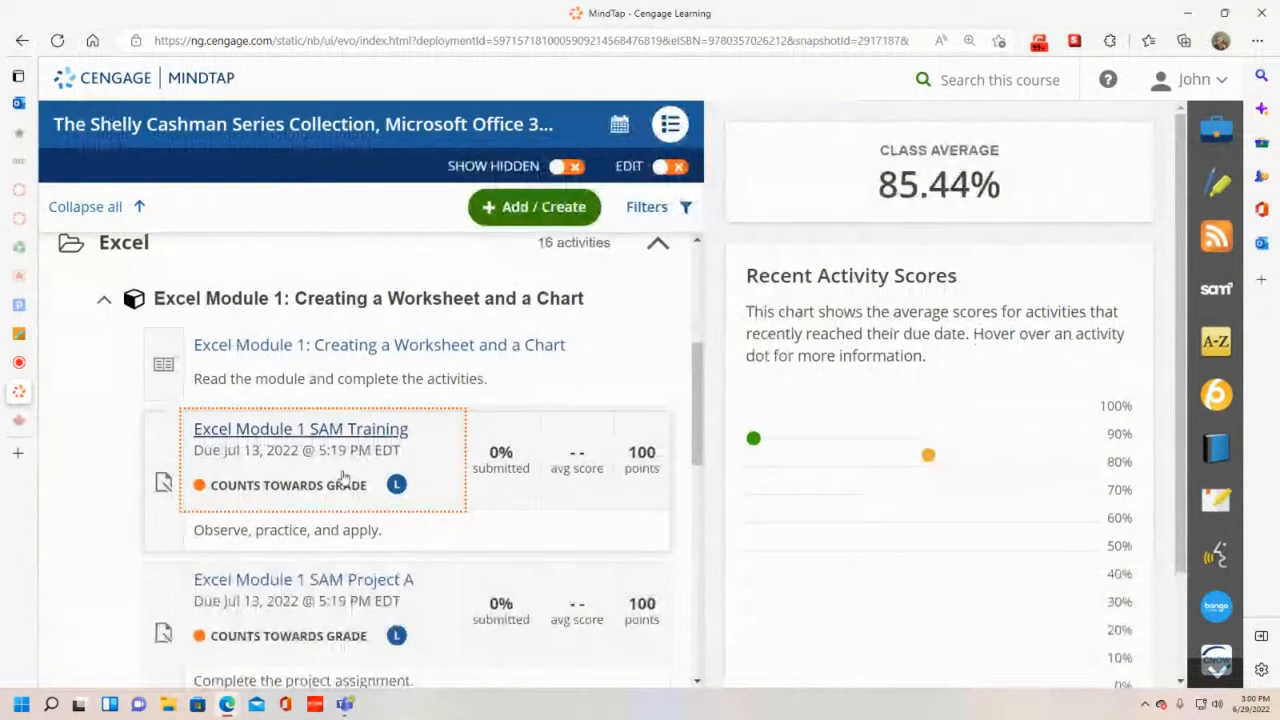
# - Expand Excel Module 2 in the course list and launch its SAM Training activity
pyautogui.scroll(-2, 342, 478)
pyautogui.scroll(-2, 338, 460)
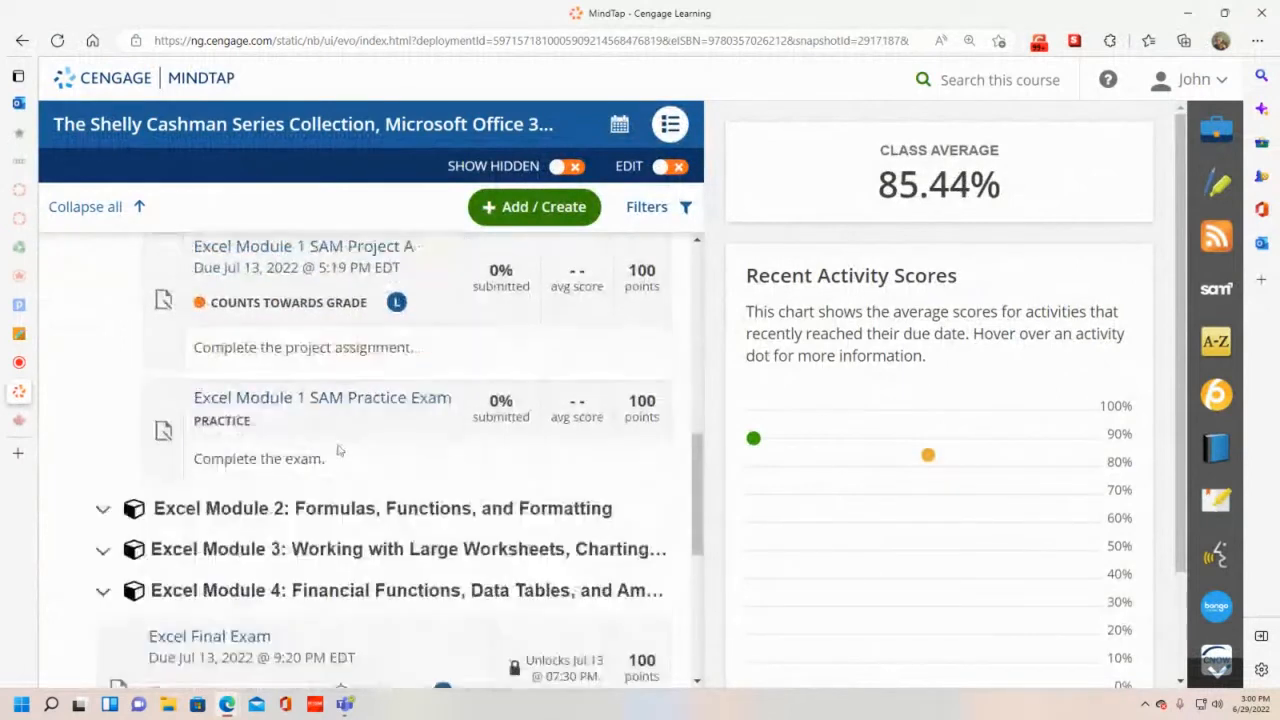
pyautogui.click(342, 506)
pyautogui.scroll(-2, 350, 500)
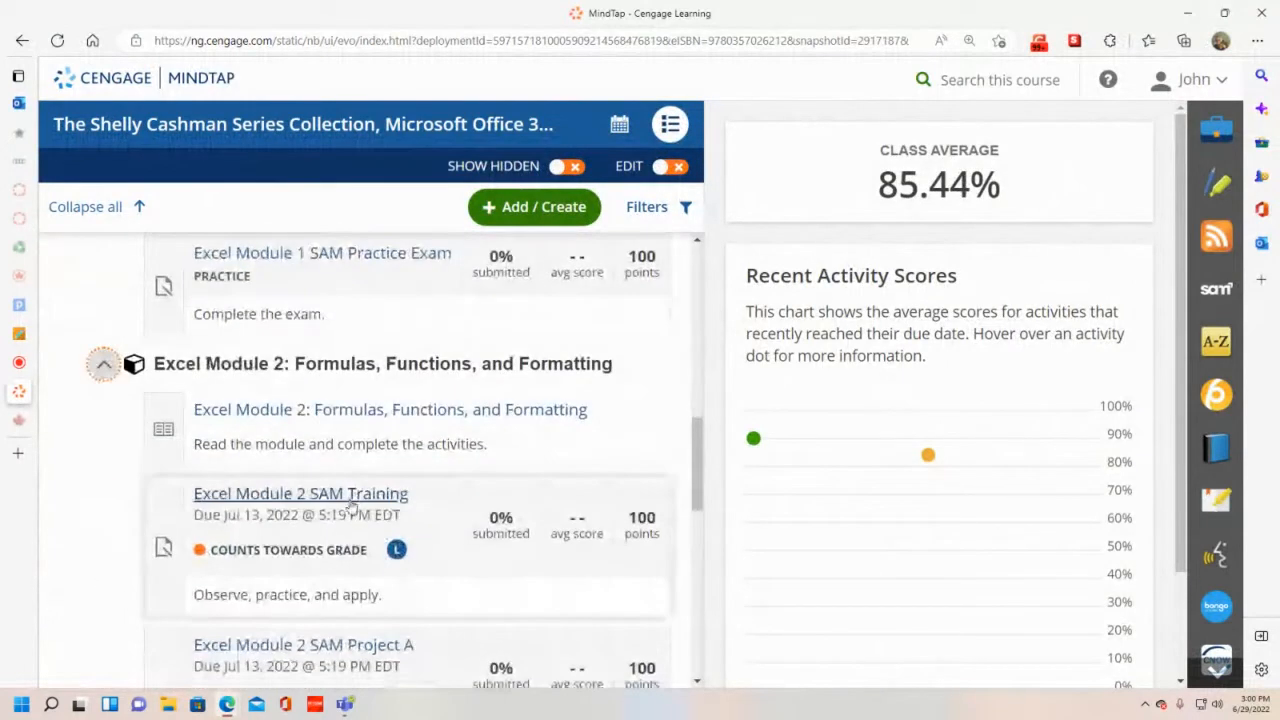
pyautogui.click(349, 500)
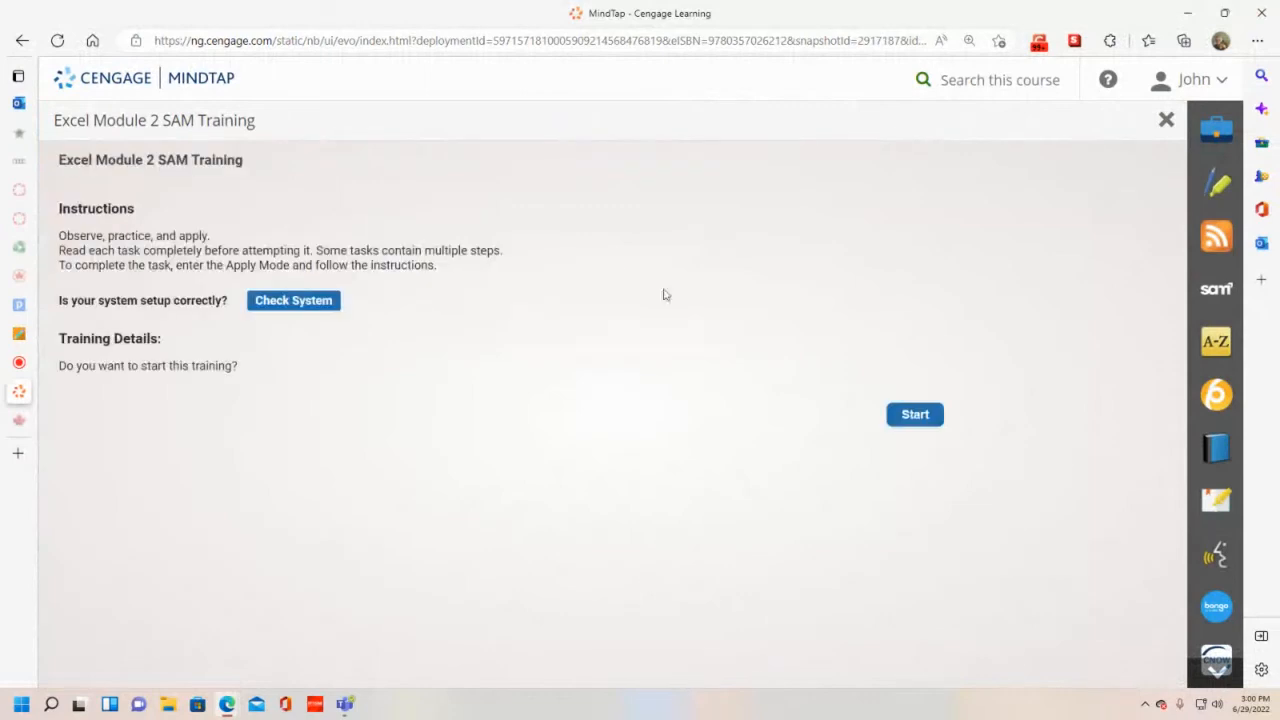
pyautogui.click(937, 416)
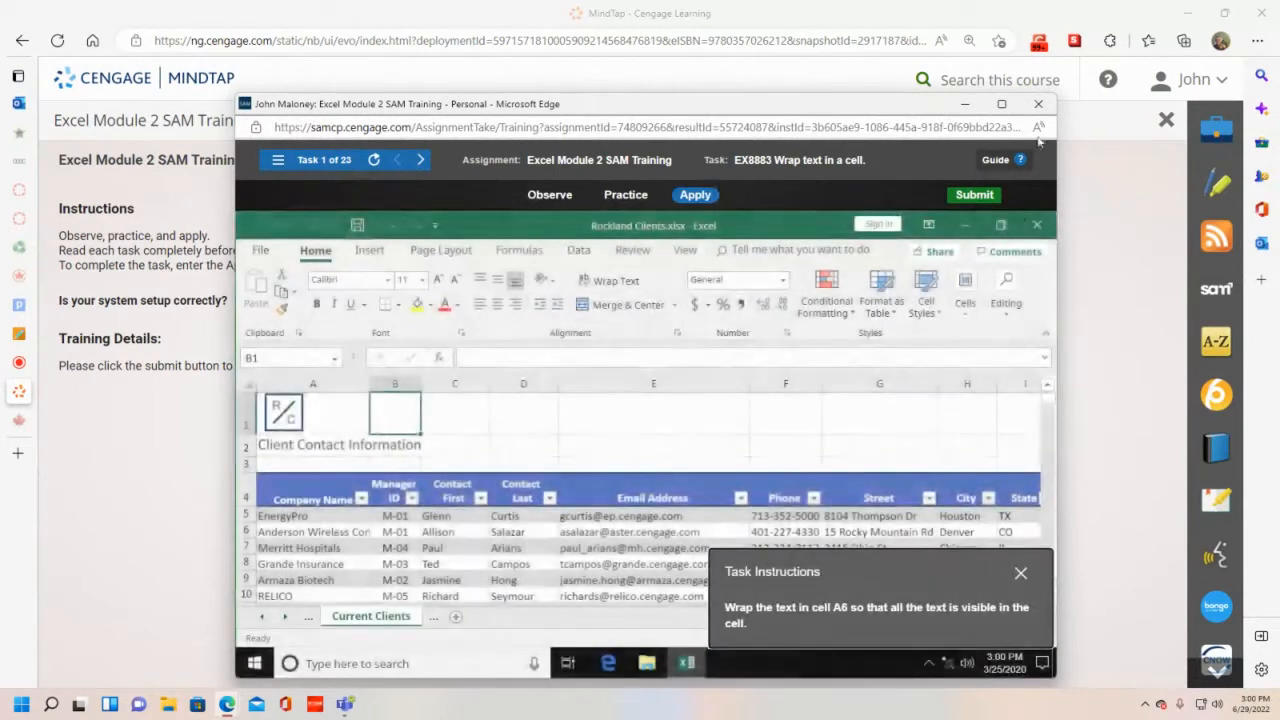
# - Maximize the training window and apply Wrap Text to the company name in cell A6
pyautogui.click(1001, 104)
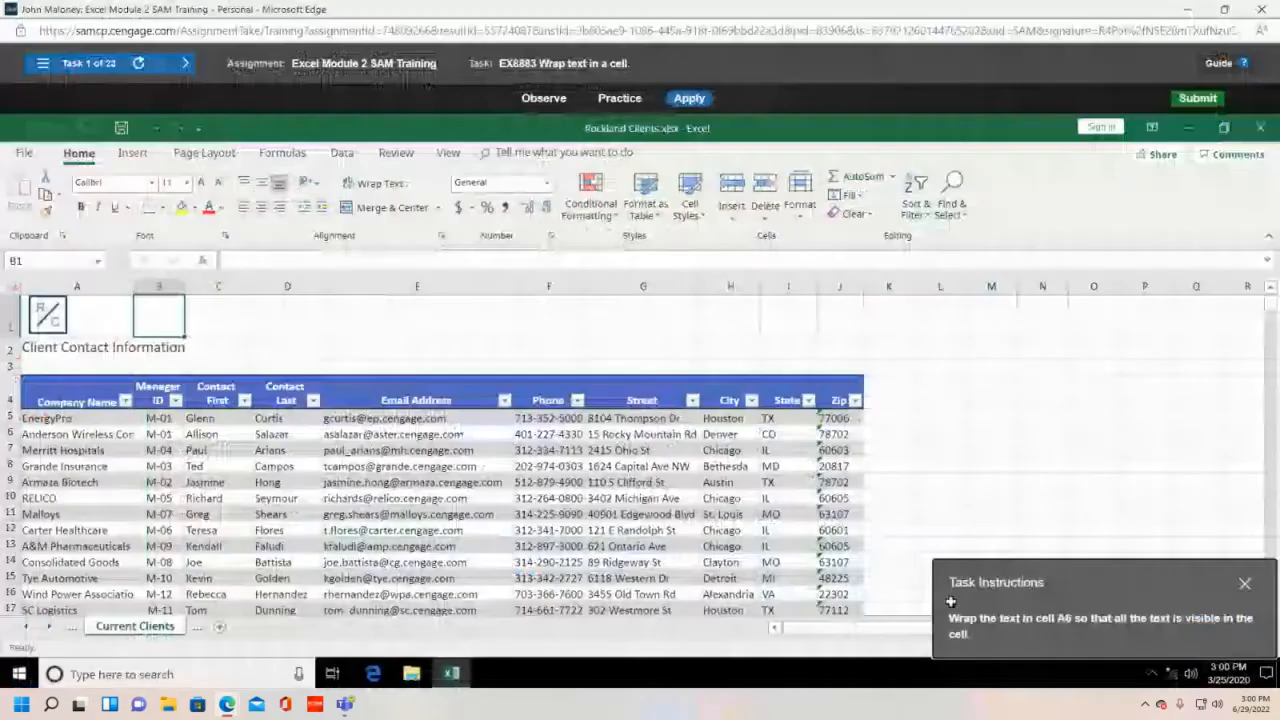
pyautogui.moveTo(950, 601); pyautogui.dragTo(642, 360)
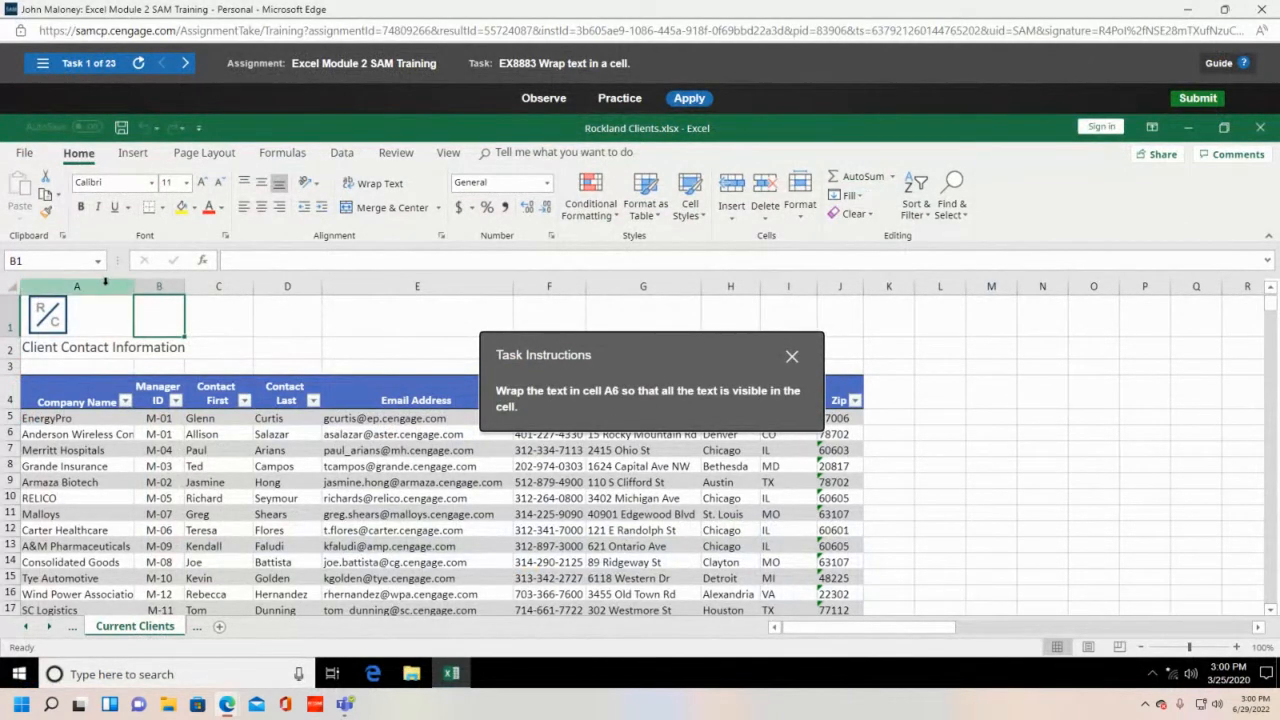
pyautogui.click(58, 438)
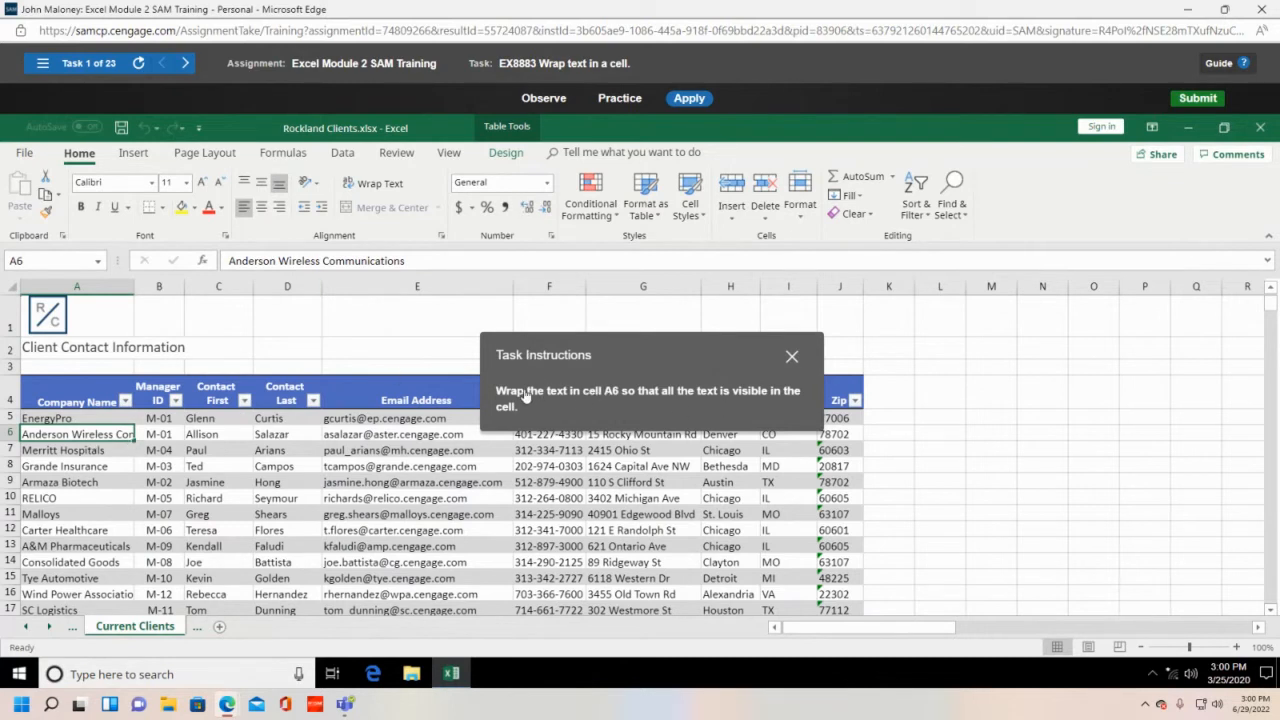
pyautogui.click(378, 186)
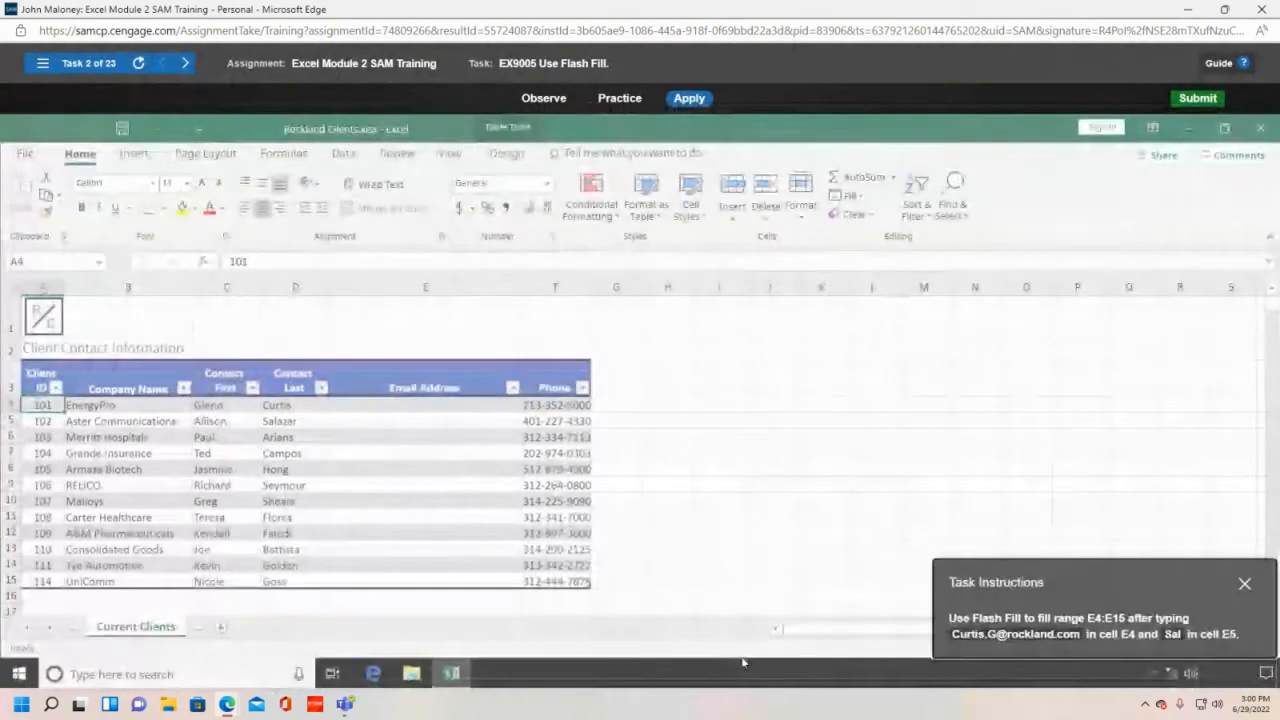
# - Move the Task Instructions panel clear of the client table and select cell E4
pyautogui.moveTo(1120, 581); pyautogui.dragTo(807, 351)
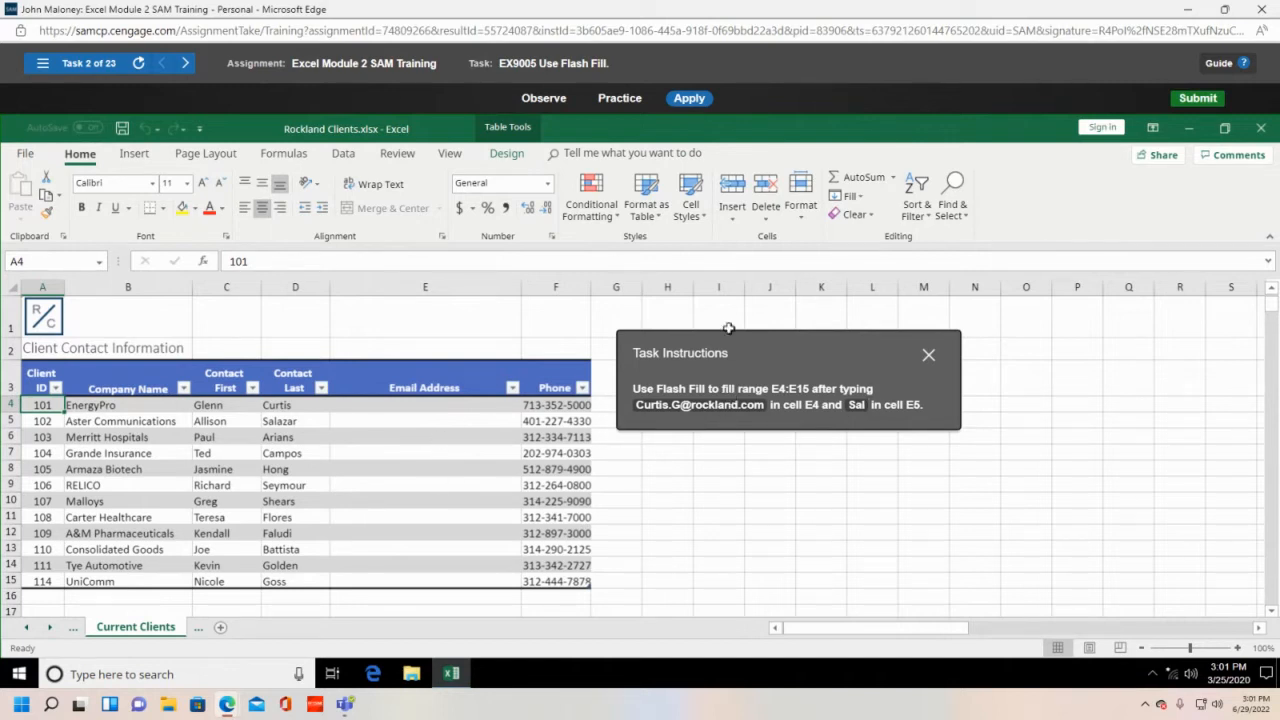
pyautogui.click(359, 405)
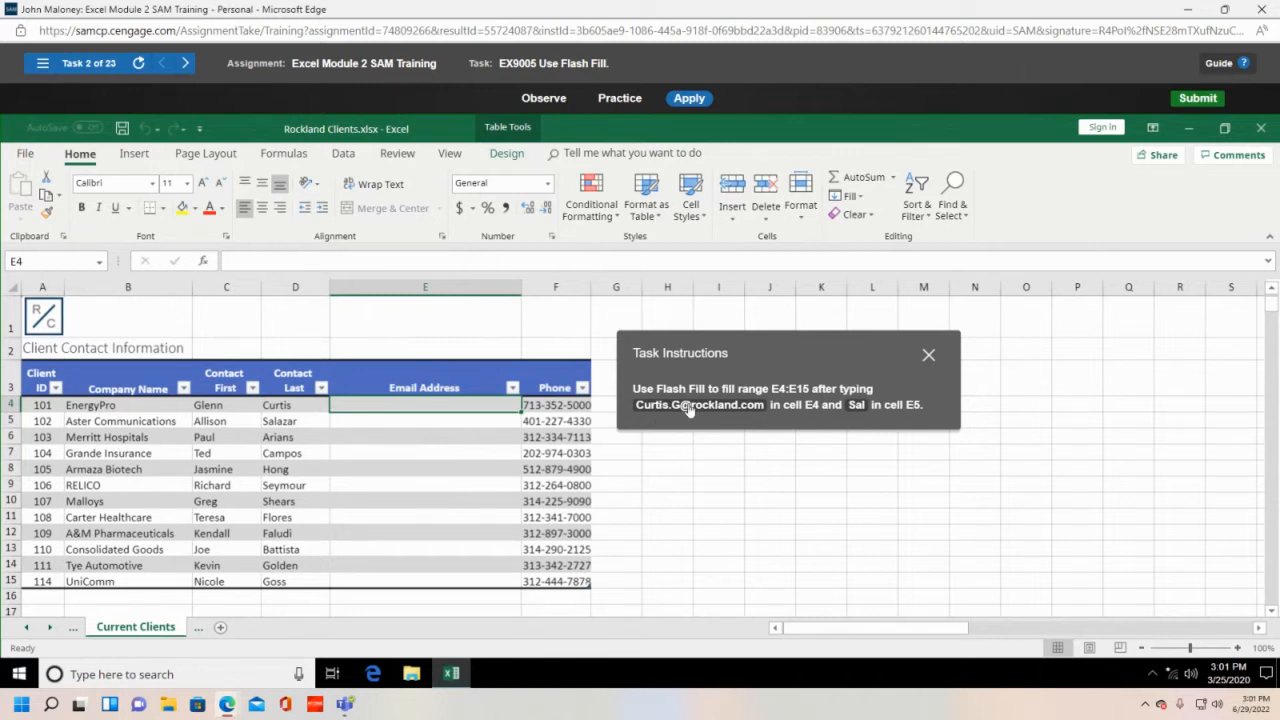
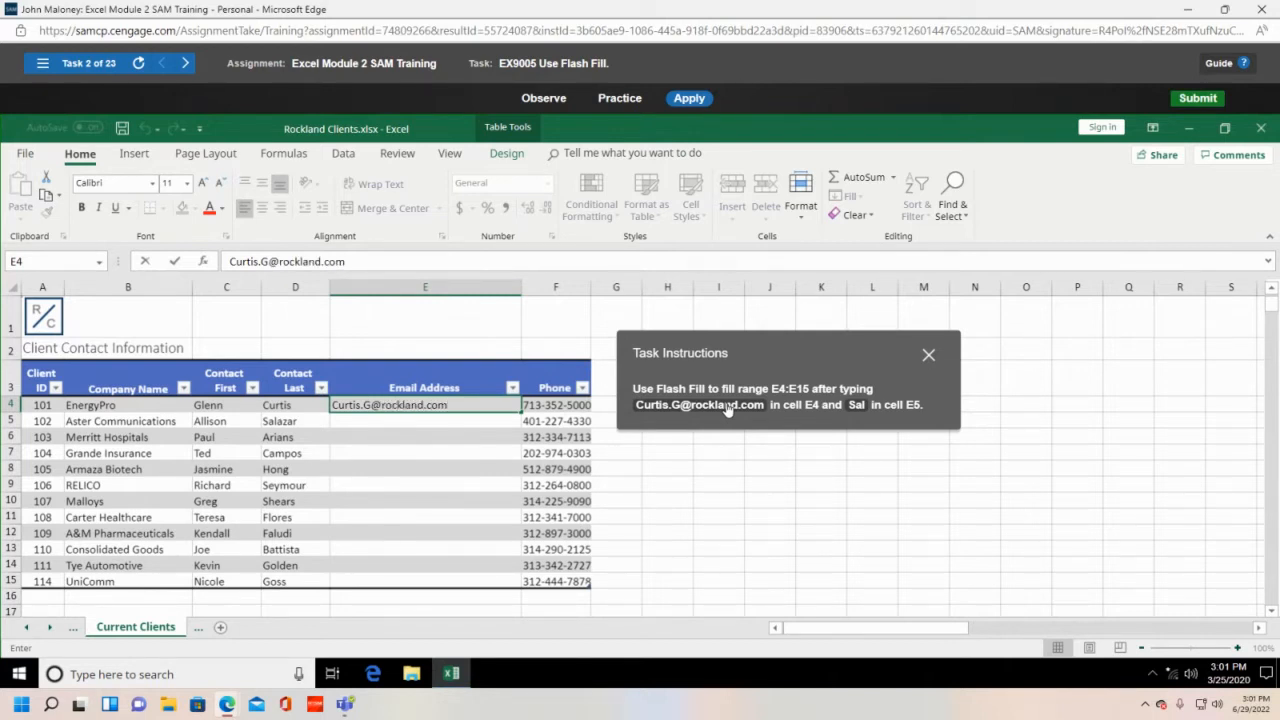
# - Enter the first client's example email address in E4, then accept Flash Fill for E5:E15
pyautogui.press('Tab')
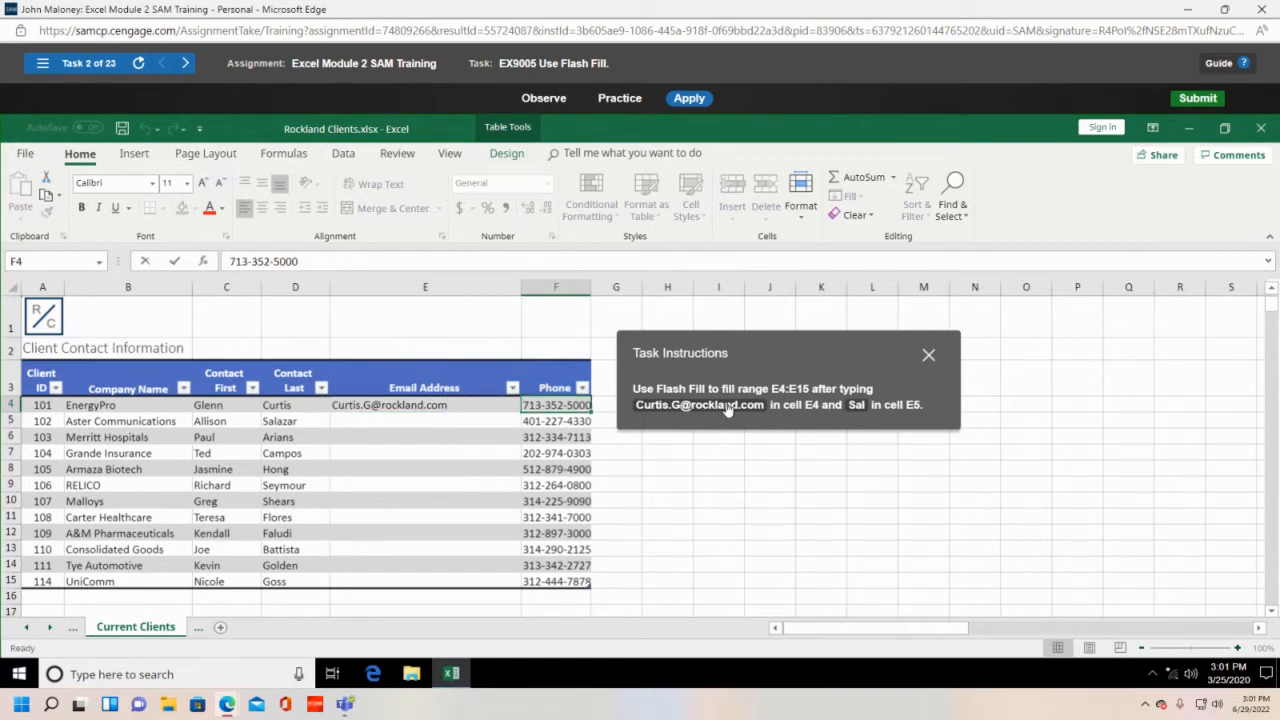
pyautogui.click(368, 421)
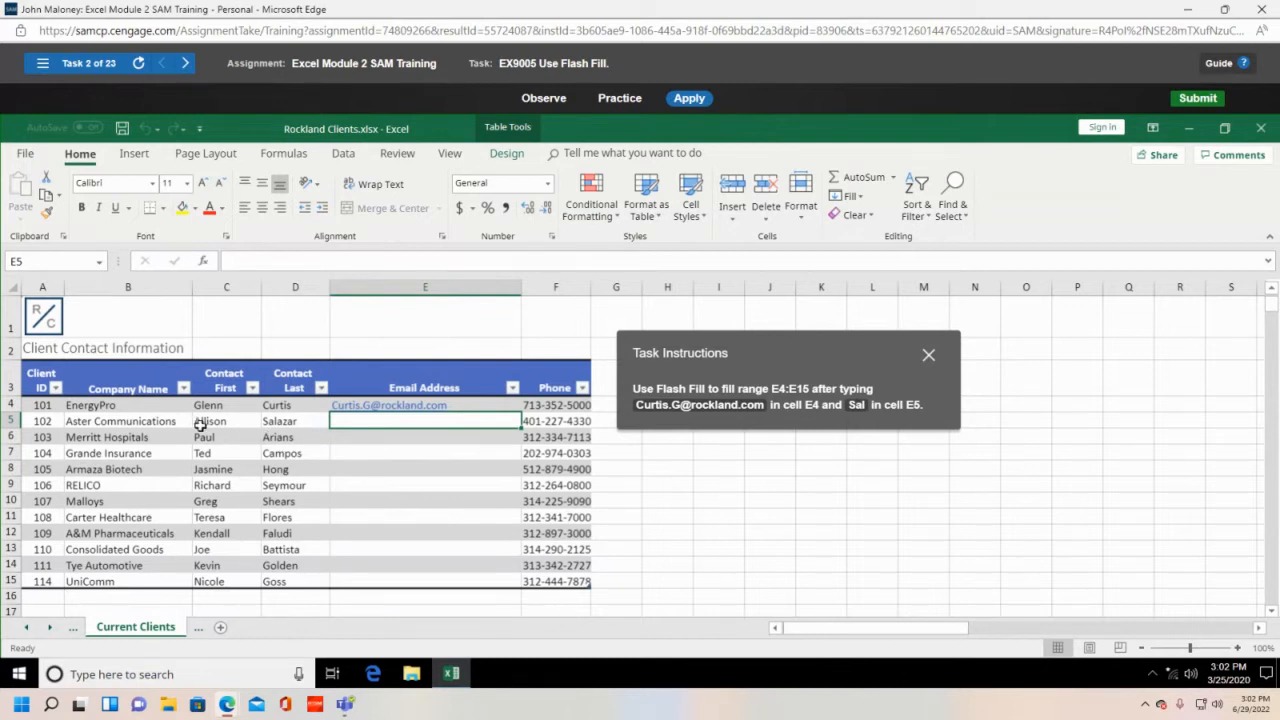
pyautogui.write('S')
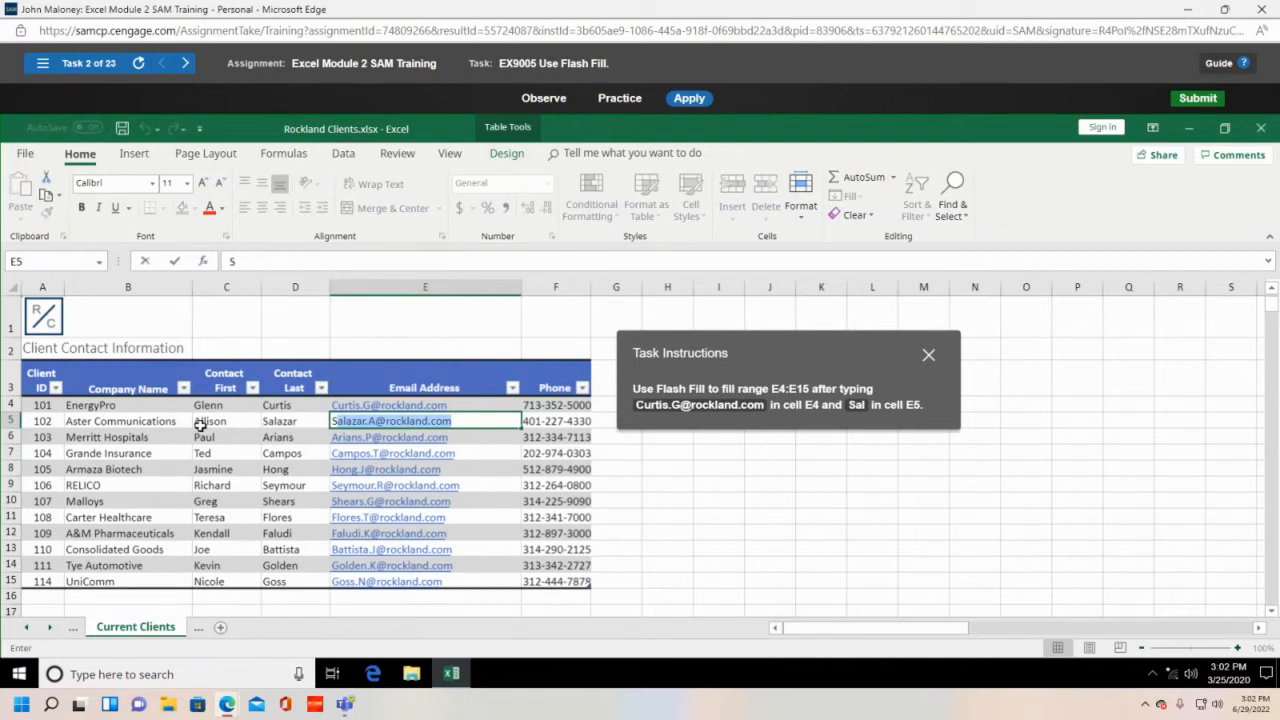
pyautogui.press('Return')
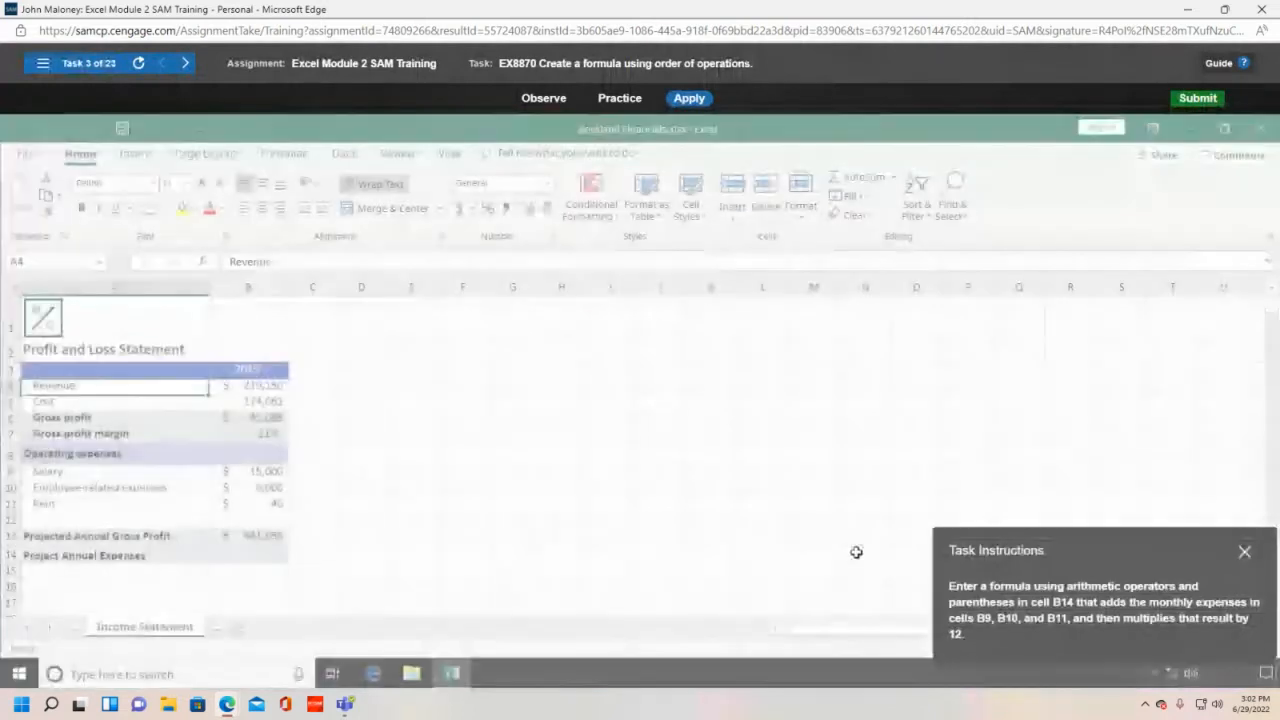
# - Build the annual expenses formula =(B9+B10+B11)*12 in cell B14
pyautogui.moveTo(1130, 560); pyautogui.dragTo(563, 304)
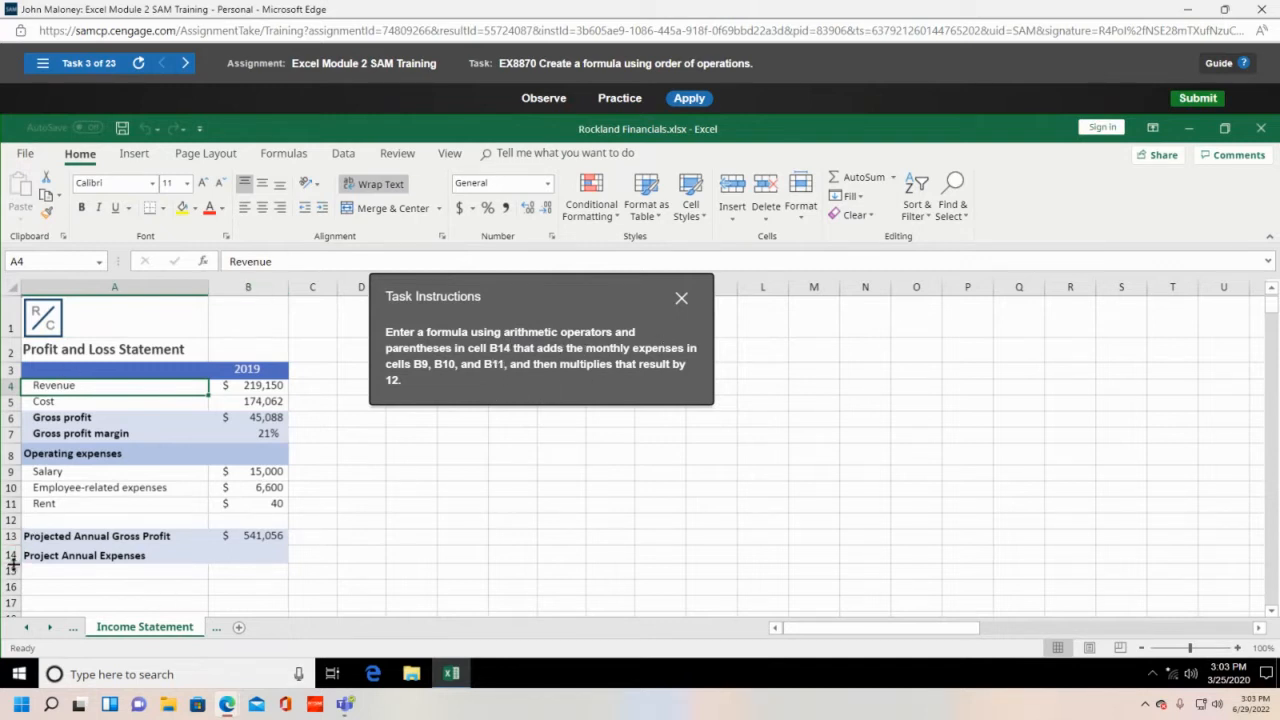
pyautogui.click(266, 556)
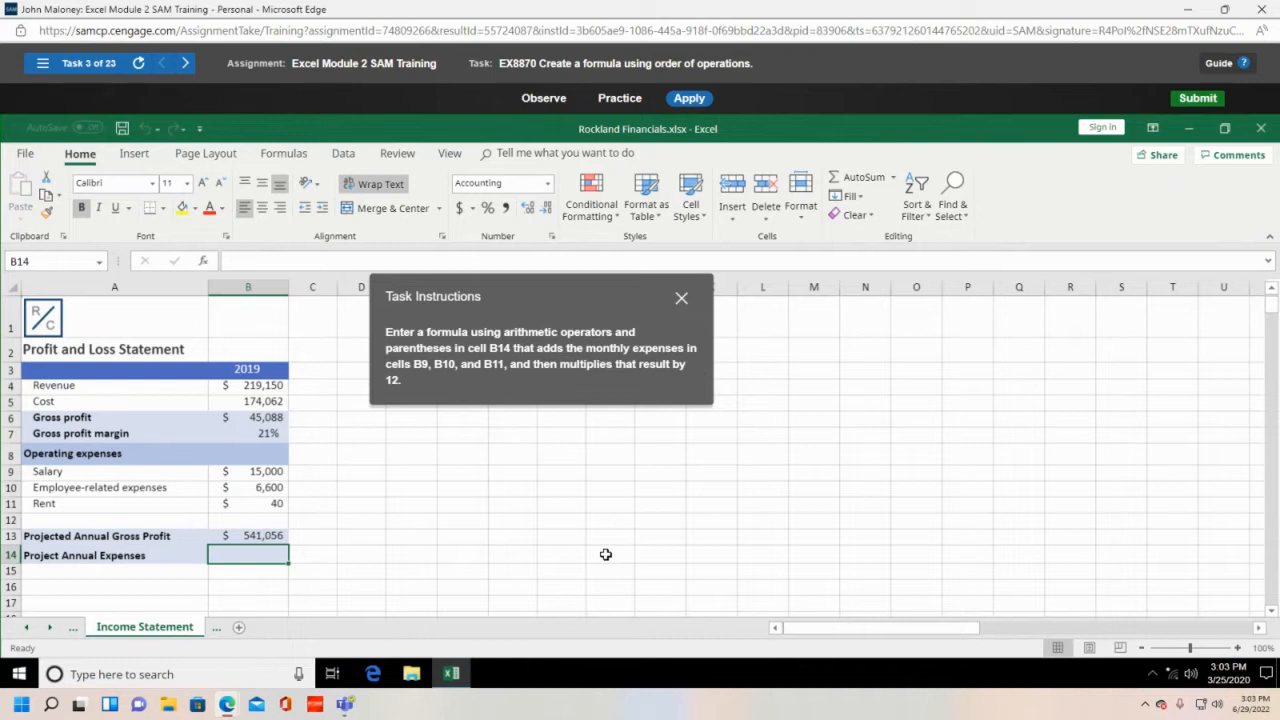
pyautogui.write('=')
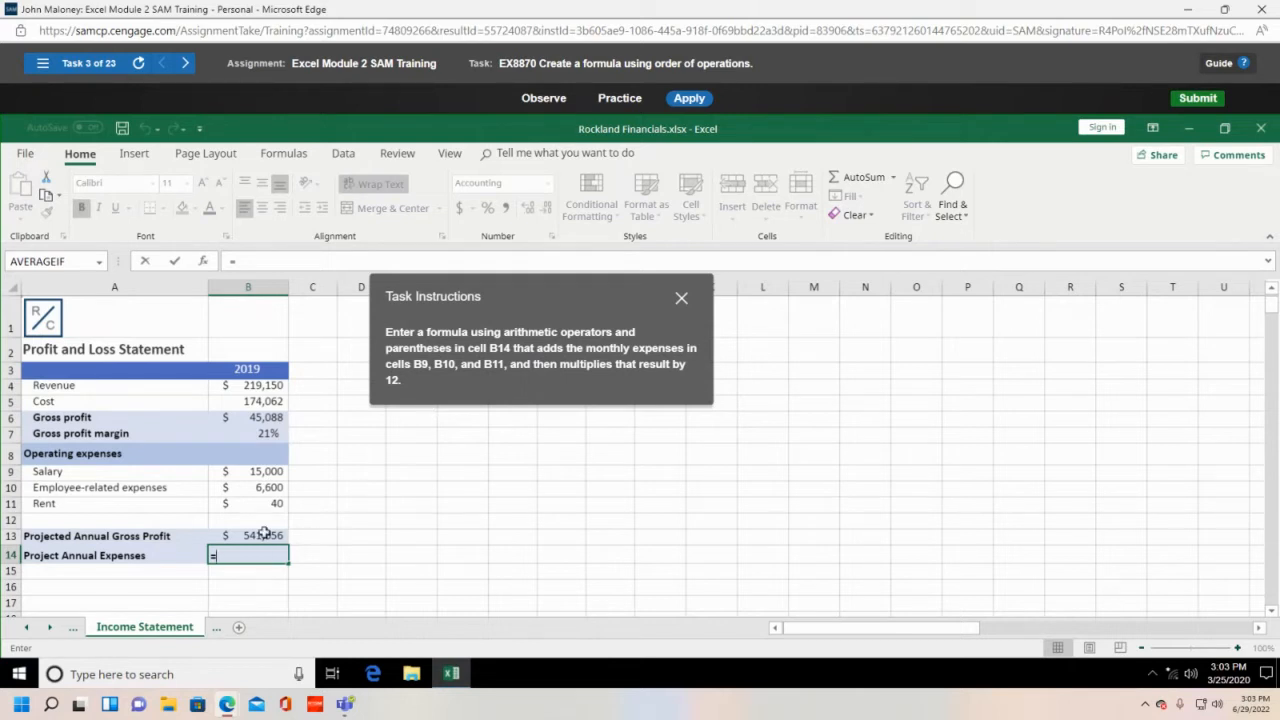
pyautogui.click(276, 472)
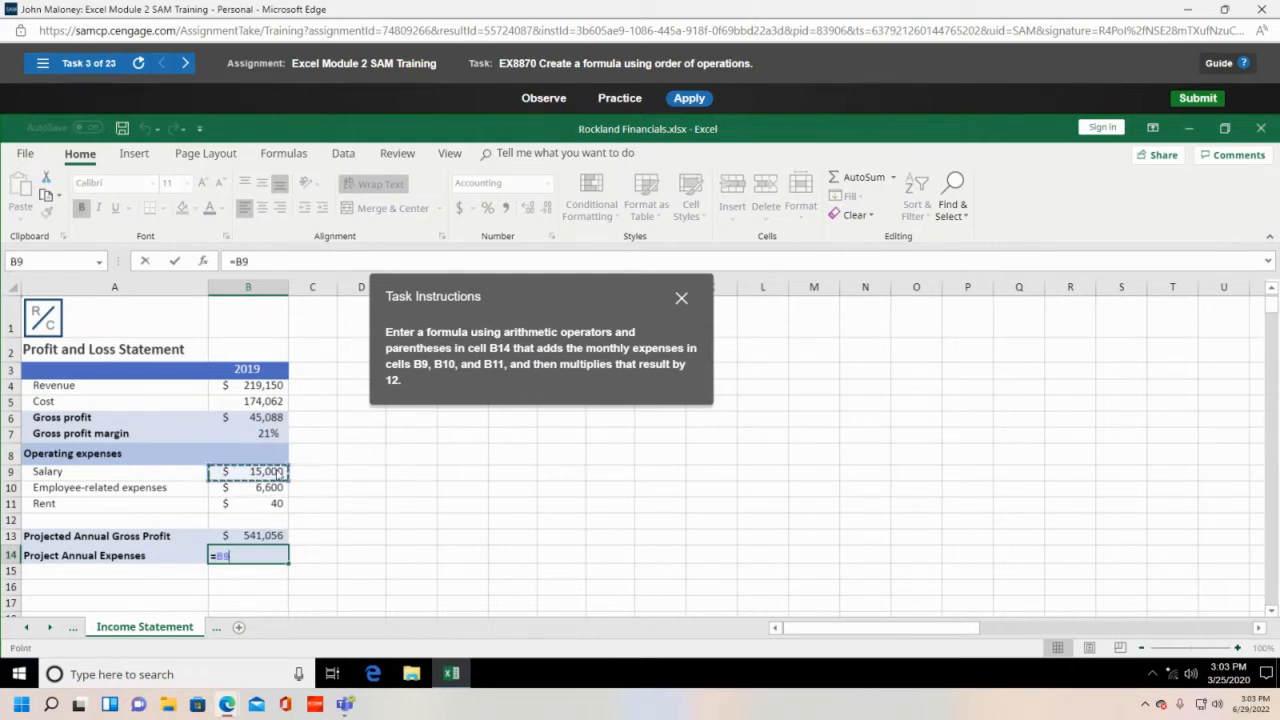
pyautogui.write('+')
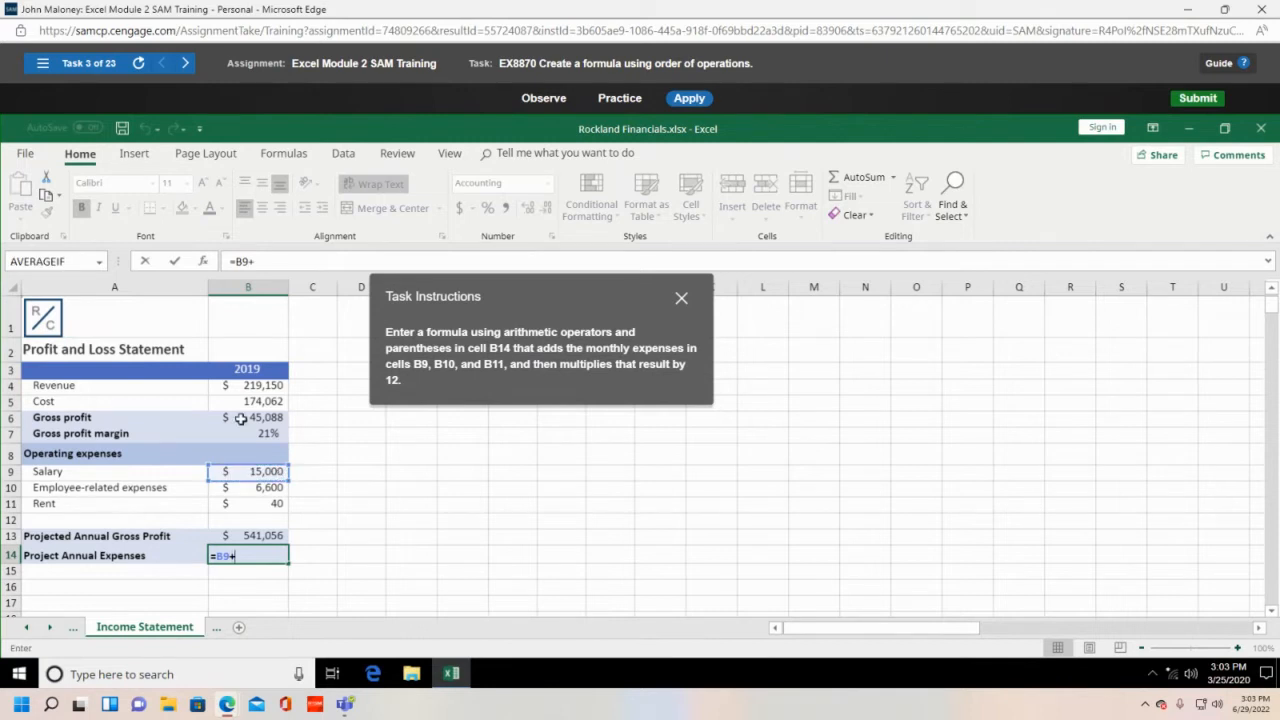
pyautogui.click(255, 492)
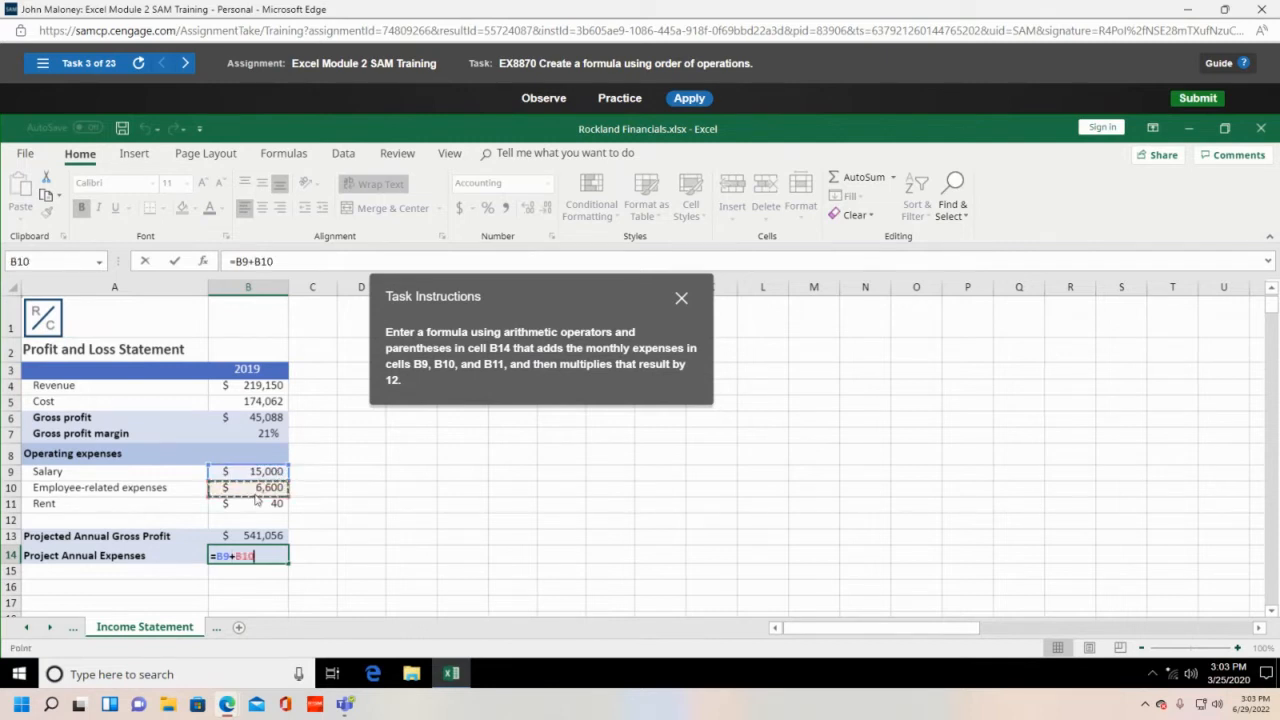
pyautogui.write('+')
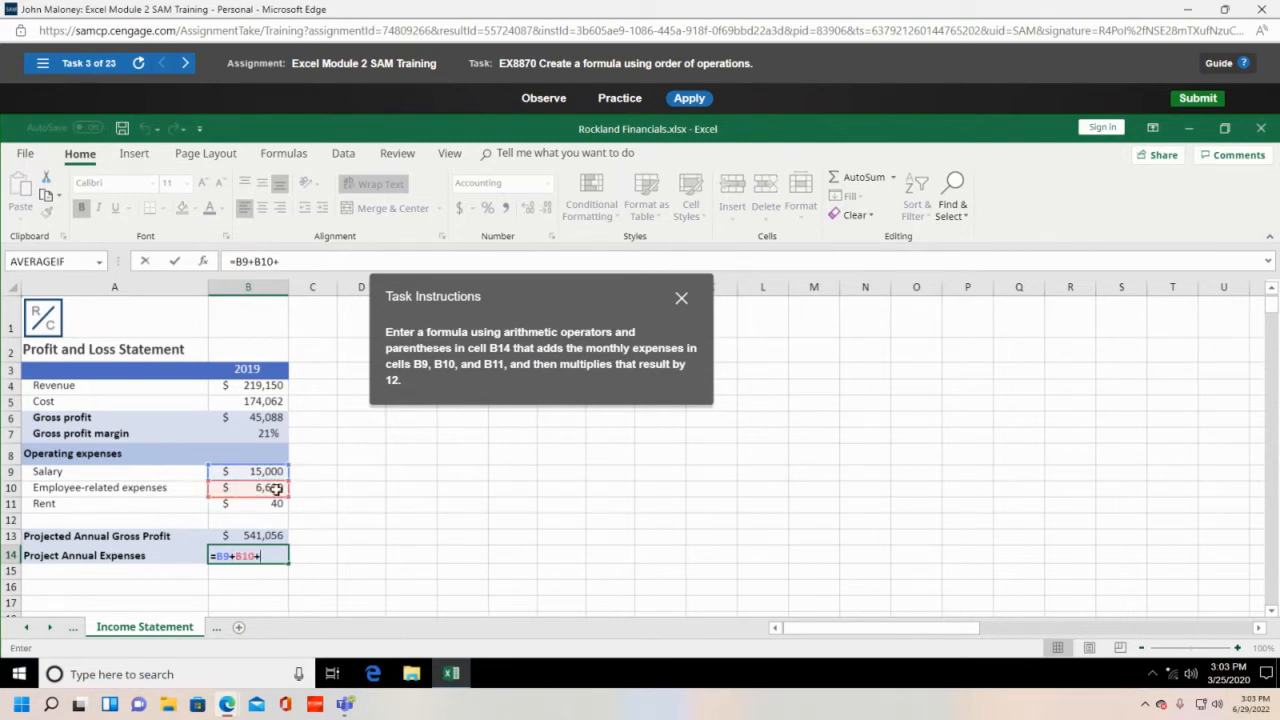
pyautogui.click(266, 505)
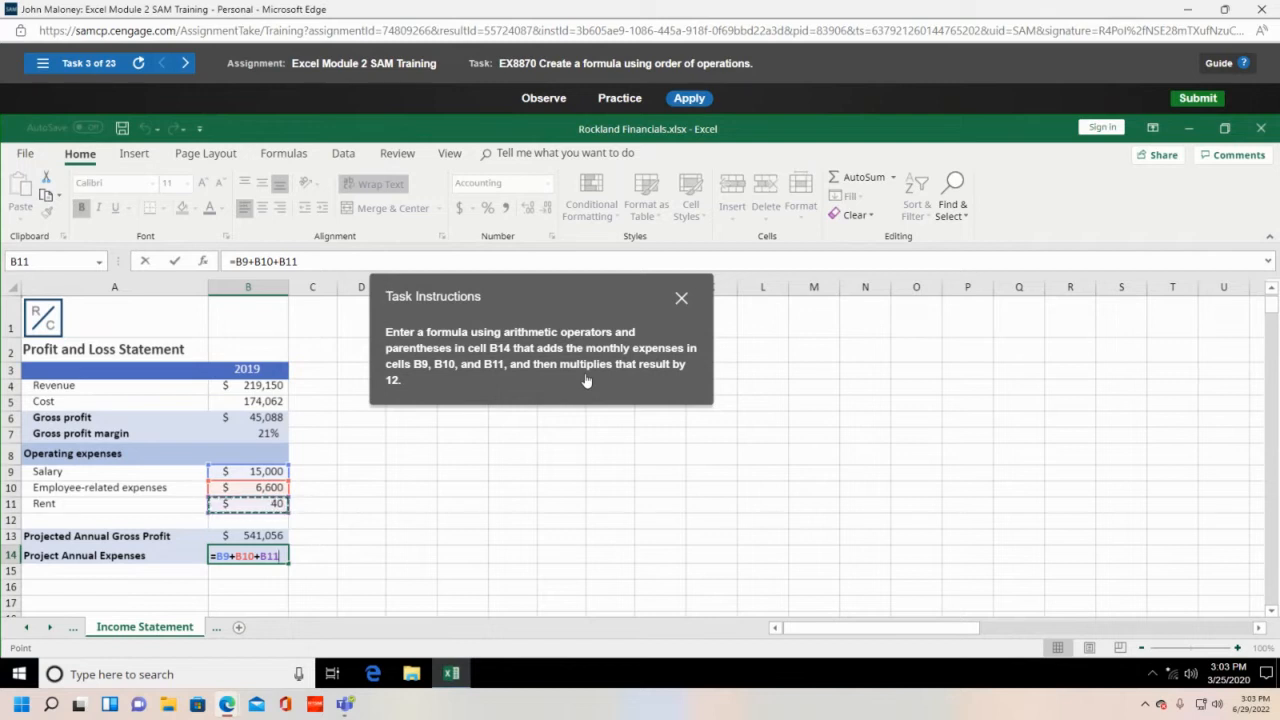
pyautogui.write(')')
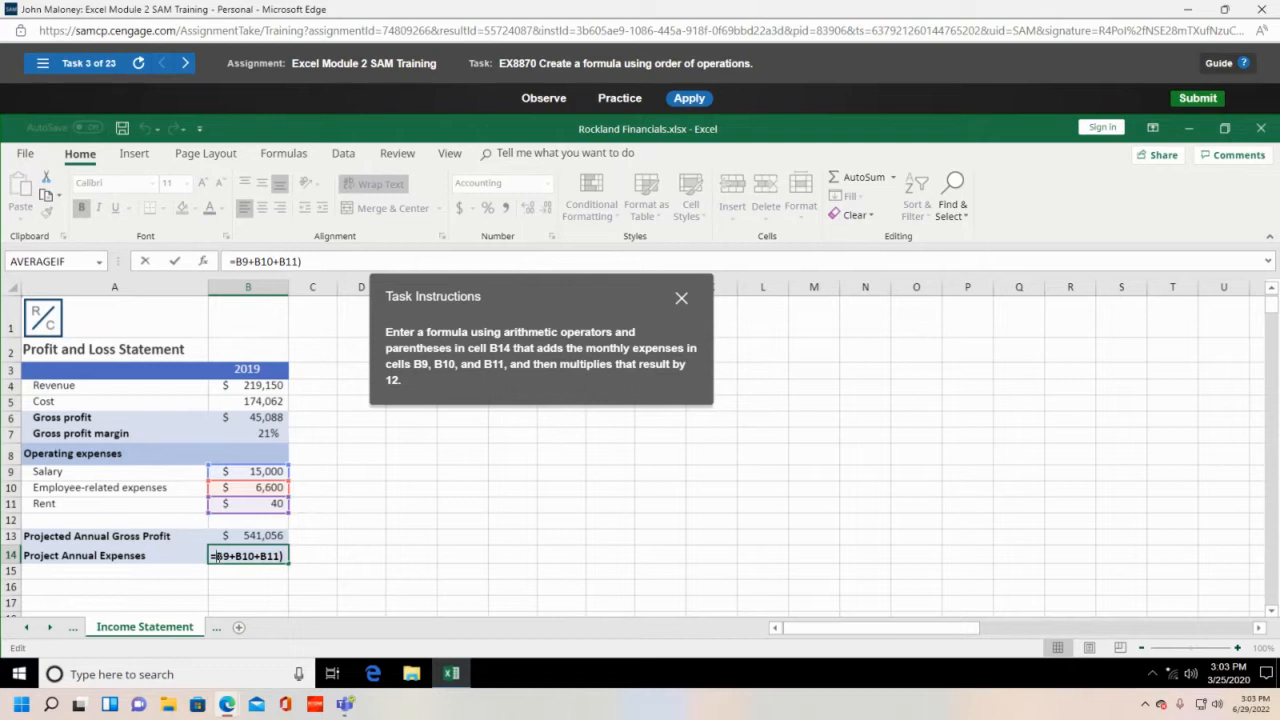
pyautogui.write('(')
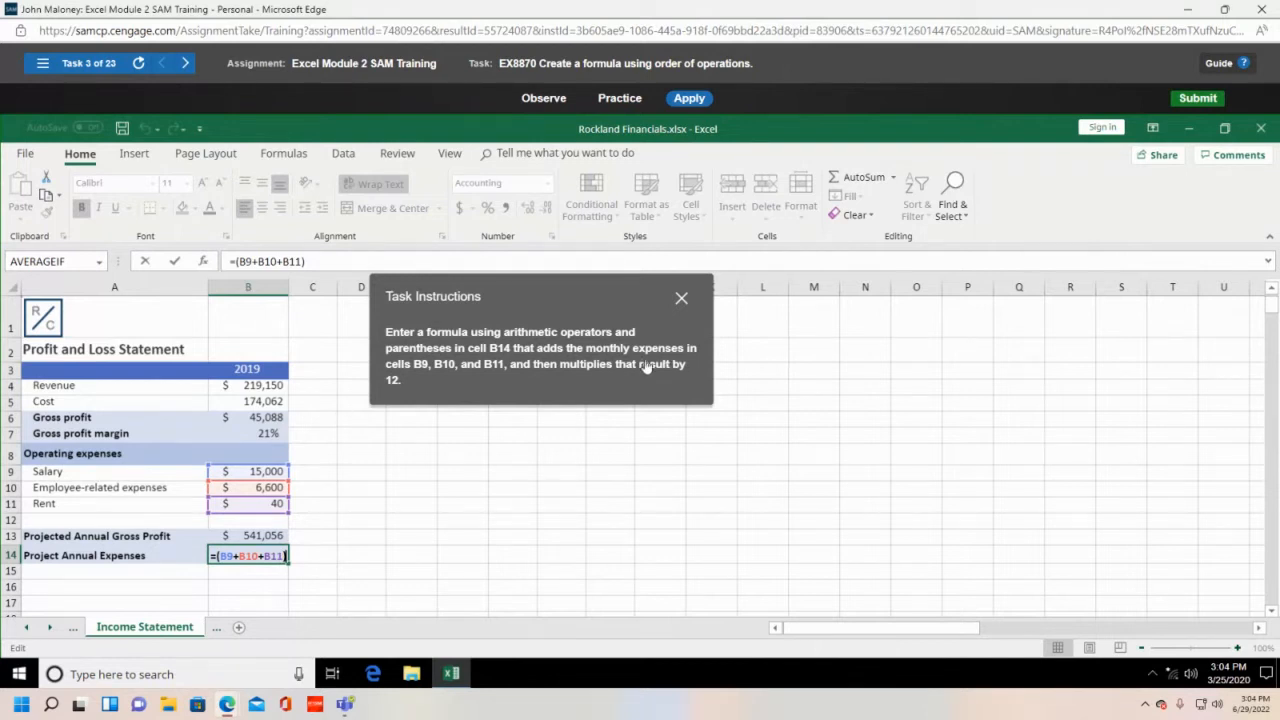
pyautogui.write('*')
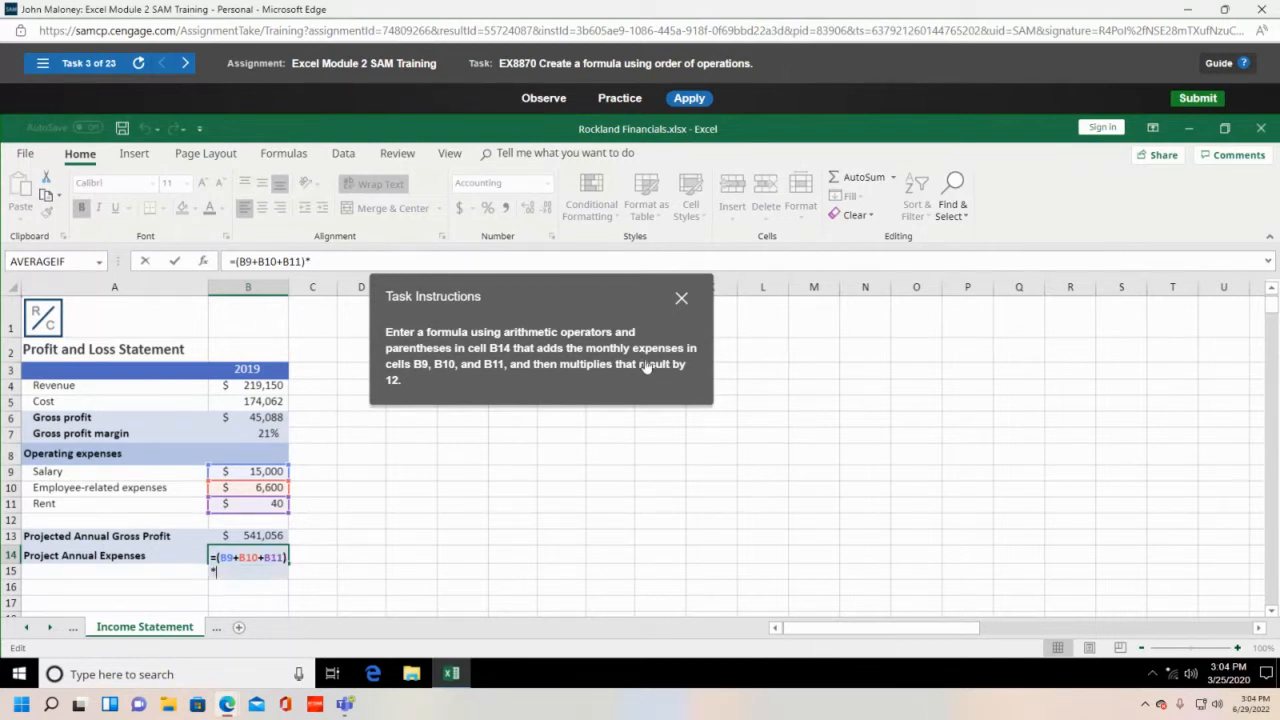
pyautogui.write('12')
# - Commit the annual expenses formula in B14 and dismiss the notifications and calendar panel
pyautogui.press('Return')
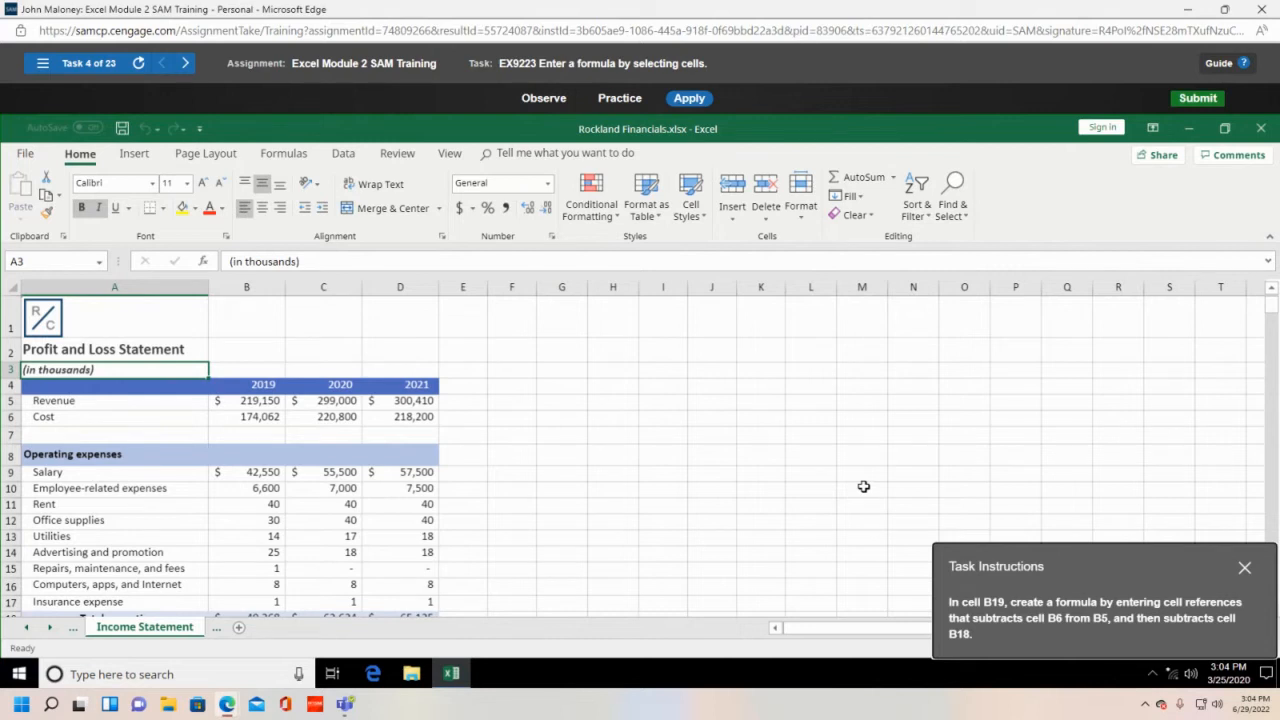
pyautogui.click(1248, 706)
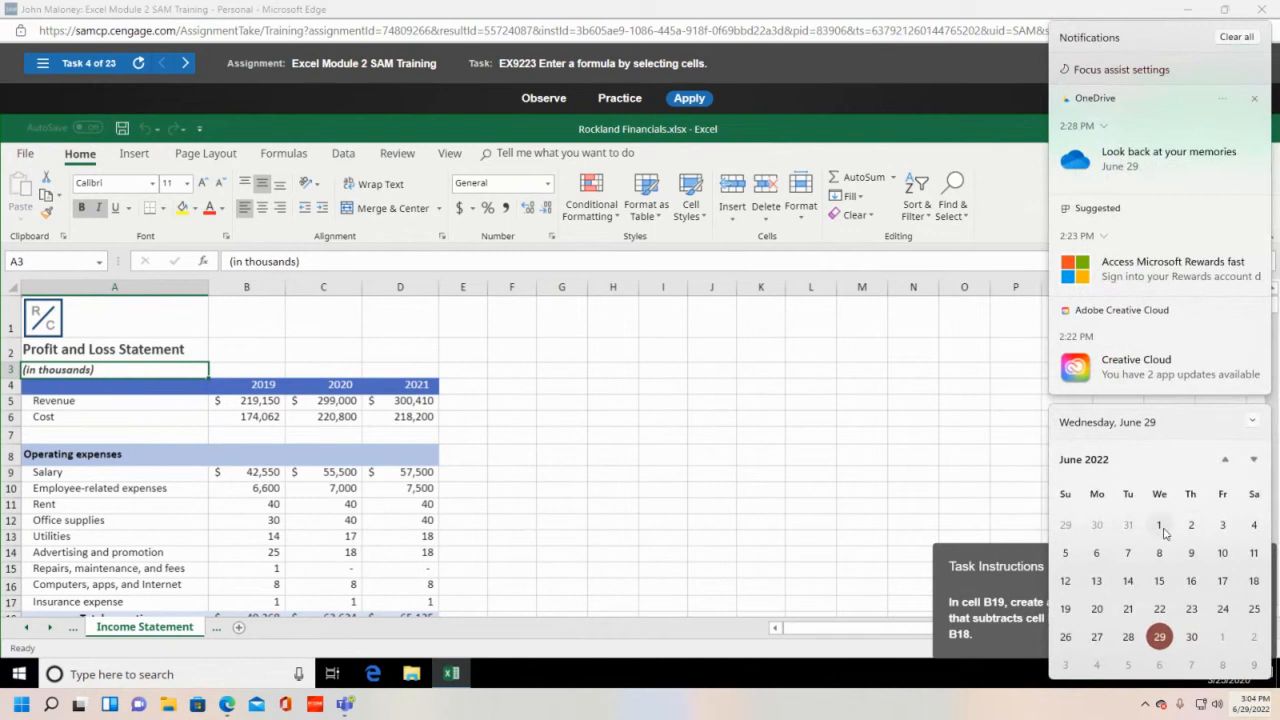
pyautogui.click(951, 30)
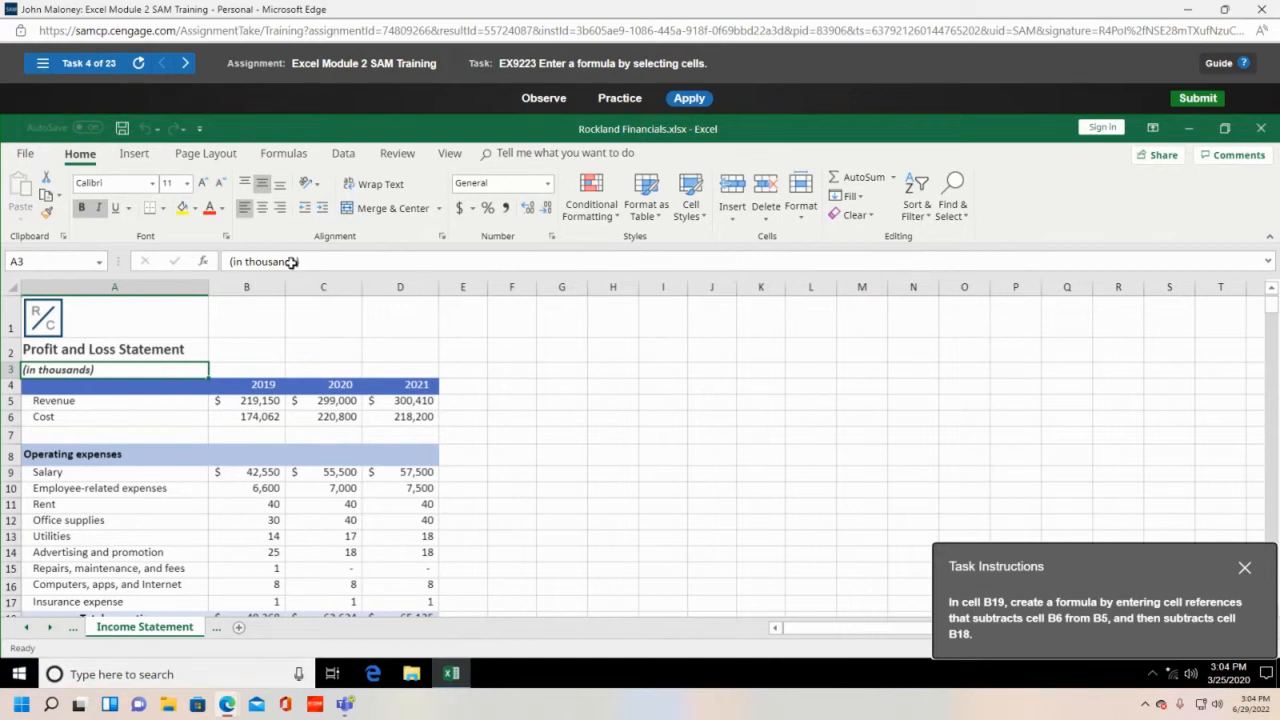
pyautogui.scroll(-1, 565, 362)
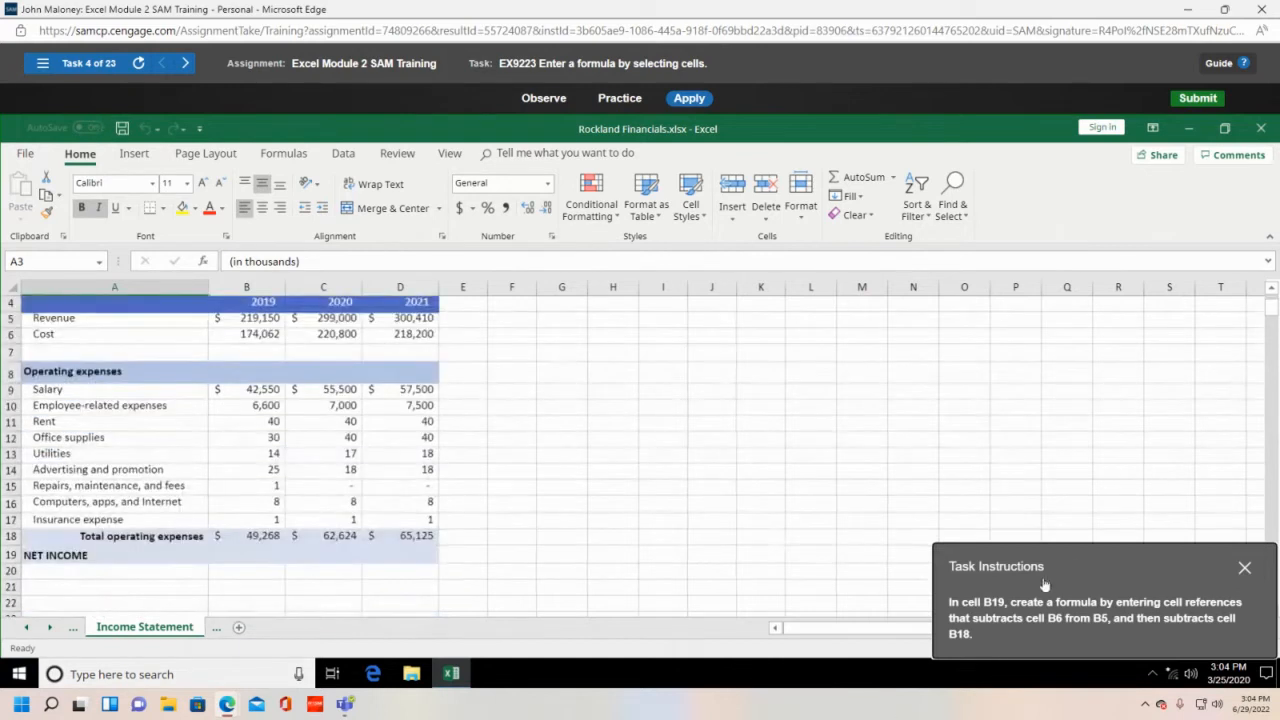
pyautogui.scroll(1, 525, 556)
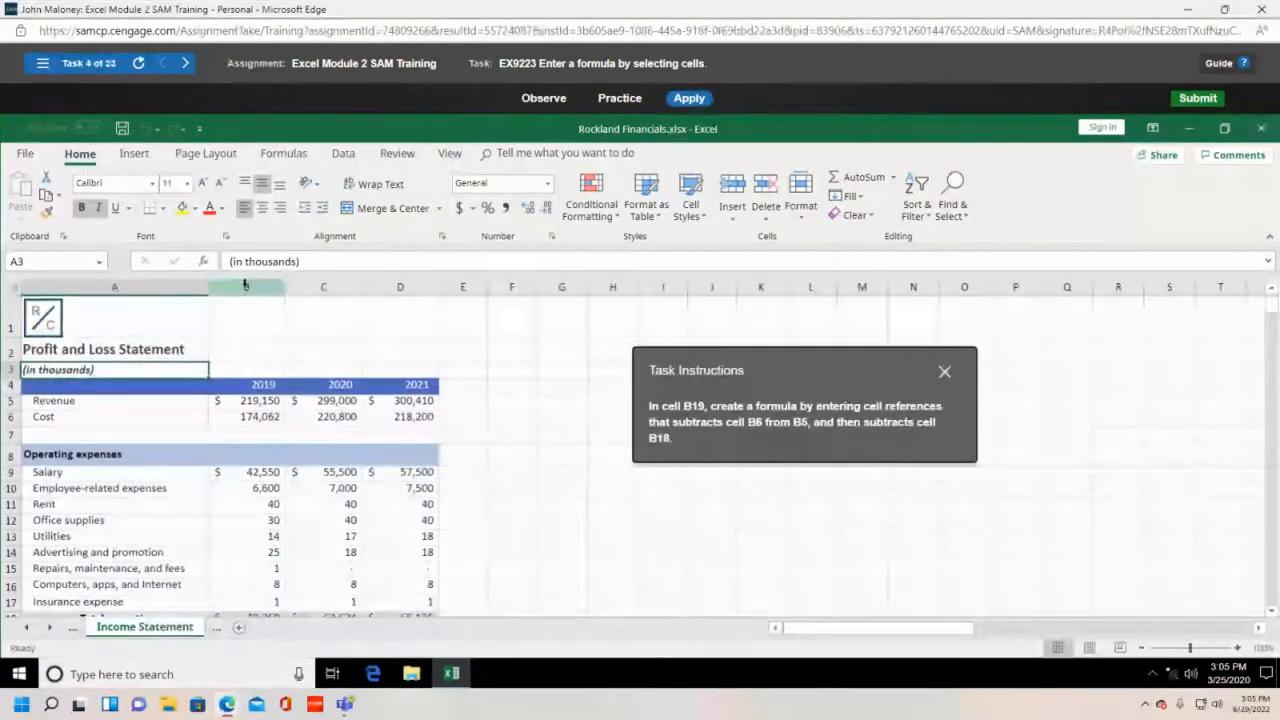
pyautogui.scroll(-1, 175, 470)
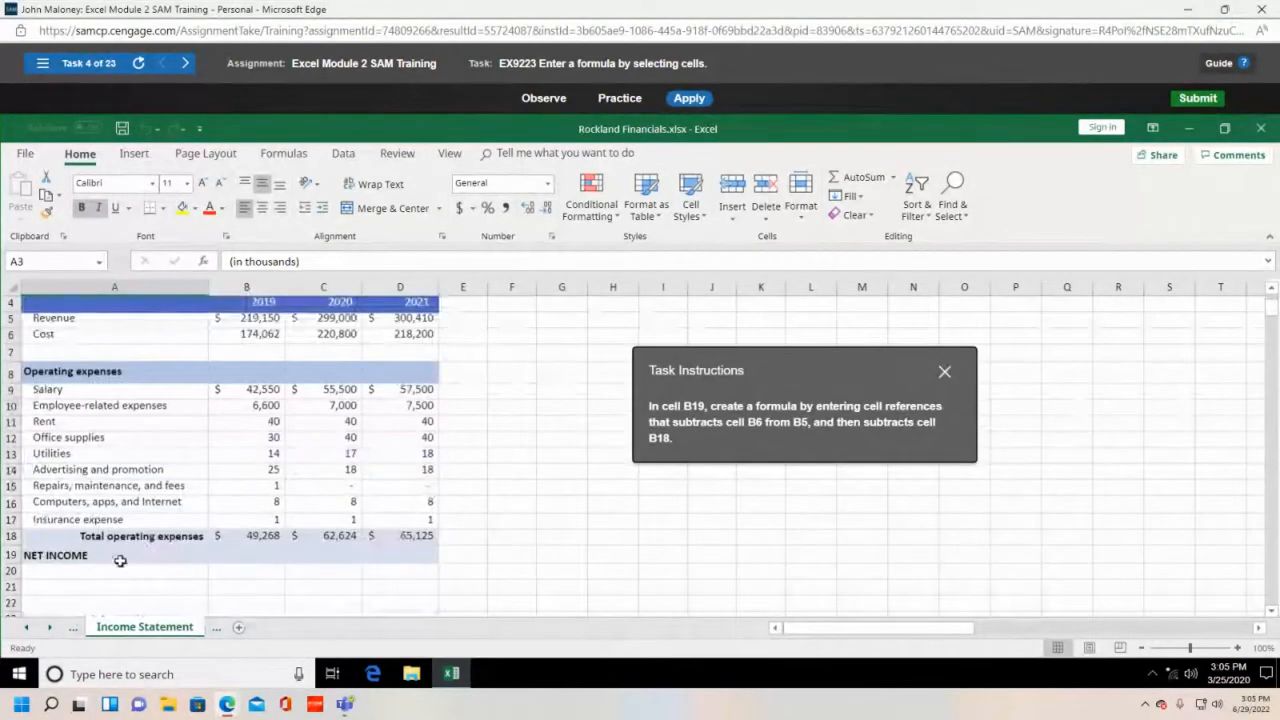
# - Enter the net income formula =B5-B6-B18 into cell B19
pyautogui.click(262, 554)
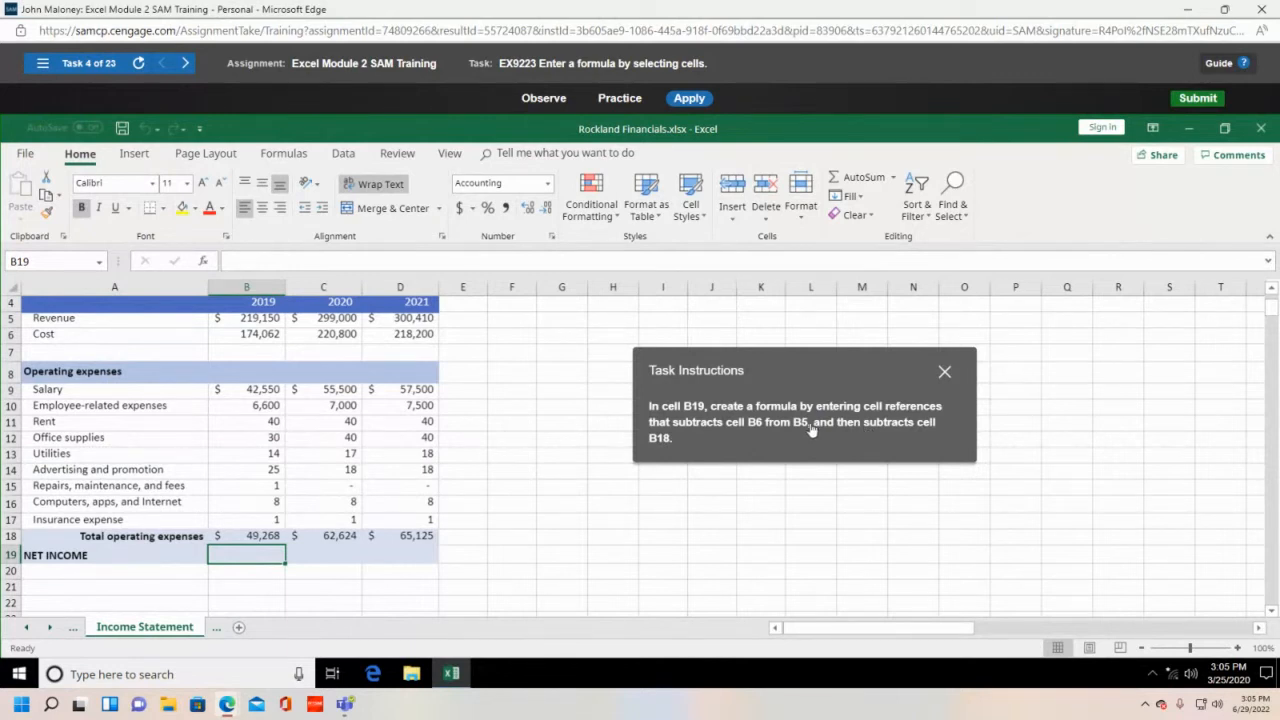
pyautogui.write('=')
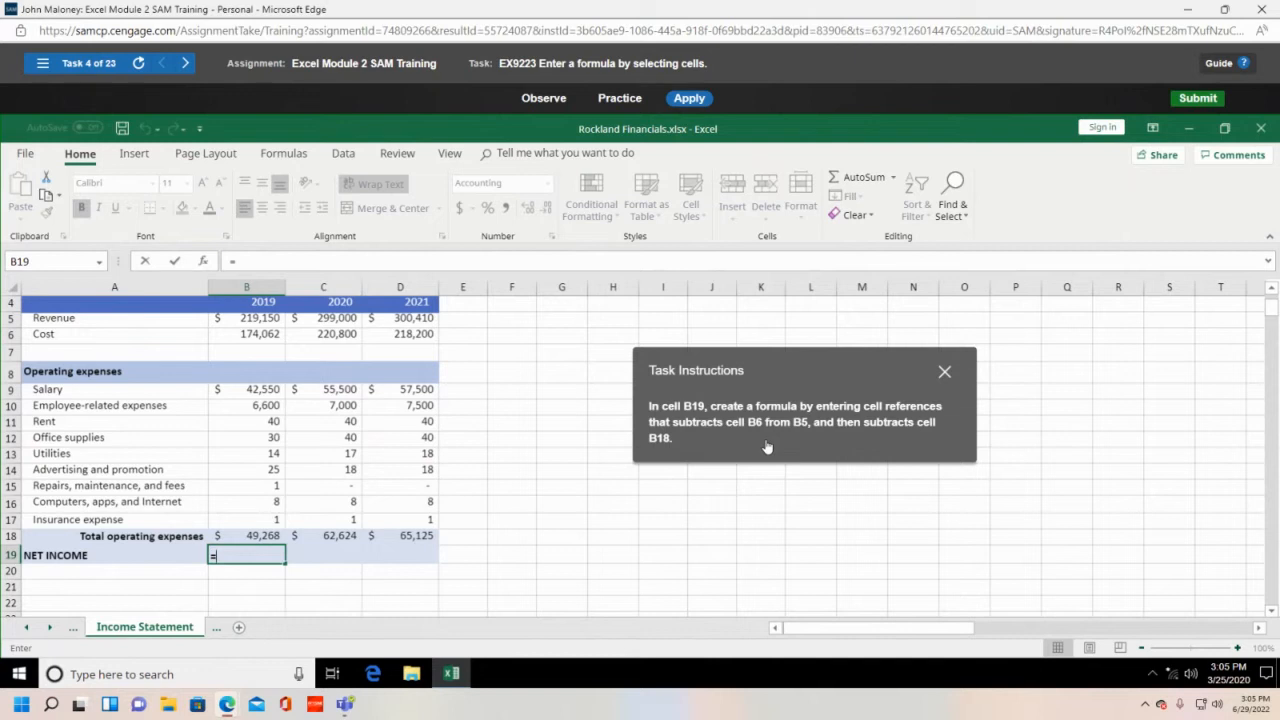
pyautogui.write('B')
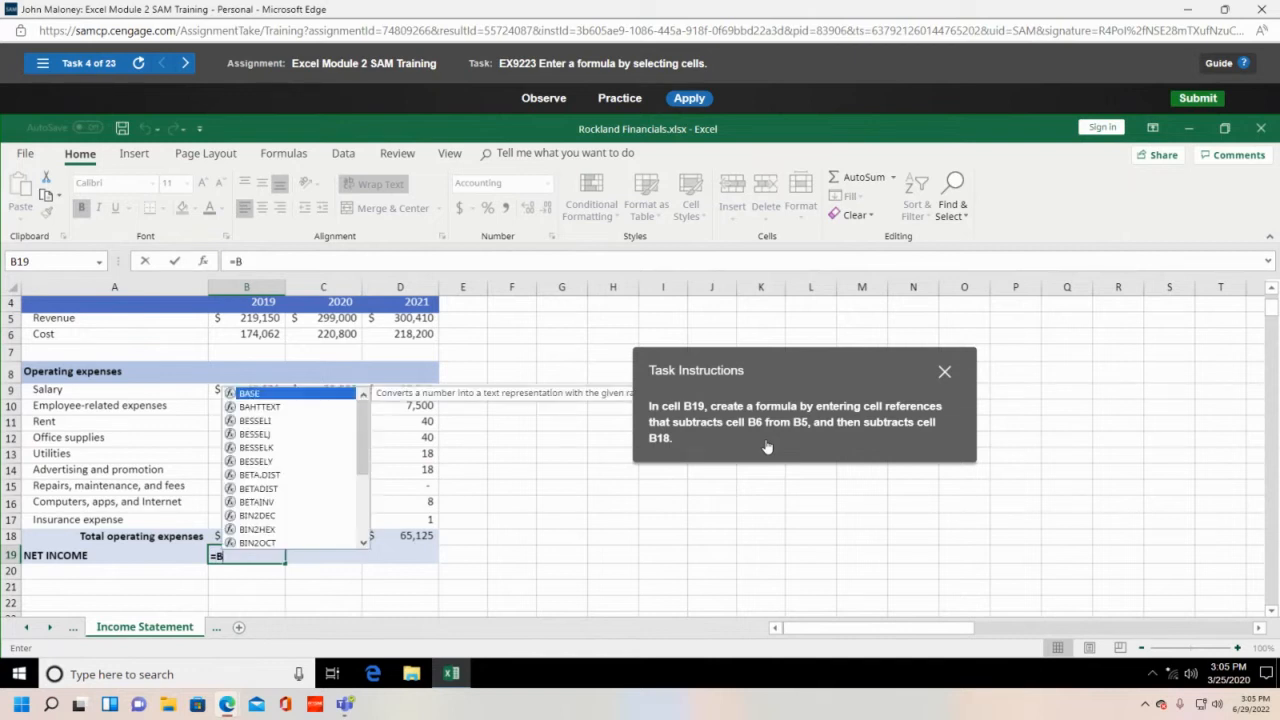
pyautogui.write('5-B')
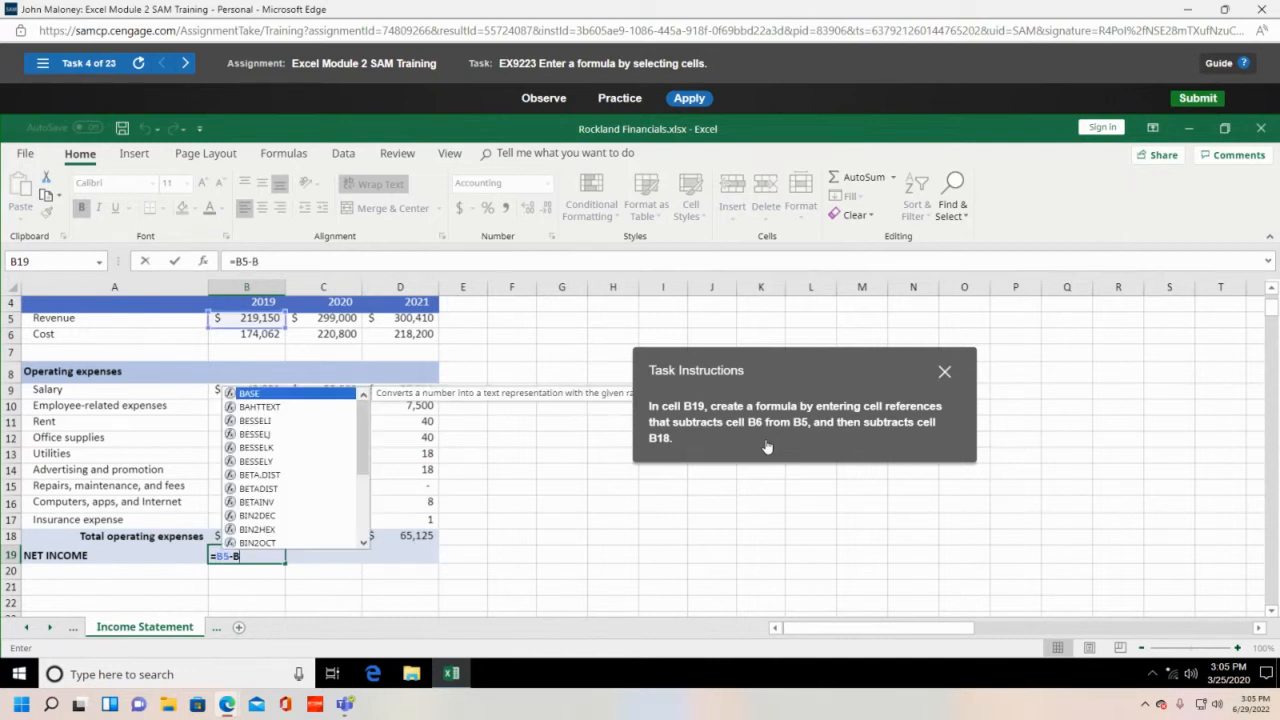
pyautogui.write('6-')
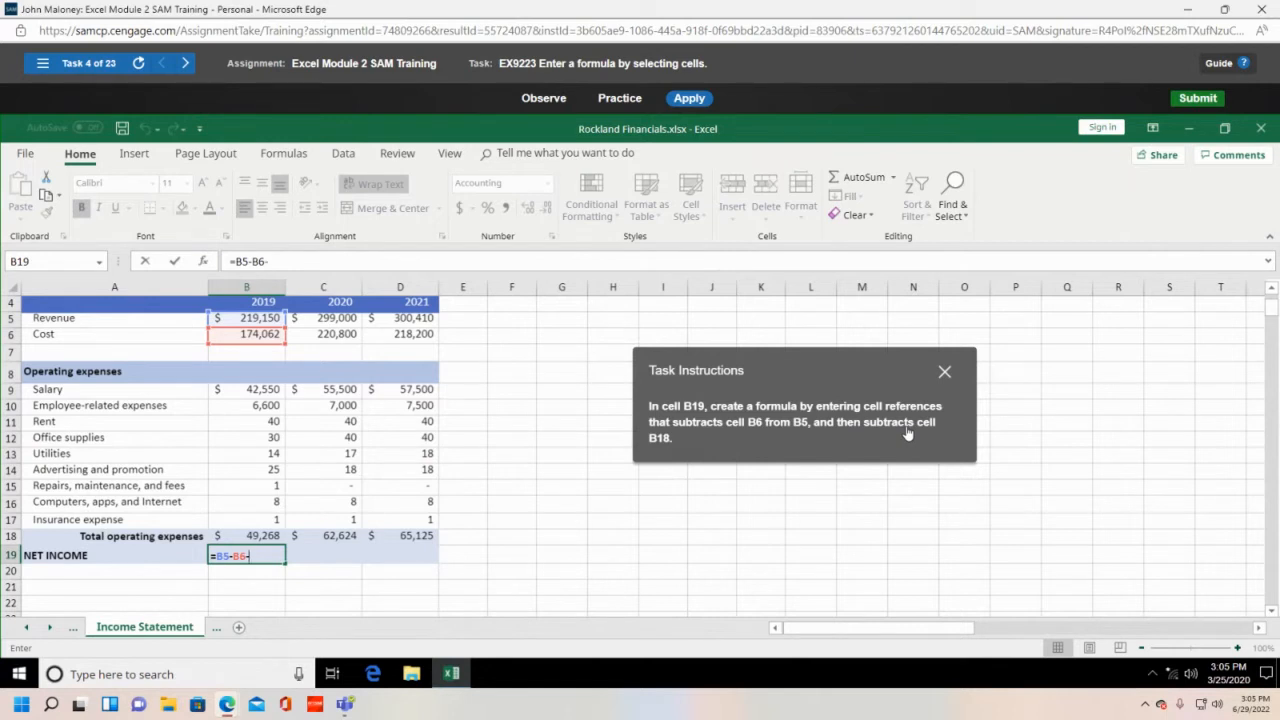
pyautogui.write('B18')
# - Commit the net income formula in B19 and reposition the task instructions beside the table
pyautogui.press('Return')
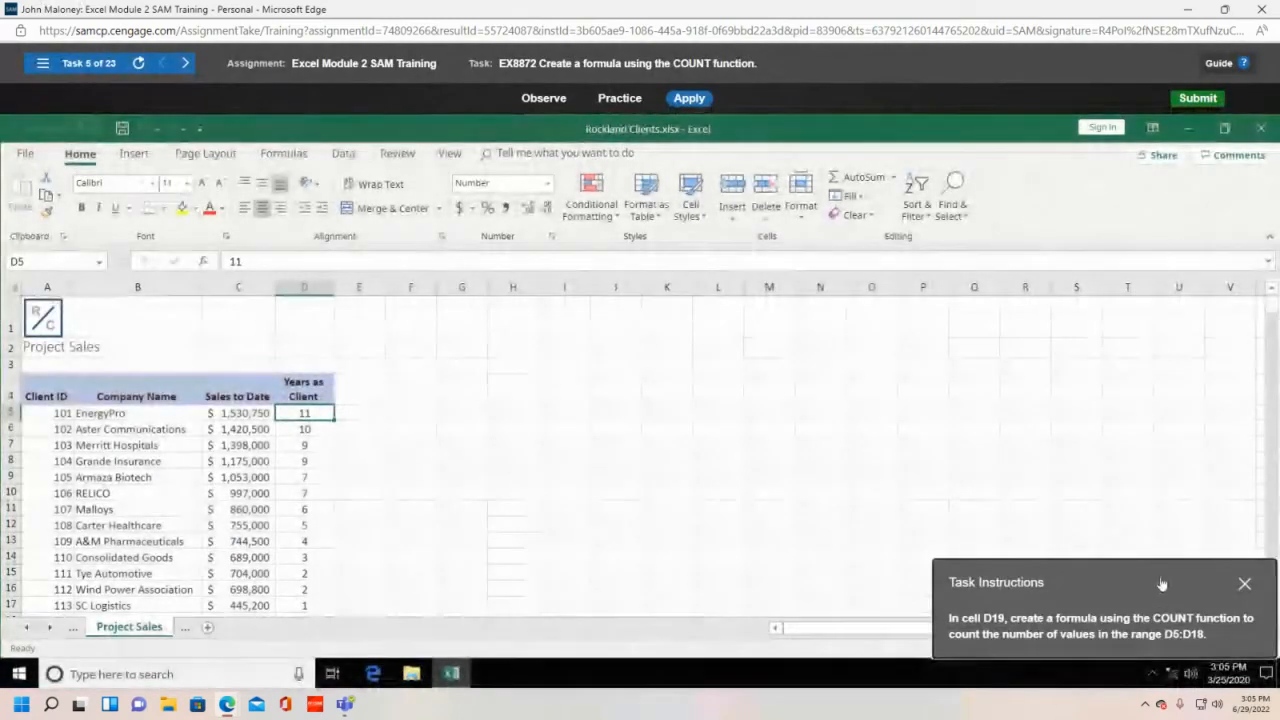
pyautogui.moveTo(1161, 584); pyautogui.dragTo(717, 376)
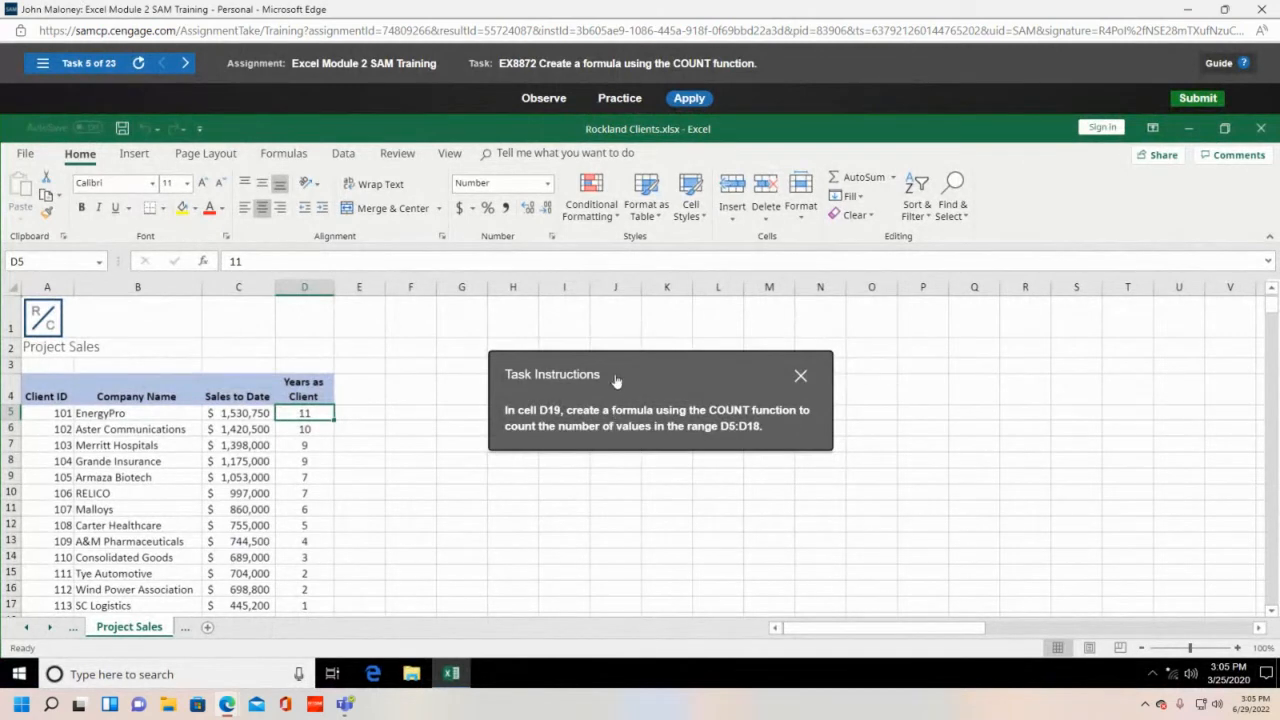
pyautogui.moveTo(617, 376); pyautogui.dragTo(566, 350)
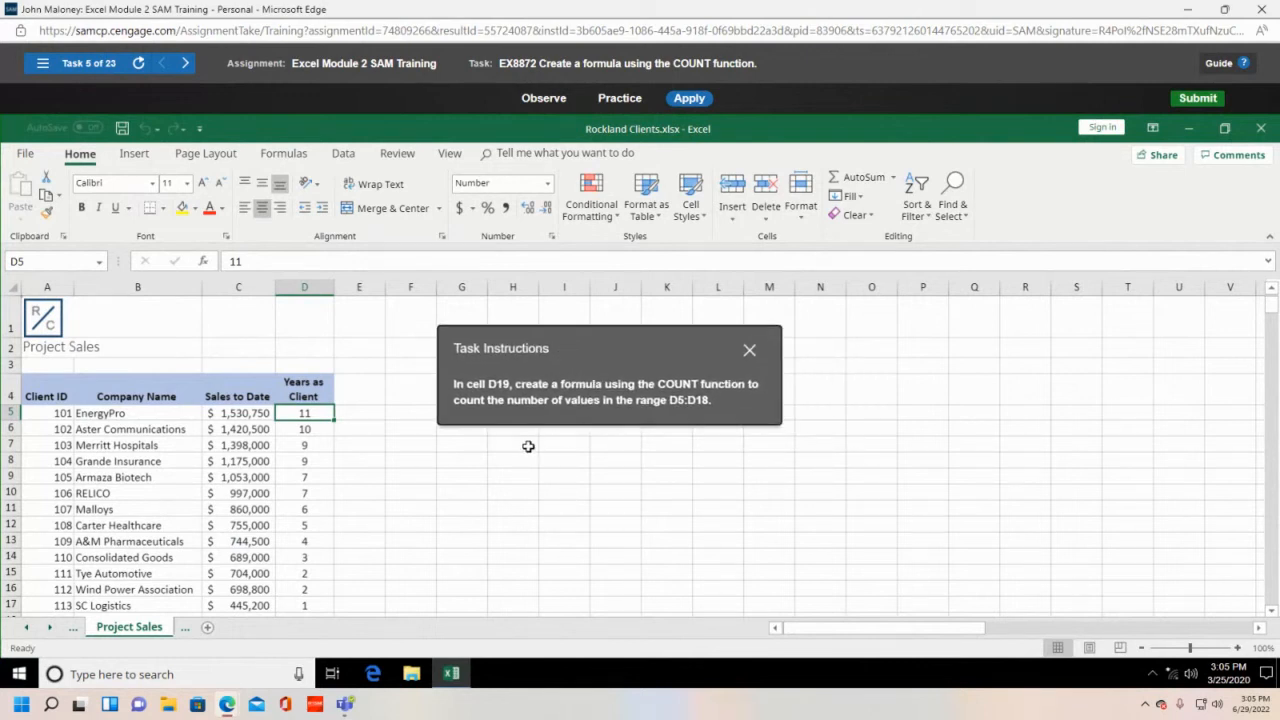
pyautogui.scroll(-1, 528, 446)
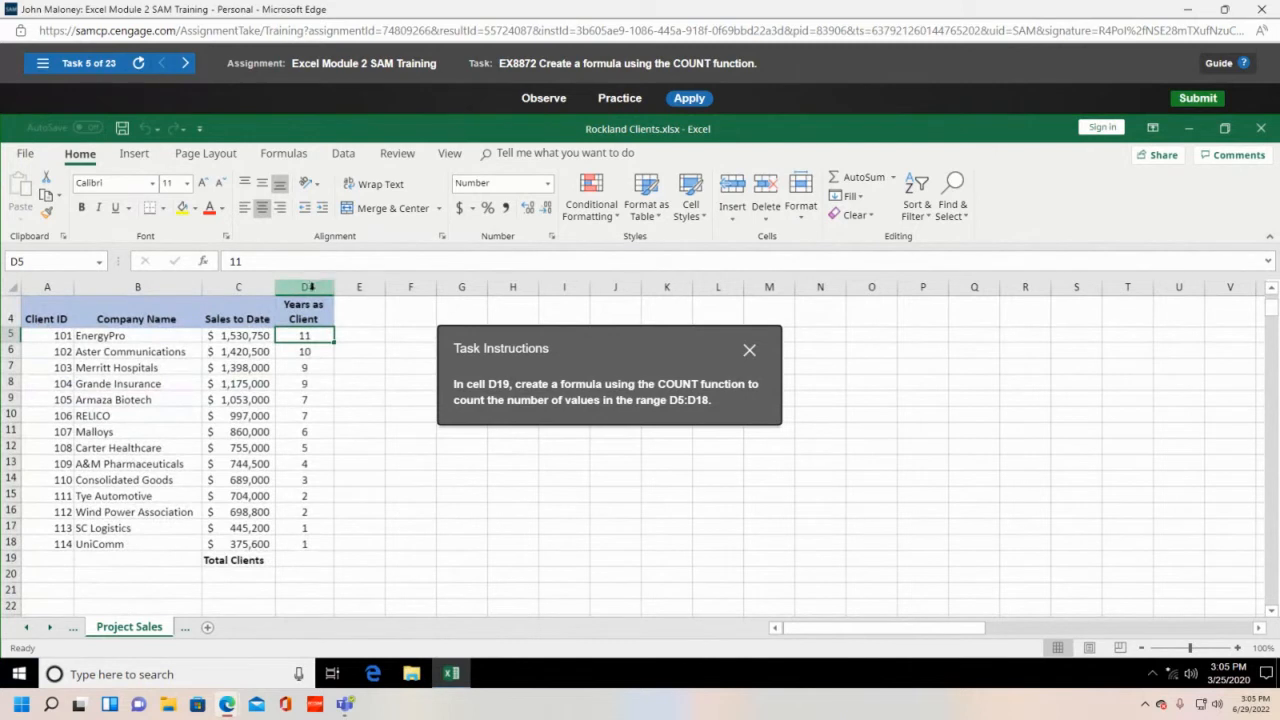
# - Enter =COUNT(D5:D18) in D19 to count the Years as Client values
pyautogui.click(310, 562)
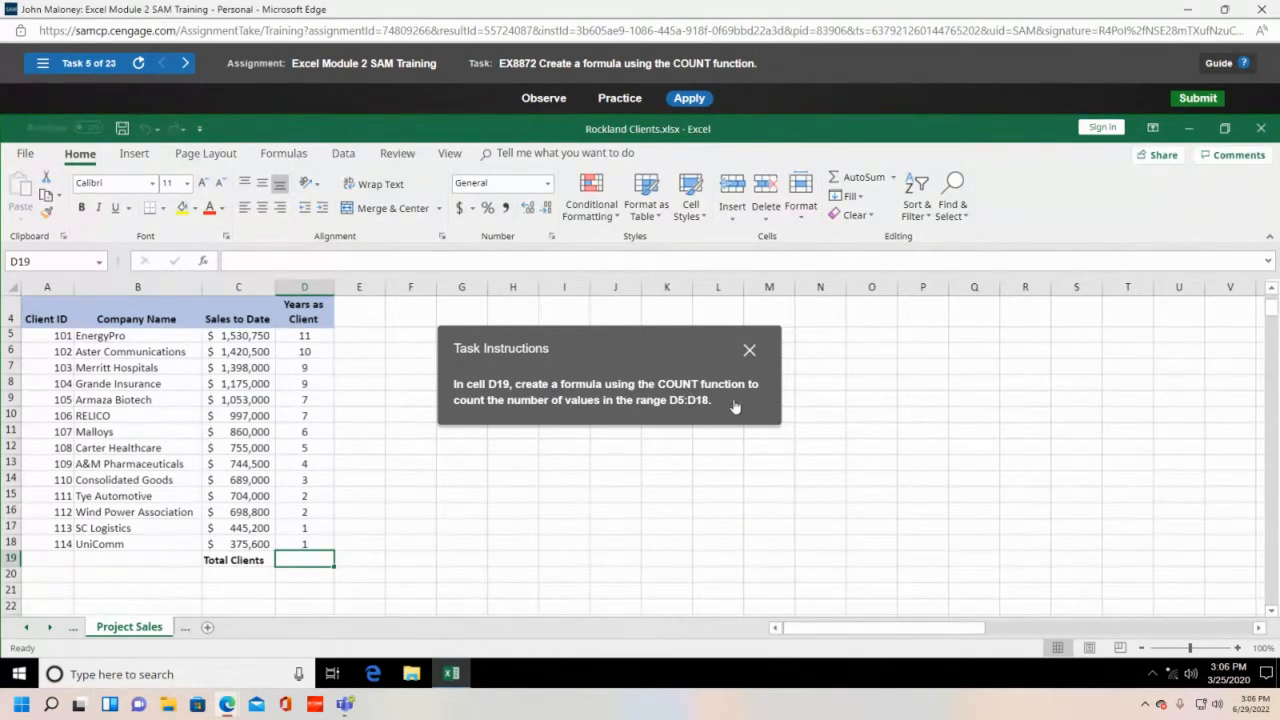
pyautogui.write('=')
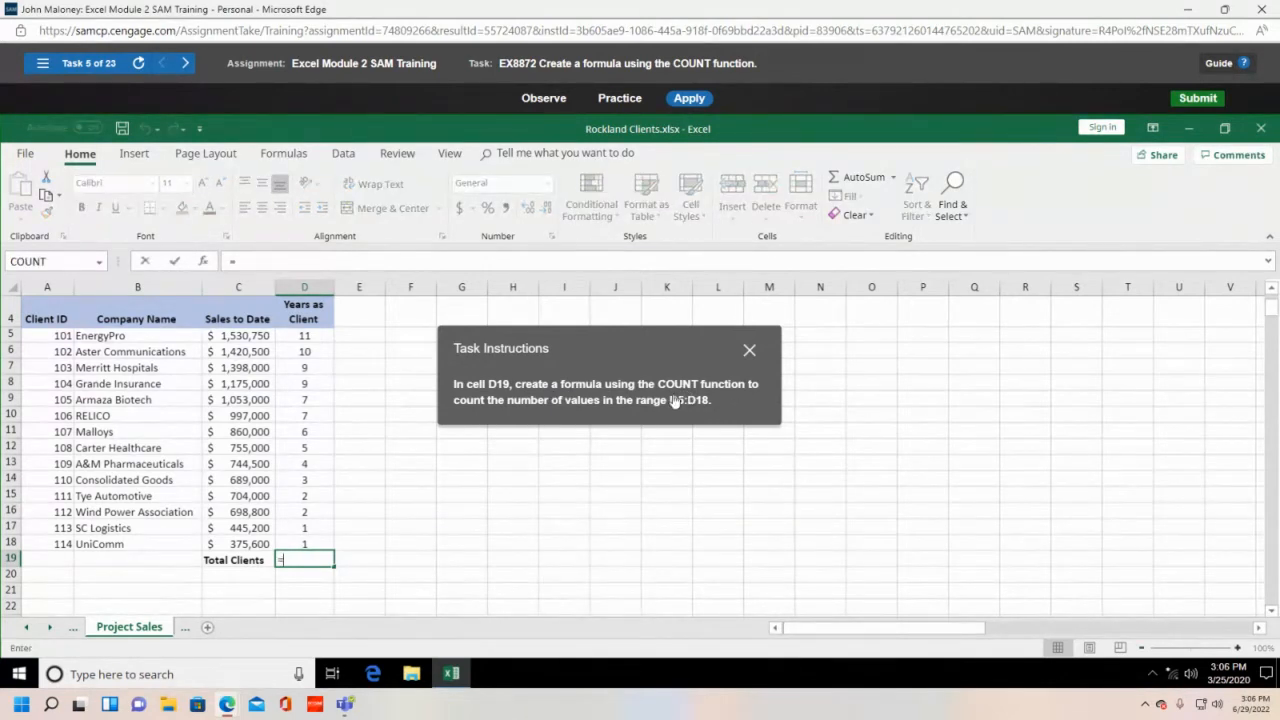
pyautogui.write('coun')
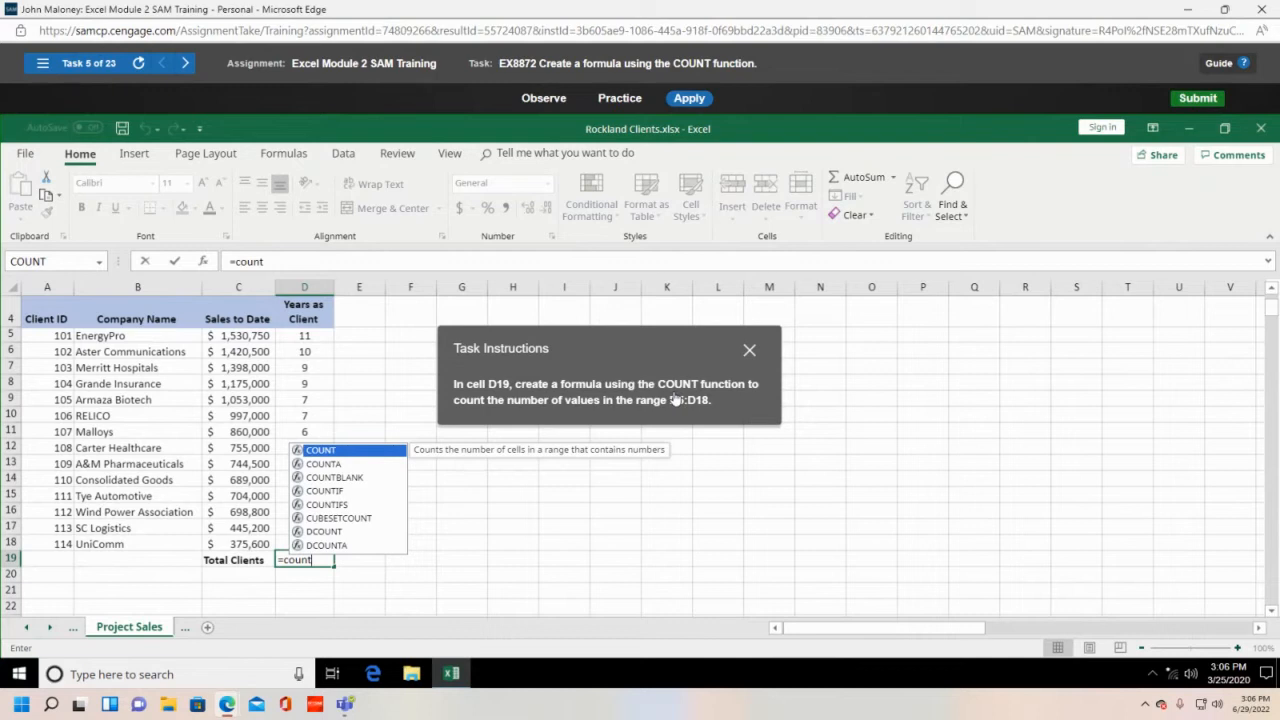
pyautogui.write('t(')
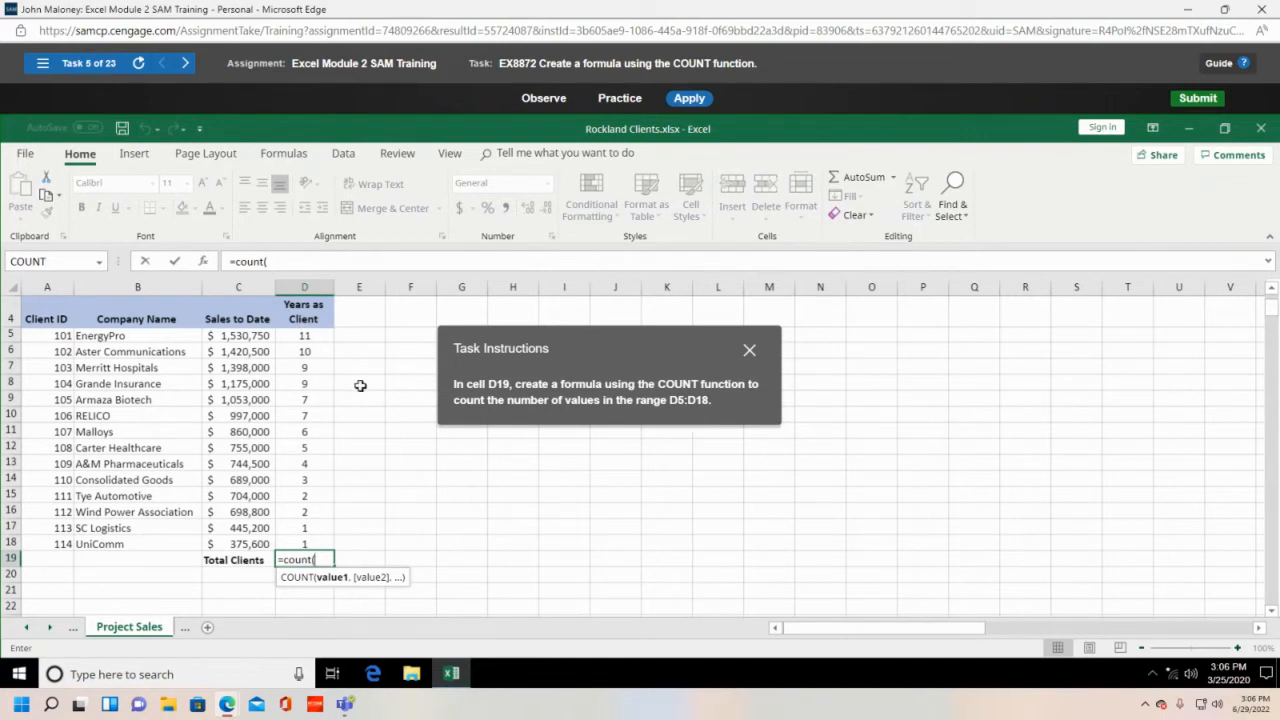
pyautogui.click(305, 335)
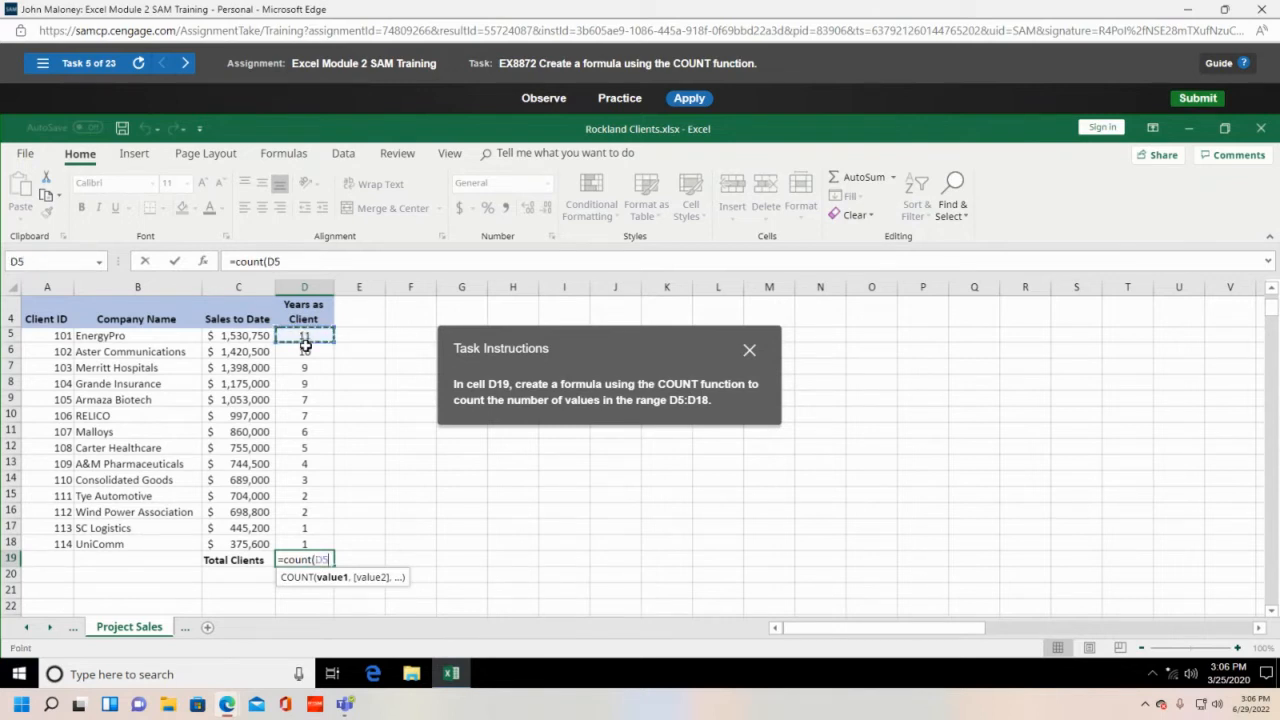
pyautogui.moveTo(305, 344); pyautogui.dragTo(305, 537)
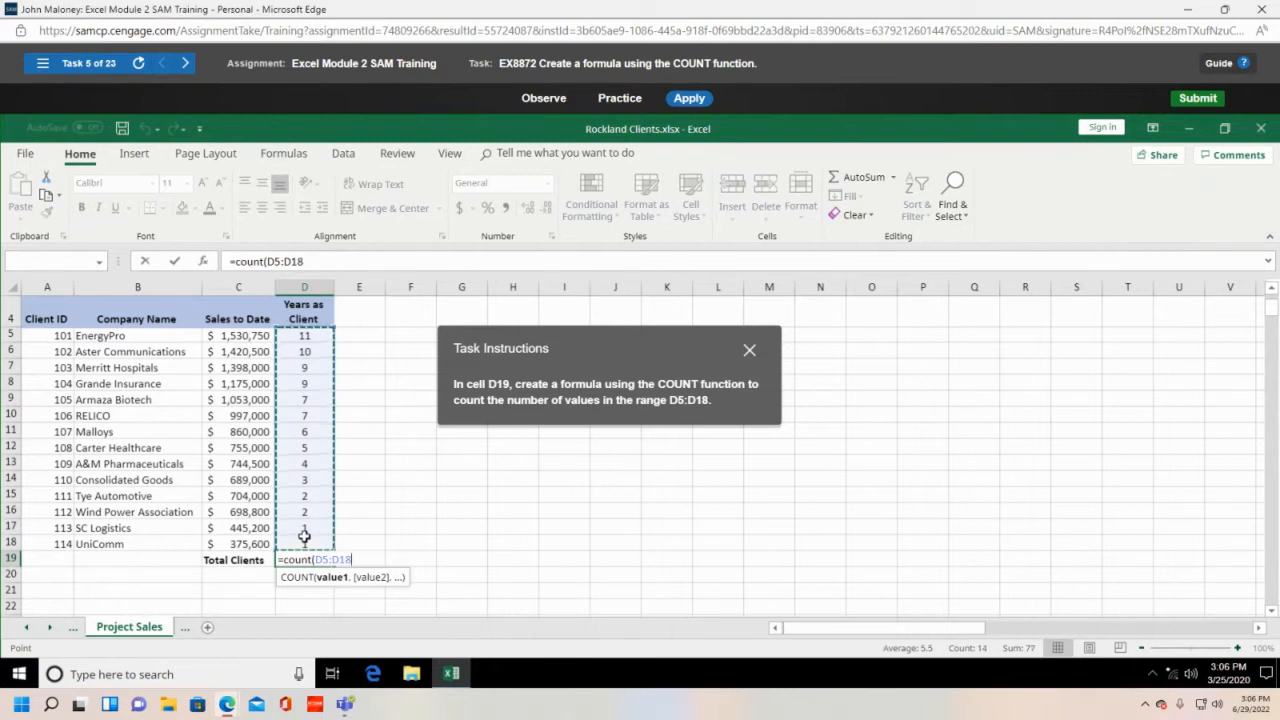
pyautogui.write(')')
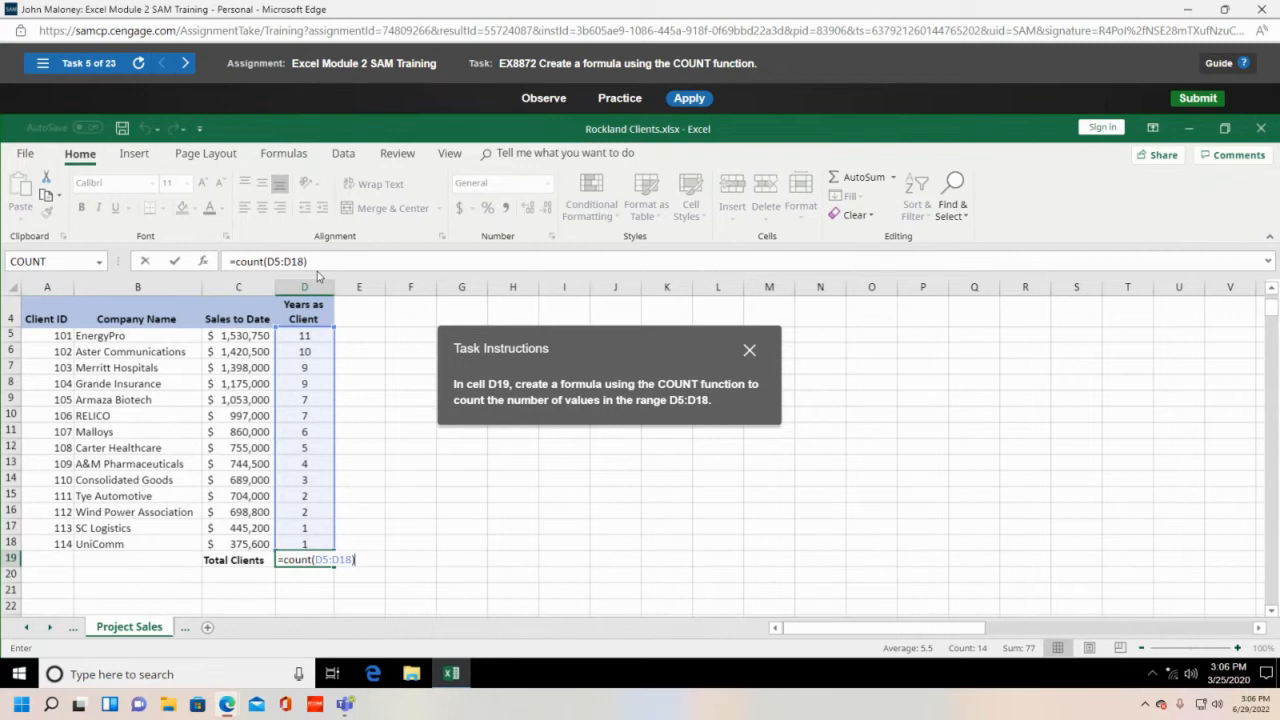
pyautogui.press('Return')
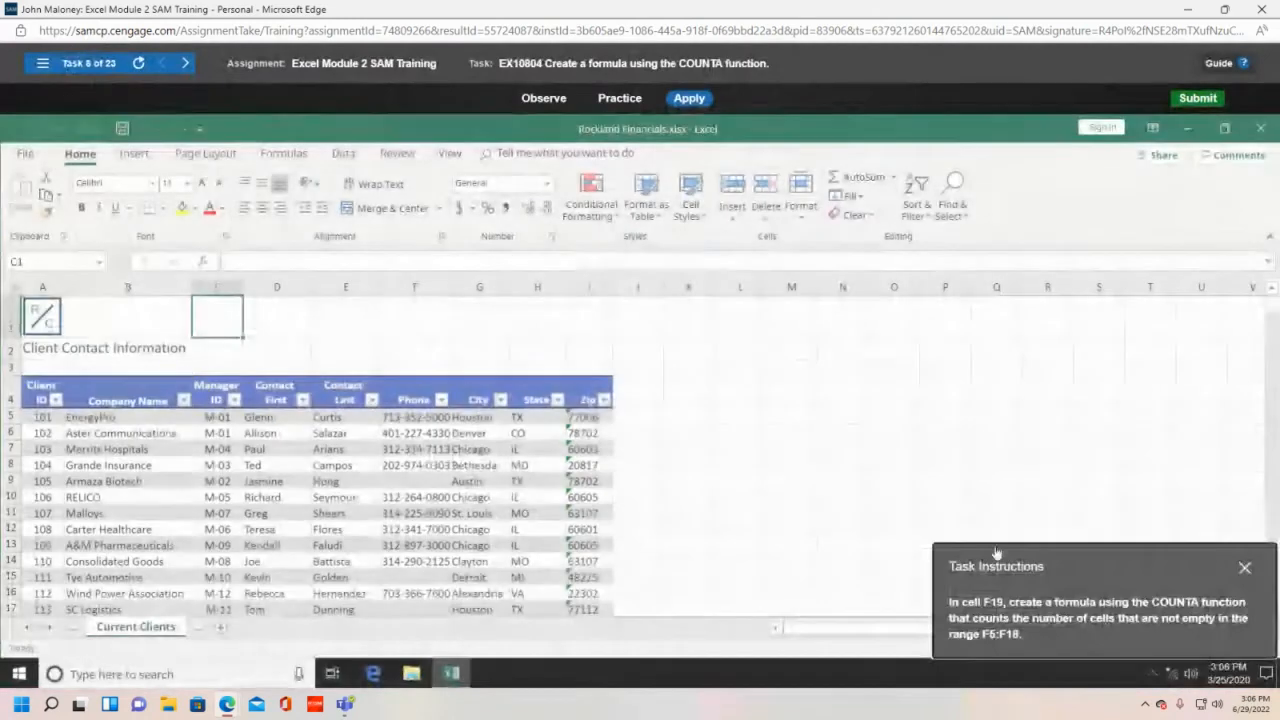
# - Enter a COUNTA formula in F19 counting the Phone column entries F5:F18
pyautogui.moveTo(960, 553); pyautogui.dragTo(873, 311)
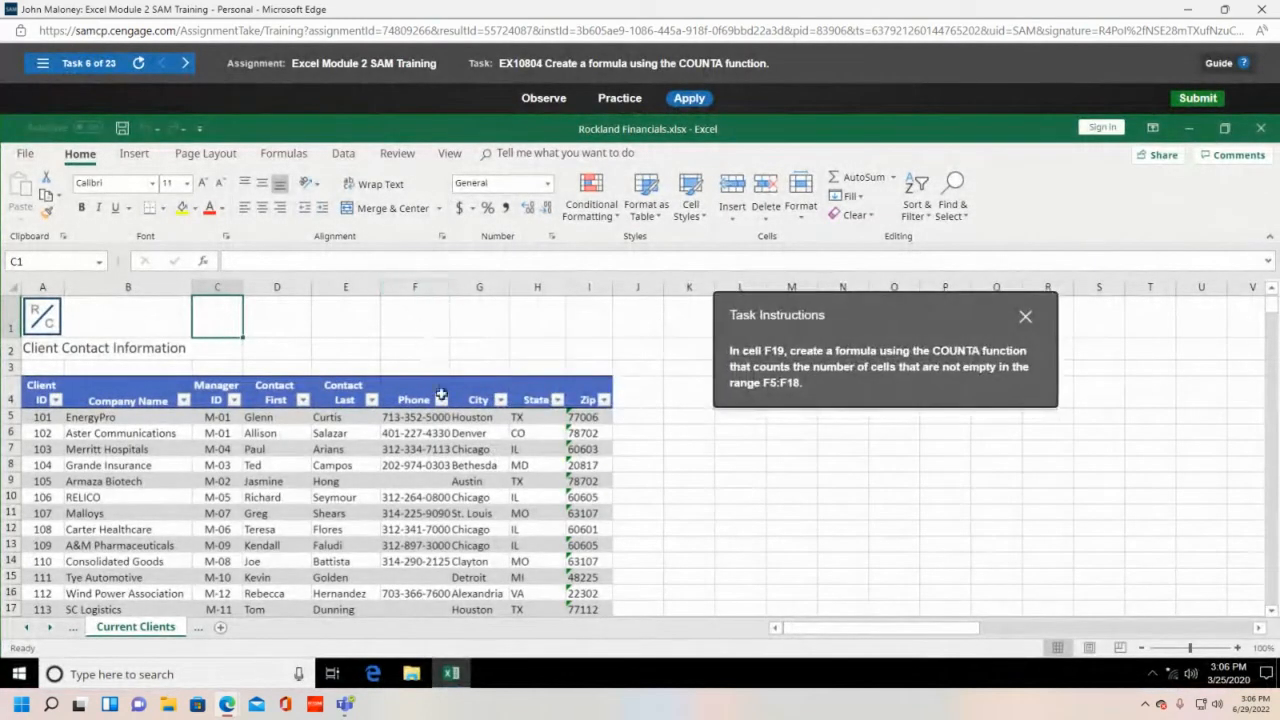
pyautogui.scroll(-1, 449, 426)
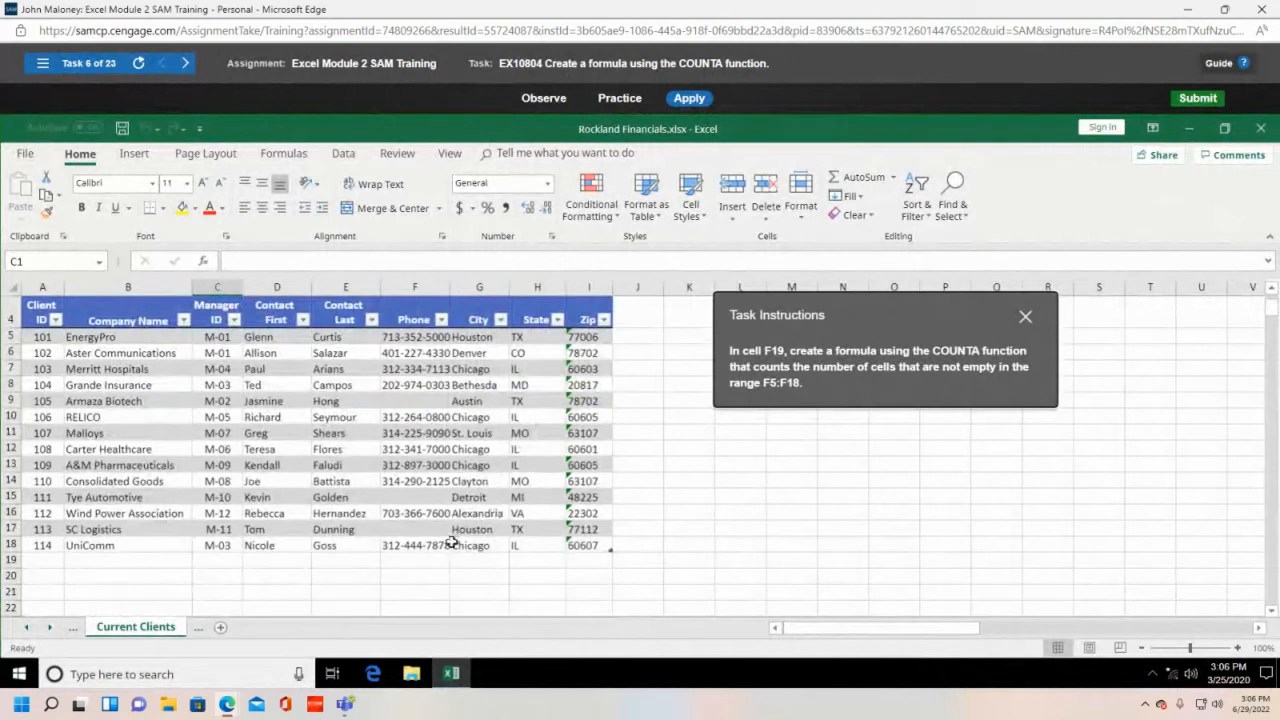
pyautogui.click(424, 560)
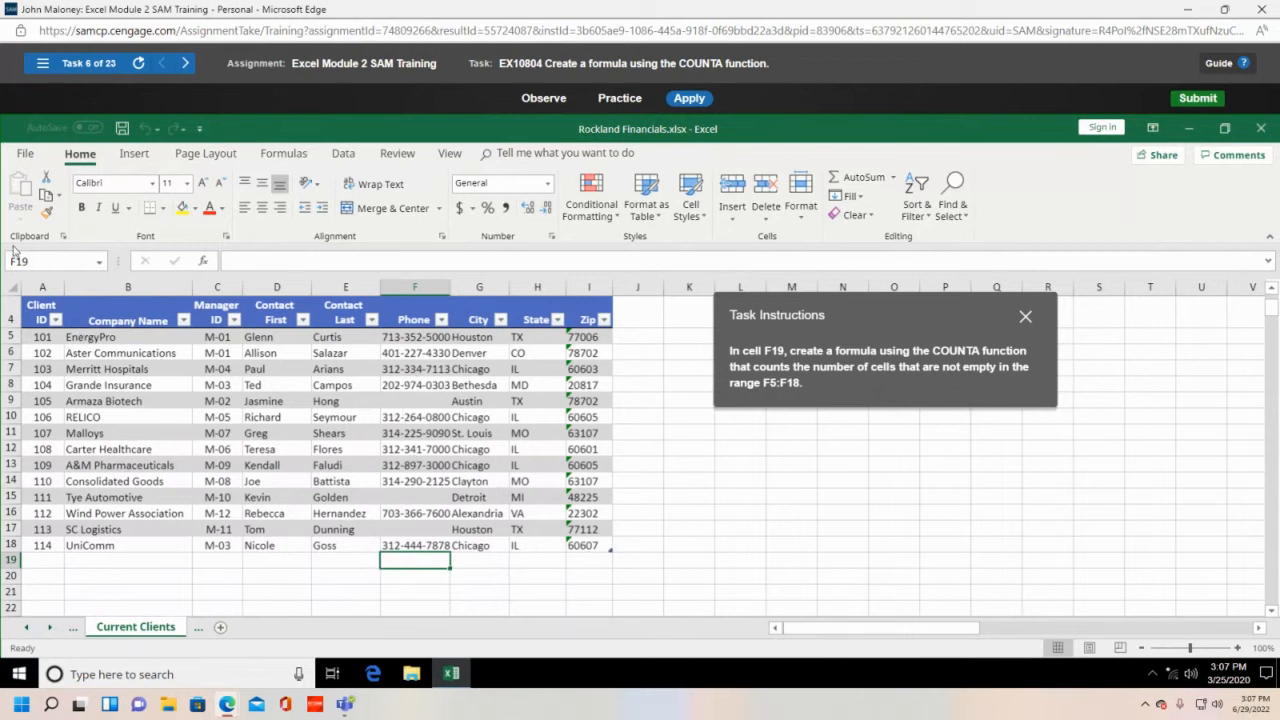
pyautogui.write('=cou')
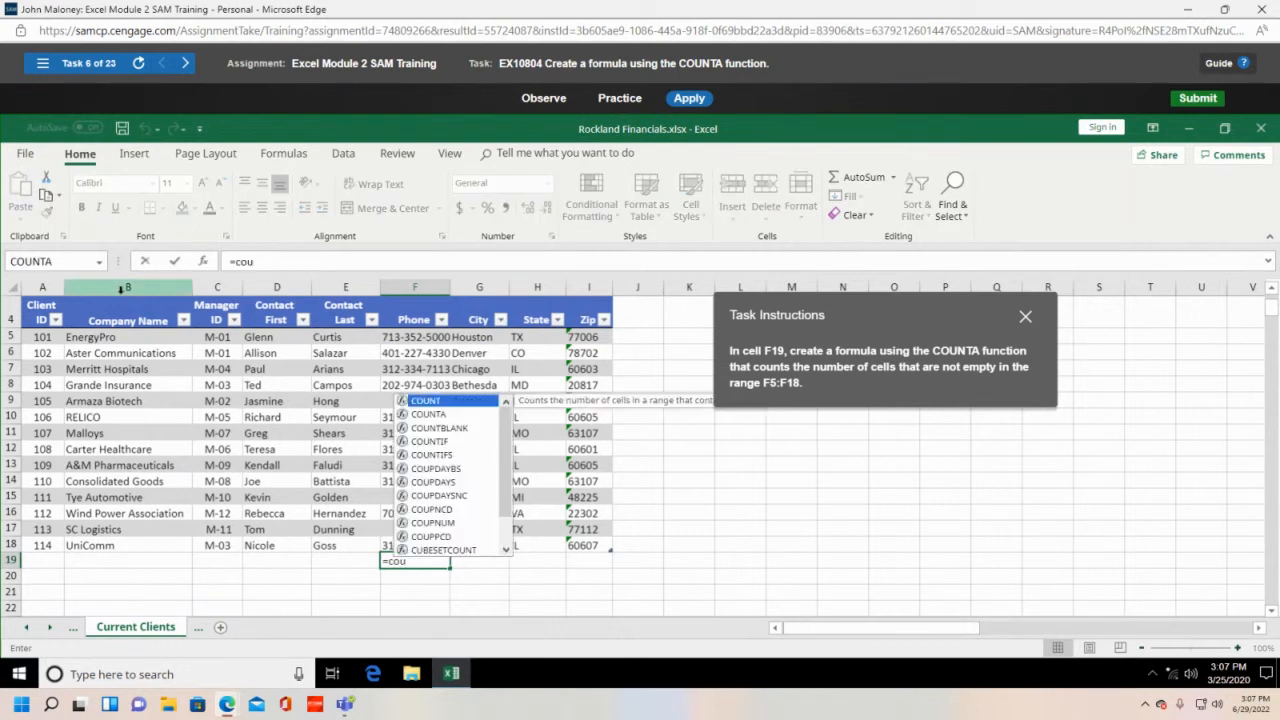
pyautogui.write('nta(')
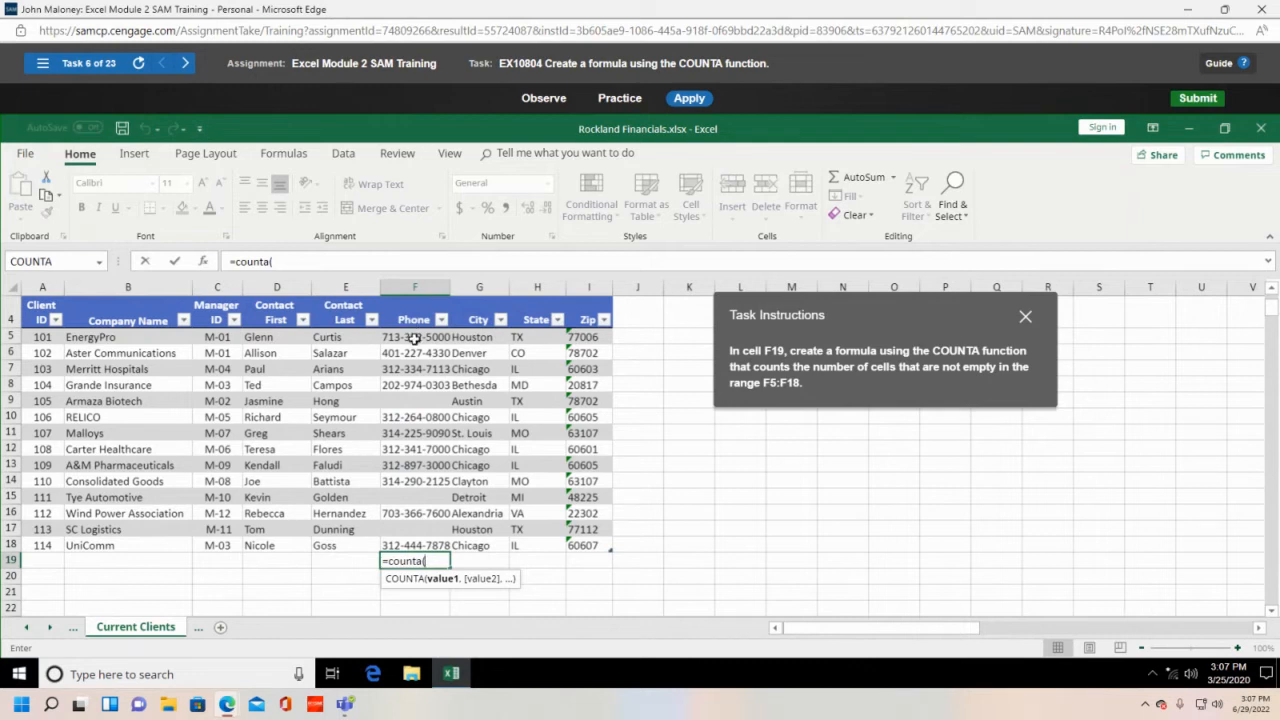
pyautogui.moveTo(414, 339); pyautogui.dragTo(415, 540)
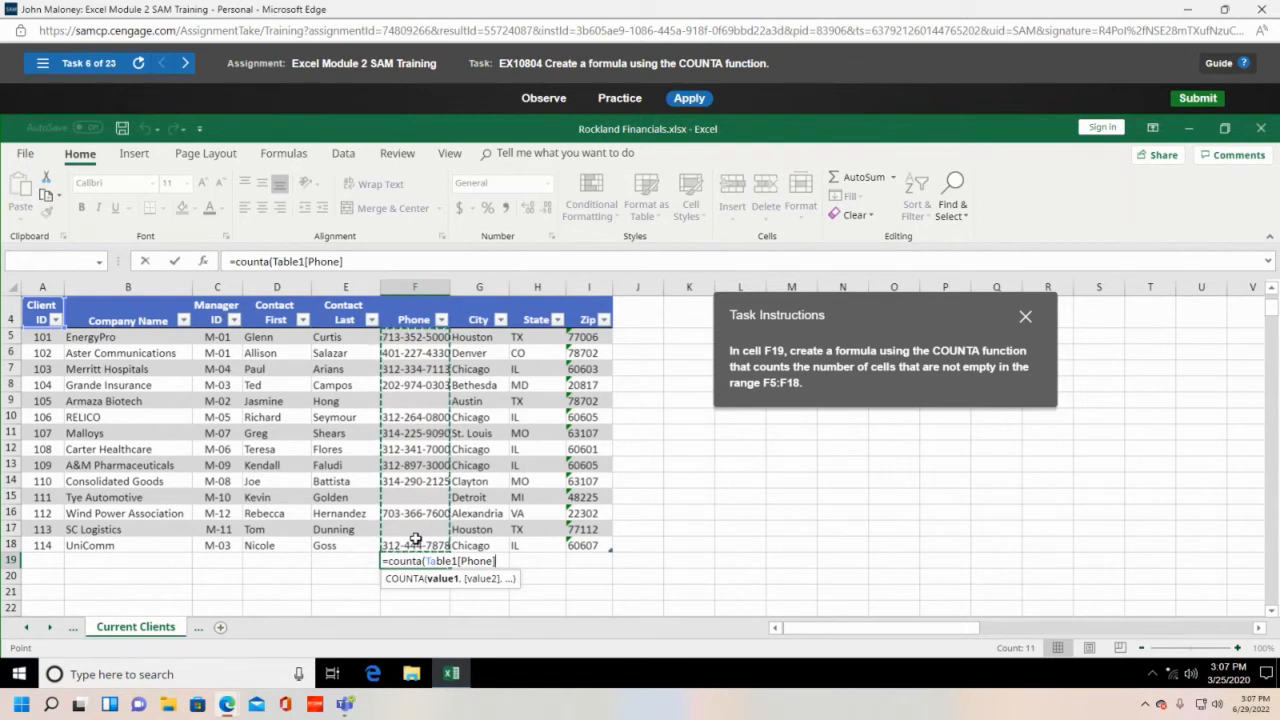
pyautogui.write(')')
pyautogui.press('Return')
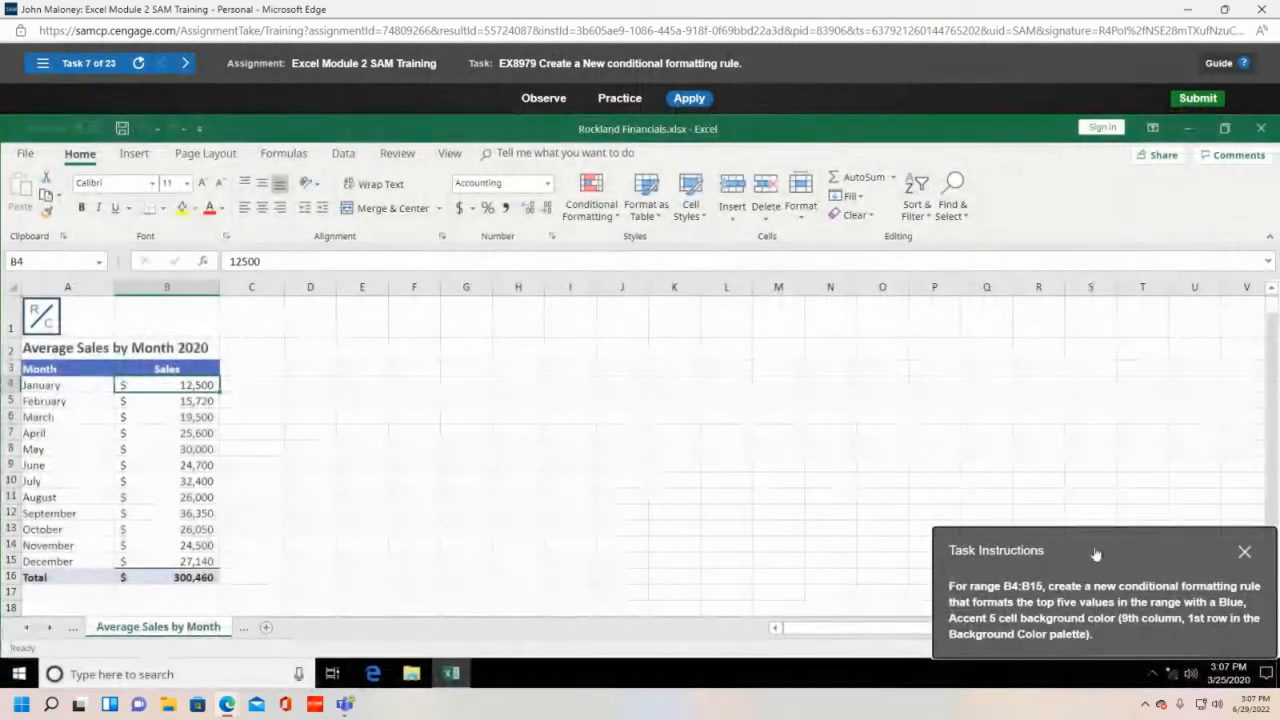
# - Select the monthly sales B4:B15 and bring up the Conditional Formatting Top/Bottom Rules choices
pyautogui.moveTo(1100, 550); pyautogui.dragTo(631, 334)
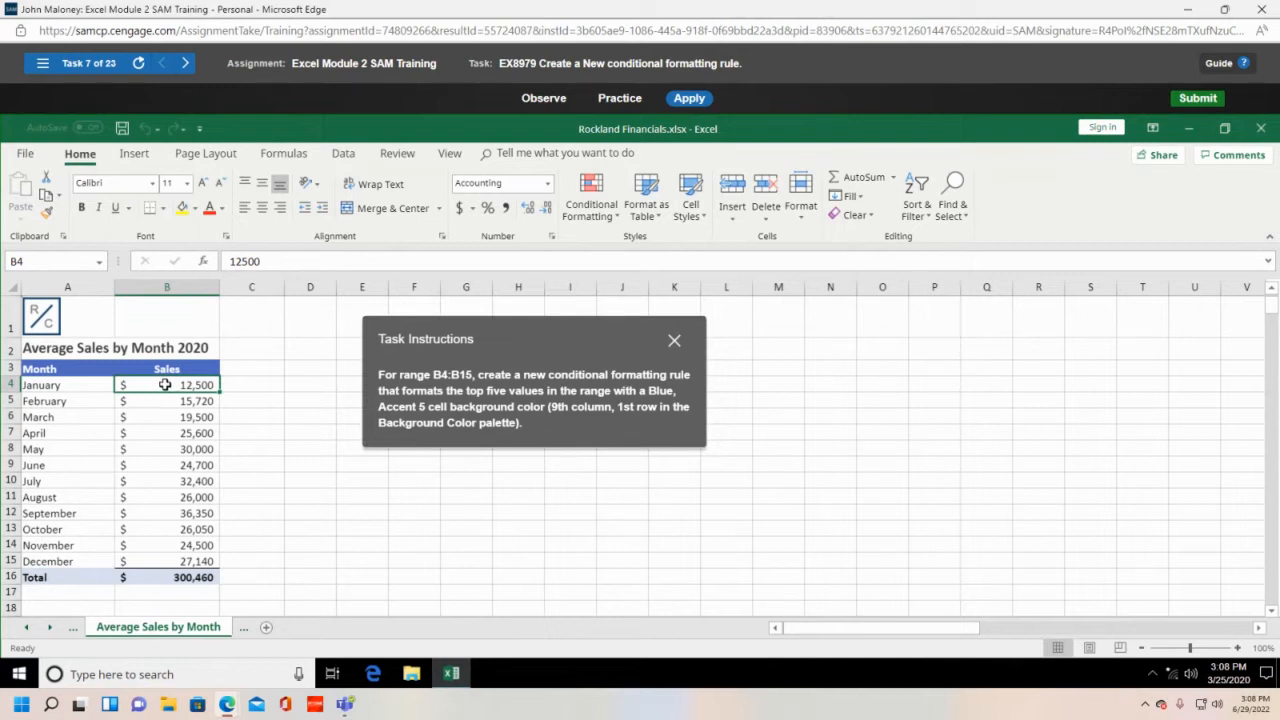
pyautogui.moveTo(165, 385); pyautogui.dragTo(165, 563)
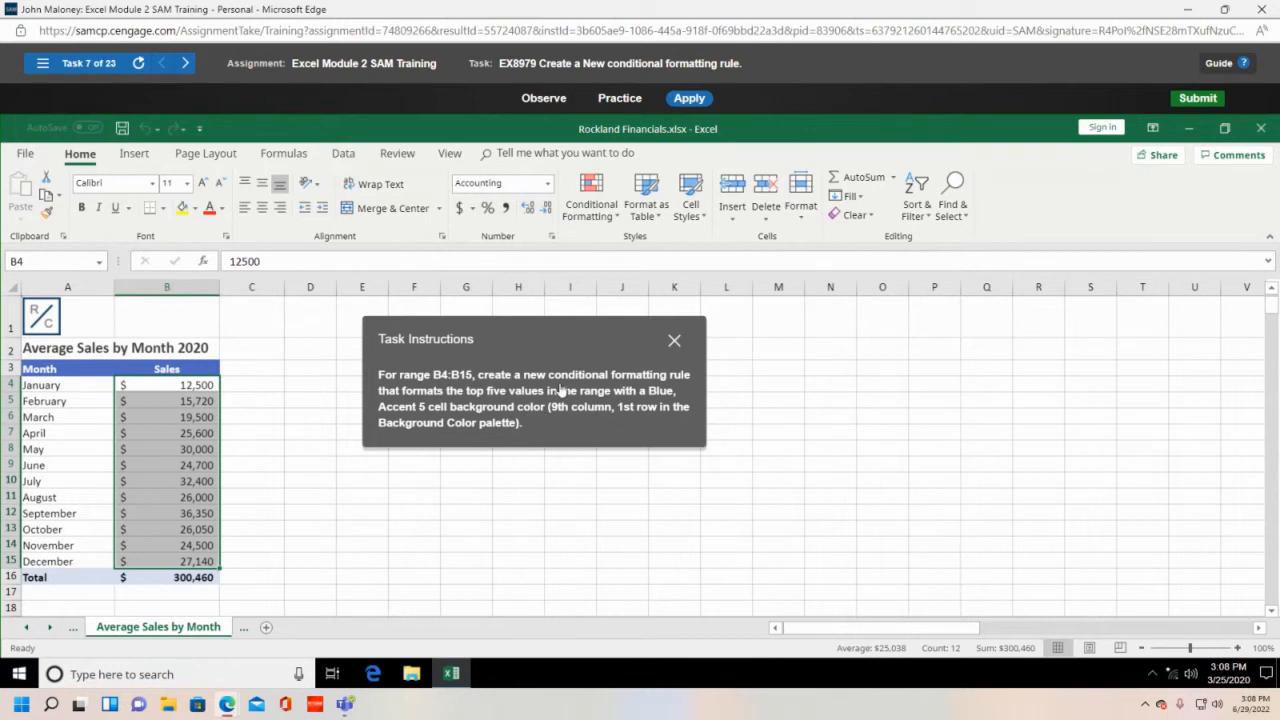
pyautogui.click(604, 204)
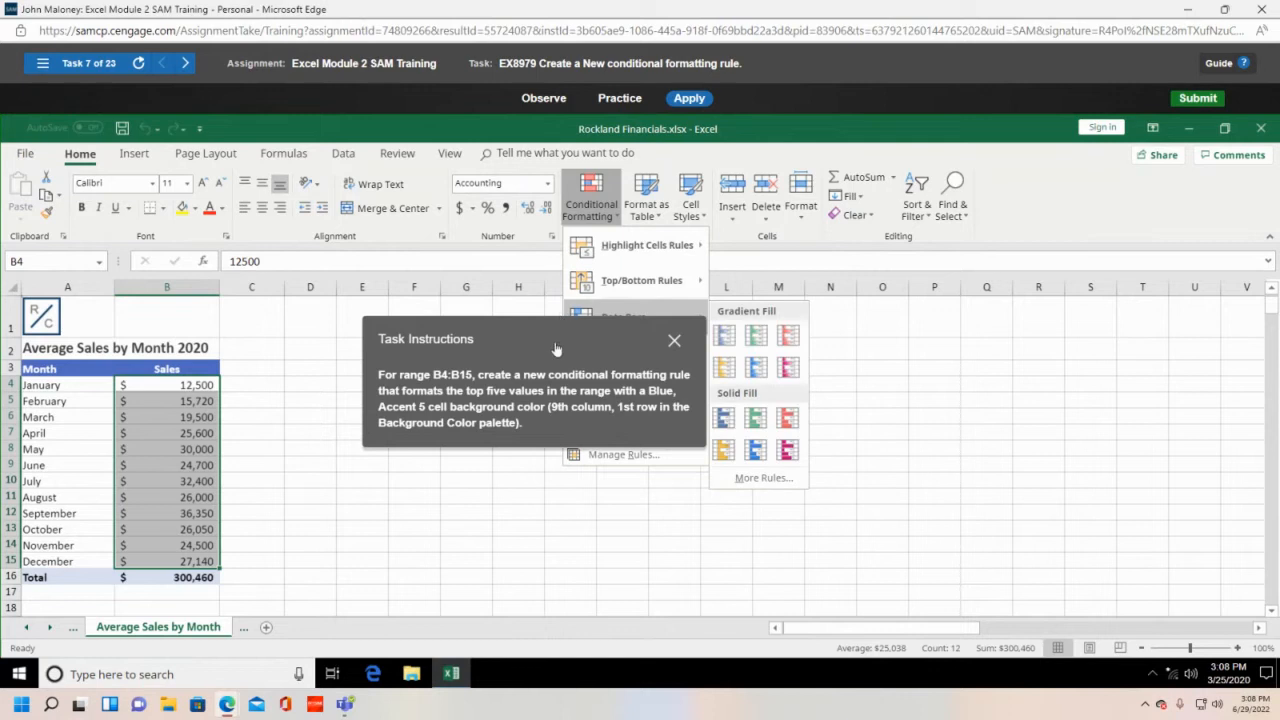
pyautogui.moveTo(555, 347); pyautogui.dragTo(368, 211)
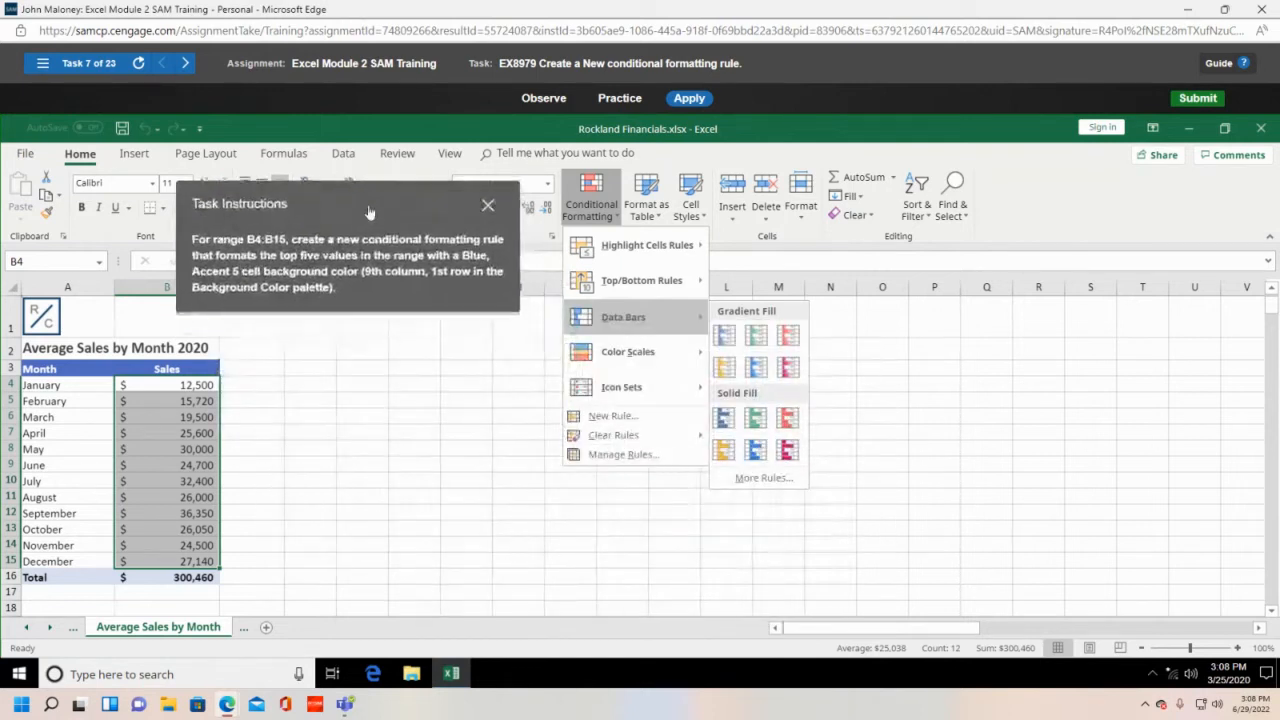
pyautogui.moveTo(590, 362)
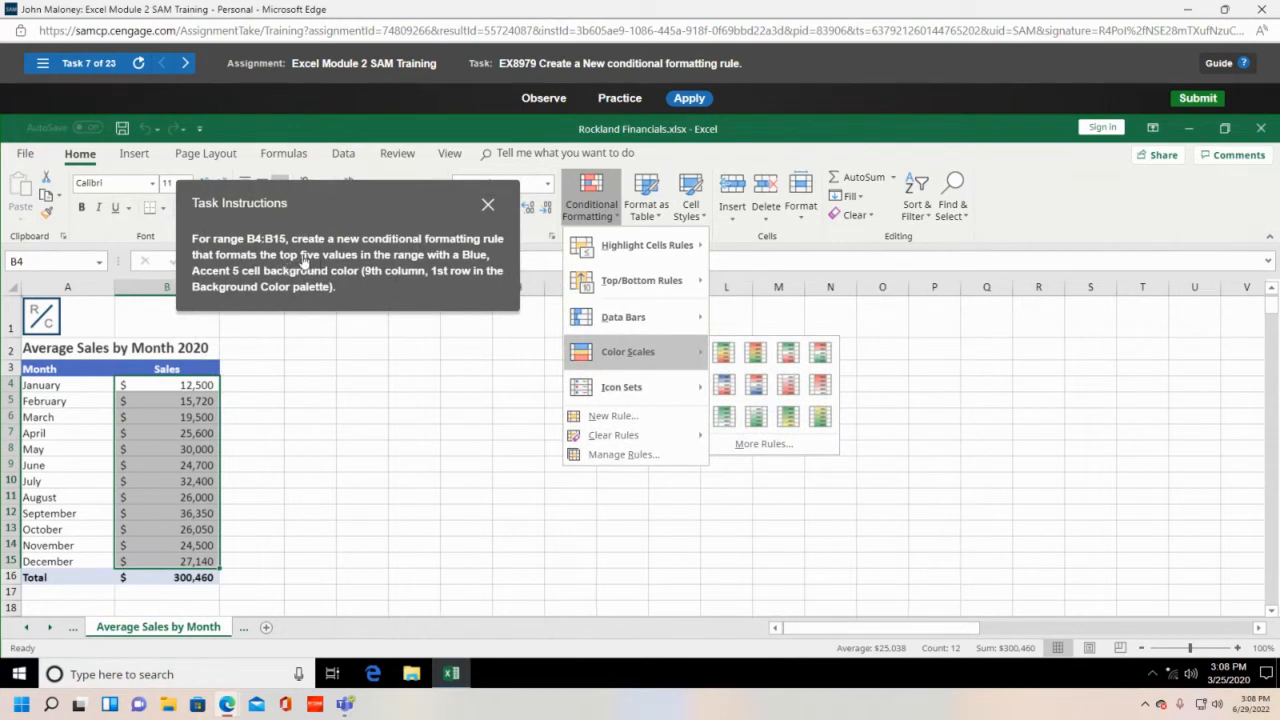
pyautogui.moveTo(628, 294)
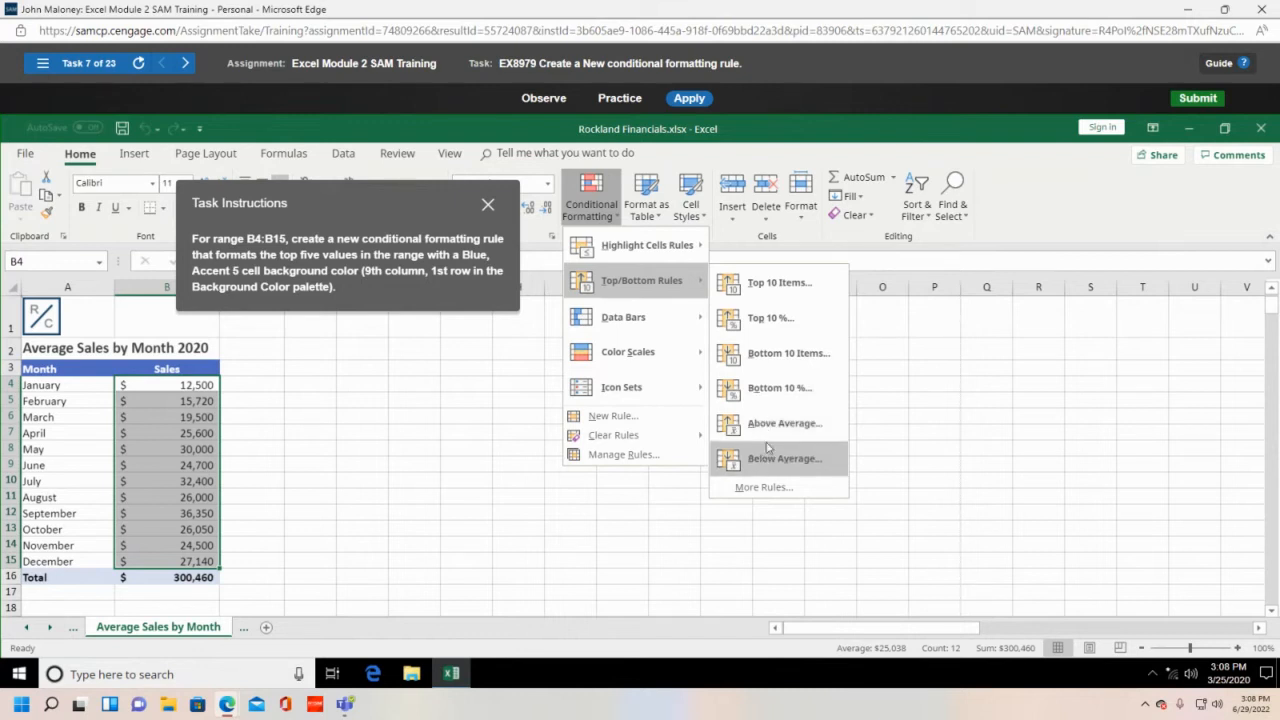
# - Create a new rule with the Top rank changed from 10 to 5, then bring up its cell format settings
pyautogui.click(772, 489)
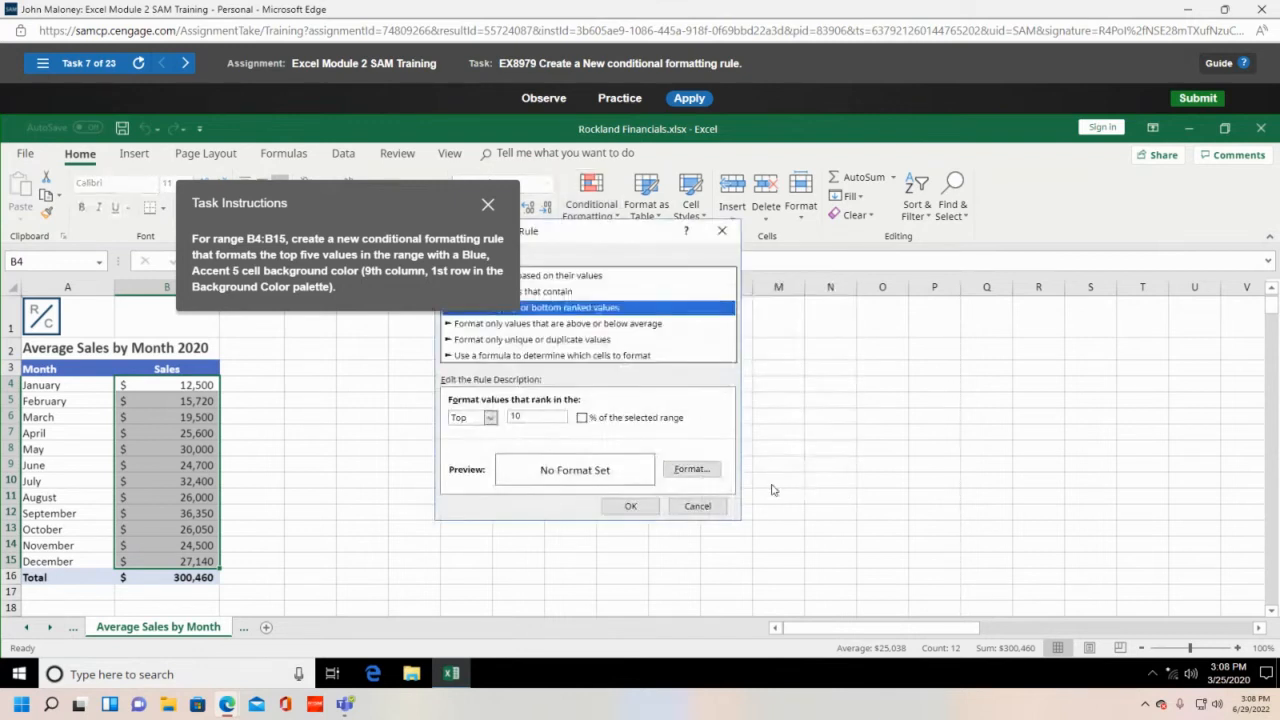
pyautogui.moveTo(424, 195); pyautogui.dragTo(313, 190)
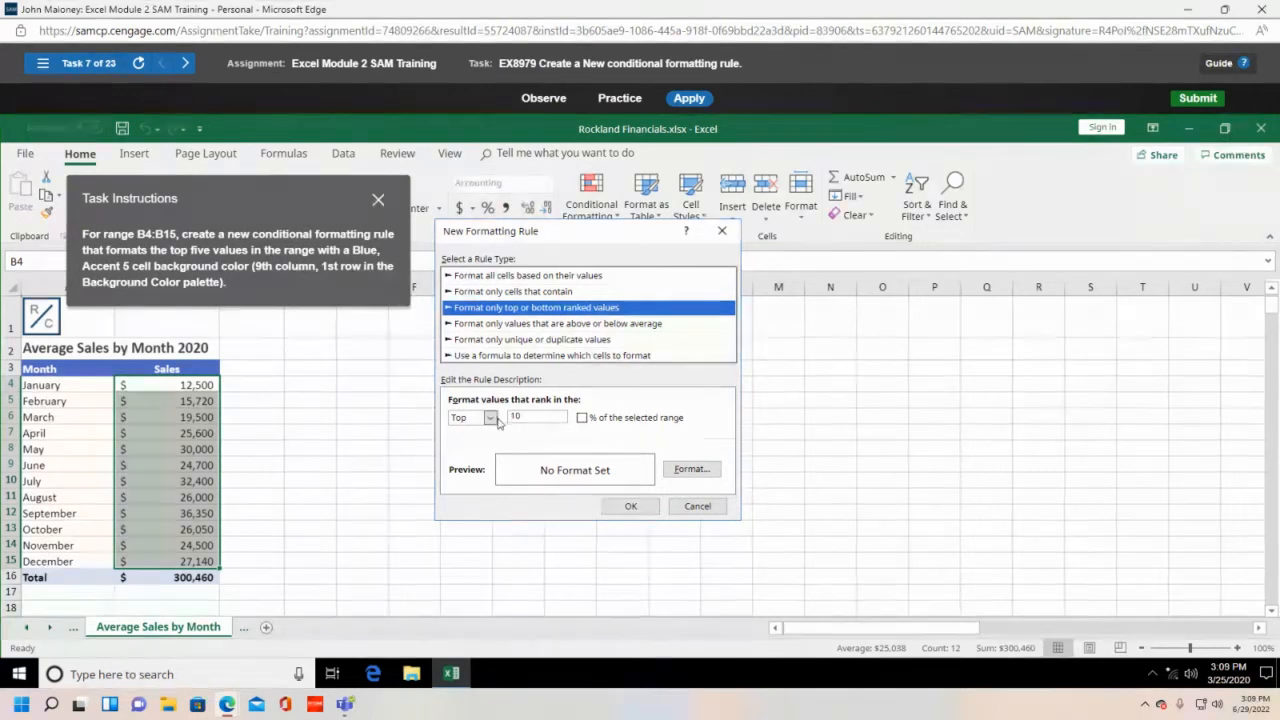
pyautogui.moveTo(529, 416); pyautogui.dragTo(497, 427)
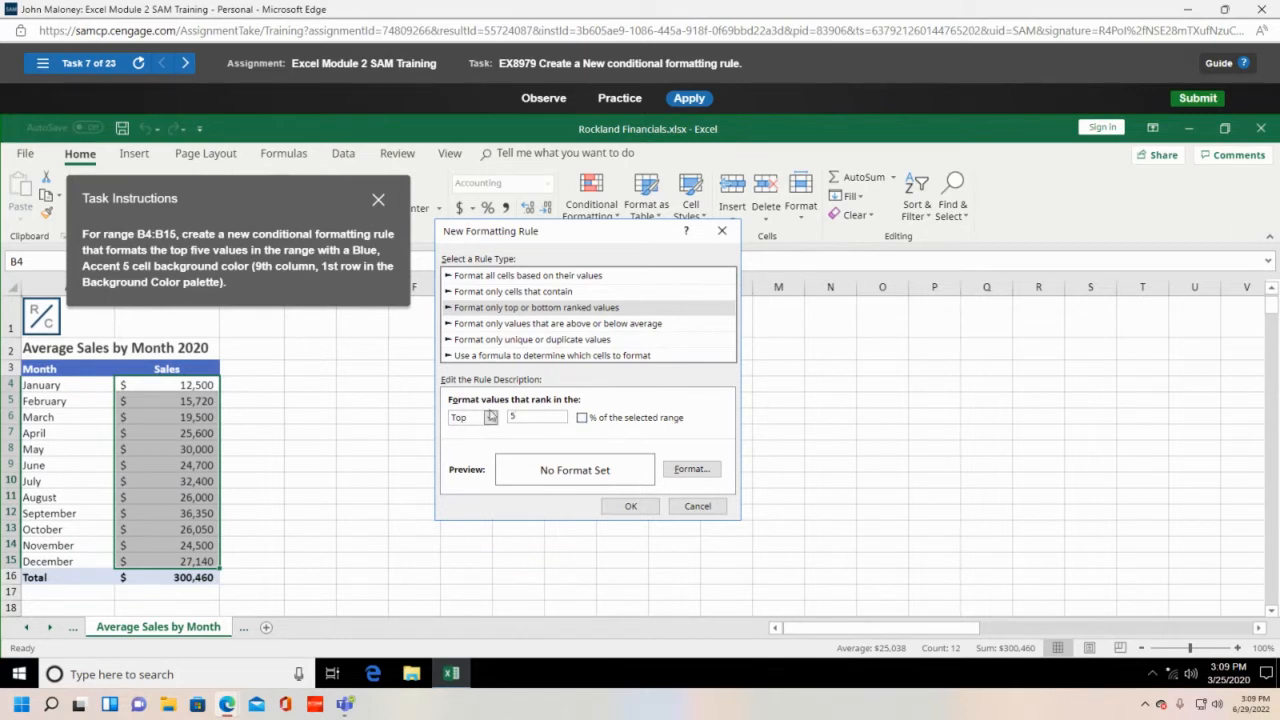
pyautogui.click(689, 472)
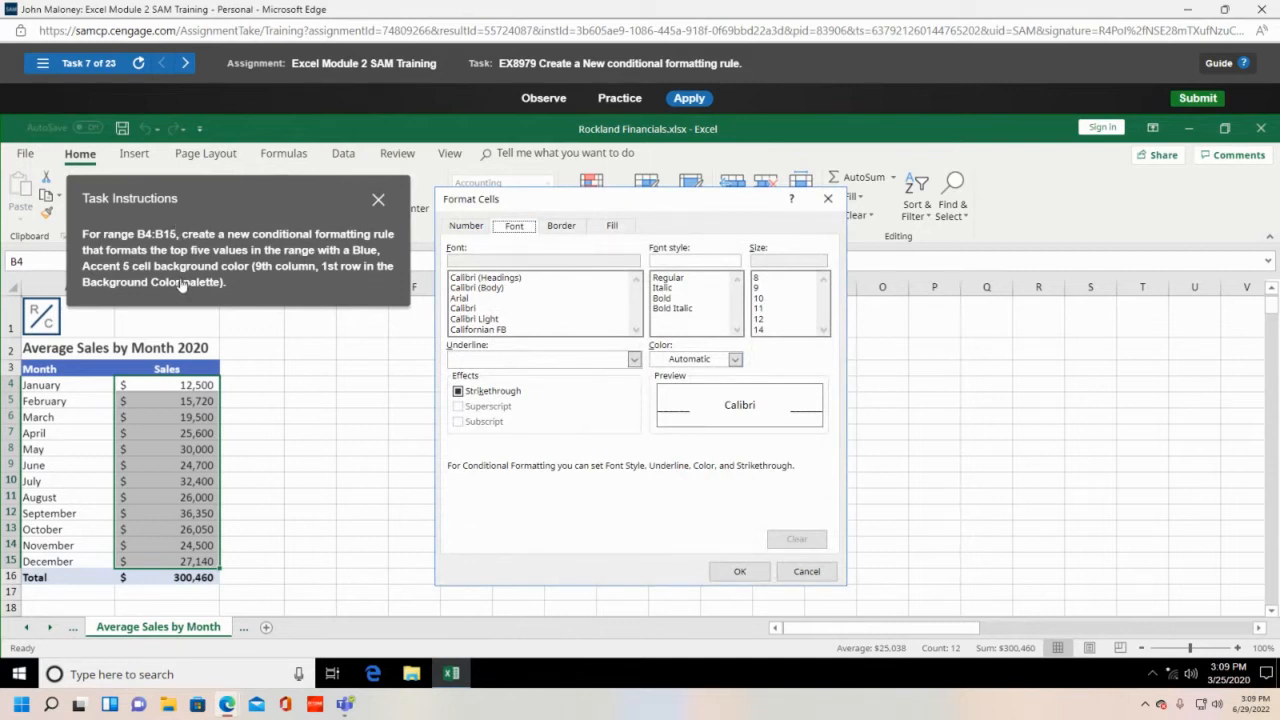
# - Choose a Blue, Accent 5 fill and confirm both dialogs to create the top-five rule on B4:B15
pyautogui.click(609, 228)
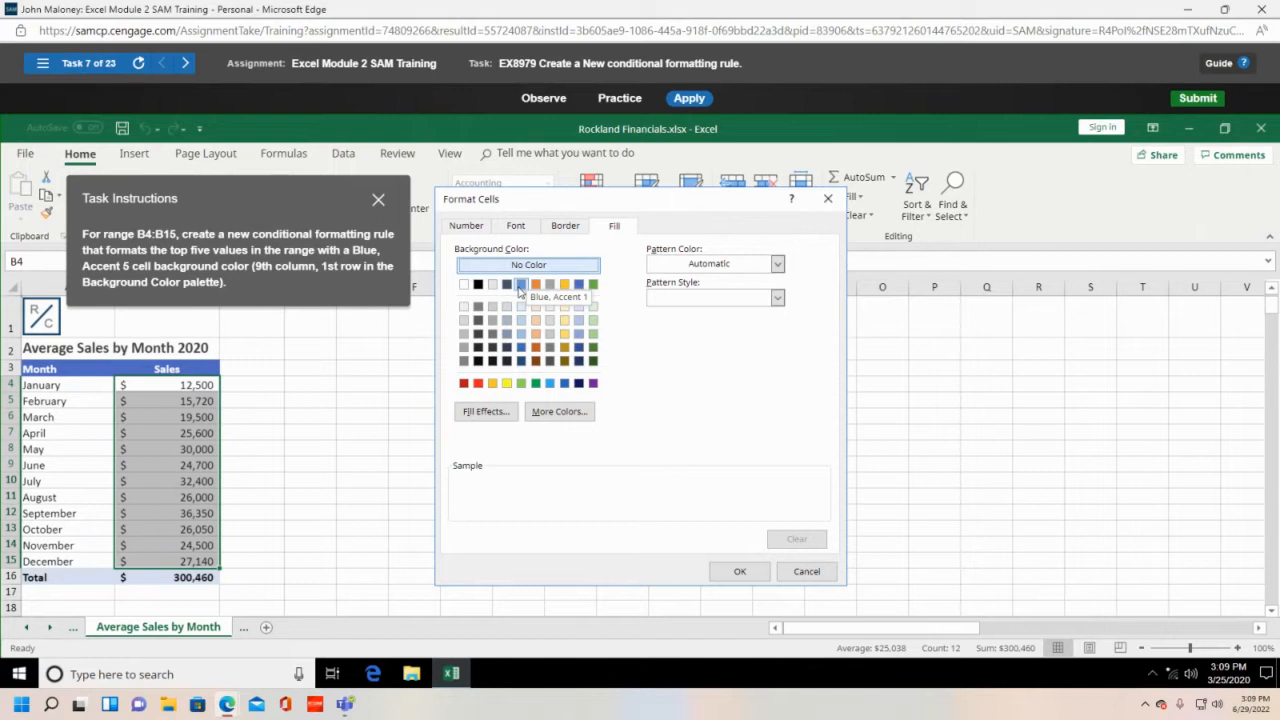
pyautogui.click(578, 285)
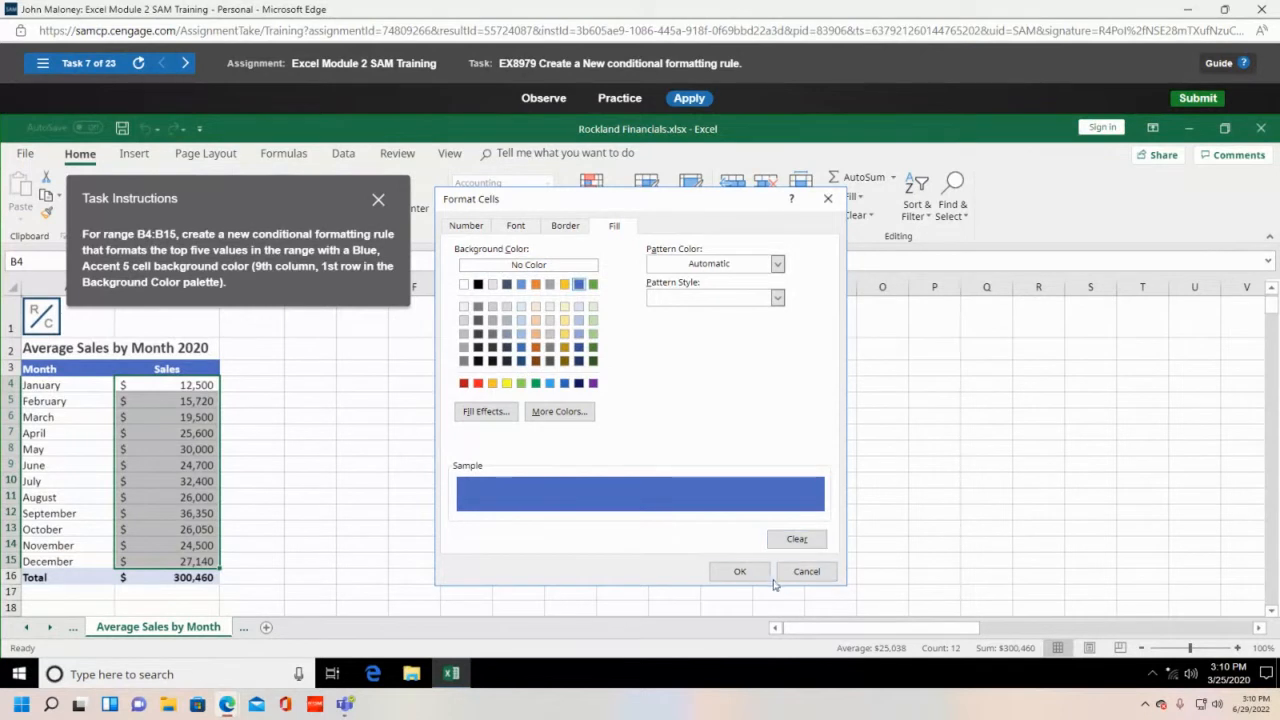
pyautogui.click(737, 570)
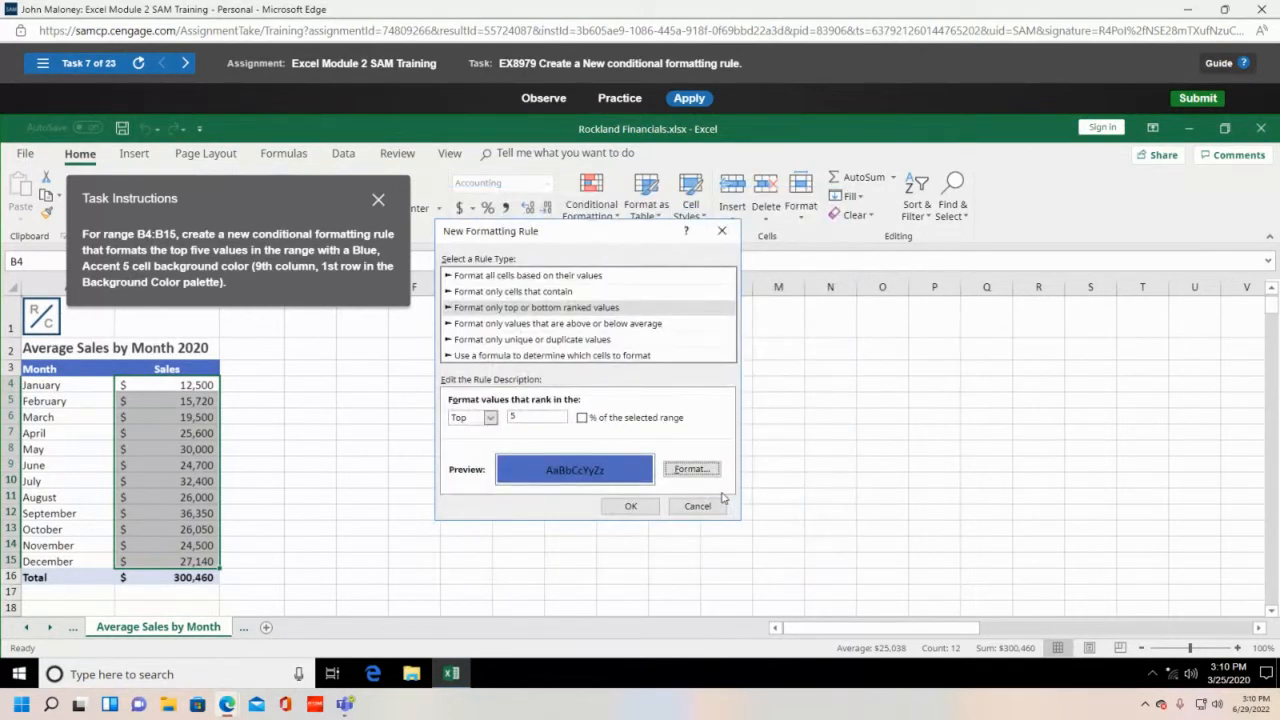
pyautogui.click(631, 507)
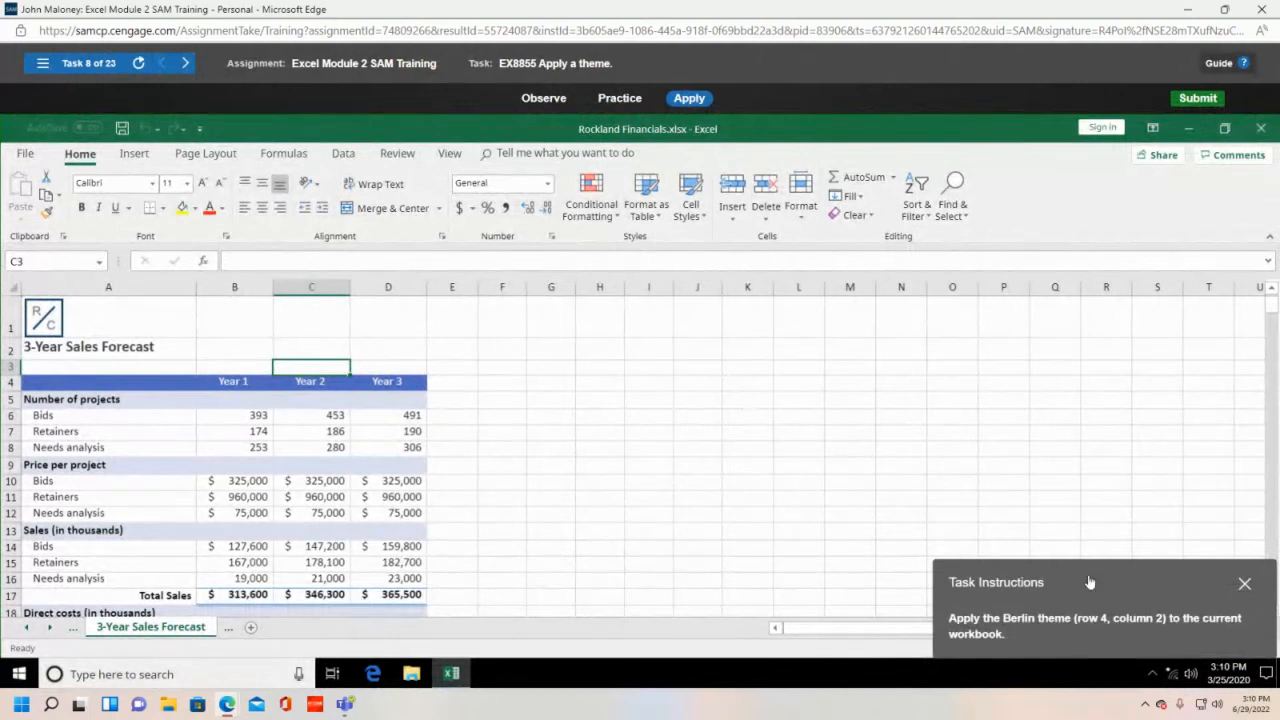
# - Apply the Berlin theme from the Page Layout Themes gallery (row 4, column 2)
pyautogui.moveTo(1101, 575); pyautogui.dragTo(609, 366)
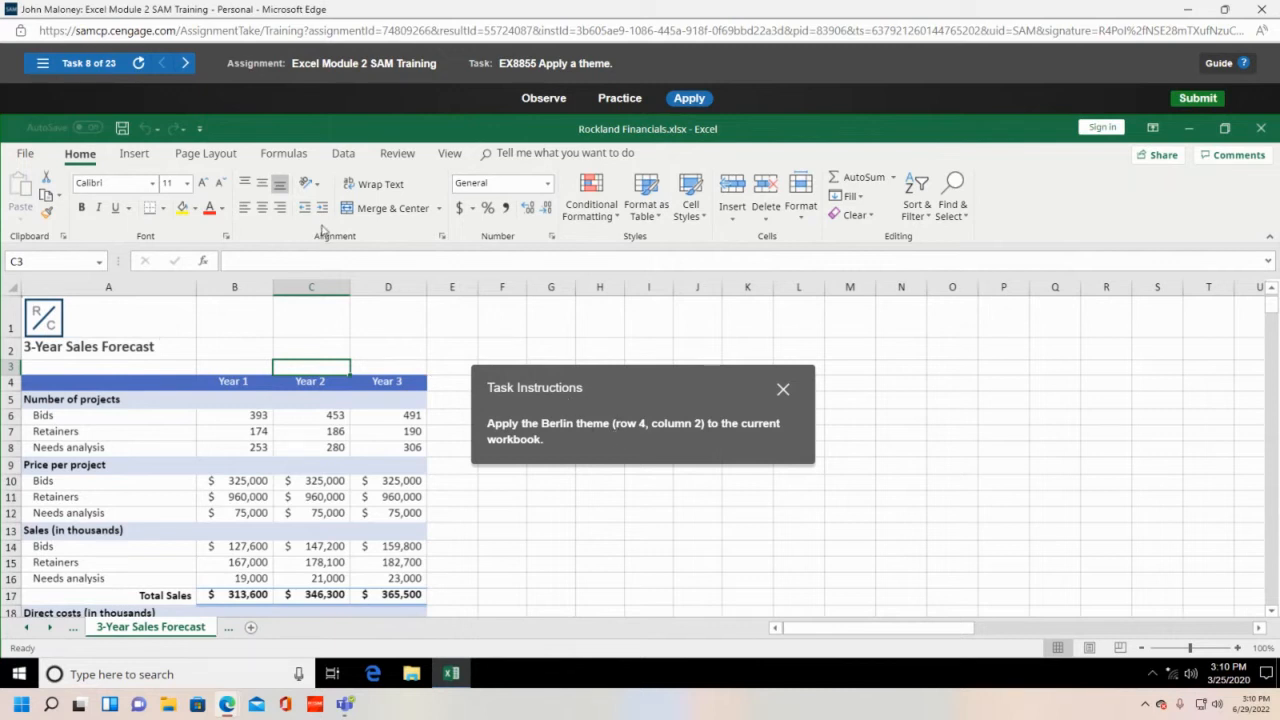
pyautogui.click(205, 153)
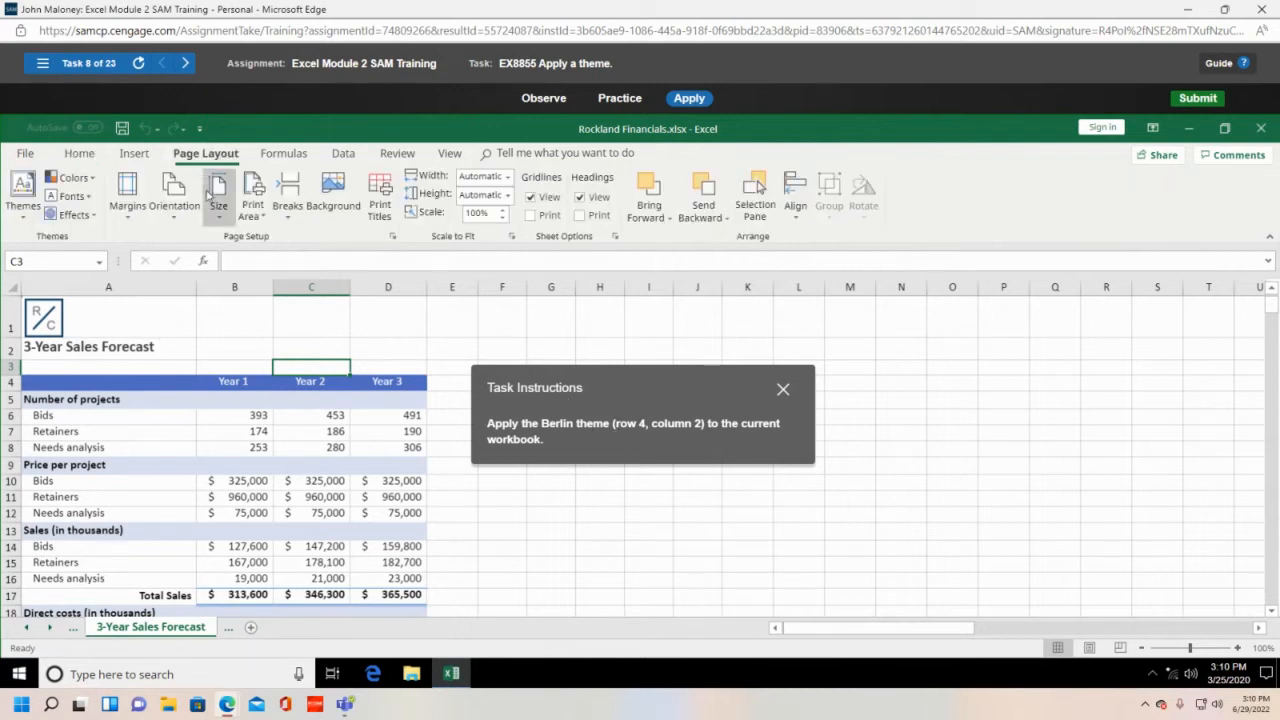
pyautogui.click(28, 218)
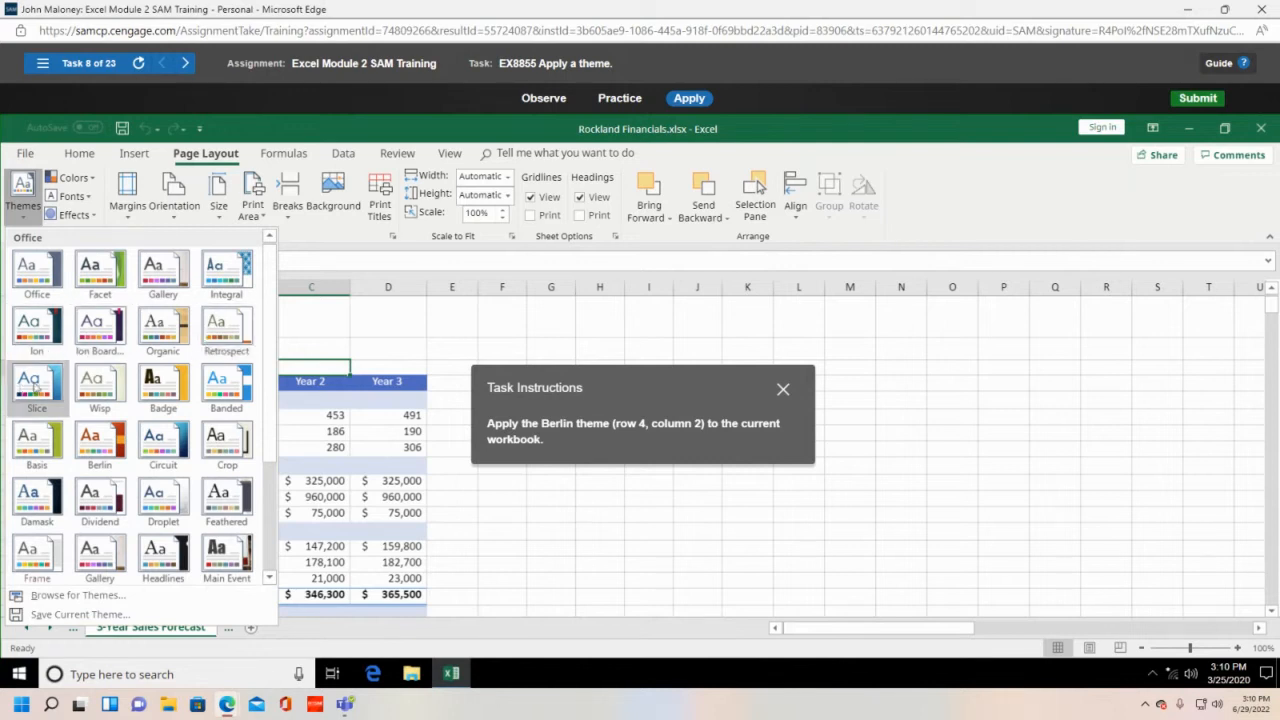
pyautogui.click(95, 438)
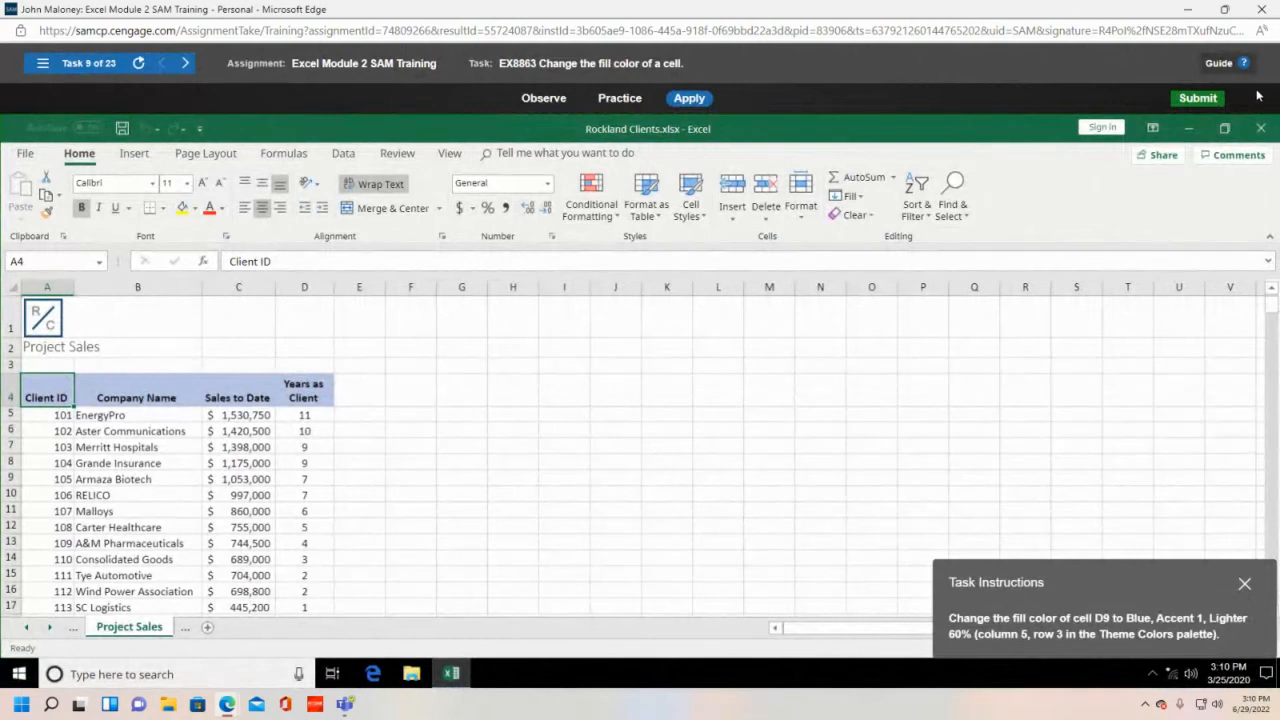
# - Close Module 2 training and start Excel Module 3 SAM Training in a maximized window
pyautogui.click(1262, 9)
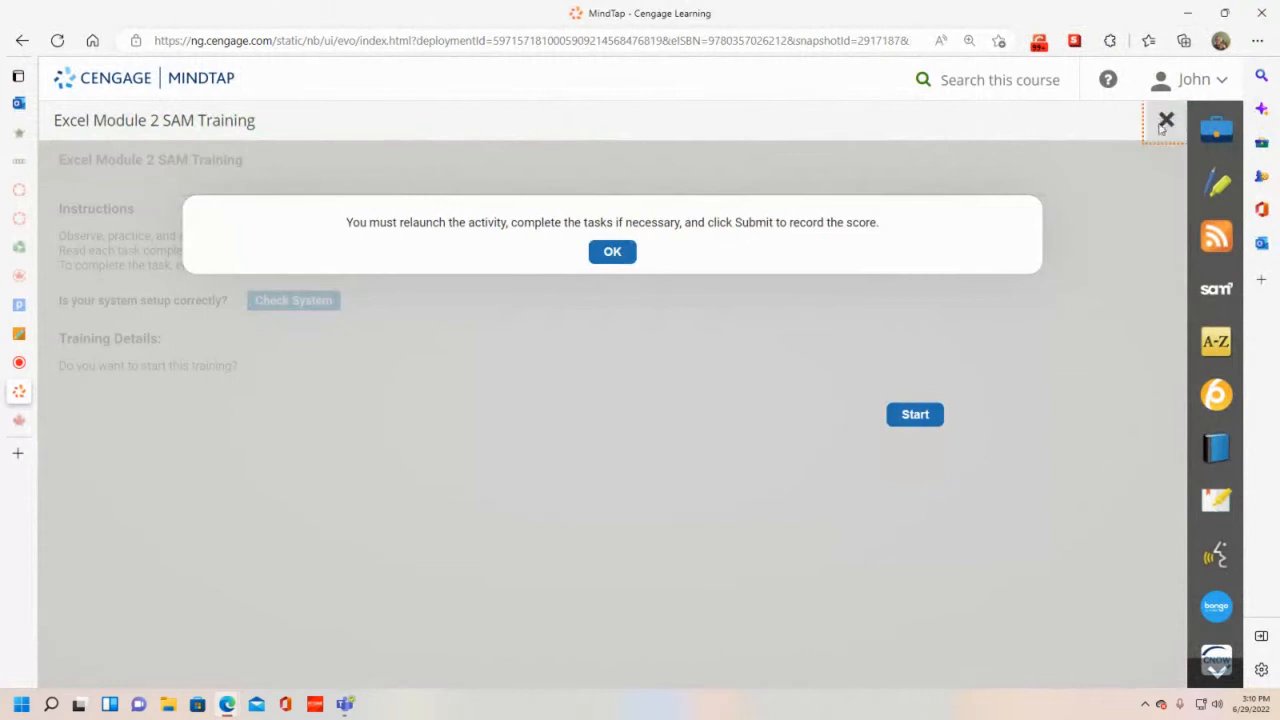
pyautogui.click(1165, 121)
pyautogui.scroll(-6, 457, 465)
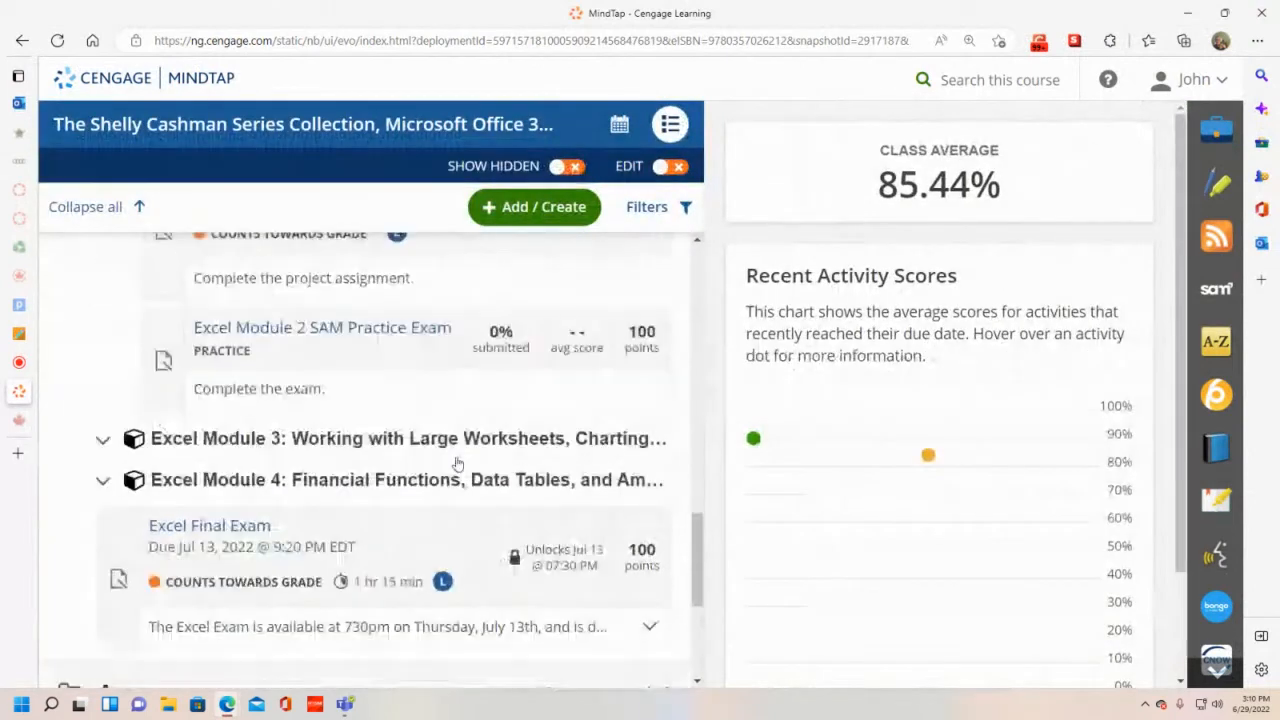
pyautogui.click(340, 440)
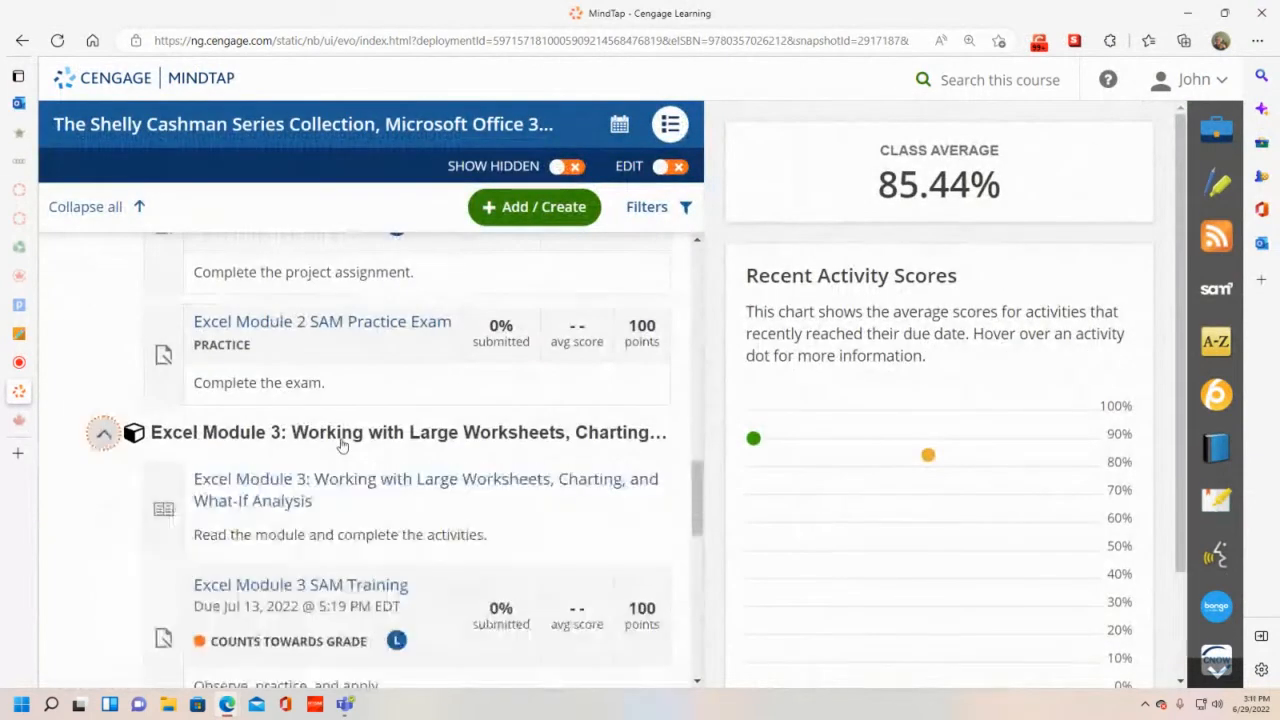
pyautogui.click(337, 603)
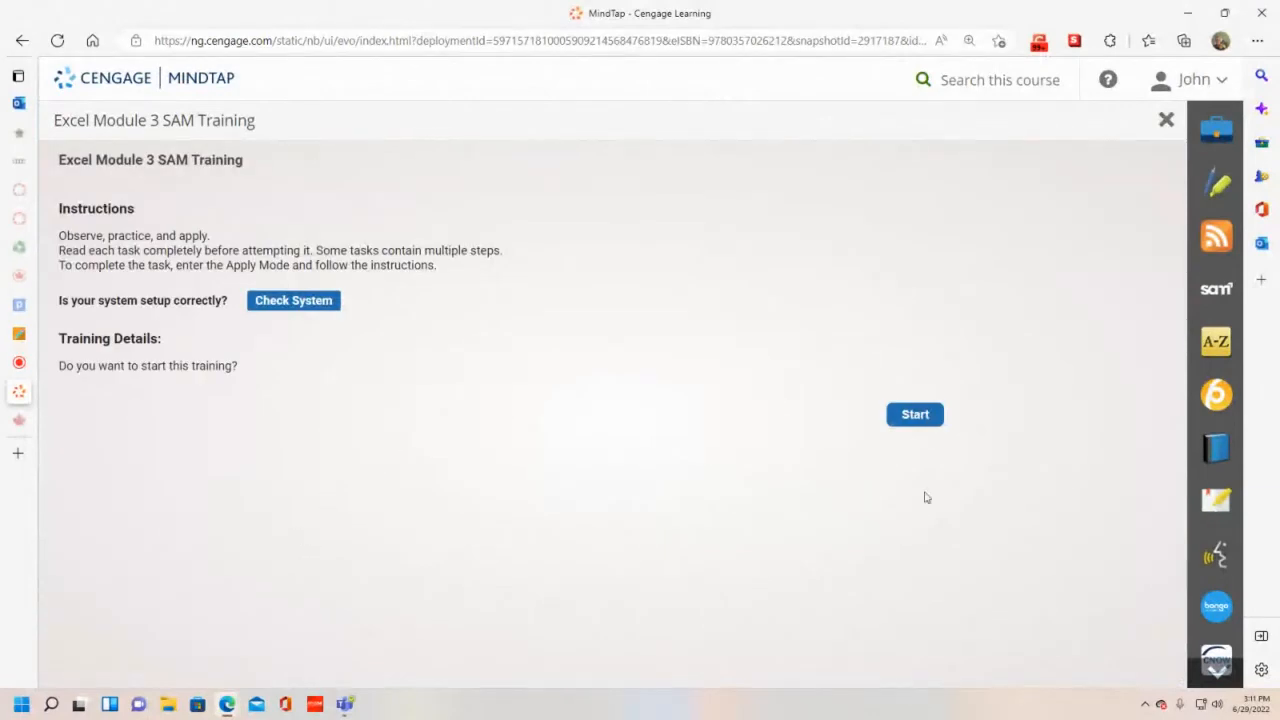
pyautogui.click(918, 413)
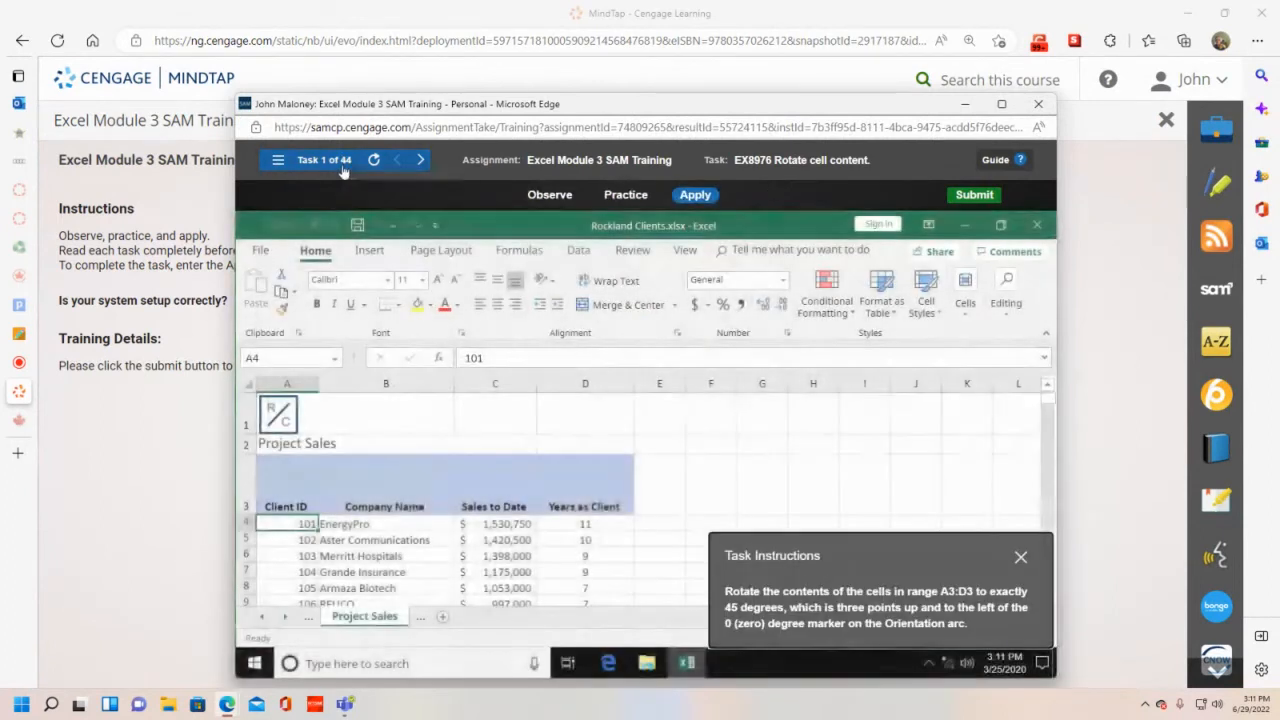
pyautogui.click(1001, 104)
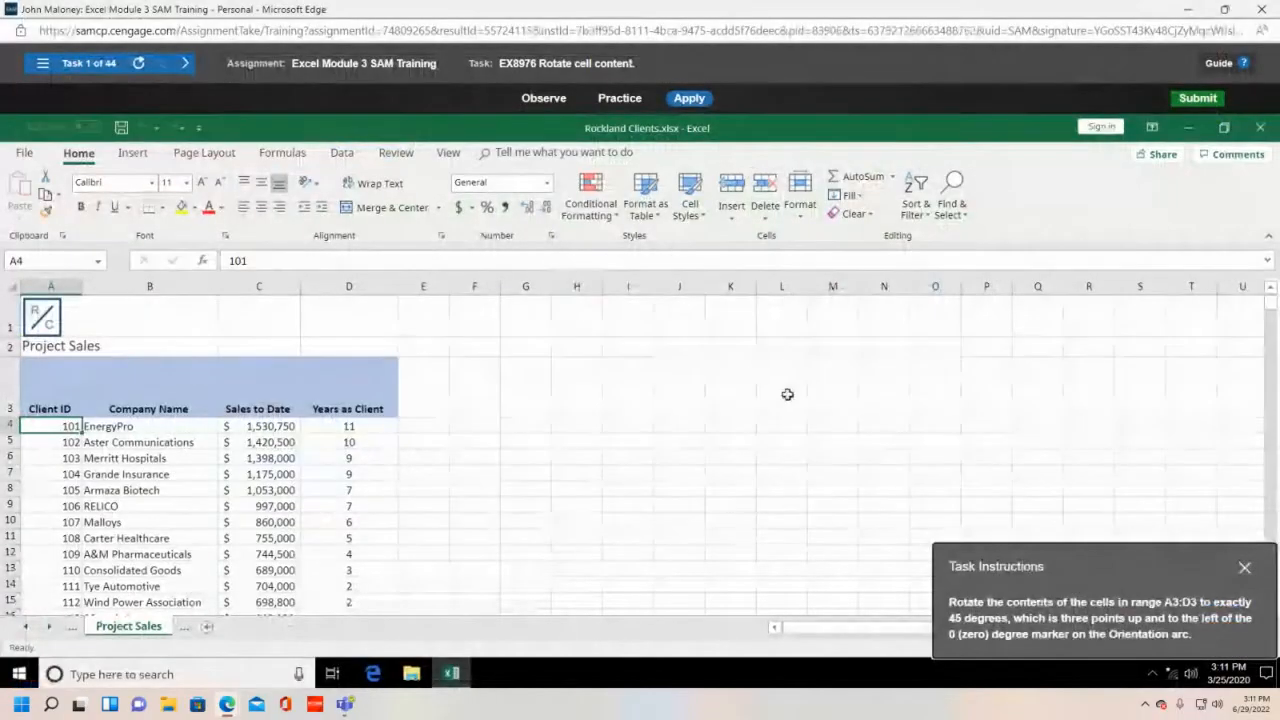
# - Select header cells A3:D3 and open Format Cell Alignment from the Orientation menu
pyautogui.moveTo(1151, 563); pyautogui.dragTo(714, 341)
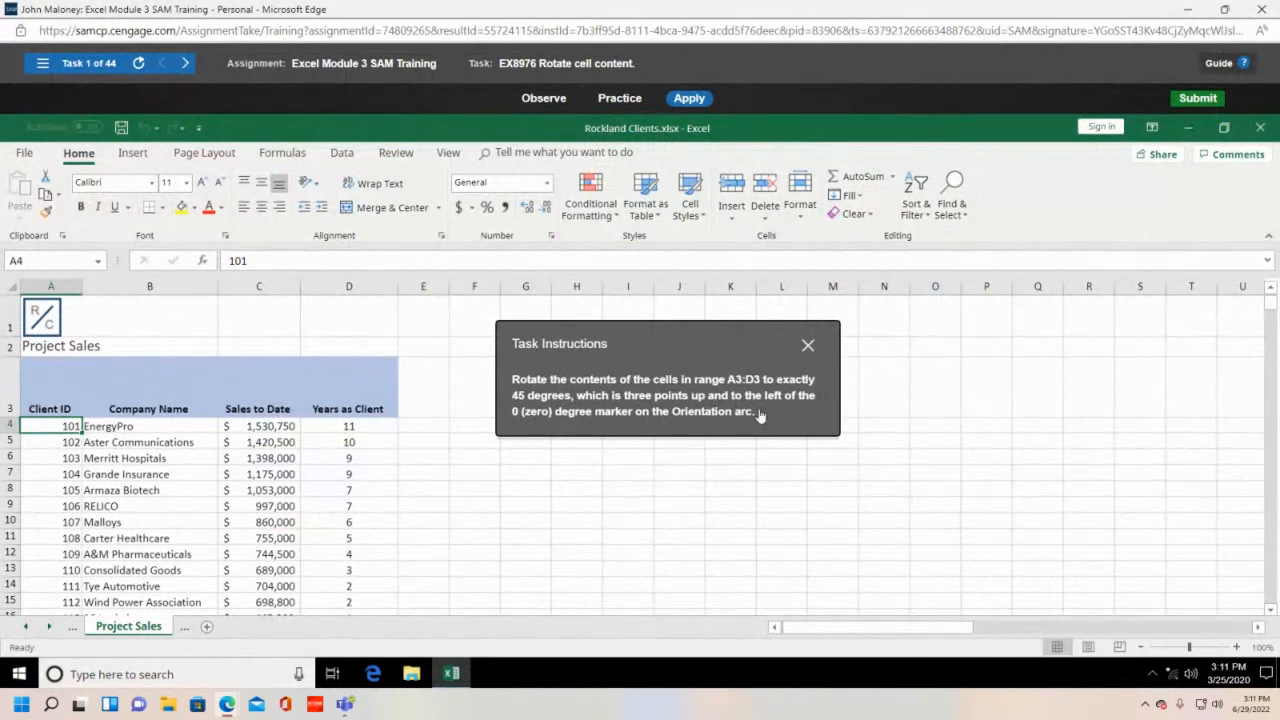
pyautogui.click(54, 405)
pyautogui.moveTo(47, 395); pyautogui.dragTo(351, 396)
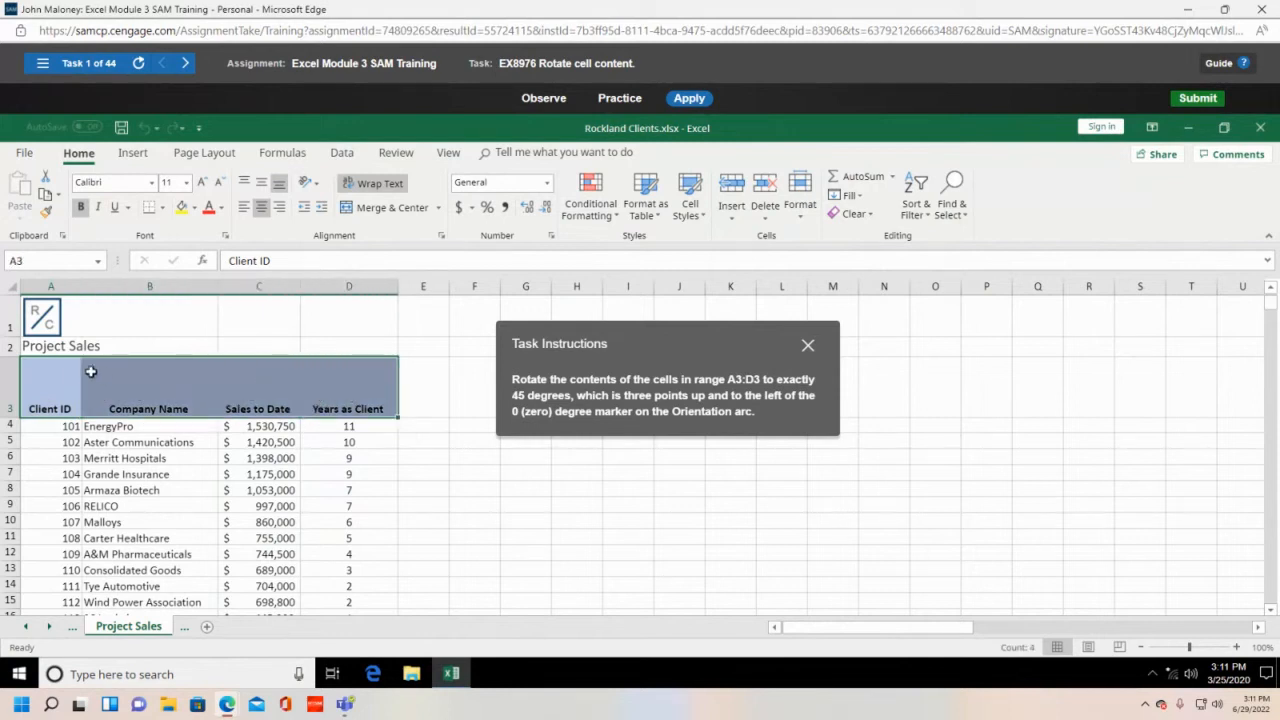
pyautogui.click(59, 385)
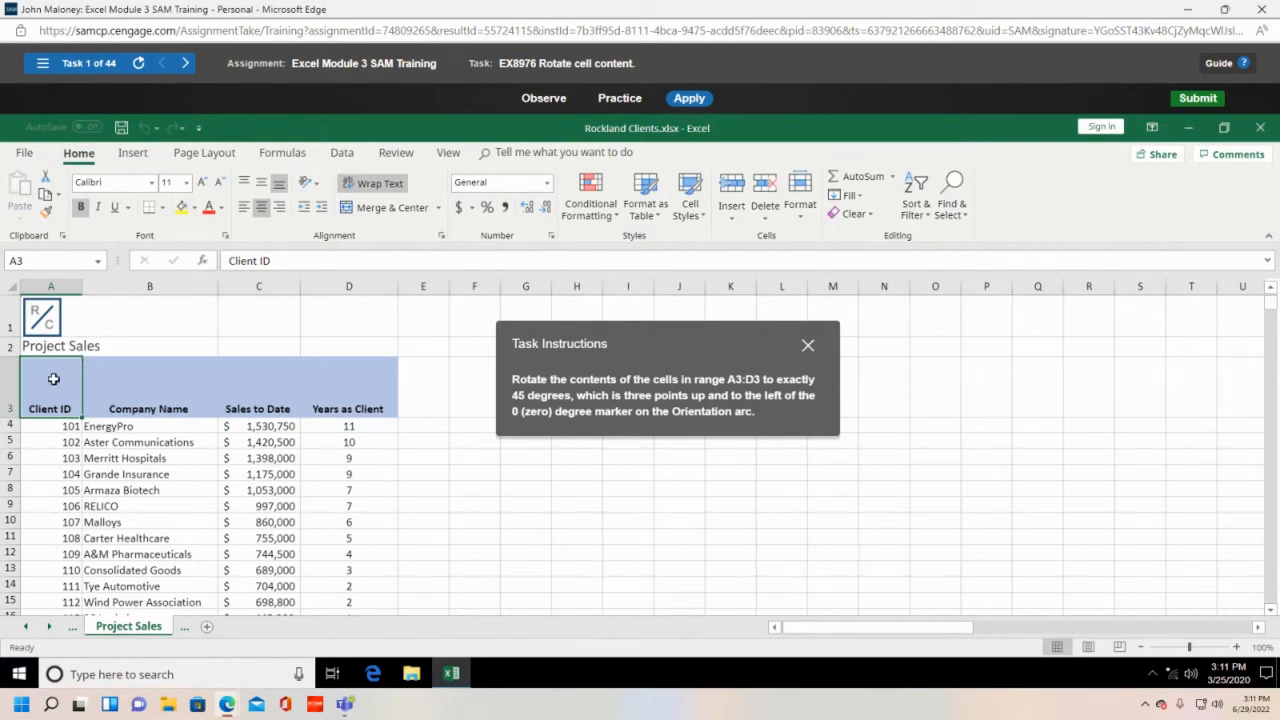
pyautogui.moveTo(53, 379); pyautogui.dragTo(335, 398)
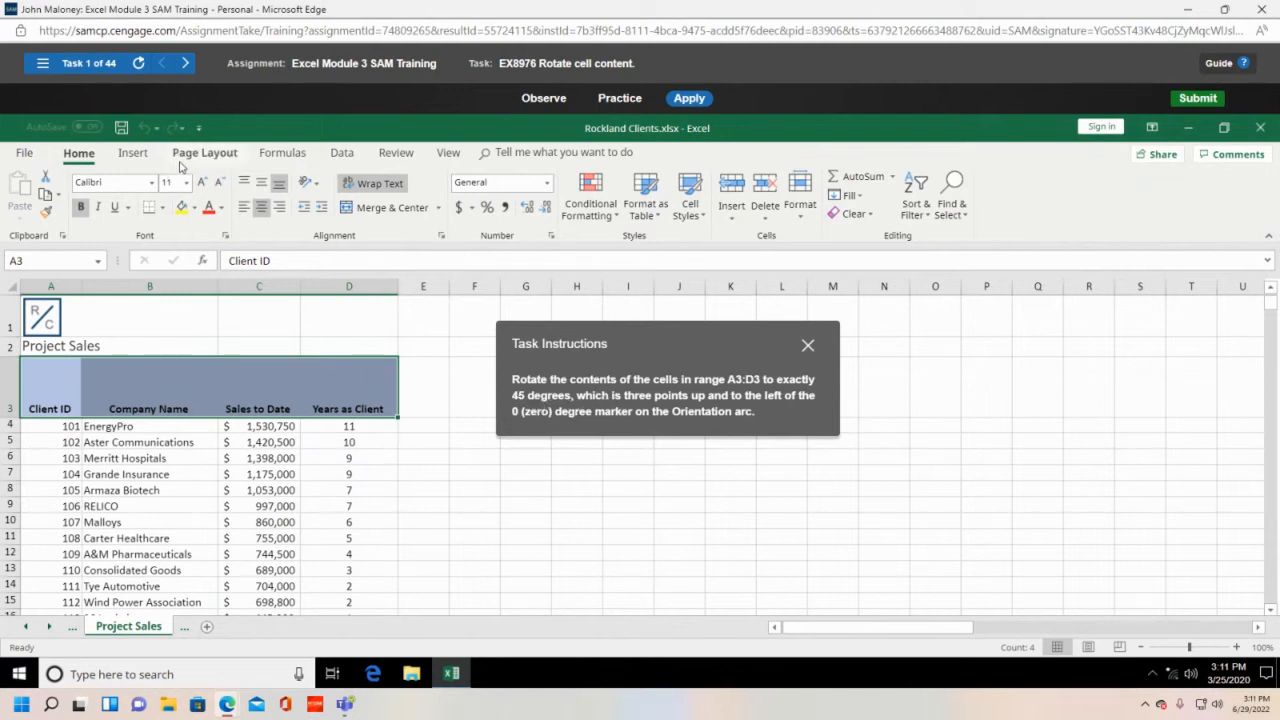
pyautogui.click(315, 190)
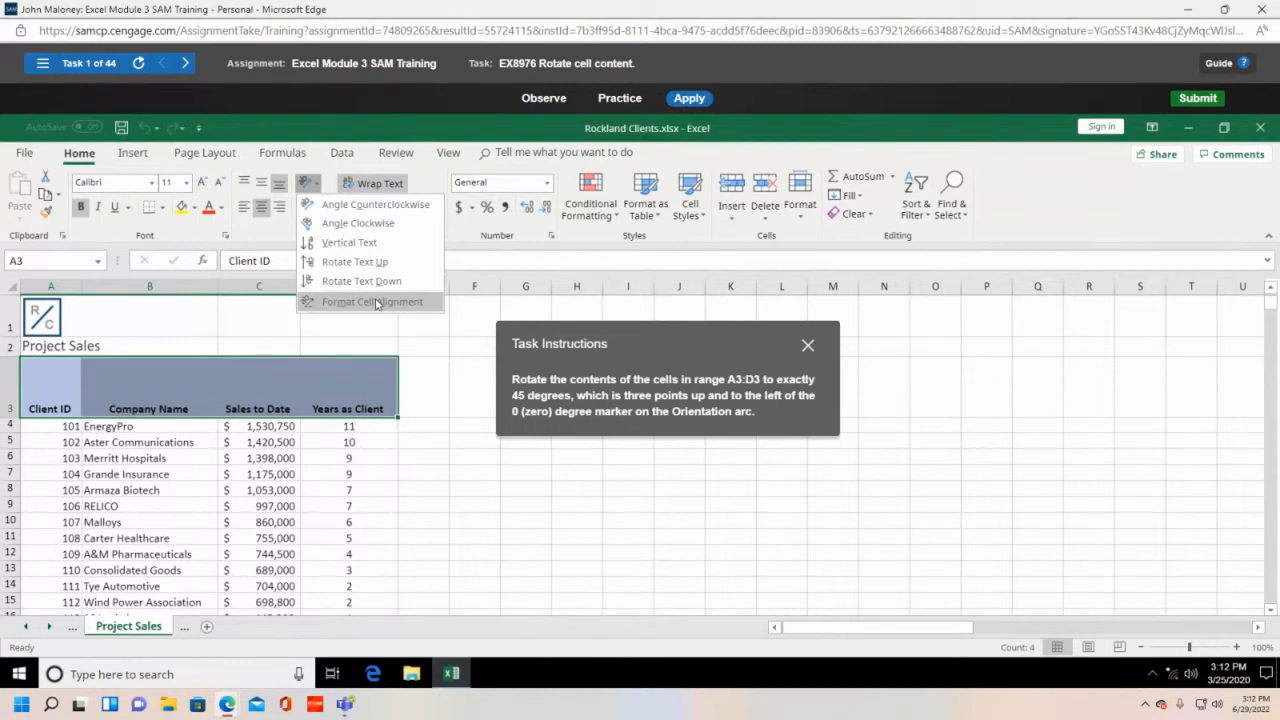
pyautogui.click(376, 303)
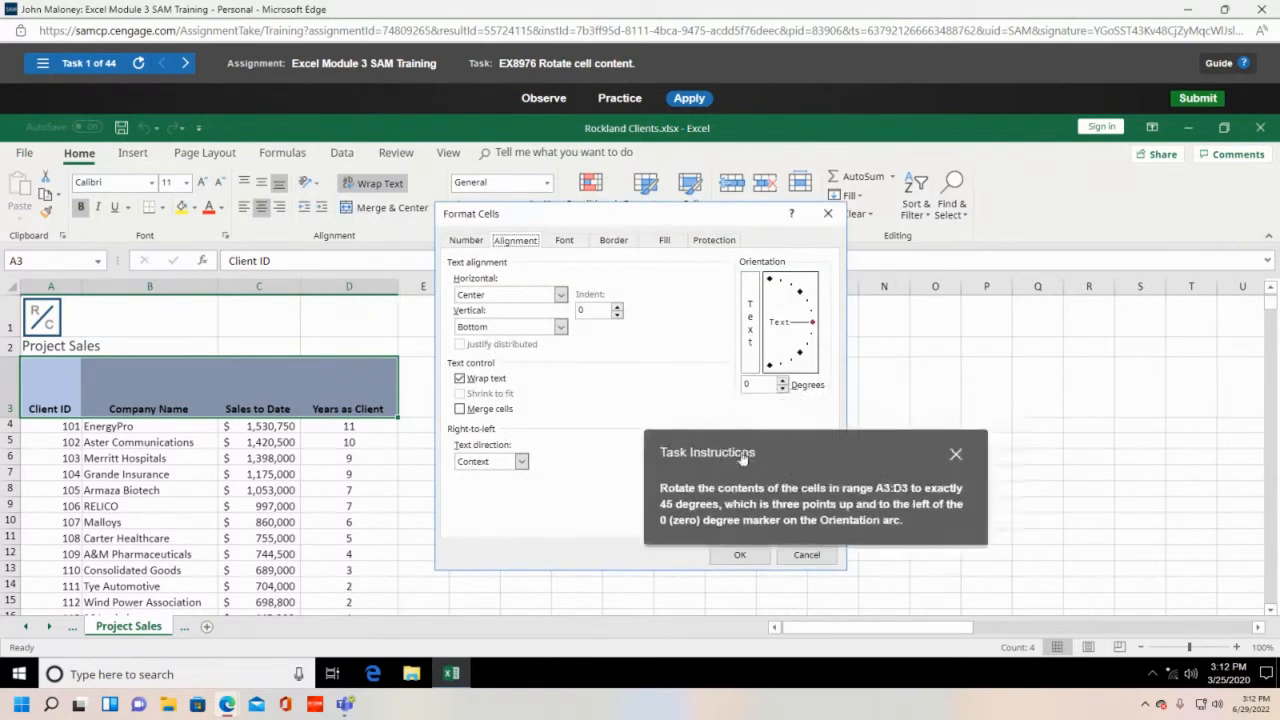
# - Set the A3:D3 text orientation to 45 degrees in Format Cells and confirm
pyautogui.moveTo(239, 180); pyautogui.dragTo(204, 165)
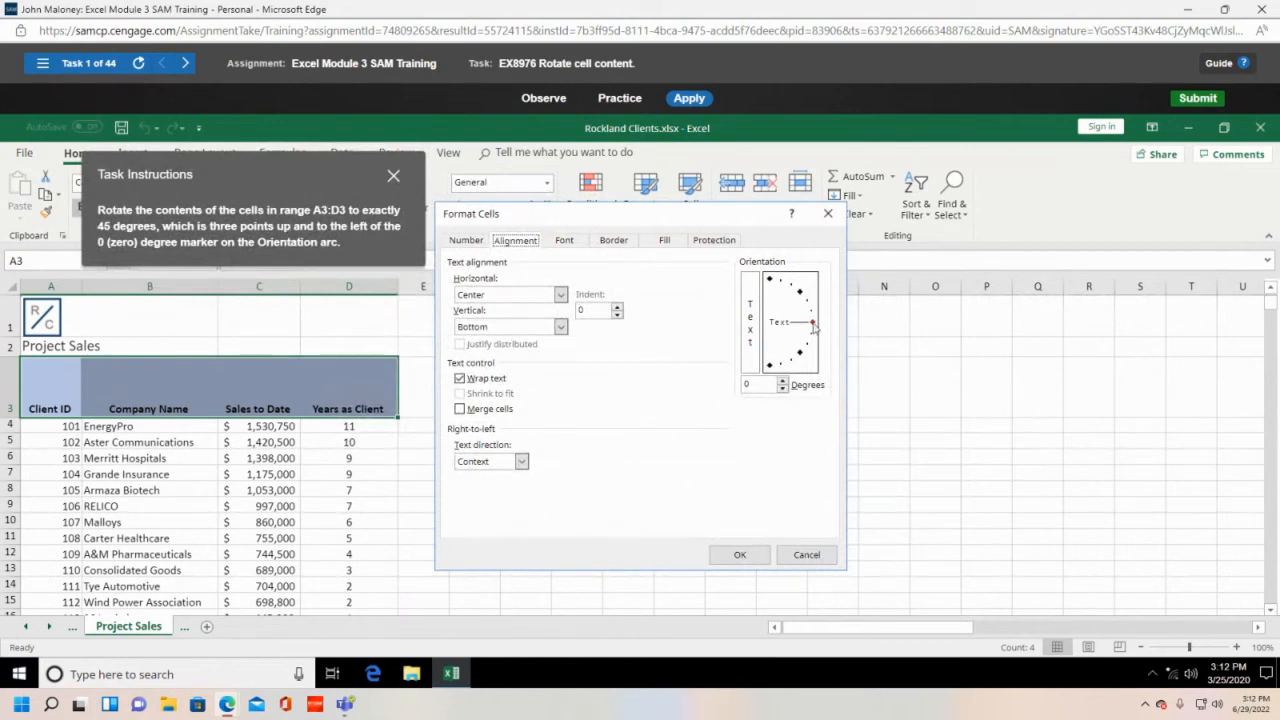
pyautogui.moveTo(814, 326); pyautogui.dragTo(803, 291)
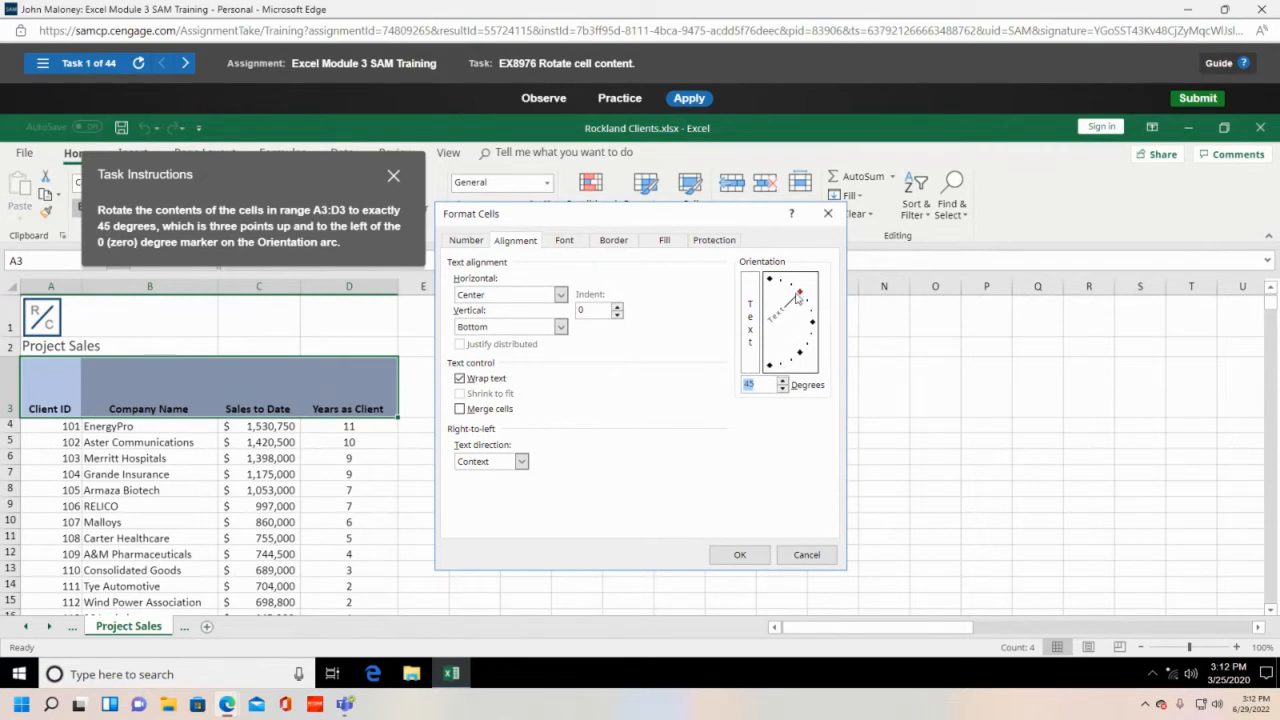
pyautogui.moveTo(800, 297); pyautogui.dragTo(820, 327)
pyautogui.write('45')
pyautogui.click(740, 555)
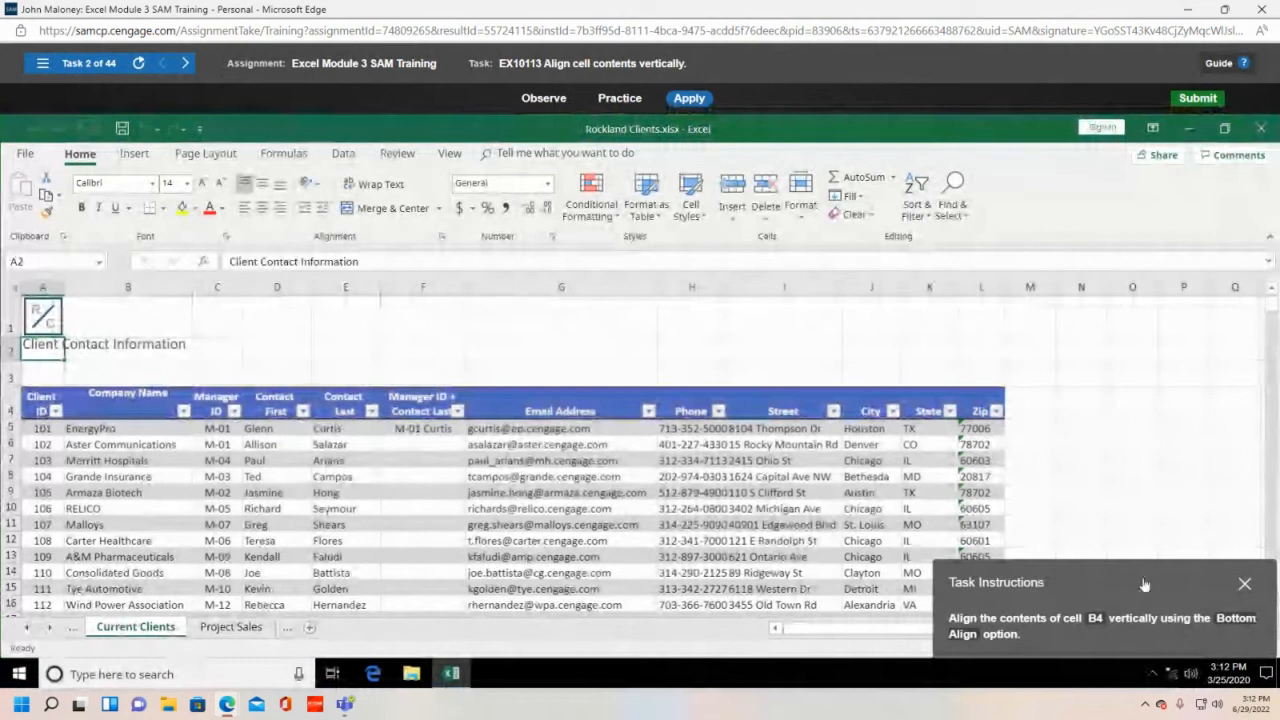
# - Apply Bottom Align to the Company Name header in cell B4
pyautogui.moveTo(1141, 587); pyautogui.dragTo(658, 308)
pyautogui.click(127, 416)
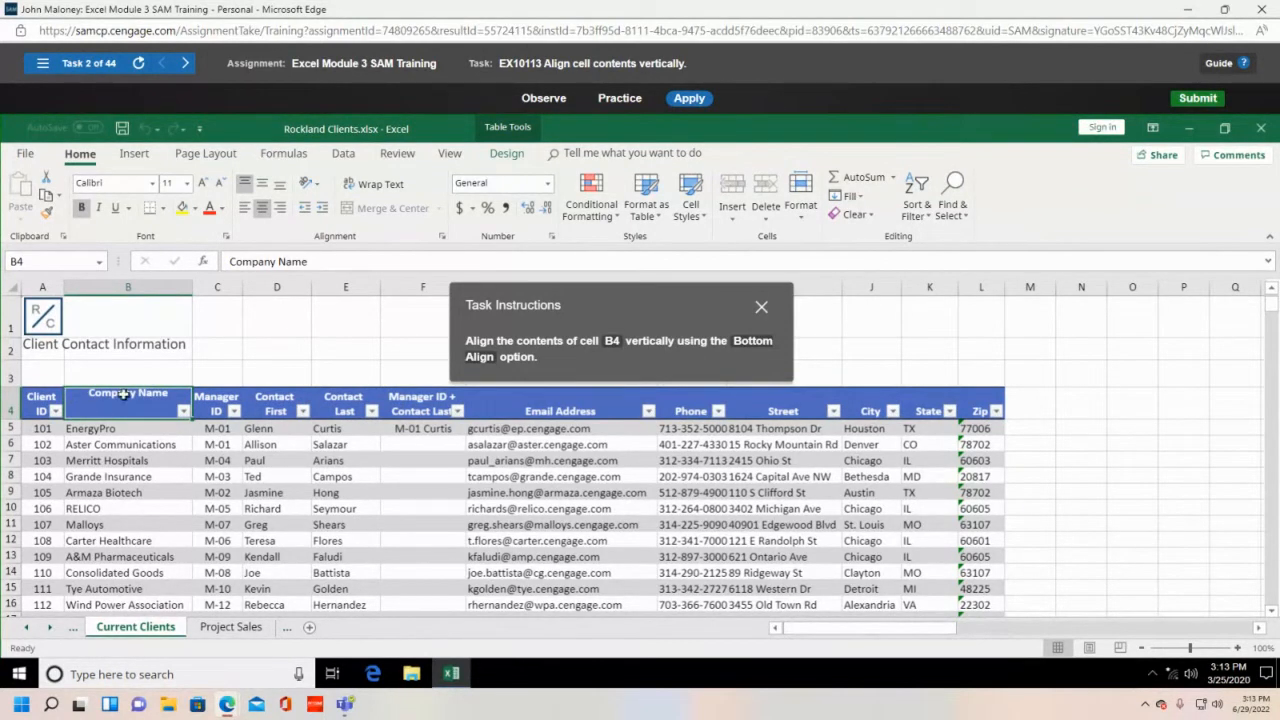
pyautogui.click(281, 185)
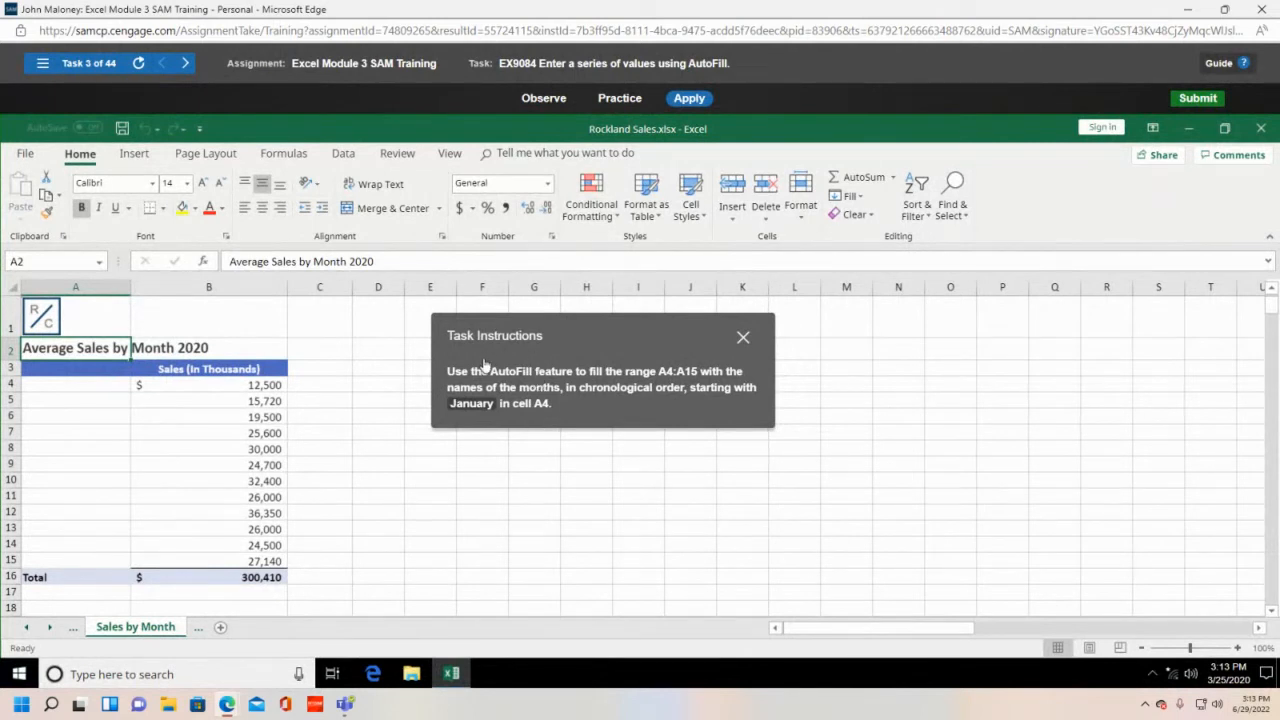
# - Enter January in A4 and AutoFill the month names down to December in A15
pyautogui.click(100, 393)
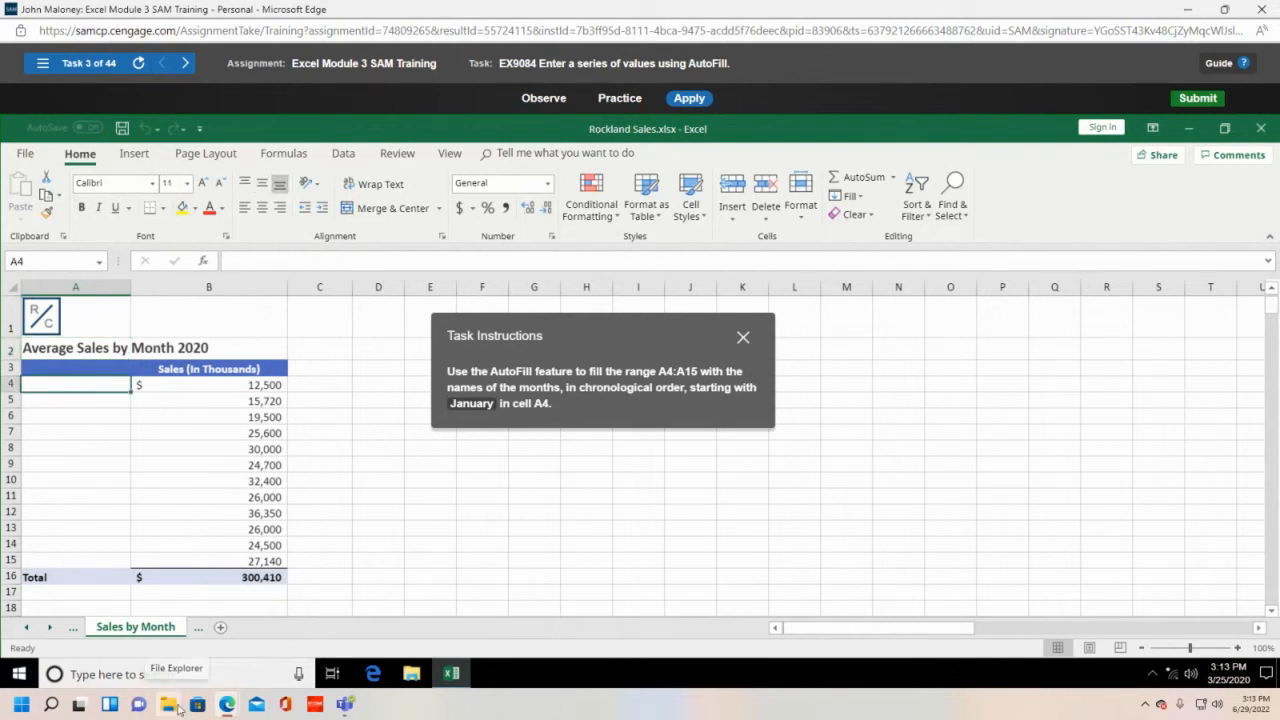
pyautogui.write('January')
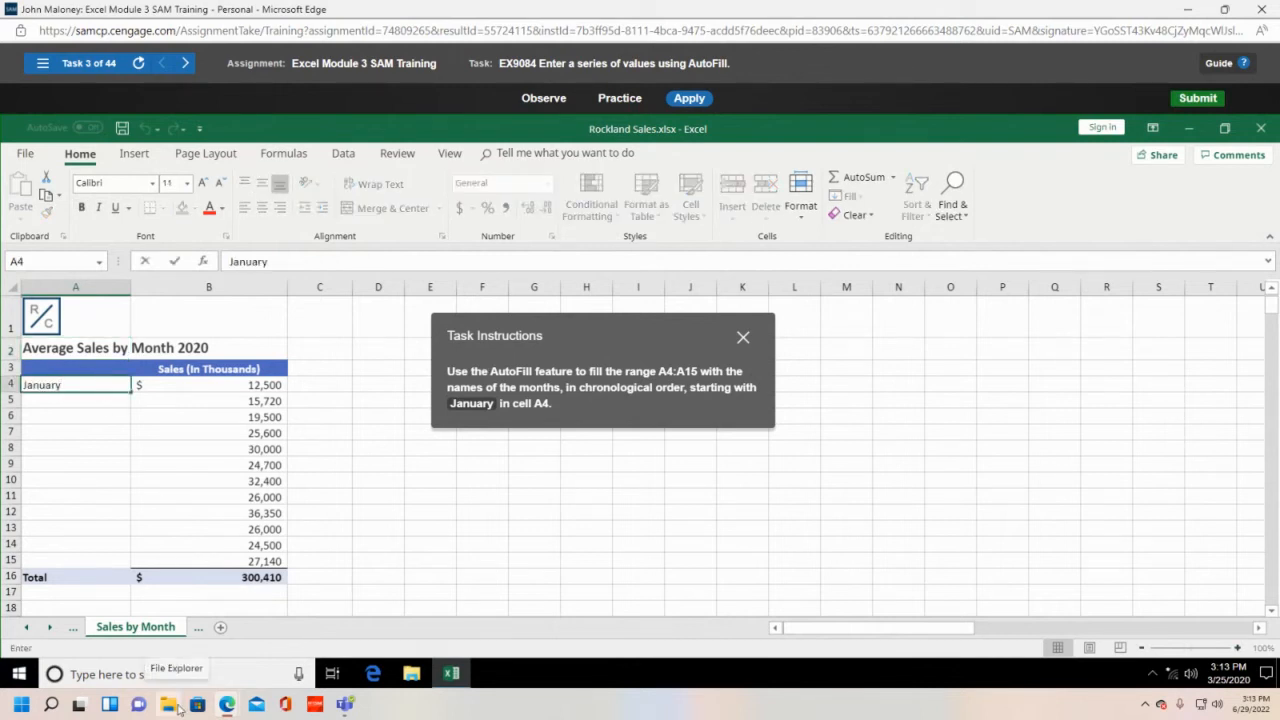
pyautogui.press('Return')
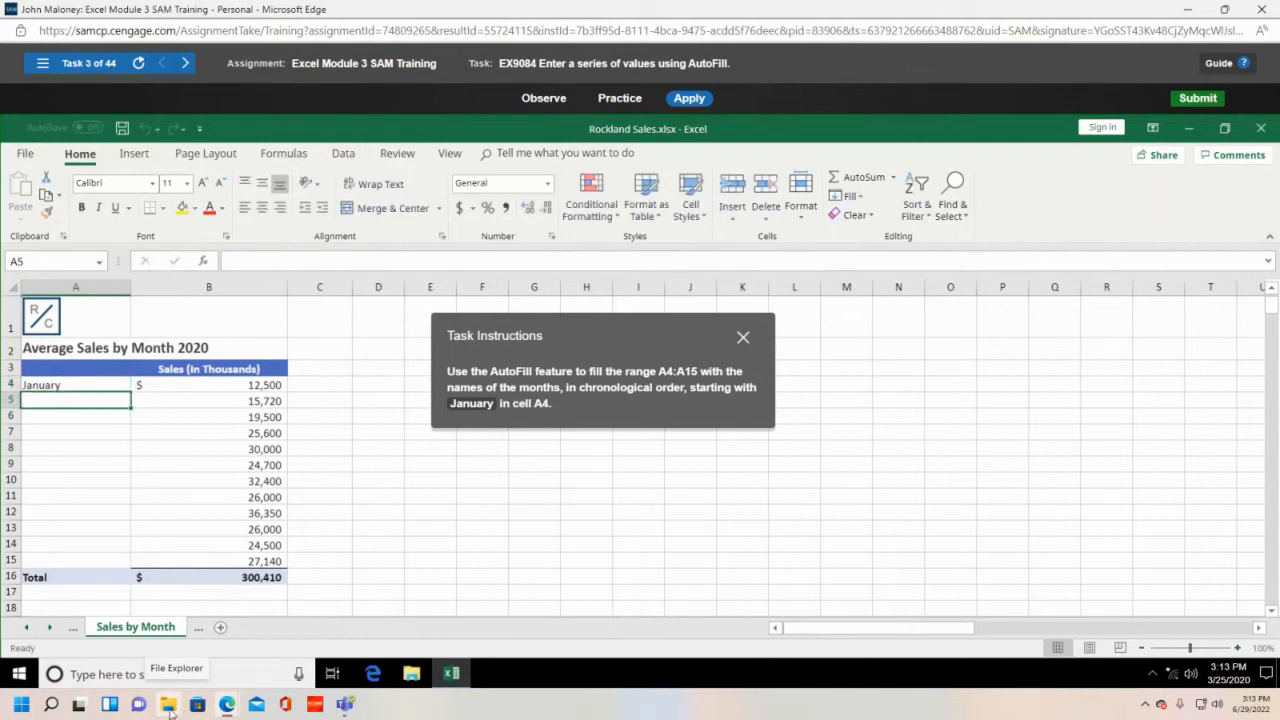
pyautogui.click(75, 382)
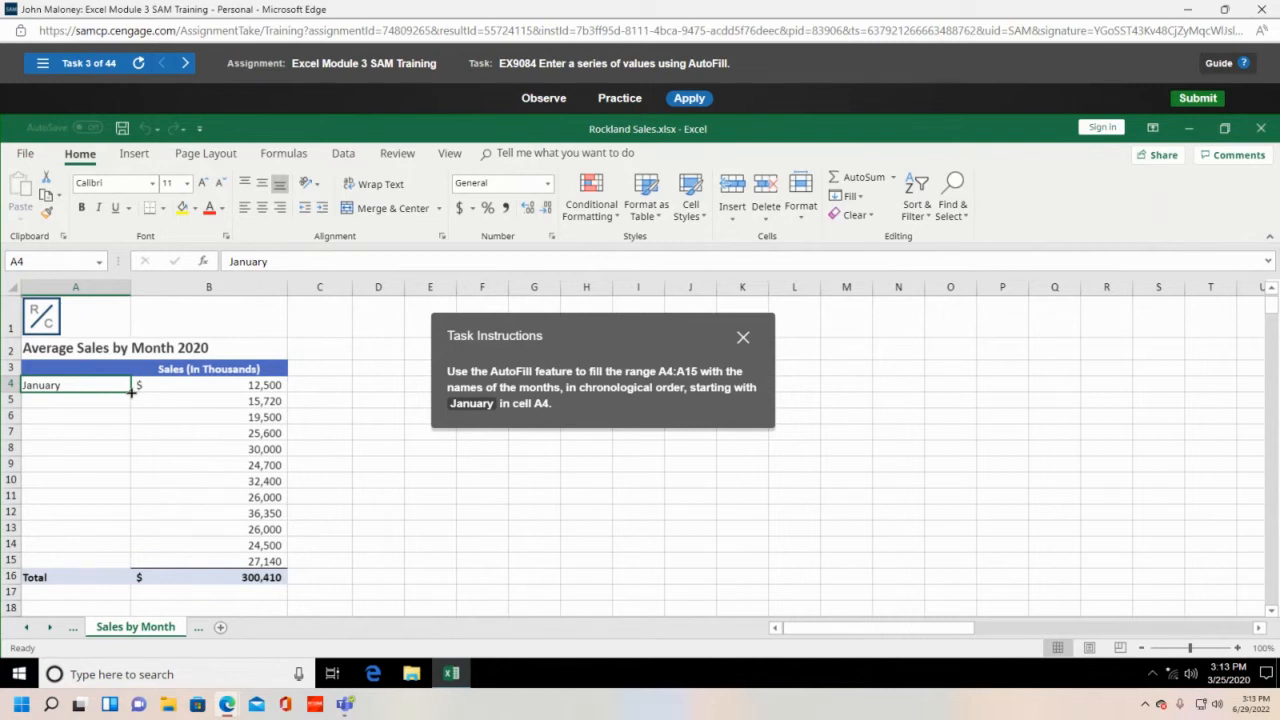
pyautogui.moveTo(131, 392); pyautogui.dragTo(131, 404)
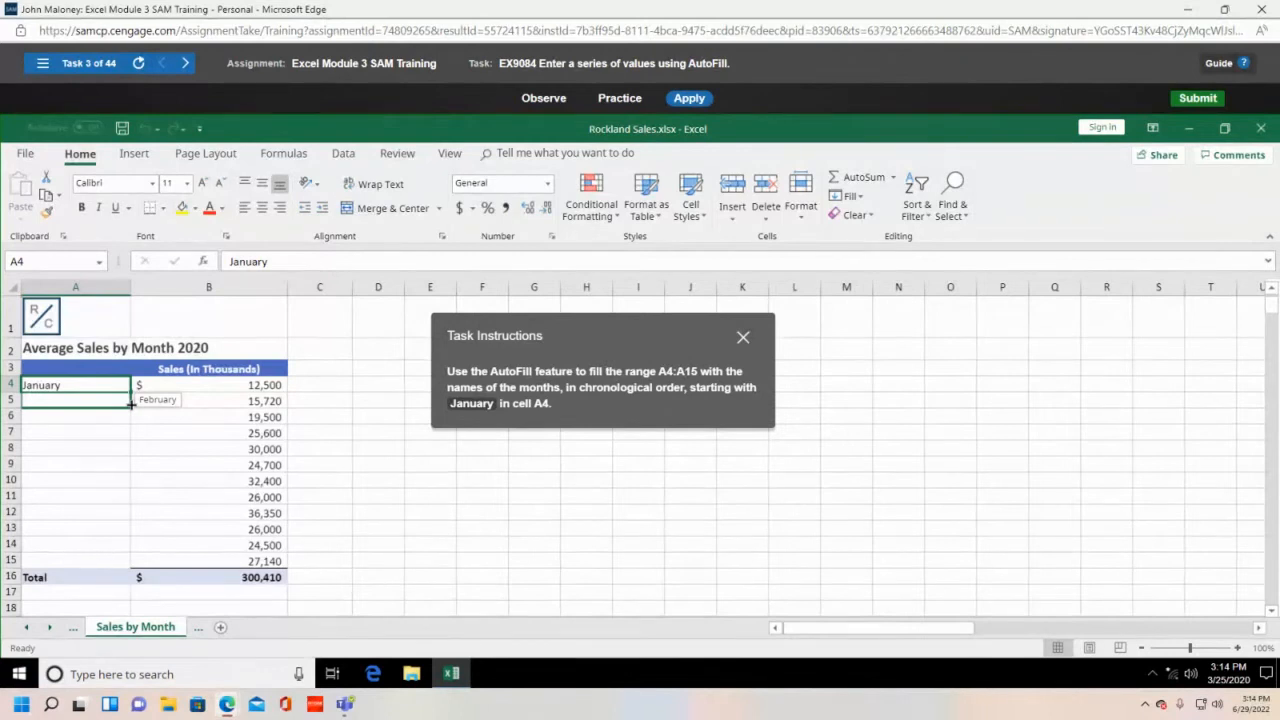
pyautogui.moveTo(131, 404); pyautogui.dragTo(145, 566)
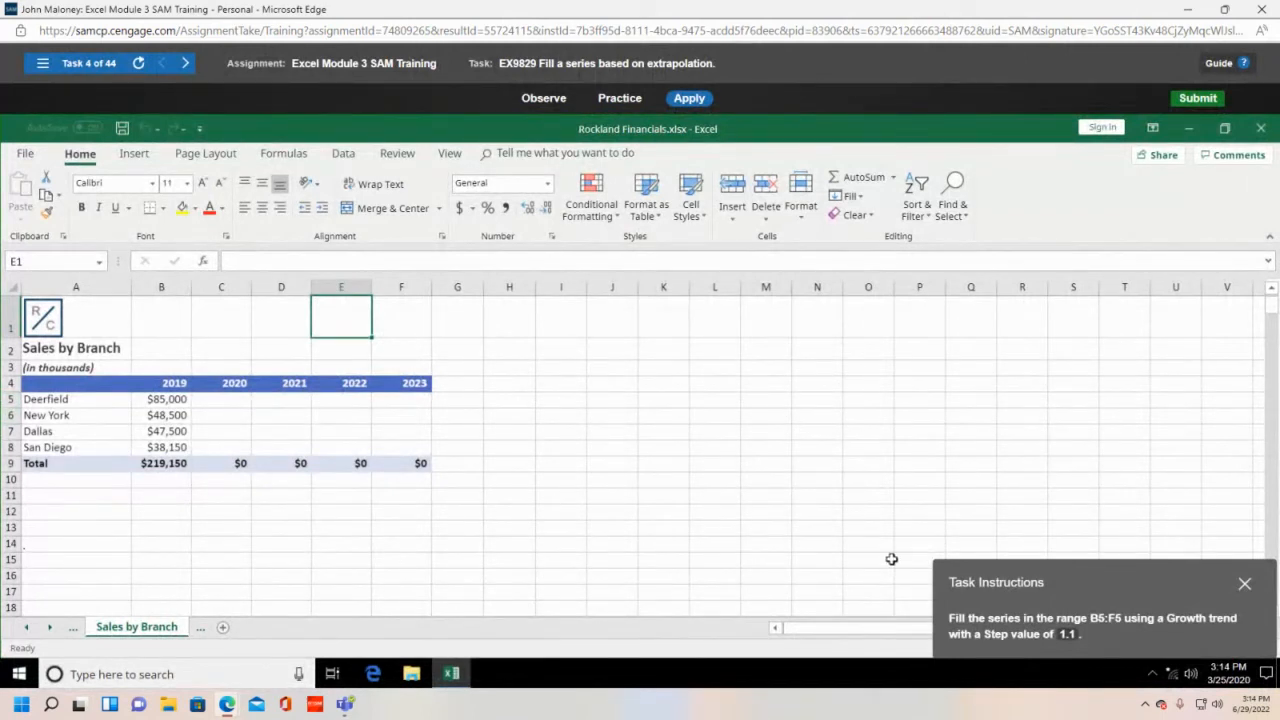
# - Fill B5:F5 with a Growth series using a step value of 1.1
pyautogui.moveTo(1116, 583); pyautogui.dragTo(637, 400)
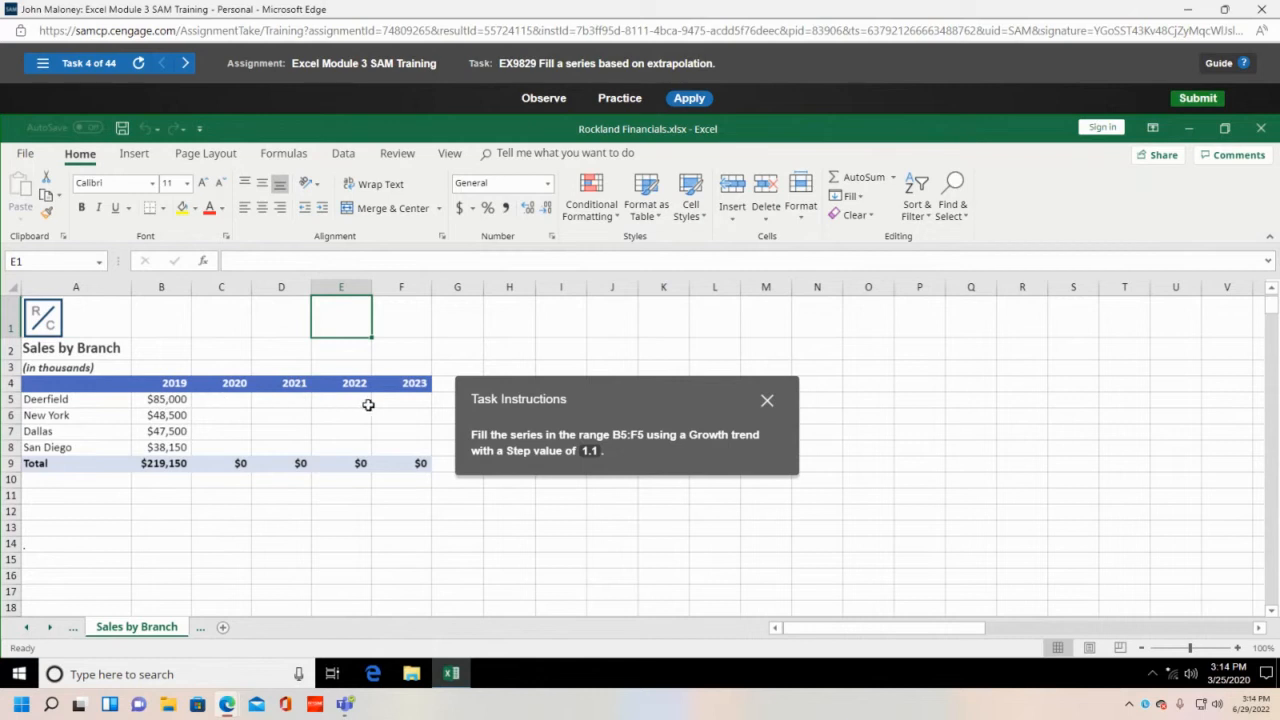
pyautogui.moveTo(184, 400); pyautogui.dragTo(394, 399)
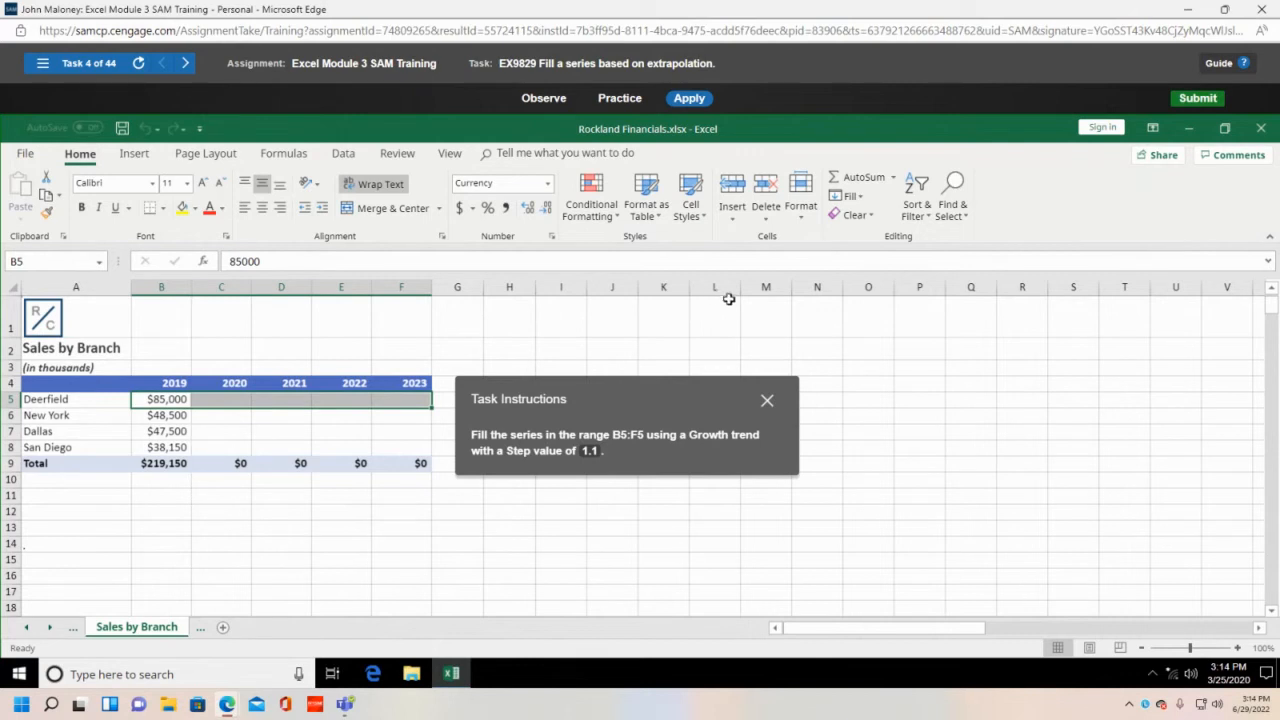
pyautogui.click(863, 199)
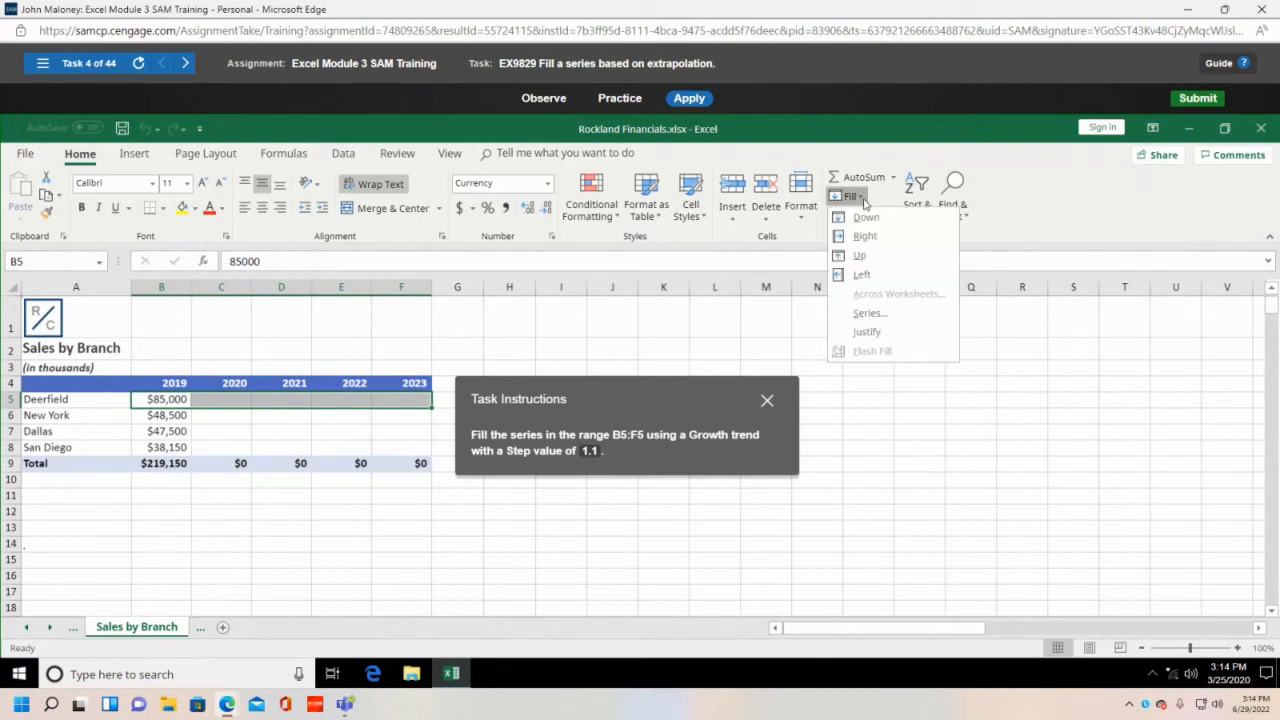
pyautogui.click(870, 315)
pyautogui.moveTo(699, 406); pyautogui.dragTo(678, 499)
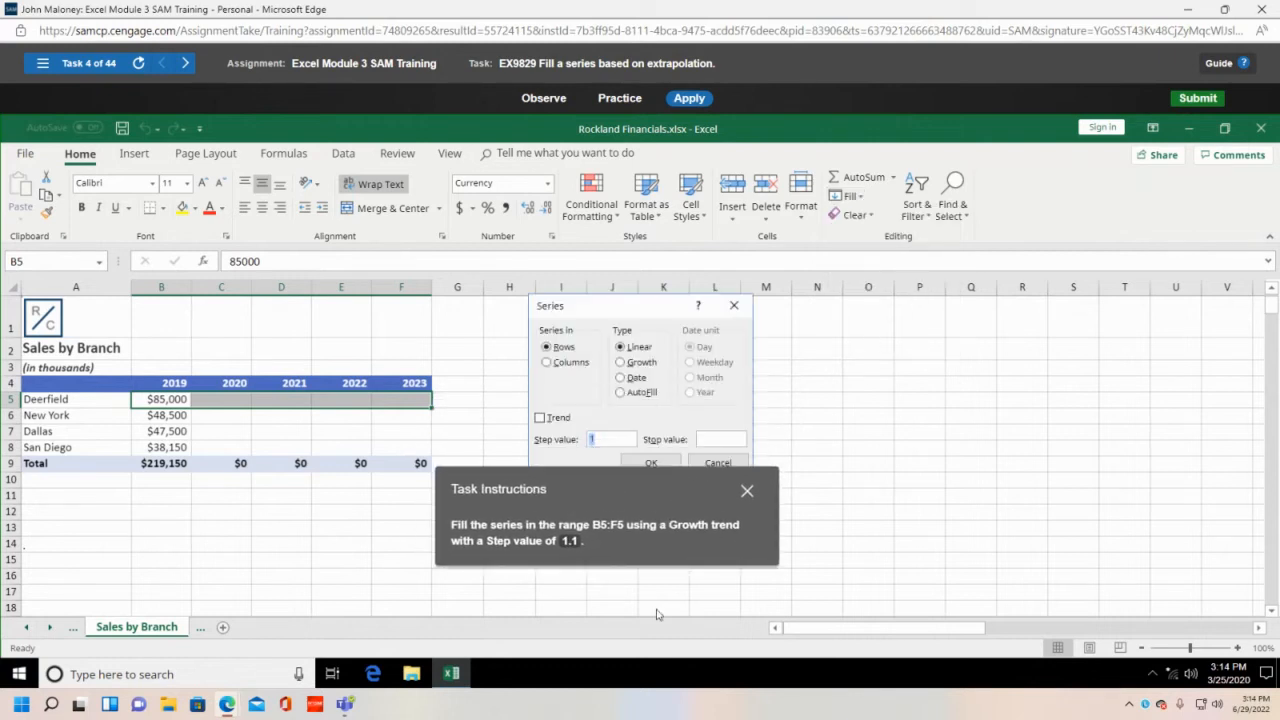
pyautogui.click(623, 364)
pyautogui.click(620, 440)
pyautogui.moveTo(628, 488); pyautogui.dragTo(757, 520)
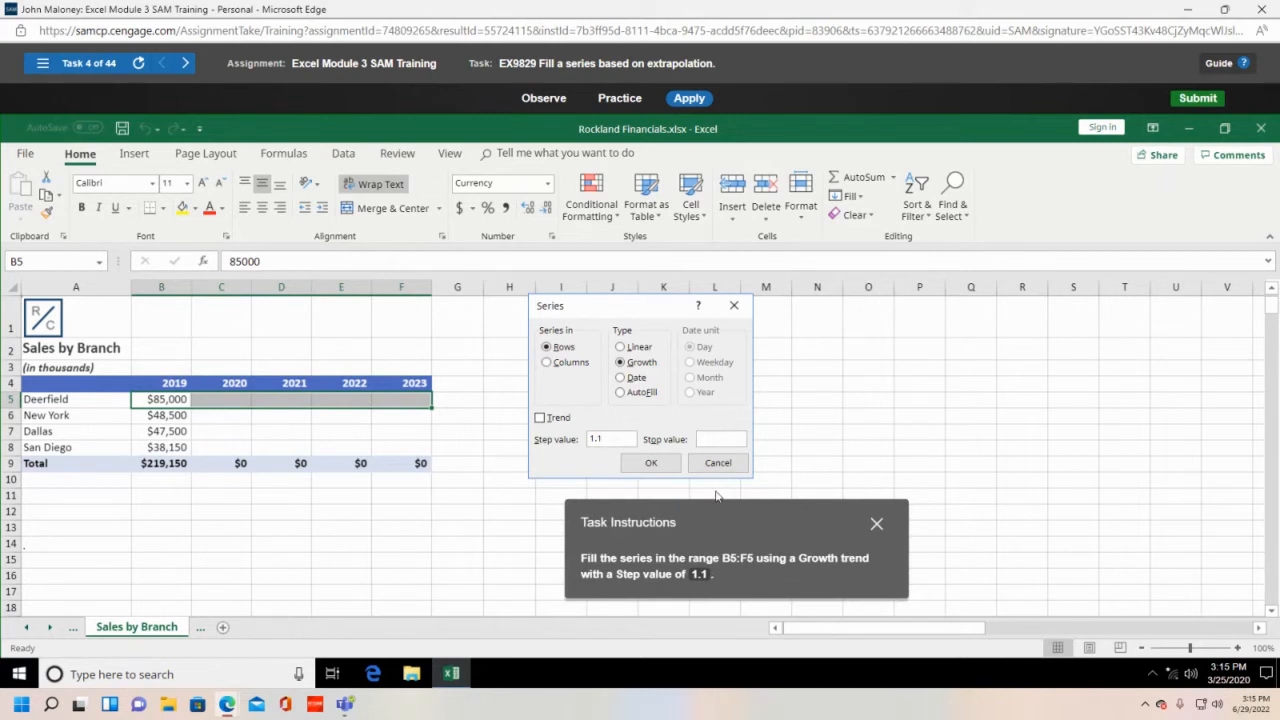
pyautogui.click(651, 462)
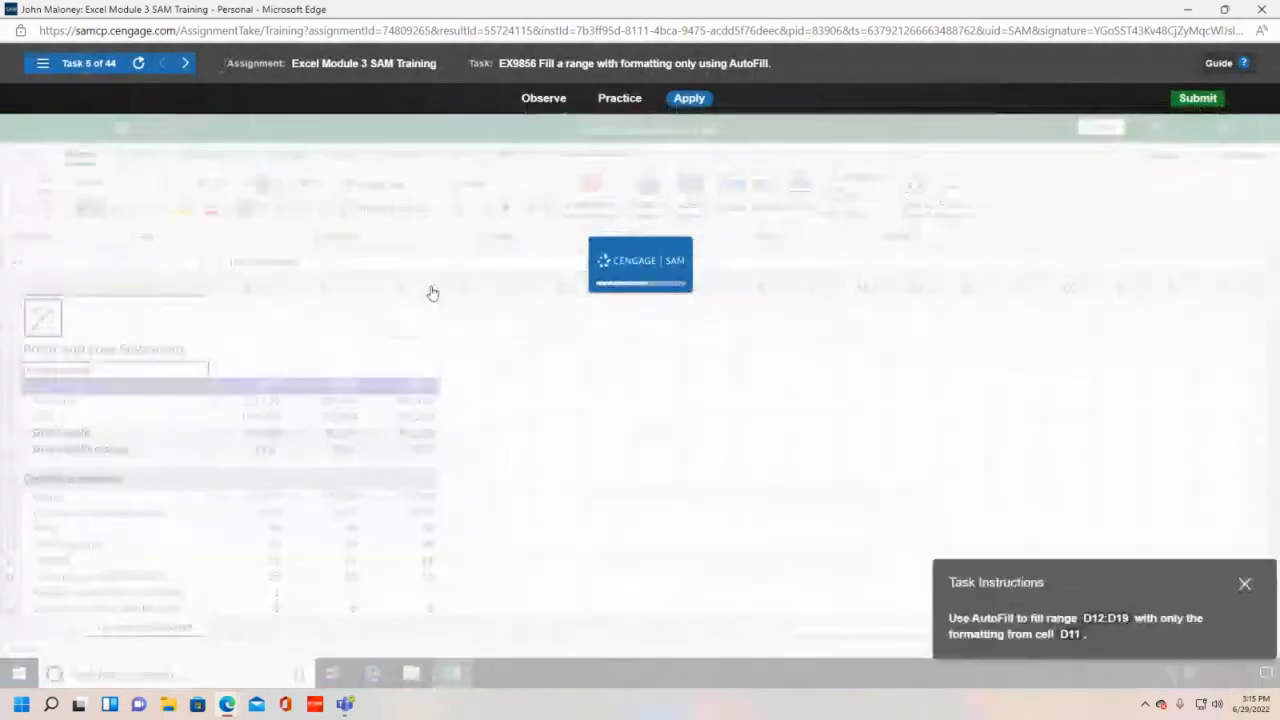
# - AutoFill D11 down through D19 using Fill Formatting Only
pyautogui.moveTo(1135, 578); pyautogui.dragTo(712, 350)
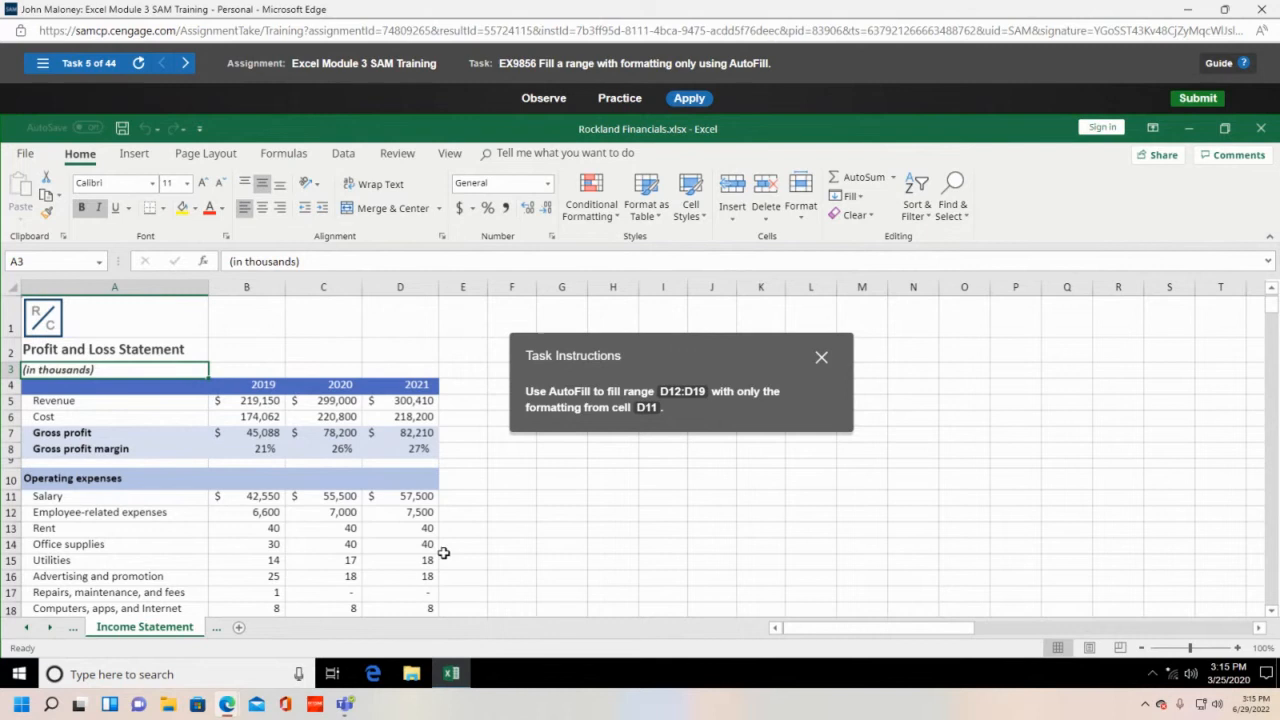
pyautogui.click(404, 496)
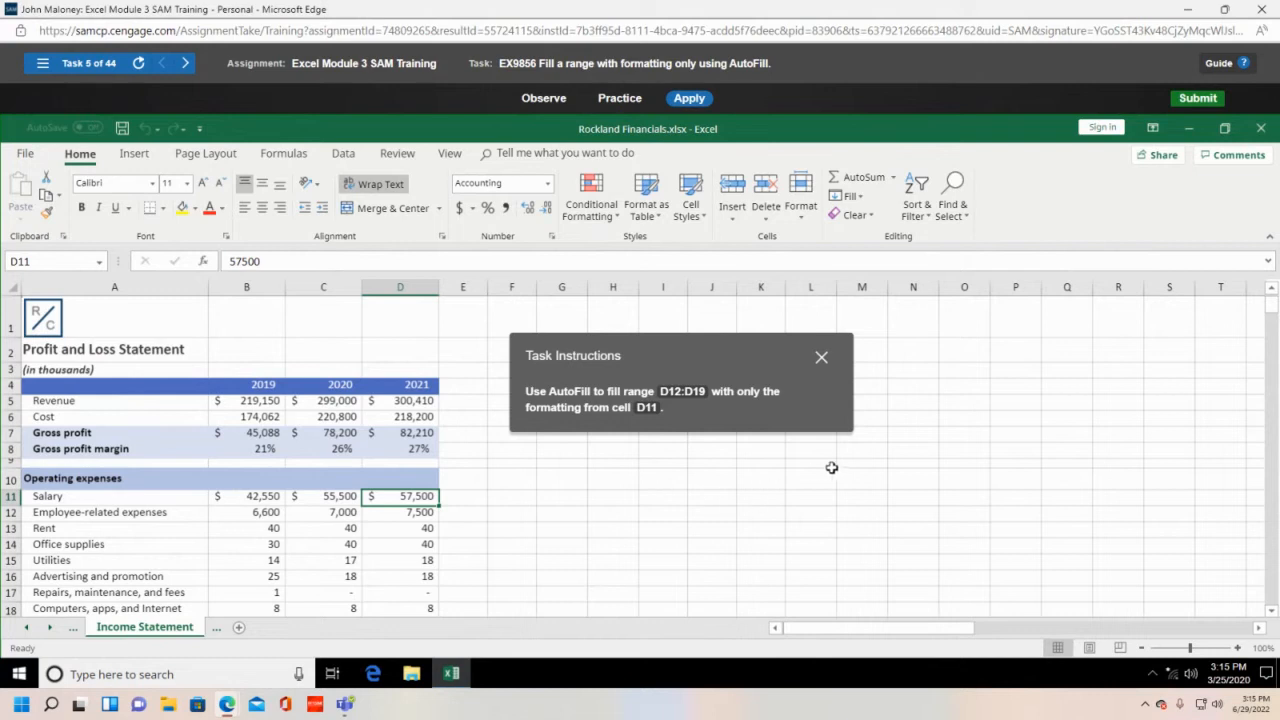
pyautogui.scroll(-1, 848, 471)
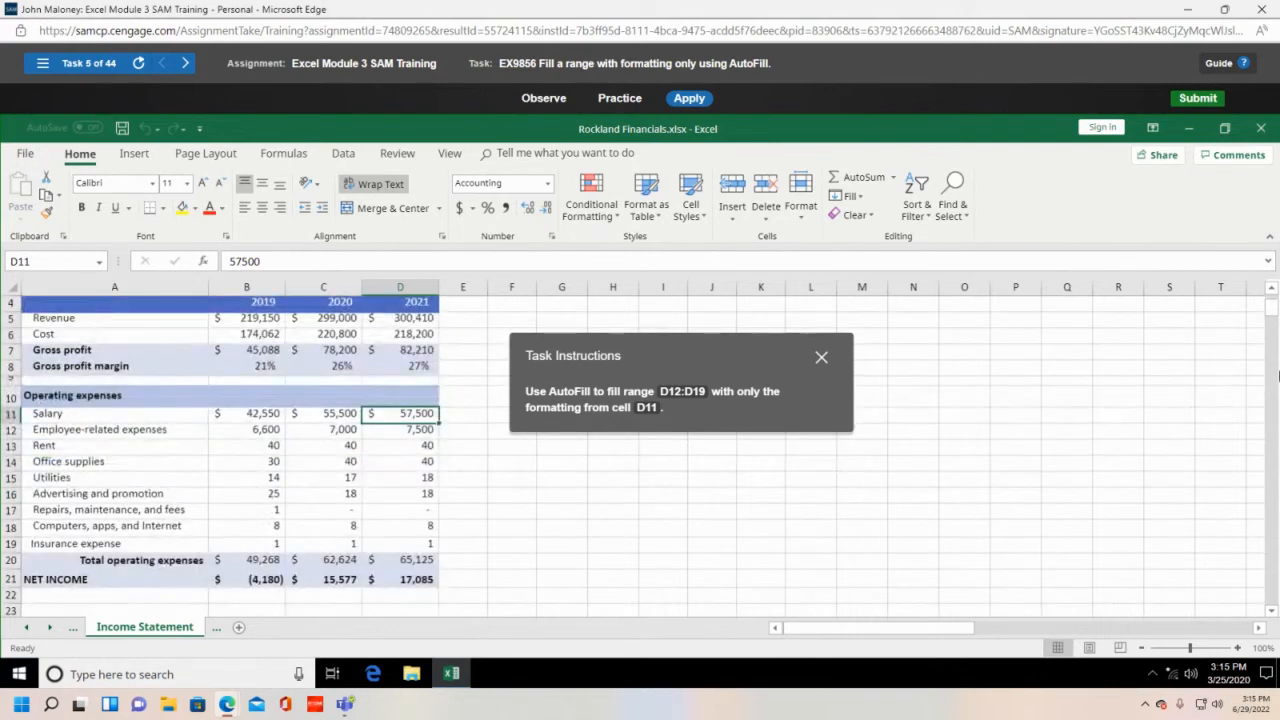
pyautogui.scroll(-1, 1259, 425)
pyautogui.scroll(1, 1251, 423)
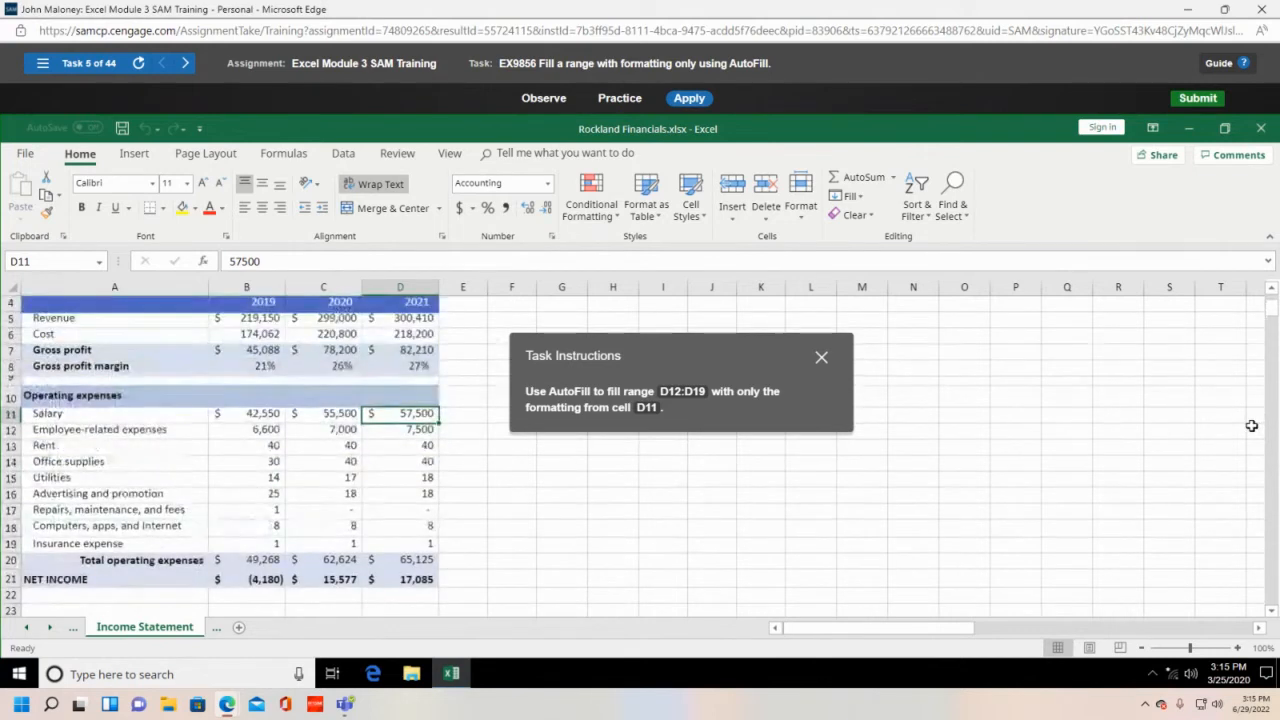
pyautogui.scroll(-1, 1245, 424)
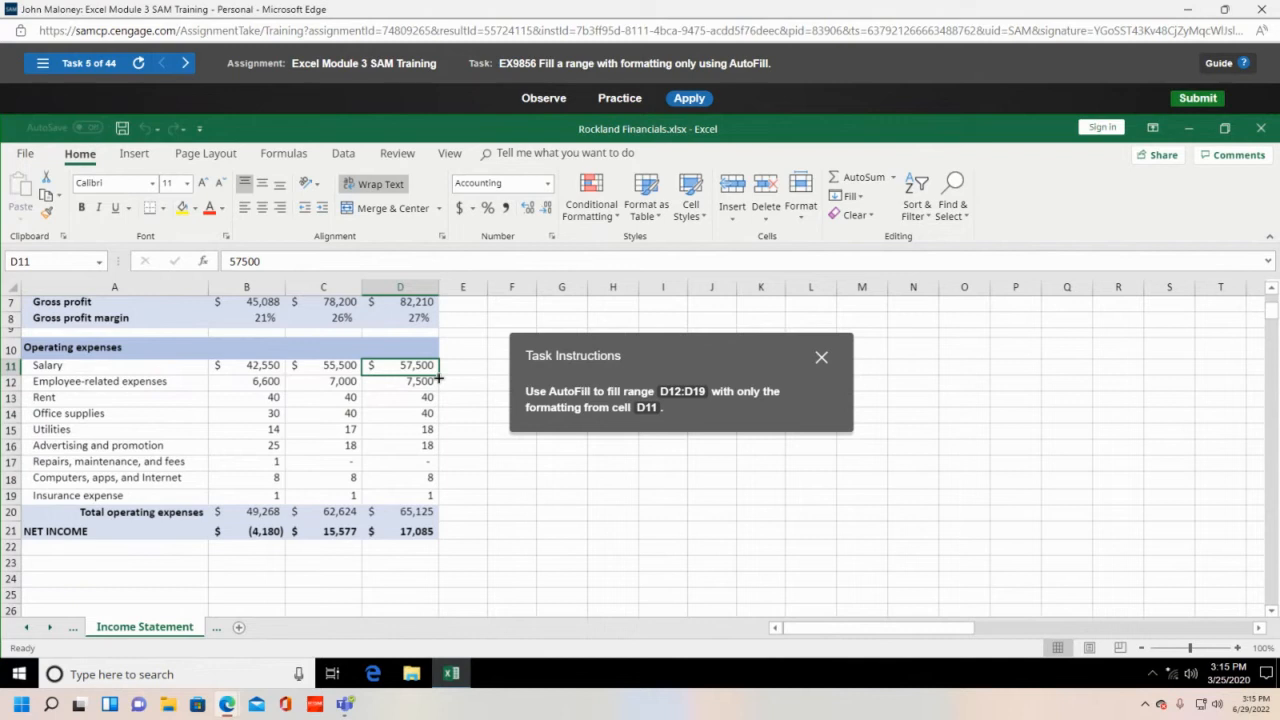
pyautogui.moveTo(438, 378); pyautogui.dragTo(445, 511)
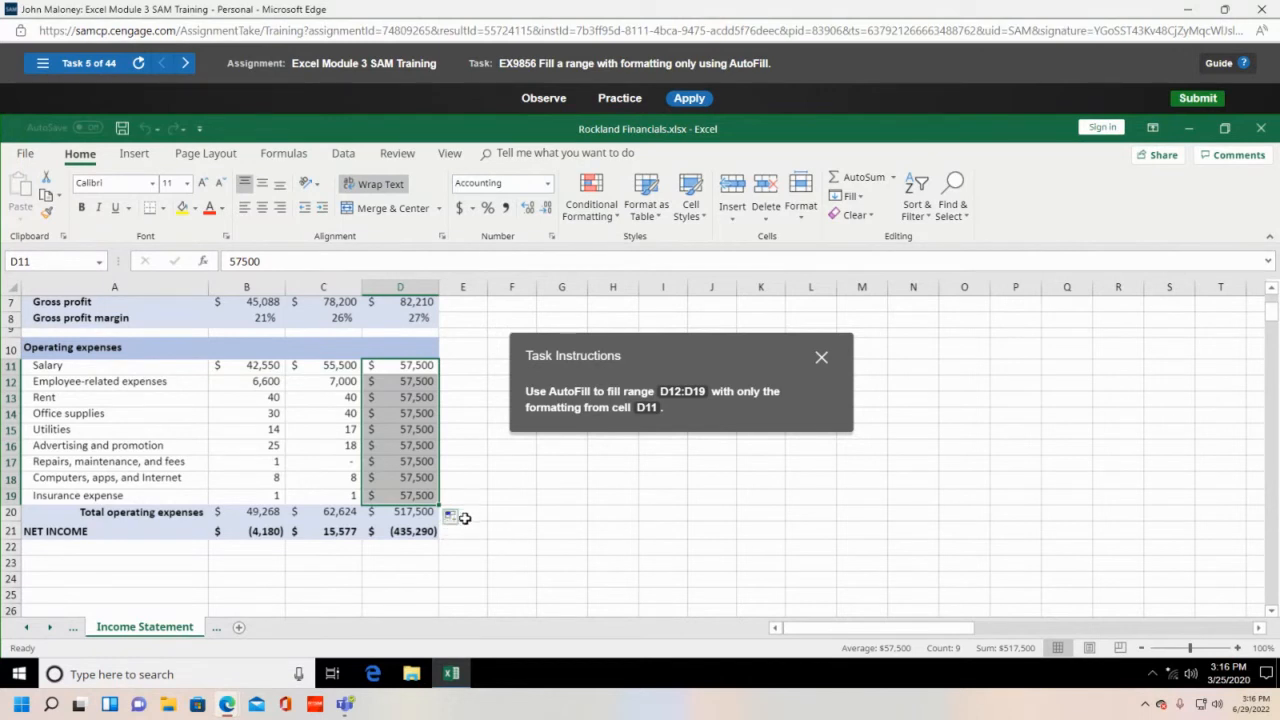
pyautogui.click(455, 520)
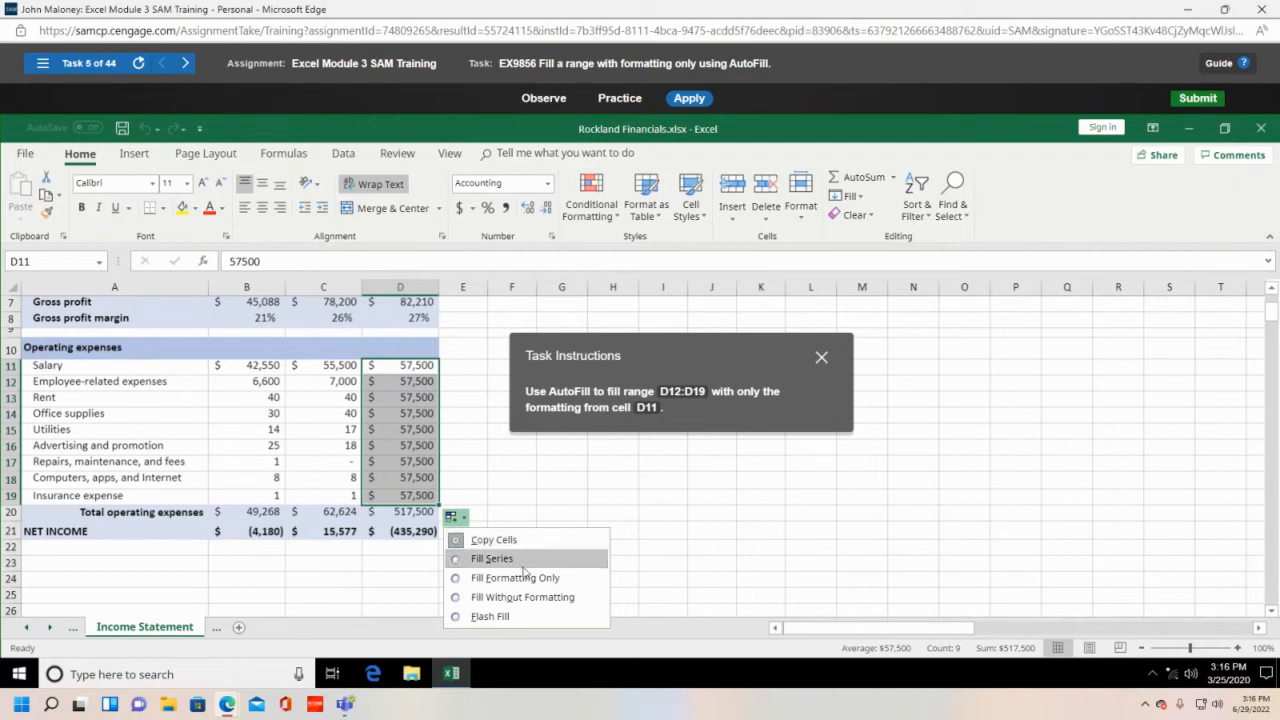
pyautogui.click(456, 580)
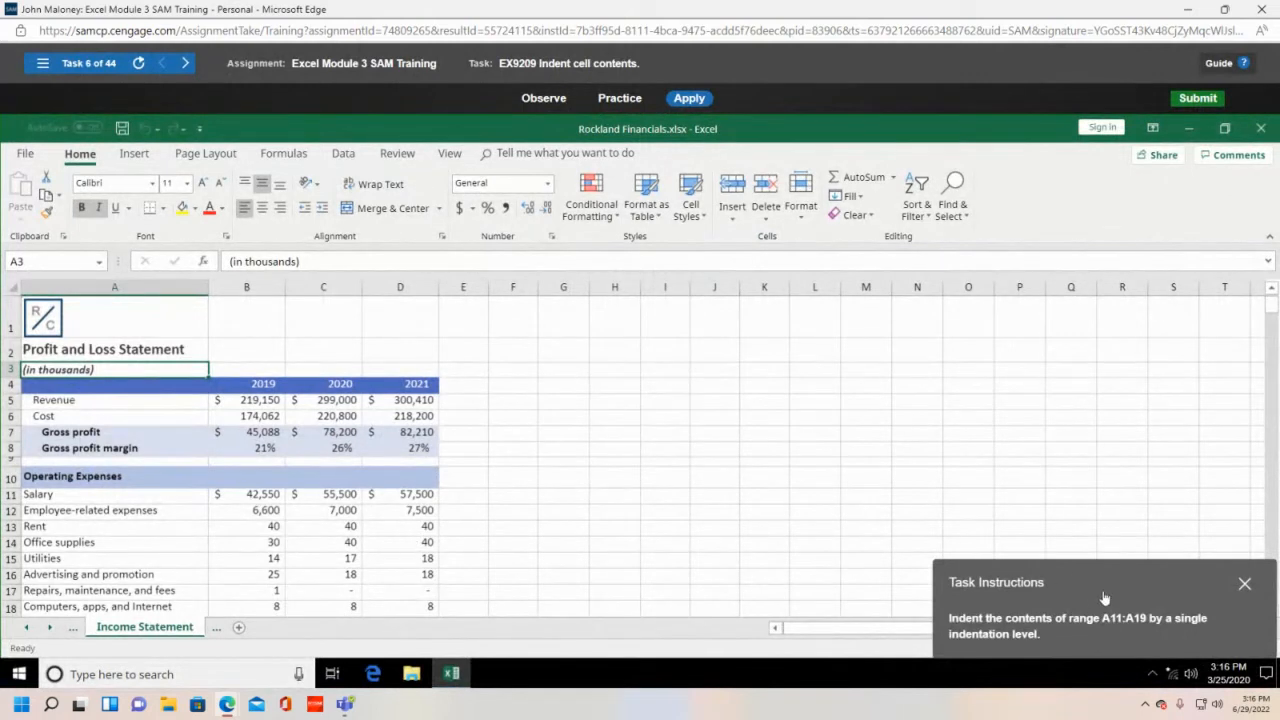
# - Select the expense labels A11:A19 and apply Increase Indent once
pyautogui.moveTo(1105, 594); pyautogui.dragTo(719, 438)
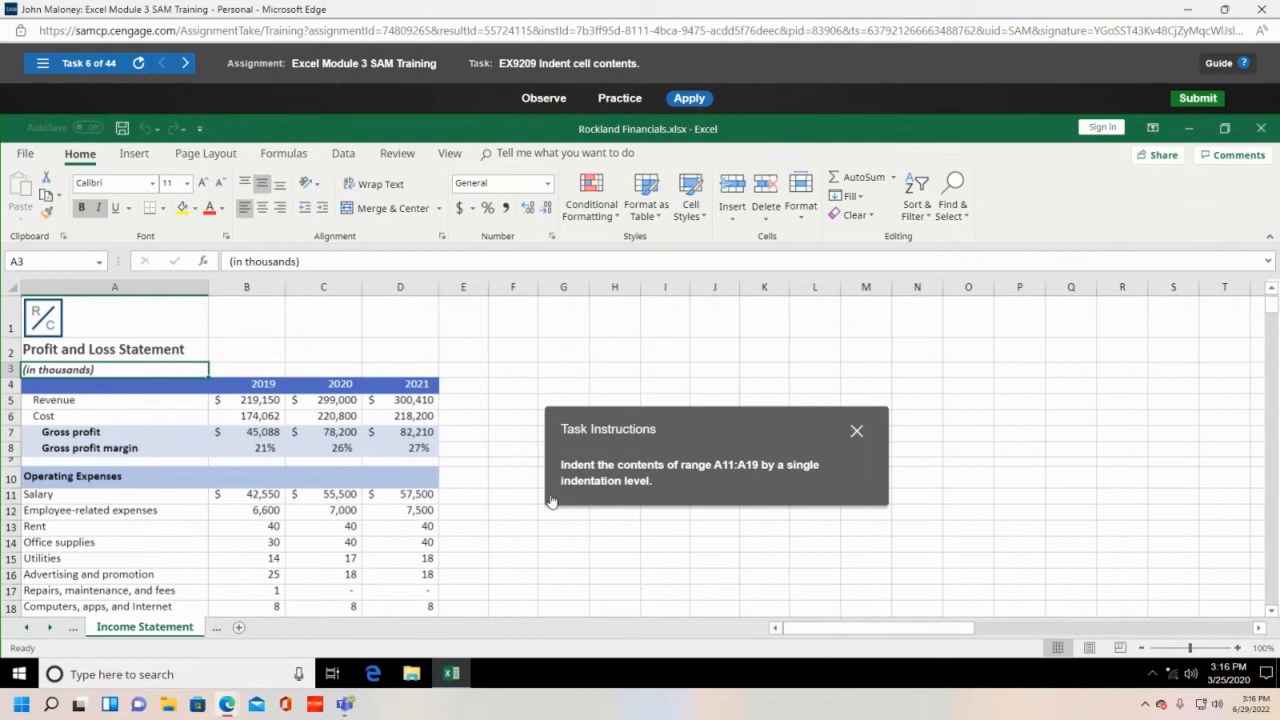
pyautogui.scroll(-1, 377, 596)
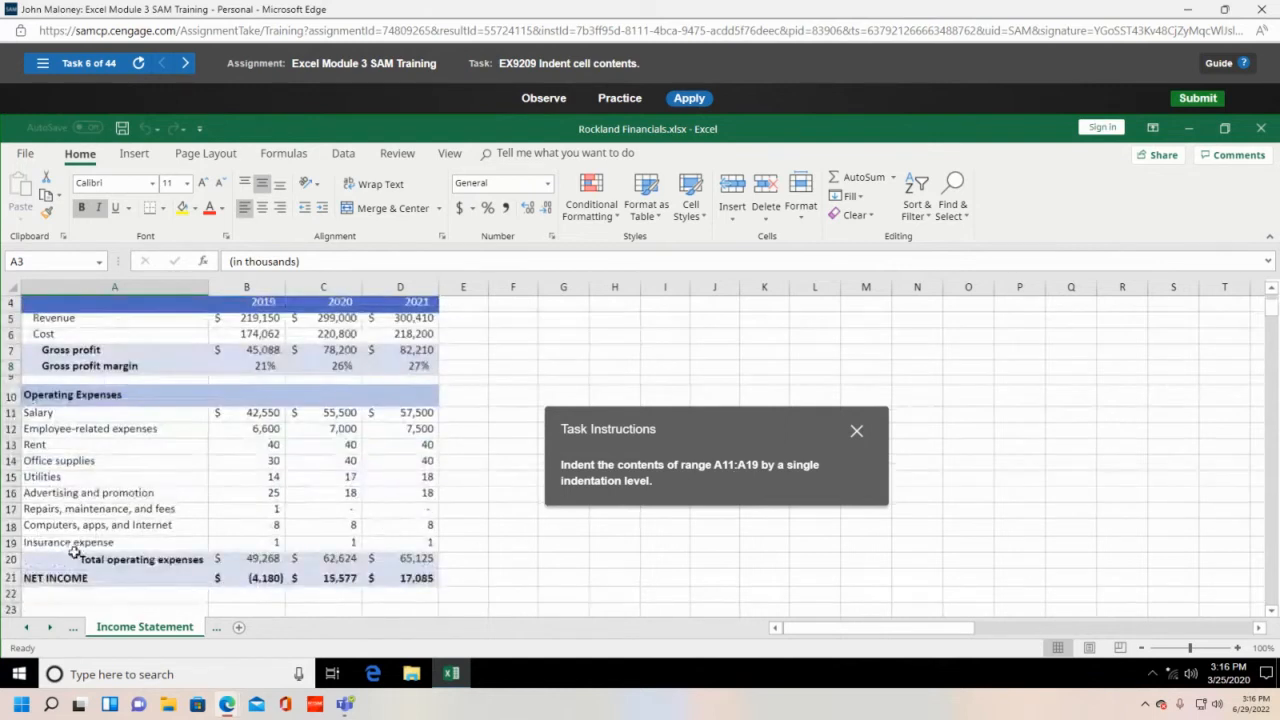
pyautogui.moveTo(33, 415); pyautogui.dragTo(49, 546)
pyautogui.click(57, 415)
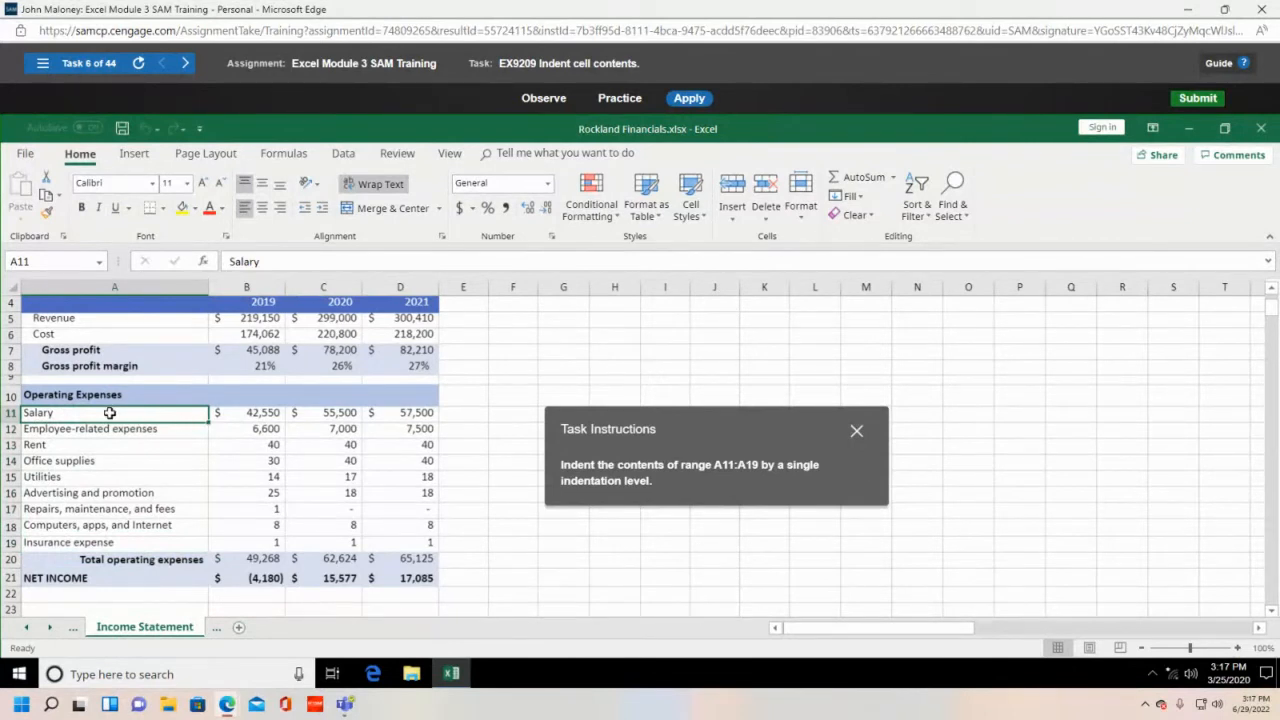
pyautogui.moveTo(110, 413); pyautogui.dragTo(111, 541)
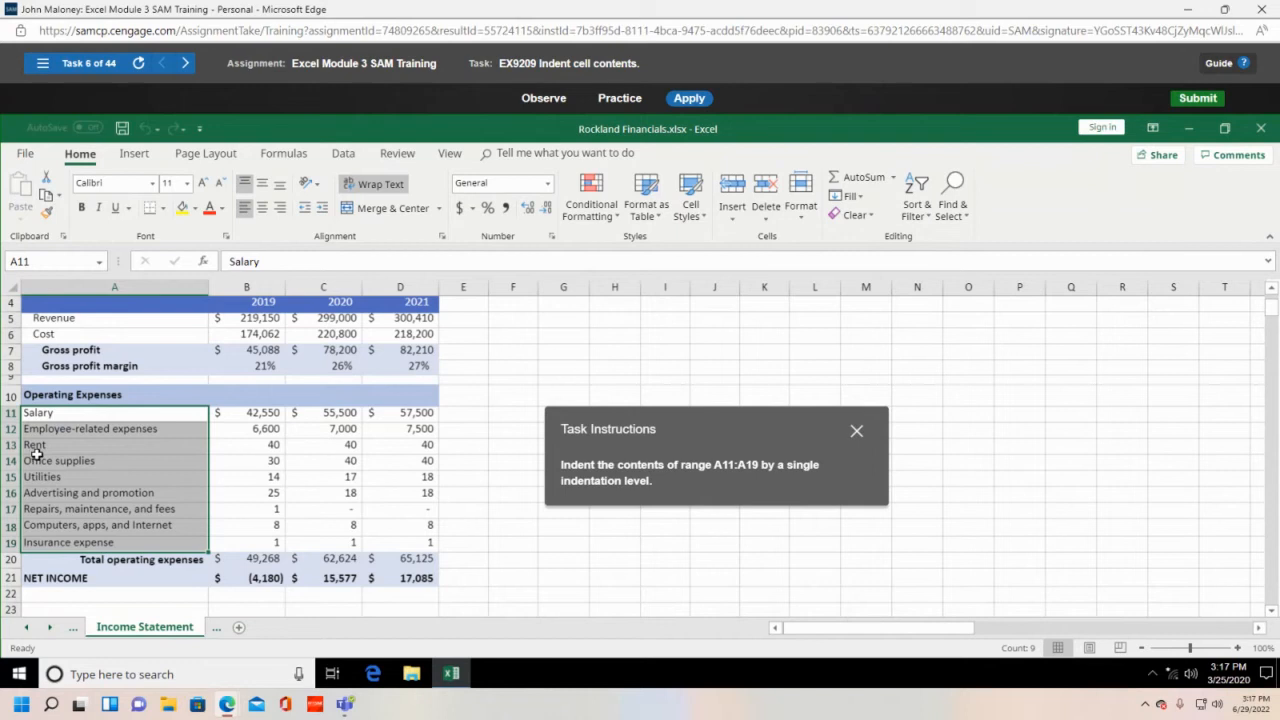
pyautogui.click(321, 208)
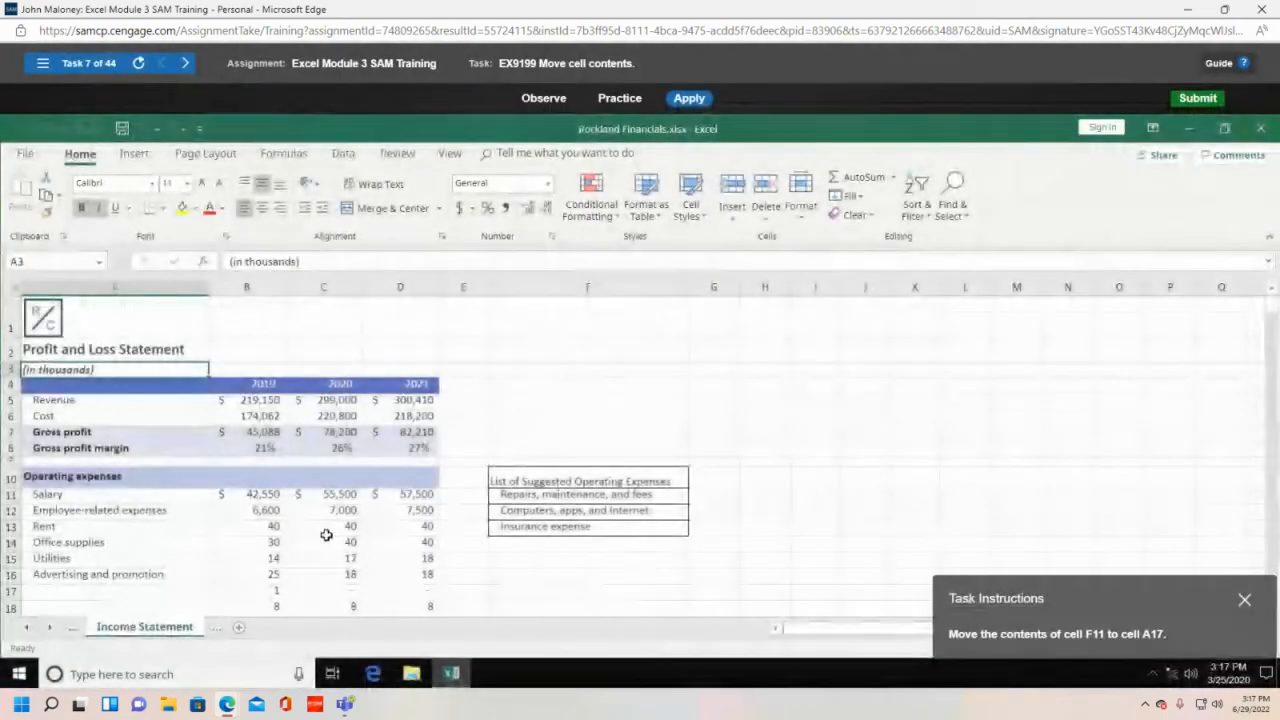
# - Cut 'Repairs, maintenance, and fees' from cell F11 and paste it into cell A17
pyautogui.moveTo(1173, 600); pyautogui.dragTo(778, 364)
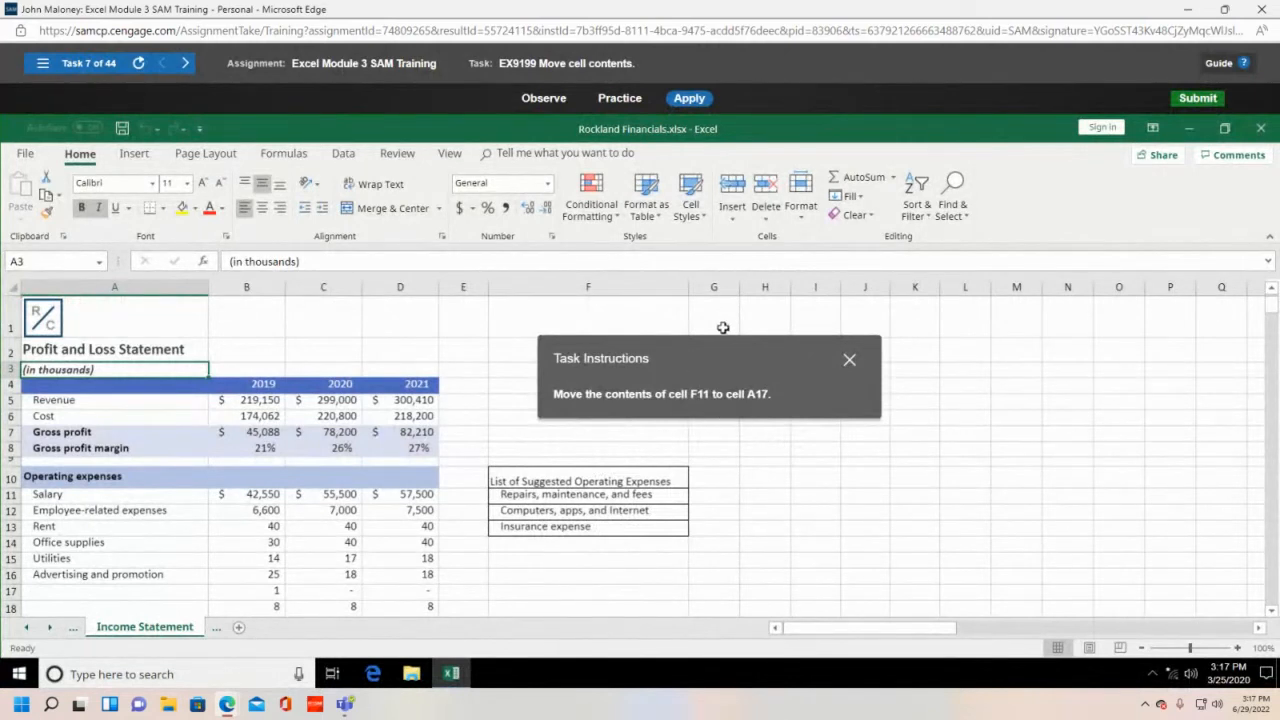
pyautogui.moveTo(710, 353); pyautogui.dragTo(1012, 345)
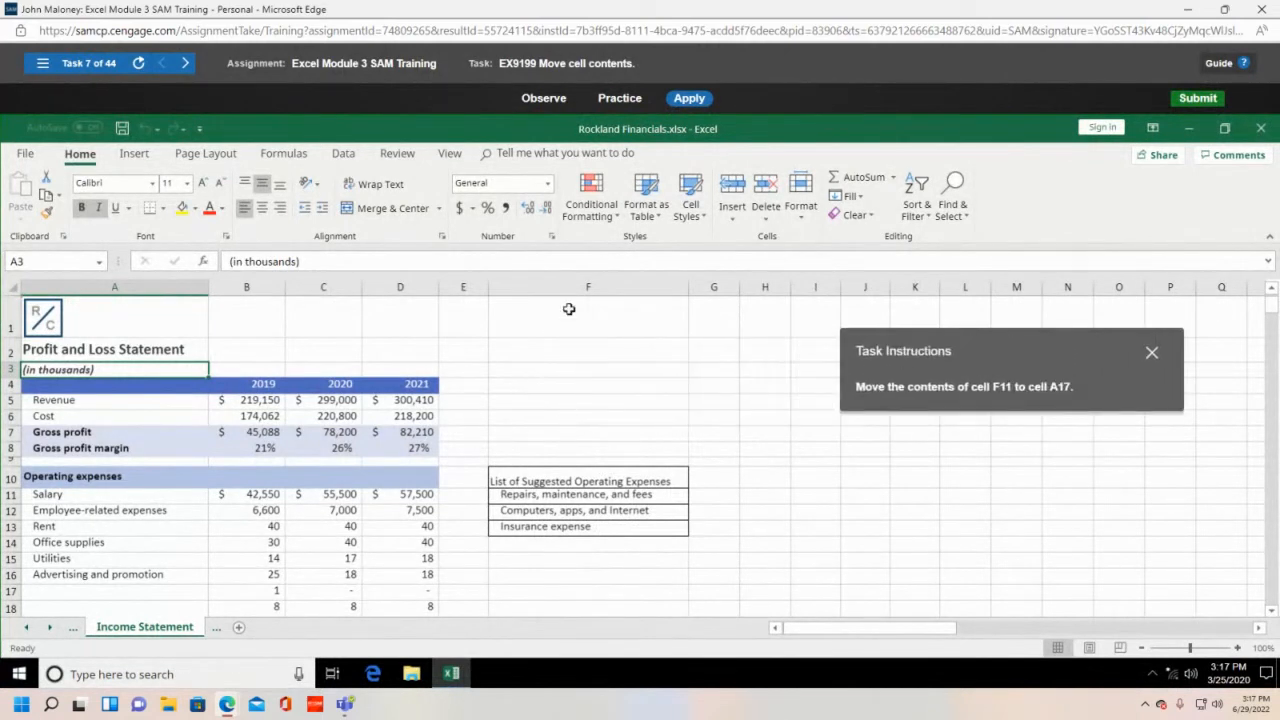
pyautogui.click(558, 496)
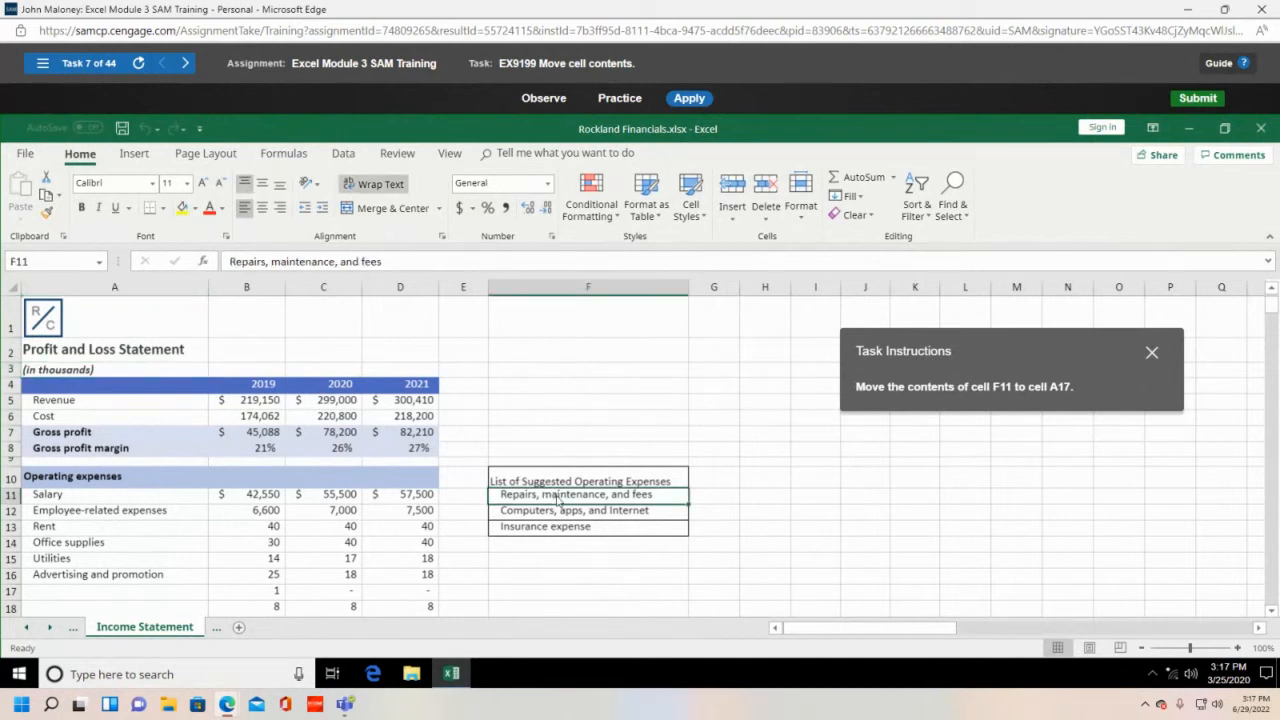
pyautogui.hotkey('ctrl', 'x')
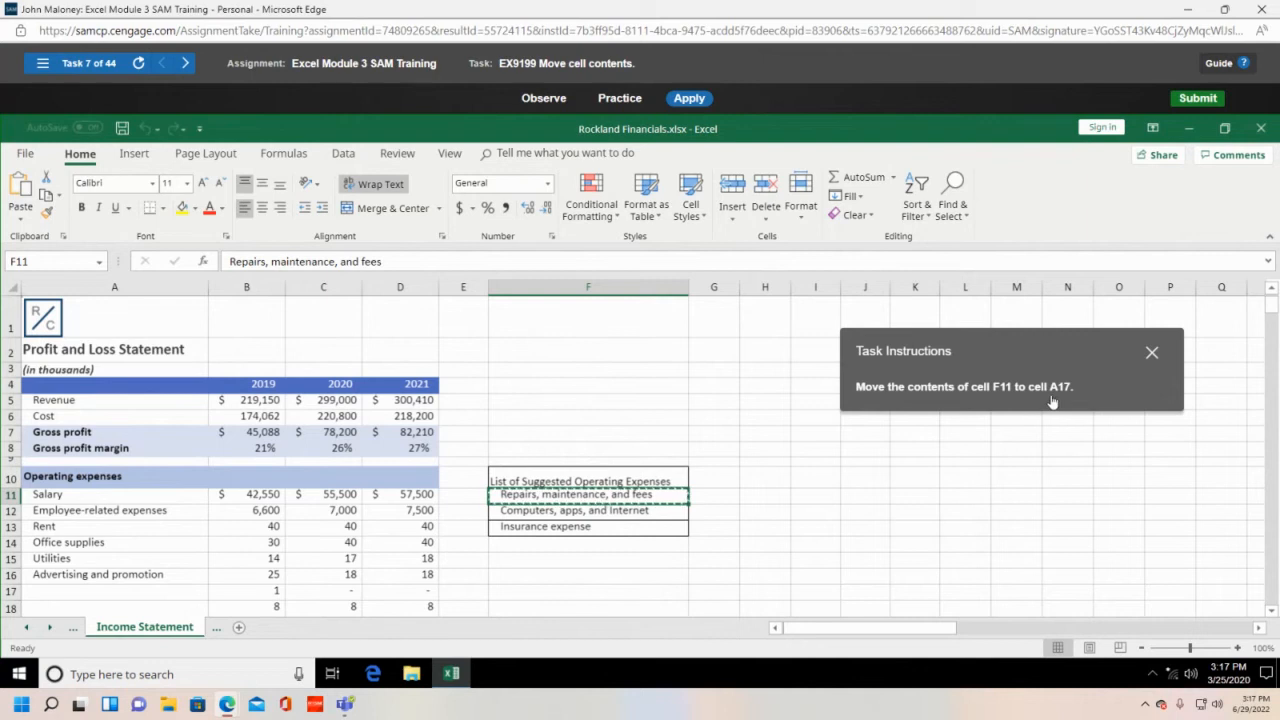
pyautogui.click(76, 593)
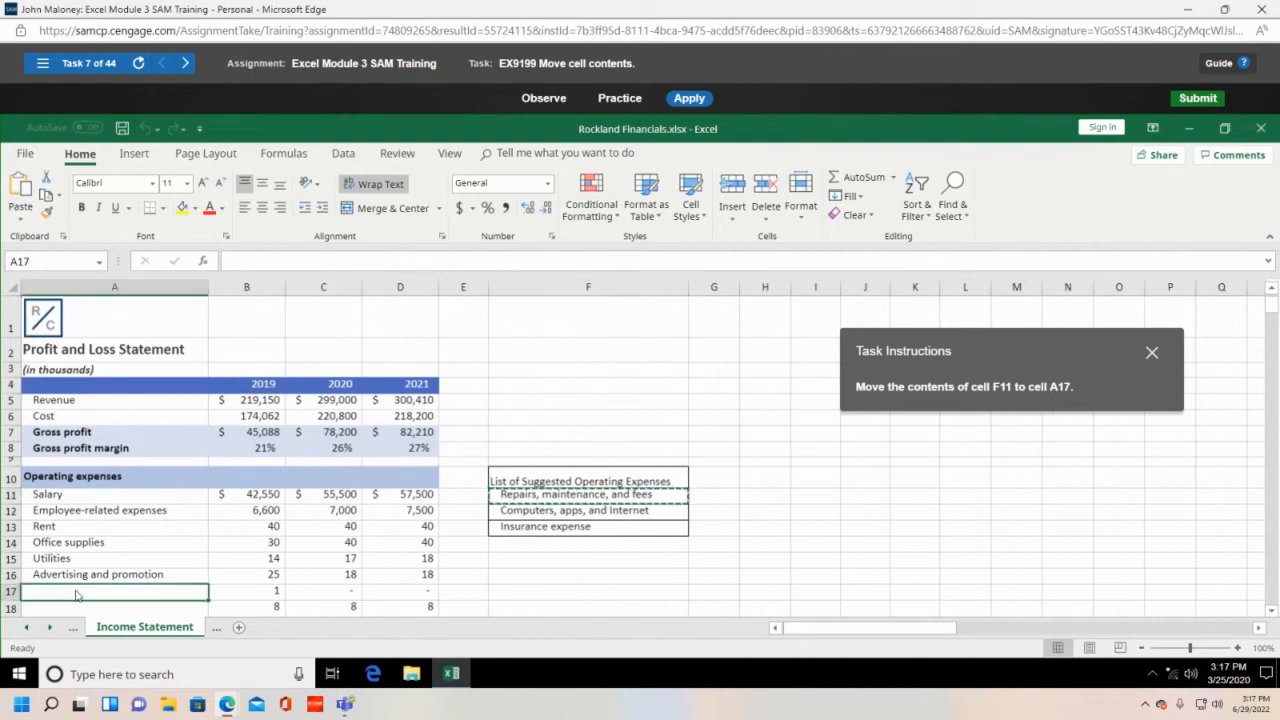
pyautogui.hotkey('ctrl', 'v')
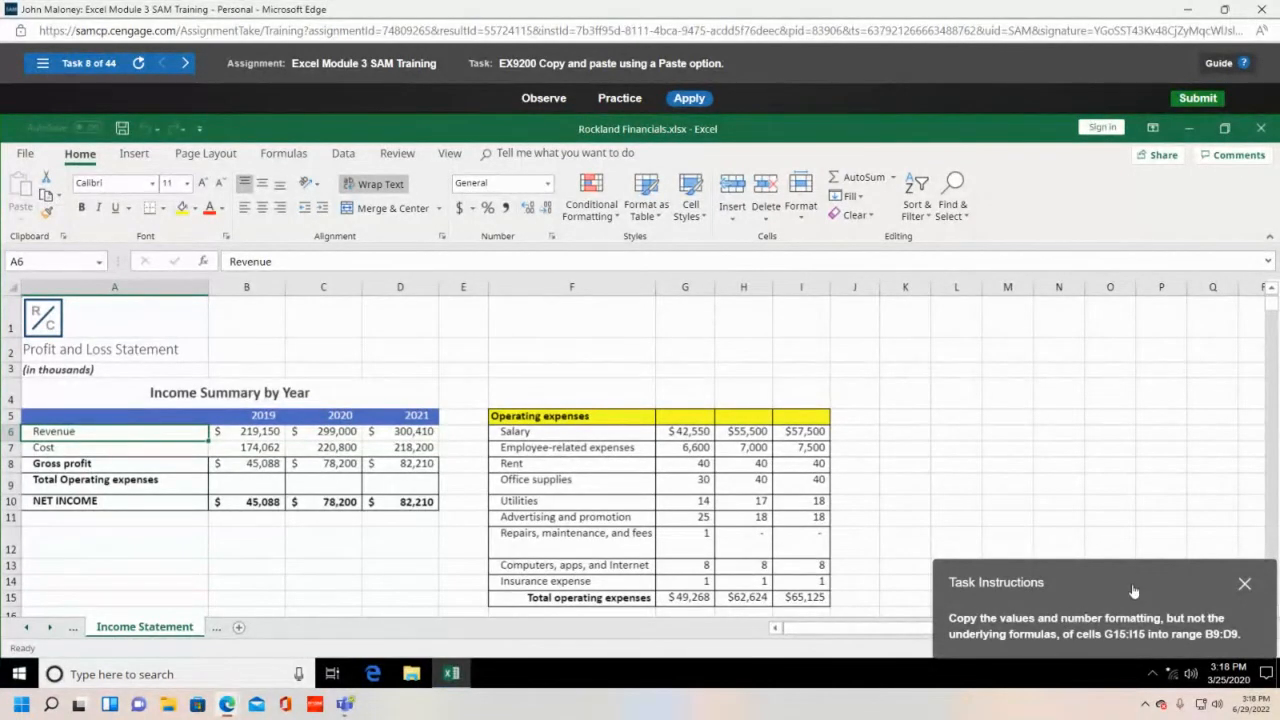
# - Copy the G15:I15 totals and paste them into B9:D9 as Values & Number Formatting
pyautogui.moveTo(1133, 587); pyautogui.dragTo(1045, 393)
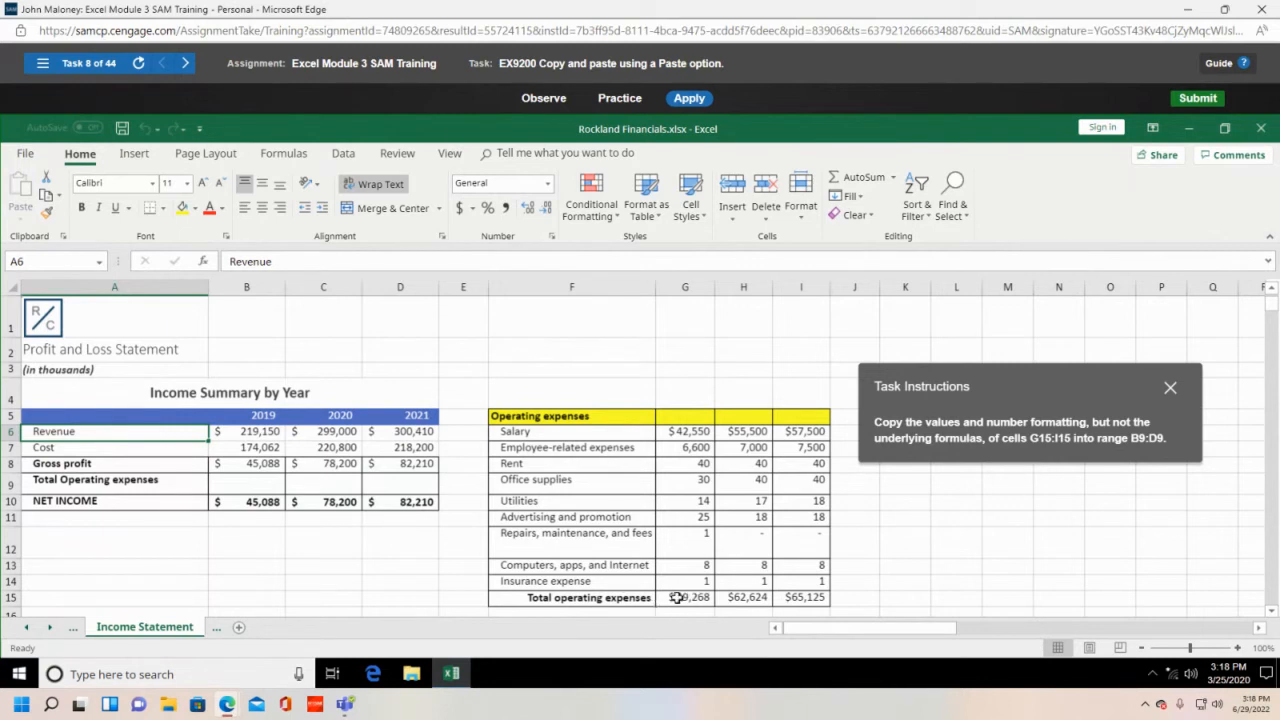
pyautogui.moveTo(676, 597); pyautogui.dragTo(787, 600)
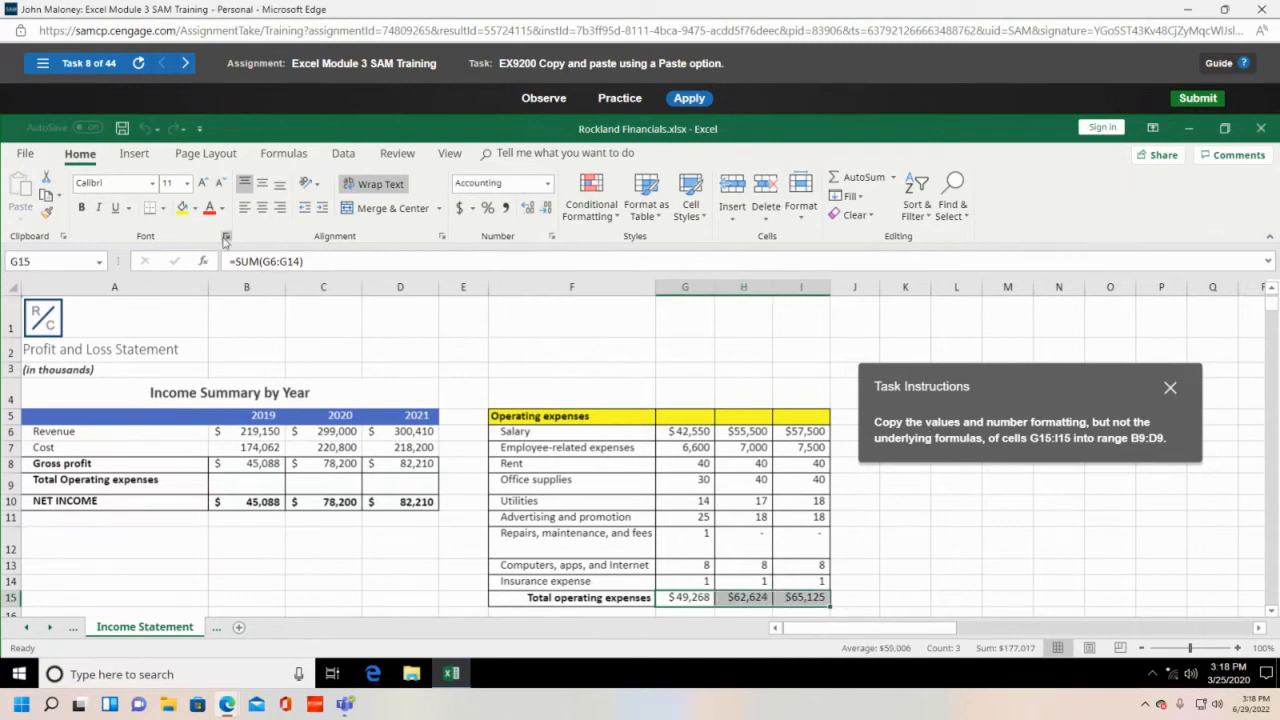
pyautogui.click(46, 197)
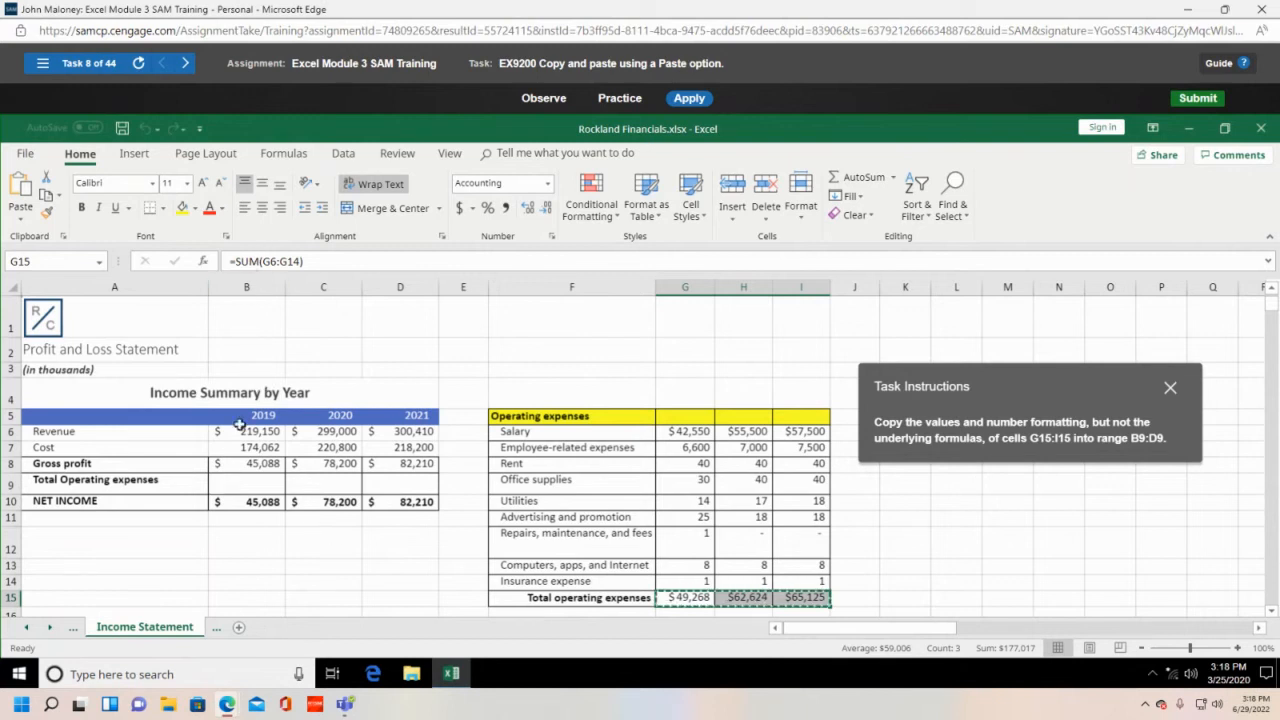
pyautogui.click(241, 482)
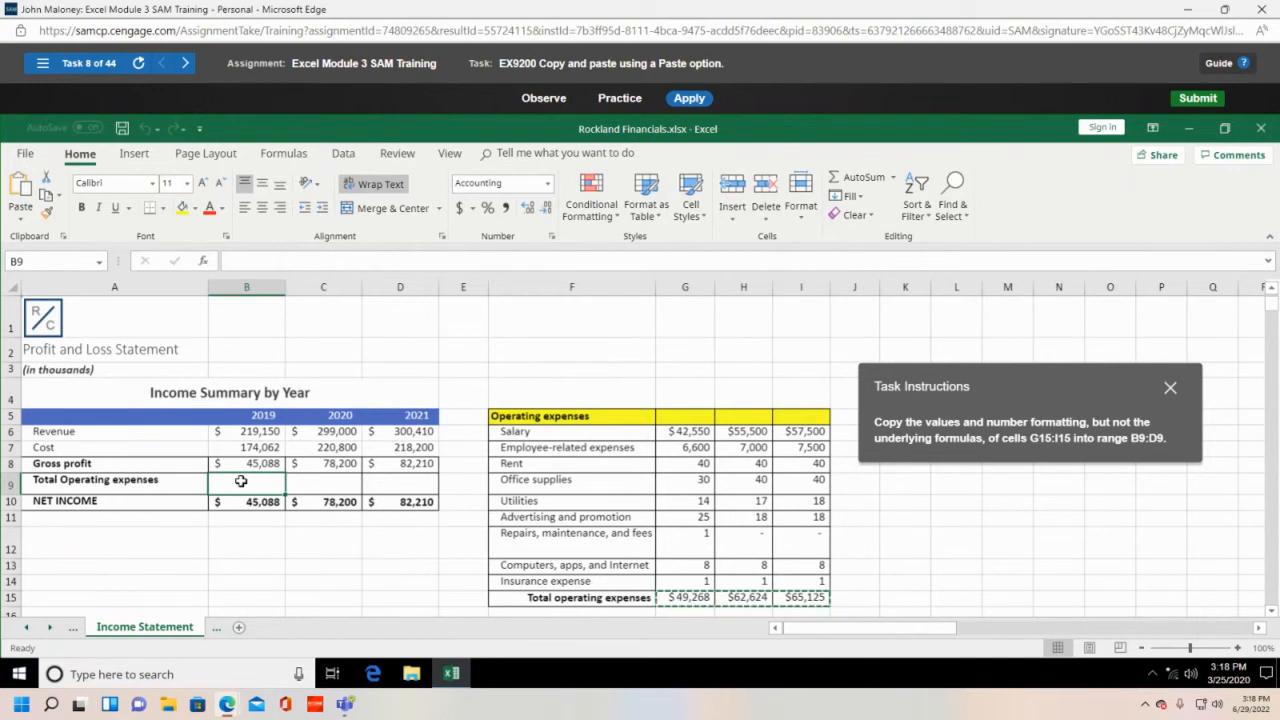
pyautogui.moveTo(241, 482); pyautogui.dragTo(380, 483)
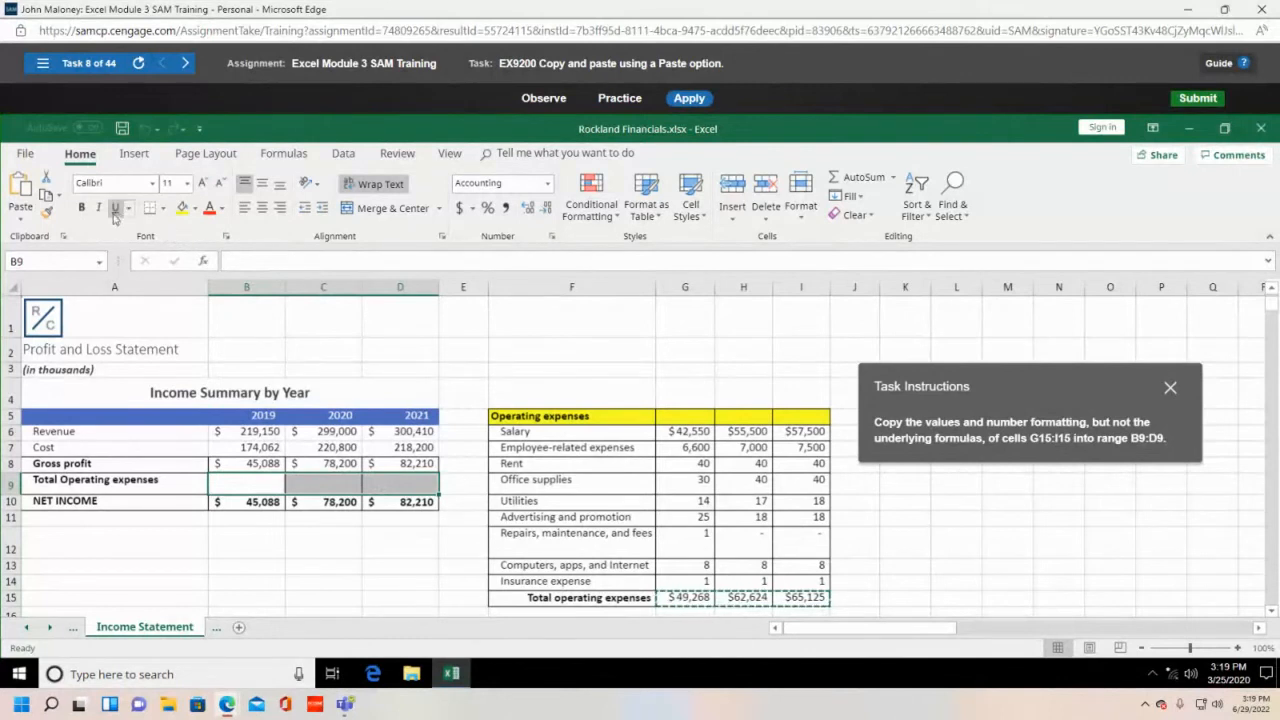
pyautogui.click(59, 195)
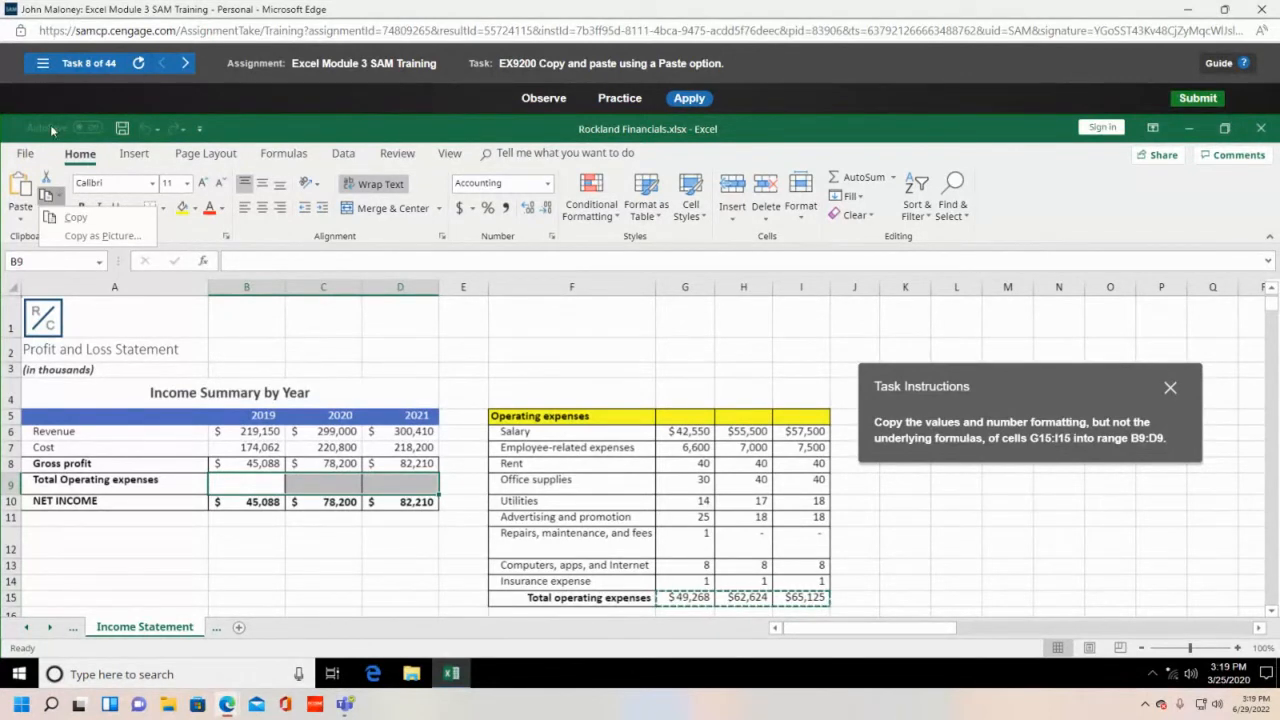
pyautogui.click(328, 121)
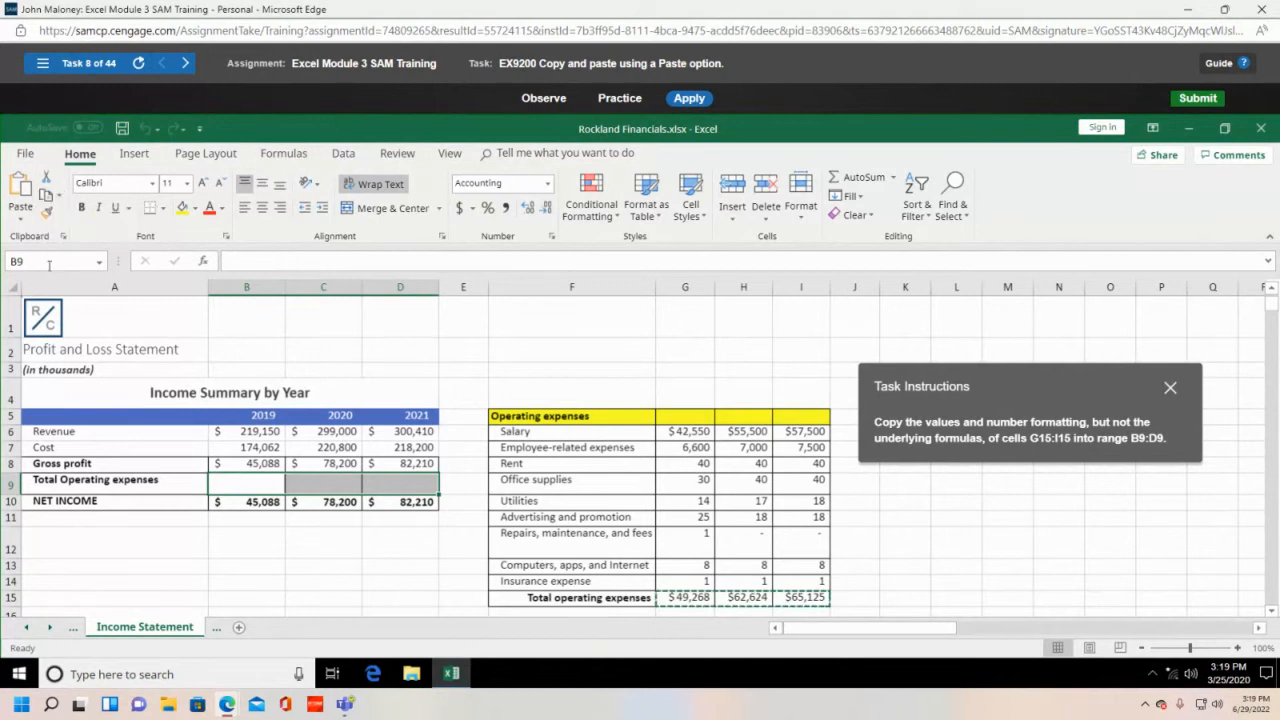
pyautogui.click(22, 220)
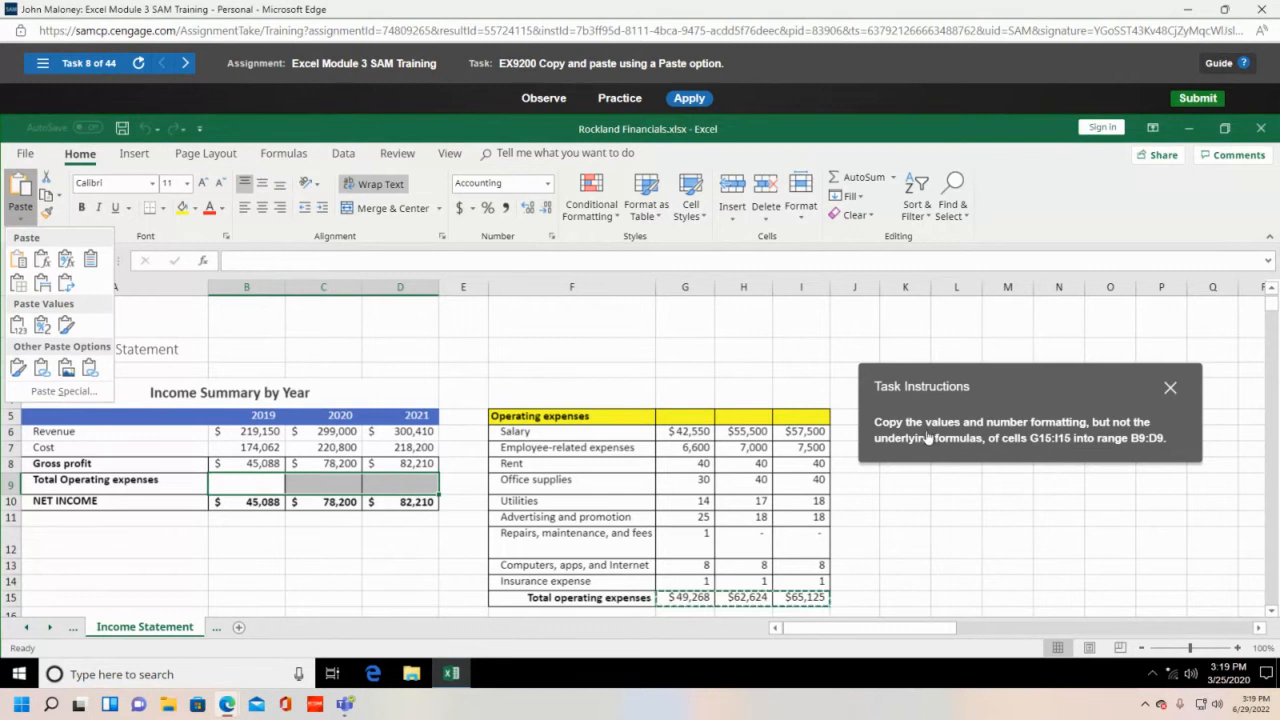
pyautogui.click(42, 326)
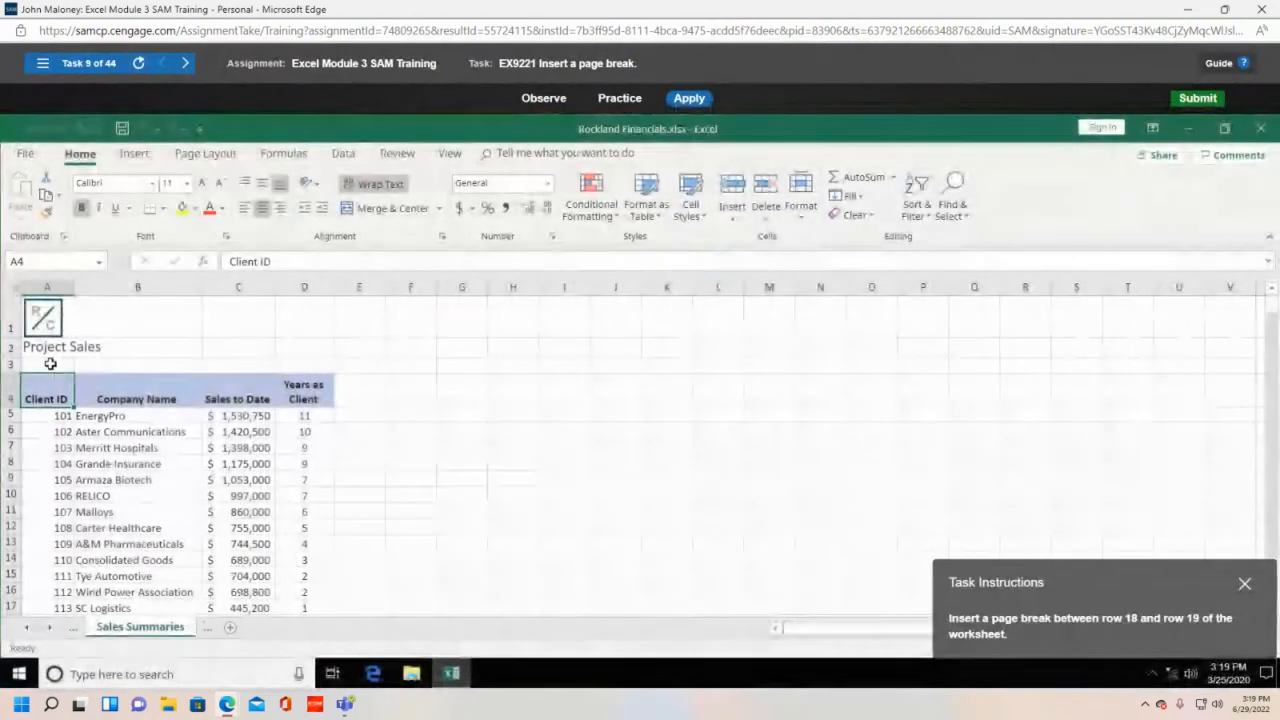
# - Close the Module 3 SAM window and activity, then open Excel Module 4 SAM Training from the course list
pyautogui.click(1262, 9)
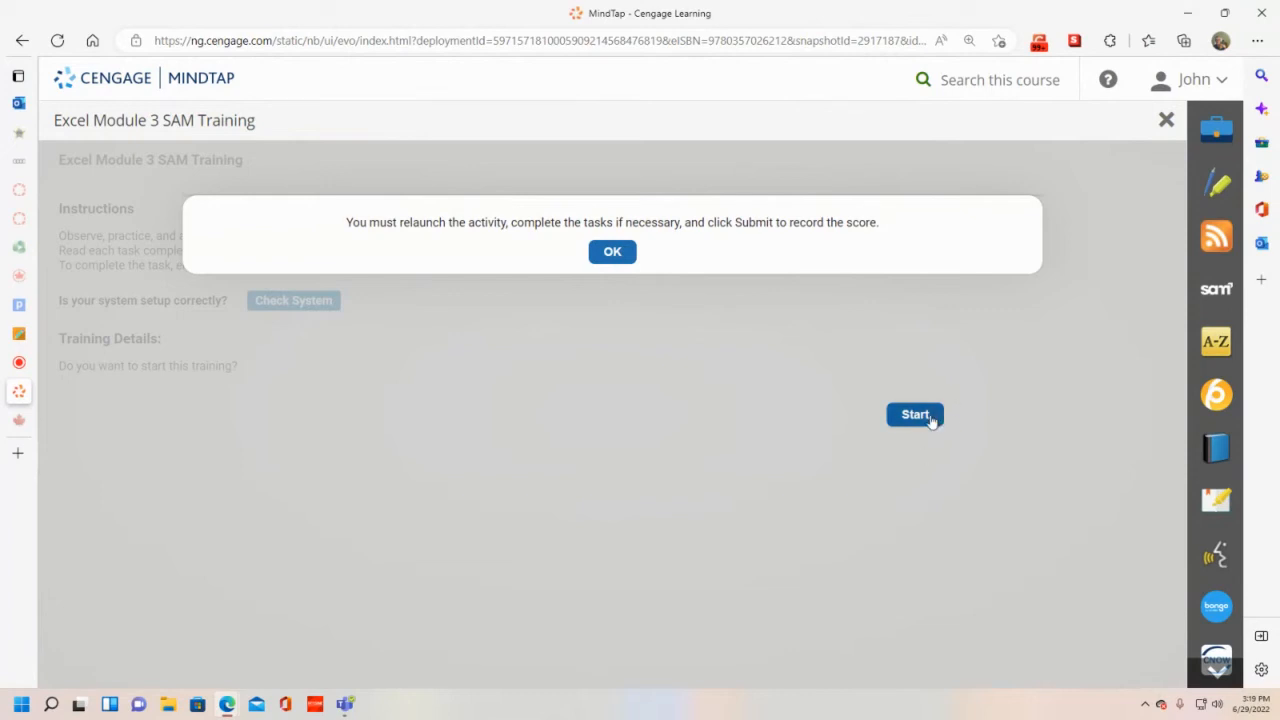
pyautogui.click(1166, 120)
pyautogui.scroll(-3, 435, 549)
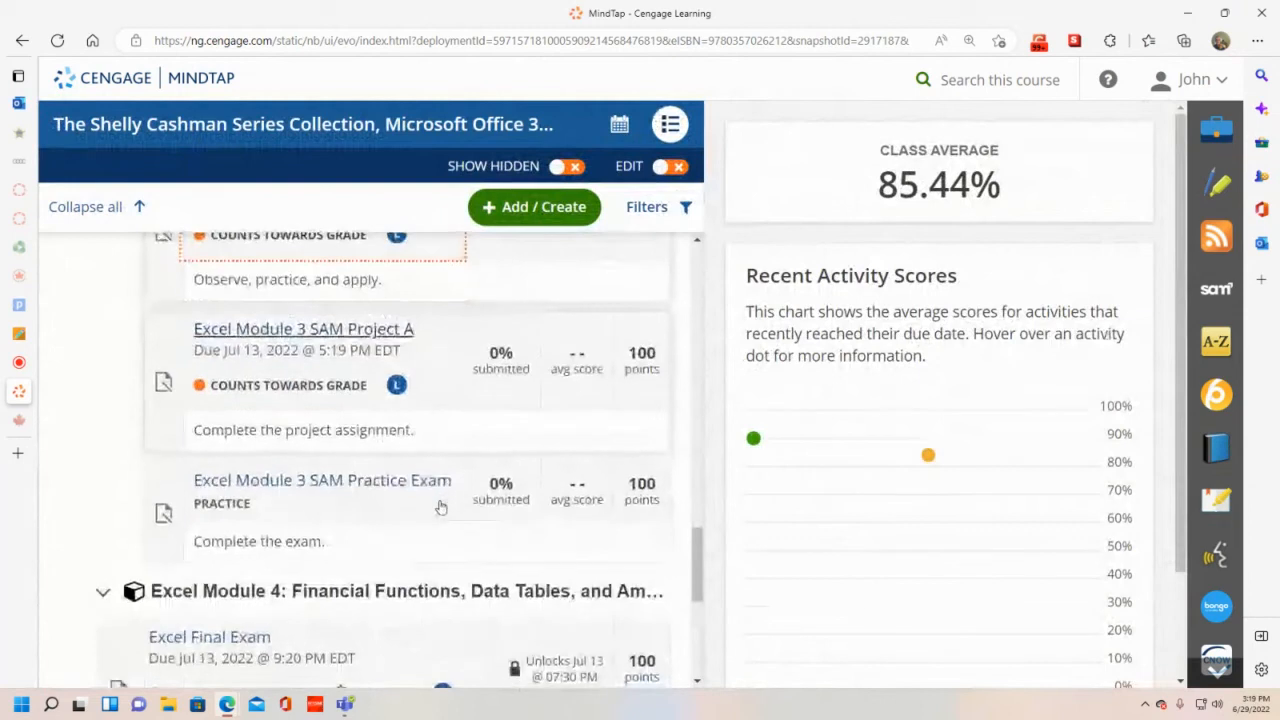
pyautogui.scroll(-2, 428, 509)
pyautogui.click(409, 456)
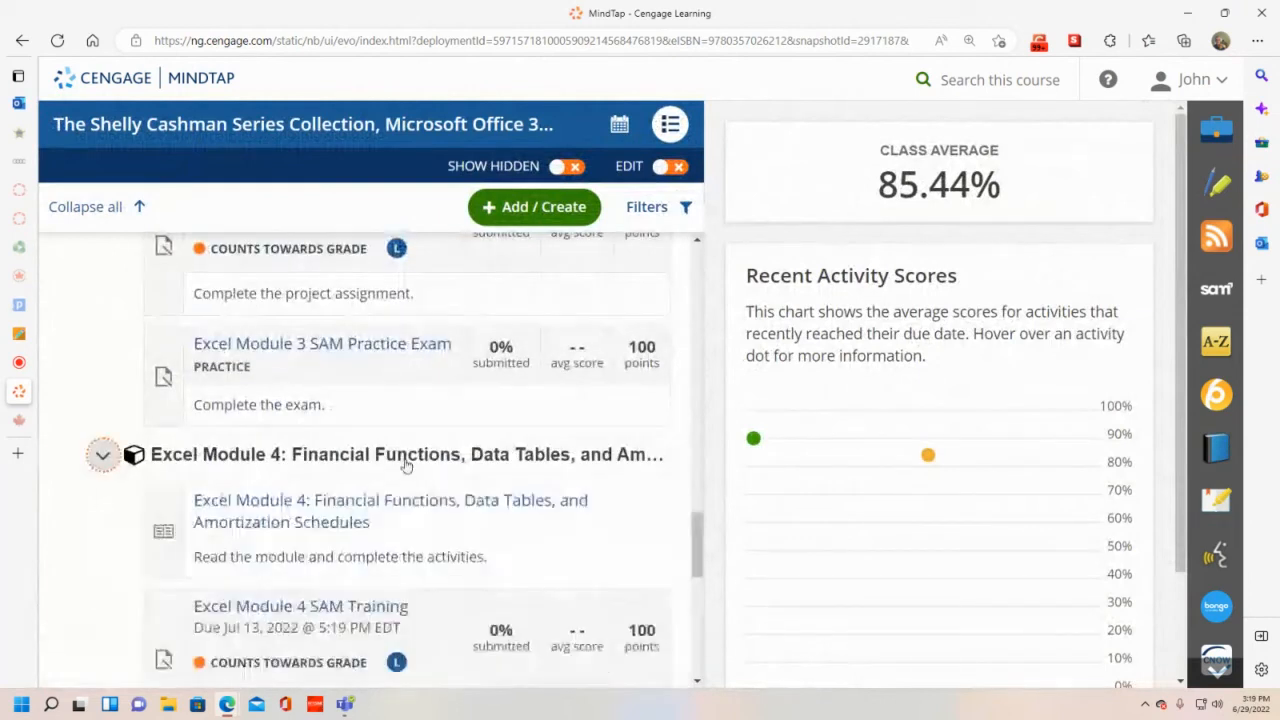
pyautogui.scroll(-1, 420, 480)
pyautogui.scroll(-1, 424, 495)
pyautogui.click(360, 469)
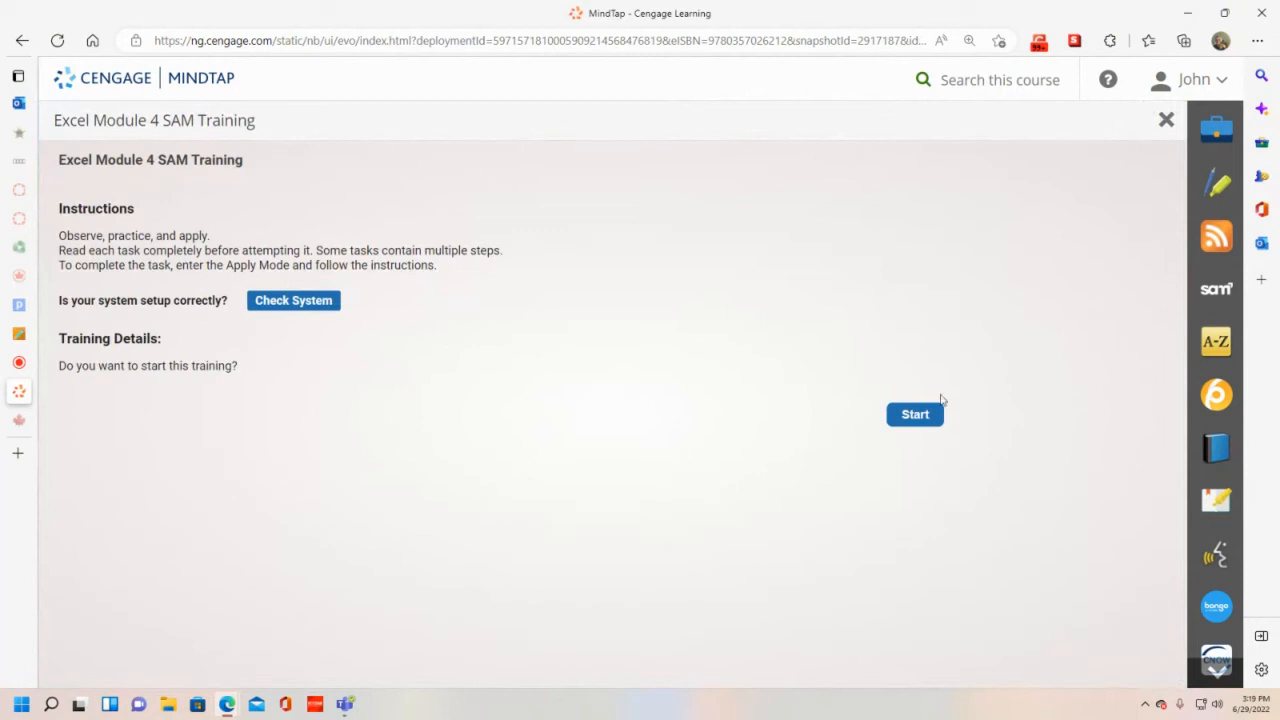
# - Start the Module 4 training to load Rockland Quarterly Sales.xlsx at Task 1
pyautogui.click(914, 414)
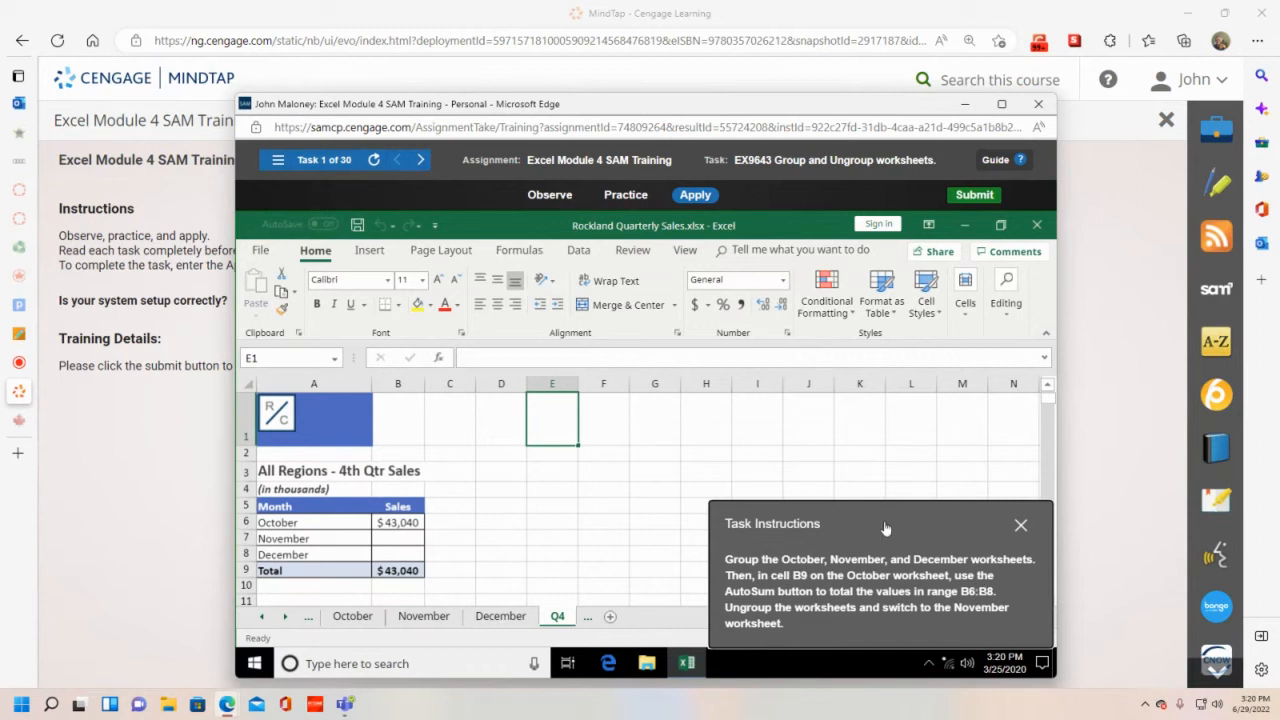
pyautogui.moveTo(876, 516); pyautogui.dragTo(780, 449)
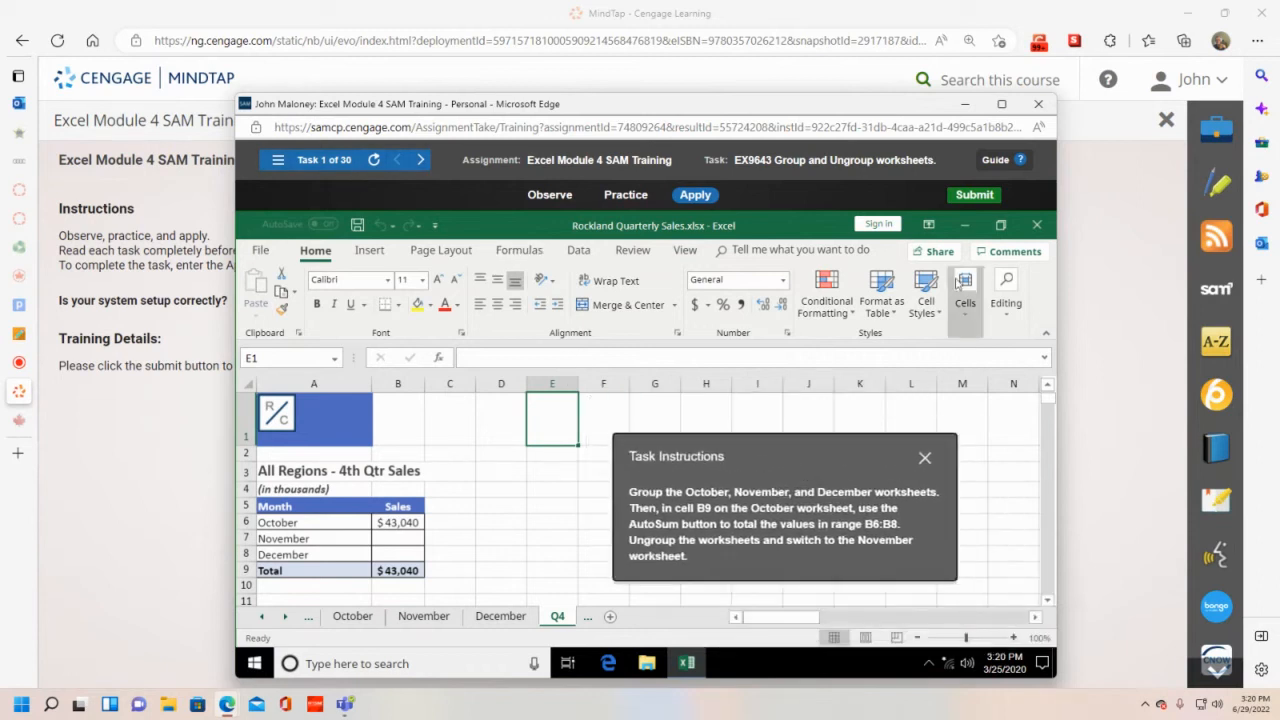
# - Maximize the SAM window and group the October, November, and December sheet tabs
pyautogui.click(1001, 104)
pyautogui.moveTo(1094, 531); pyautogui.dragTo(705, 334)
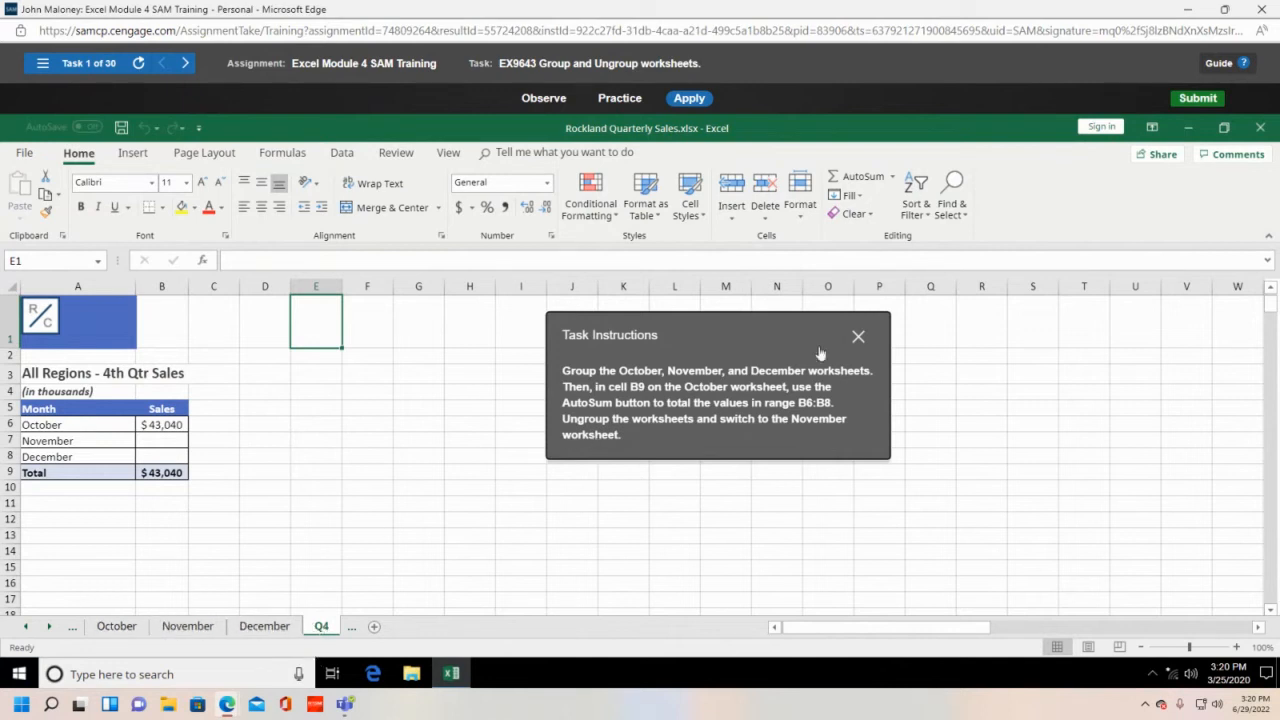
pyautogui.click(124, 631)
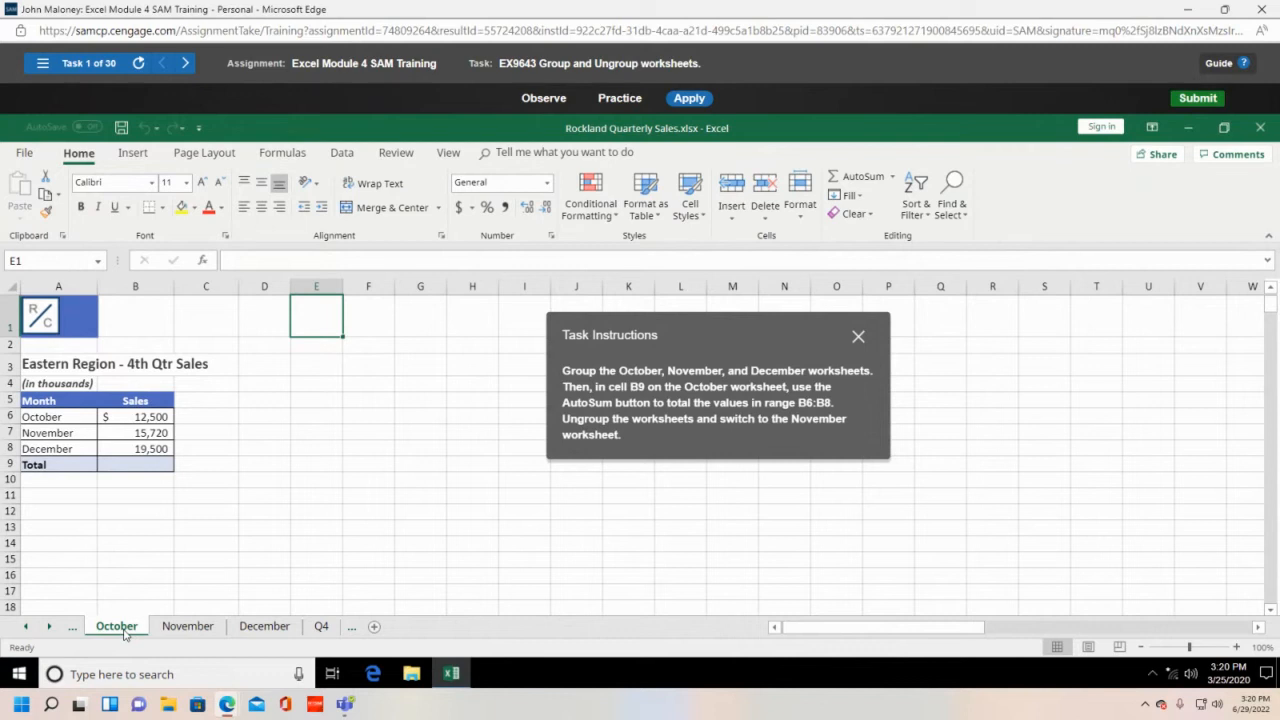
pyautogui.keyDown('shift'); pyautogui.click(200, 627); pyautogui.keyUp('shift')
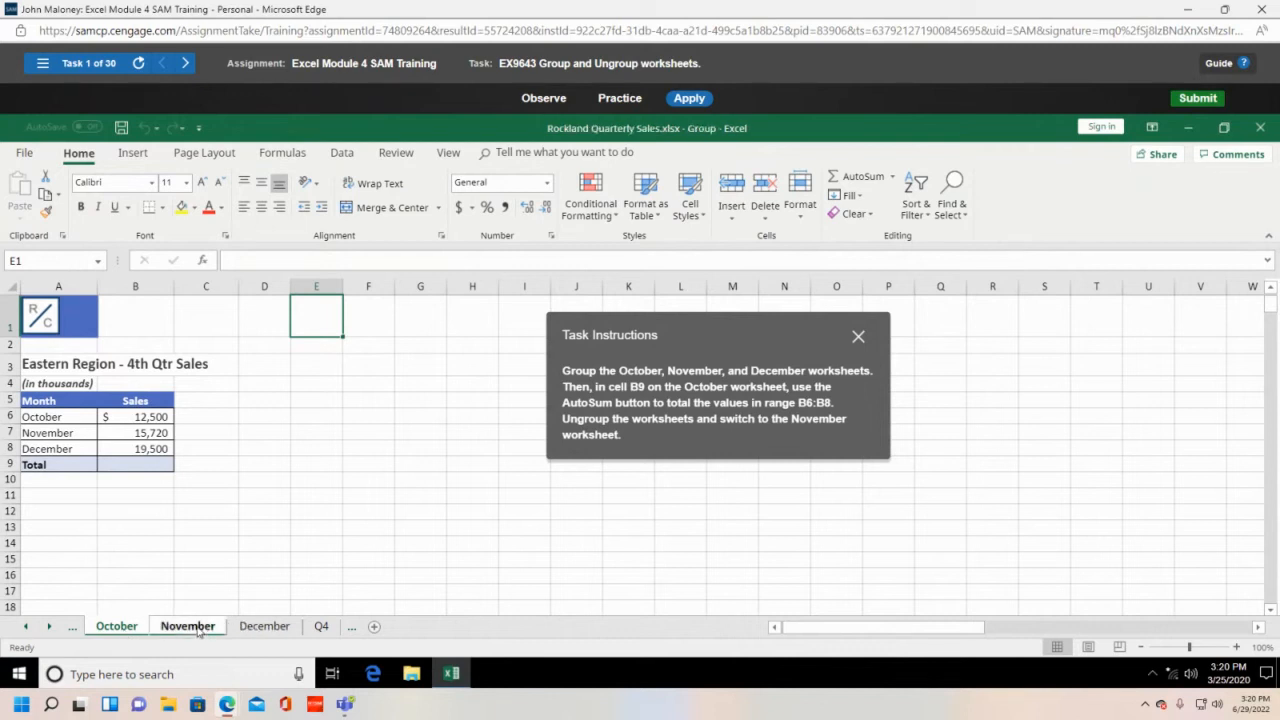
pyautogui.keyDown('shift'); pyautogui.click(250, 628); pyautogui.keyUp('shift')
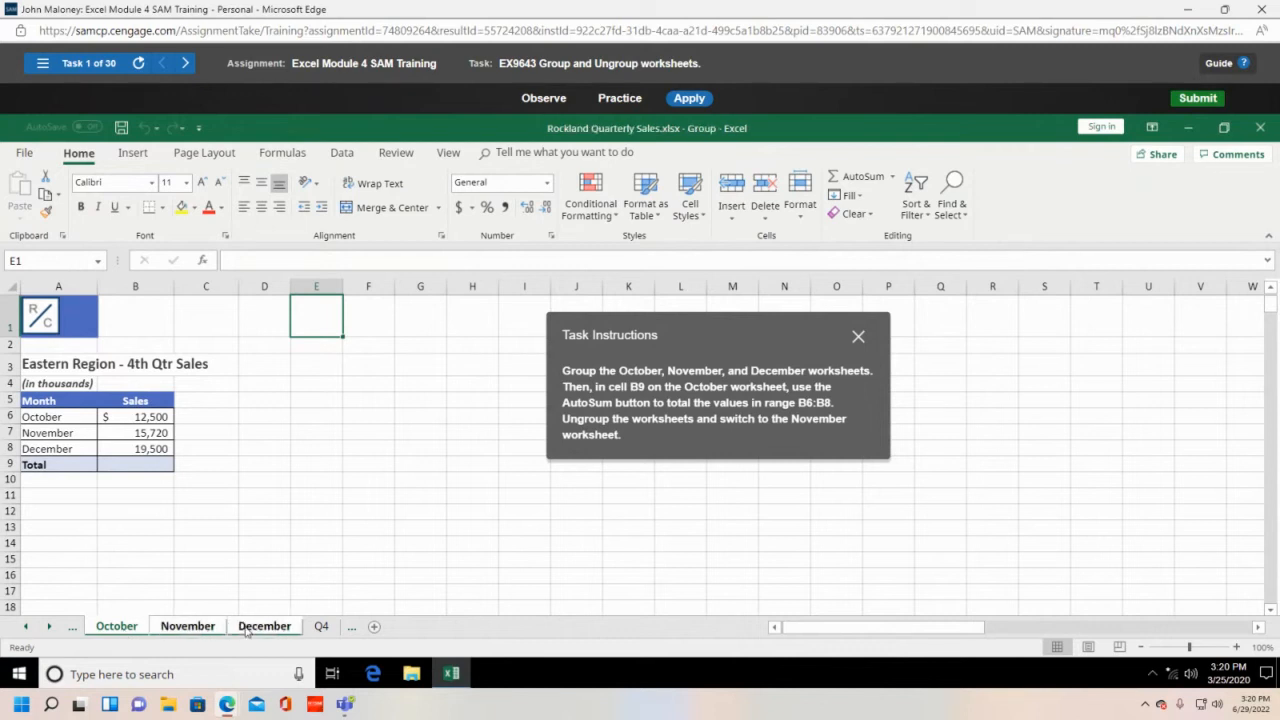
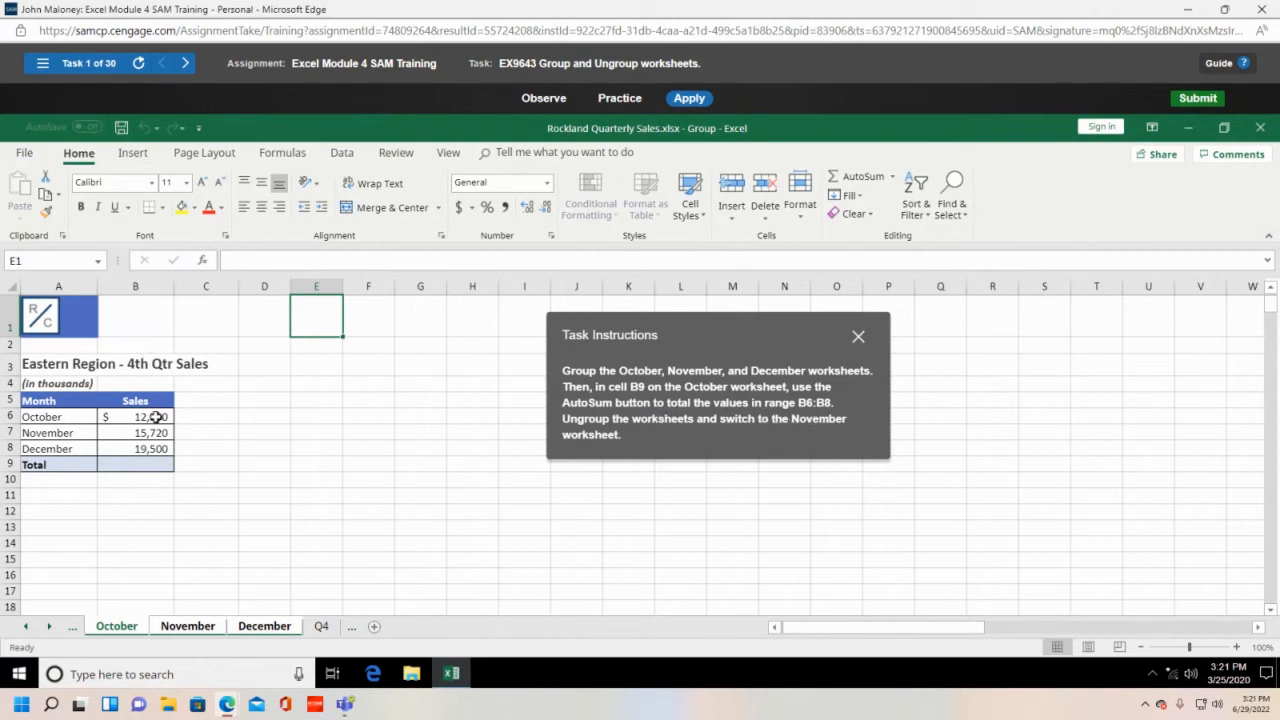
# - Total October sales in B9 with AutoSum ($47,720), then ungroup the sheets
pyautogui.click(145, 466)
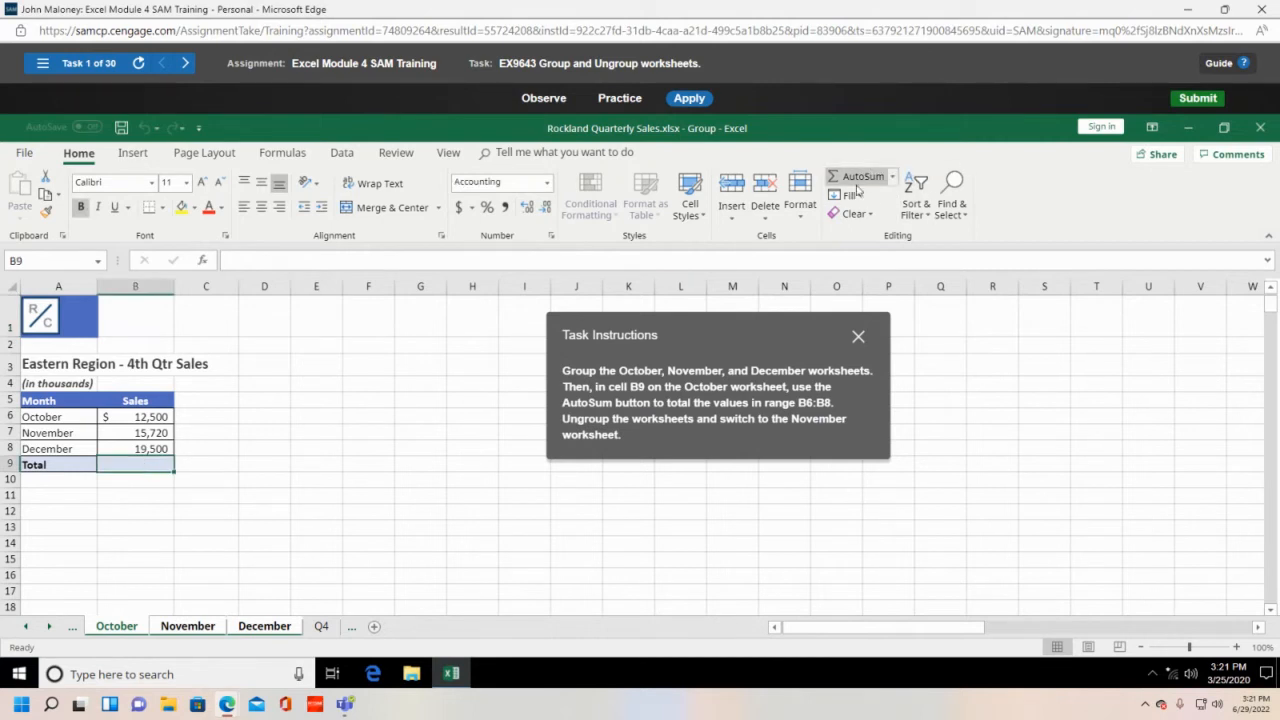
pyautogui.click(893, 177)
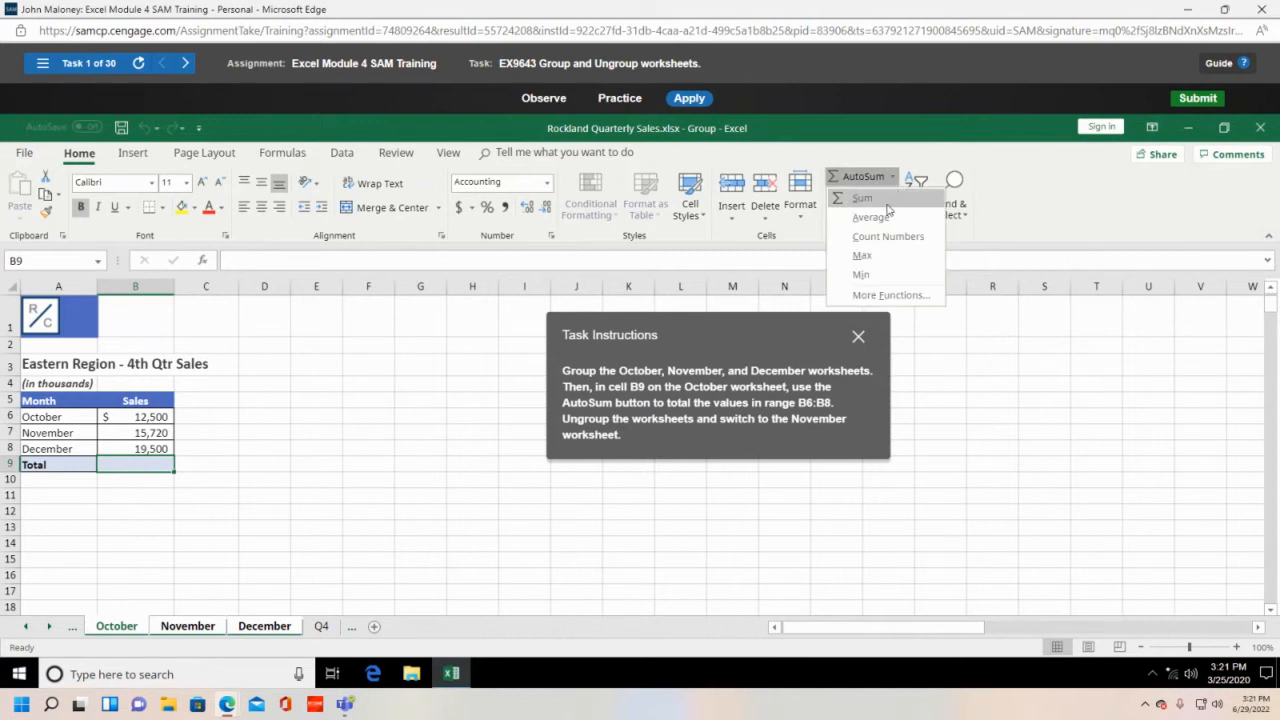
pyautogui.click(866, 199)
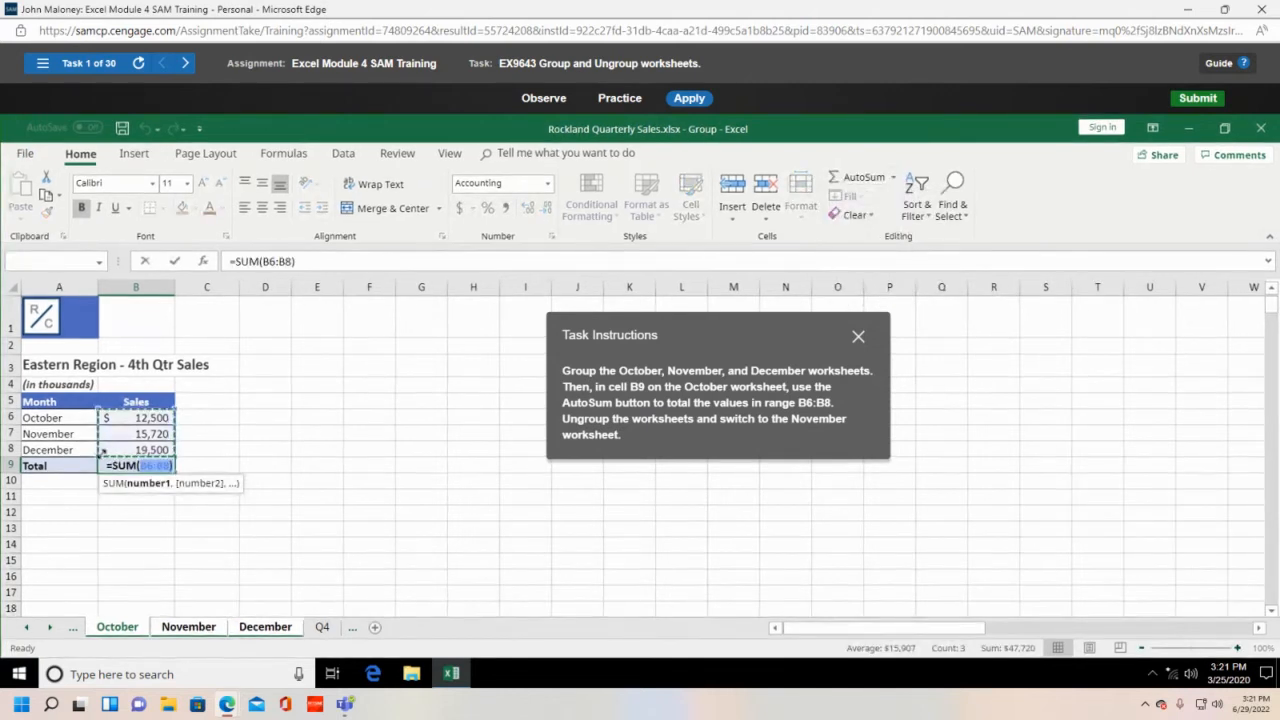
pyautogui.press('Return')
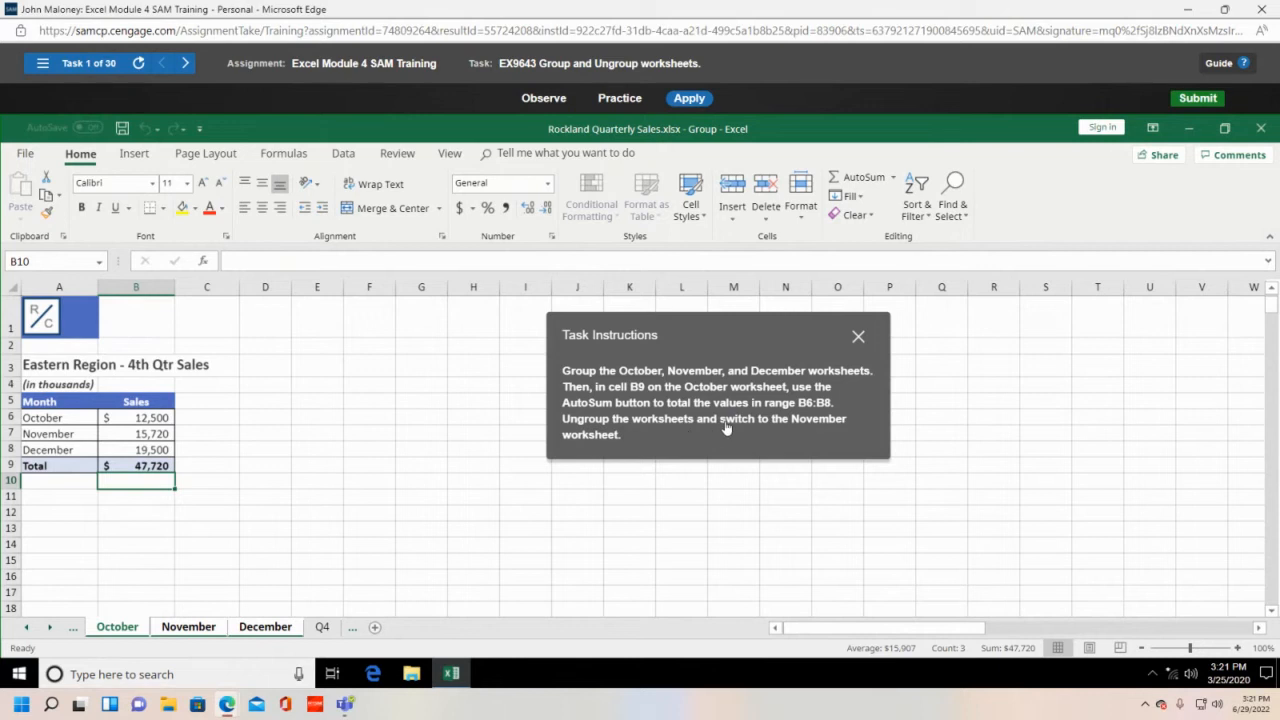
pyautogui.rightClick(186, 632)
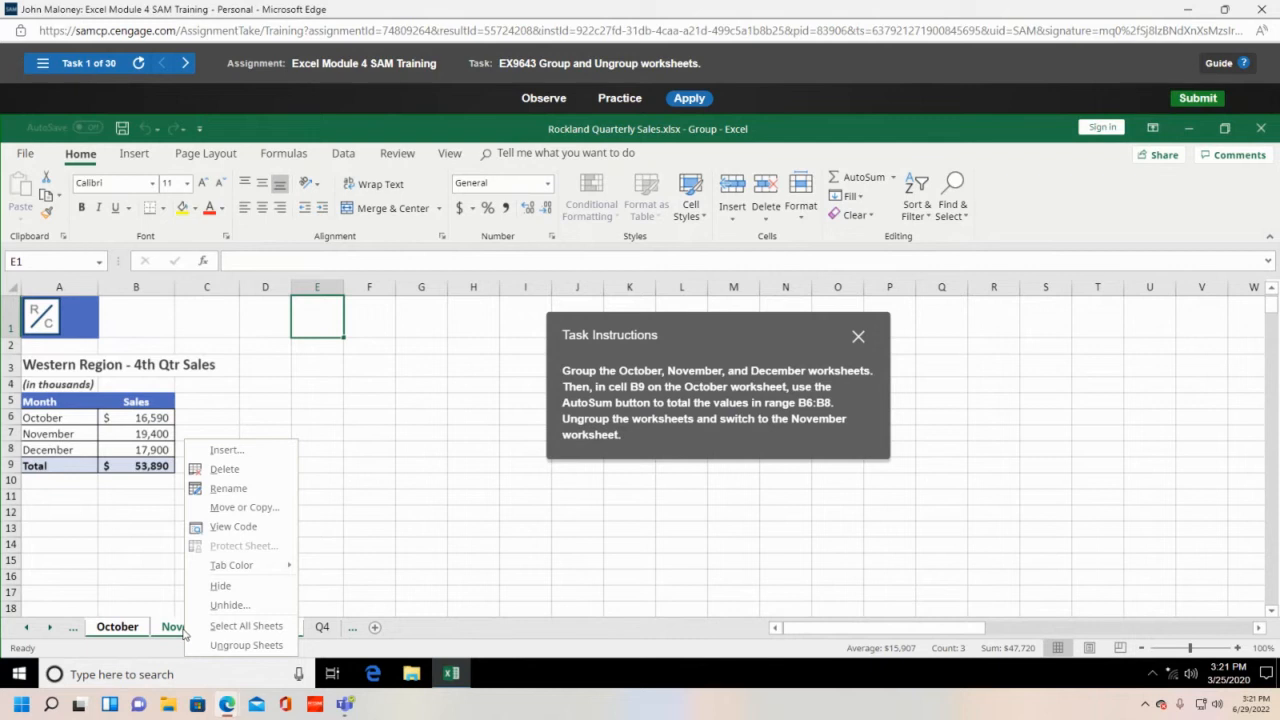
pyautogui.click(243, 646)
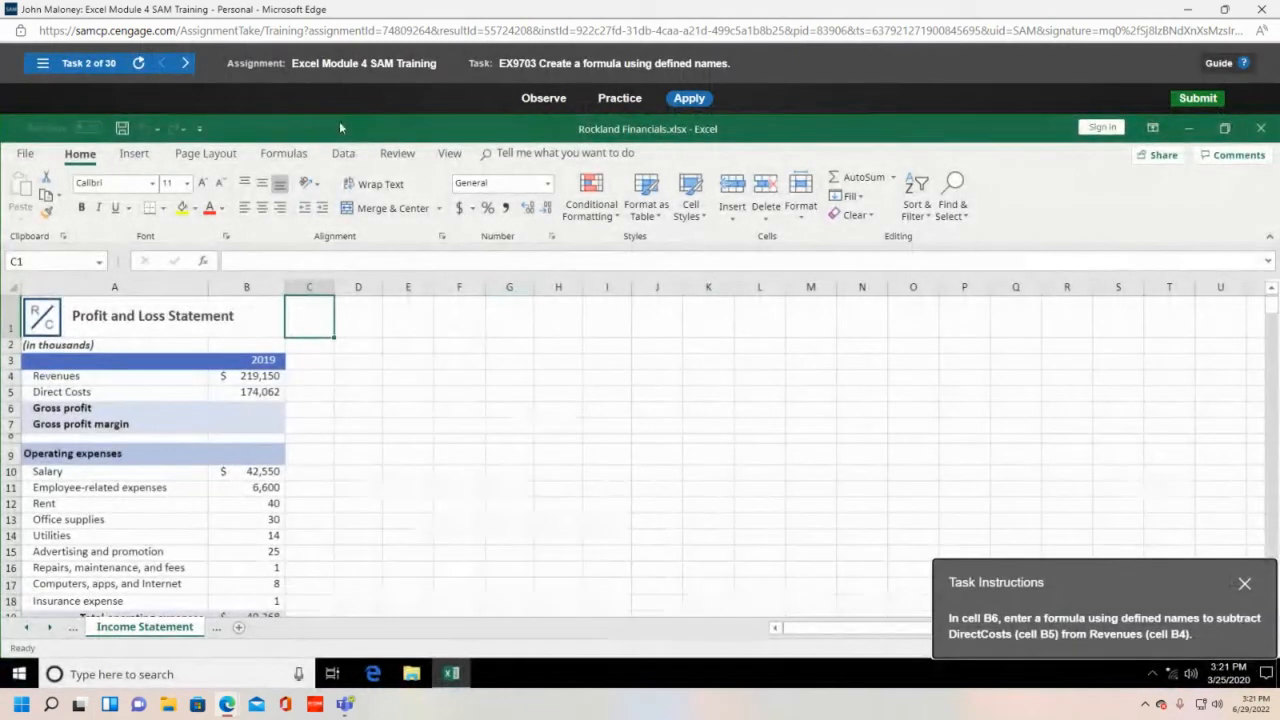
# - Select B6 for Gross profit and check the Formulas tab's Define Name options
pyautogui.moveTo(1112, 588); pyautogui.dragTo(526, 328)
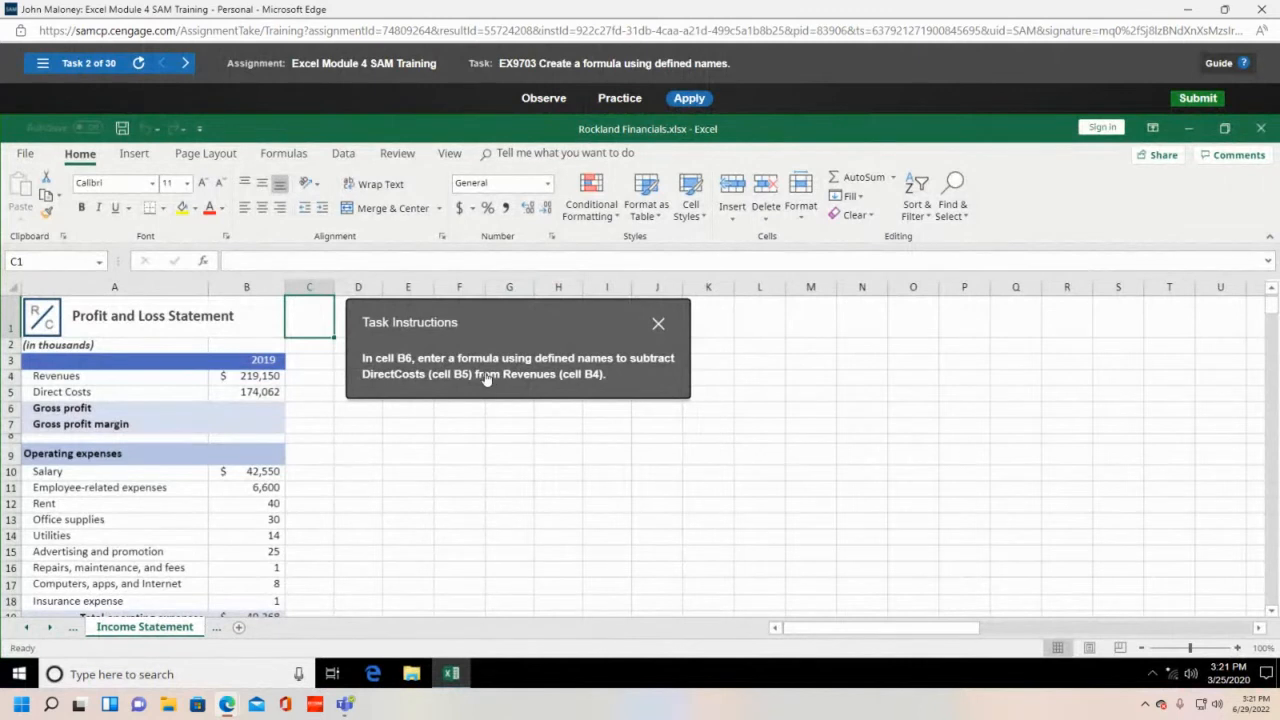
pyautogui.moveTo(510, 324); pyautogui.dragTo(583, 333)
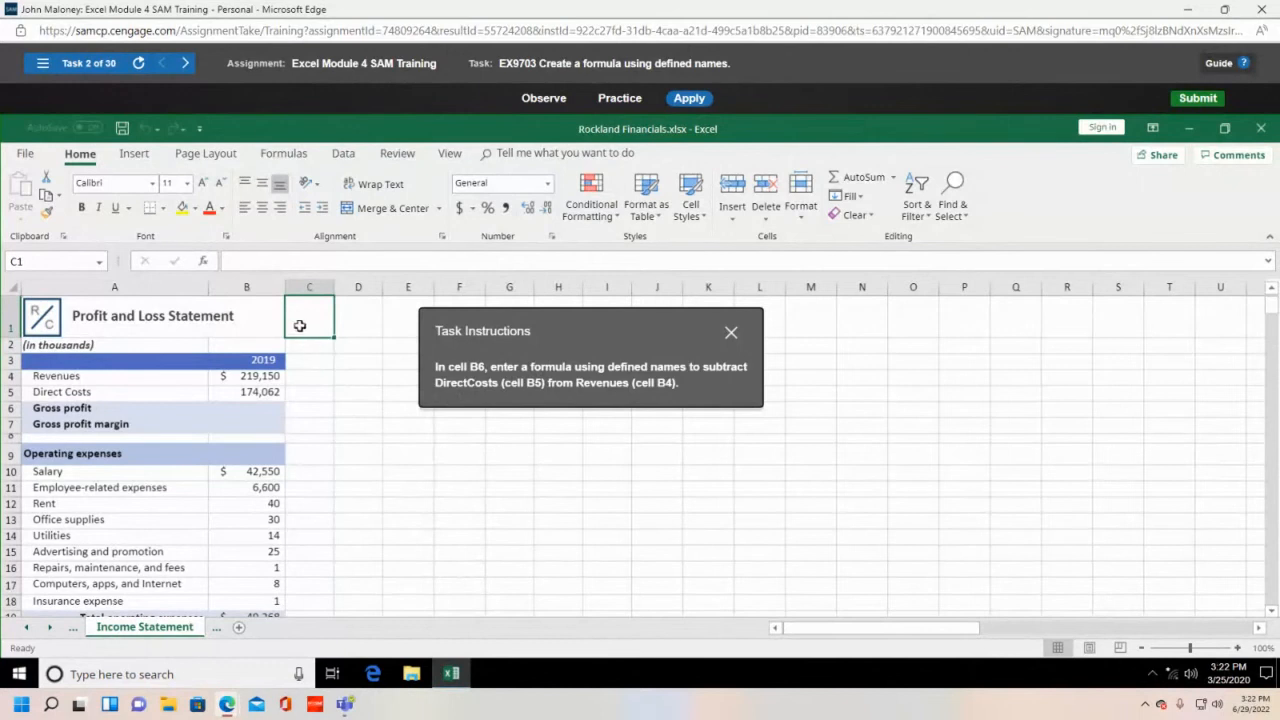
pyautogui.click(255, 414)
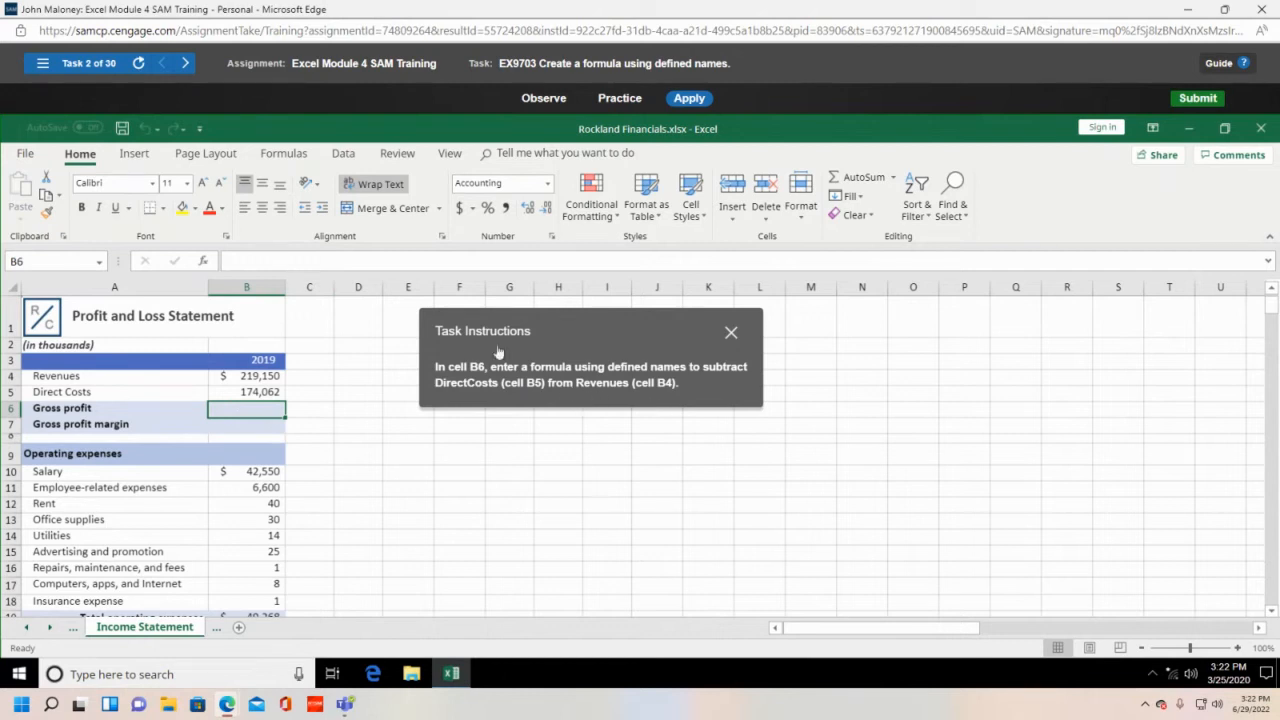
pyautogui.click(288, 153)
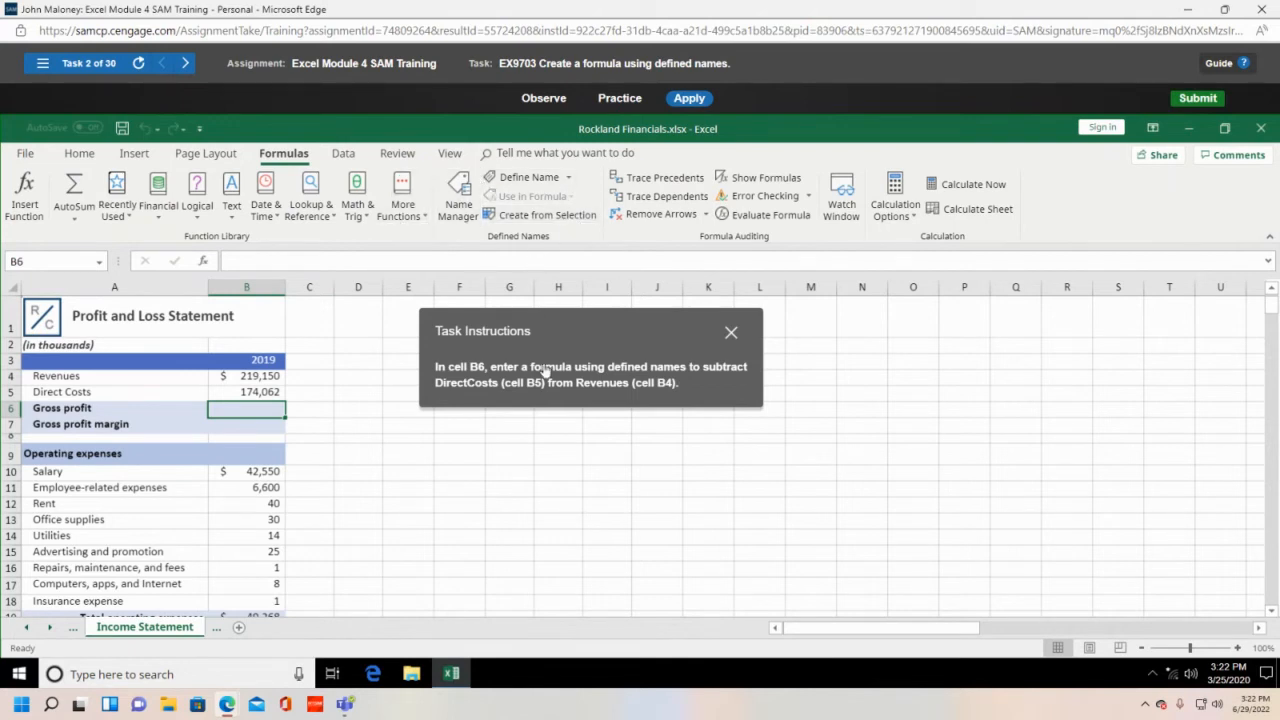
pyautogui.click(569, 178)
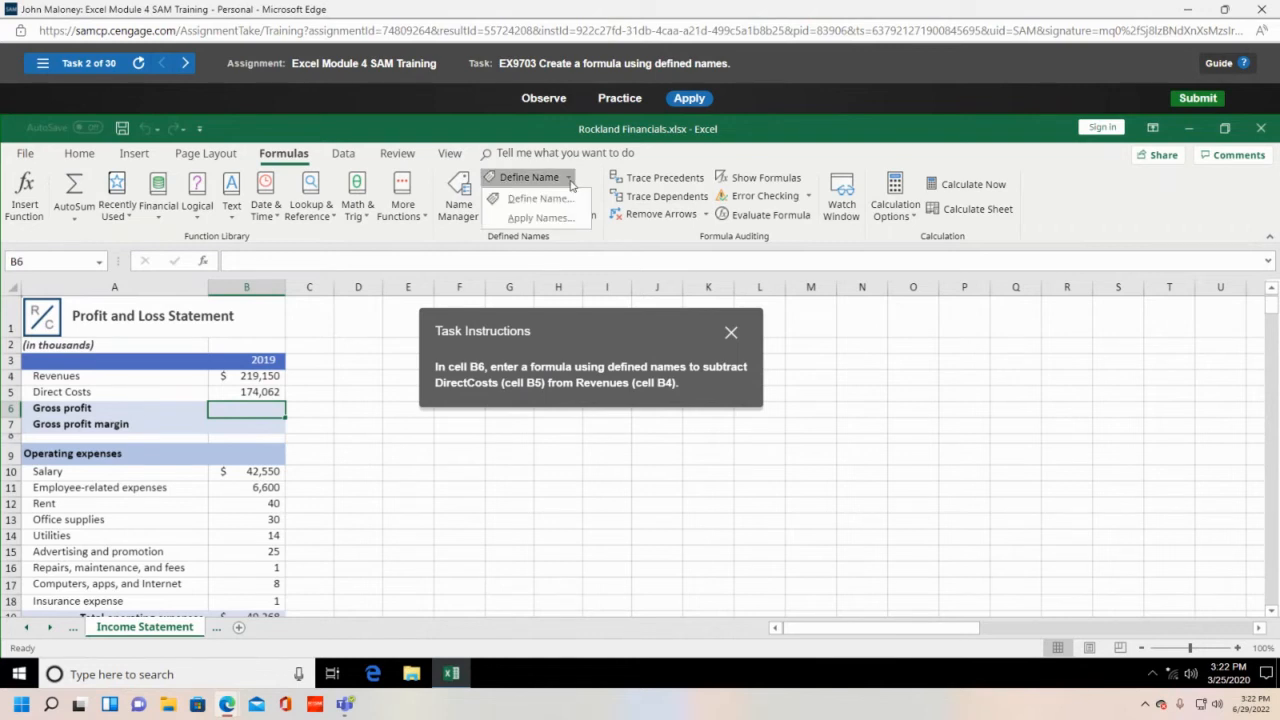
pyautogui.click(572, 186)
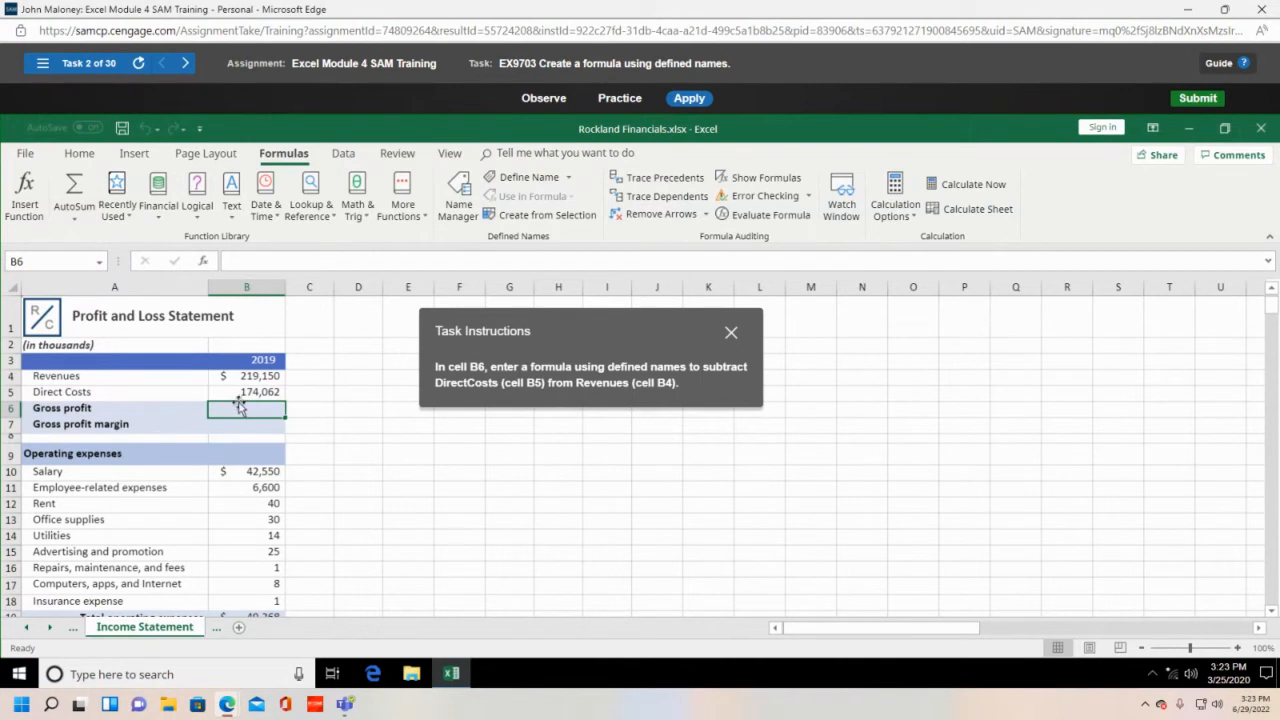
# - Enter =Revenues-DirectCosts in B6 using the defined names, giving 45,088
pyautogui.write('=')
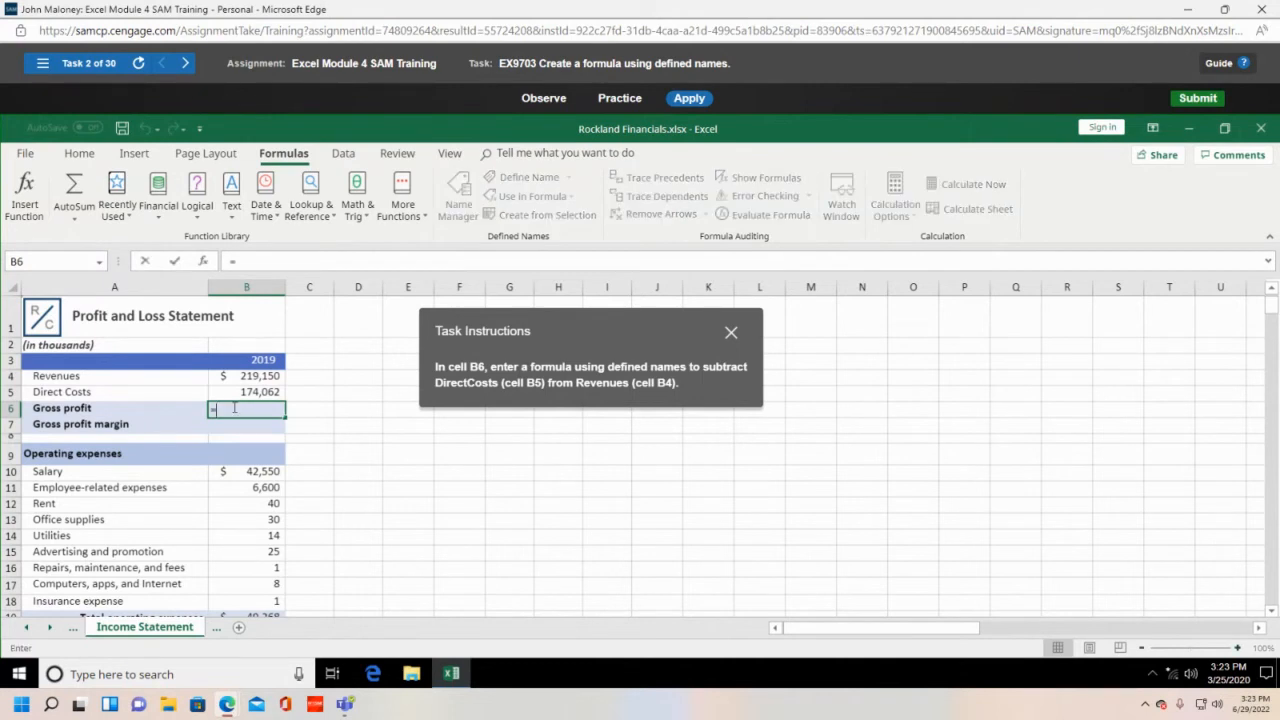
pyautogui.write('Reve')
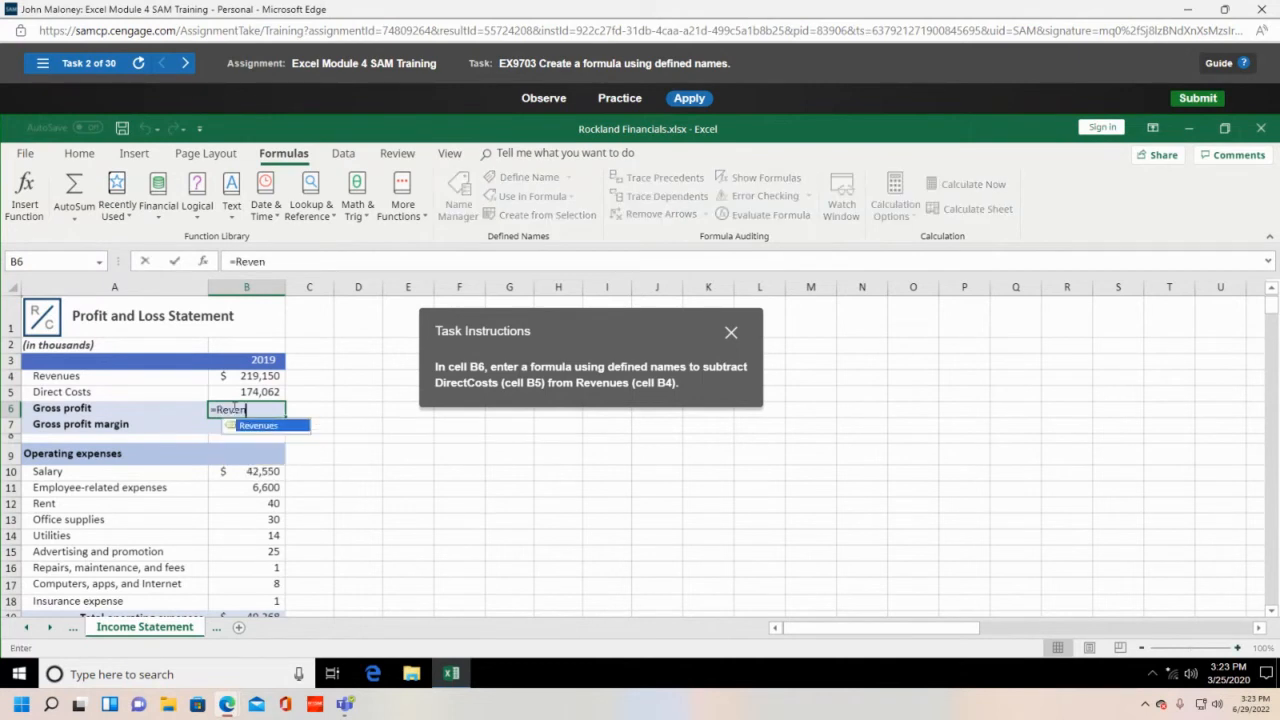
pyautogui.write('n')
pyautogui.doubleClick(270, 426)
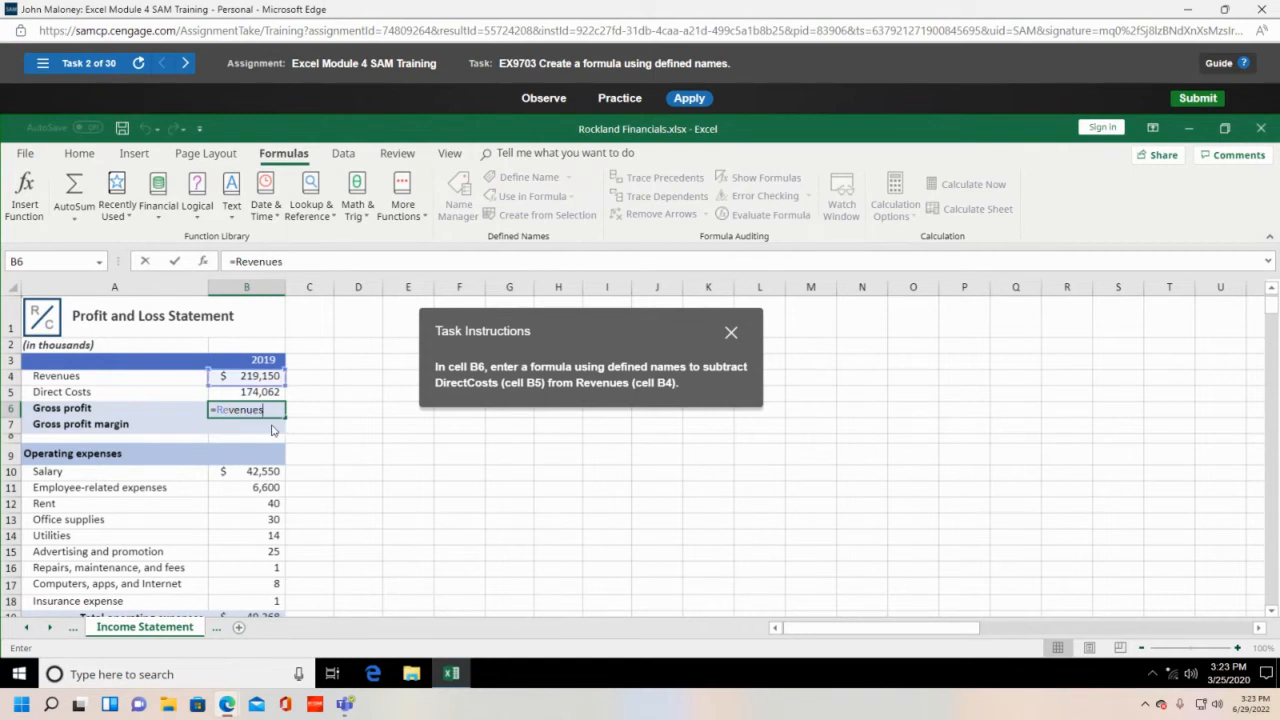
pyautogui.click(100, 267)
pyautogui.write('-dir')
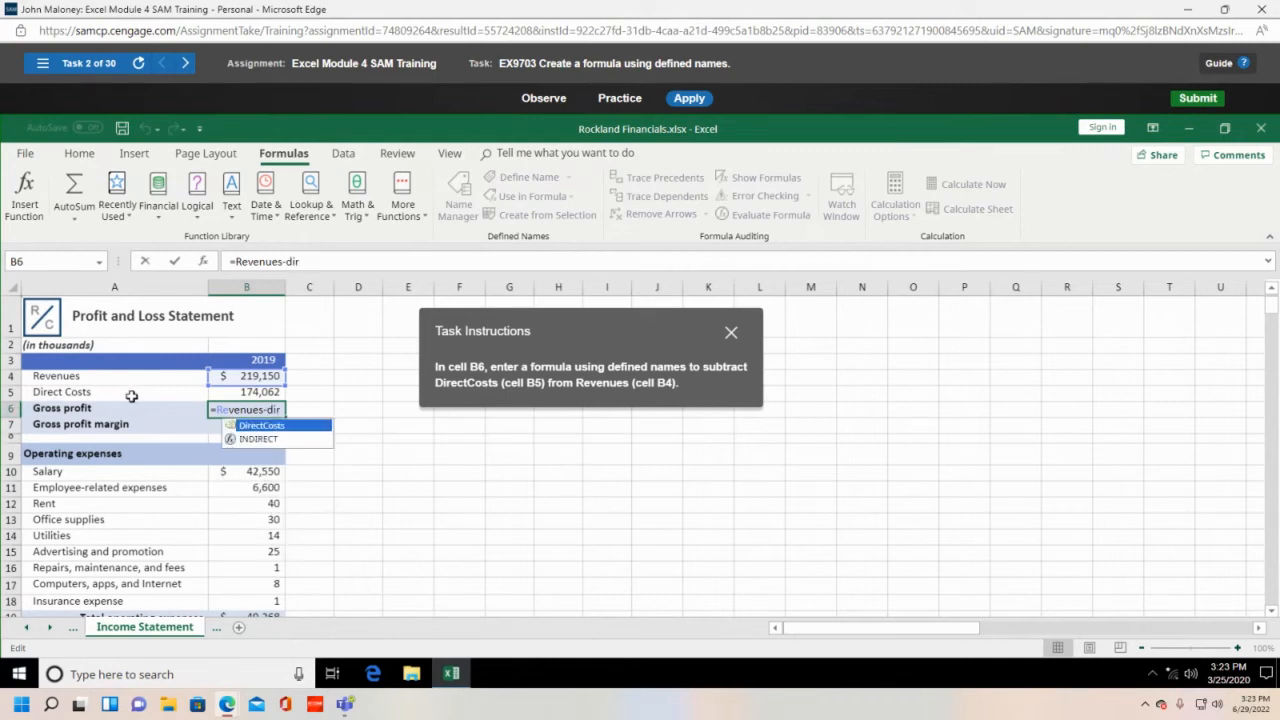
pyautogui.doubleClick(255, 425)
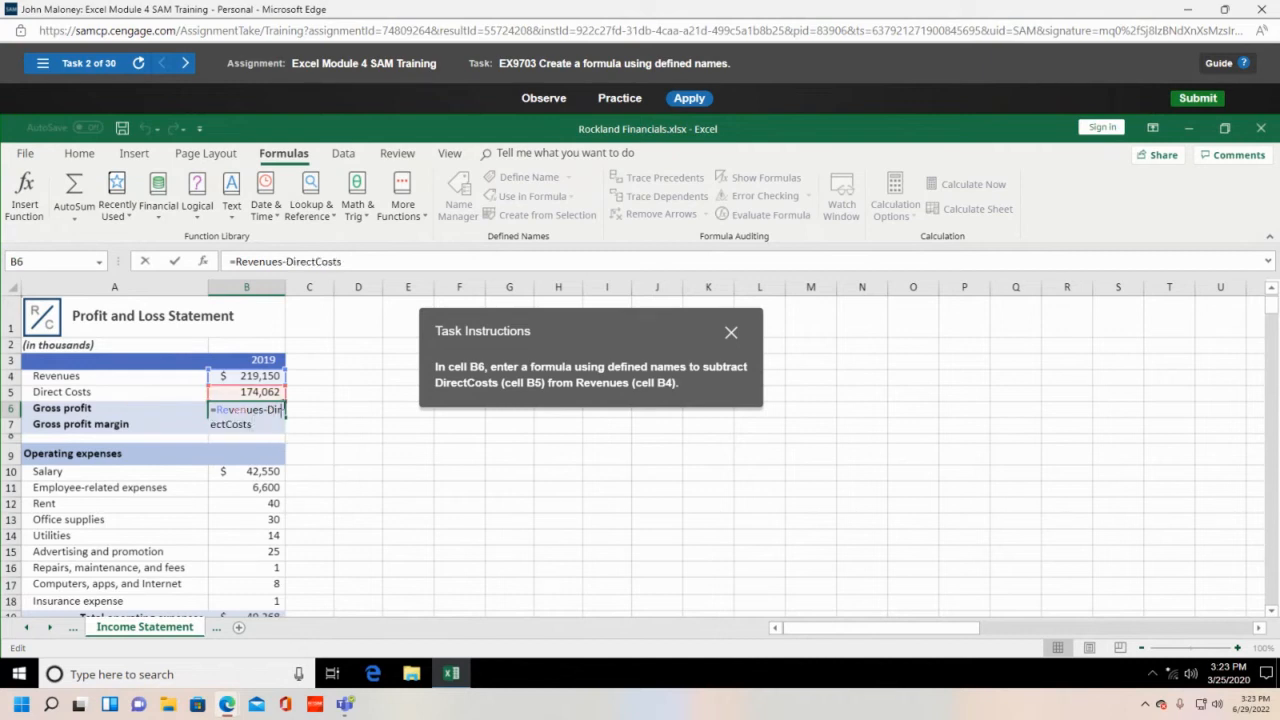
pyautogui.write('ect')
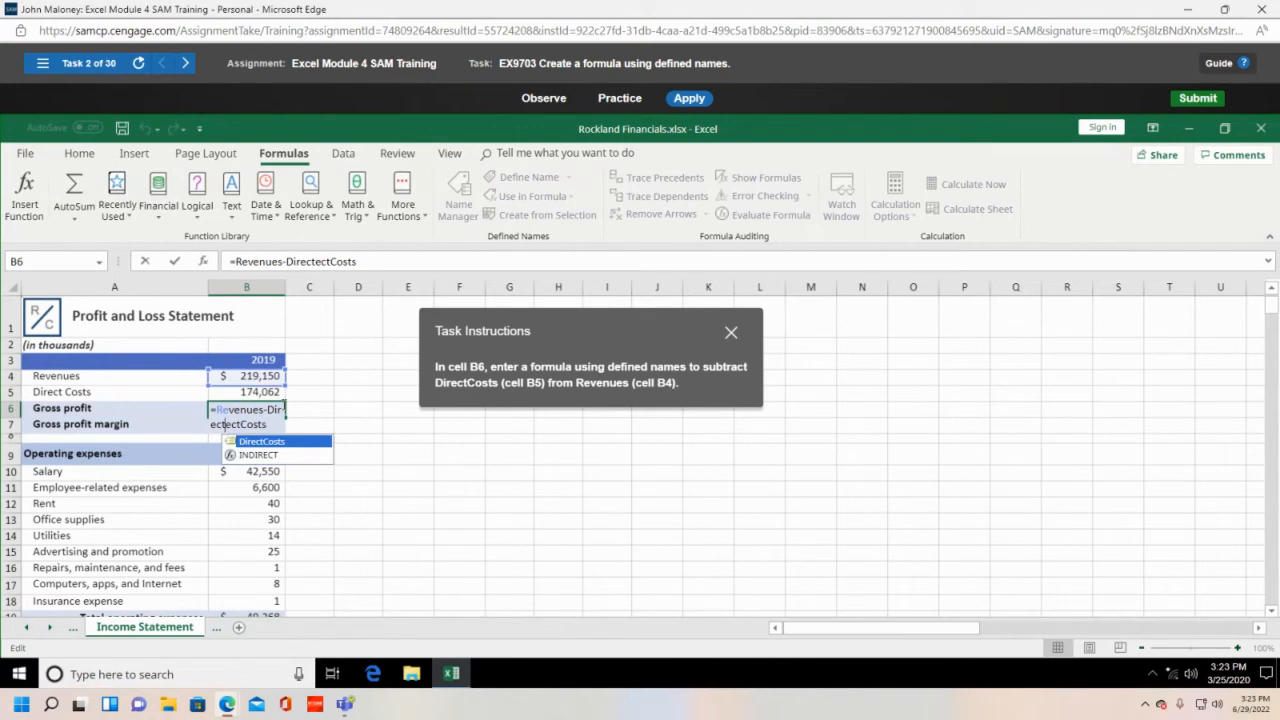
pyautogui.press('BackSpace')
pyautogui.press('BackSpace')
pyautogui.press('BackSpace')
pyautogui.press('BackSpace')
pyautogui.write('c')
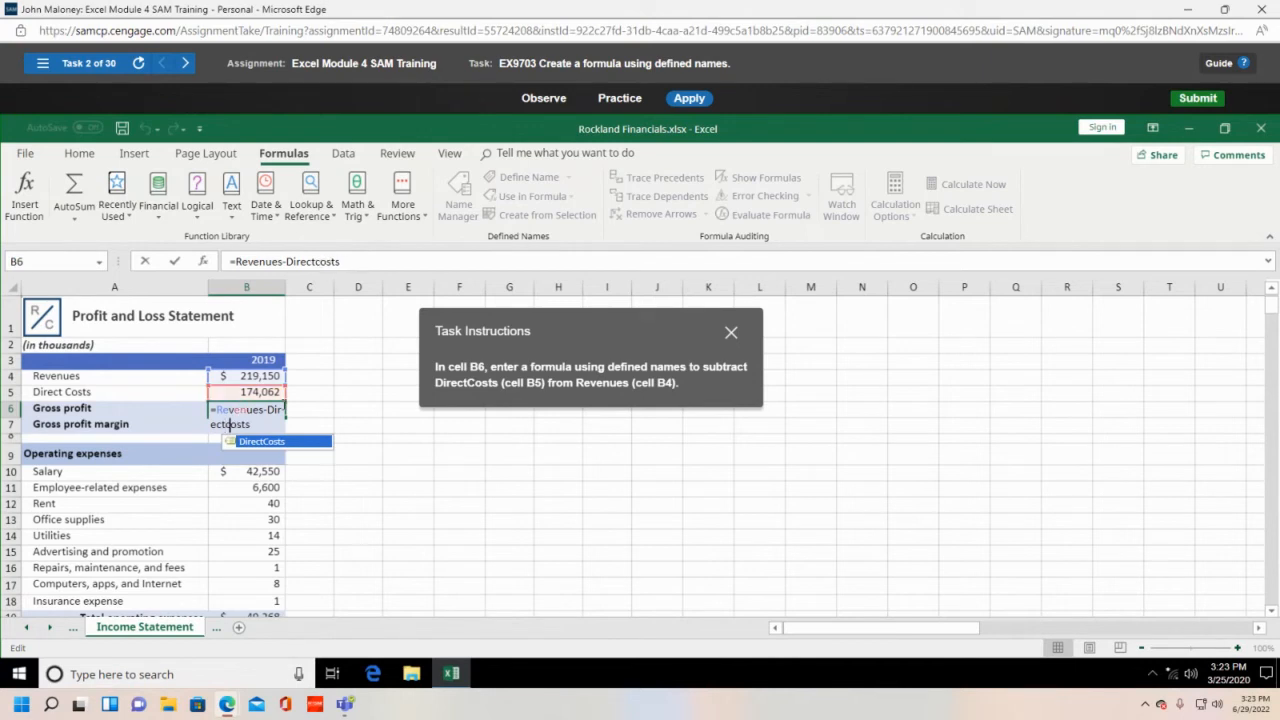
pyautogui.press('Return')
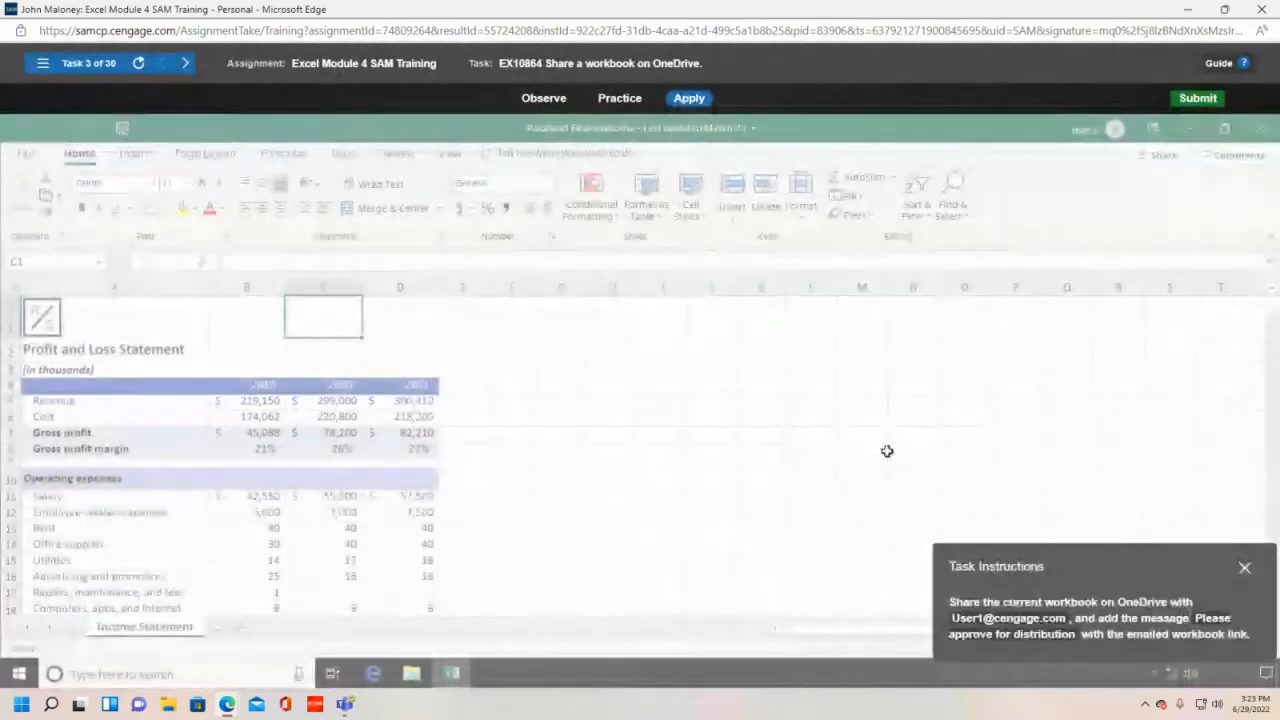
# - Open the Share pane for the Rockland Financials workbook from the File tab
pyautogui.moveTo(1083, 570); pyautogui.dragTo(622, 343)
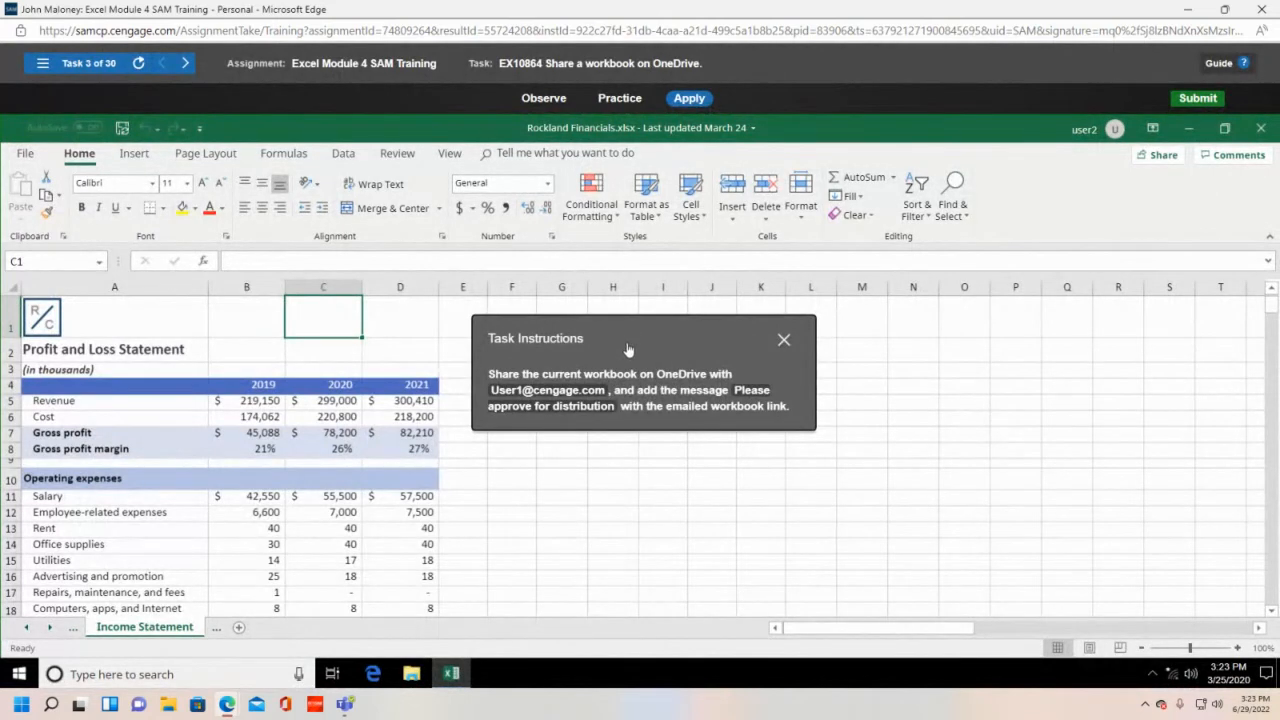
pyautogui.moveTo(628, 349); pyautogui.dragTo(454, 285)
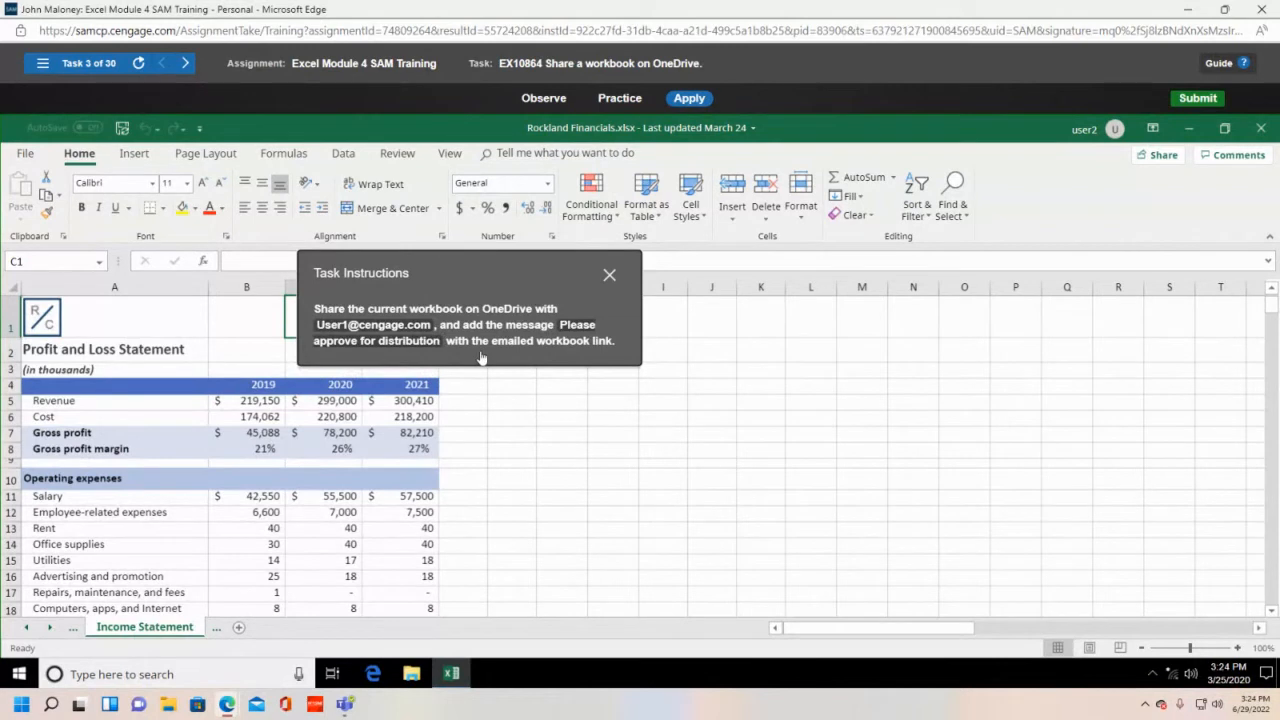
pyautogui.click(27, 156)
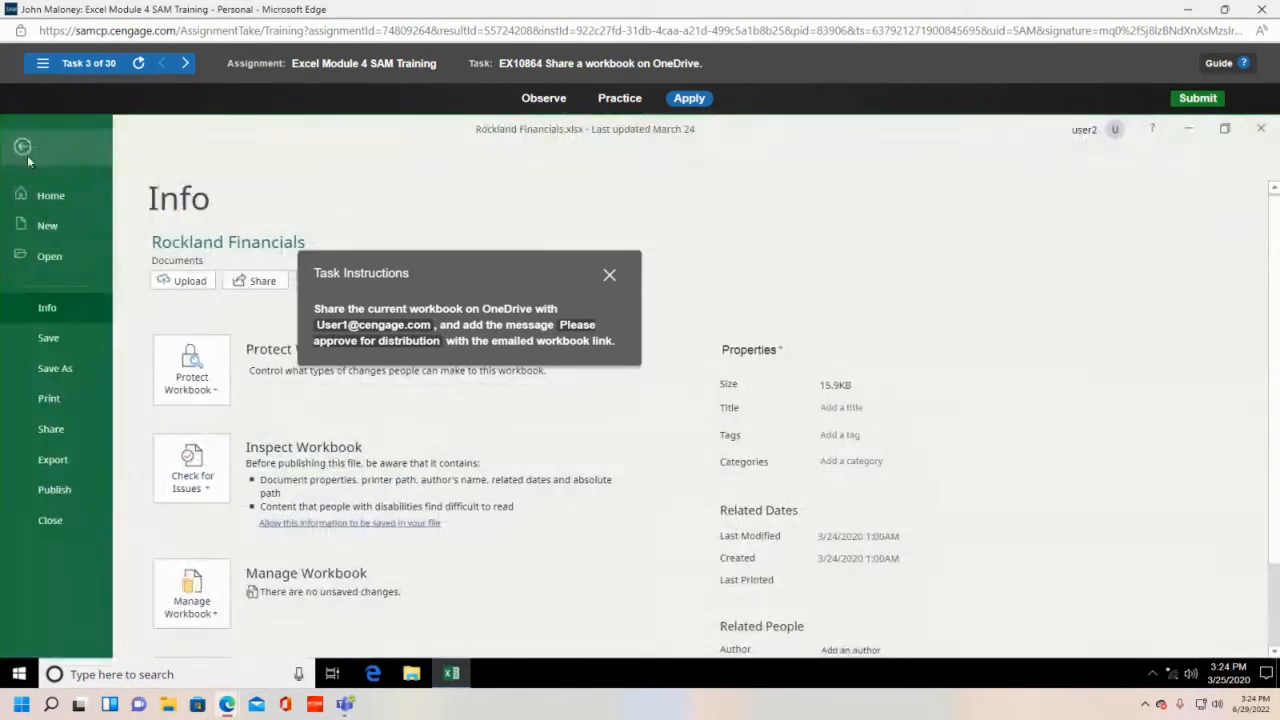
pyautogui.click(60, 428)
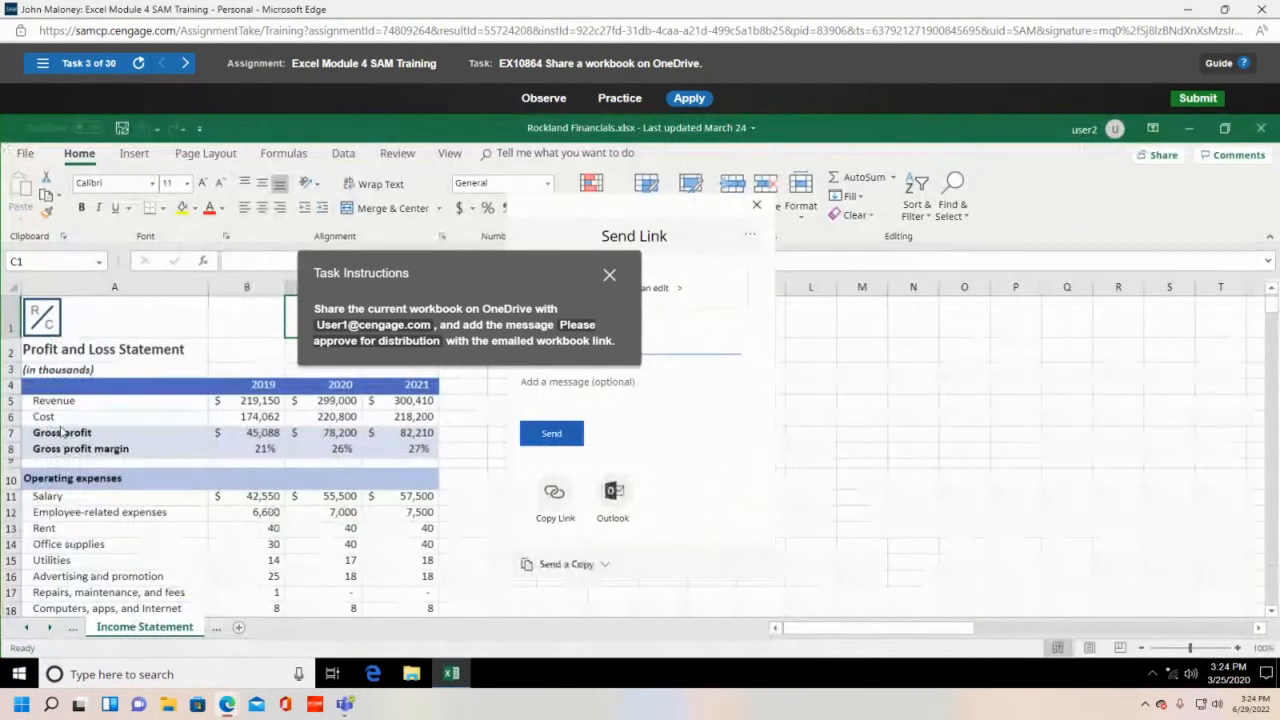
# - Restrict the share link so it works only for specific people
pyautogui.moveTo(446, 283); pyautogui.dragTo(920, 219)
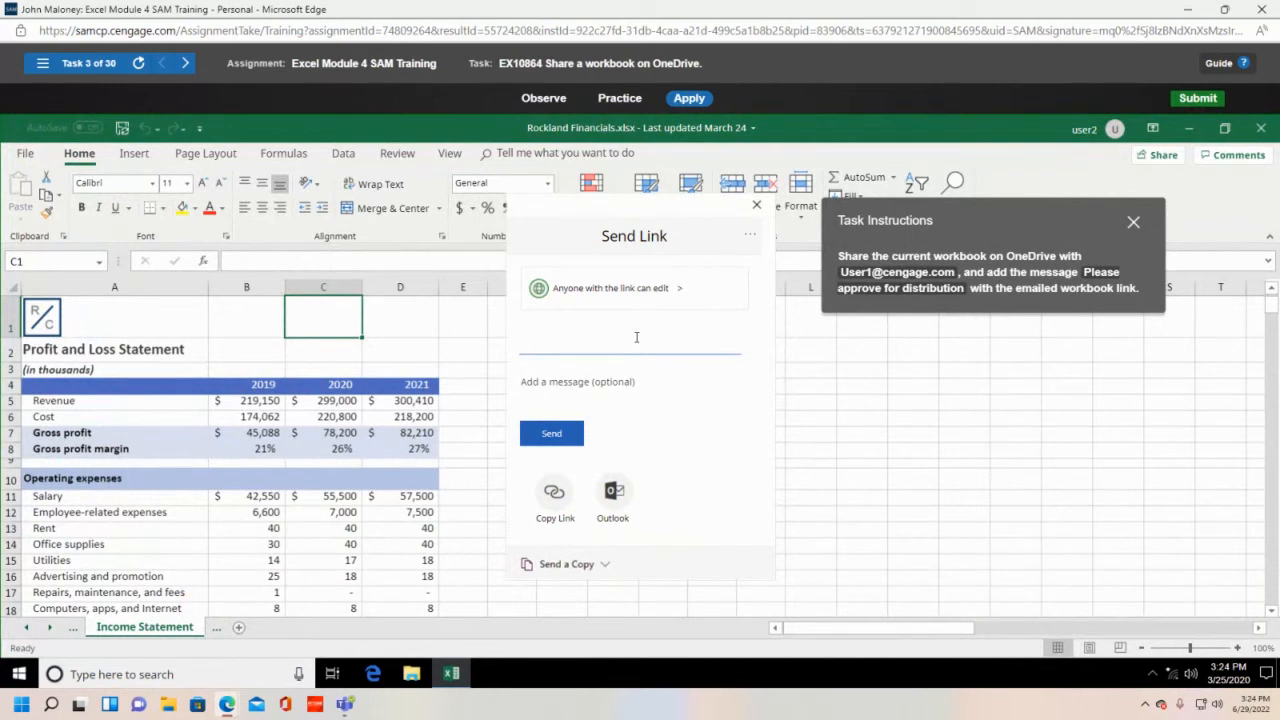
pyautogui.click(608, 300)
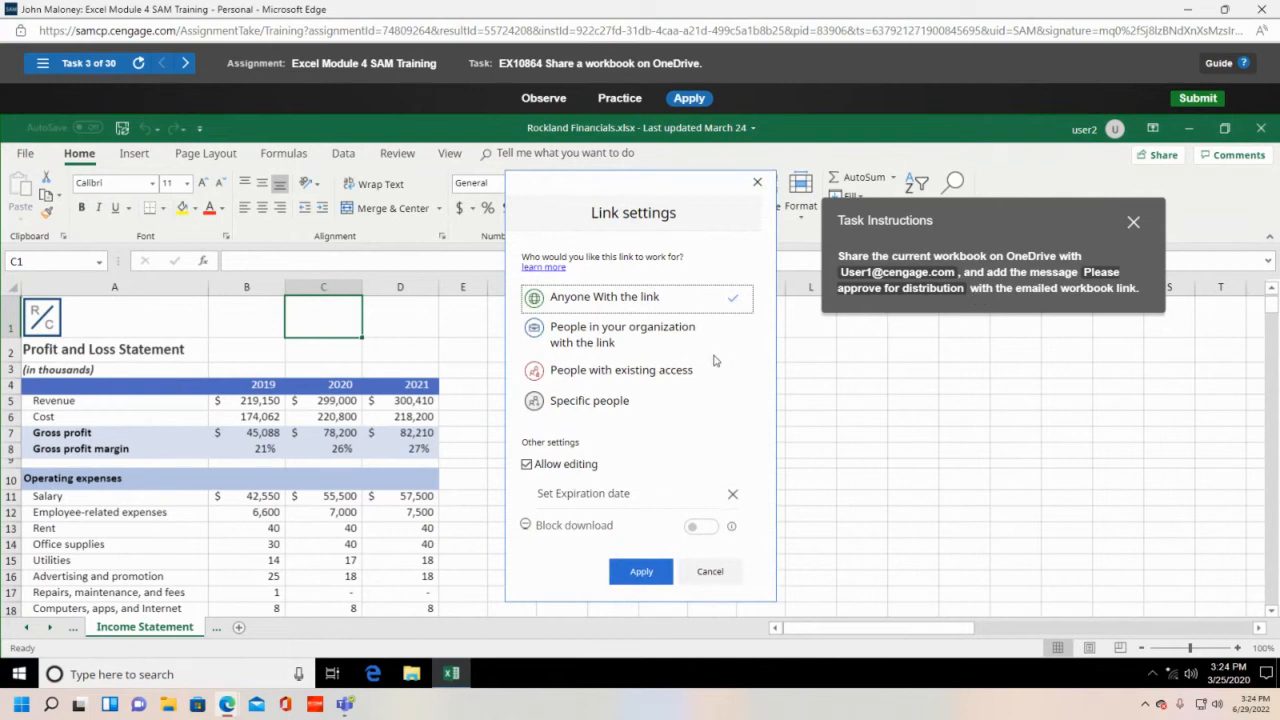
pyautogui.click(589, 402)
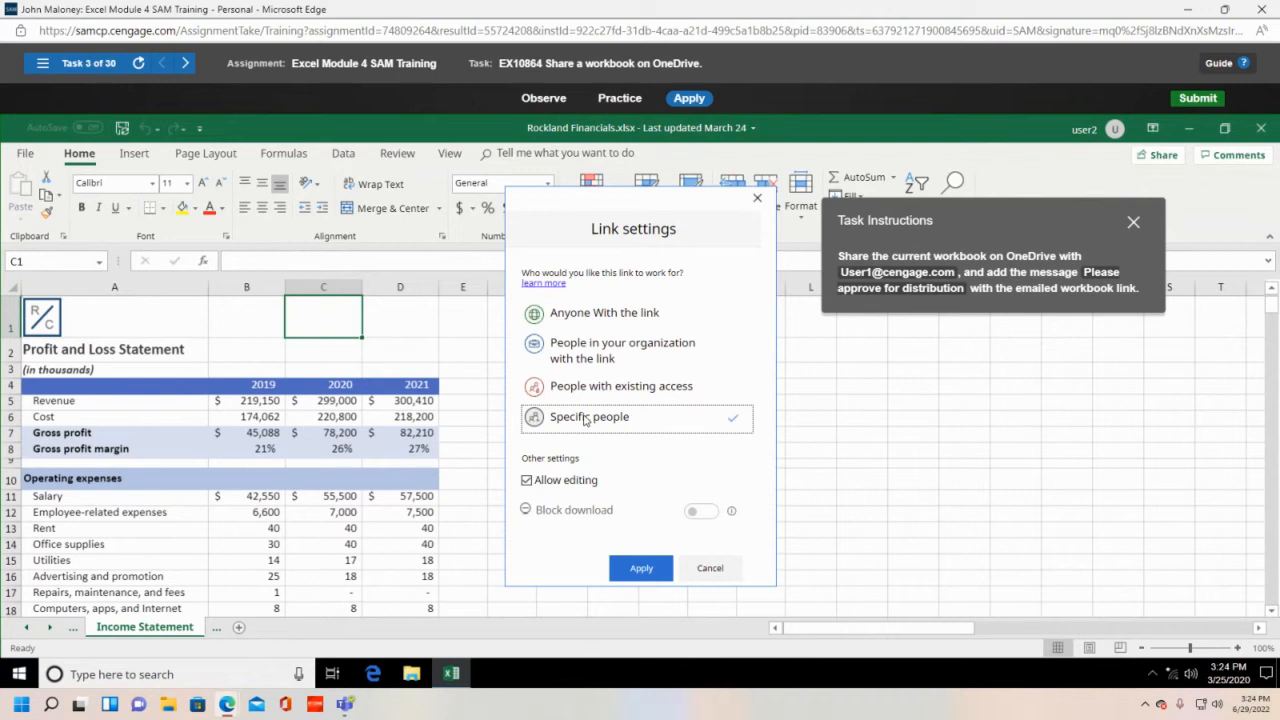
pyautogui.click(641, 568)
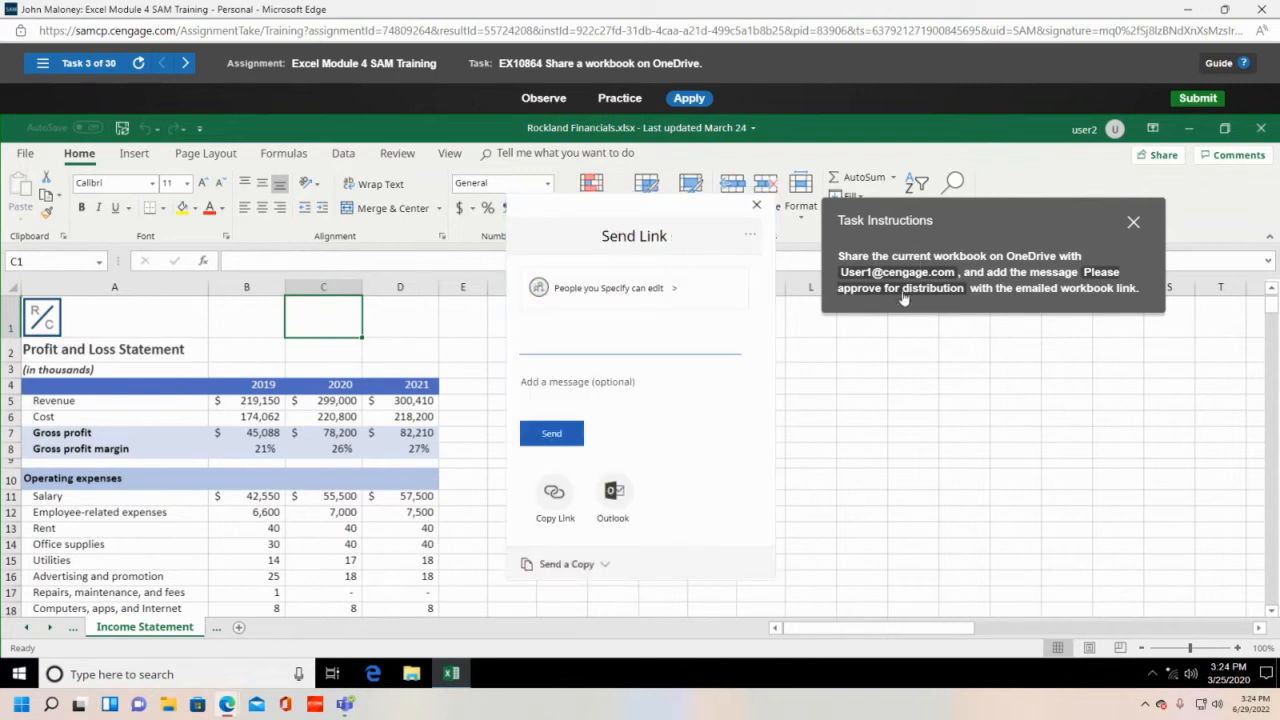
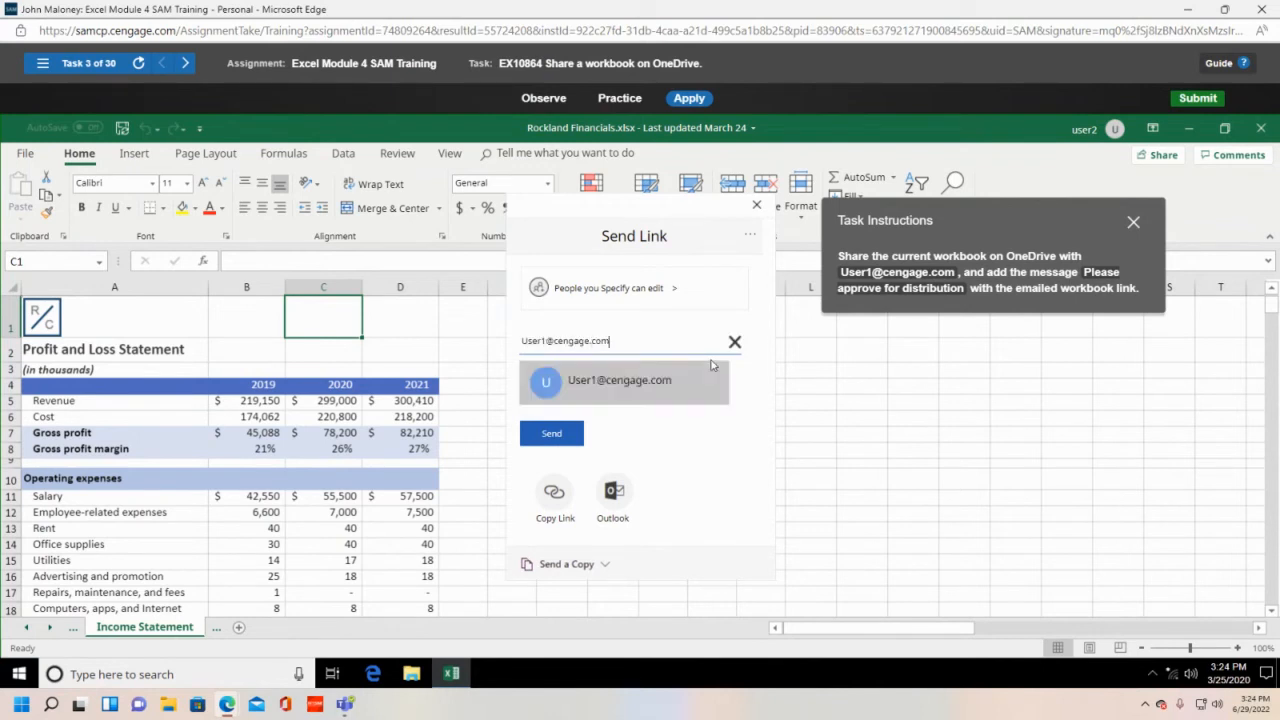
# - Send the link to the recipient's e-mail with the message 'Please approve for distribution'
pyautogui.click(617, 389)
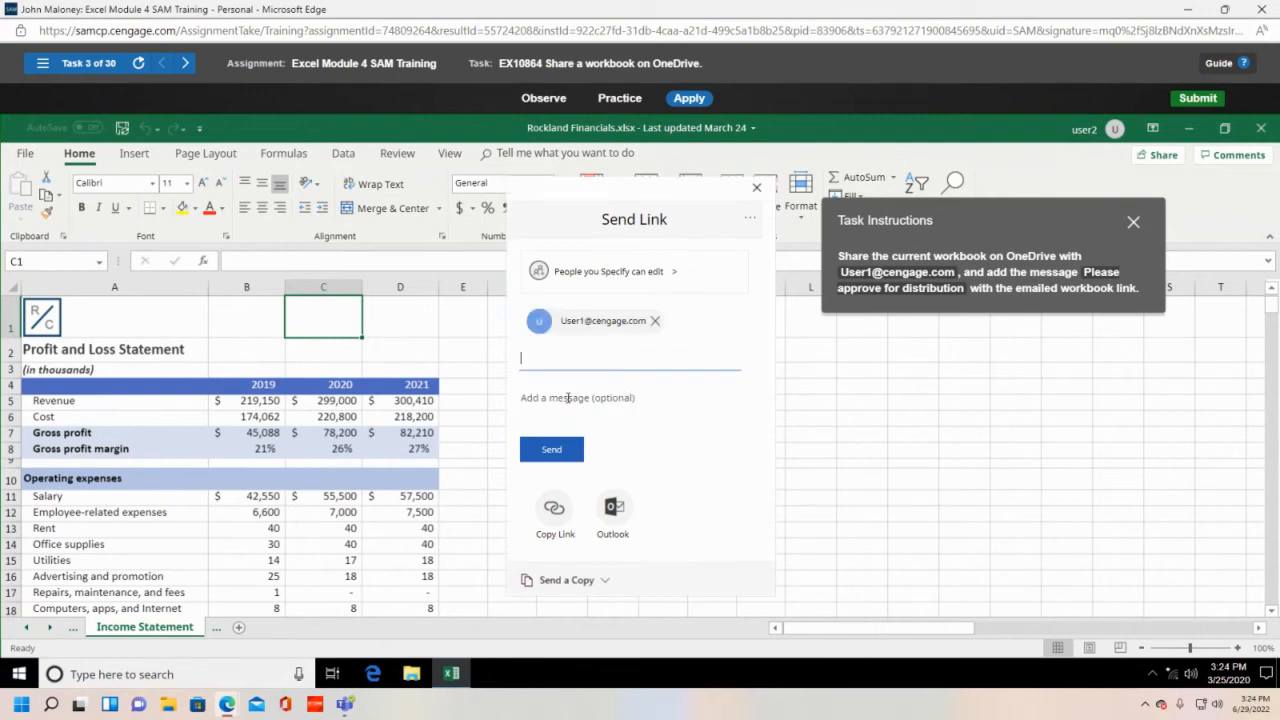
pyautogui.click(567, 398)
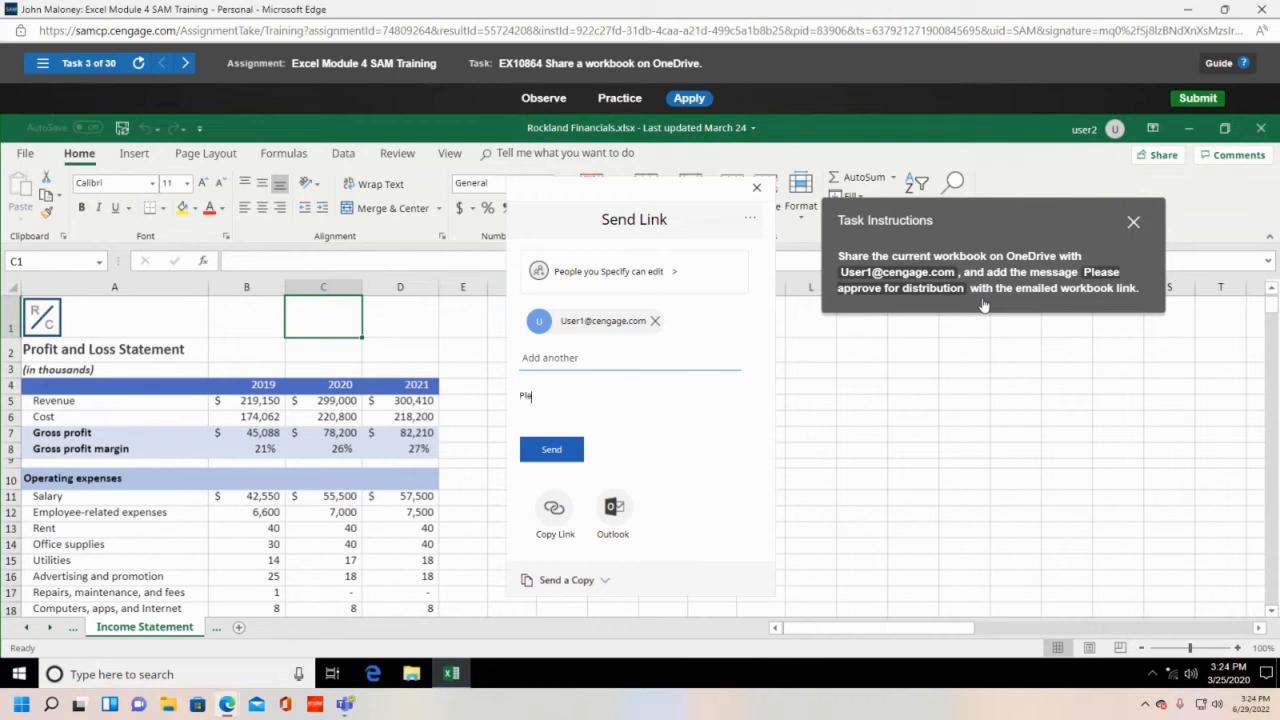
pyautogui.write('ase approve for ddistribution')
pyautogui.click(560, 450)
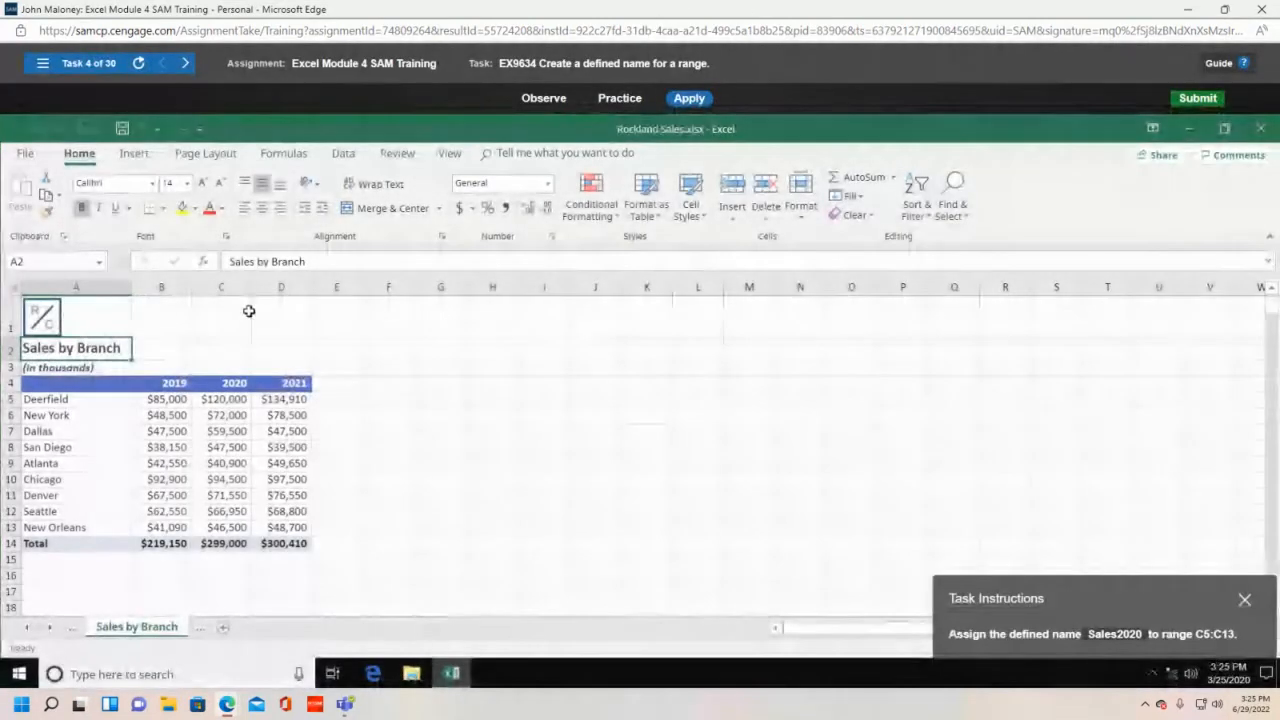
# - Select C5:C13 and define it with the name Sales2020
pyautogui.moveTo(1090, 596); pyautogui.dragTo(488, 349)
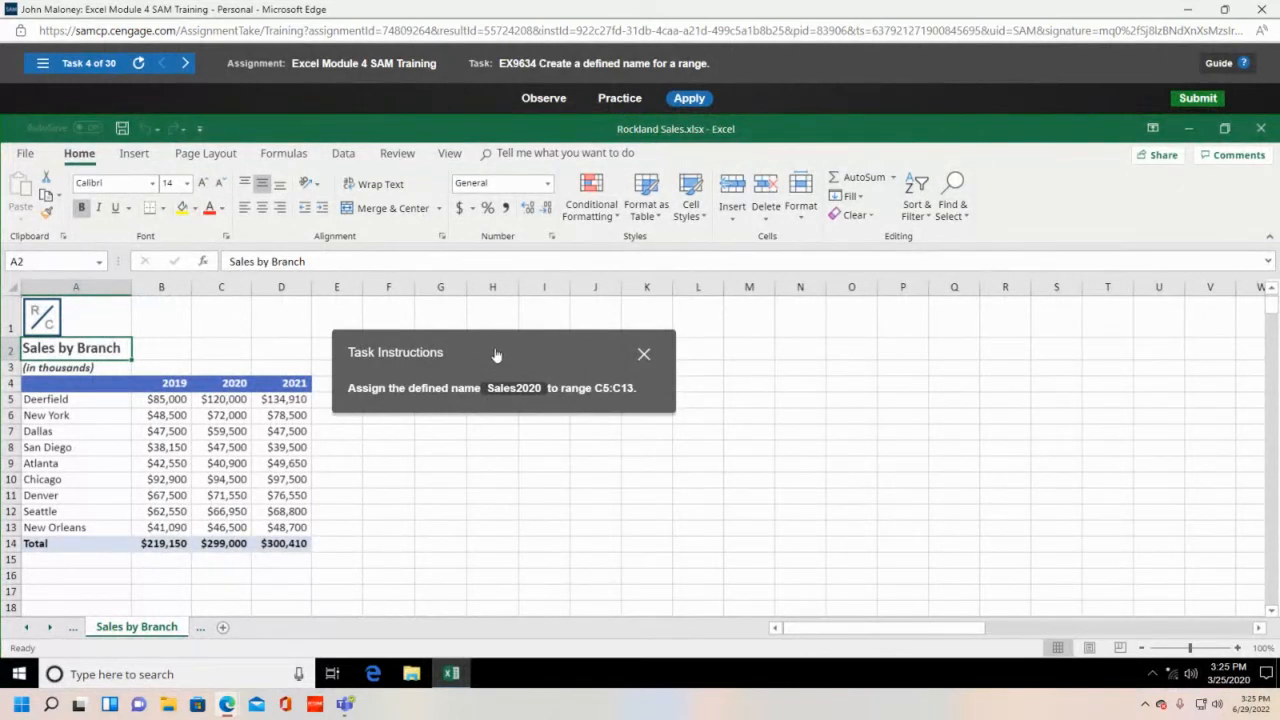
pyautogui.moveTo(497, 355); pyautogui.dragTo(623, 385)
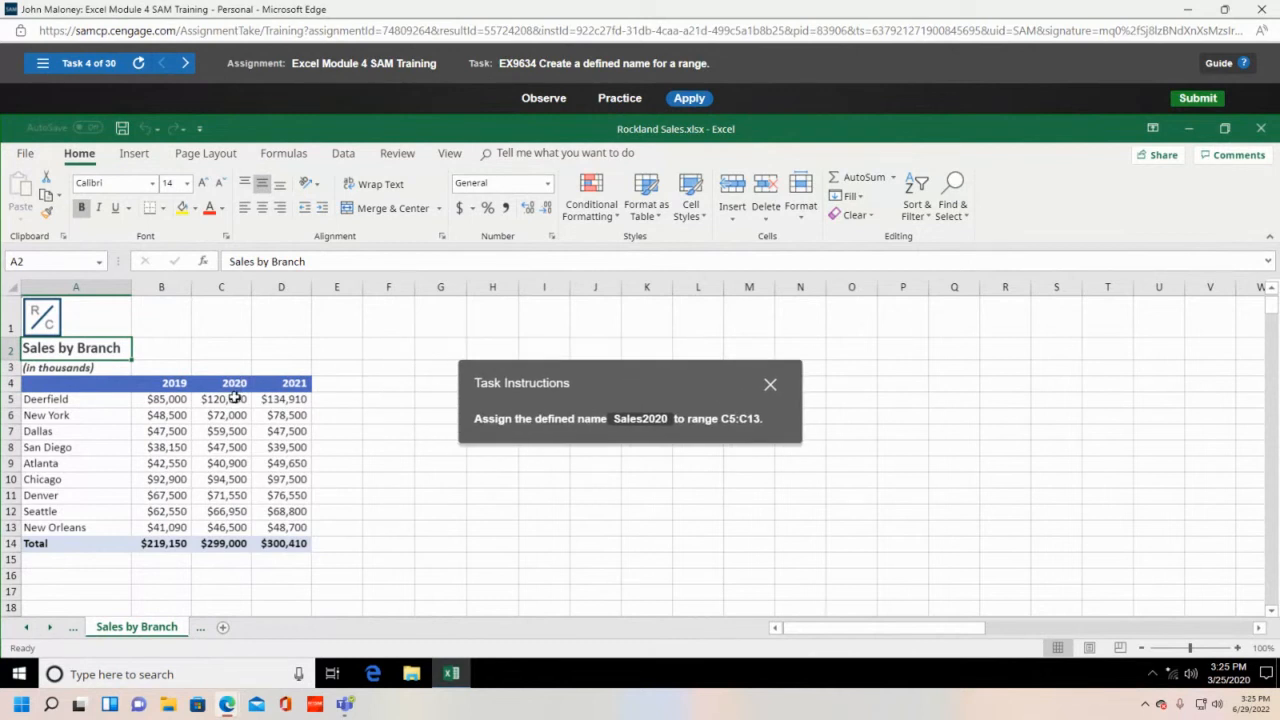
pyautogui.moveTo(226, 399); pyautogui.dragTo(243, 526)
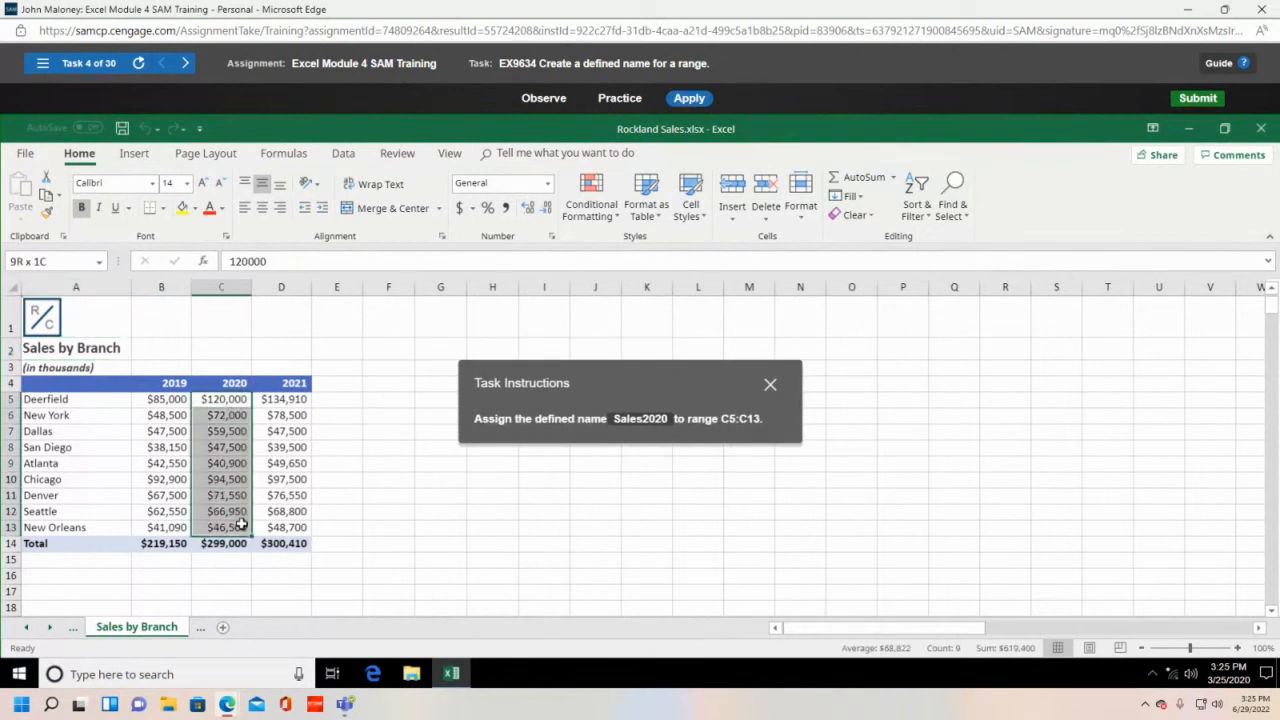
pyautogui.click(229, 400)
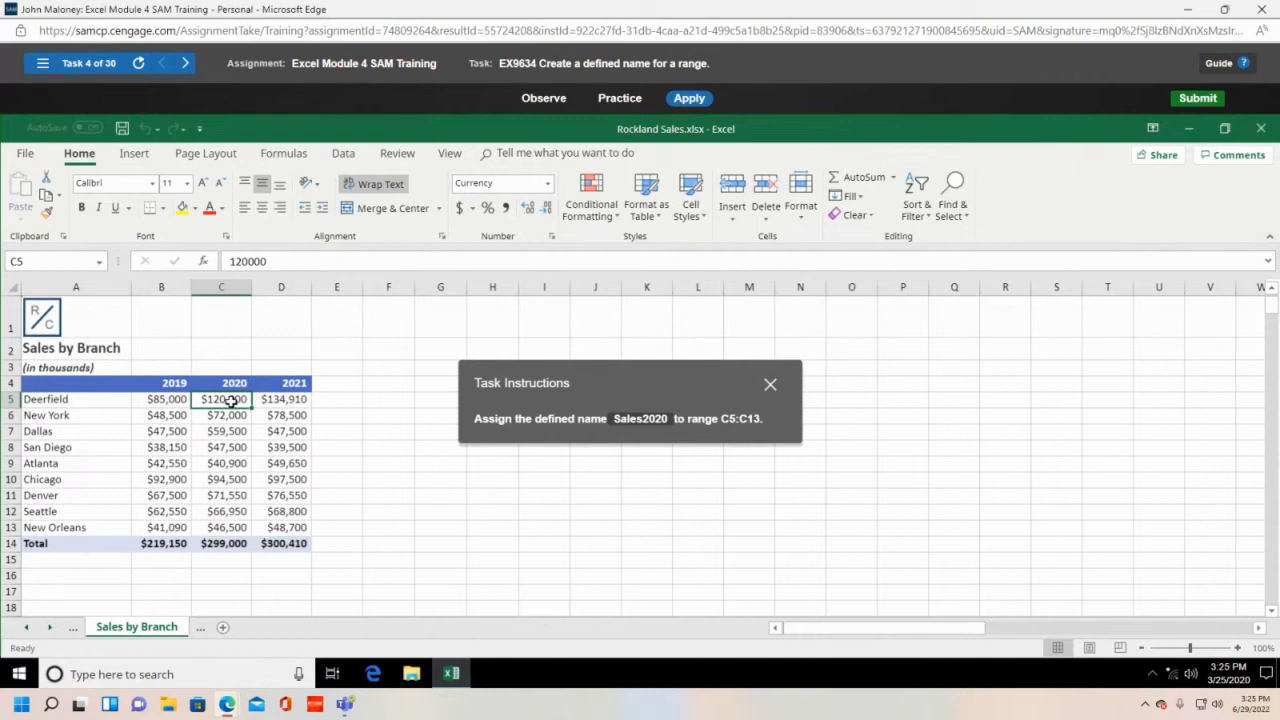
pyautogui.moveTo(231, 400); pyautogui.dragTo(232, 528)
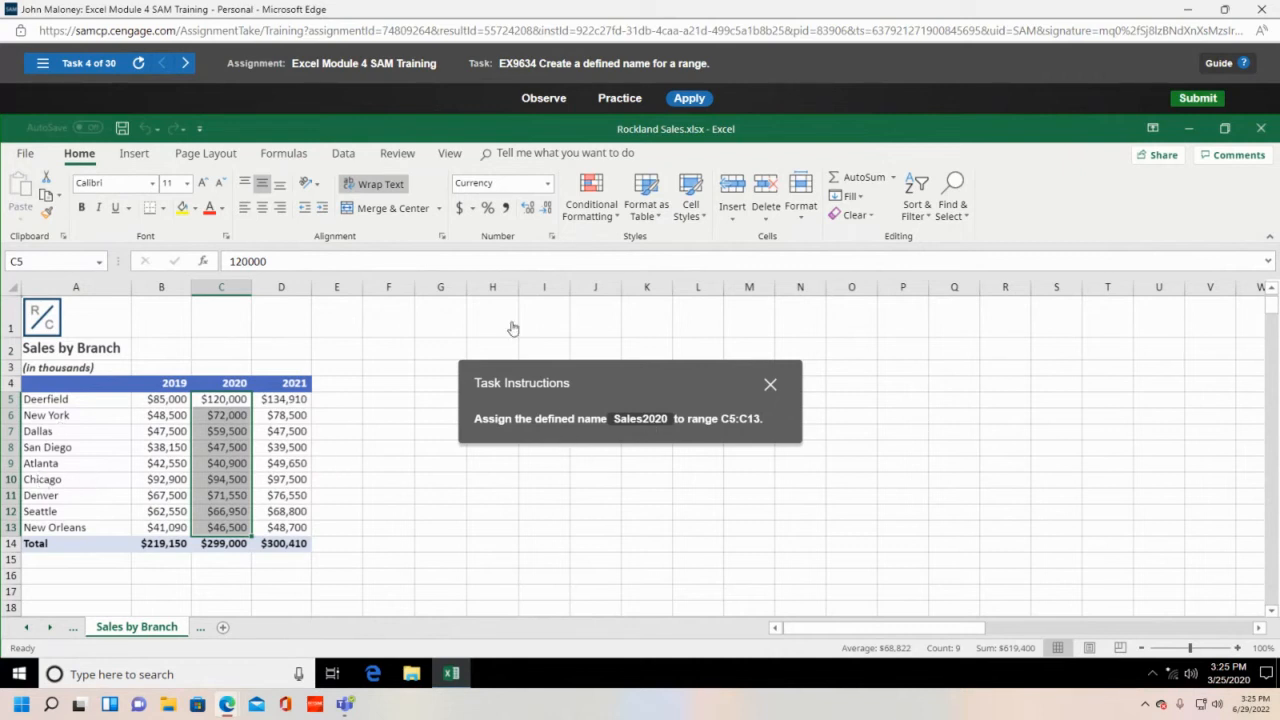
pyautogui.click(285, 154)
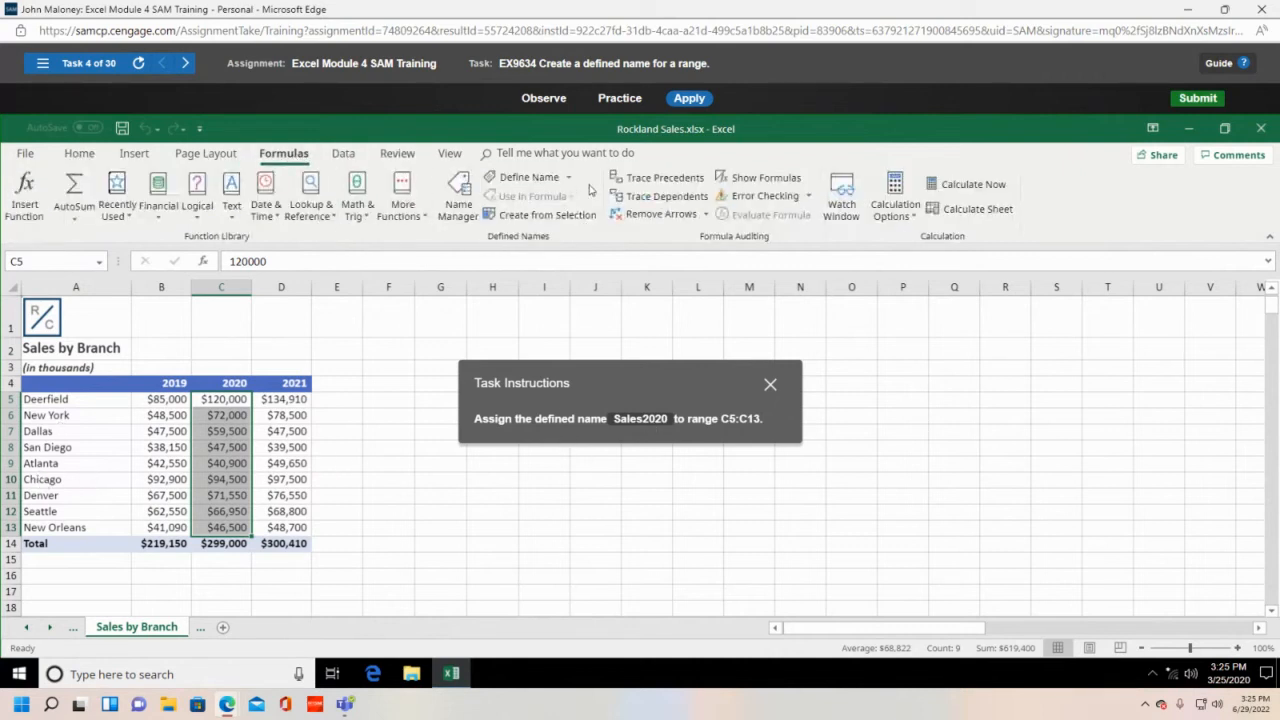
pyautogui.click(567, 178)
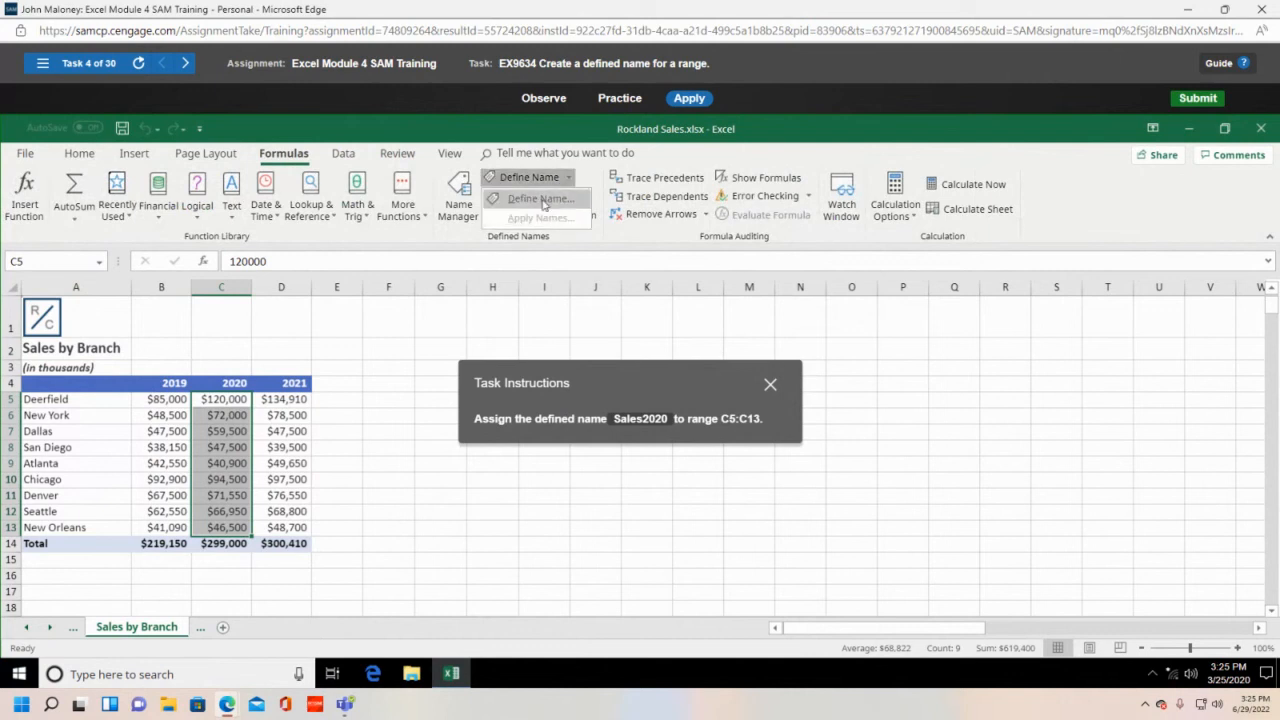
pyautogui.click(543, 200)
pyautogui.moveTo(624, 391); pyautogui.dragTo(699, 538)
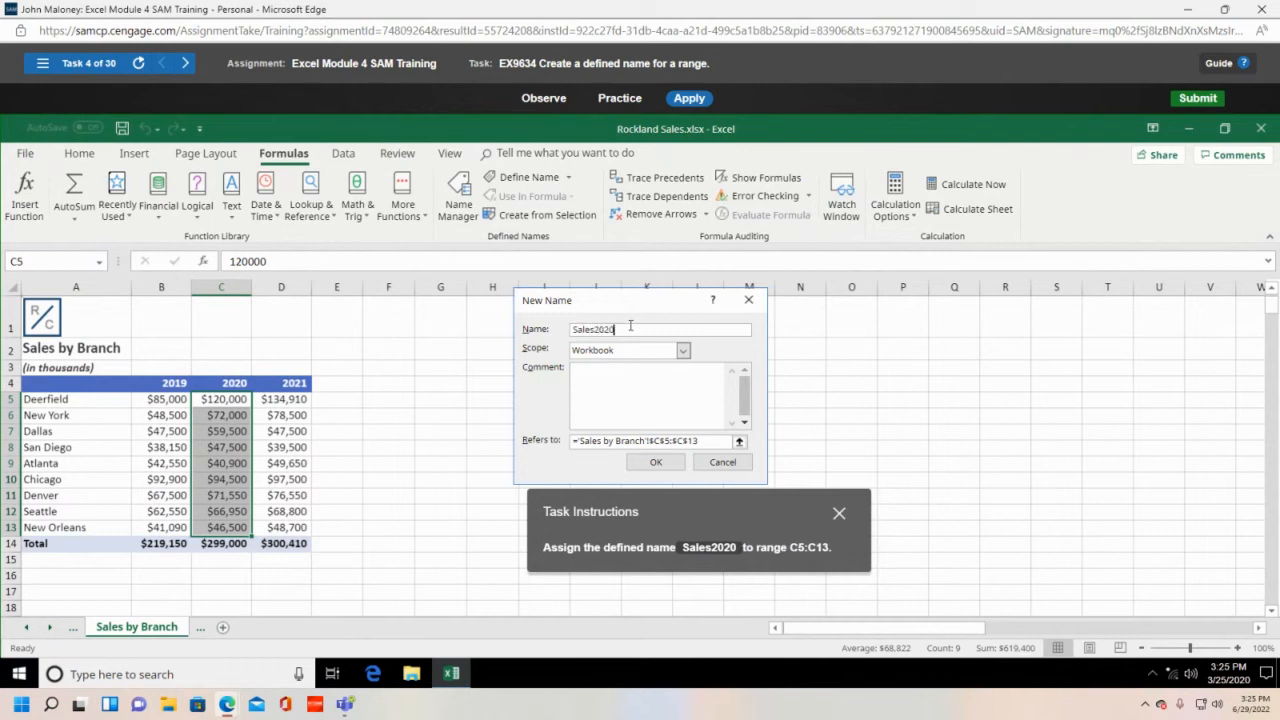
pyautogui.click(652, 462)
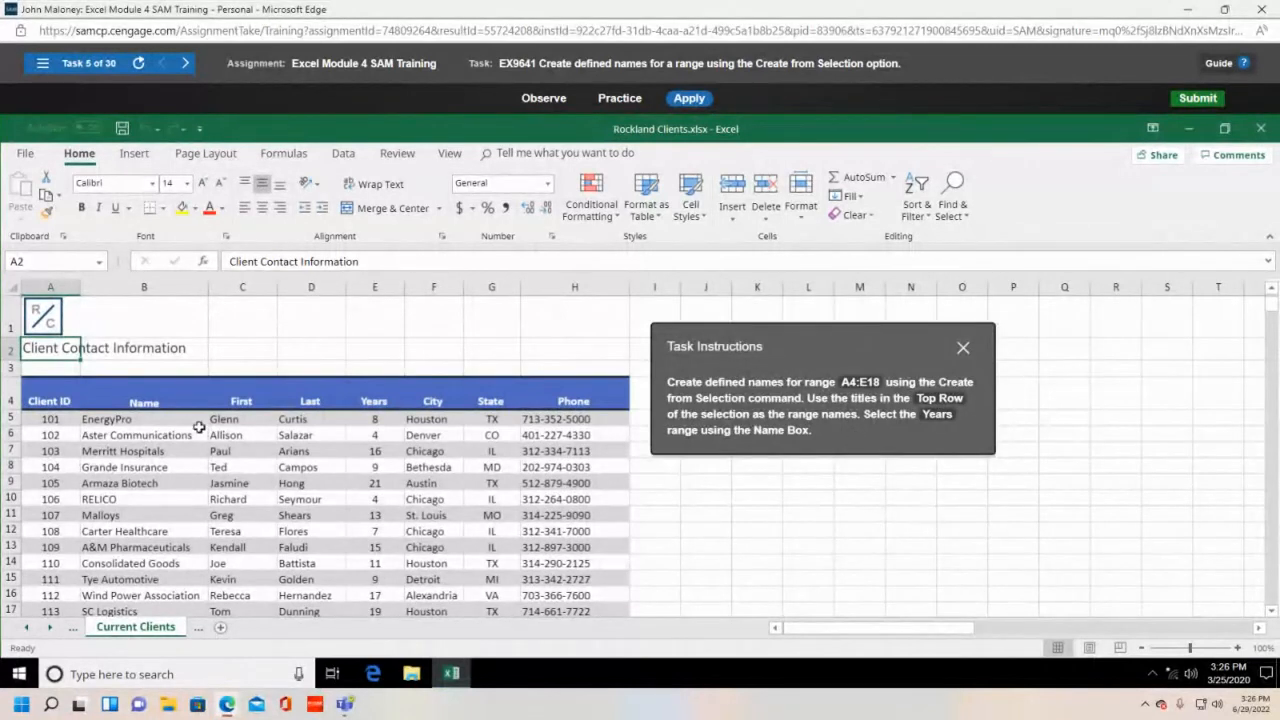
# - Select the client table A4:E18, including the header row of column titles
pyautogui.click(34, 400)
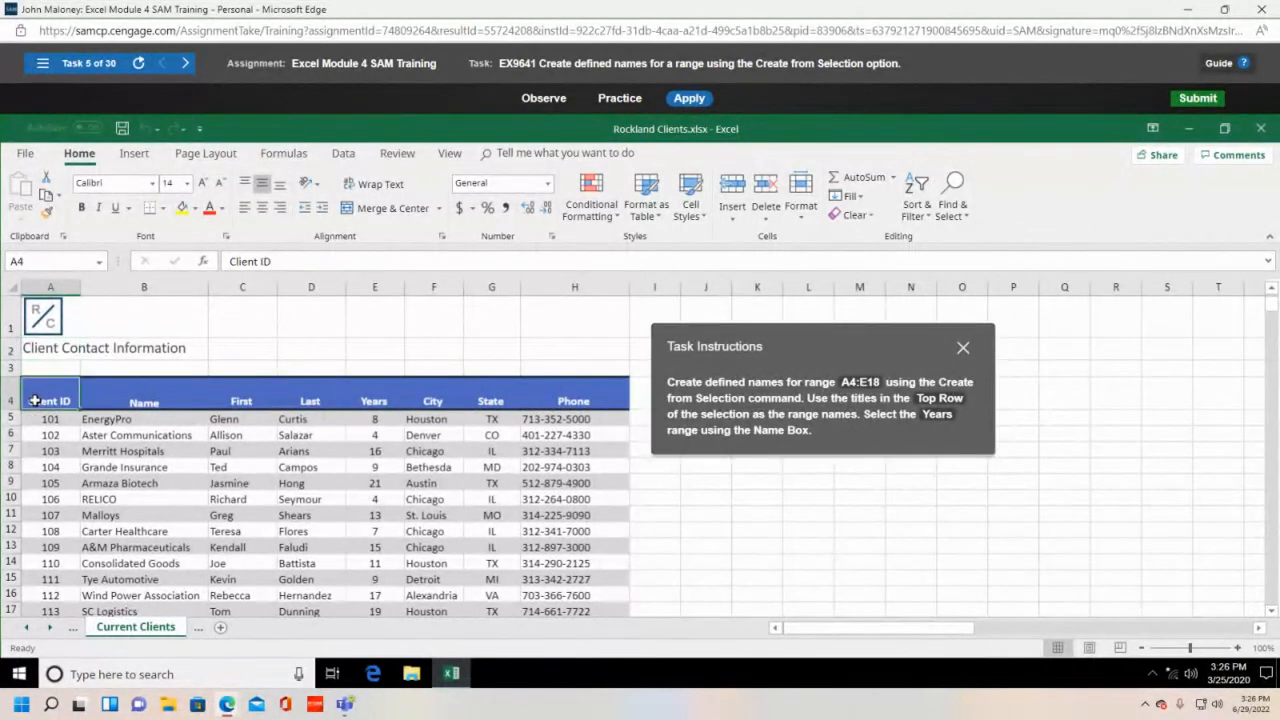
pyautogui.moveTo(34, 400); pyautogui.dragTo(360, 401)
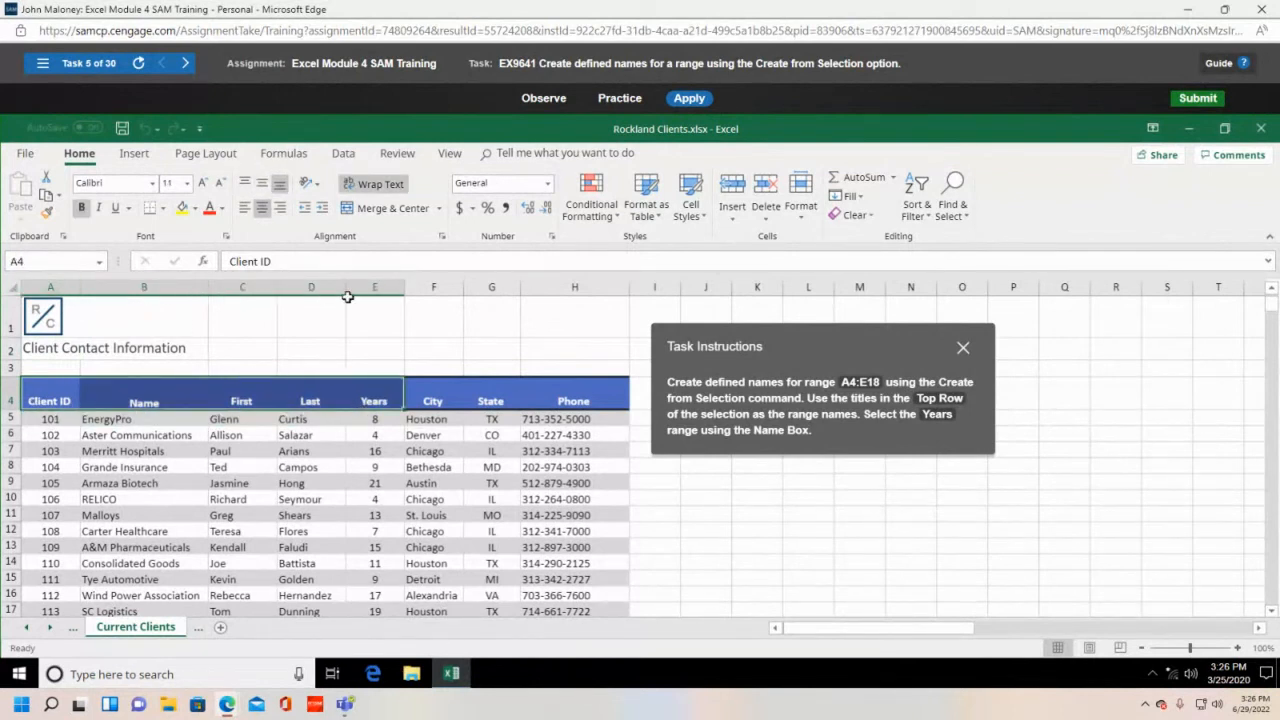
pyautogui.click(45, 396)
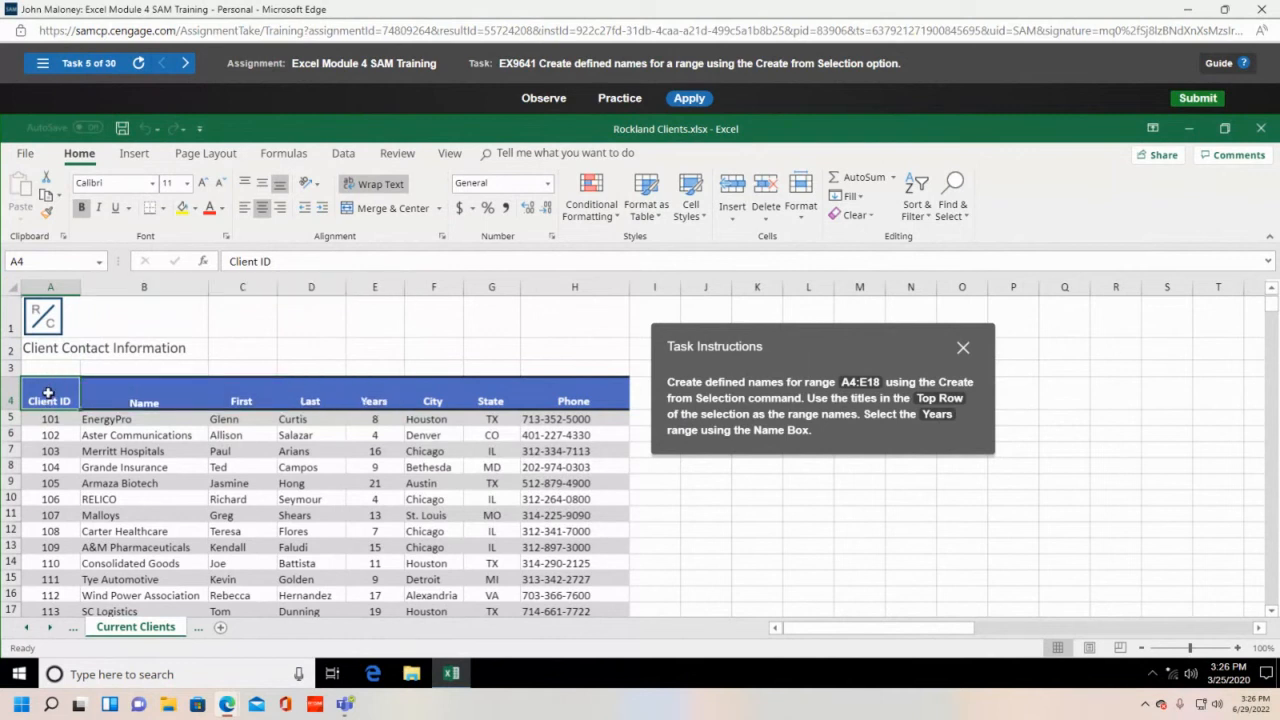
pyautogui.moveTo(47, 393); pyautogui.dragTo(365, 404)
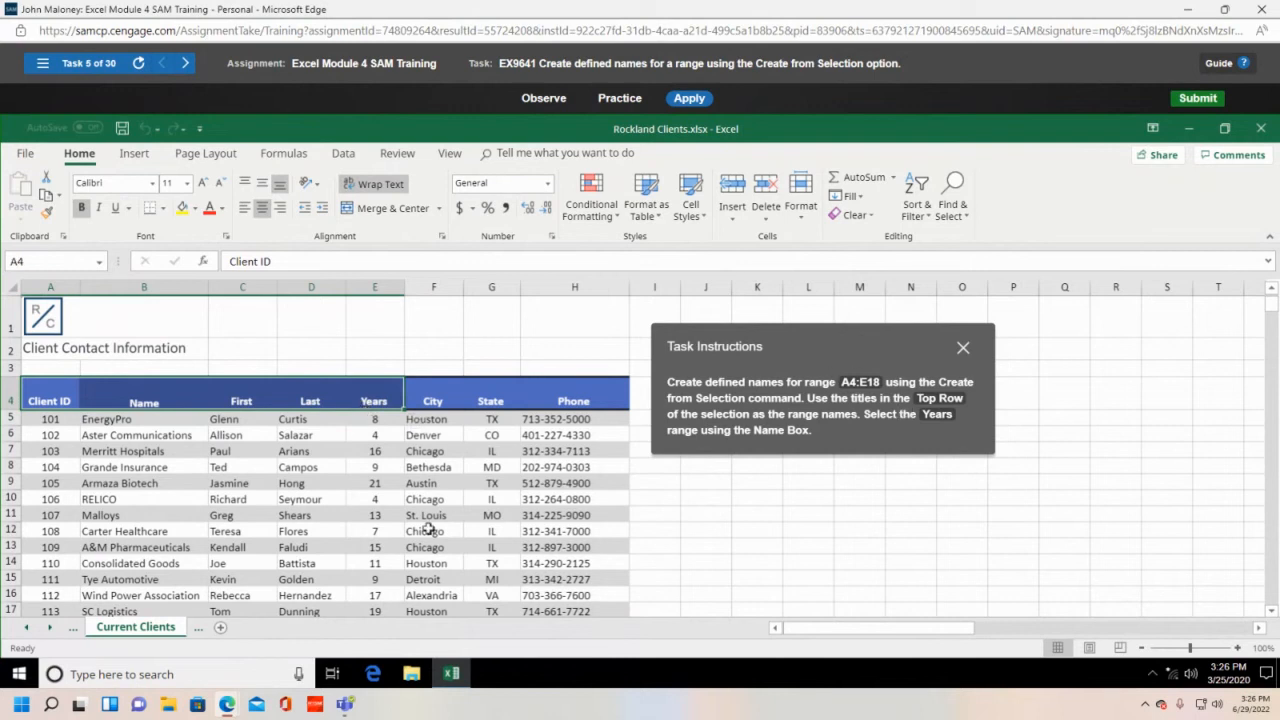
pyautogui.moveTo(46, 396); pyautogui.dragTo(378, 497)
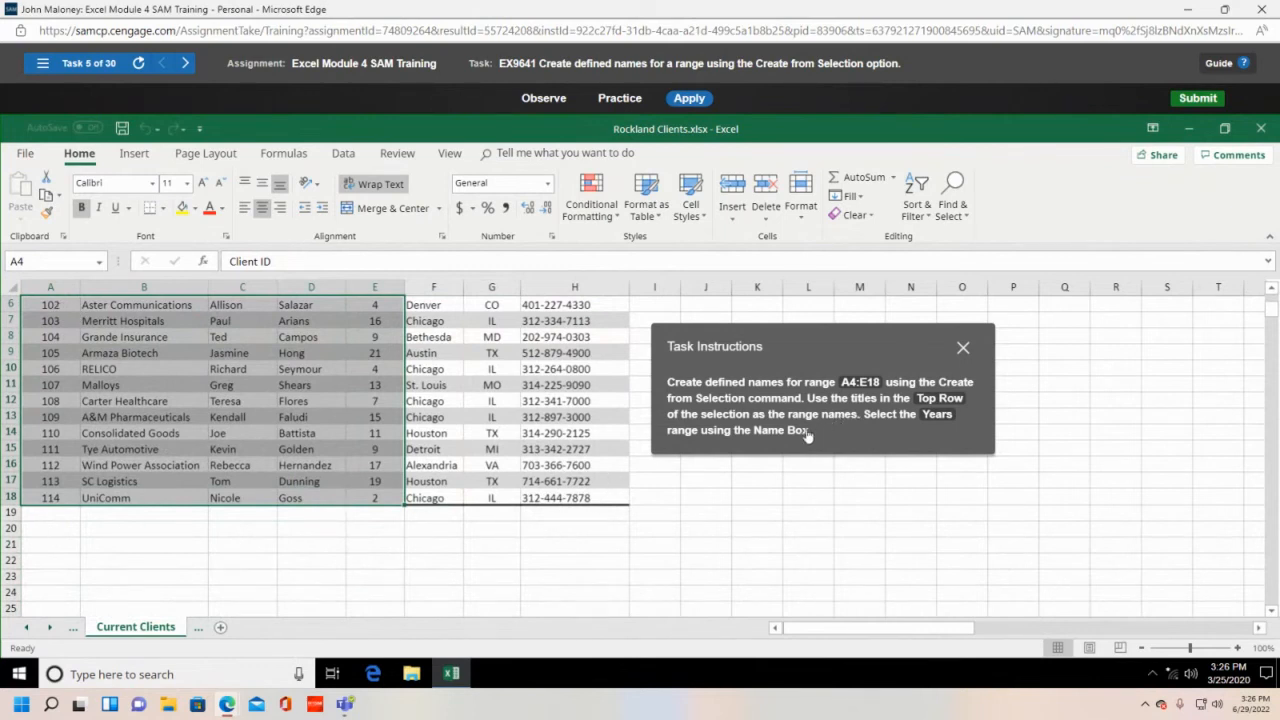
pyautogui.click(284, 153)
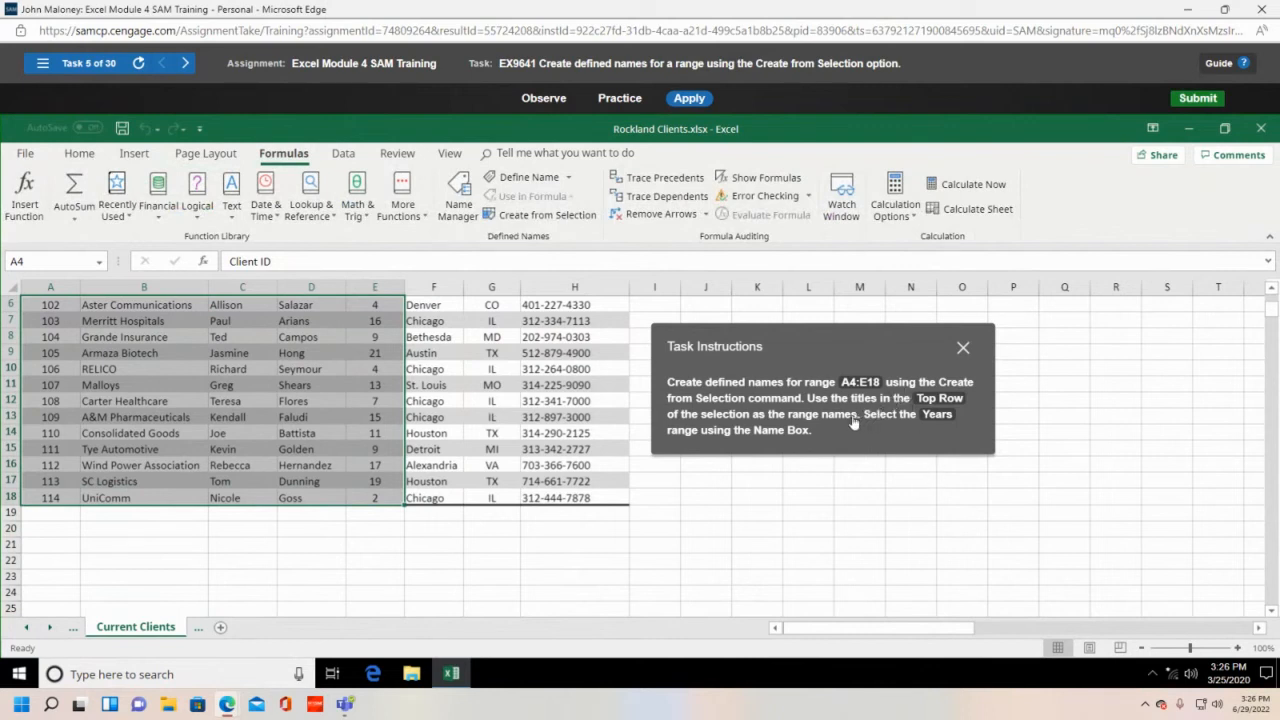
# - Create names from the top-row titles of A4:E18, then select Years from the Name Box
pyautogui.click(533, 216)
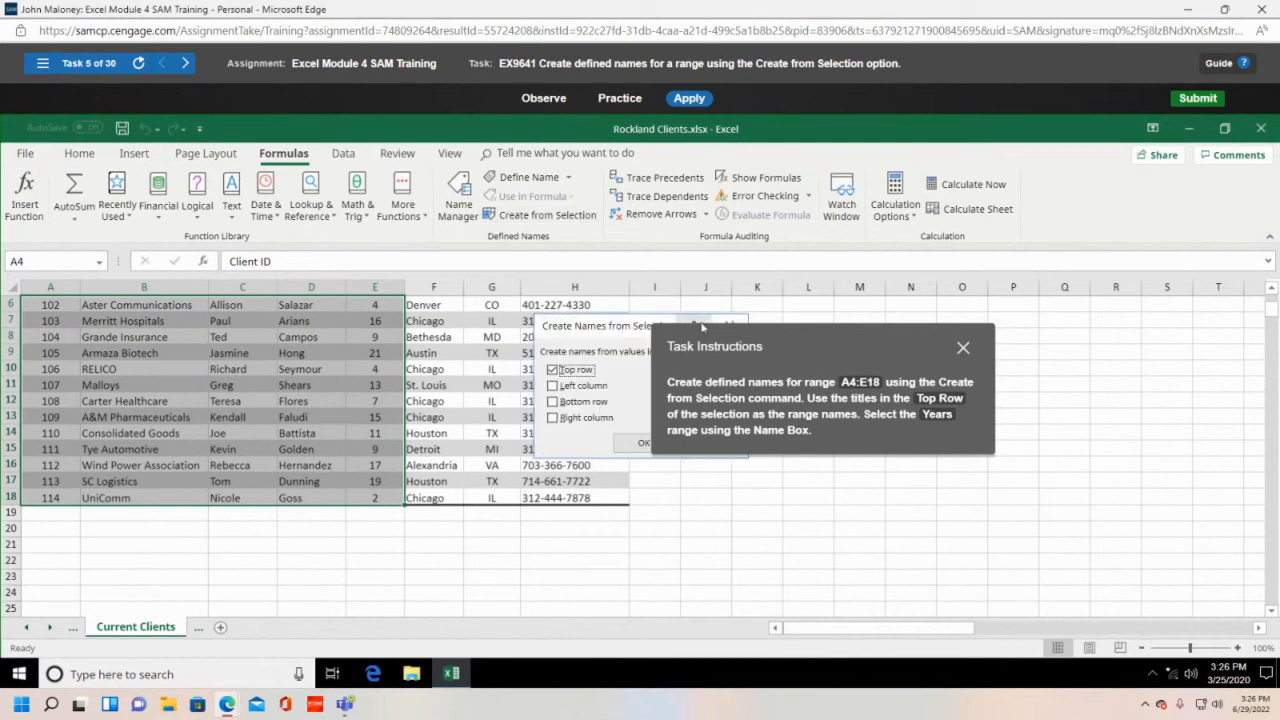
pyautogui.moveTo(818, 352); pyautogui.dragTo(1026, 350)
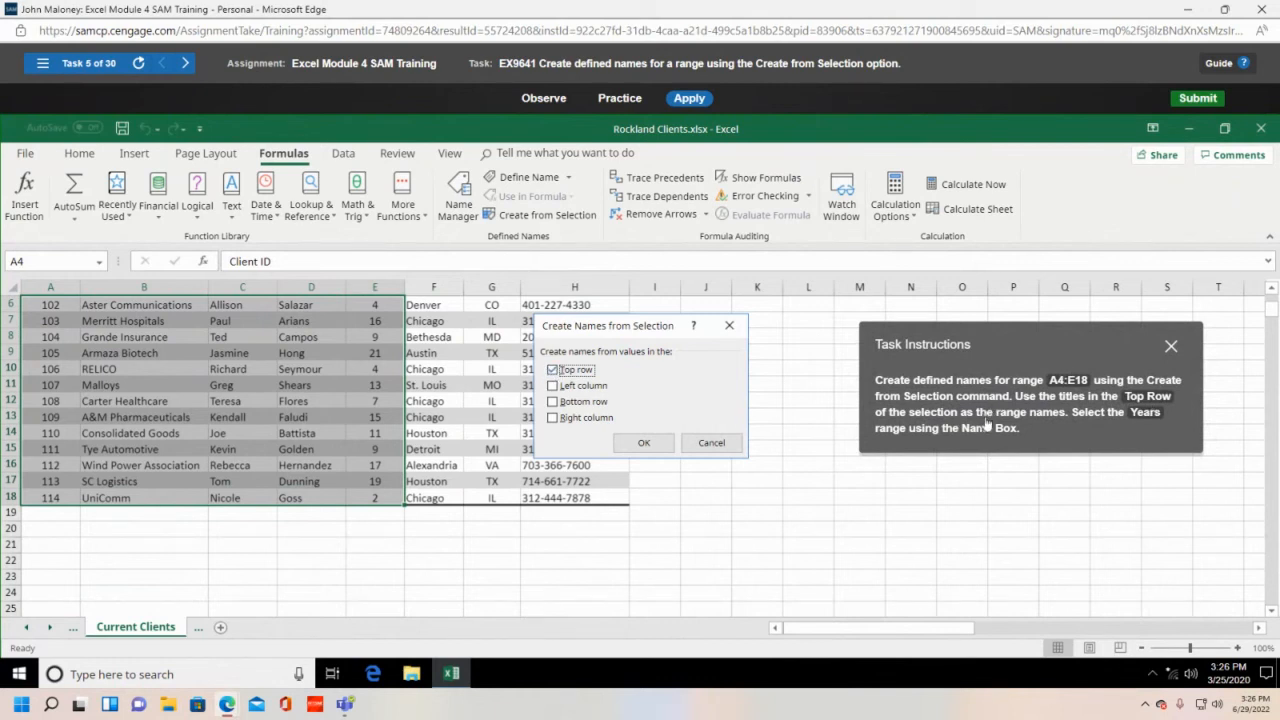
pyautogui.click(660, 452)
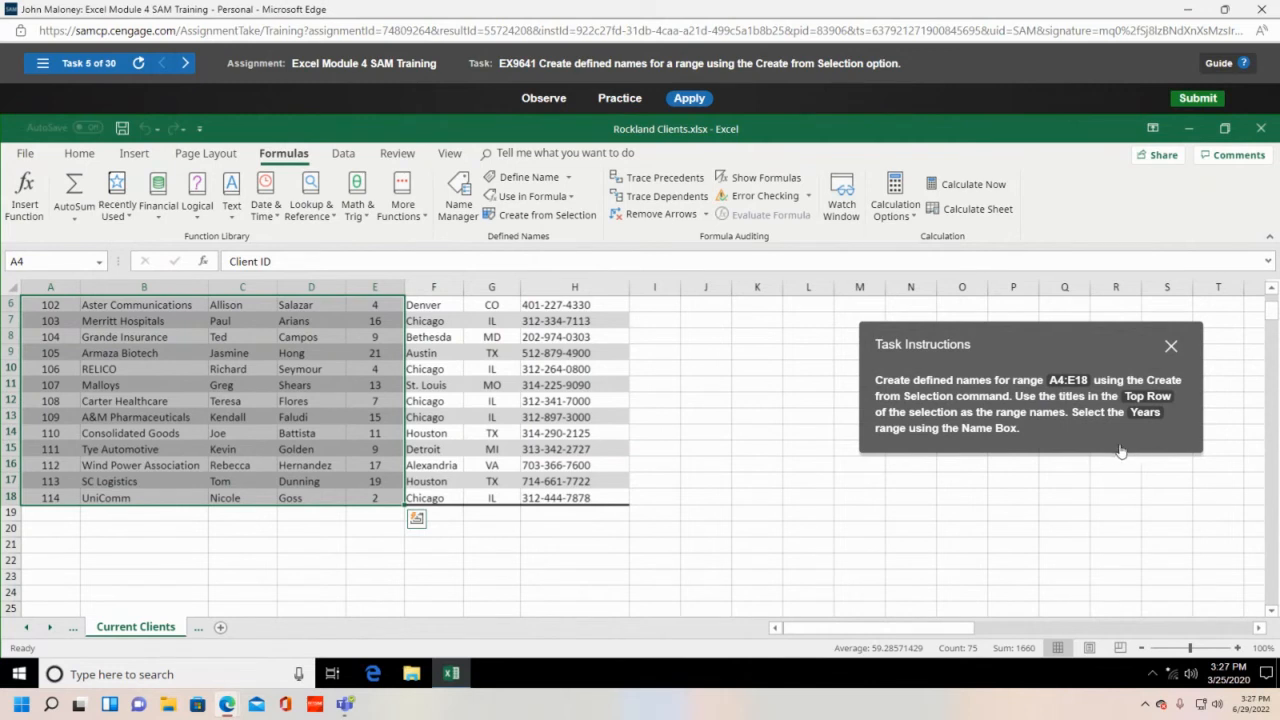
pyautogui.click(100, 263)
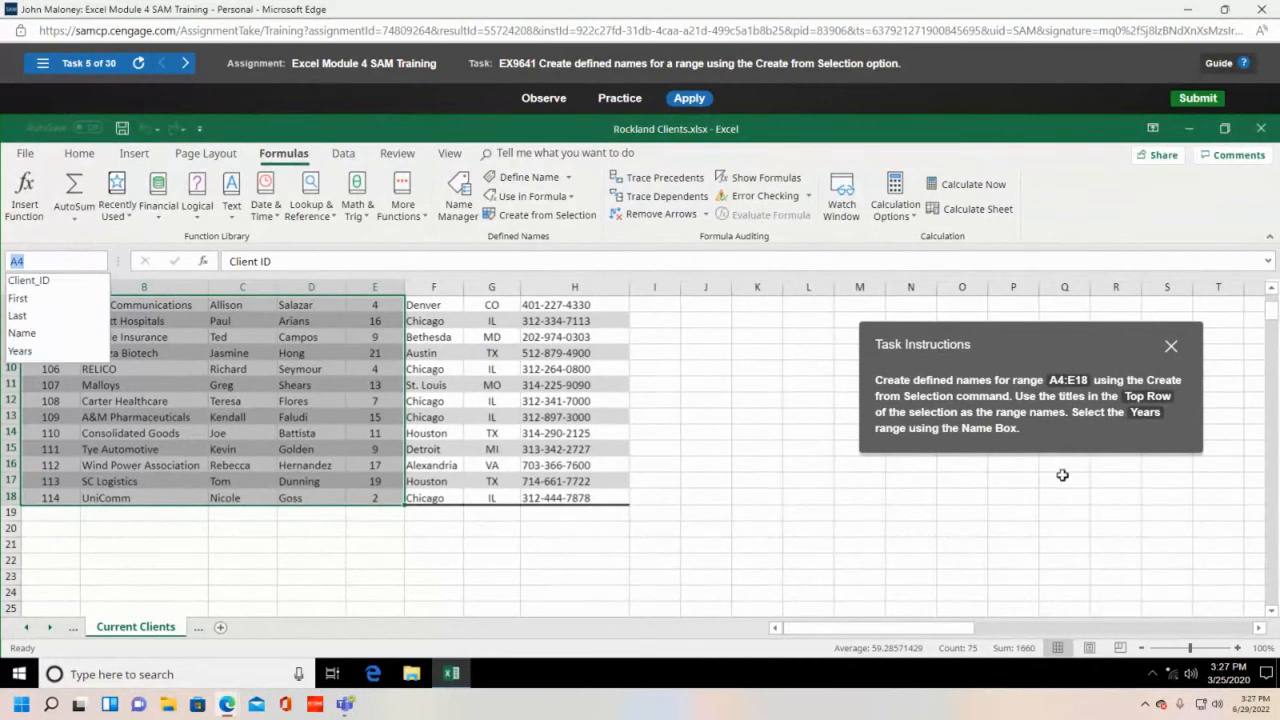
pyautogui.click(76, 352)
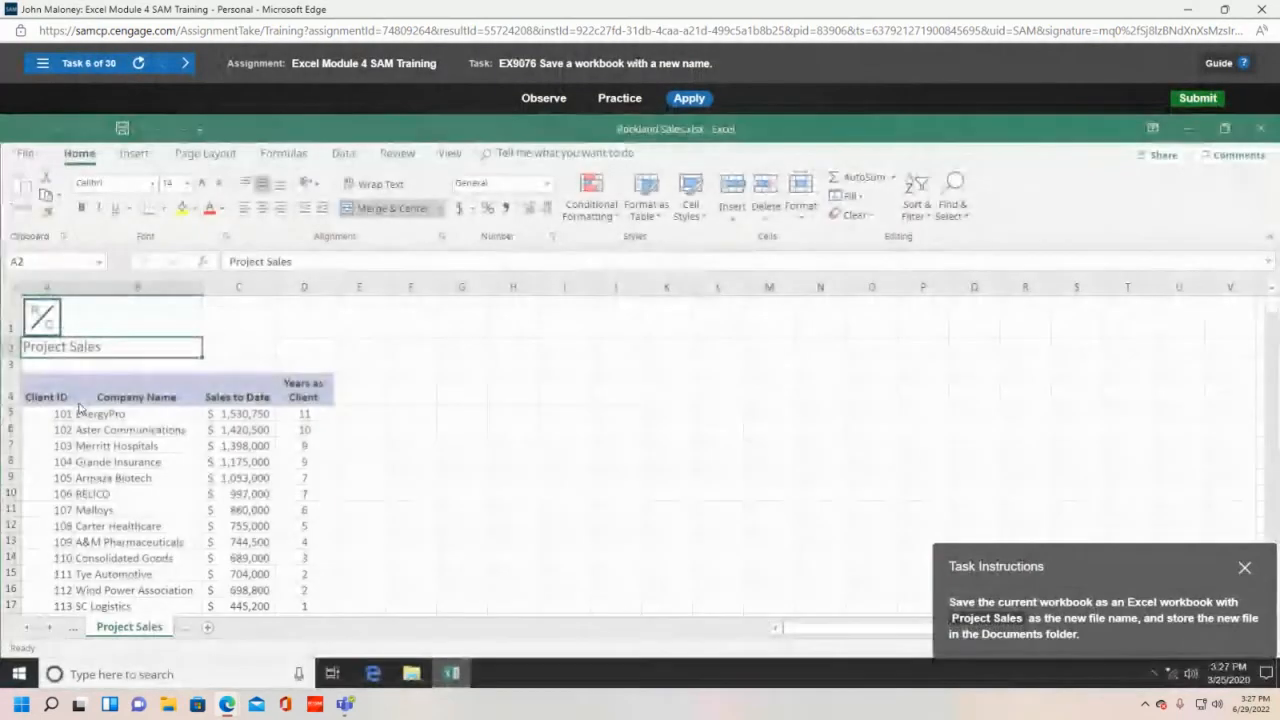
# - Save the workbook in place from the Quick Access Toolbar, then go to the File tab
pyautogui.moveTo(1072, 588); pyautogui.dragTo(739, 417)
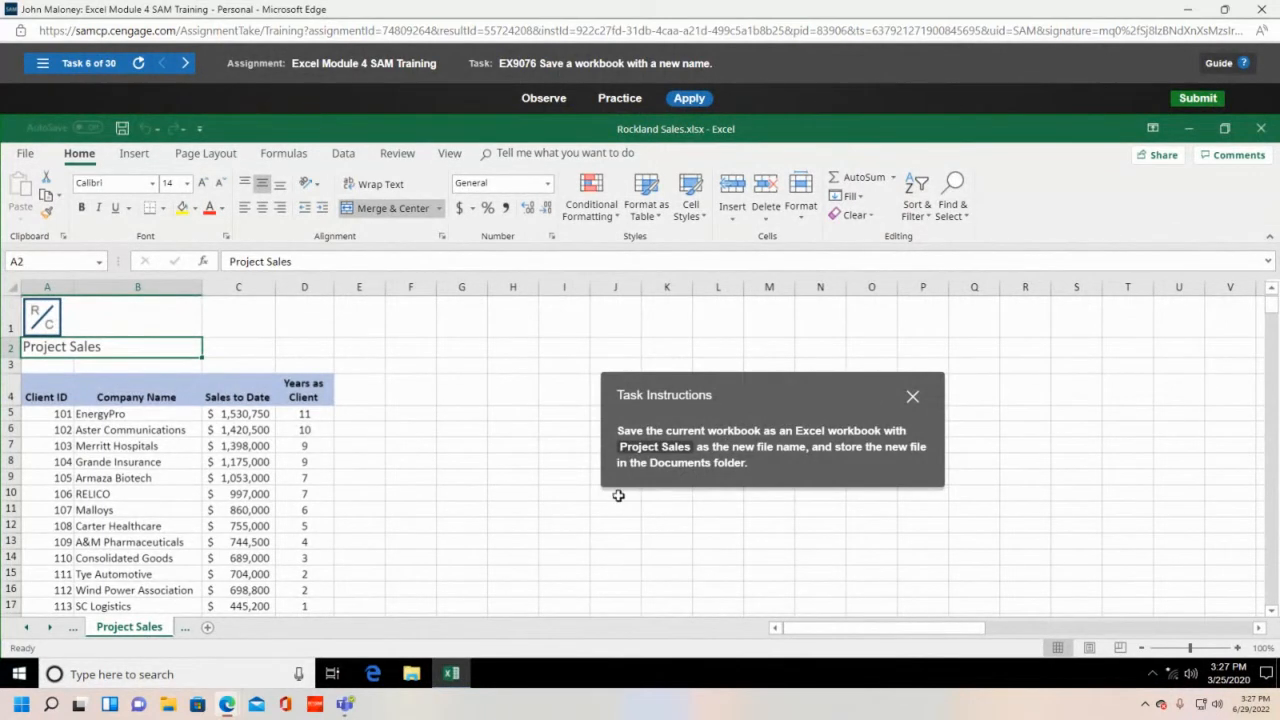
pyautogui.click(121, 130)
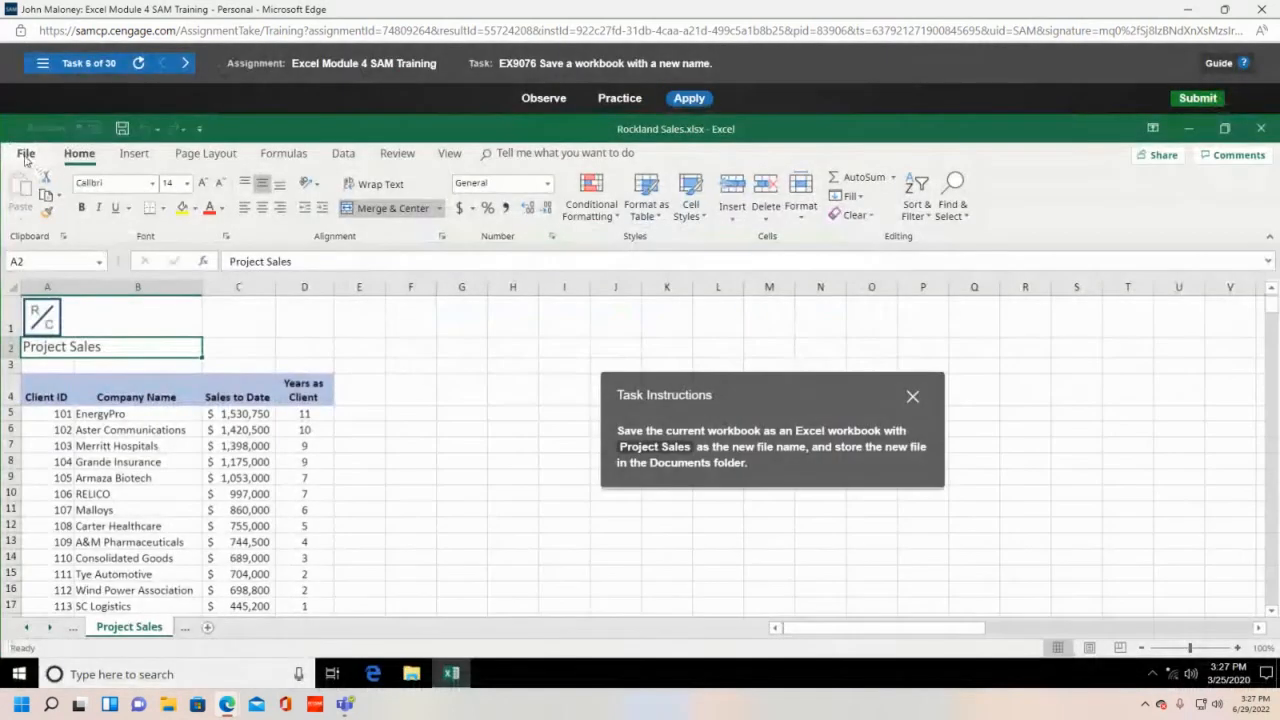
pyautogui.click(24, 153)
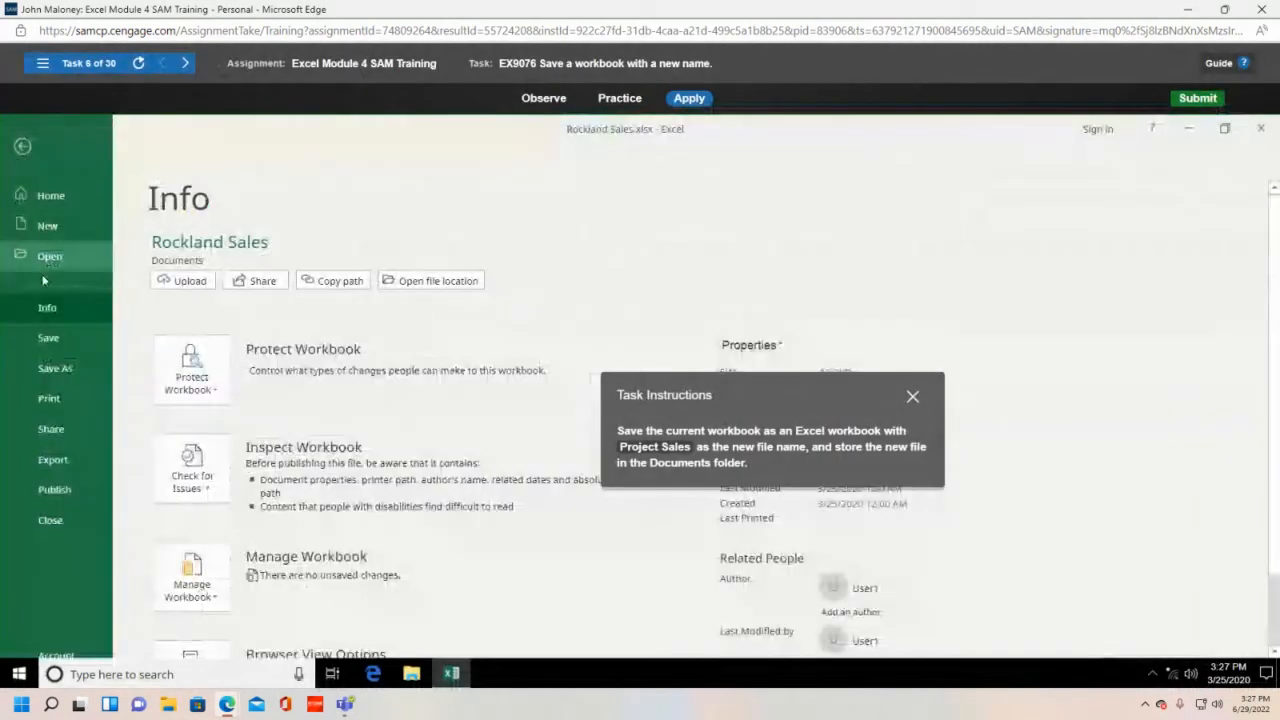
# - Save the workbook as Project Sales in the Documents folder on This PC
pyautogui.click(60, 368)
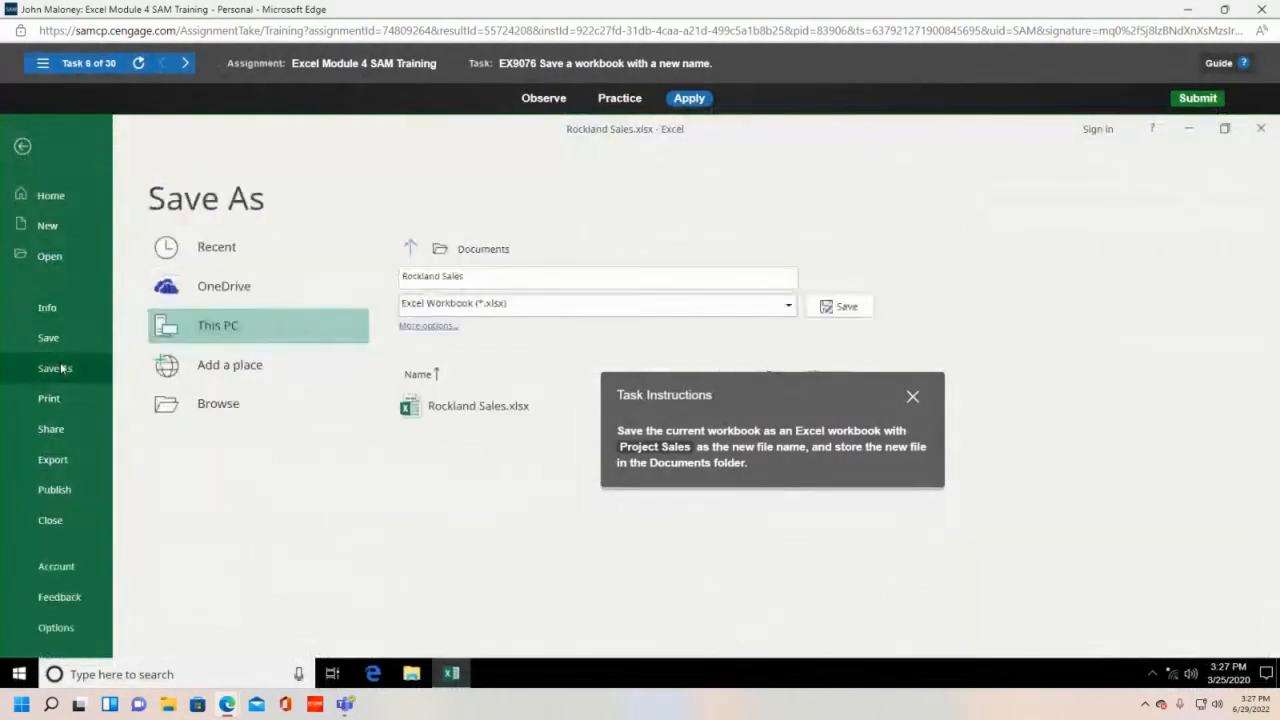
pyautogui.doubleClick(203, 327)
pyautogui.moveTo(748, 404); pyautogui.dragTo(940, 390)
pyautogui.click(466, 313)
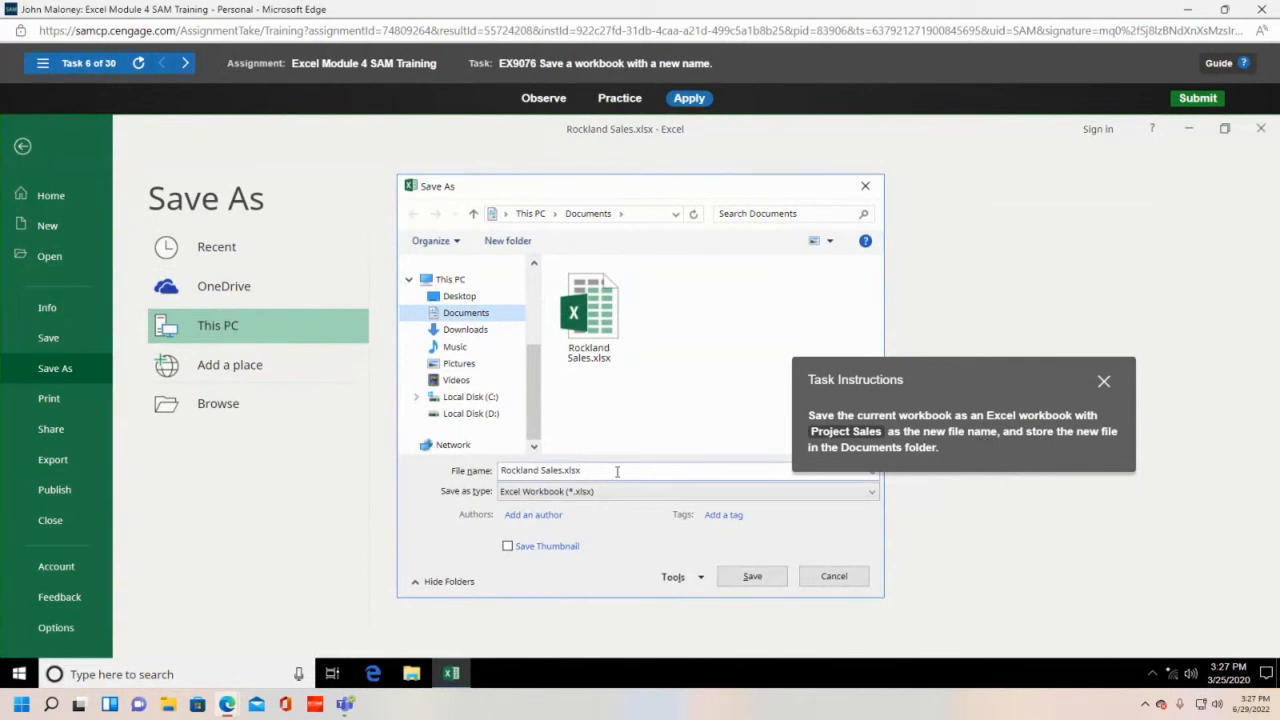
pyautogui.moveTo(614, 465); pyautogui.dragTo(437, 457)
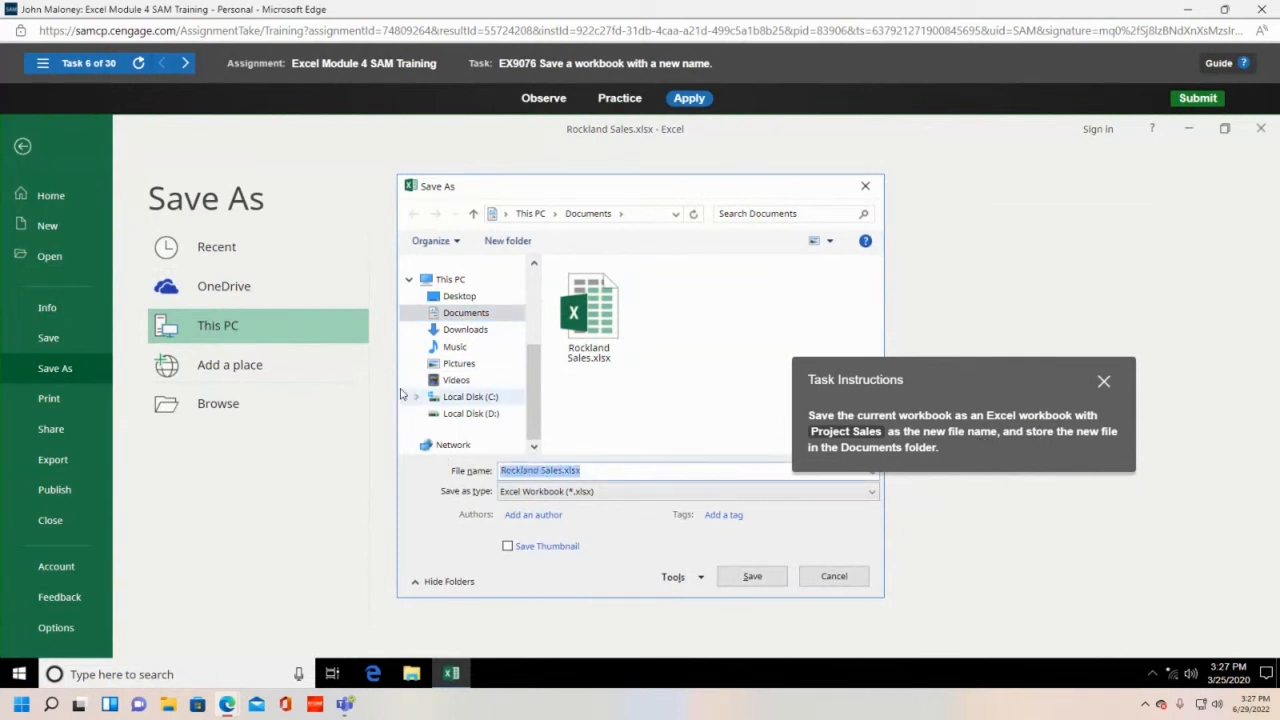
pyautogui.write('Project Sales')
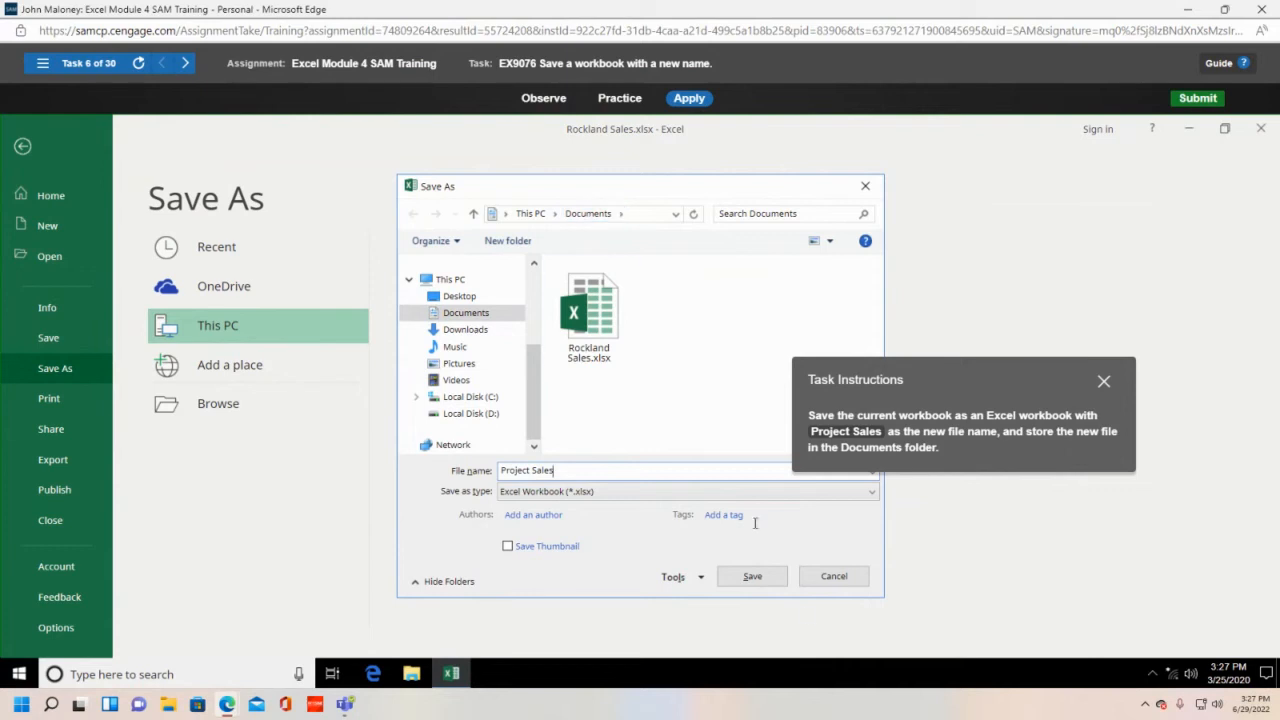
pyautogui.click(752, 576)
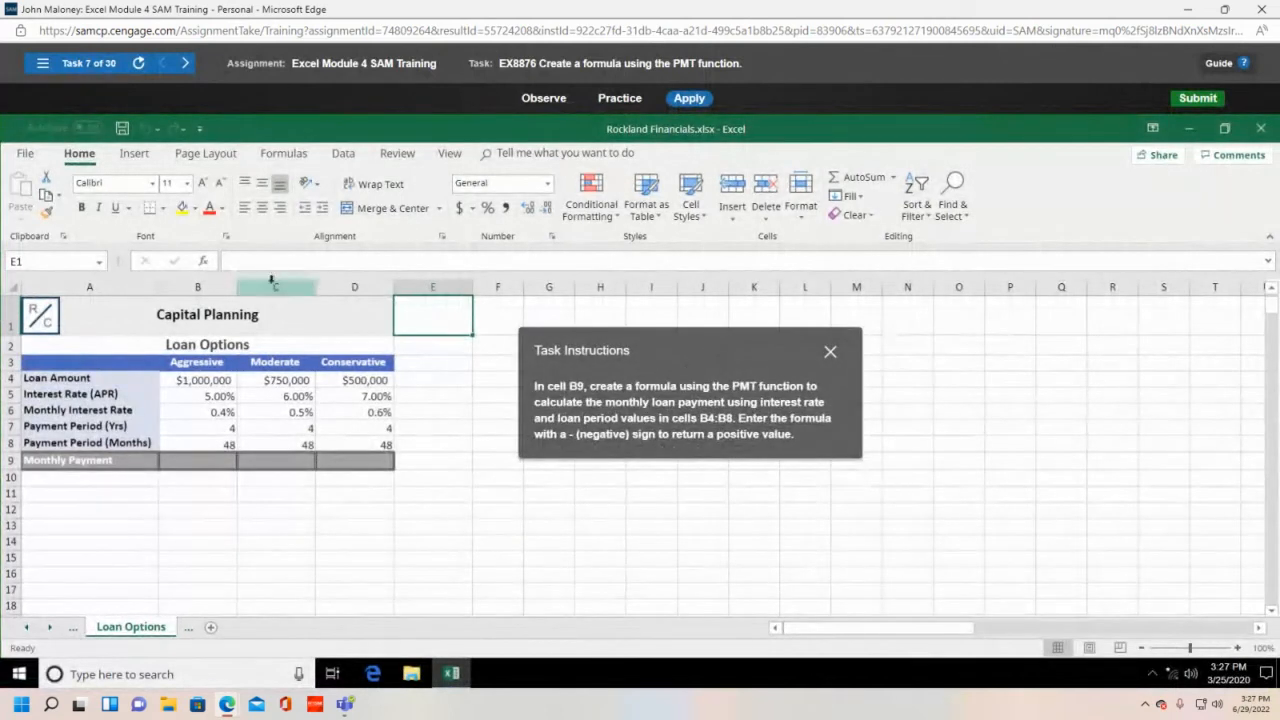
# - Insert the PMT function from the Financial library into cell B9 of Loan Options
pyautogui.click(208, 458)
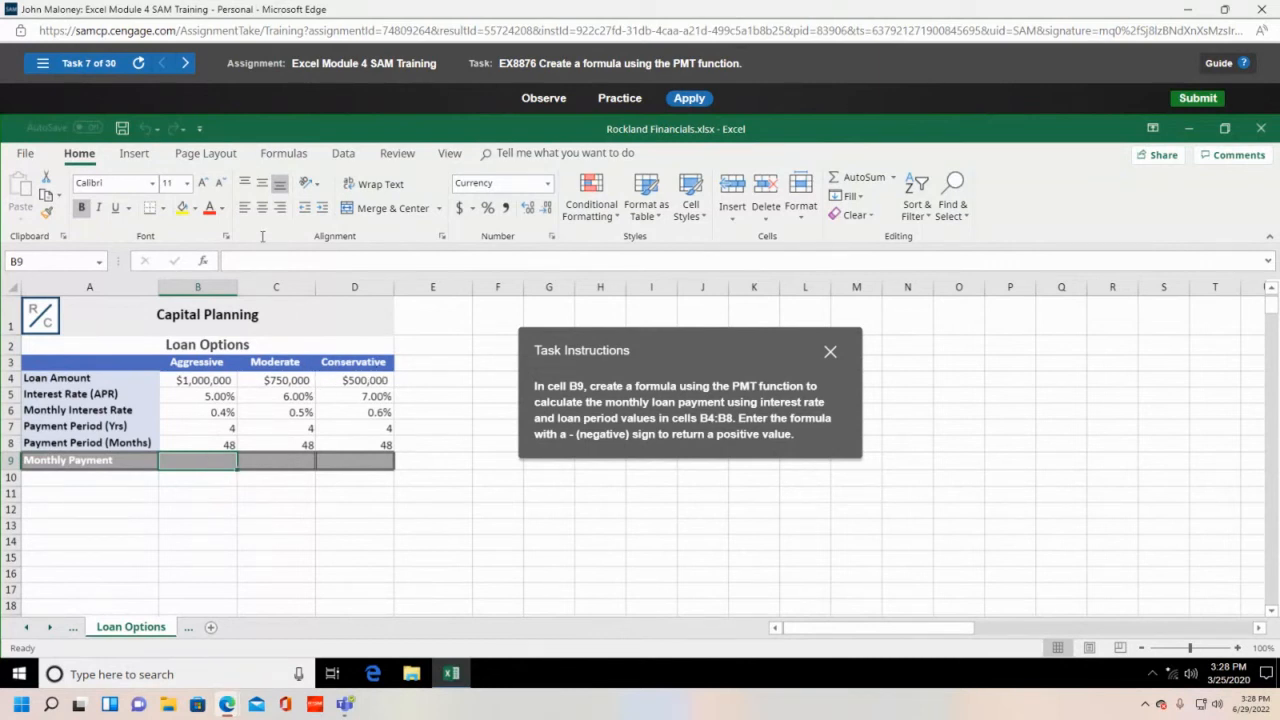
pyautogui.click(285, 154)
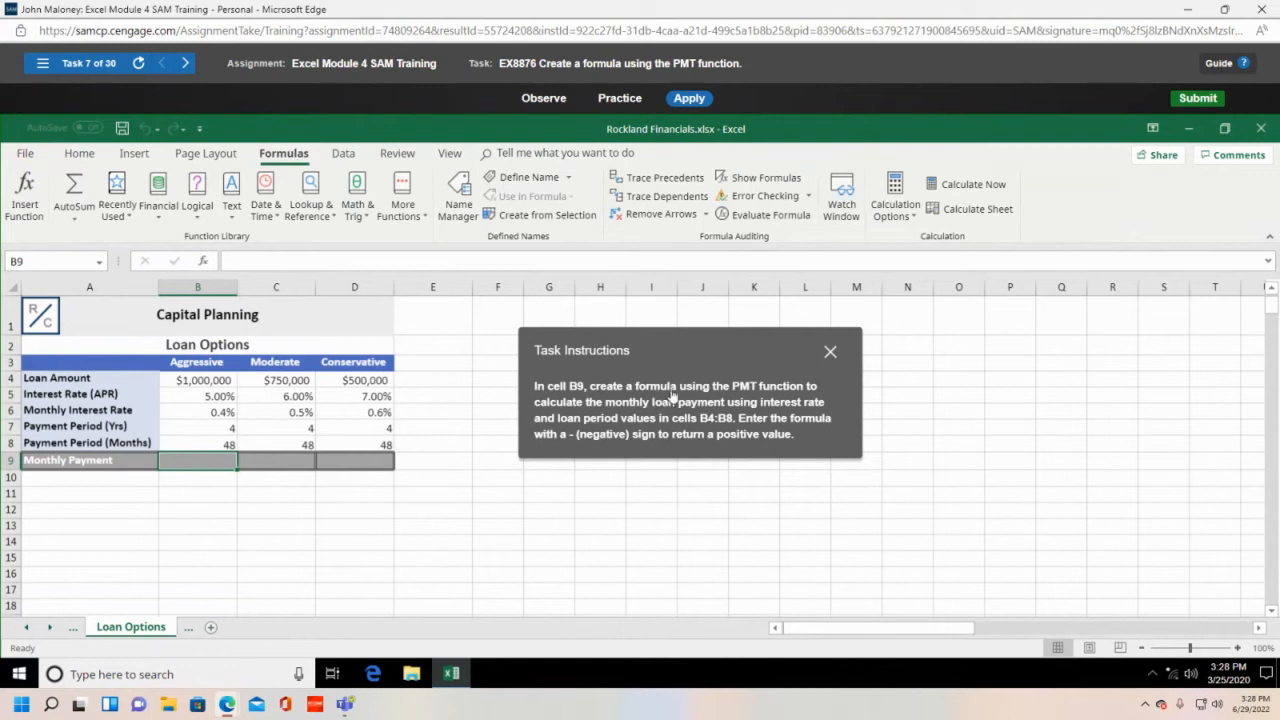
pyautogui.moveTo(669, 355); pyautogui.dragTo(808, 317)
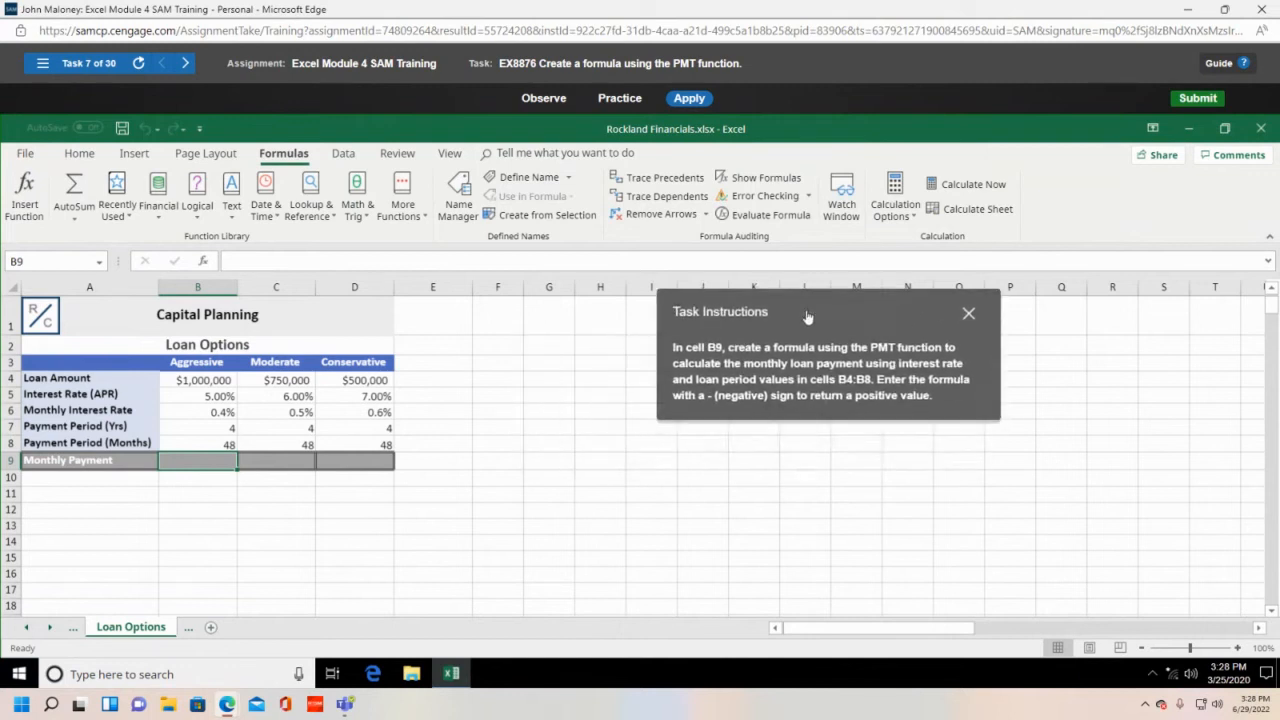
pyautogui.click(158, 210)
pyautogui.scroll(-1, 167, 411)
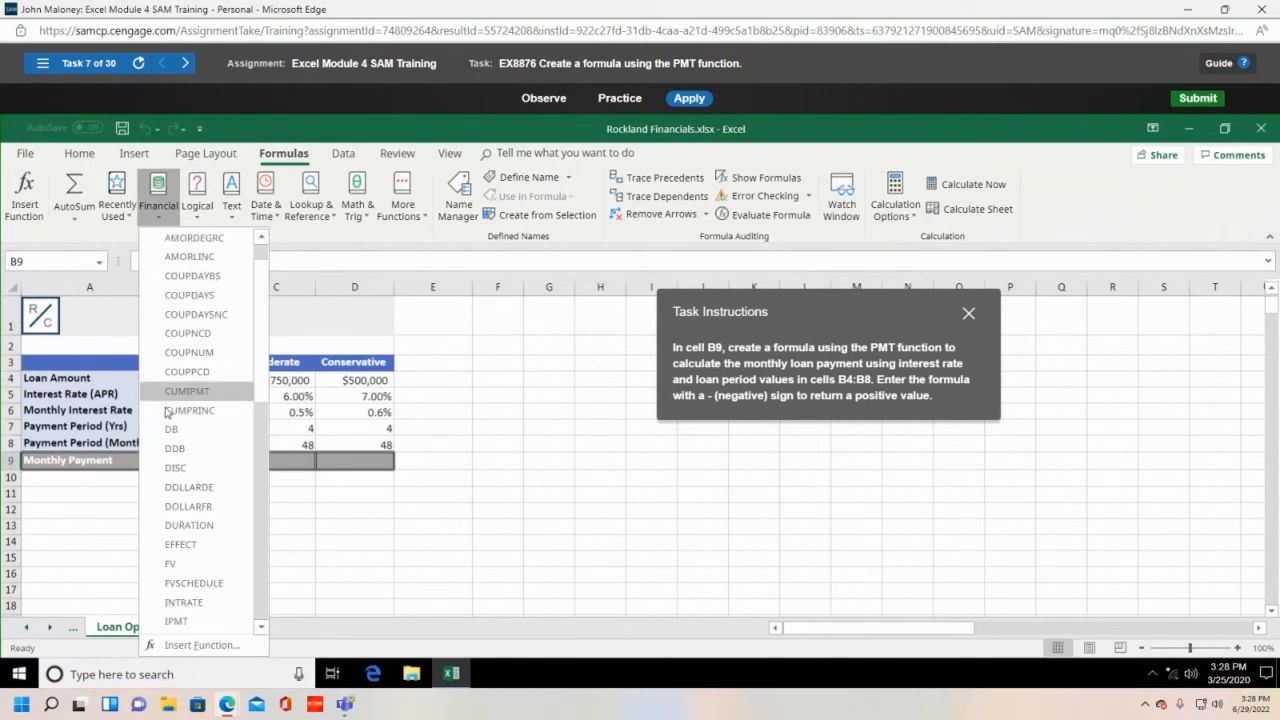
pyautogui.scroll(-3, 167, 411)
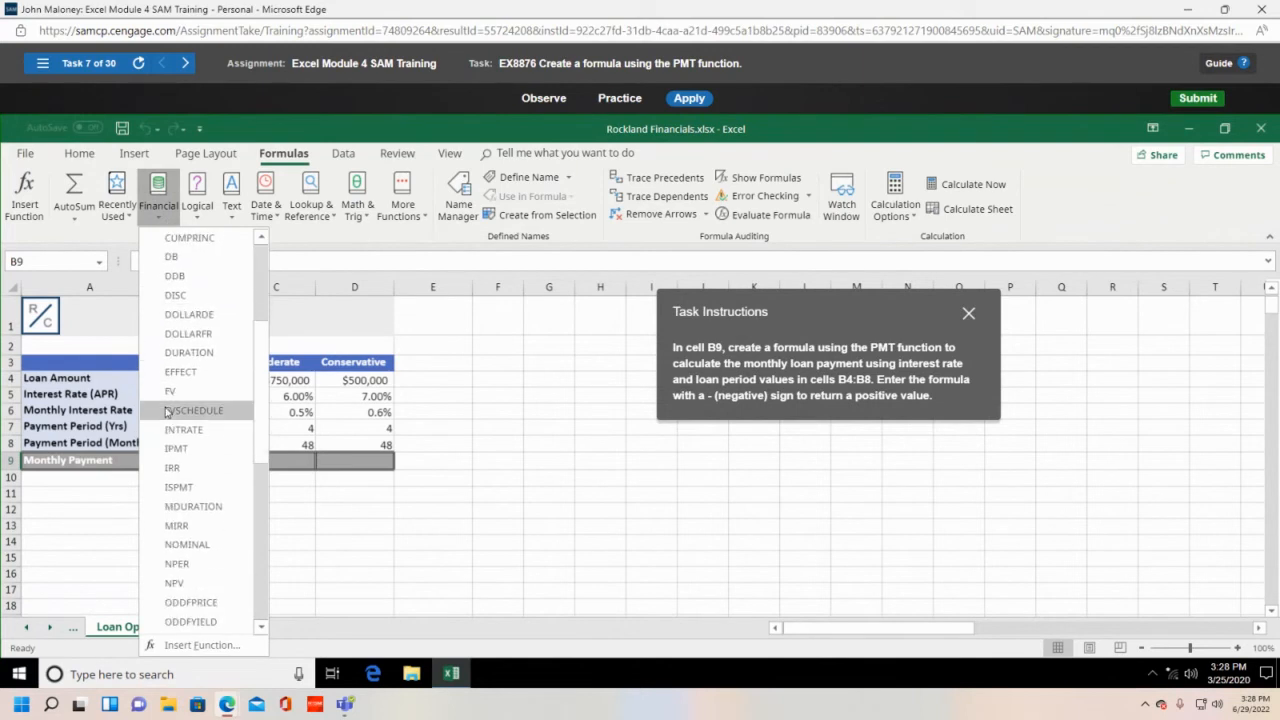
pyautogui.scroll(-2, 167, 411)
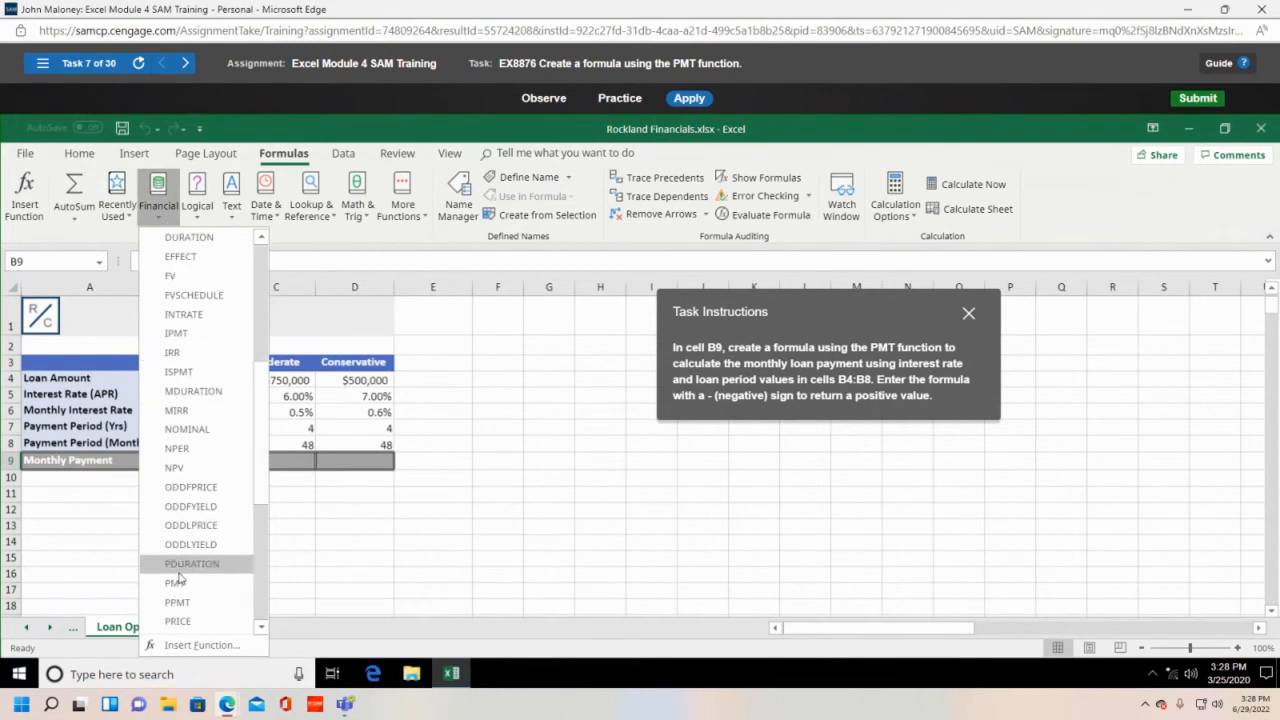
pyautogui.click(177, 582)
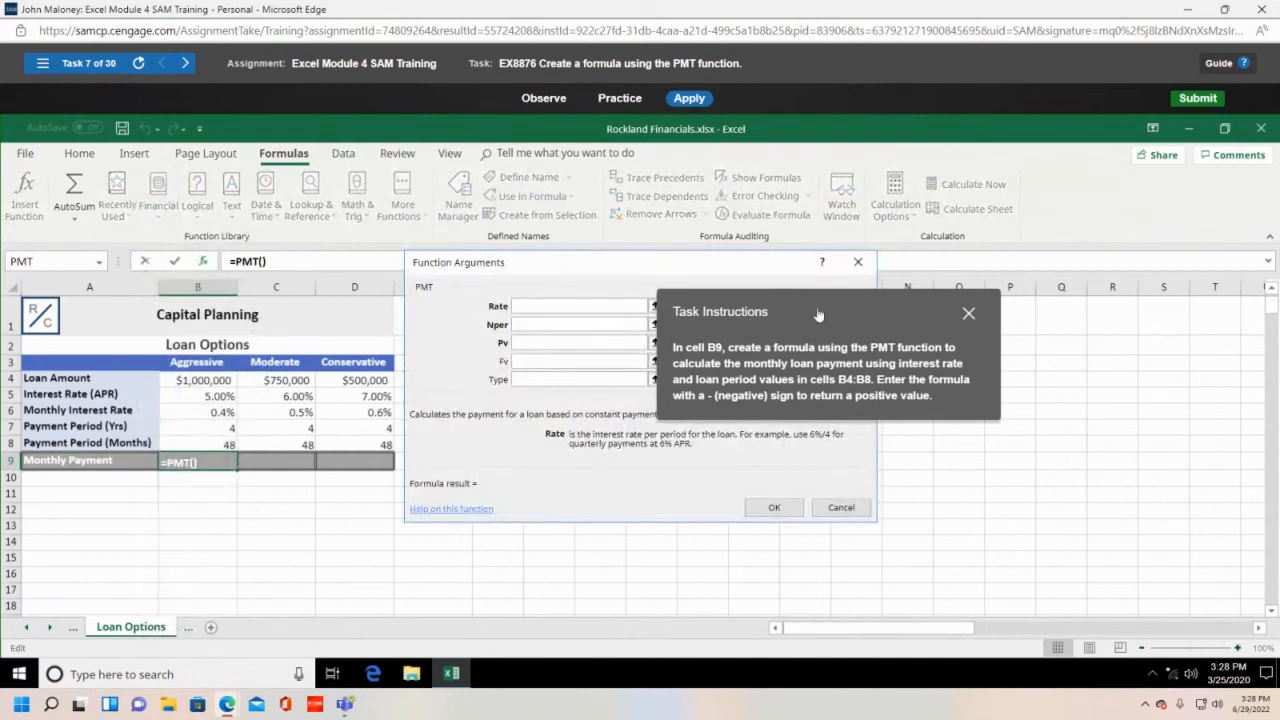
pyautogui.moveTo(818, 315); pyautogui.dragTo(265, 175)
pyautogui.moveTo(633, 264); pyautogui.dragTo(635, 210)
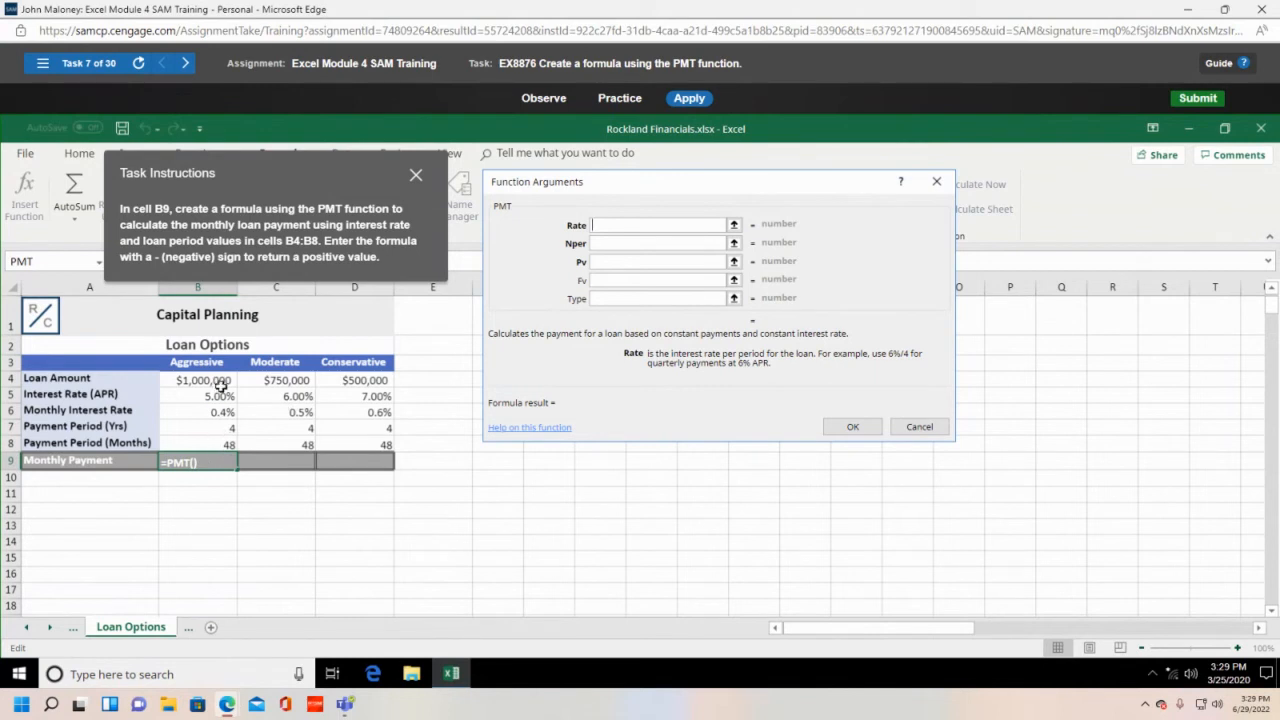
# - Set the PMT Rate to B6 and Nper to B8, leaving Pv blank
pyautogui.click(226, 415)
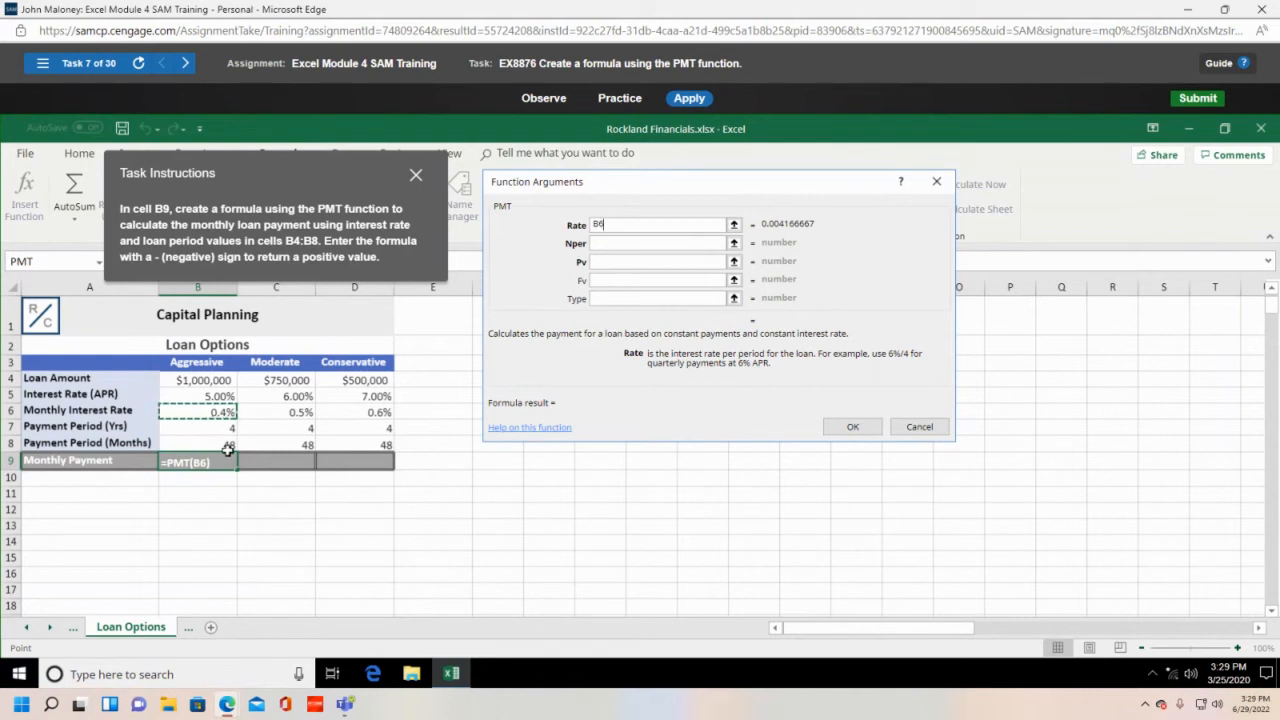
pyautogui.click(228, 452)
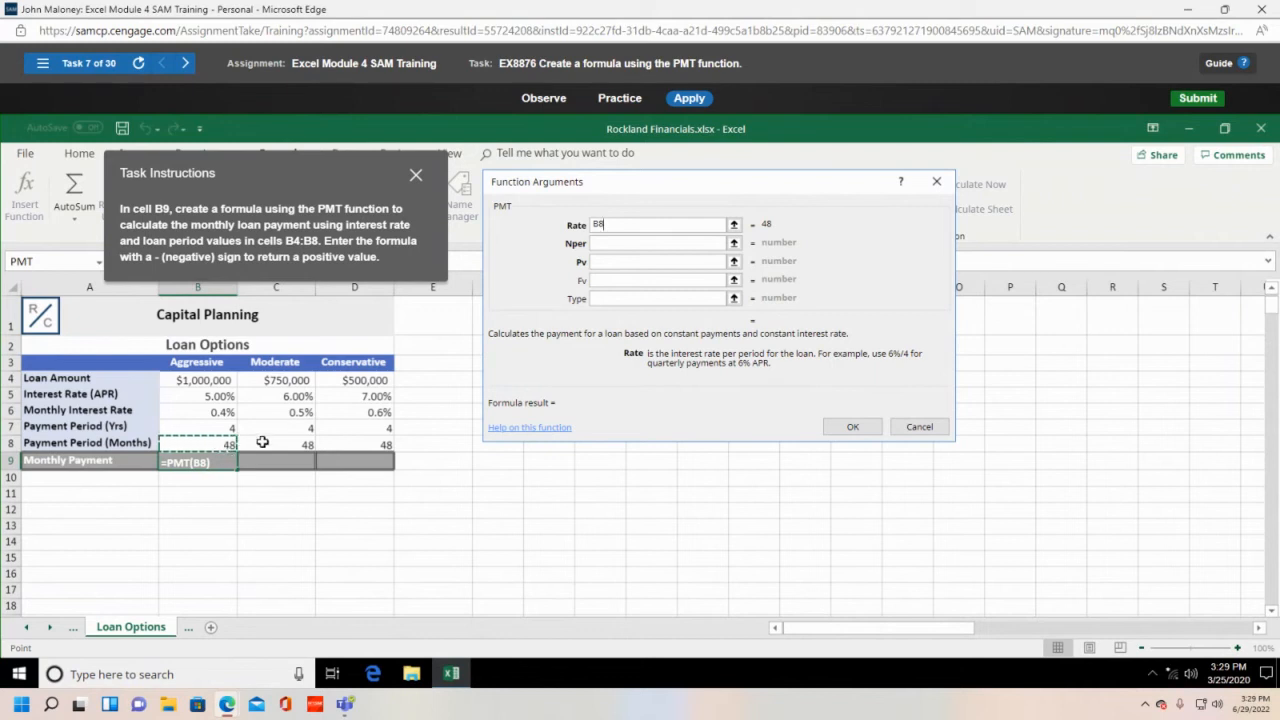
pyautogui.click(205, 414)
pyautogui.click(633, 244)
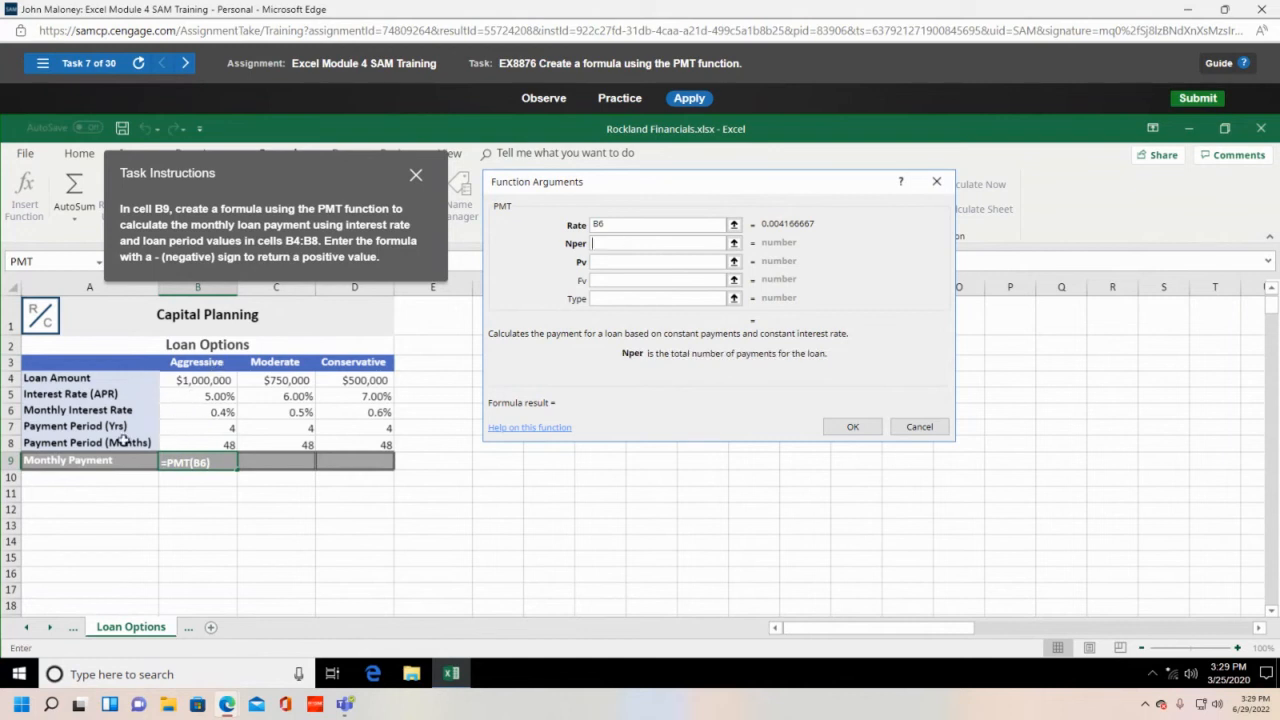
pyautogui.click(215, 445)
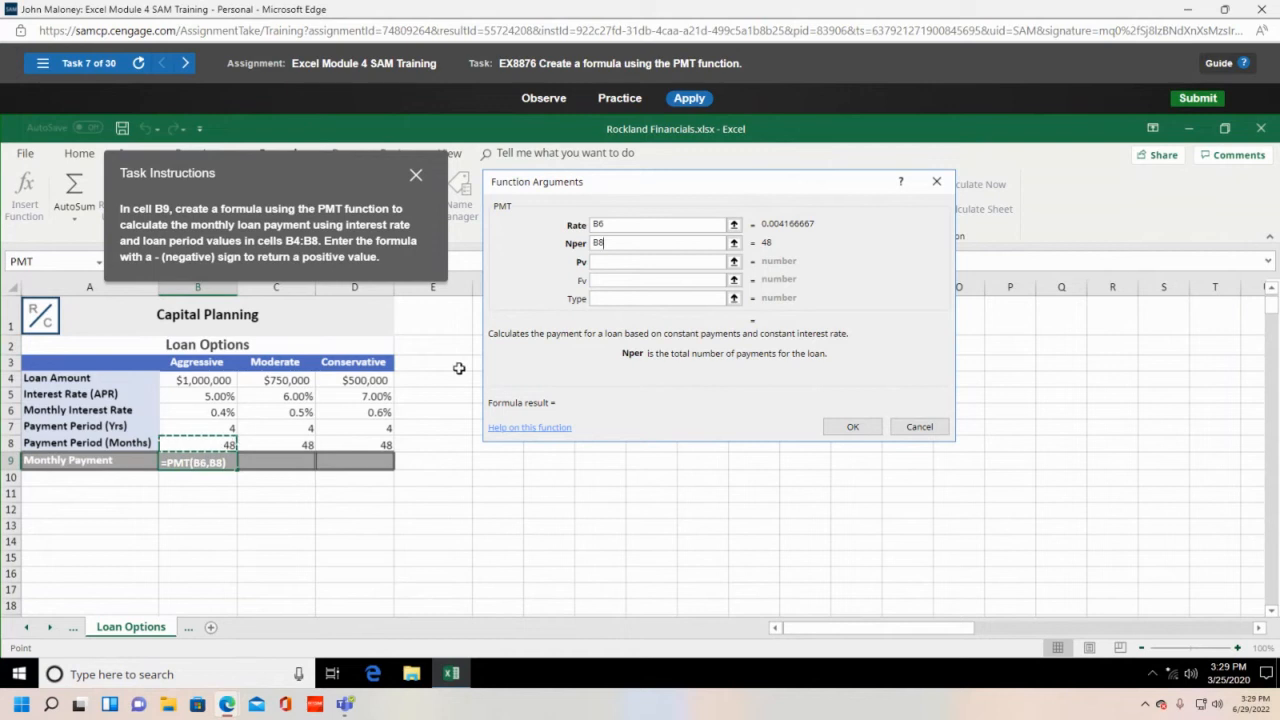
pyautogui.press('Tab')
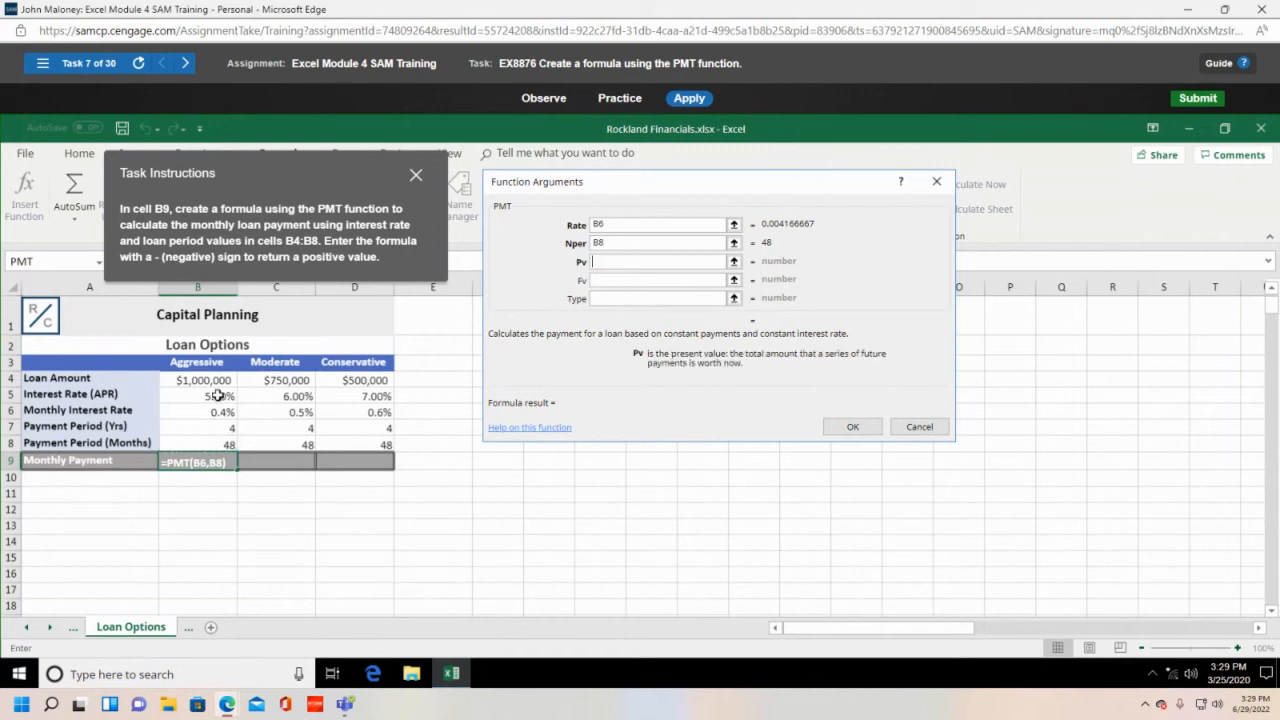
pyautogui.click(212, 382)
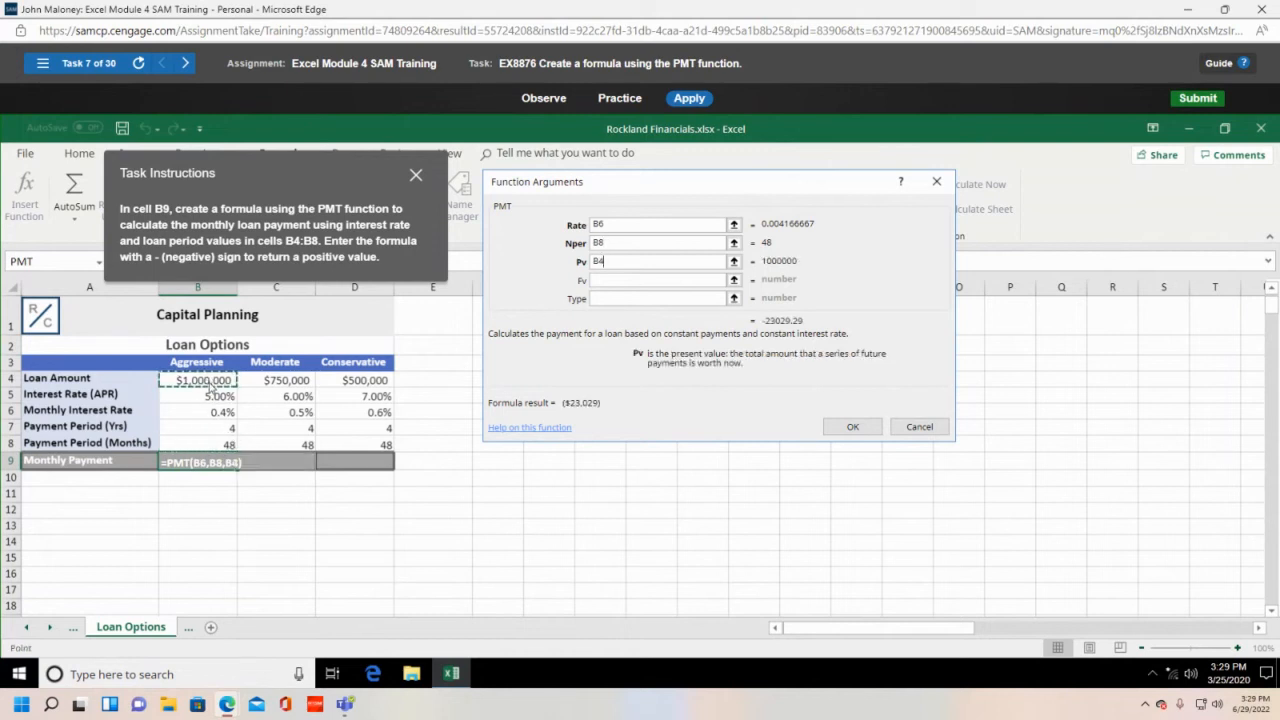
pyautogui.write('-')
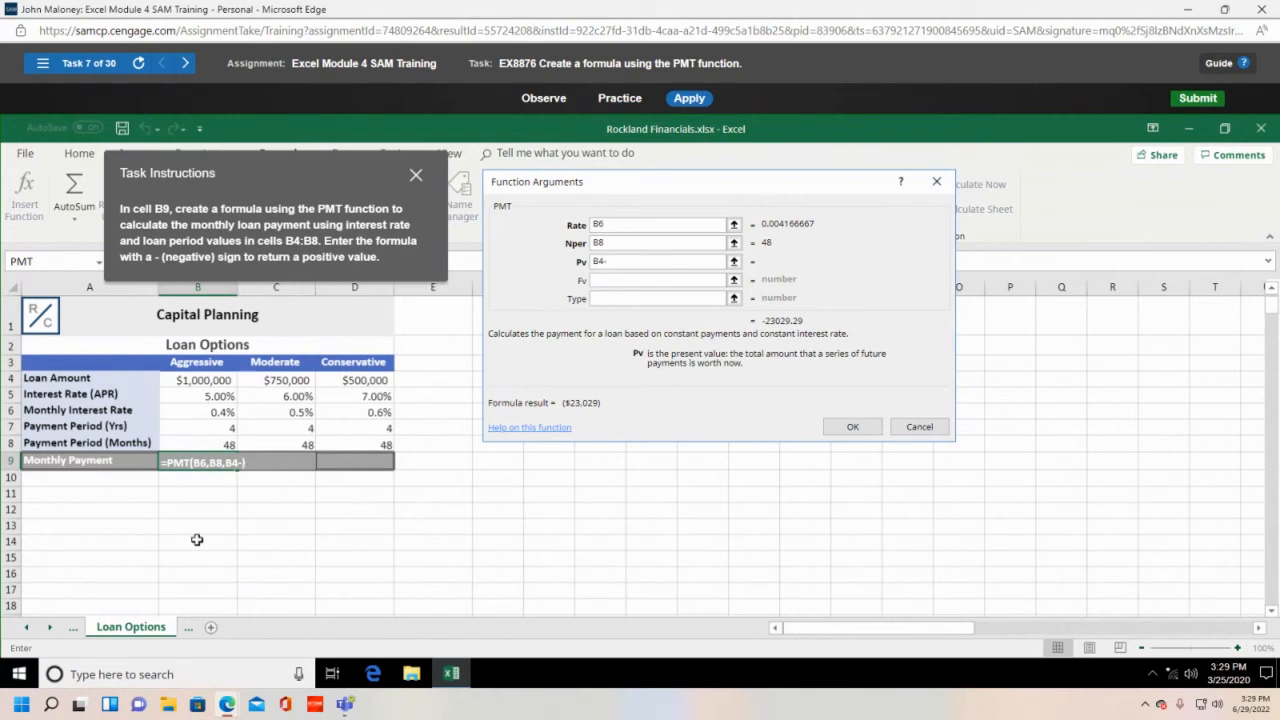
pyautogui.press('BackSpace')
pyautogui.press('BackSpace')
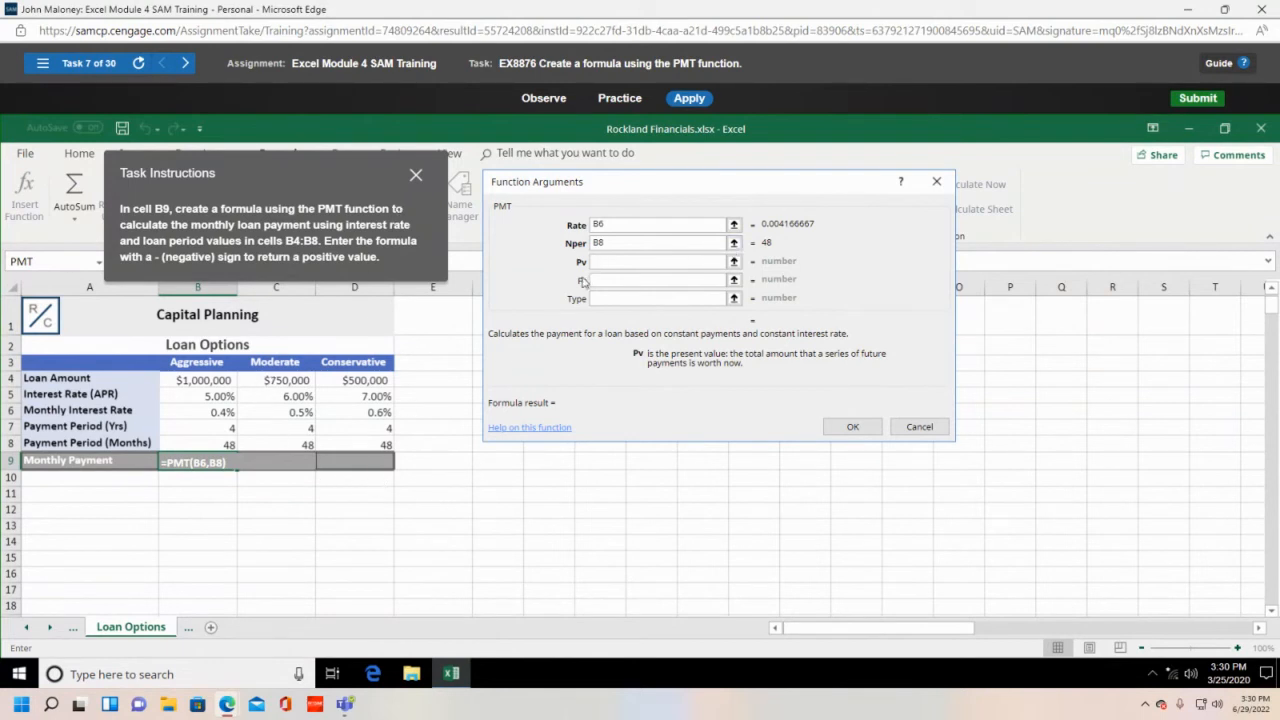
# - Enter -B4 as the PMT present value and accept, giving $23,029 in B9
pyautogui.click(201, 381)
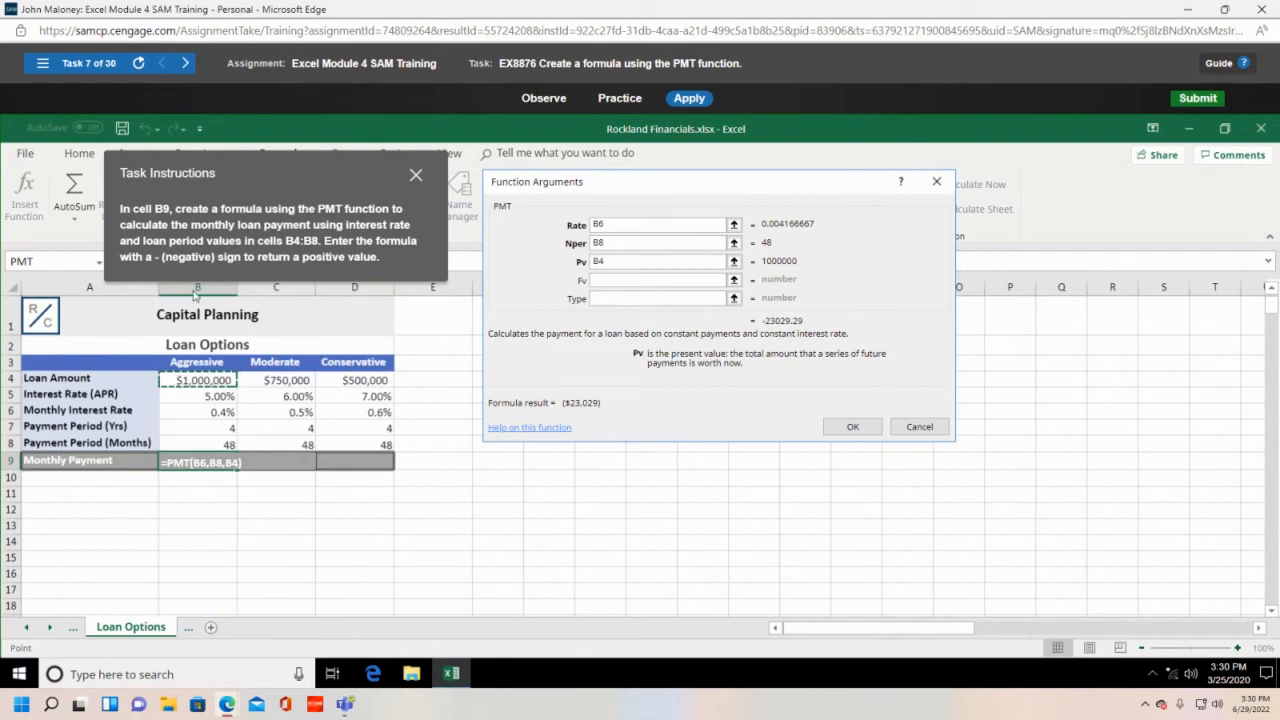
pyautogui.click(620, 299)
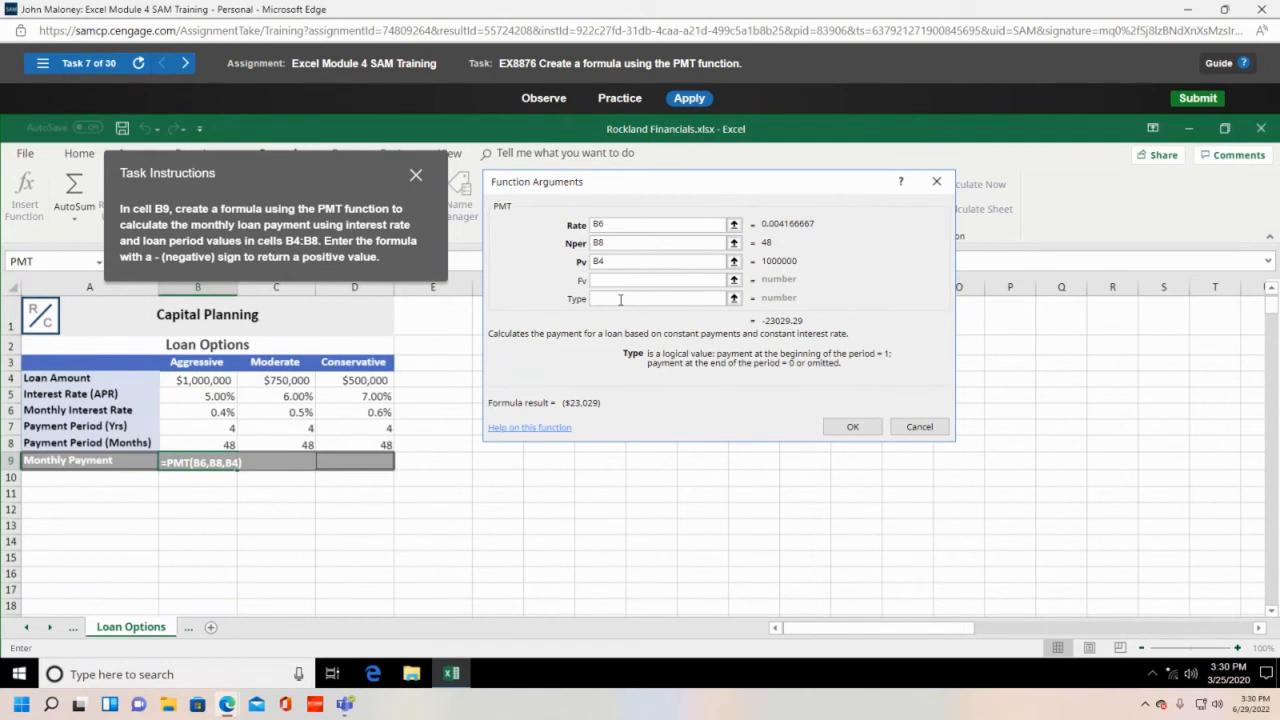
pyautogui.write('-')
pyautogui.press('BackSpace')
pyautogui.click(609, 281)
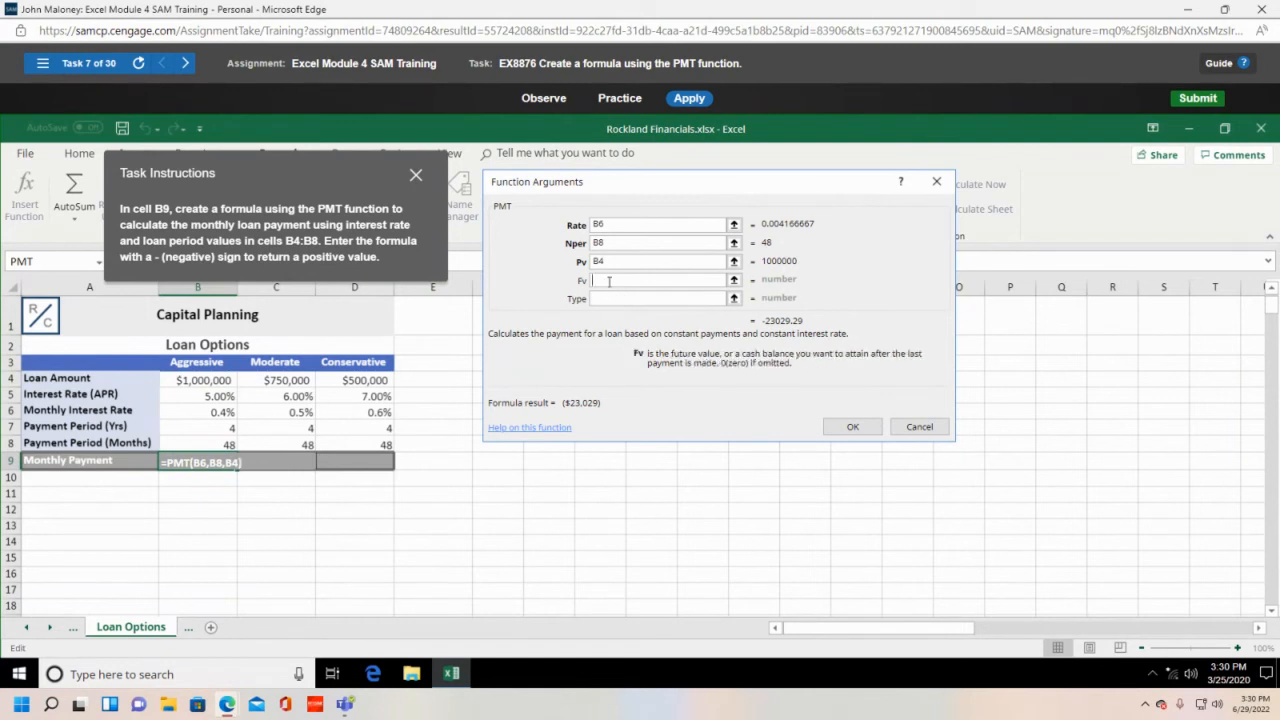
pyautogui.write('-')
pyautogui.press('BackSpace')
pyautogui.click(597, 263)
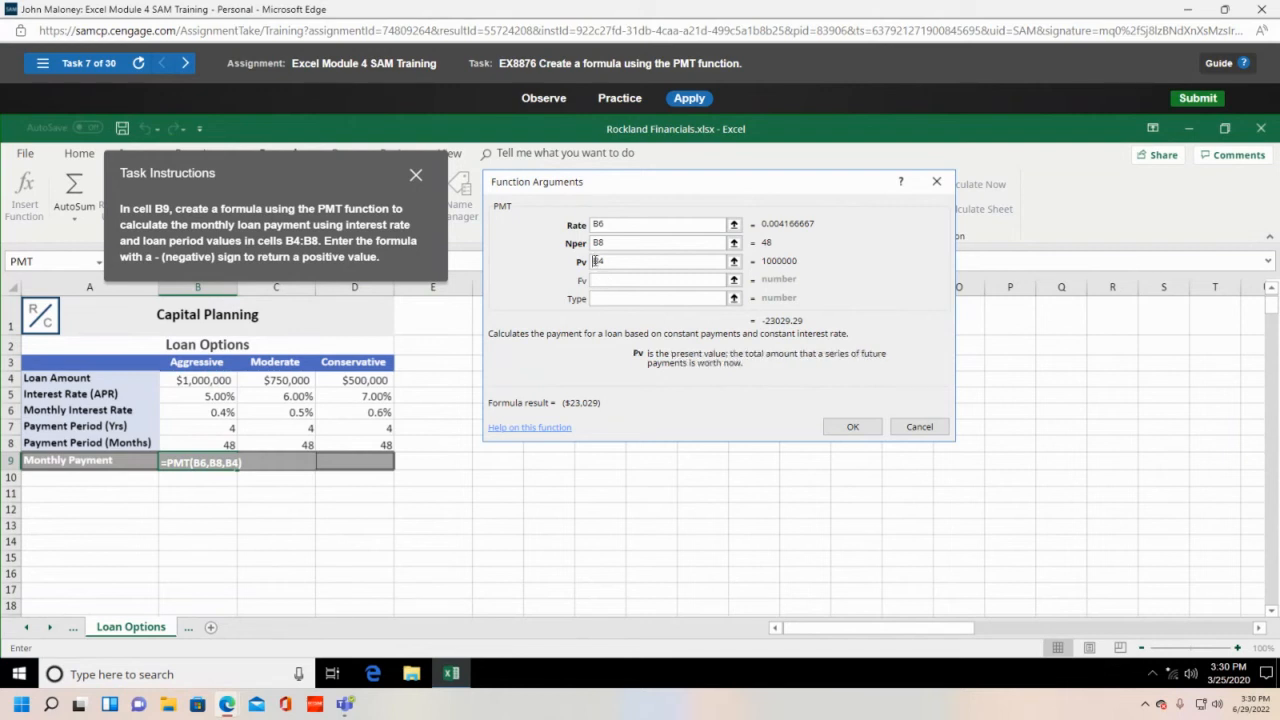
pyautogui.write('-')
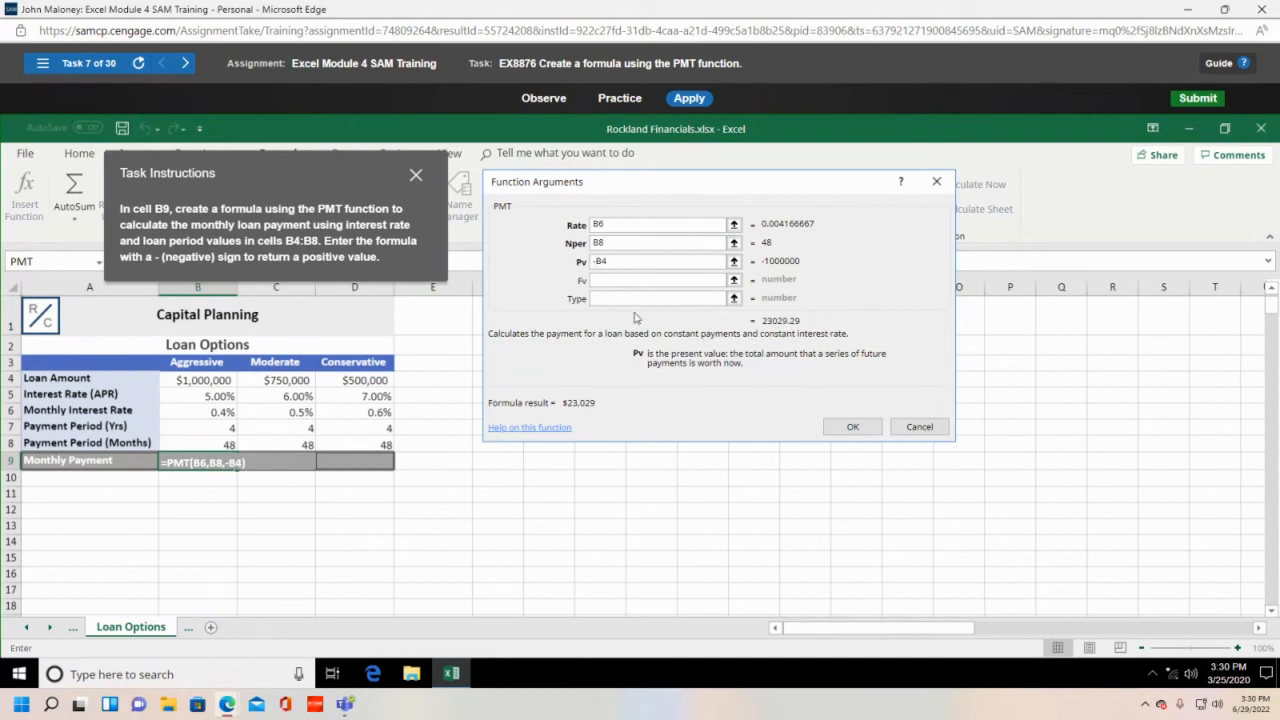
pyautogui.click(855, 427)
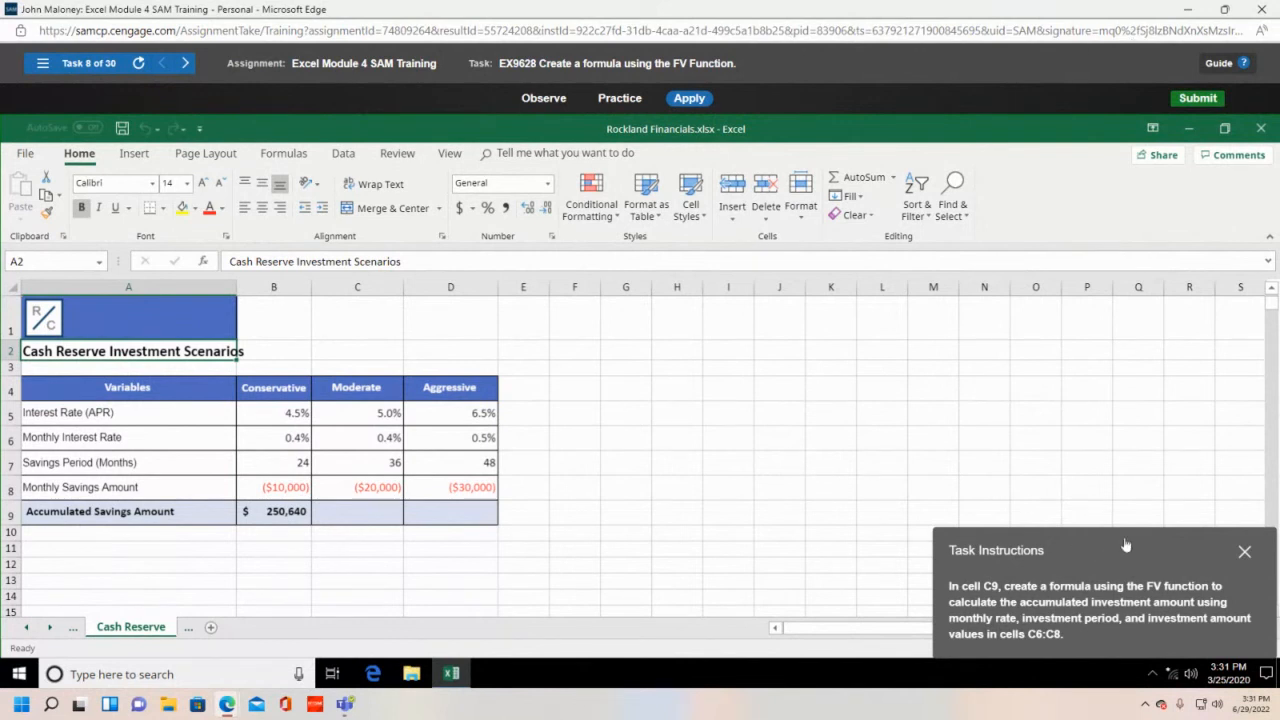
# - Start an FV formula in cell C9 of the Cash Reserve sheet
pyautogui.moveTo(1125, 546); pyautogui.dragTo(731, 286)
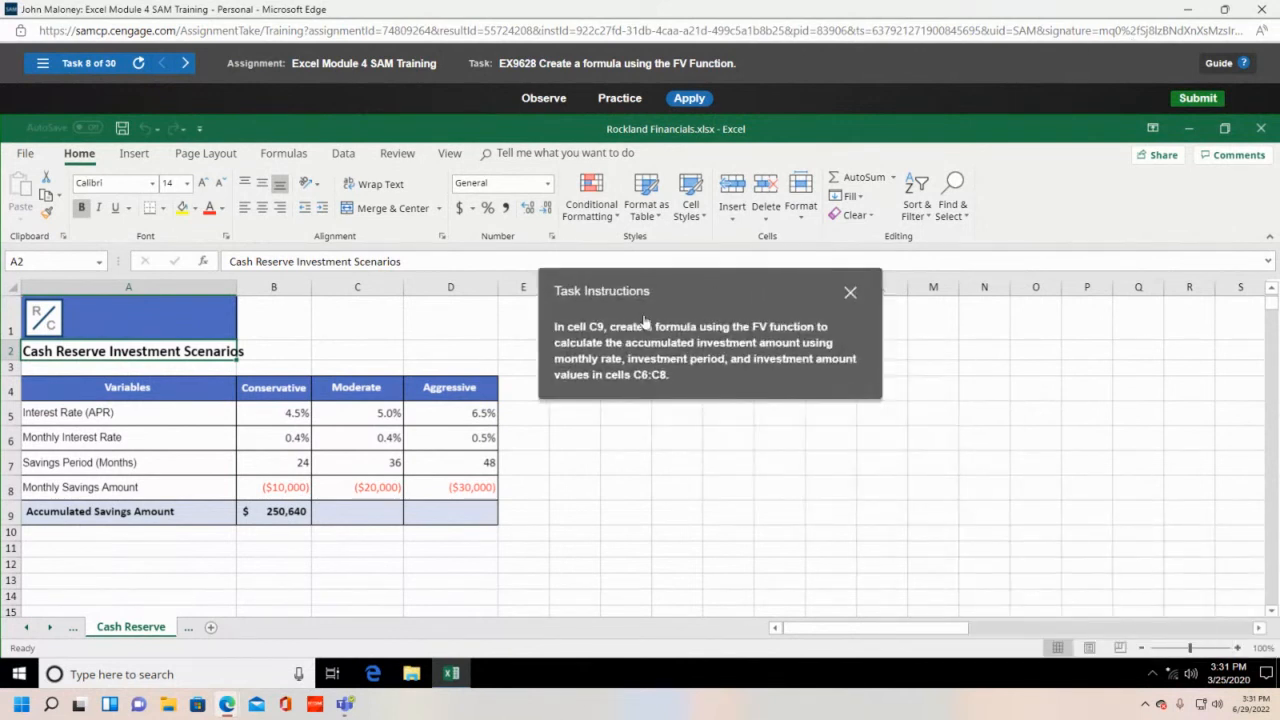
pyautogui.click(359, 521)
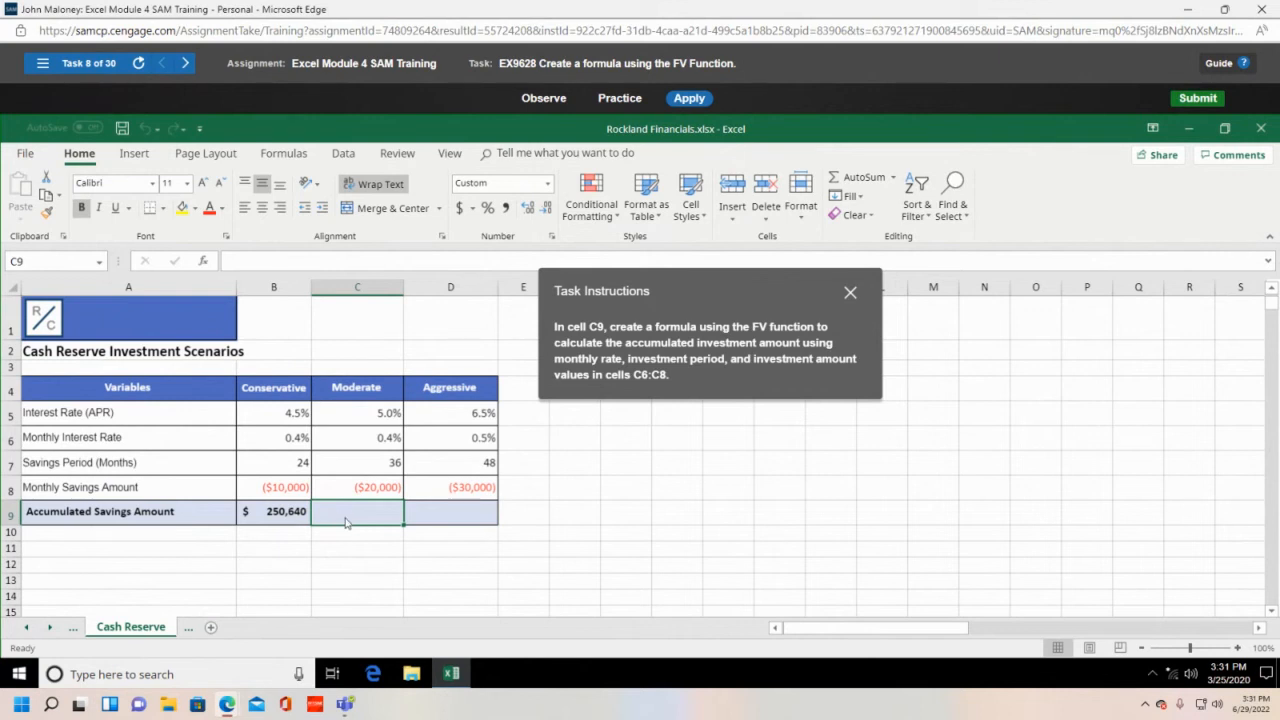
pyautogui.write('=')
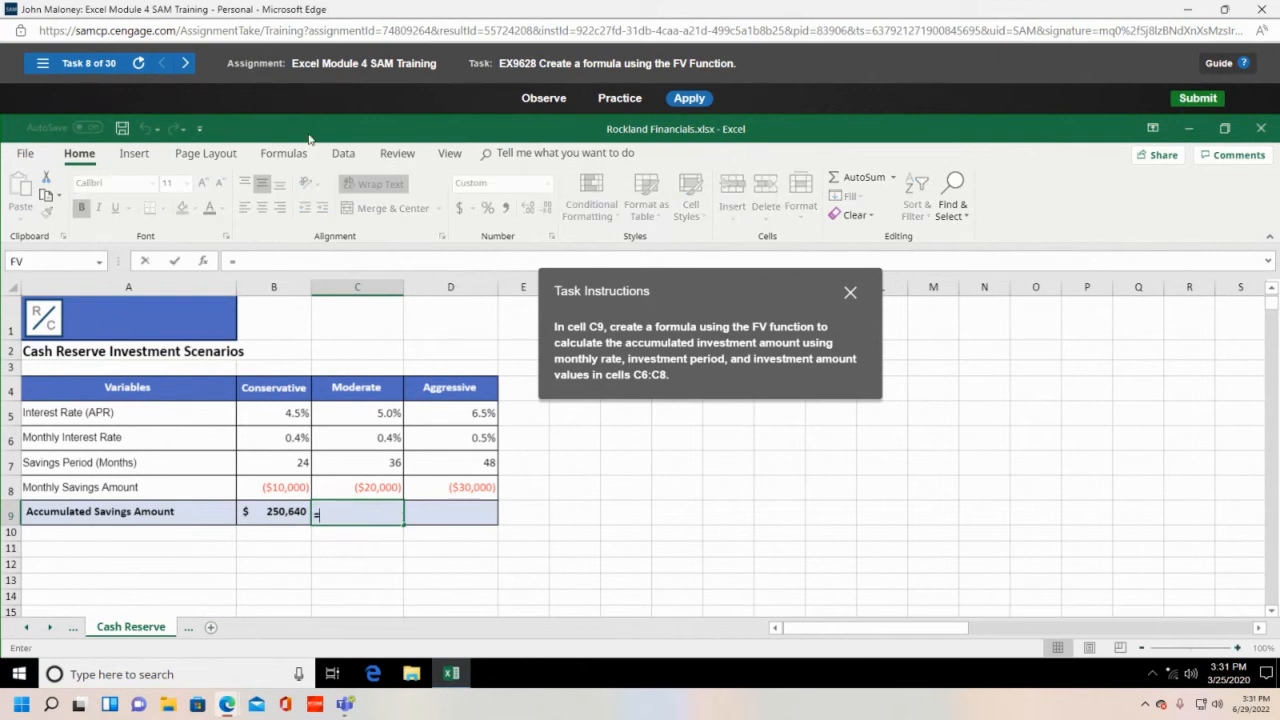
pyautogui.click(284, 153)
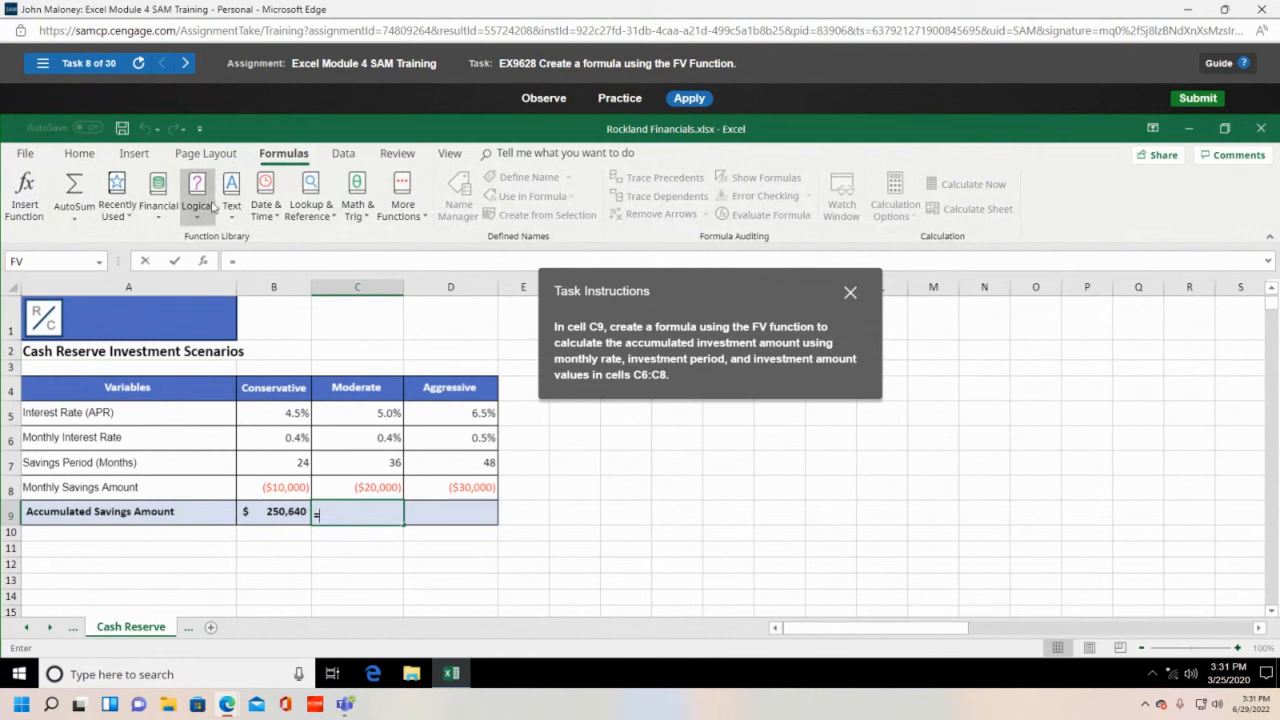
pyautogui.click(165, 188)
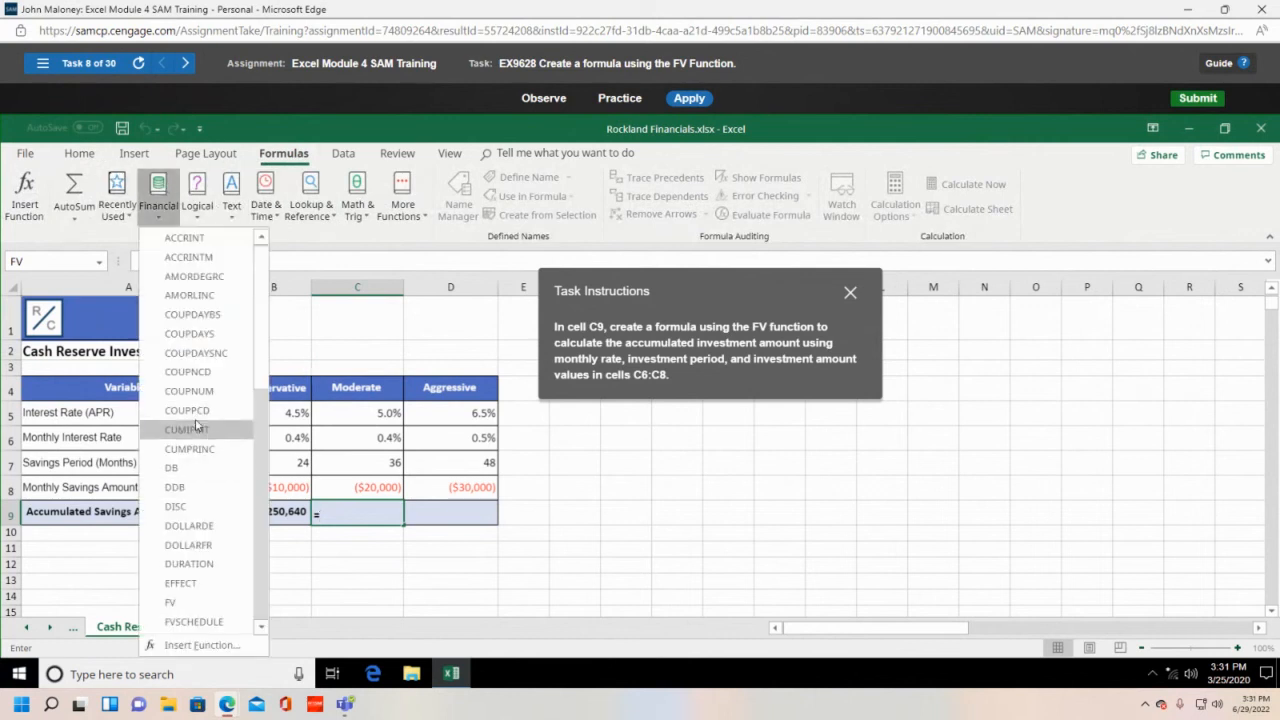
pyautogui.scroll(-1, 200, 466)
pyautogui.click(196, 584)
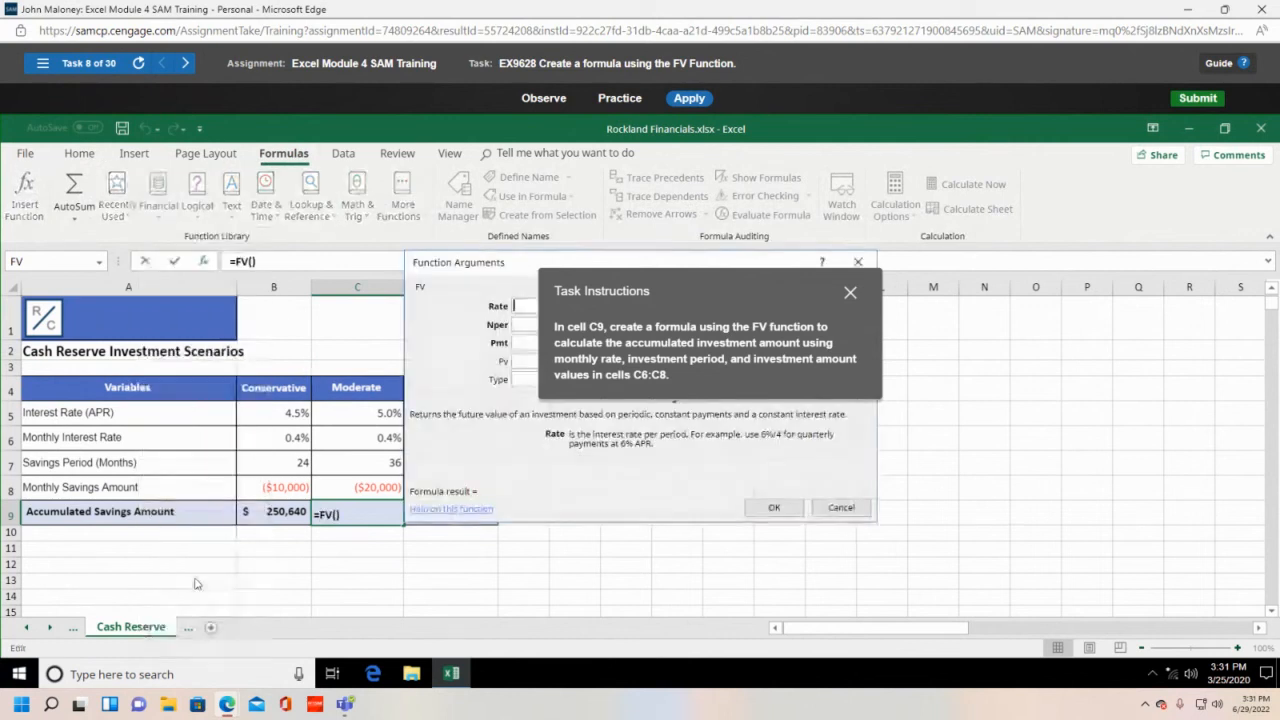
# - Fill FV's Rate, Nper and Pmt with C5, C7 and C8 and submit
pyautogui.moveTo(737, 291); pyautogui.dragTo(244, 239)
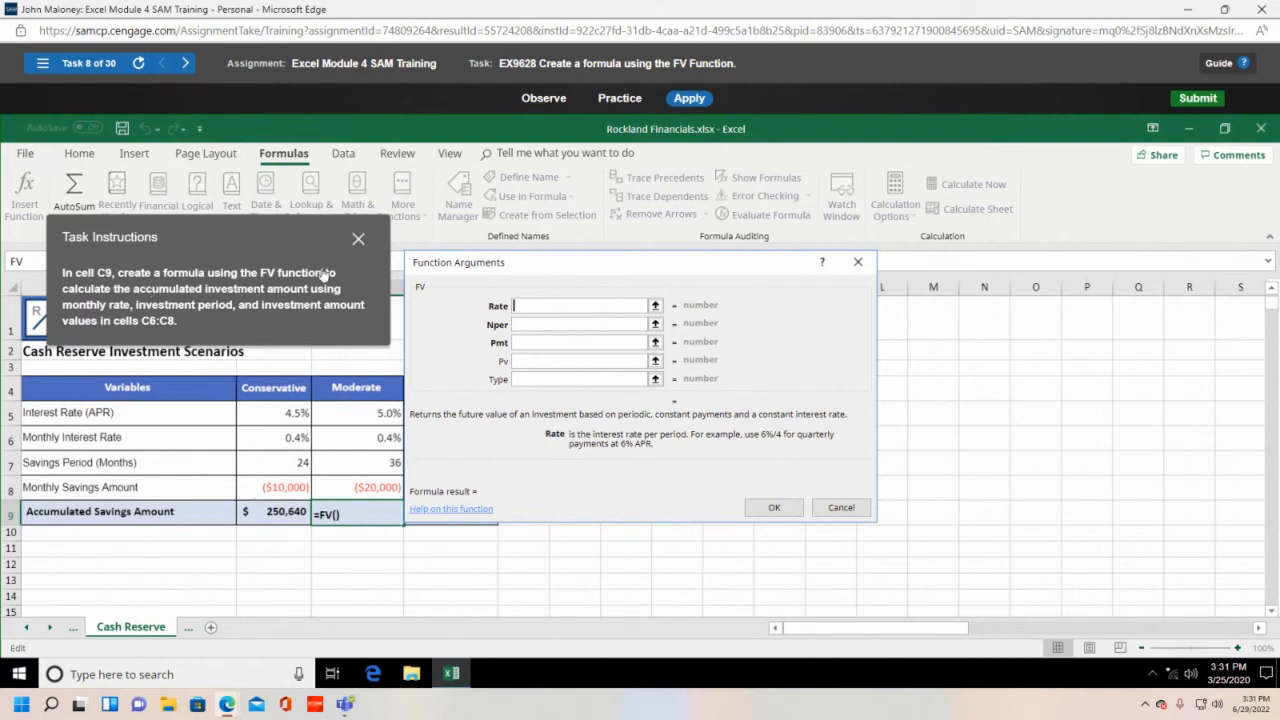
pyautogui.moveTo(288, 232)
pyautogui.mouseDown()
pyautogui.moveTo(298, 444)
pyautogui.moveTo(289, 242)
pyautogui.mouseUp()
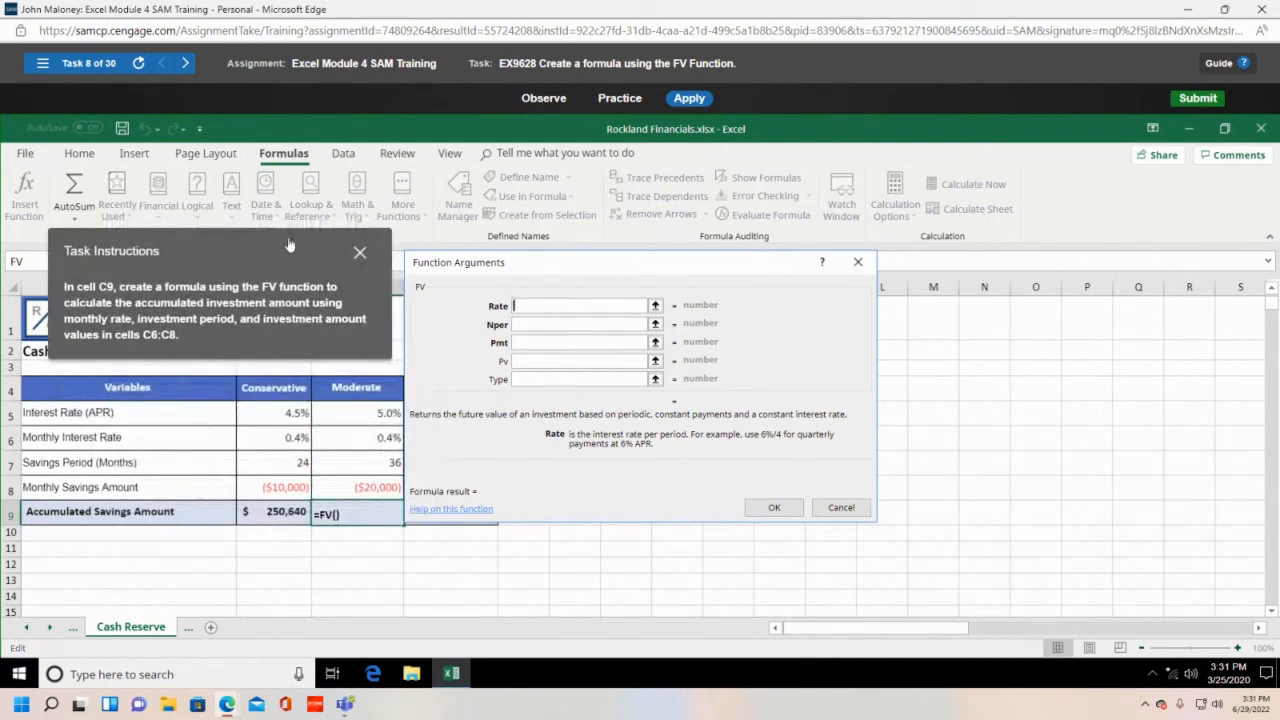
pyautogui.click(372, 416)
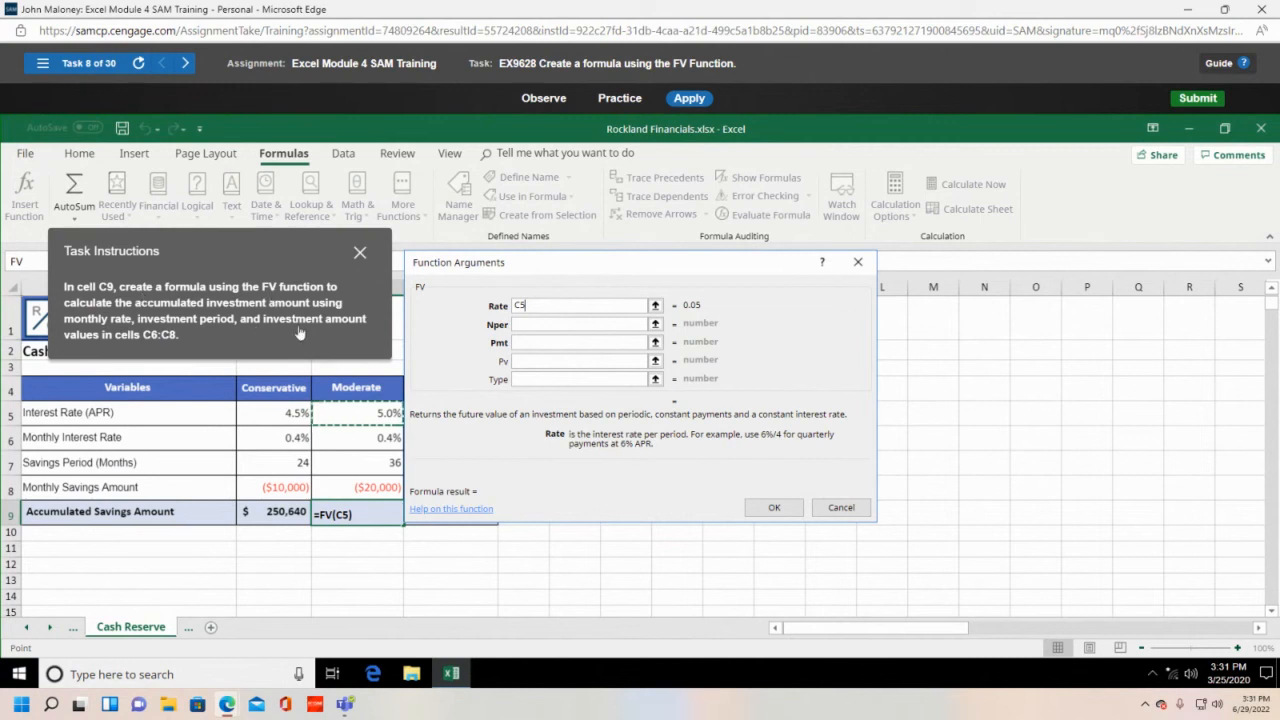
pyautogui.click(536, 322)
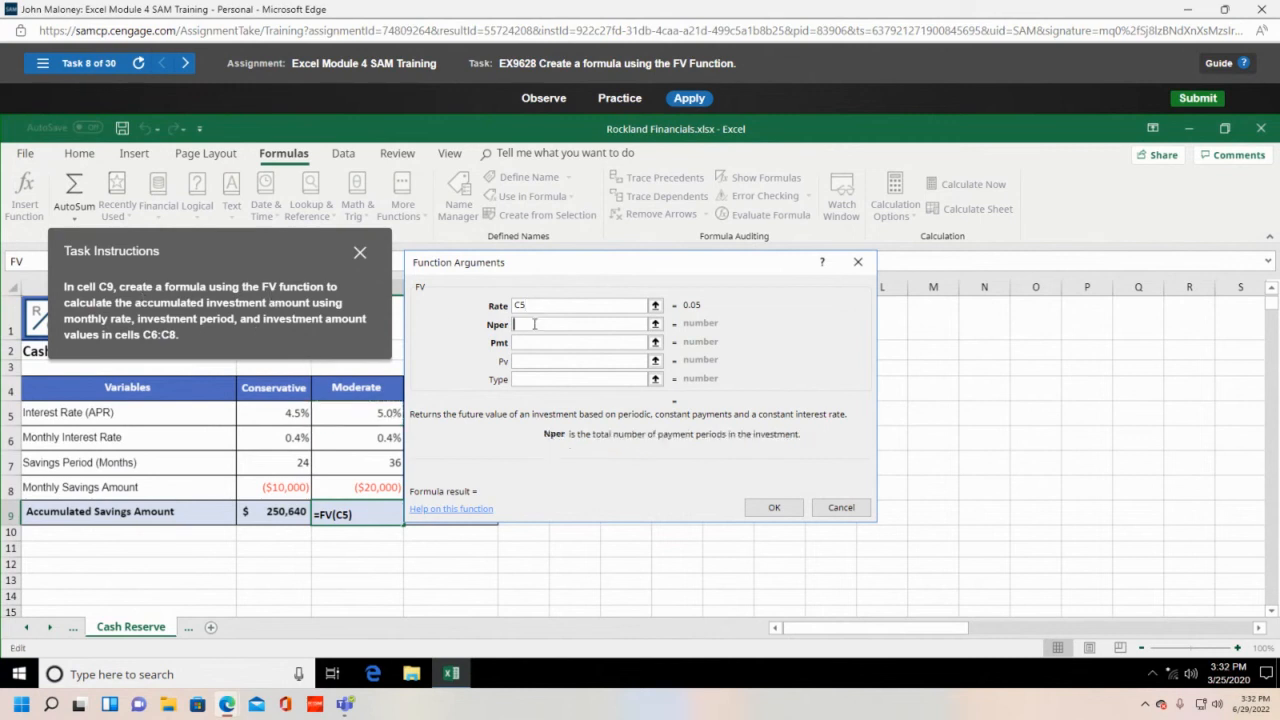
pyautogui.click(368, 468)
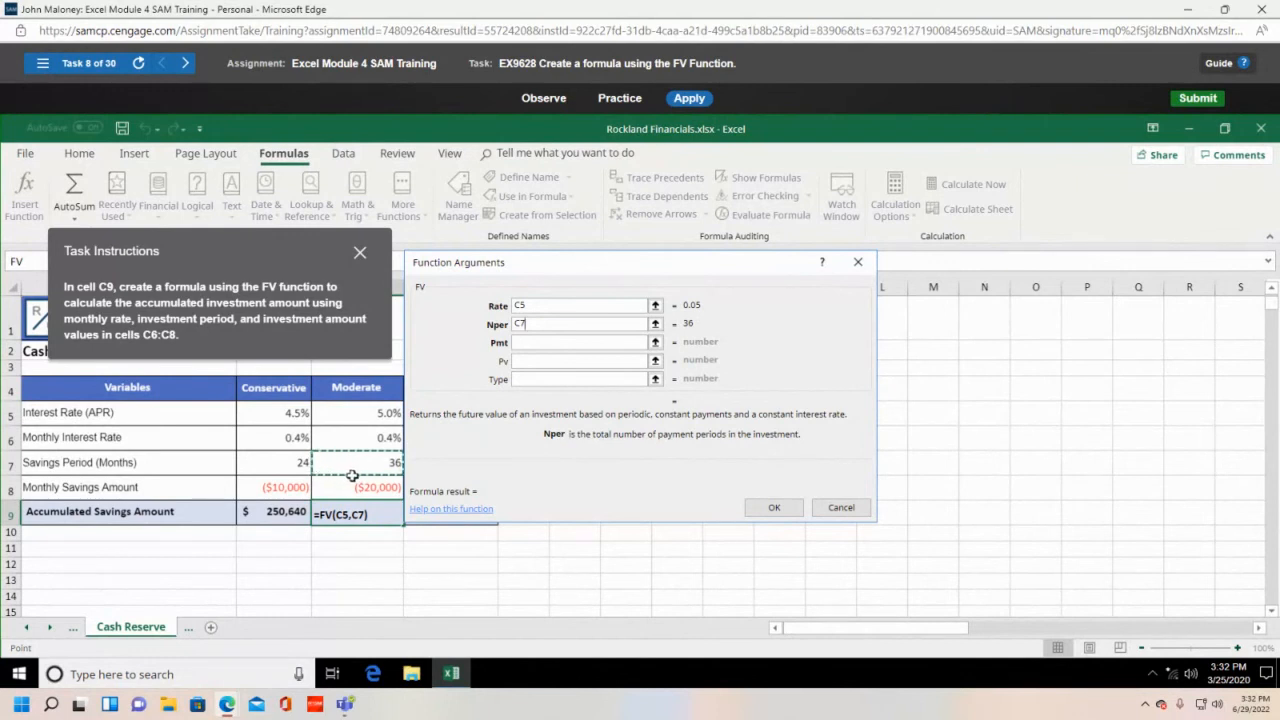
pyautogui.click(535, 343)
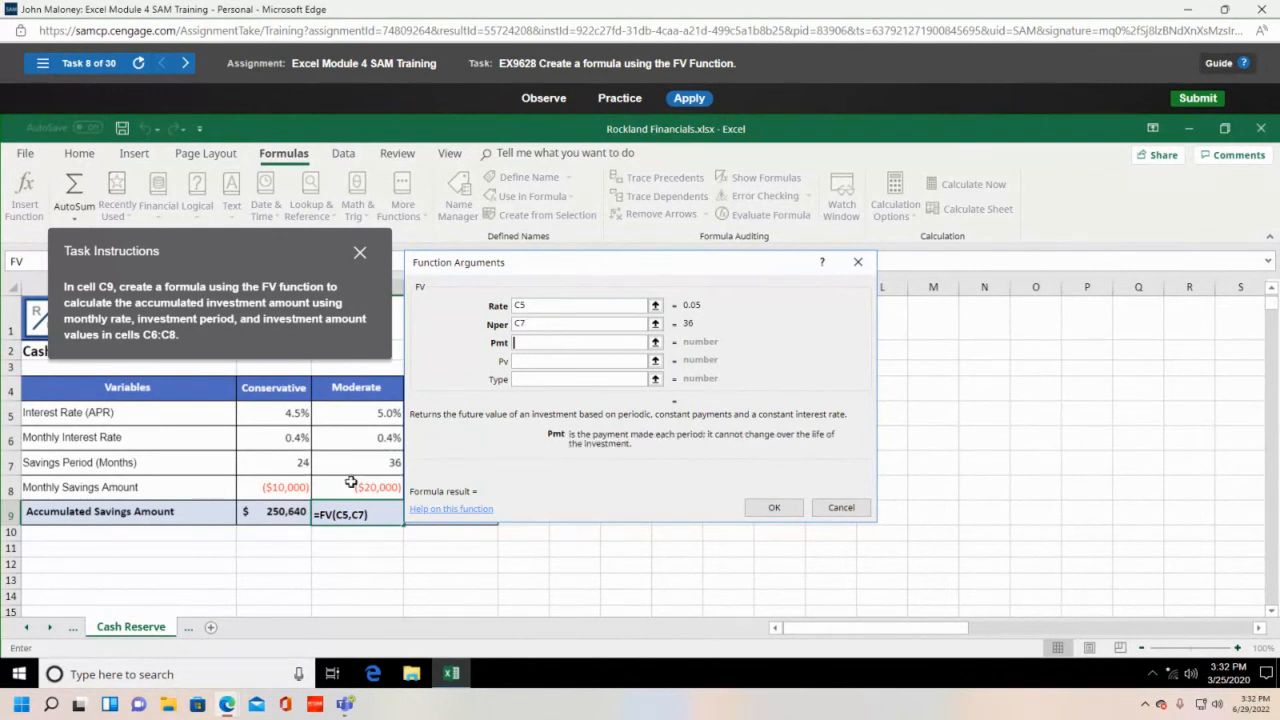
pyautogui.click(351, 483)
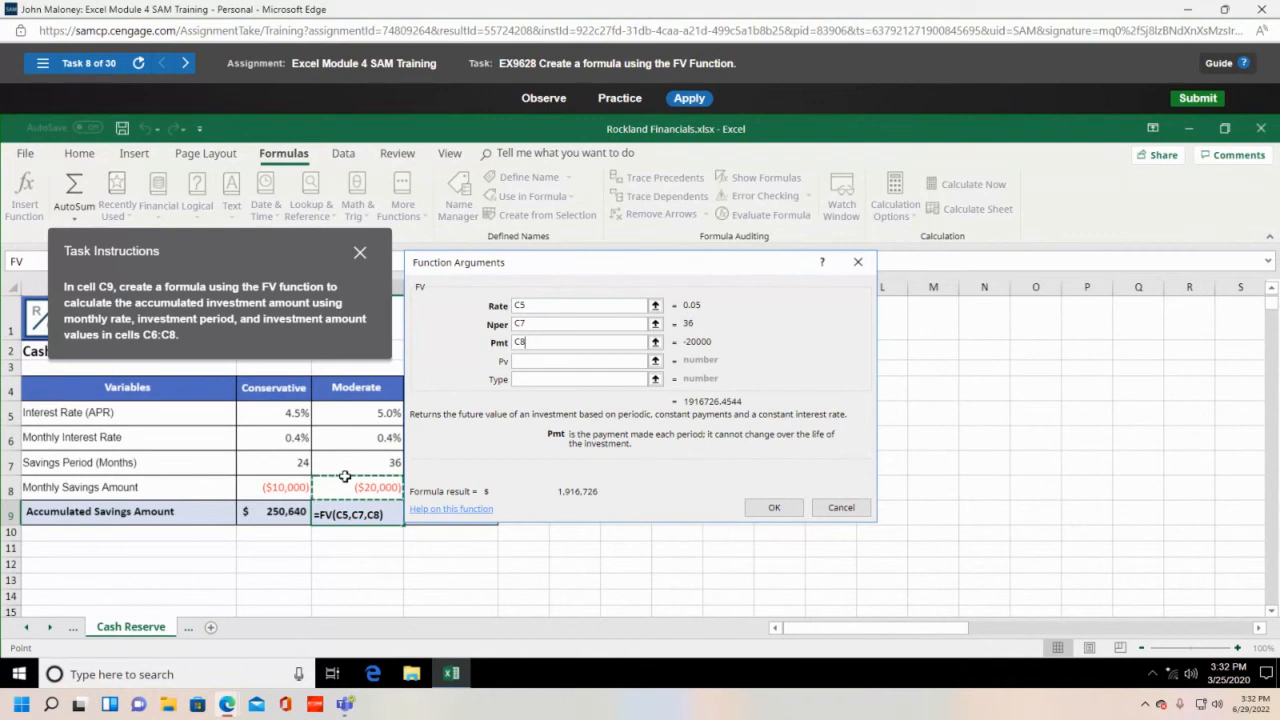
pyautogui.click(777, 508)
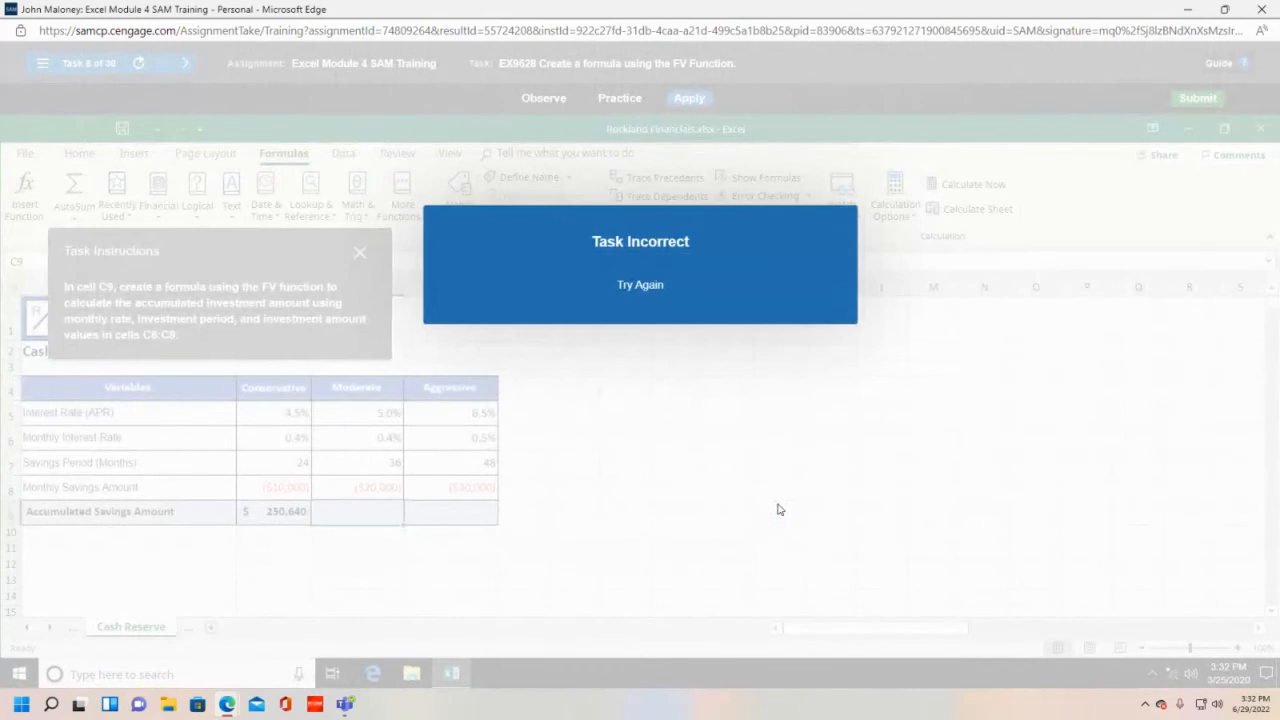
# - Retry task 8 in guided Practice mode, selecting C9 and showing the Formulas commands
pyautogui.click(624, 284)
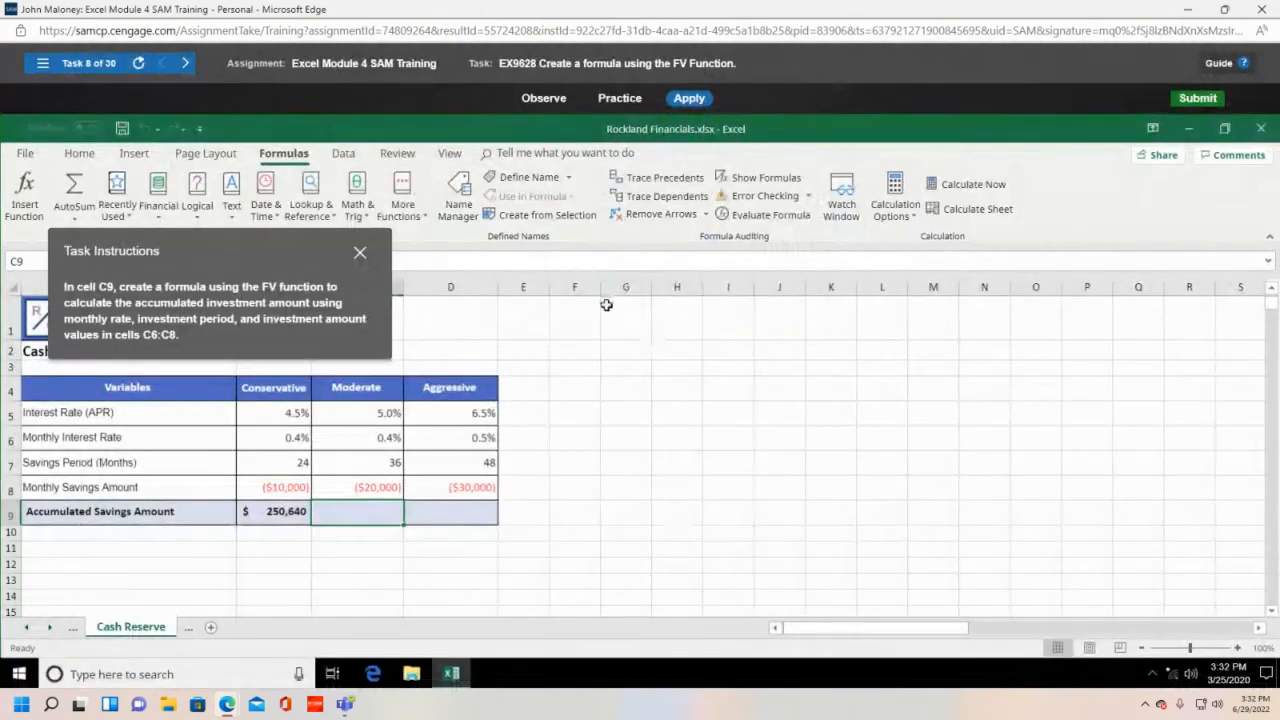
pyautogui.click(634, 100)
pyautogui.click(620, 372)
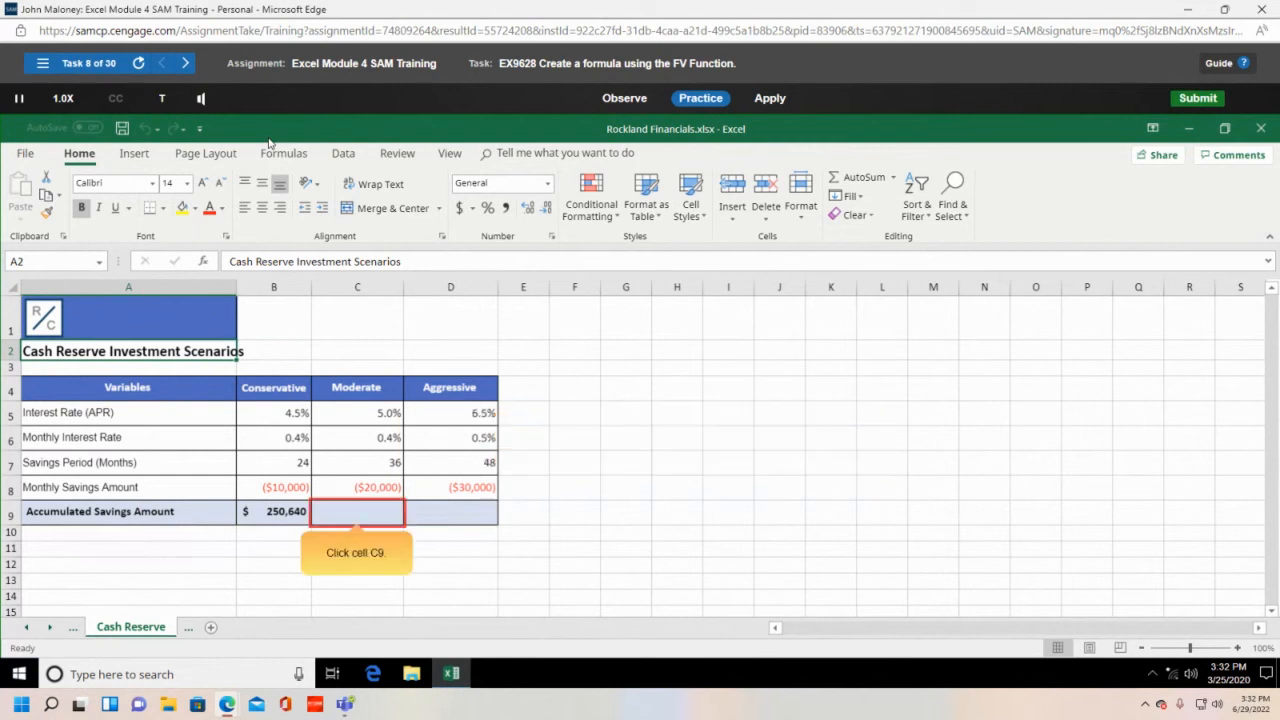
pyautogui.click(365, 510)
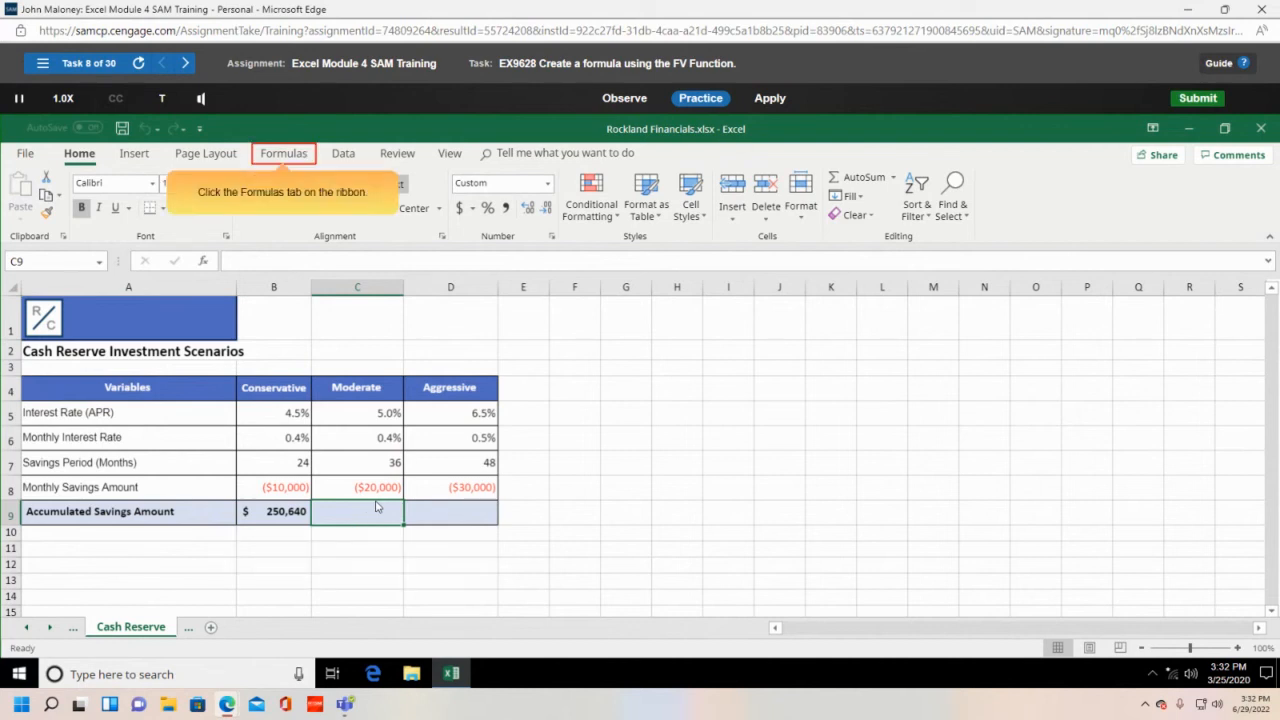
pyautogui.click(296, 157)
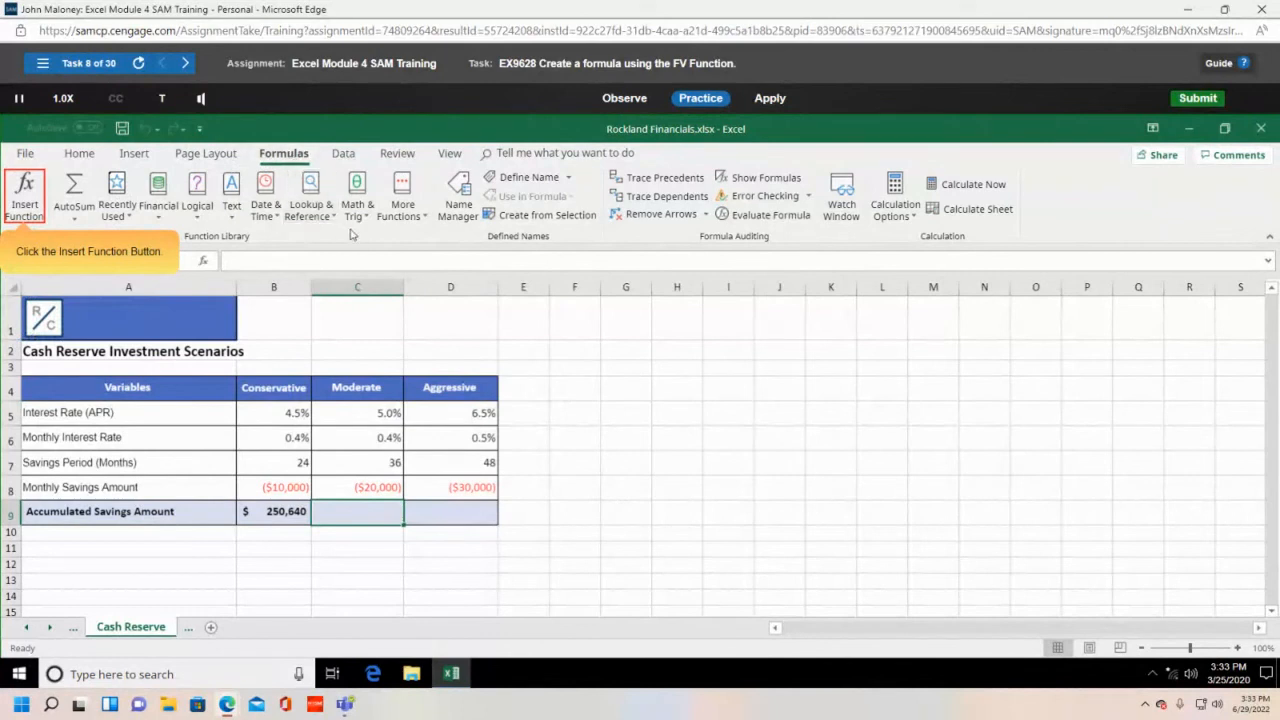
# - Insert FV into C9 through Insert Function using the Financial category
pyautogui.click(33, 196)
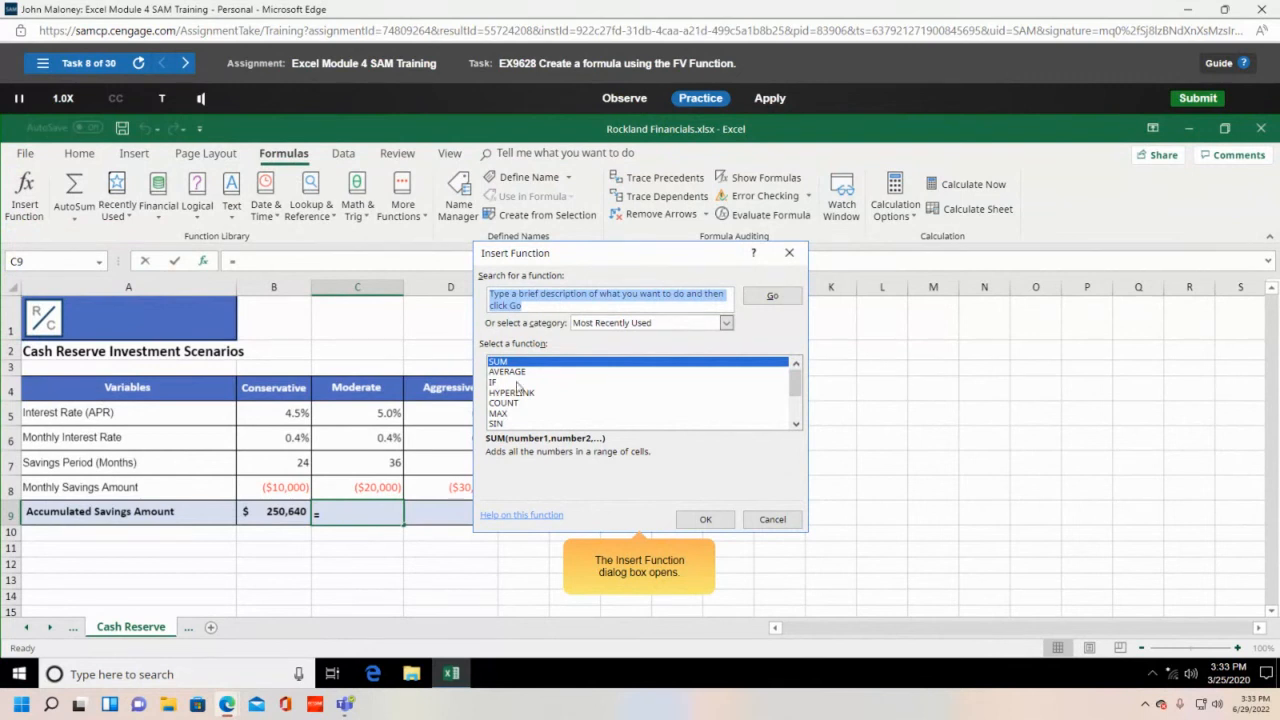
pyautogui.click(726, 324)
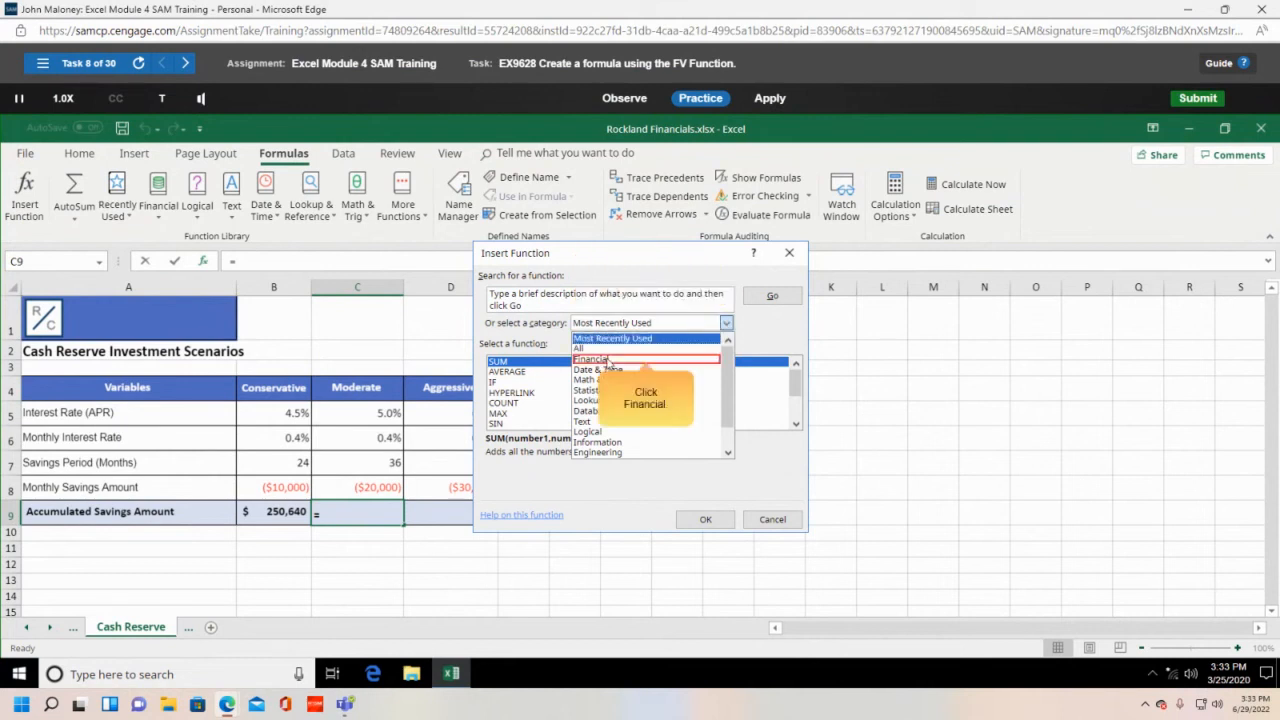
pyautogui.click(608, 360)
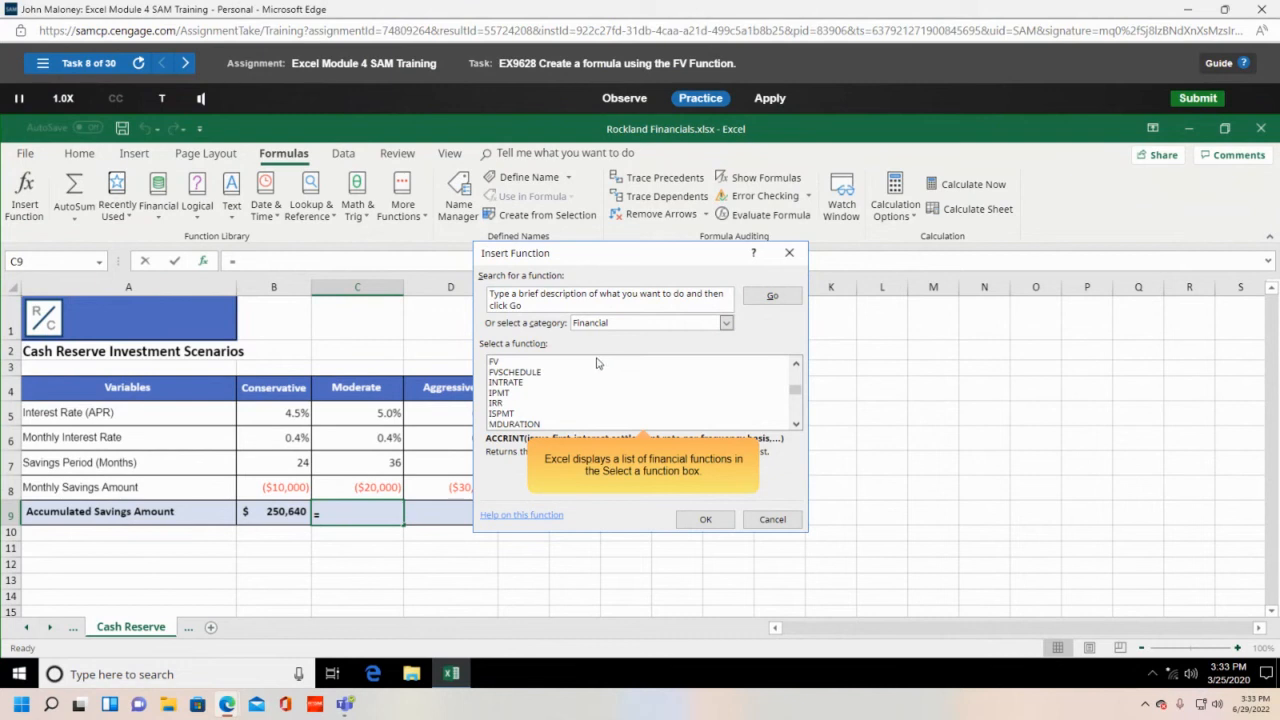
pyautogui.click(510, 366)
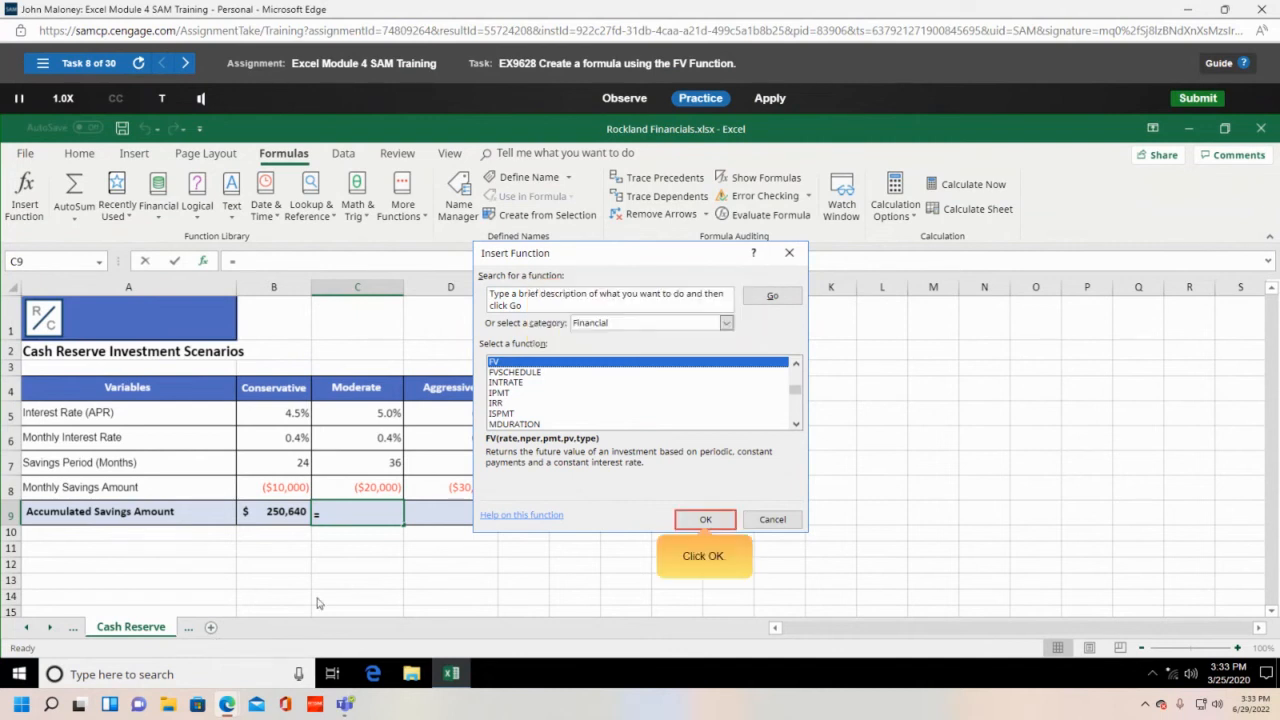
pyautogui.click(714, 523)
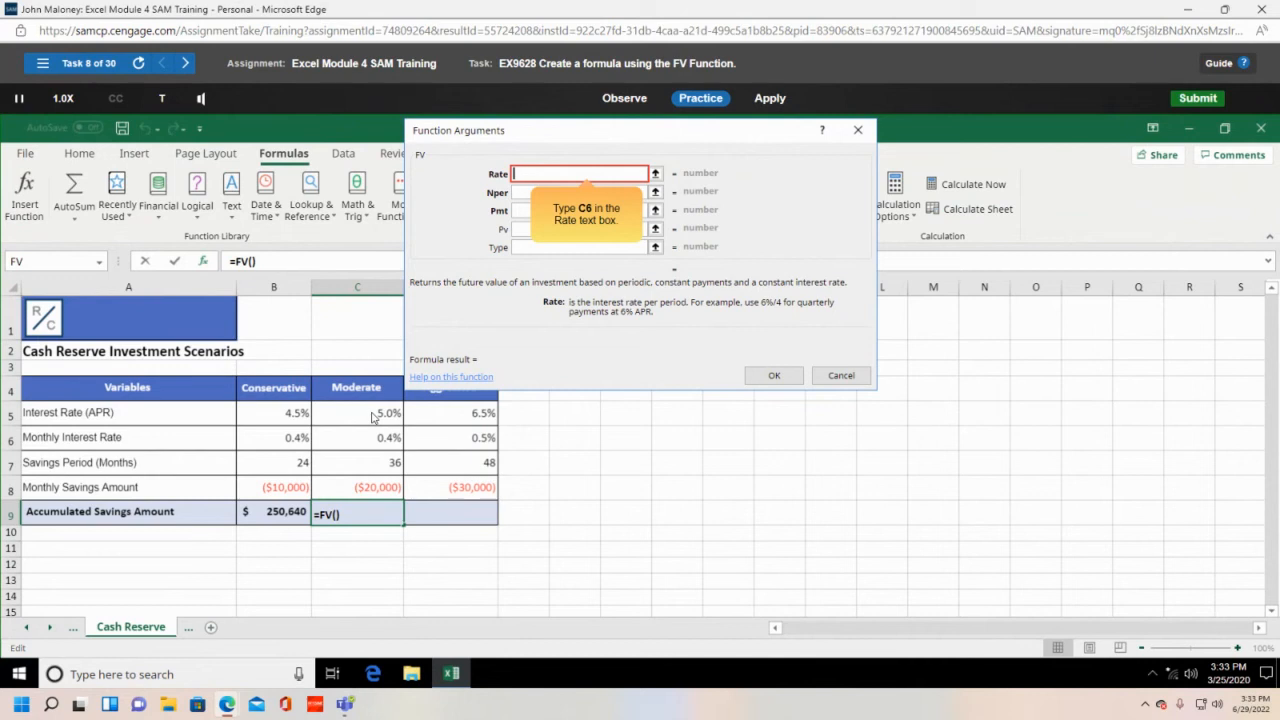
# - Enter C6, C7 and C8 as FV's Rate, Nper and Pmt, returning $775,067
pyautogui.write('C6')
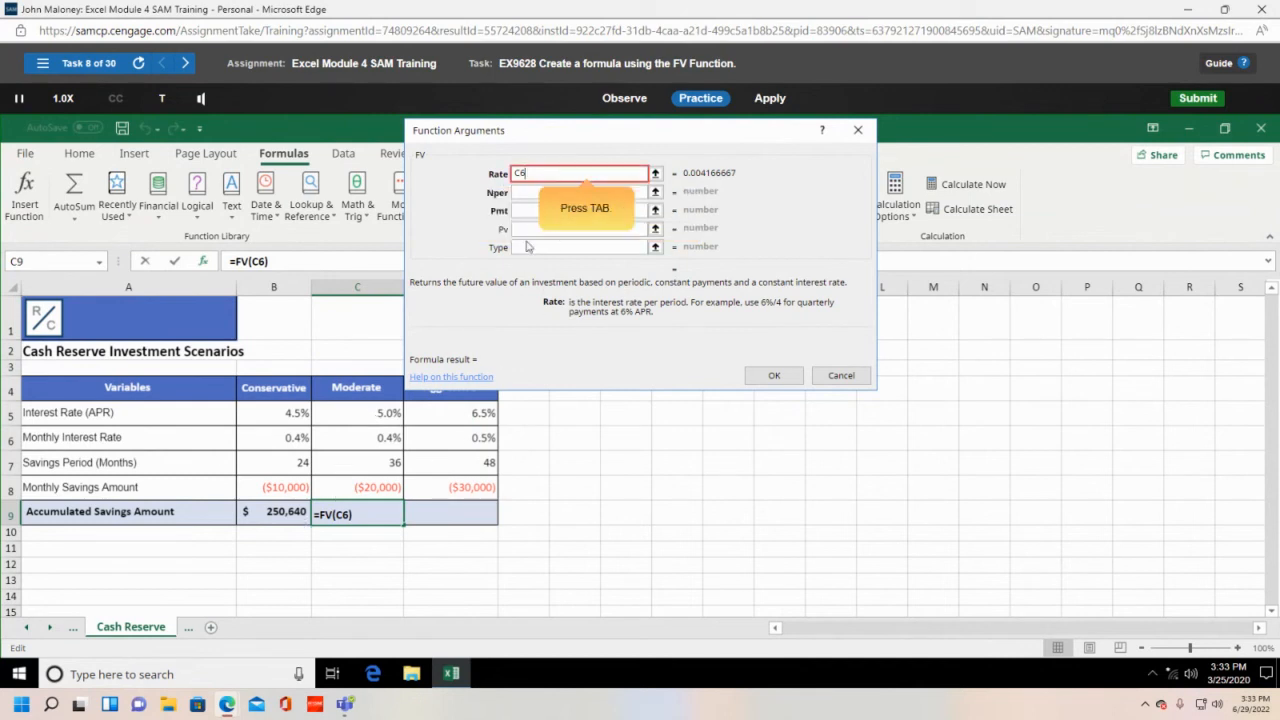
pyautogui.press('Tab')
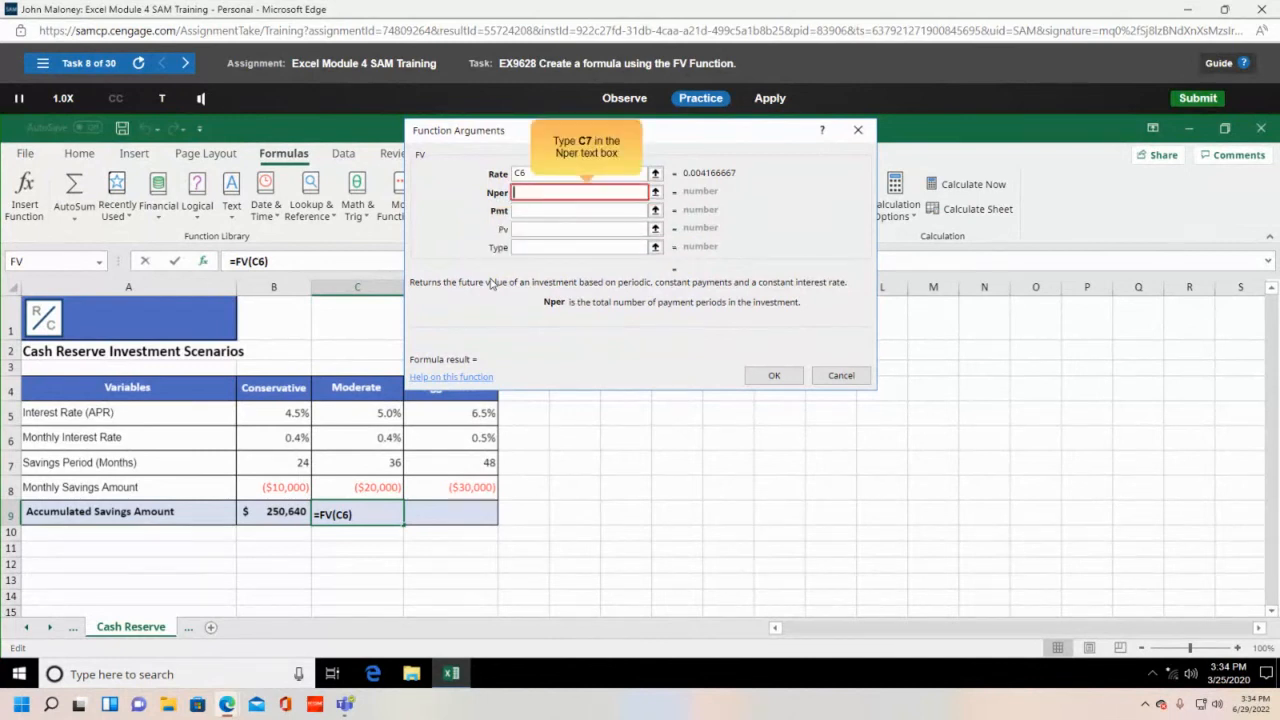
pyautogui.write('C7')
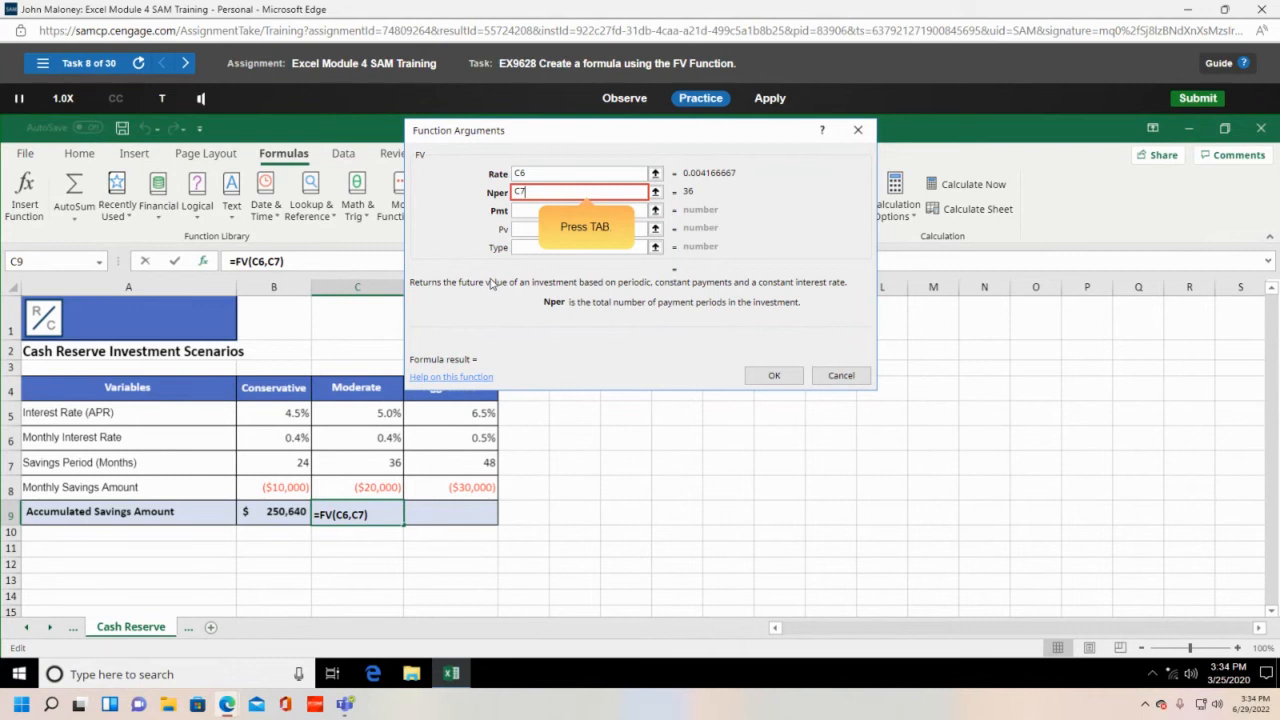
pyautogui.press('Tab')
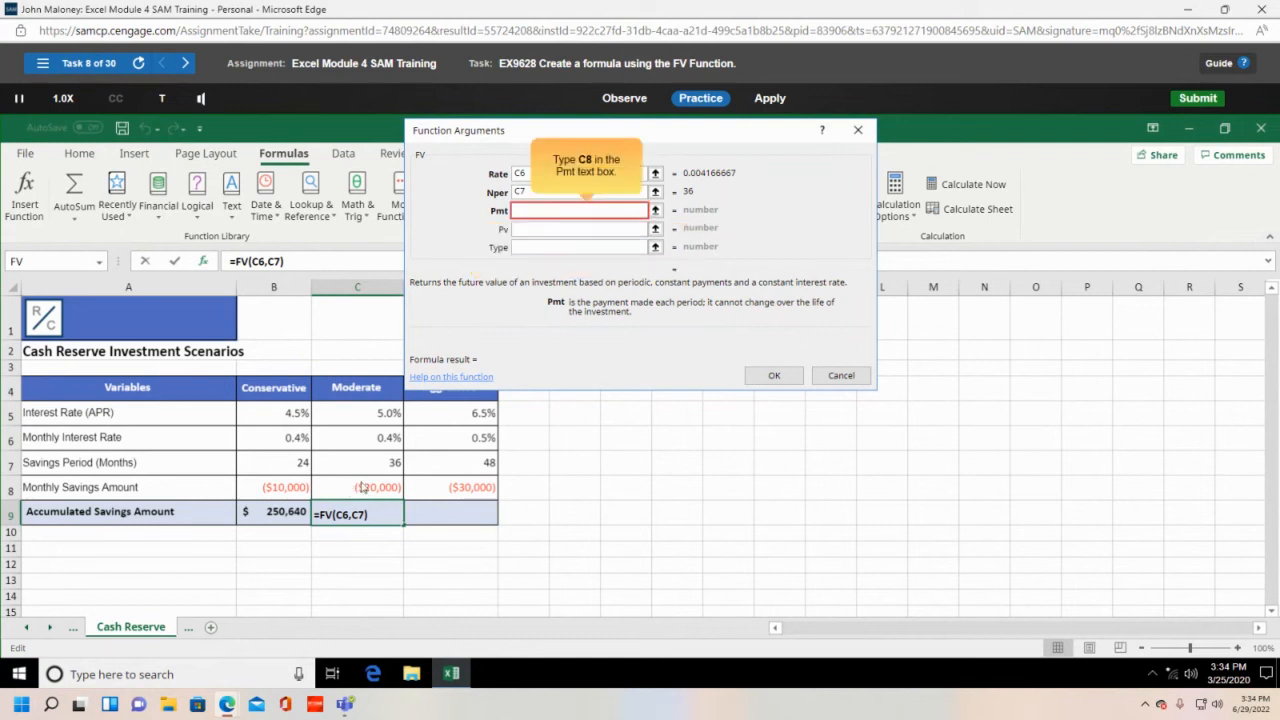
pyautogui.write('C8')
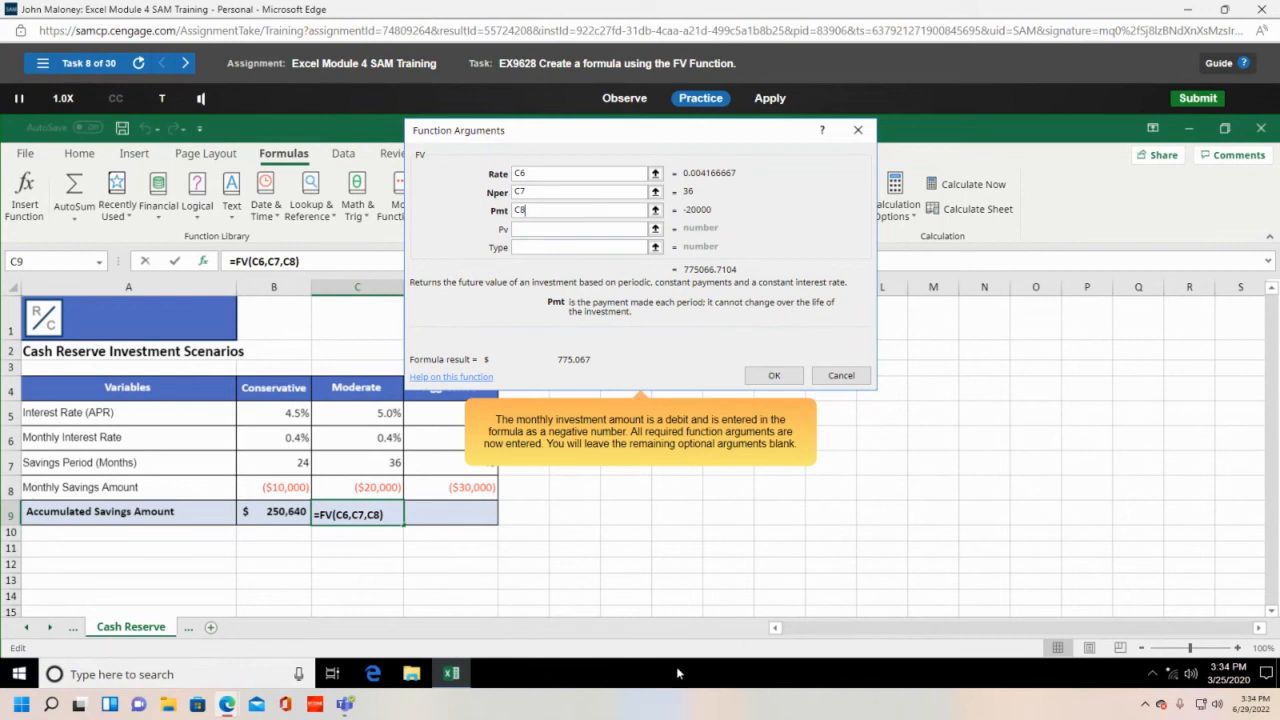
pyautogui.click(767, 381)
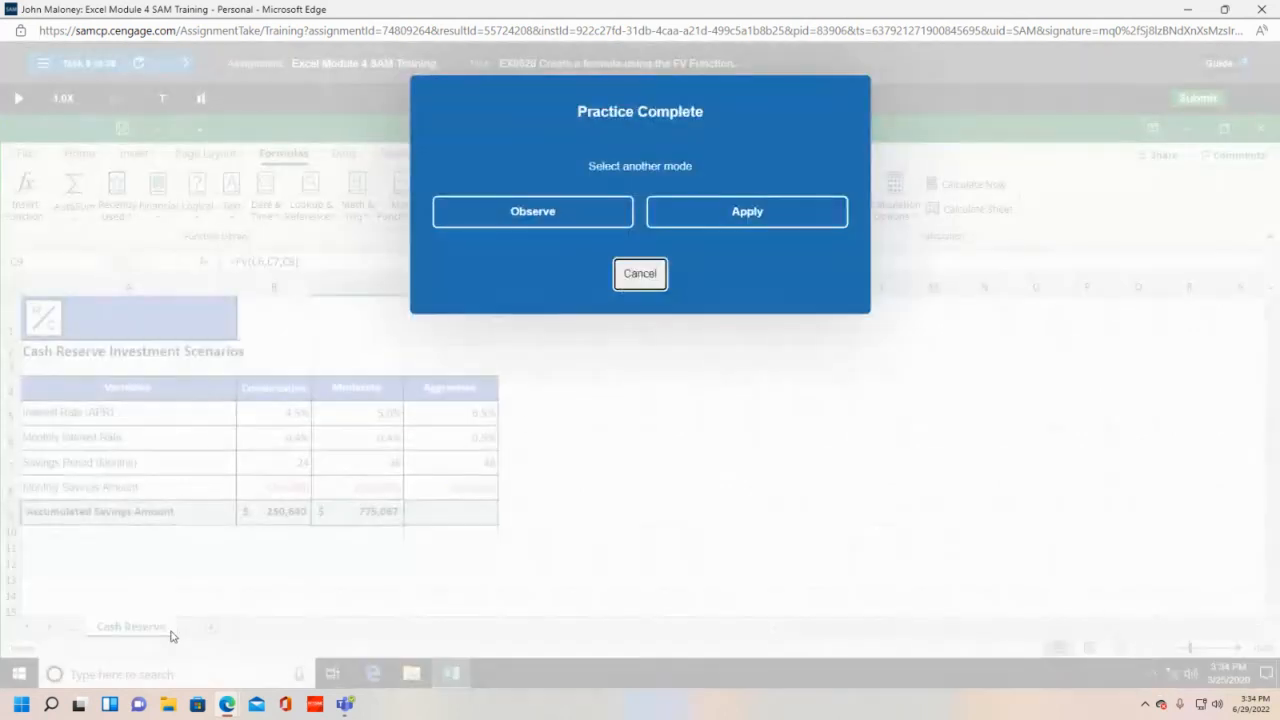
# - Return to graded Apply mode and select cell C9
pyautogui.click(723, 224)
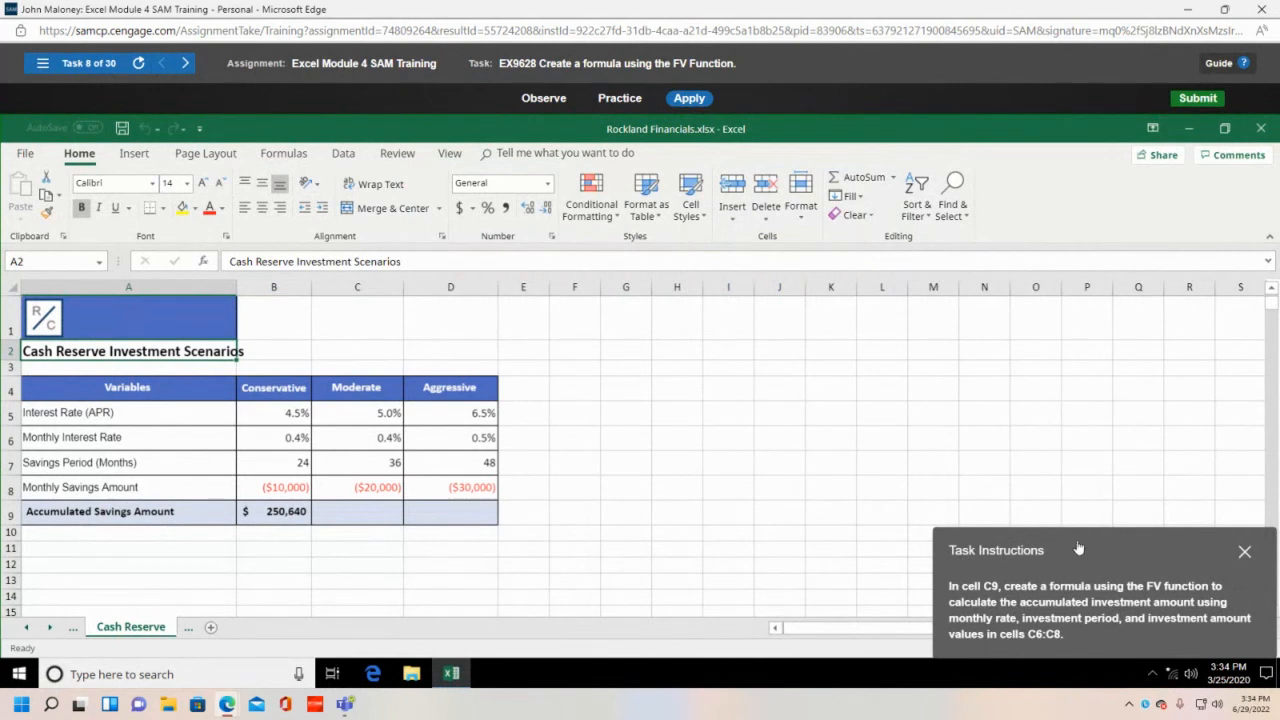
pyautogui.moveTo(1078, 548); pyautogui.dragTo(774, 366)
pyautogui.click(380, 514)
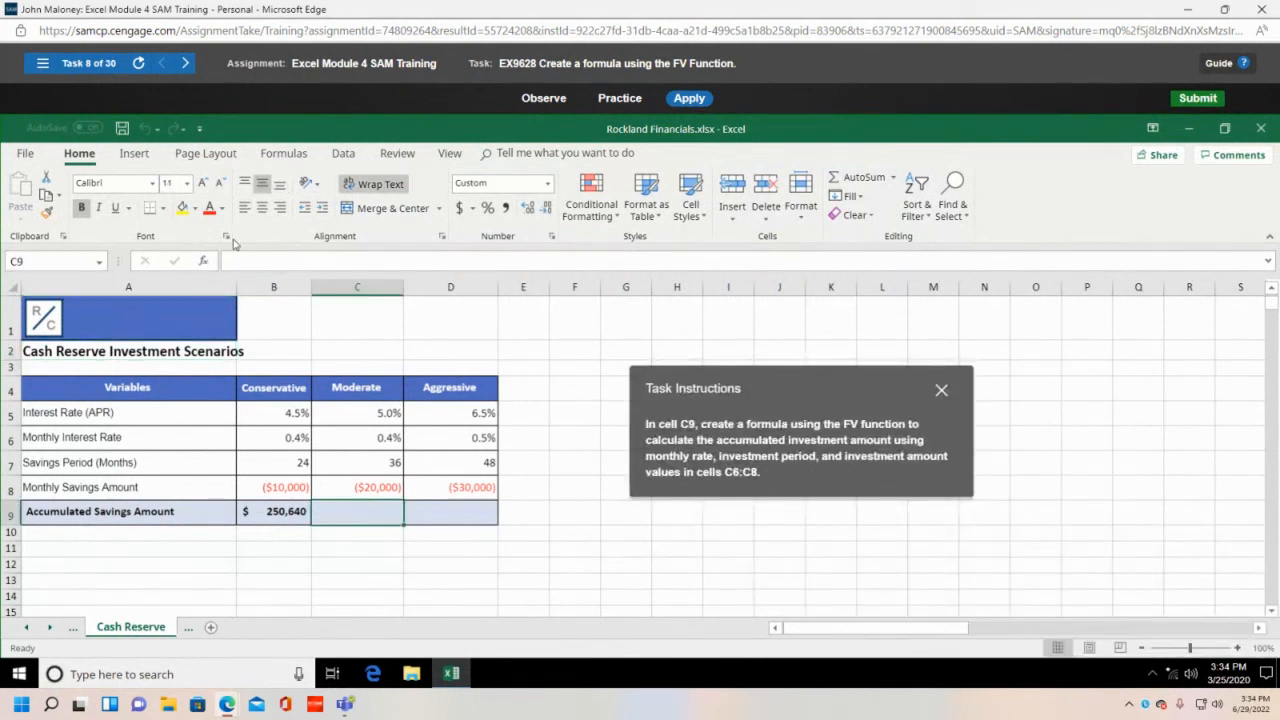
# - Insert the Financial function FV into C9 via Insert Function
pyautogui.click(284, 155)
pyautogui.click(22, 196)
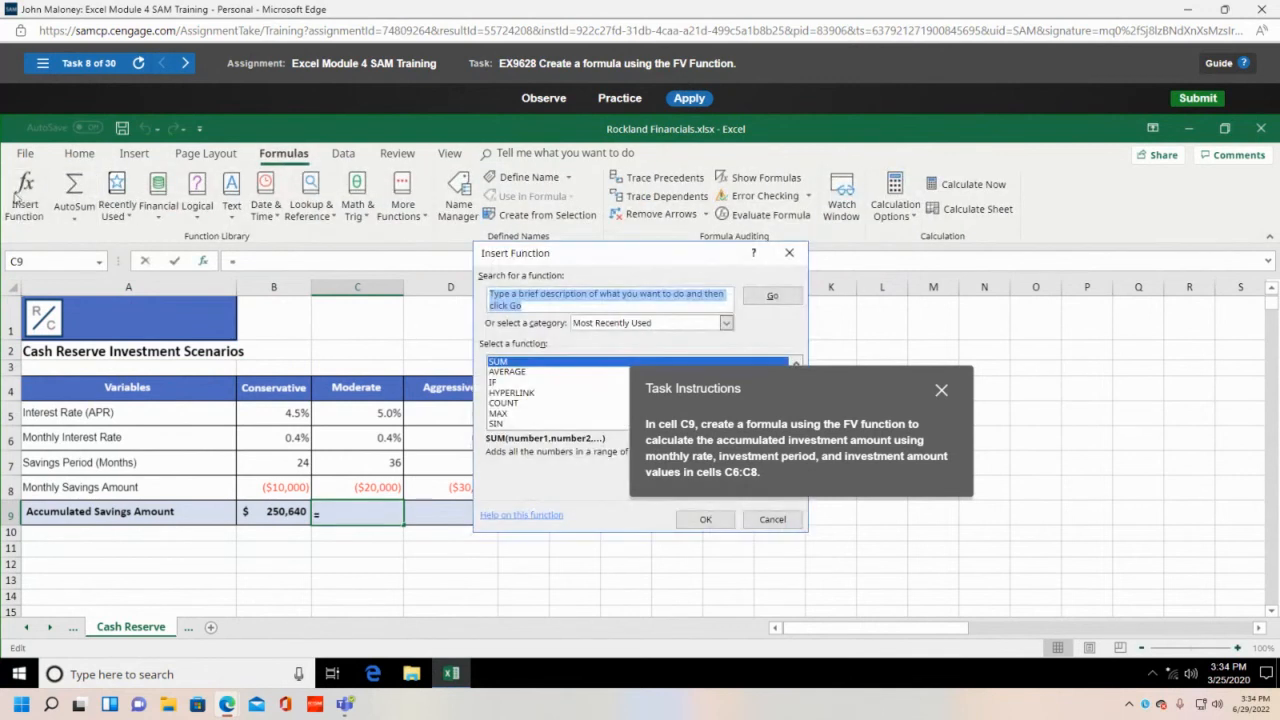
pyautogui.moveTo(828, 400); pyautogui.dragTo(1051, 288)
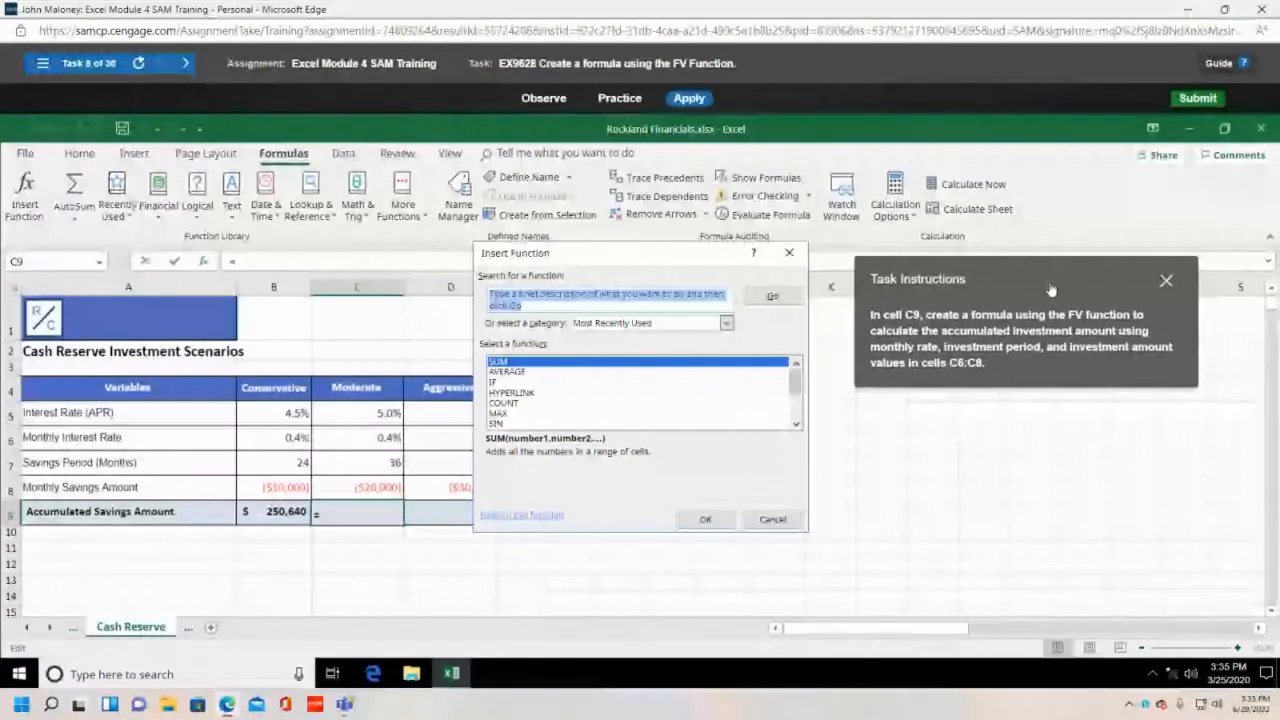
pyautogui.click(725, 323)
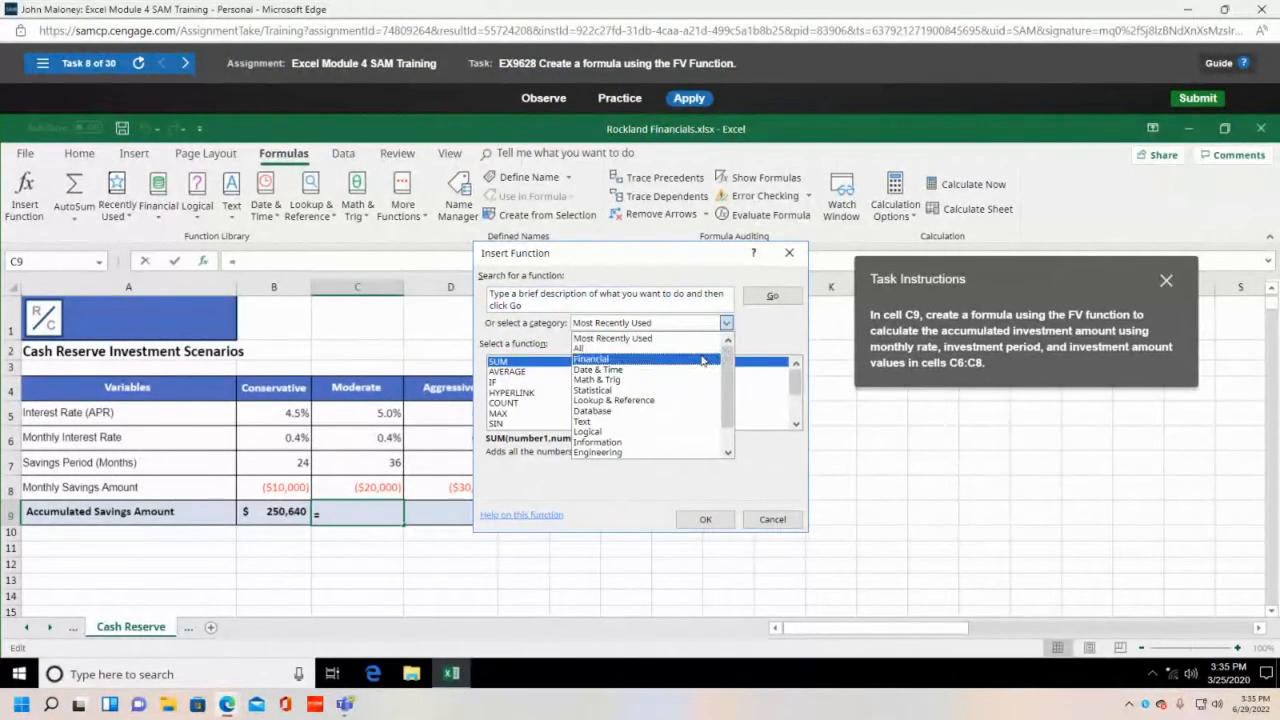
pyautogui.click(703, 361)
pyautogui.scroll(-2, 698, 392)
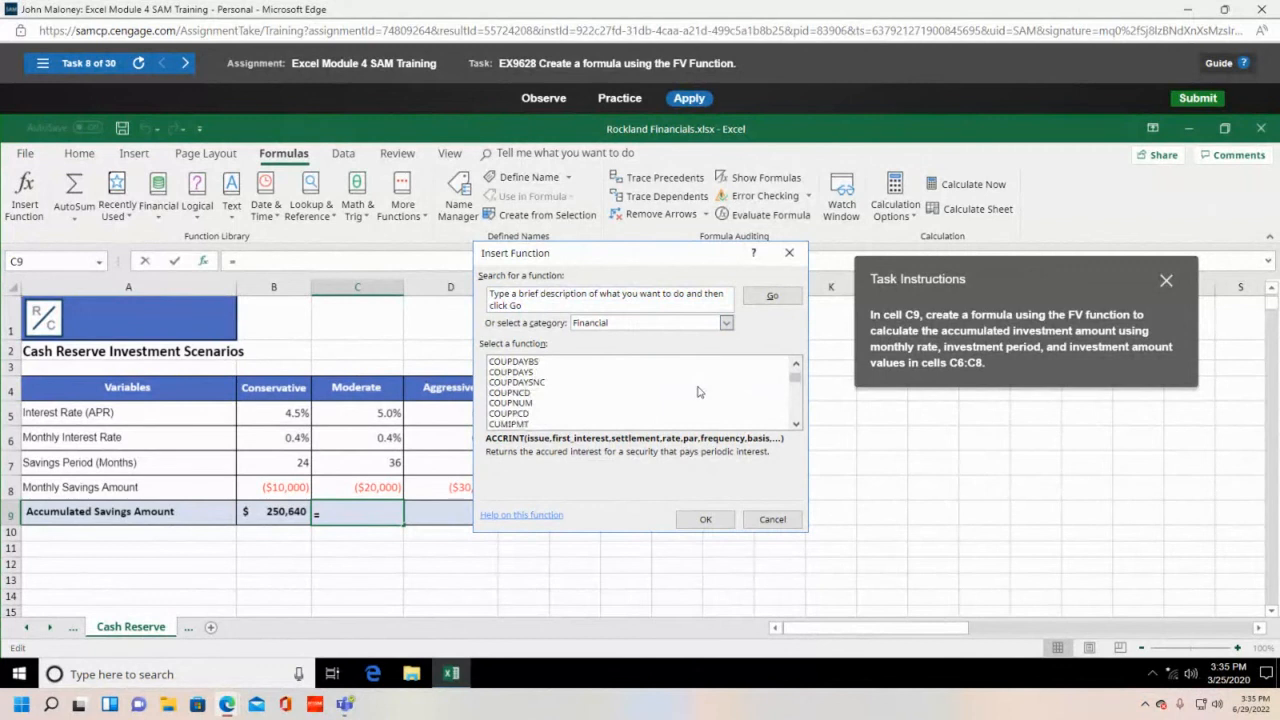
pyautogui.scroll(-5, 698, 392)
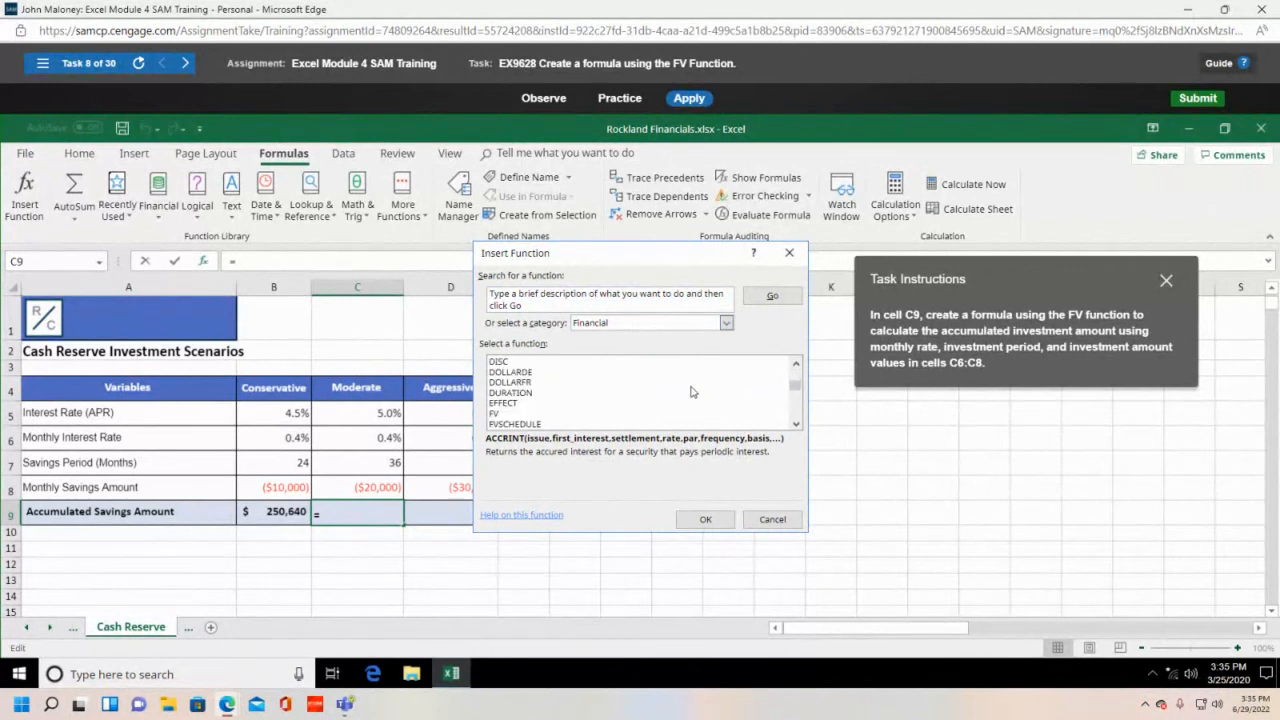
pyautogui.scroll(-1, 690, 392)
pyautogui.click(505, 403)
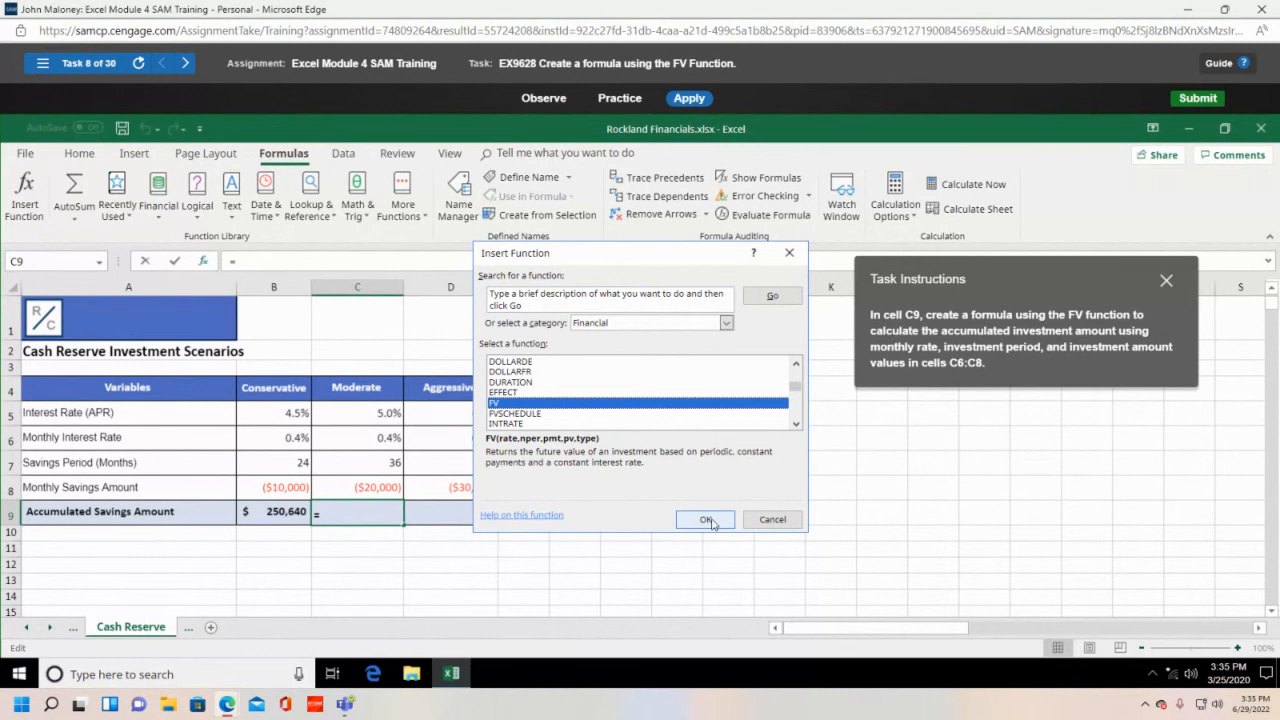
pyautogui.click(707, 520)
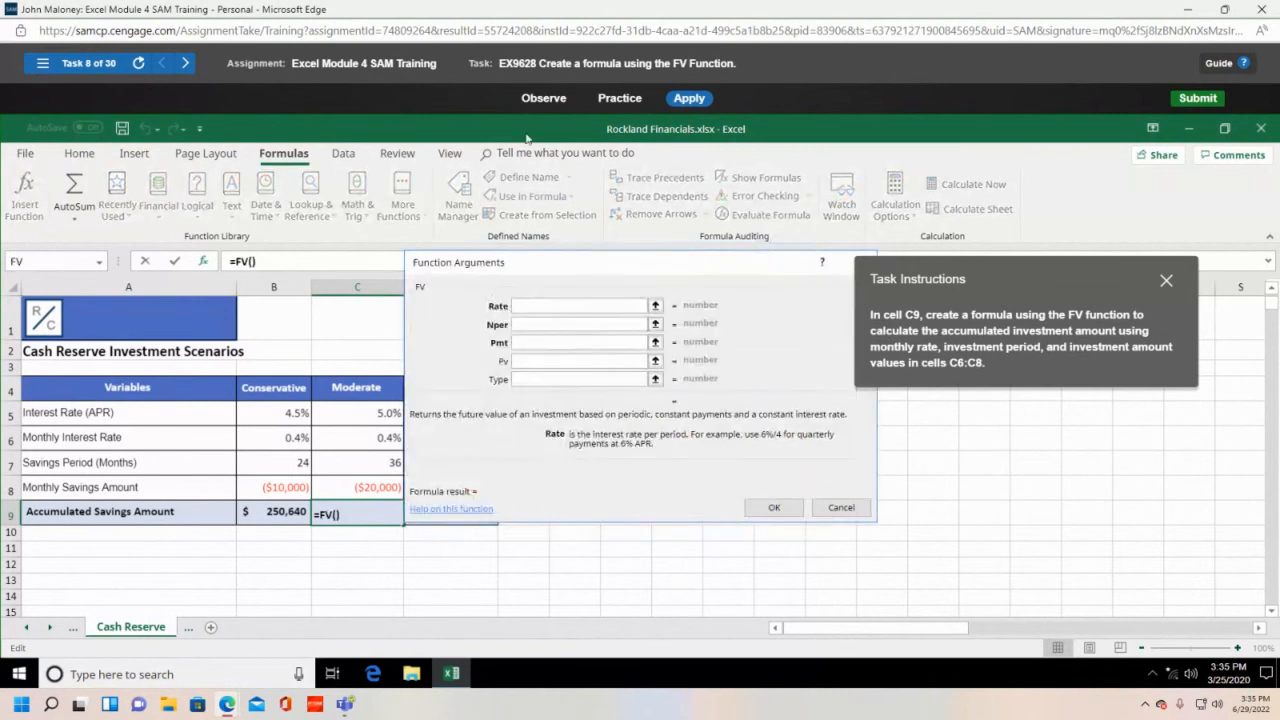
# - Set FV's Rate to C5, Nper to C7 and Pmt to C8, then submit
pyautogui.moveTo(597, 267); pyautogui.dragTo(698, 244)
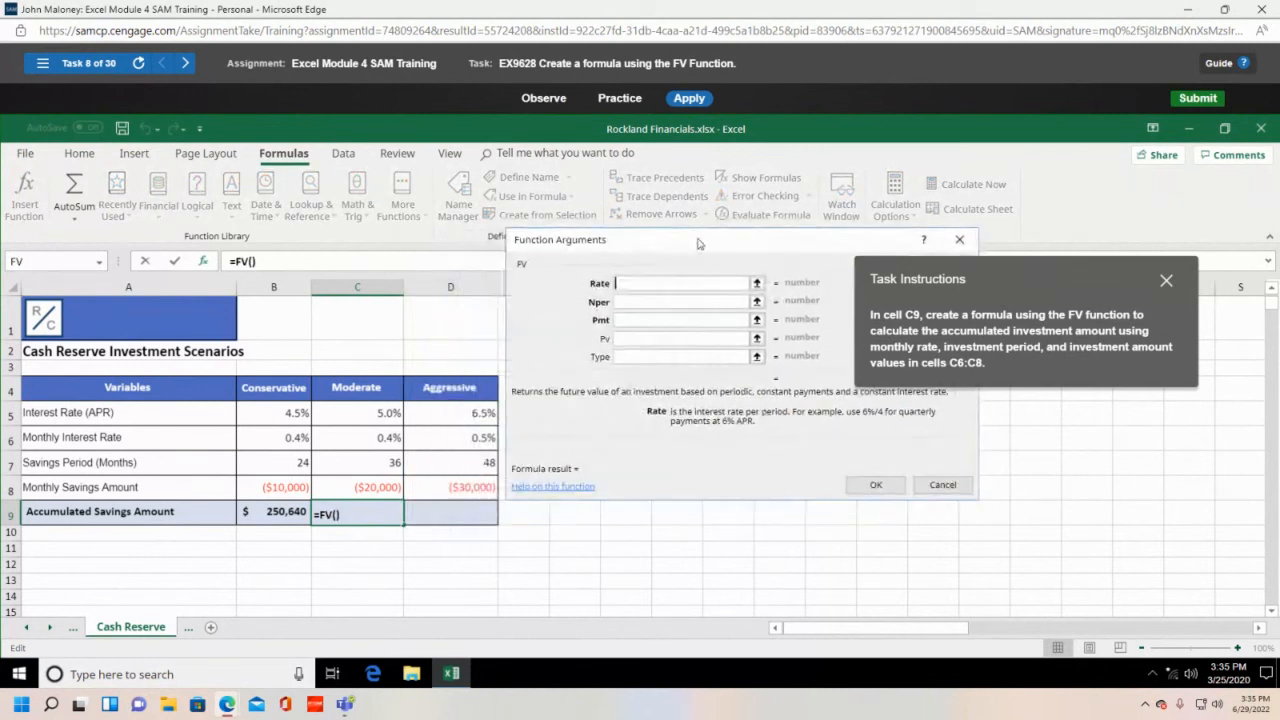
pyautogui.click(376, 412)
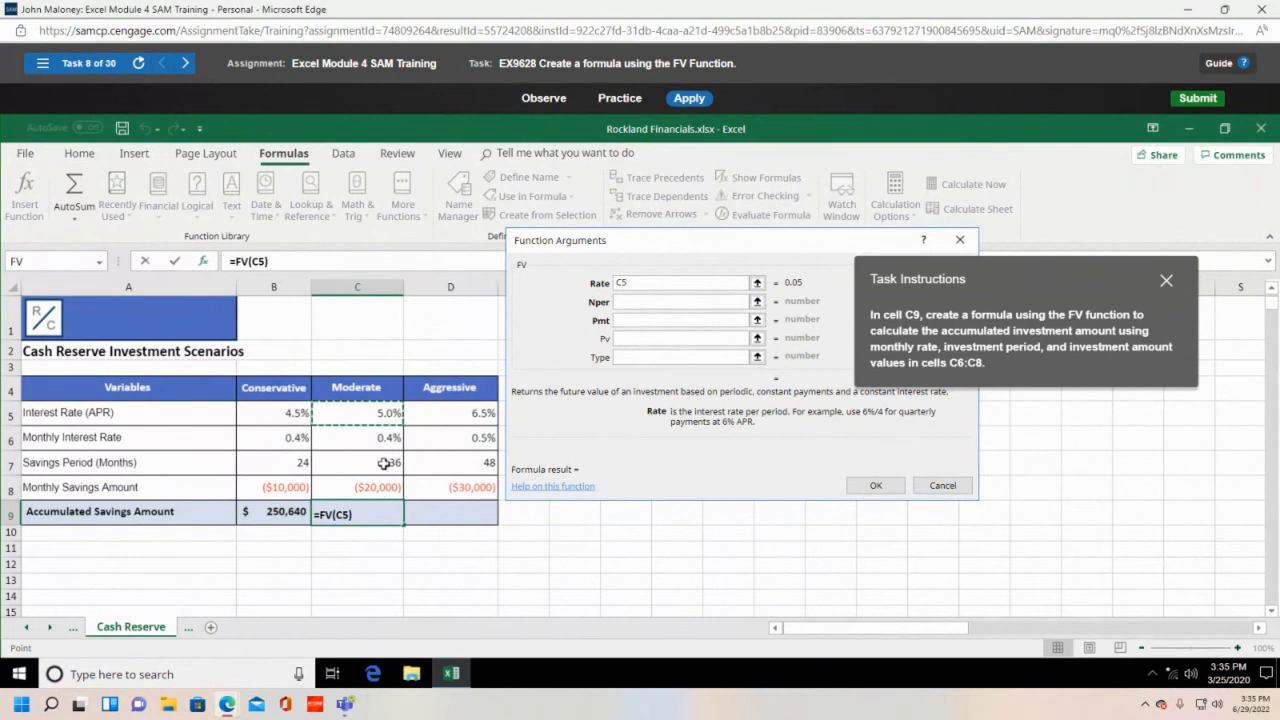
pyautogui.click(617, 305)
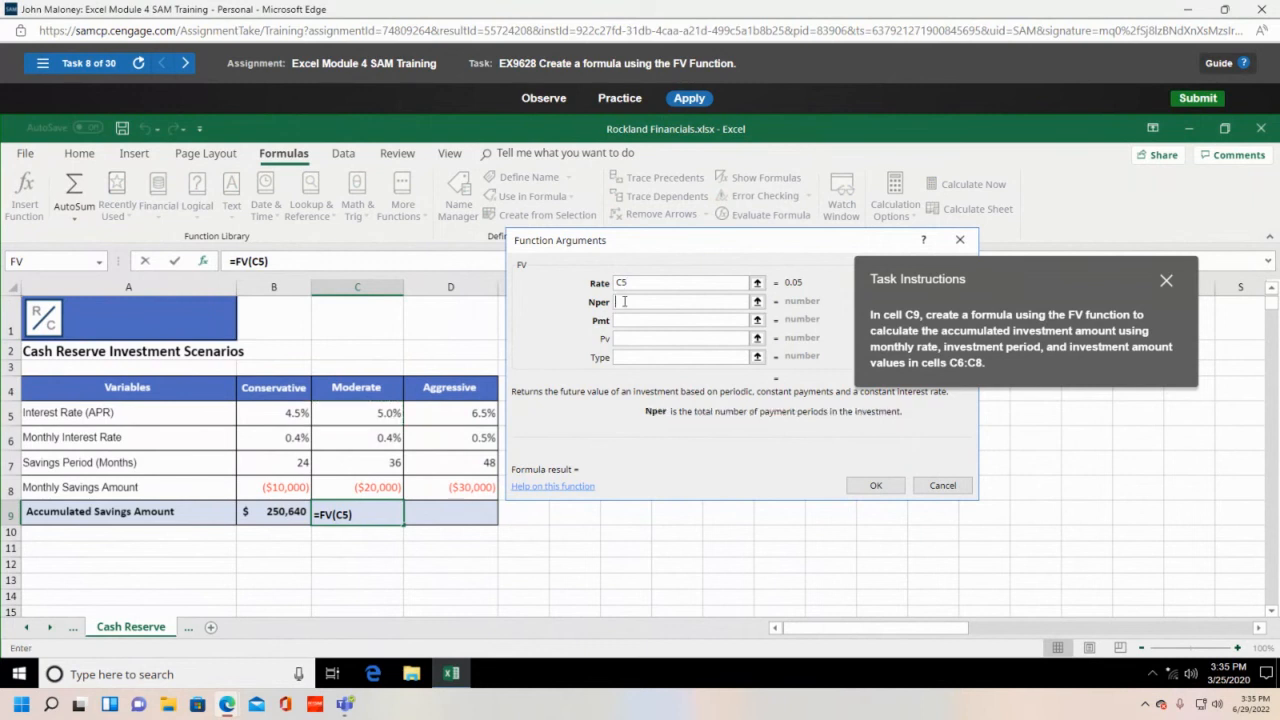
pyautogui.click(385, 462)
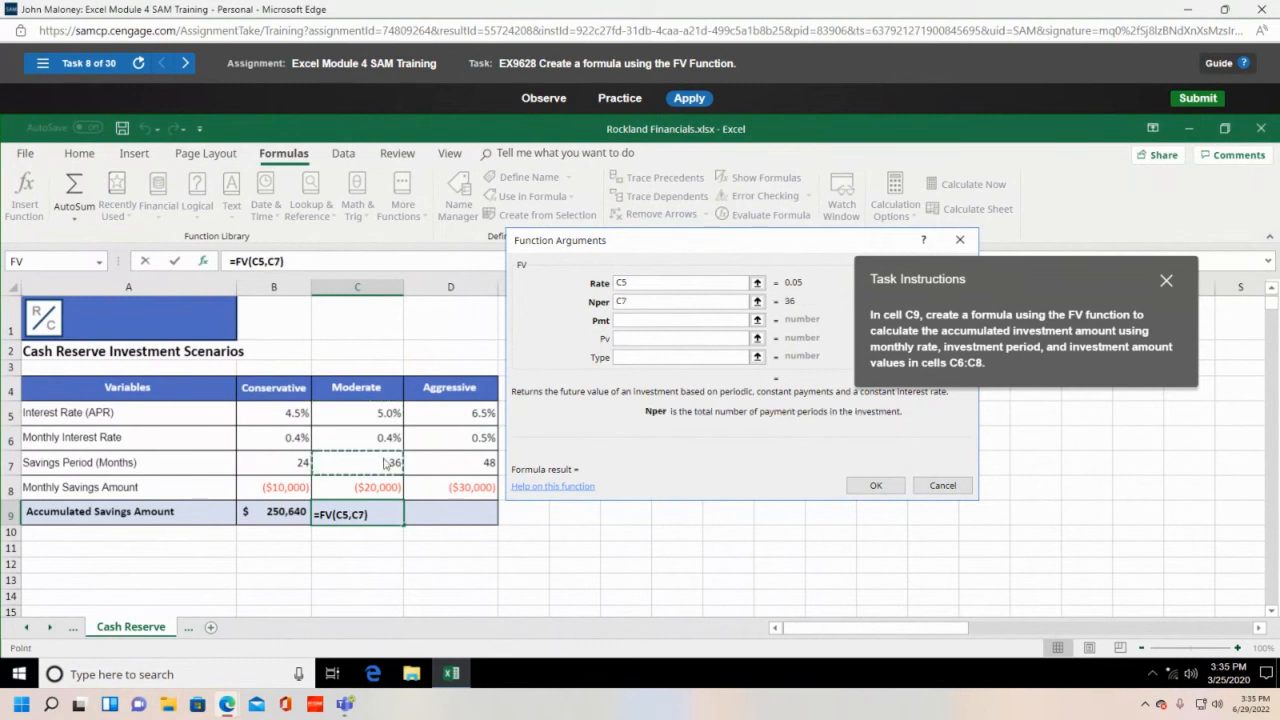
pyautogui.click(638, 320)
pyautogui.click(322, 494)
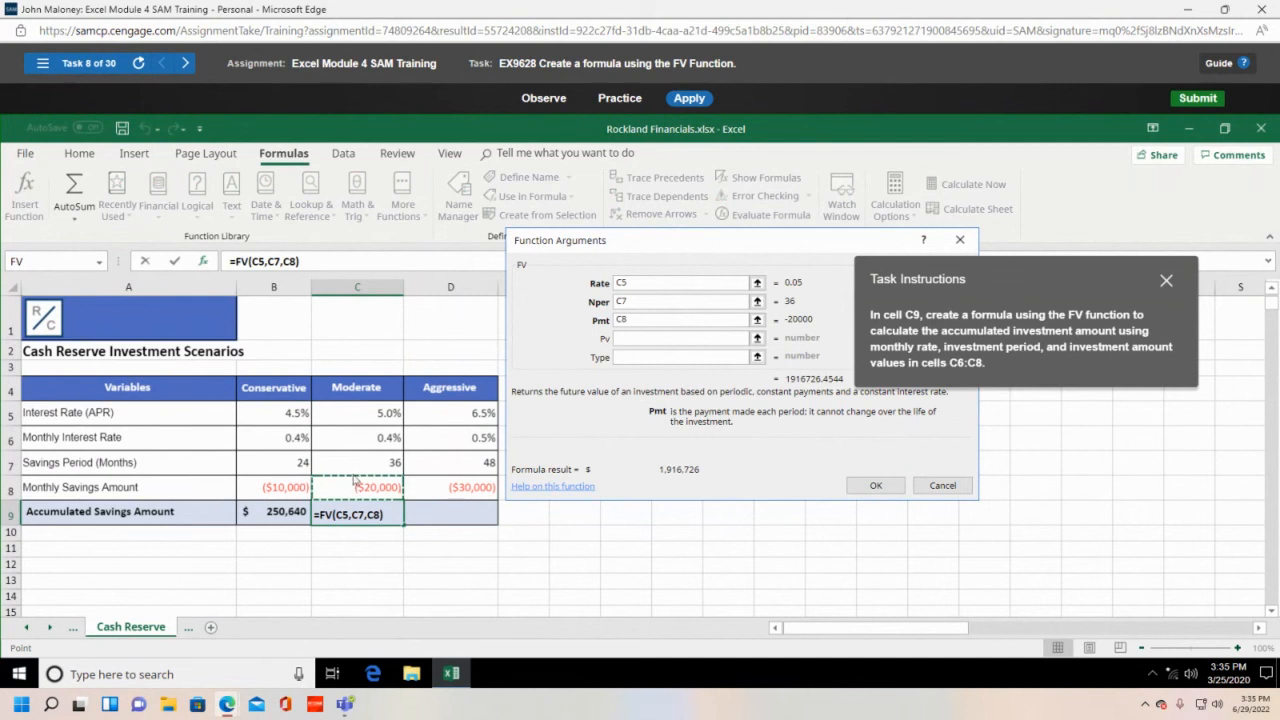
pyautogui.click(876, 486)
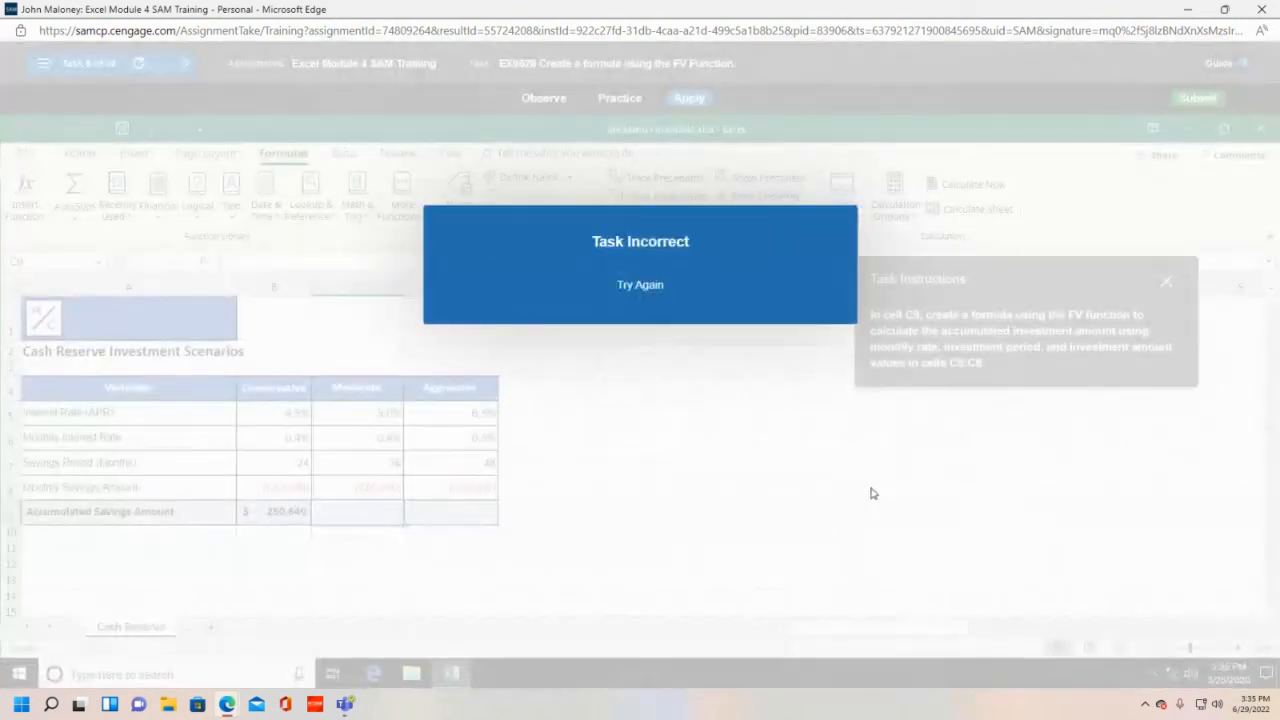
# - Dismiss the incorrect notice and open Insert Function filtered to Financial
pyautogui.click(640, 284)
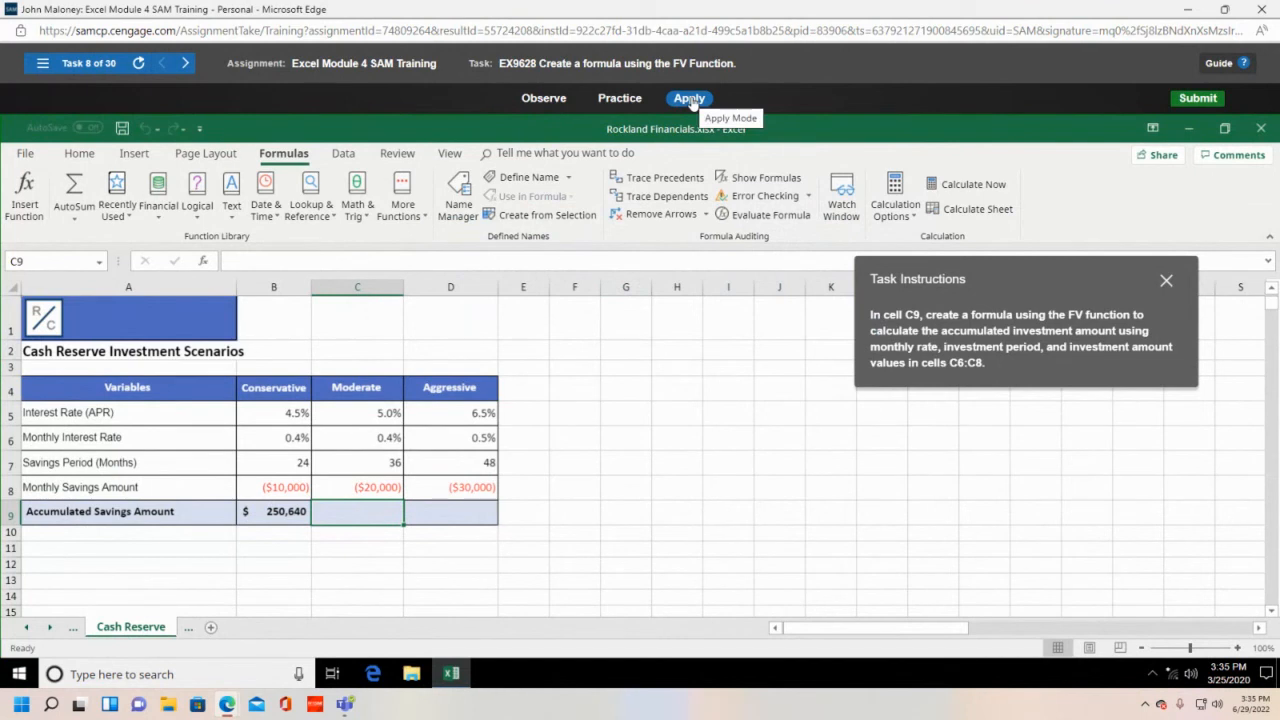
pyautogui.click(22, 195)
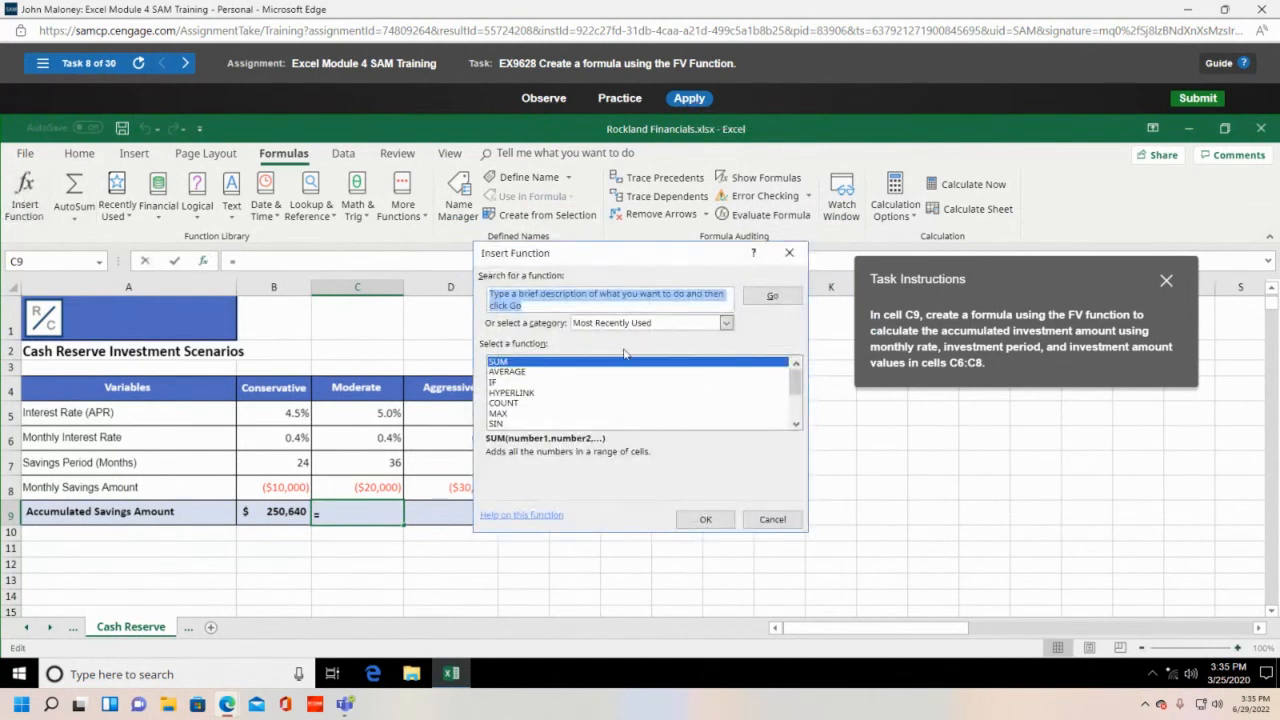
pyautogui.scroll(-1, 559, 391)
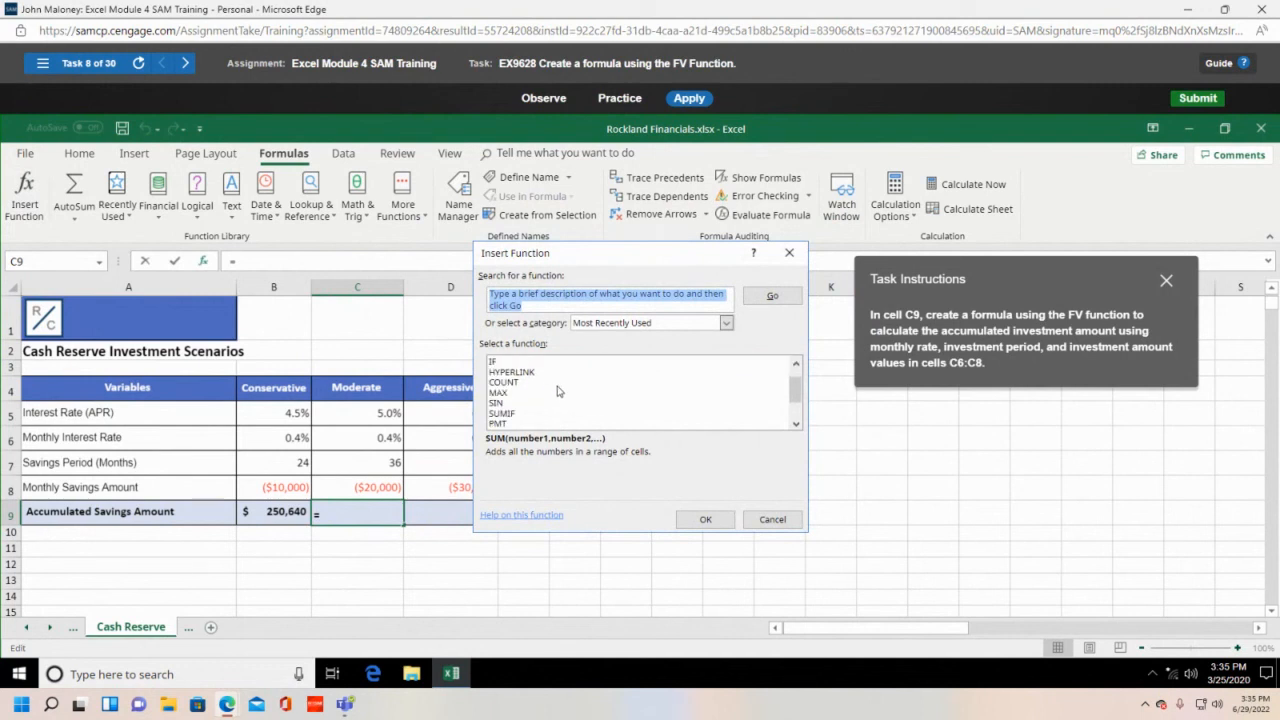
pyautogui.scroll(2, 559, 391)
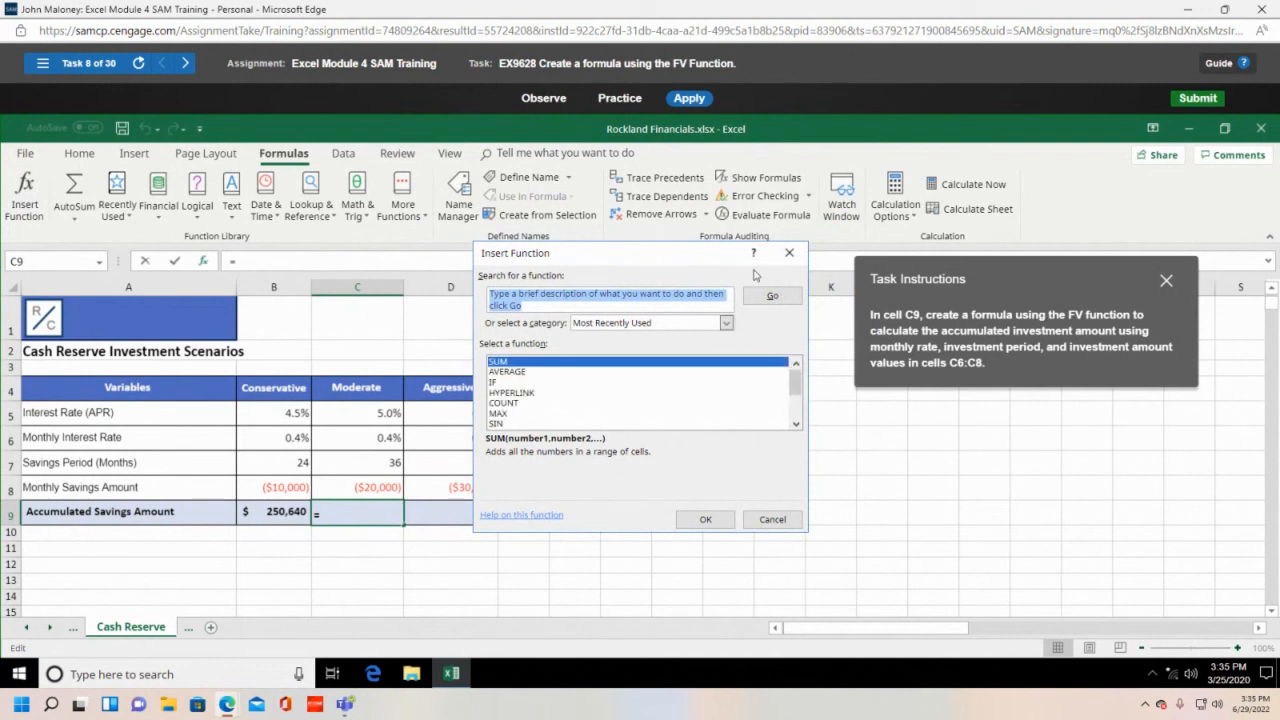
pyautogui.click(727, 323)
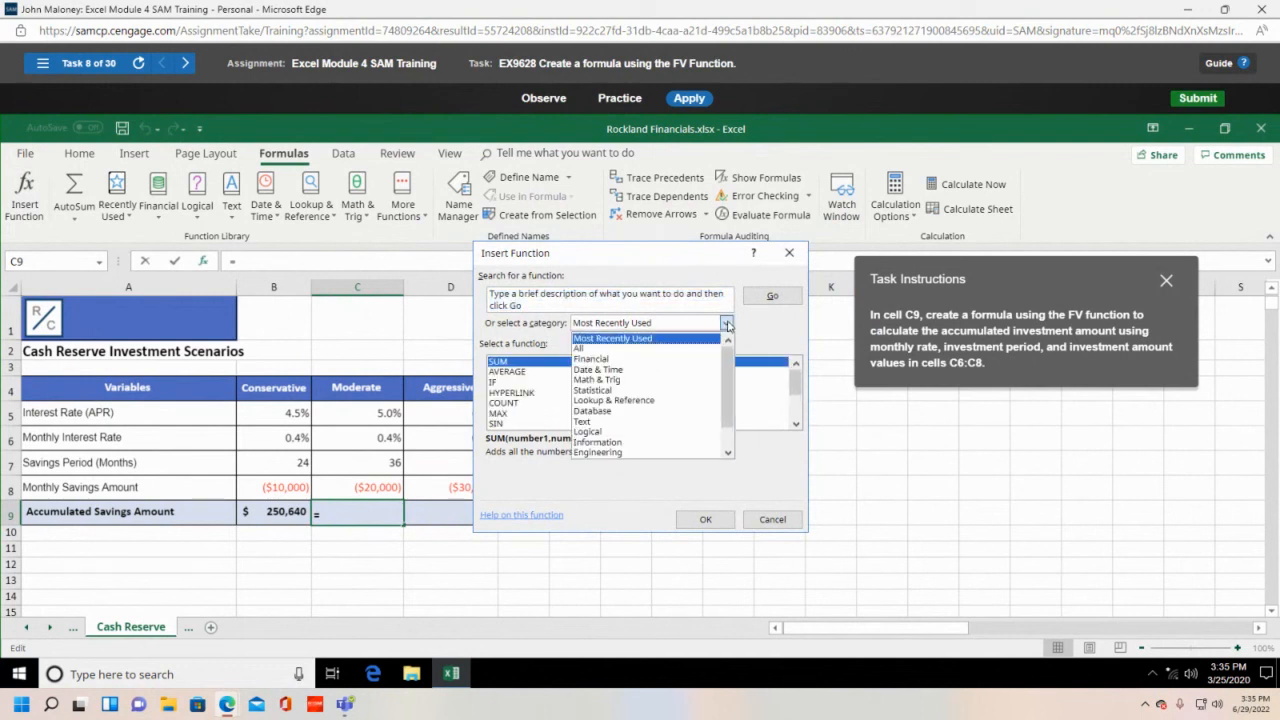
pyautogui.click(660, 360)
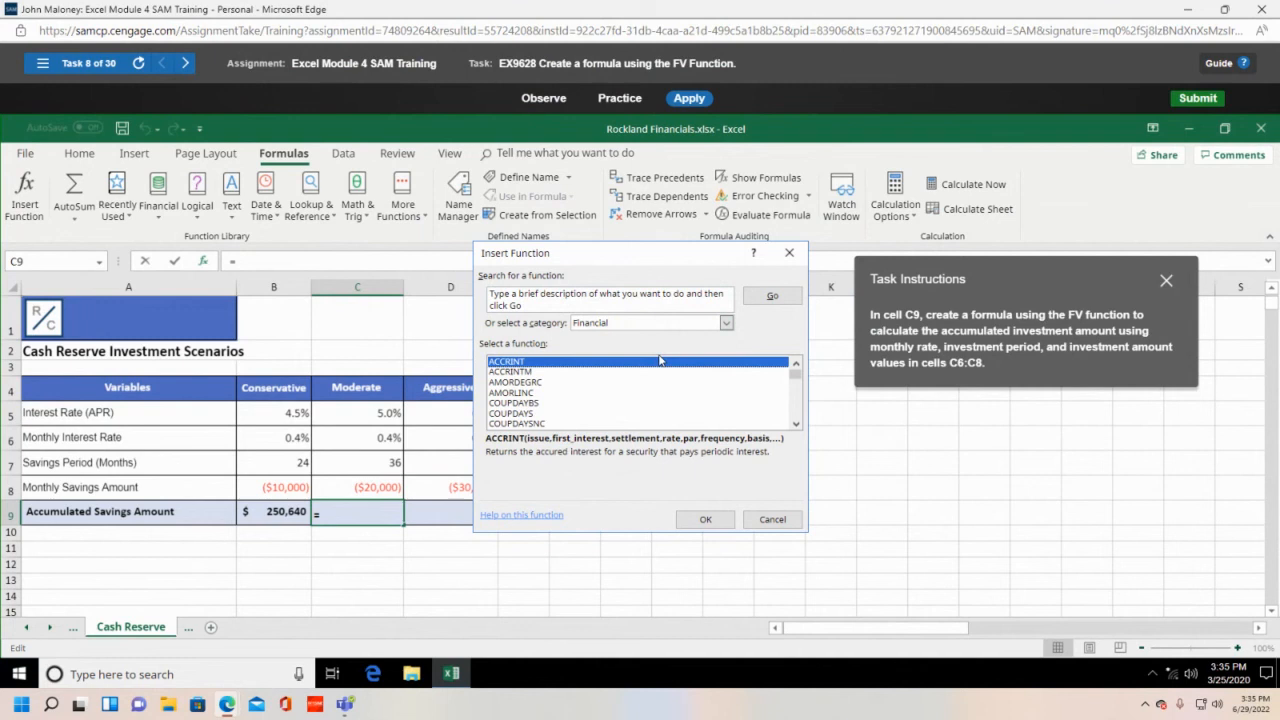
# - Choose FV from the Financial functions and confirm, giving =FV() in C9
pyautogui.click(727, 323)
pyautogui.scroll(-1, 701, 388)
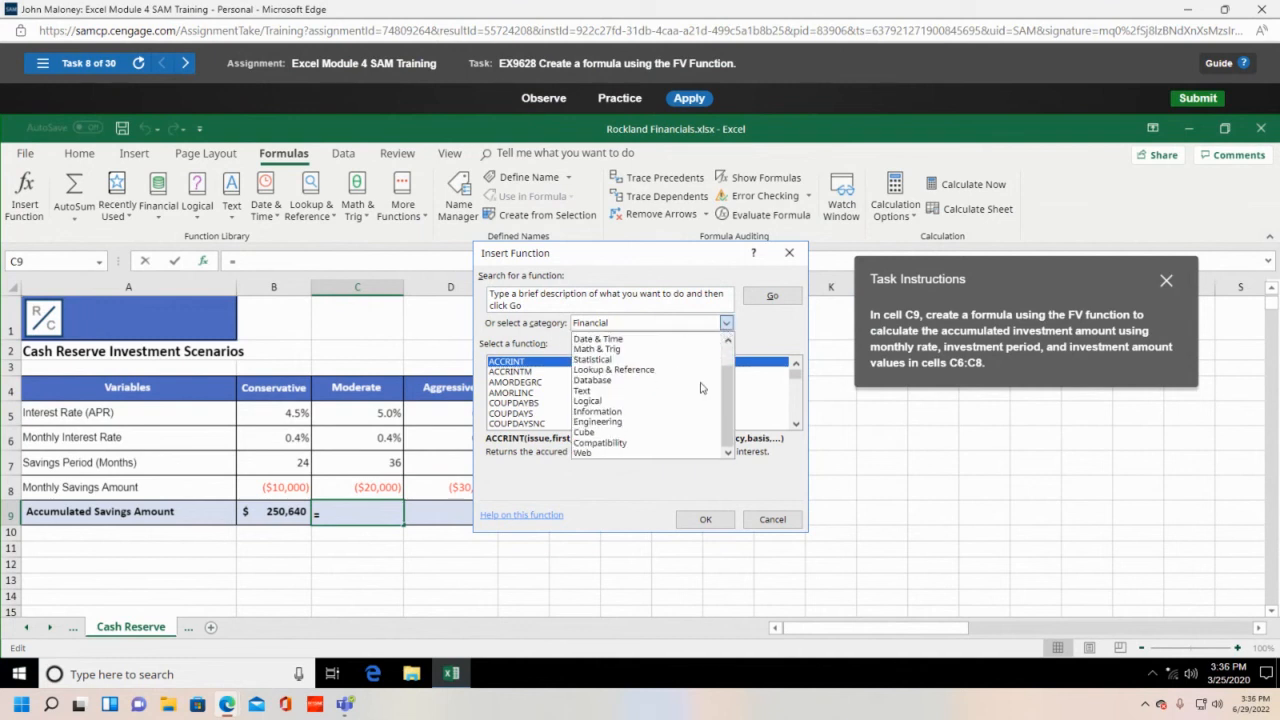
pyautogui.scroll(1, 700, 386)
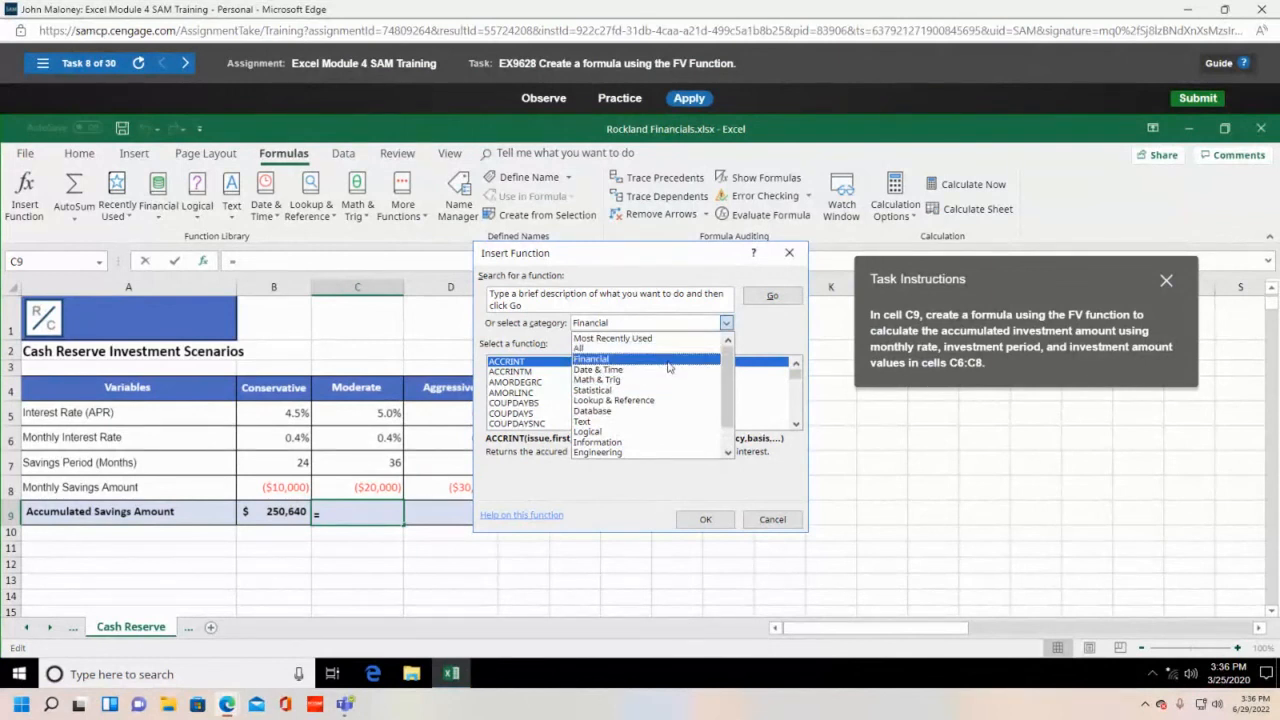
pyautogui.click(667, 359)
pyautogui.scroll(-1, 614, 403)
pyautogui.scroll(-4, 614, 403)
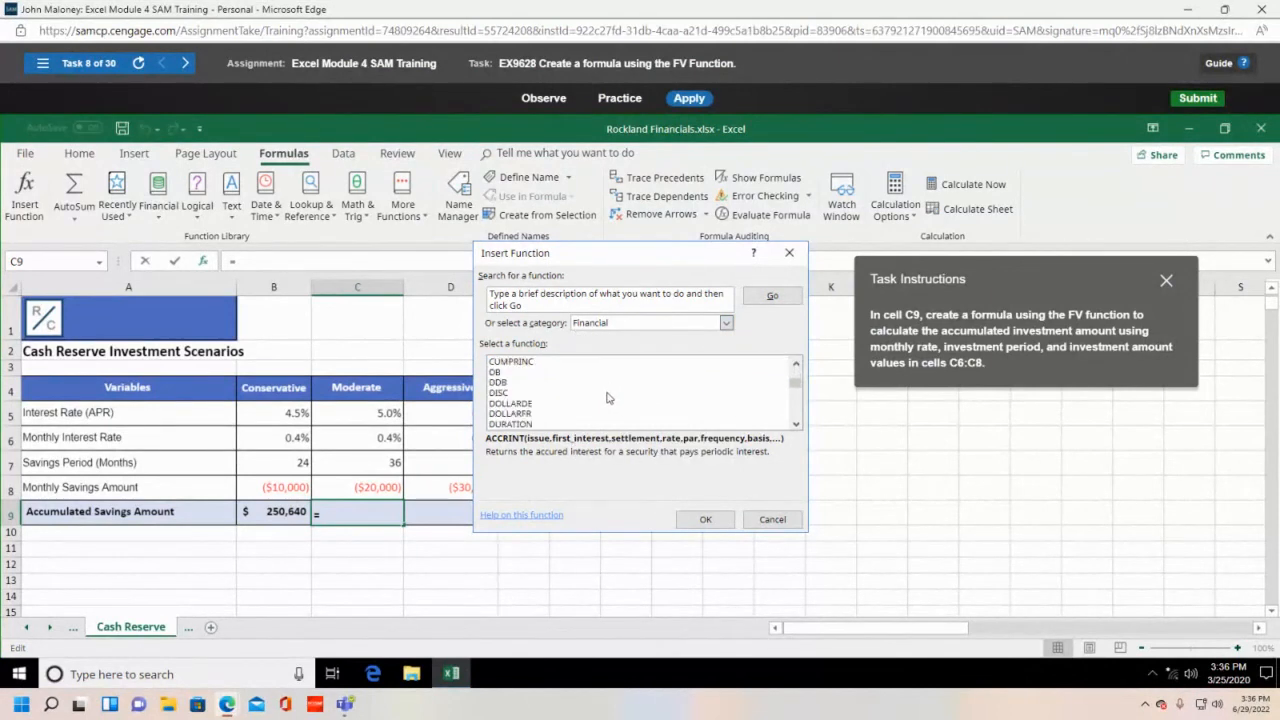
pyautogui.scroll(-1, 545, 405)
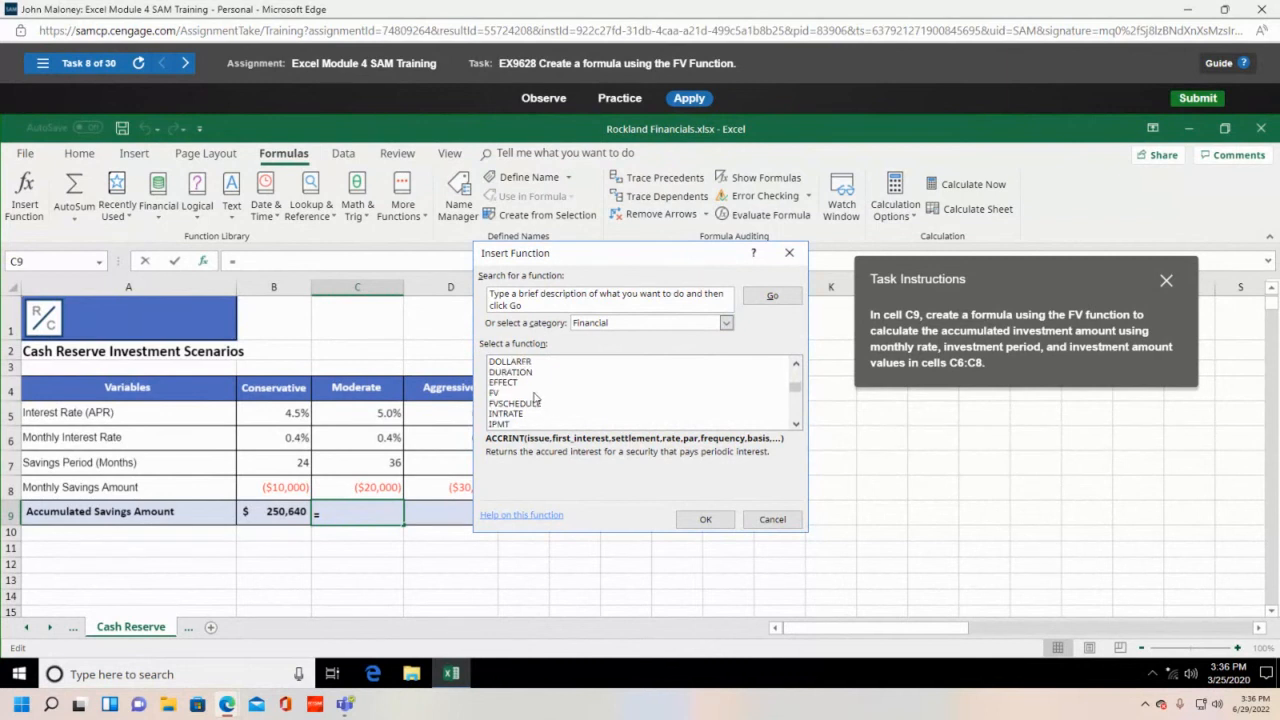
pyautogui.click(523, 393)
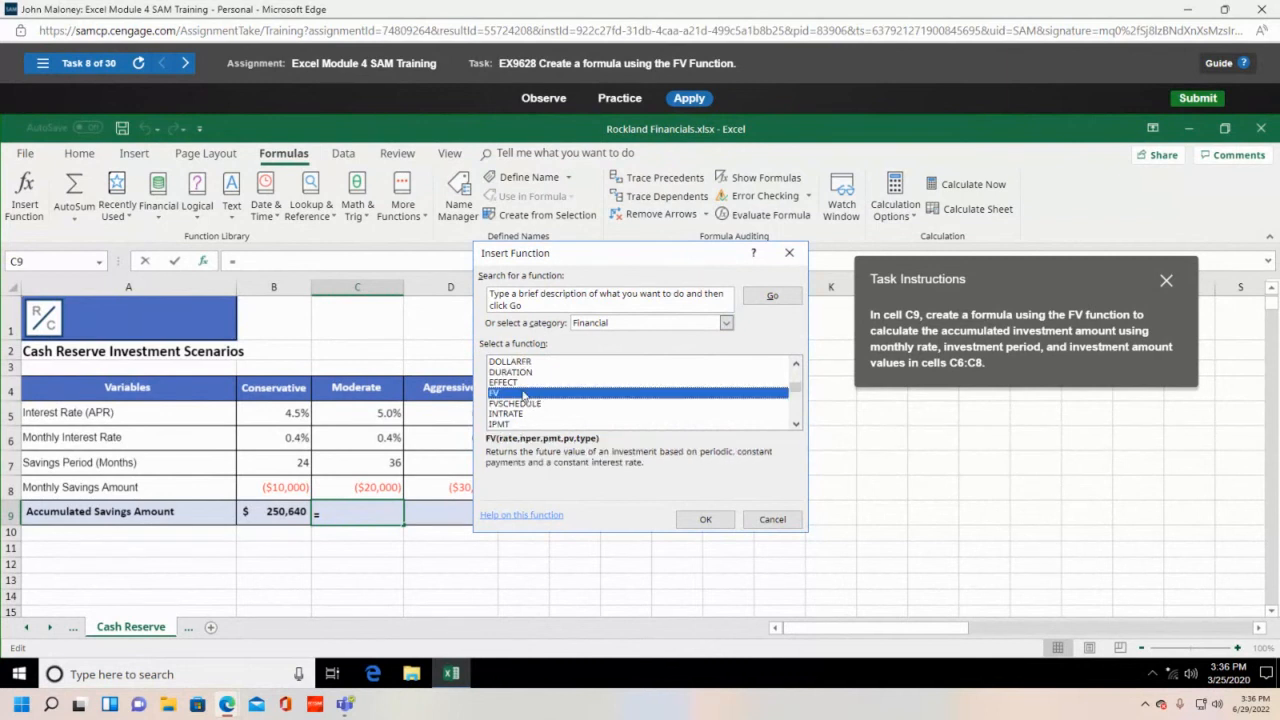
pyautogui.click(700, 518)
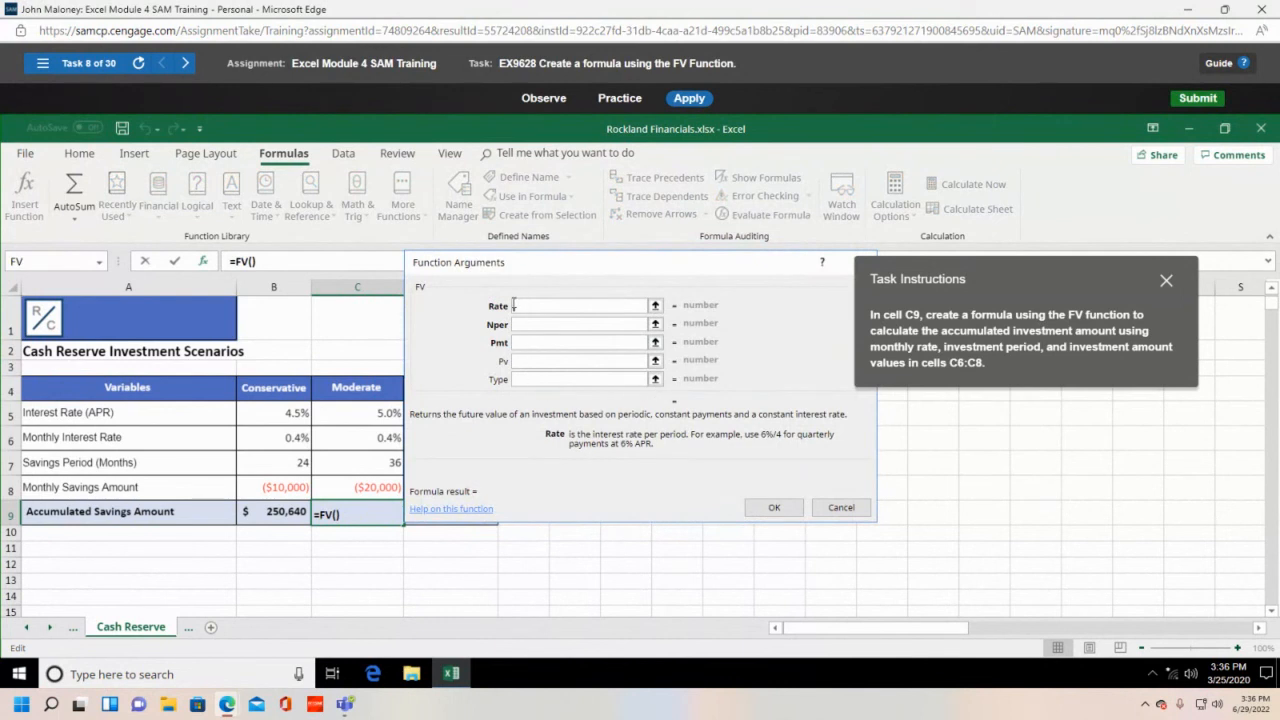
# - Fill the FV arguments with Rate C5, Nper C6 and Pmt -C8, then submit with OK
pyautogui.click(377, 416)
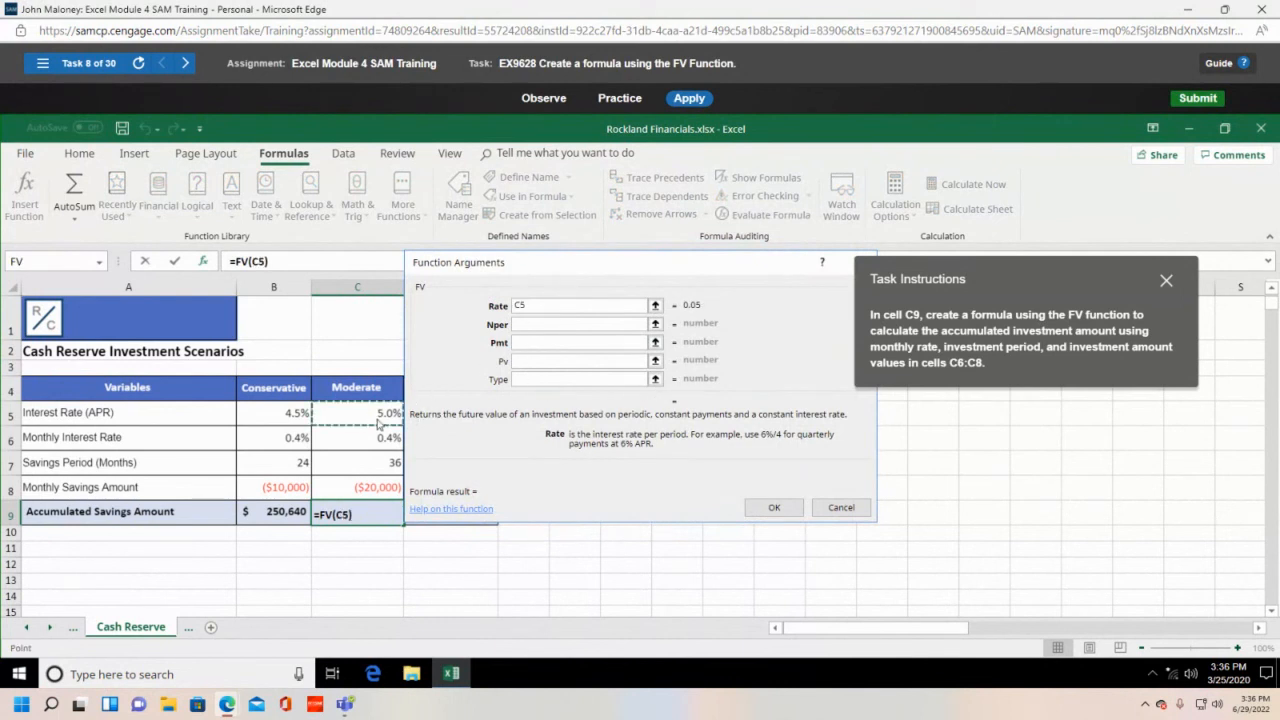
pyautogui.press('Tab')
pyautogui.click(382, 440)
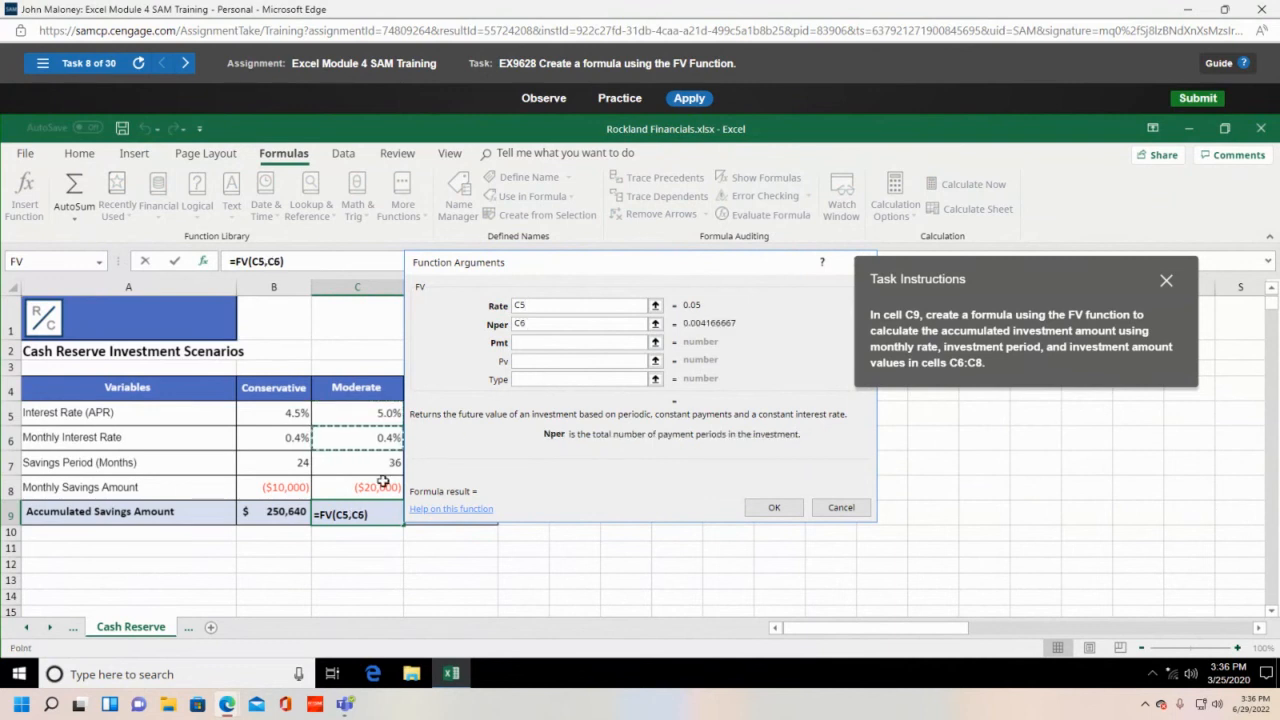
pyautogui.click(544, 341)
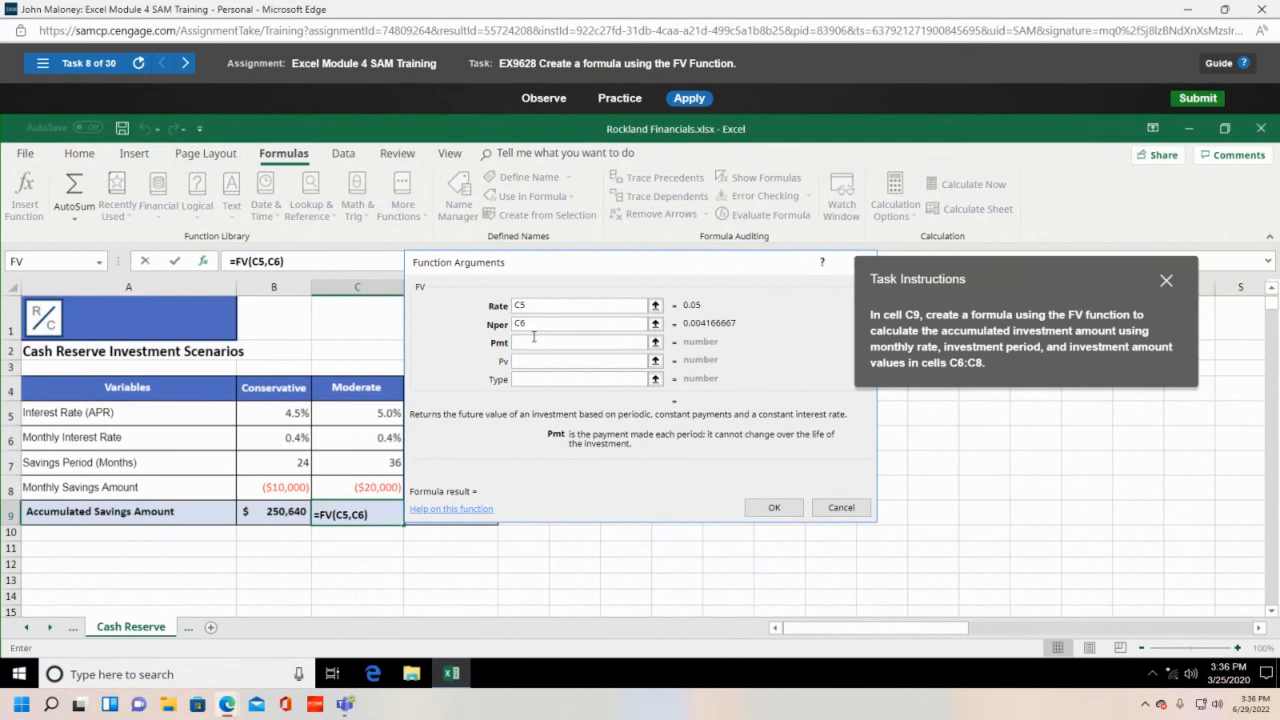
pyautogui.write('-')
pyautogui.click(373, 487)
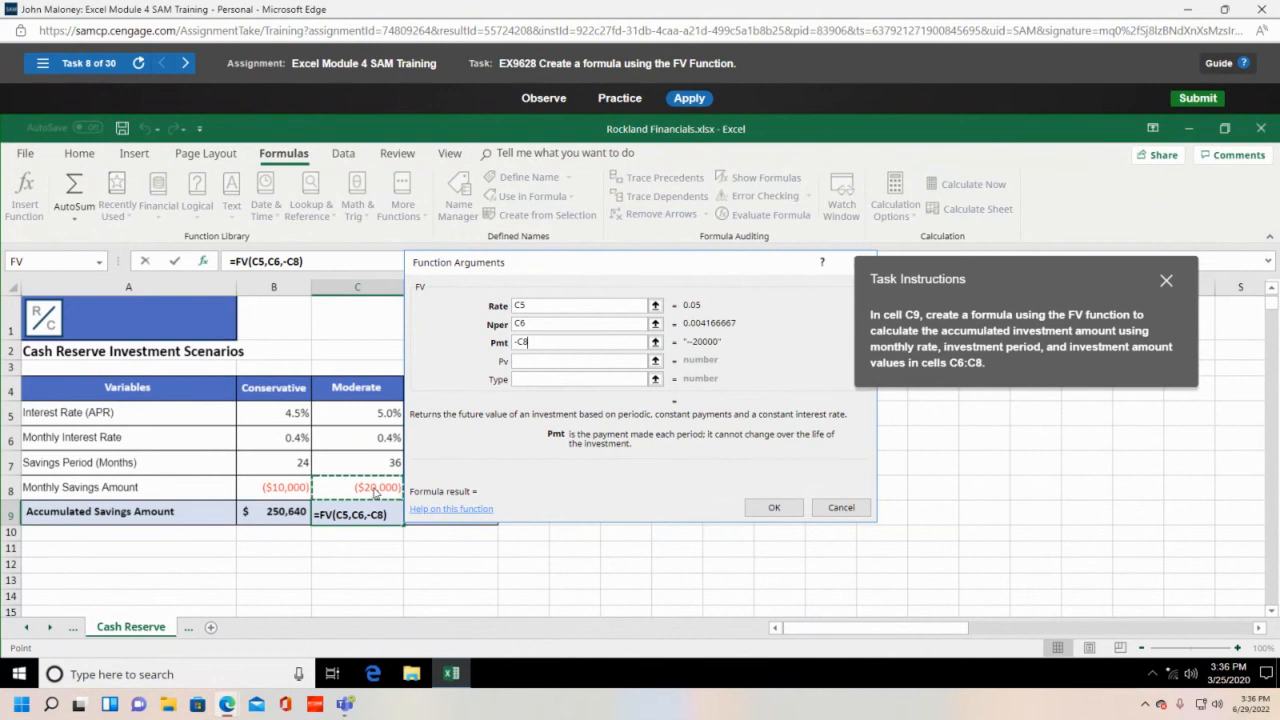
pyautogui.click(774, 508)
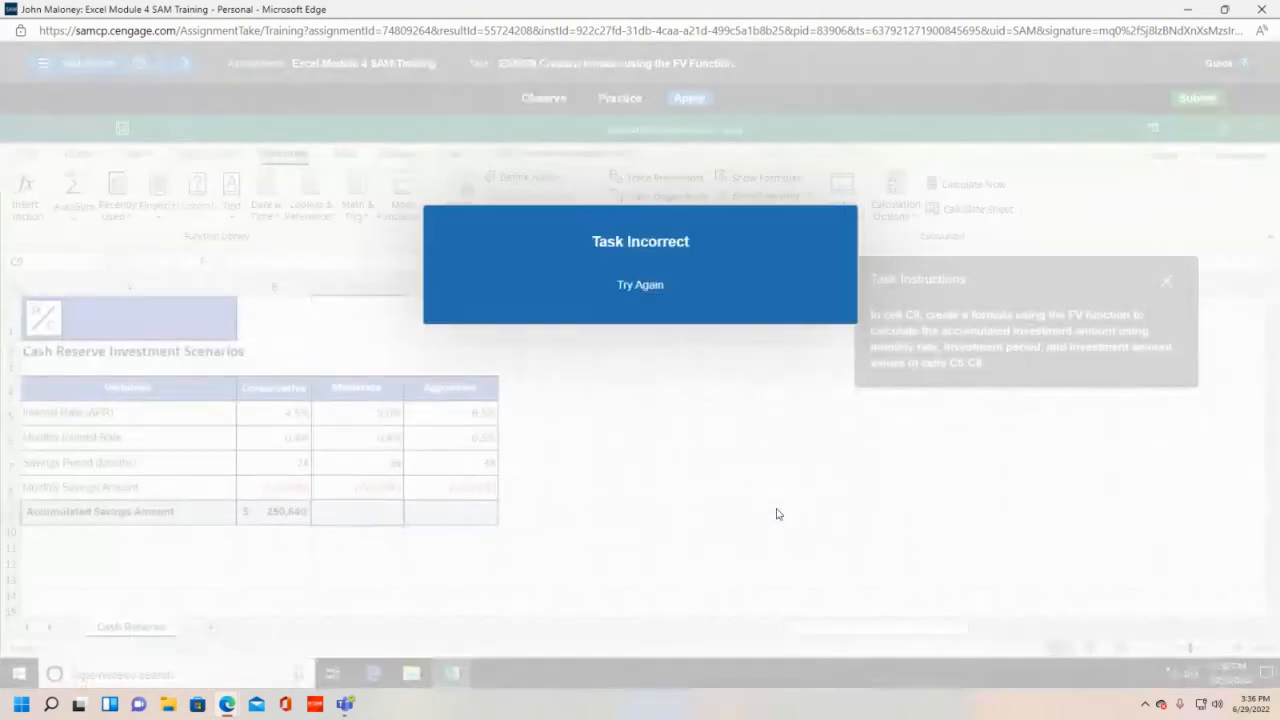
# - Dismiss the Task Incorrect message and type =FV(C5,C7,-C8) into cell D9
pyautogui.click(668, 282)
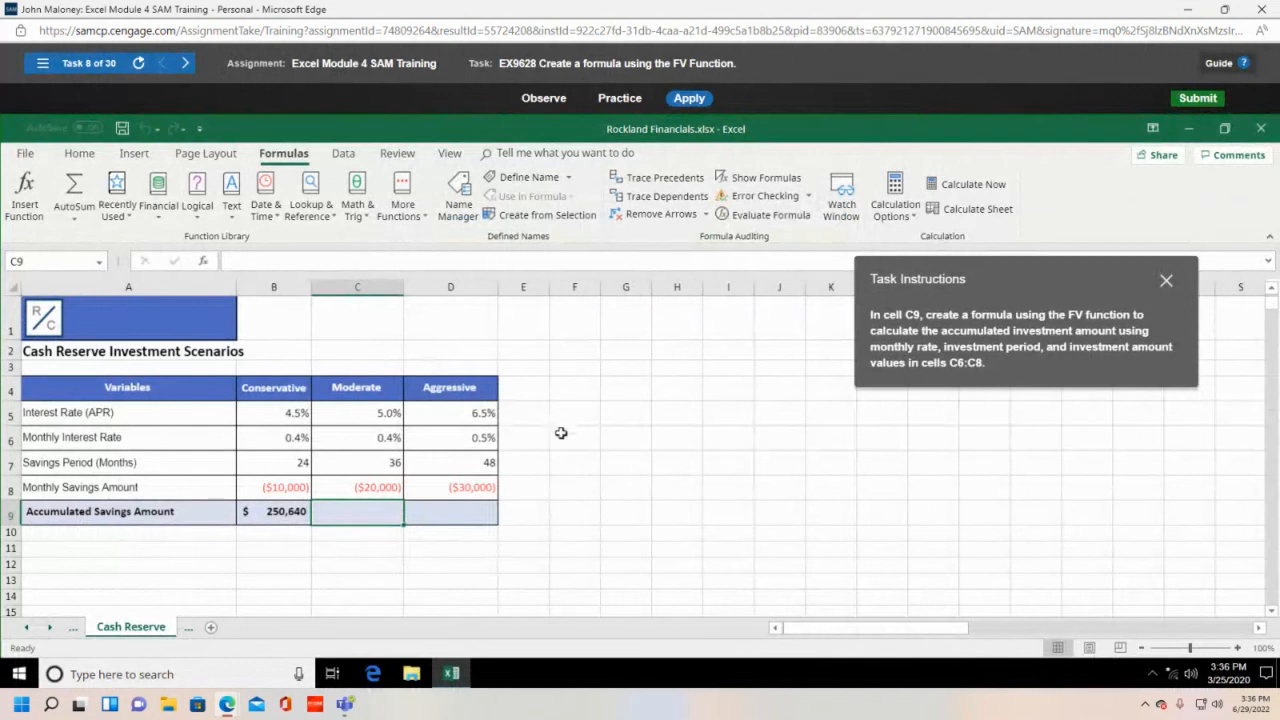
pyautogui.click(447, 510)
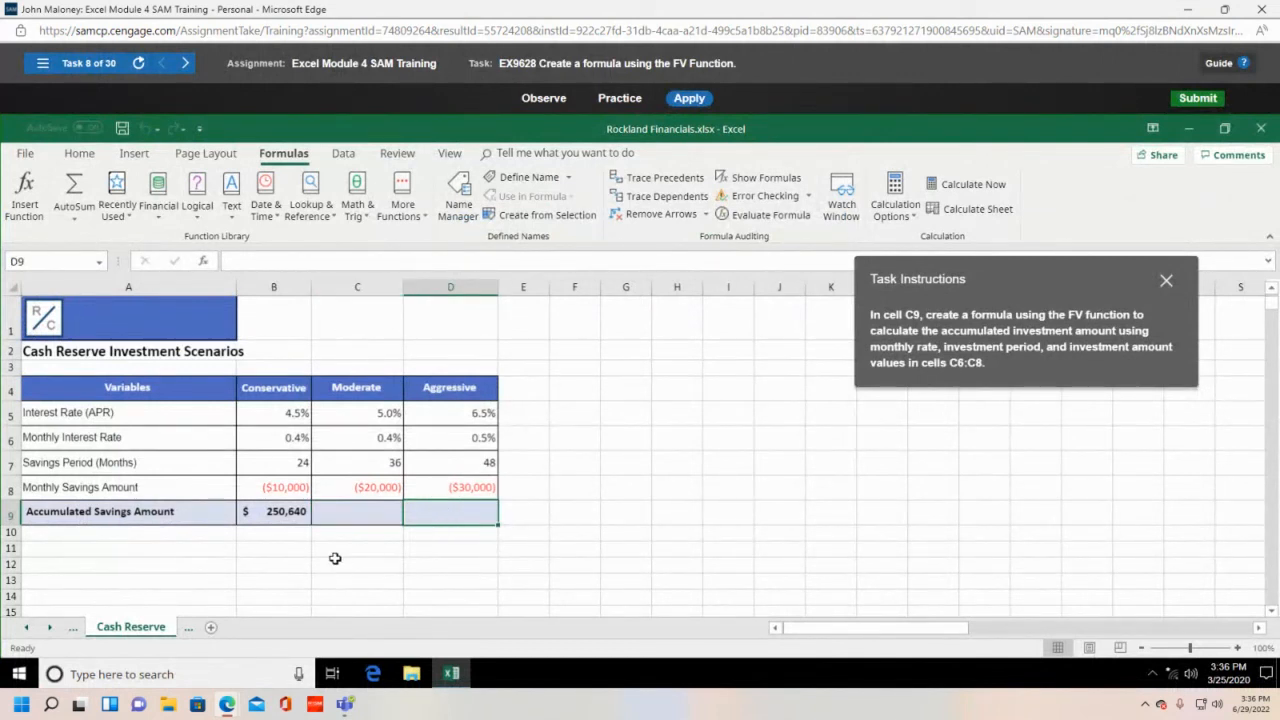
pyautogui.write('=fv')
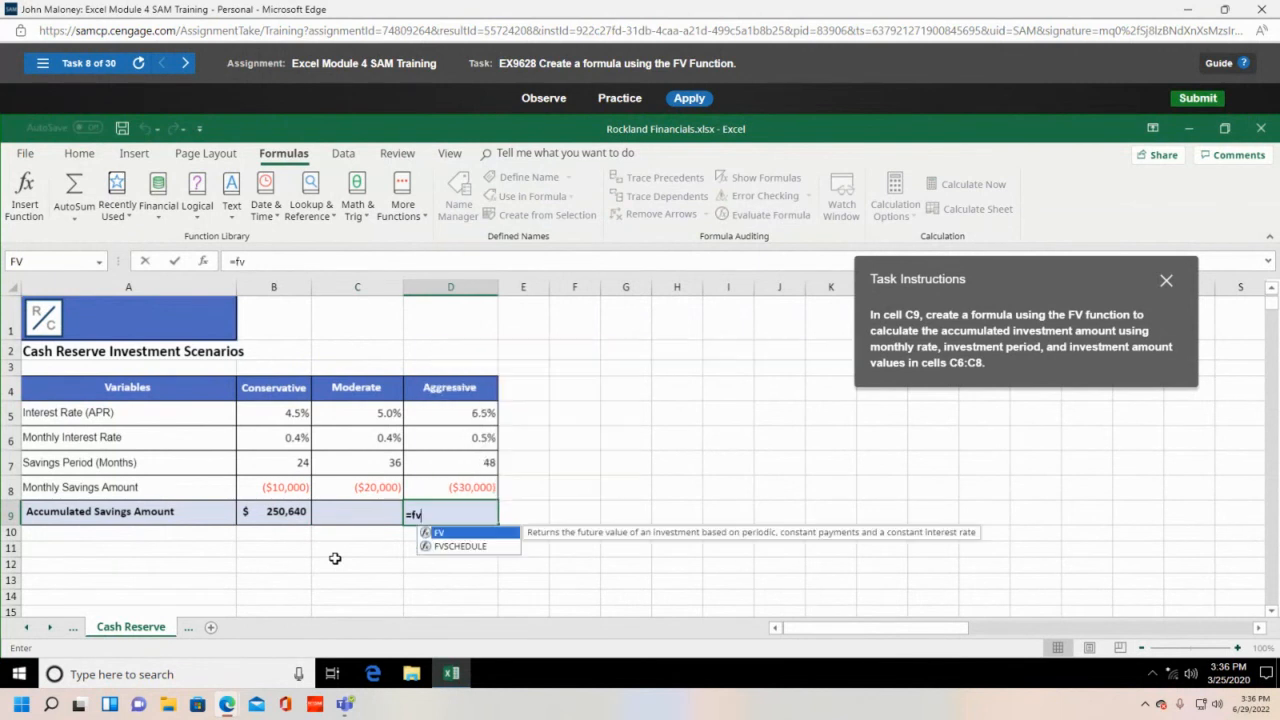
pyautogui.write('(')
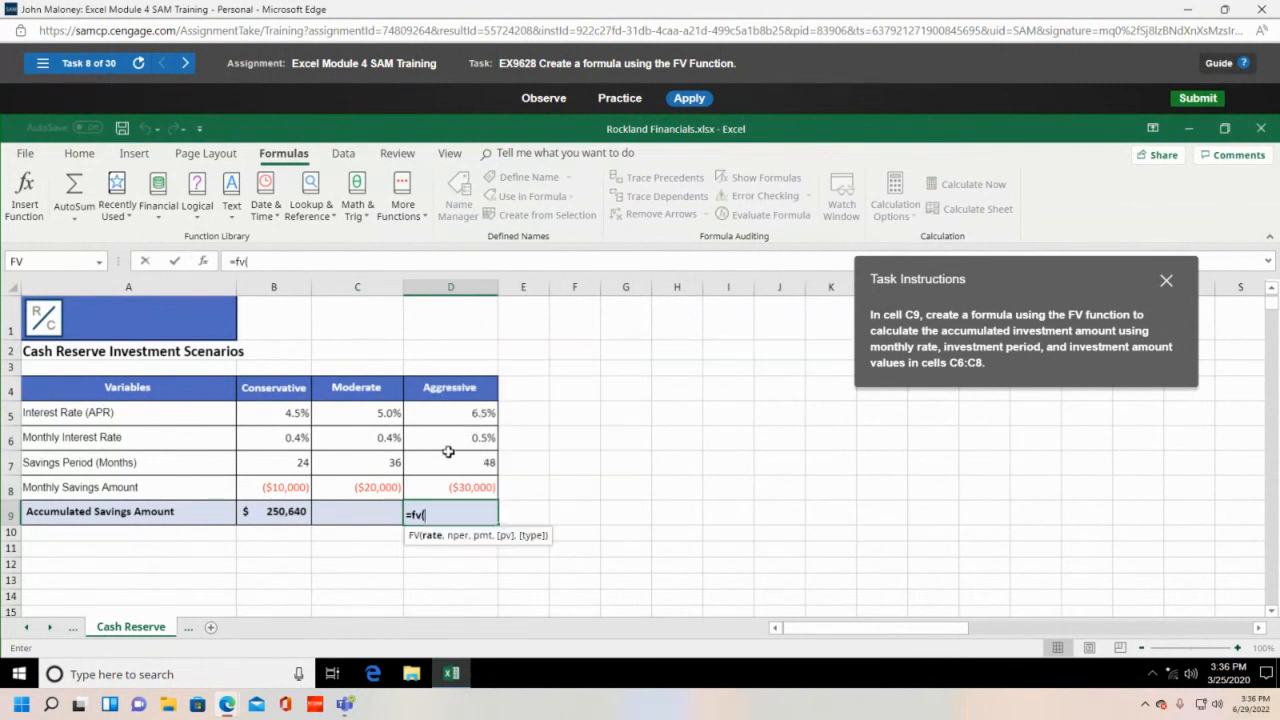
pyautogui.click(372, 421)
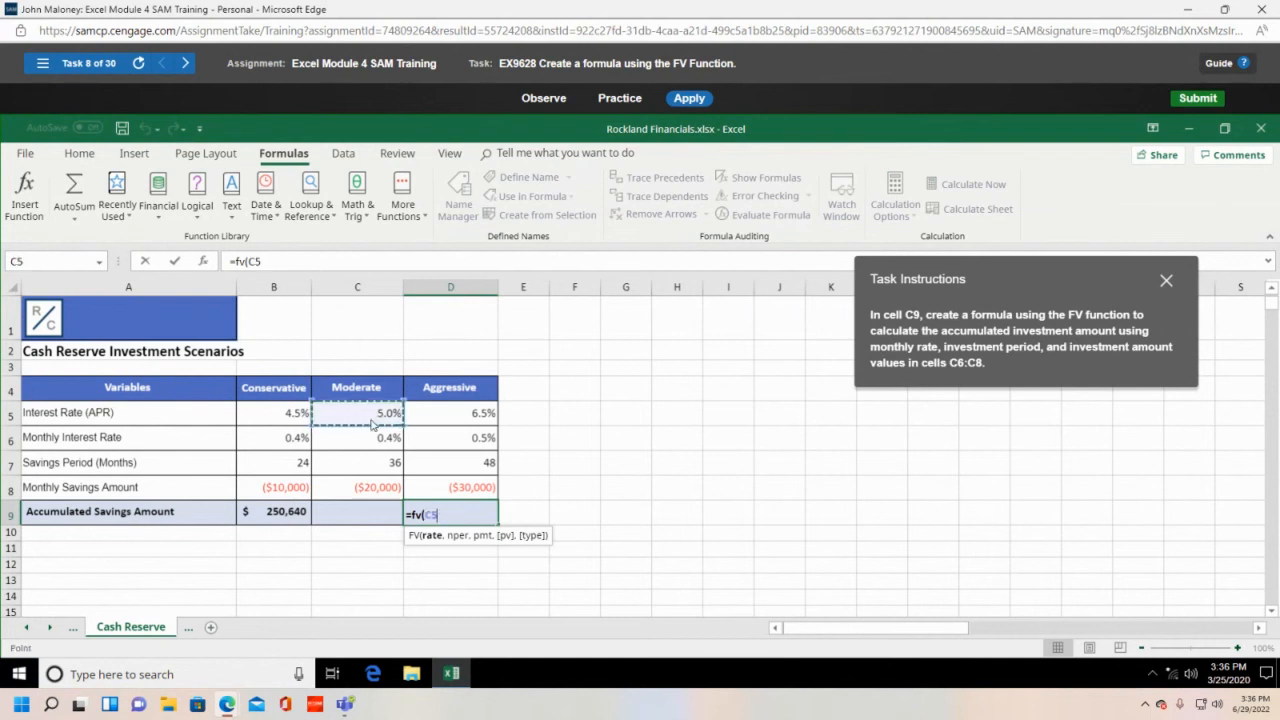
pyautogui.write(',')
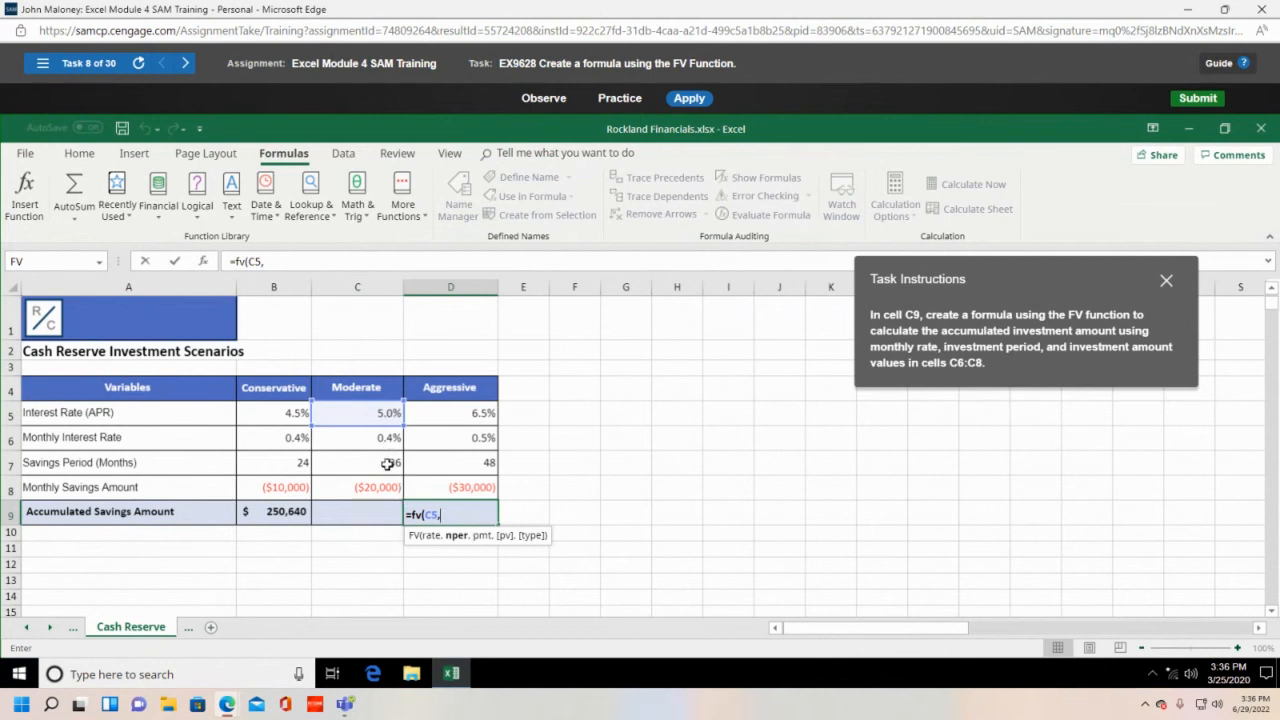
pyautogui.click(379, 466)
pyautogui.write(',')
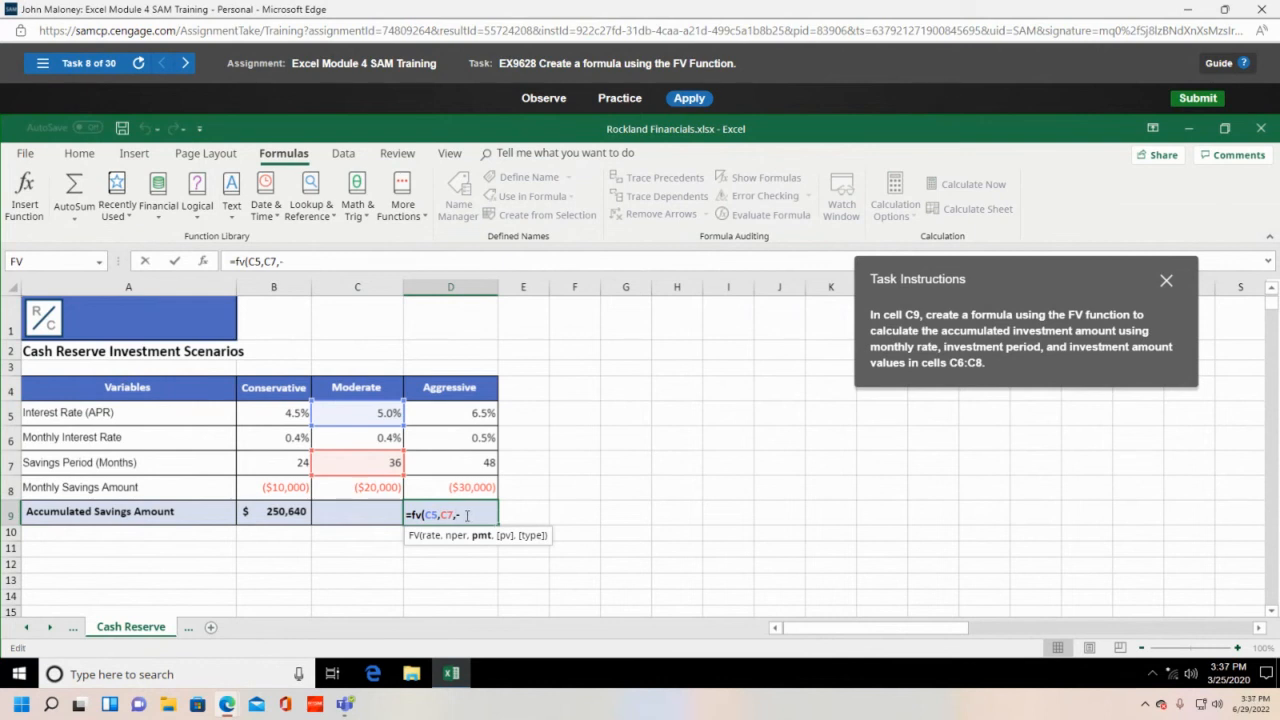
pyautogui.write('-')
pyautogui.click(377, 488)
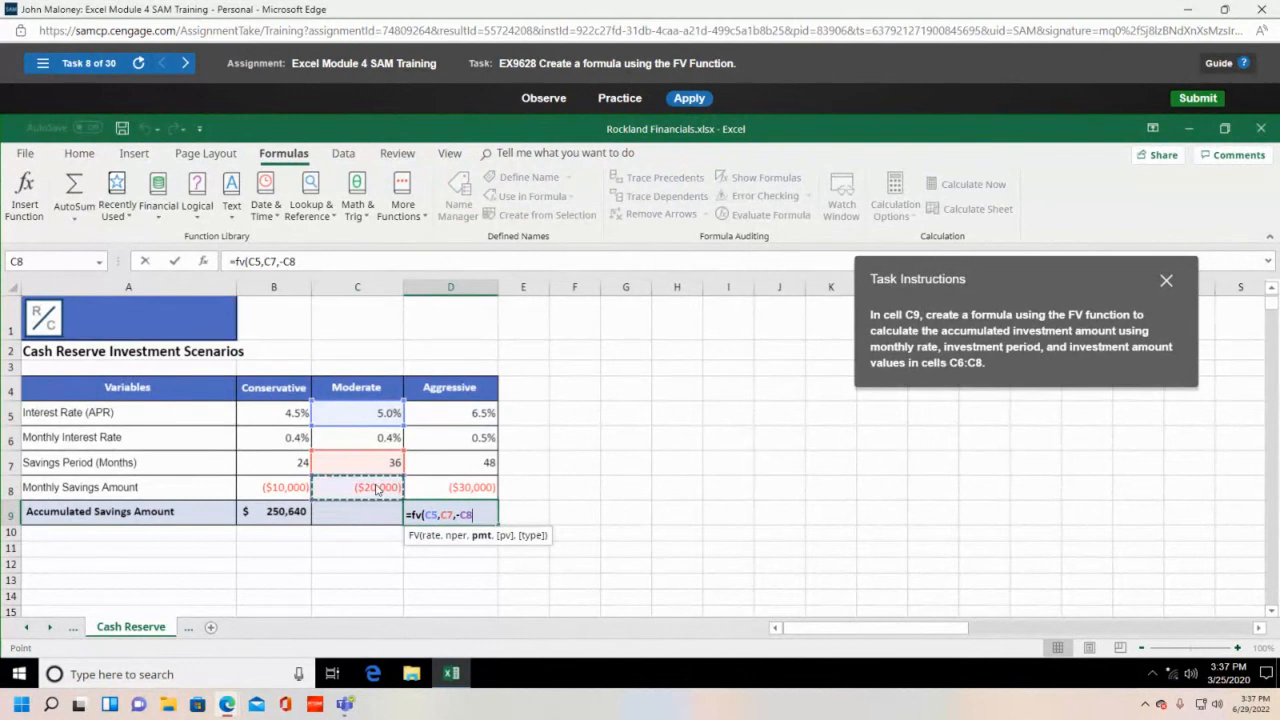
pyautogui.write(')')
pyautogui.press('Return')
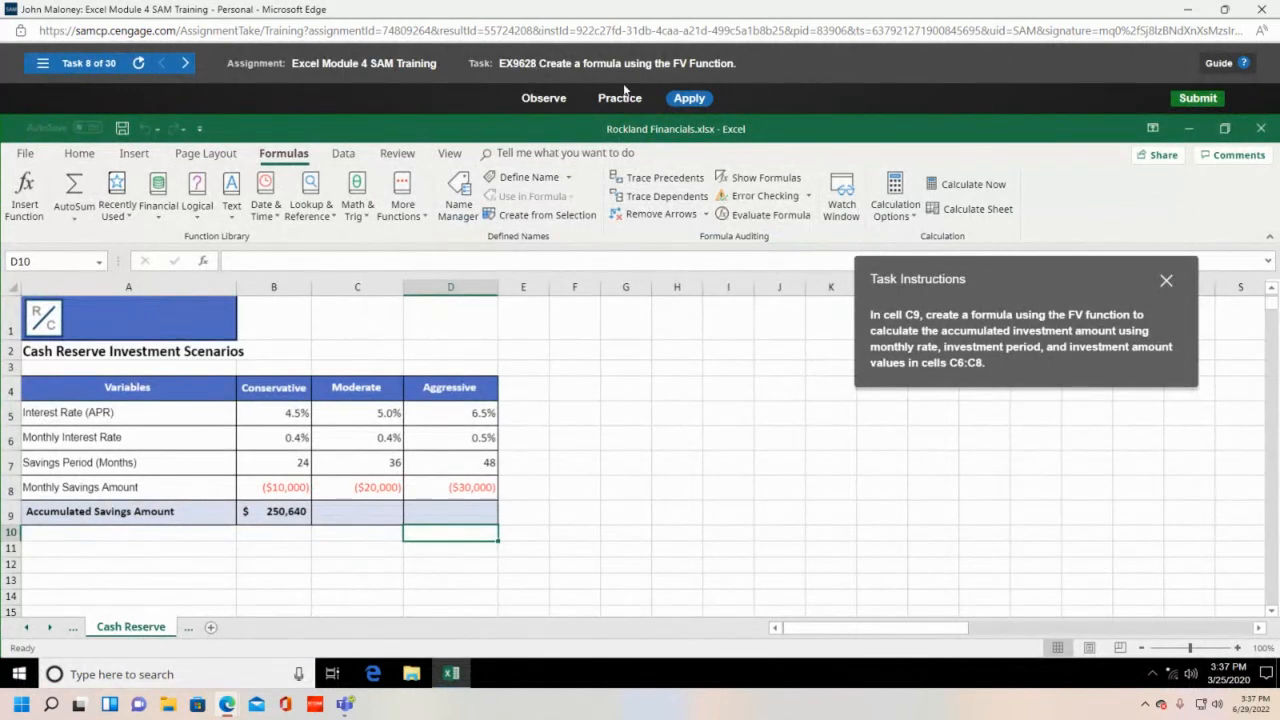
# - Switch briefly to Practice mode, then return to the Apply attempt
pyautogui.click(620, 98)
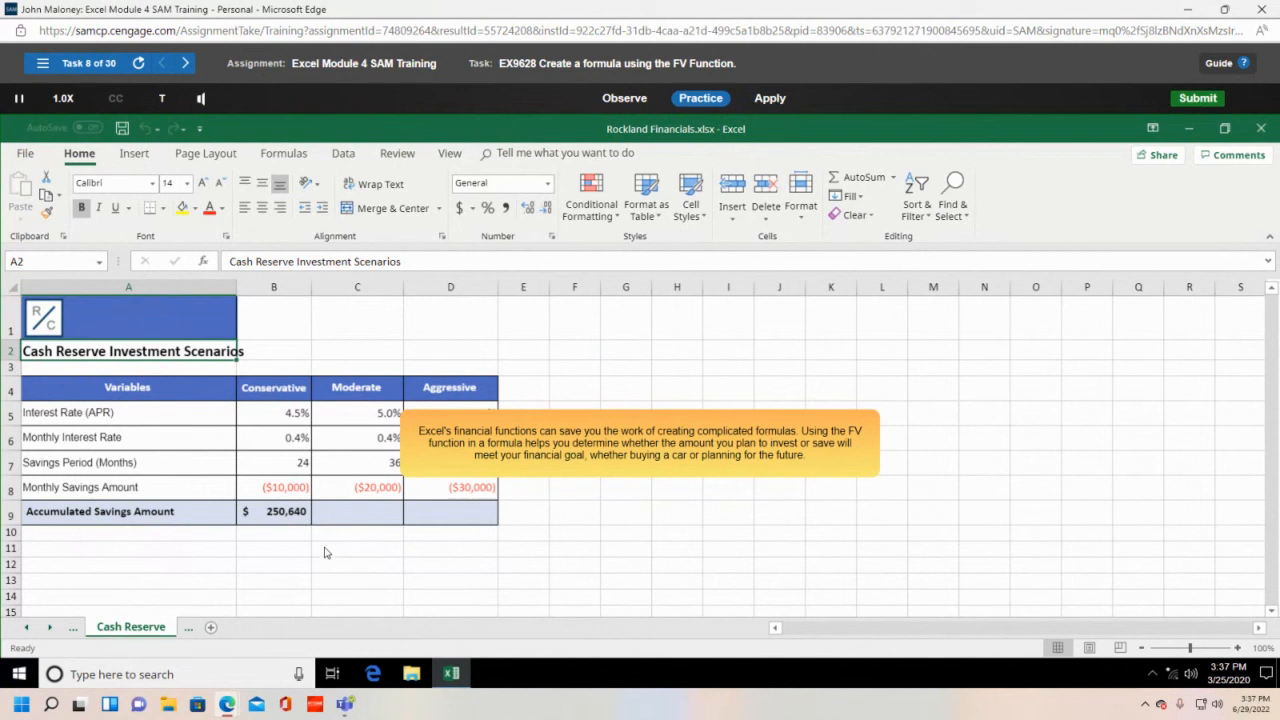
pyautogui.click(774, 100)
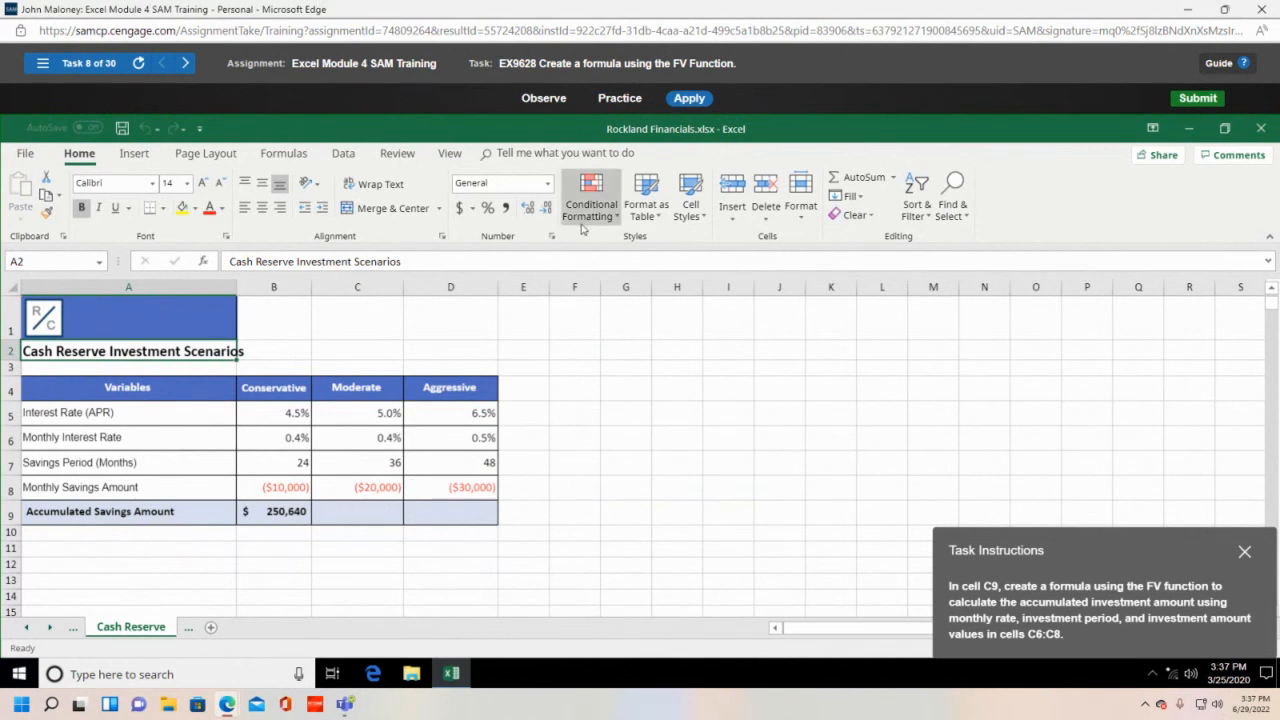
# - Insert the Financial category's FV function into cell C9 via Insert Function
pyautogui.click(380, 512)
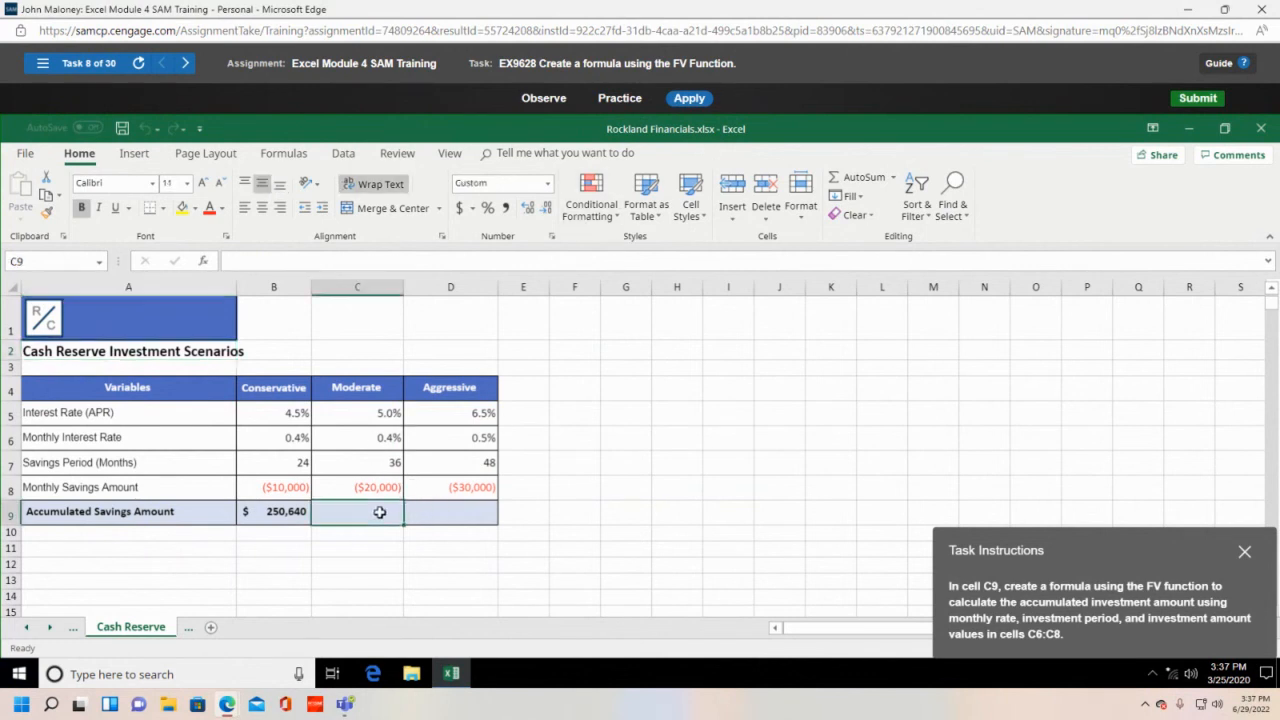
pyautogui.click(284, 153)
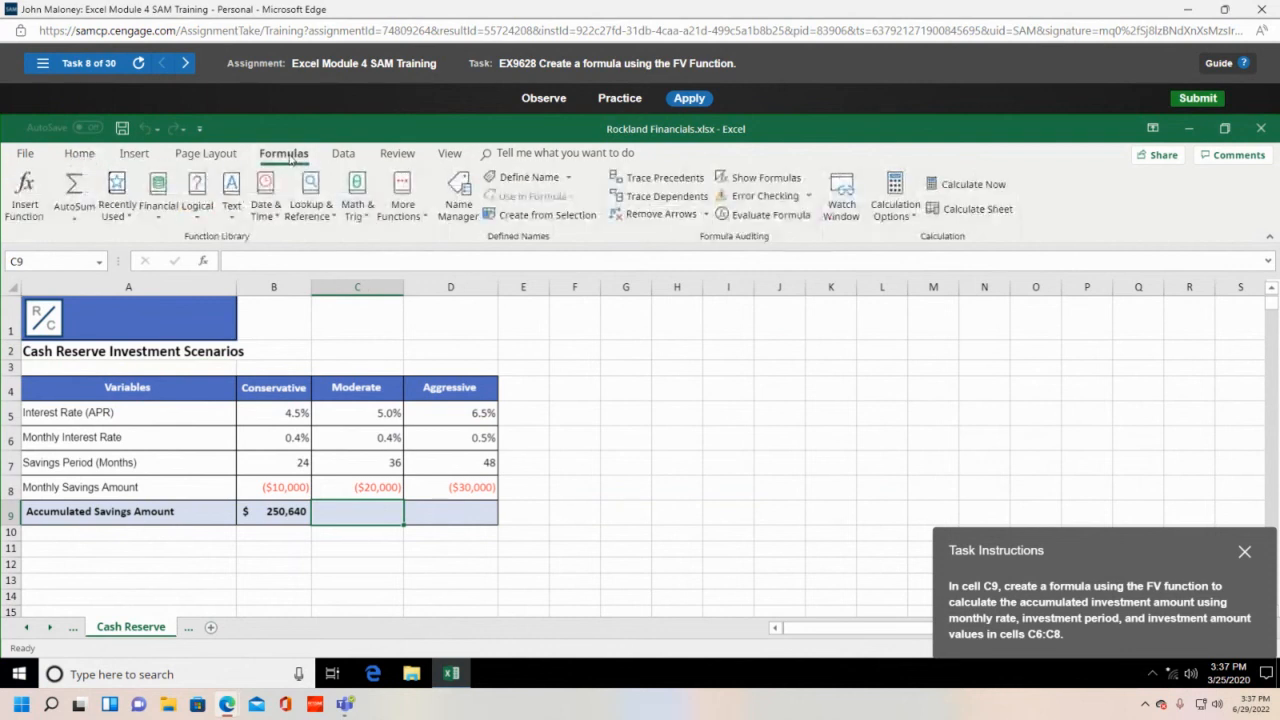
pyautogui.click(24, 195)
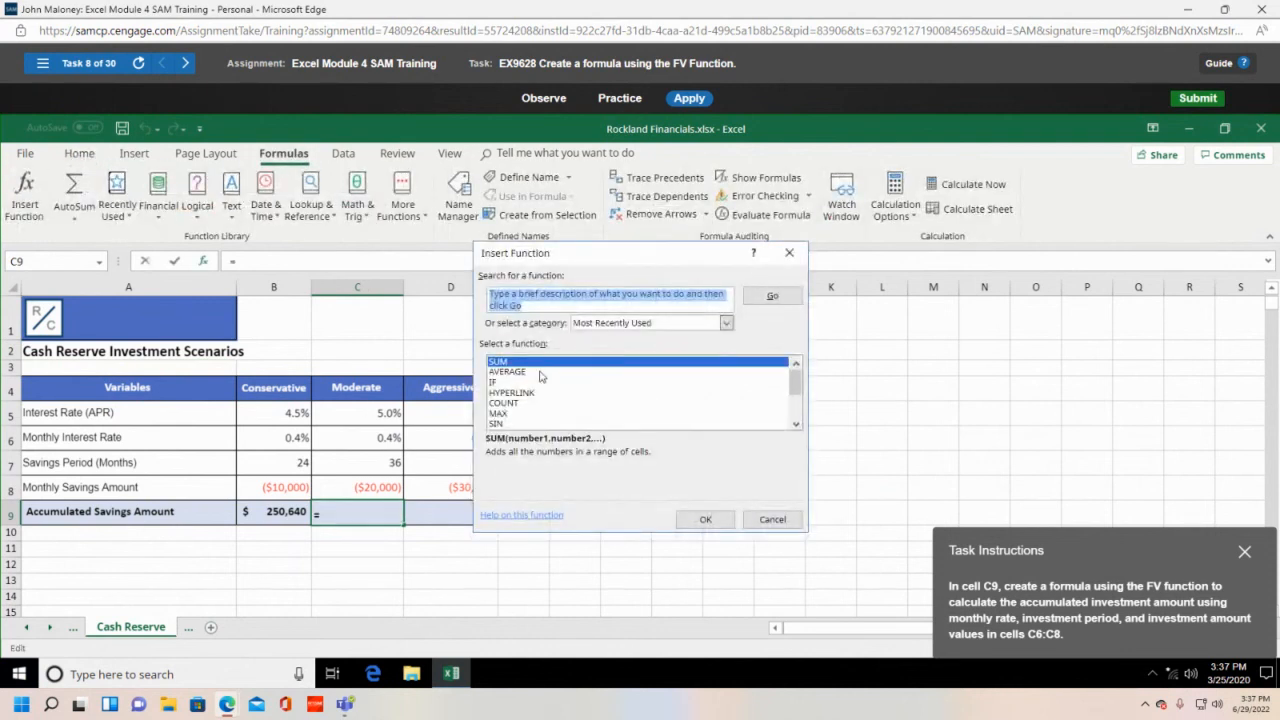
pyautogui.click(724, 324)
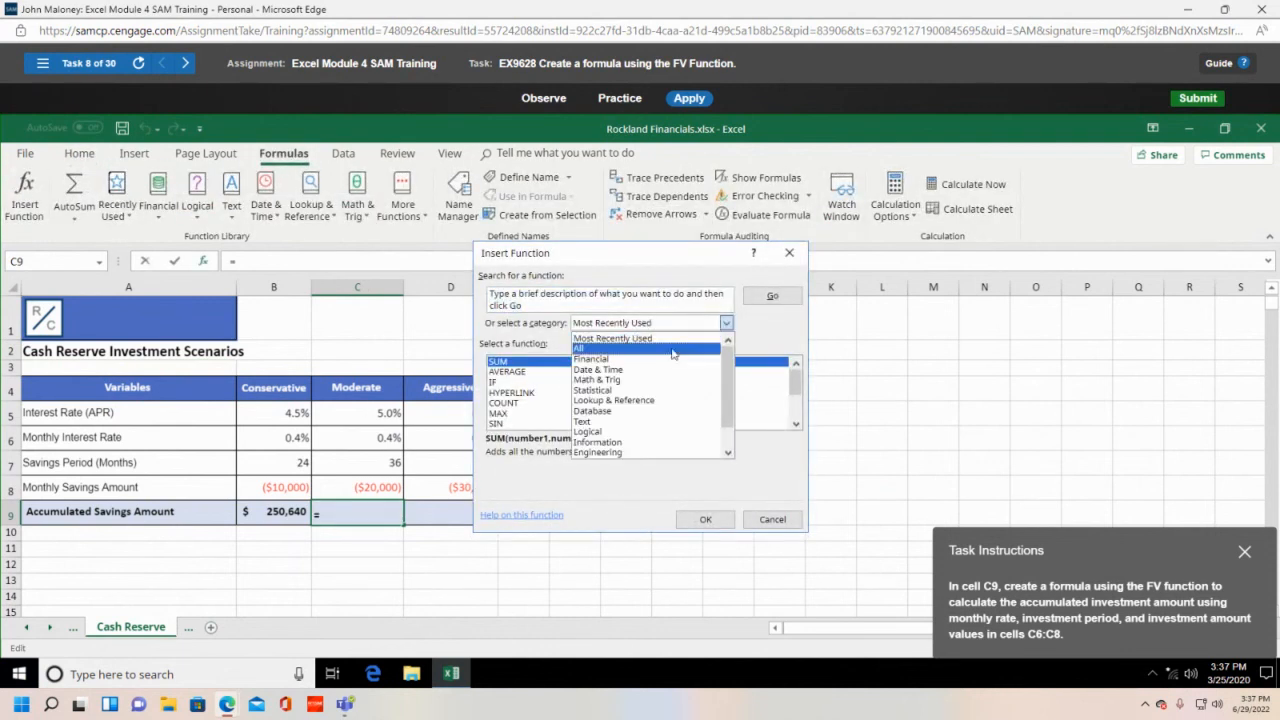
pyautogui.click(665, 363)
pyautogui.scroll(-4, 585, 412)
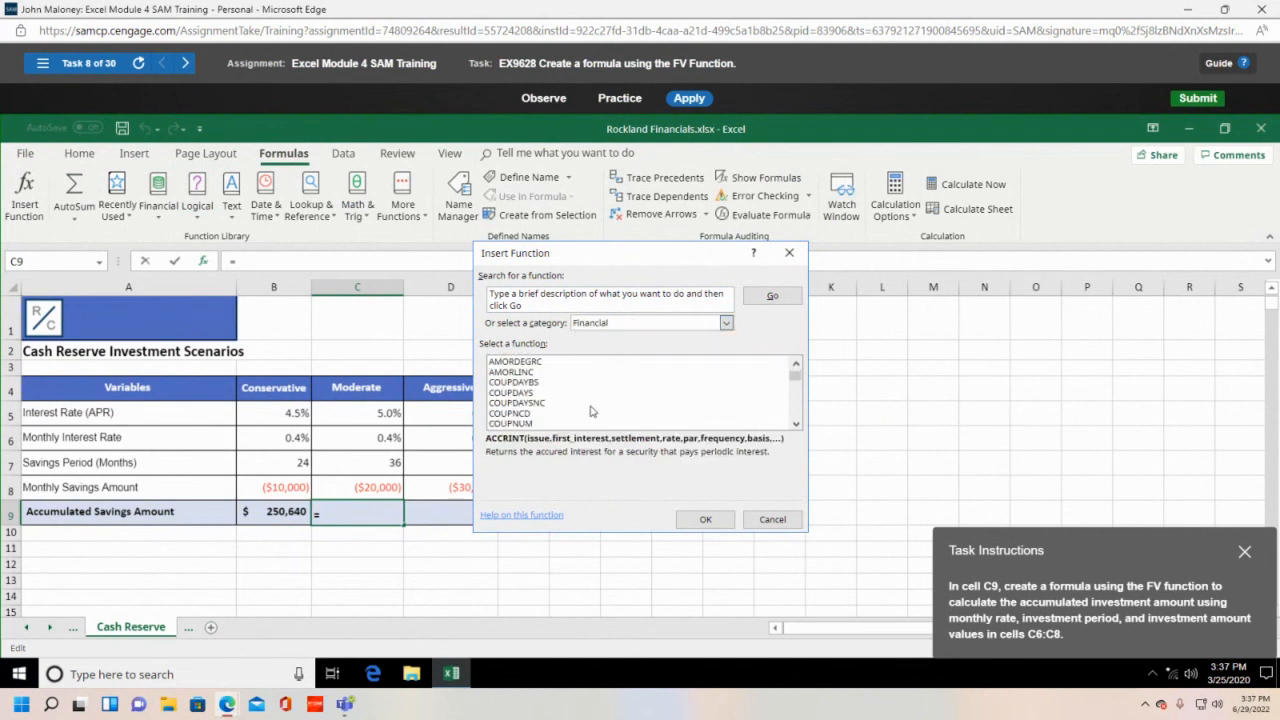
pyautogui.scroll(-1, 585, 407)
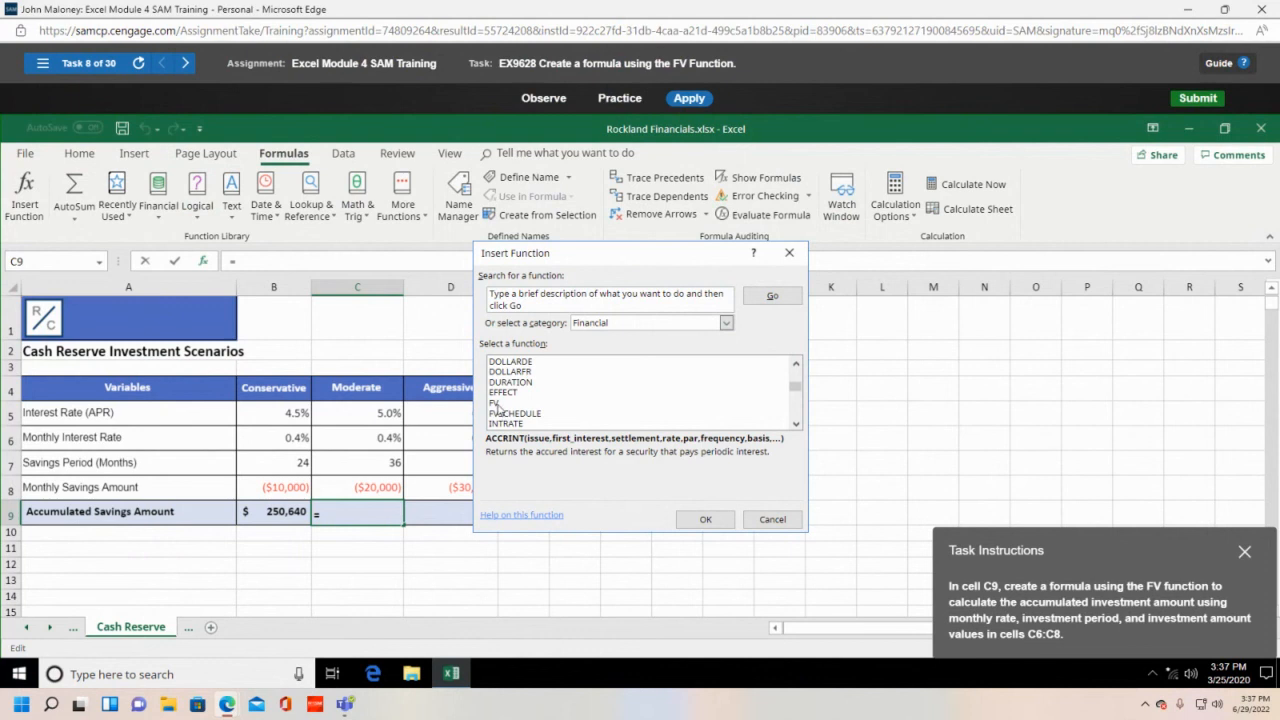
pyautogui.click(497, 405)
pyautogui.click(705, 520)
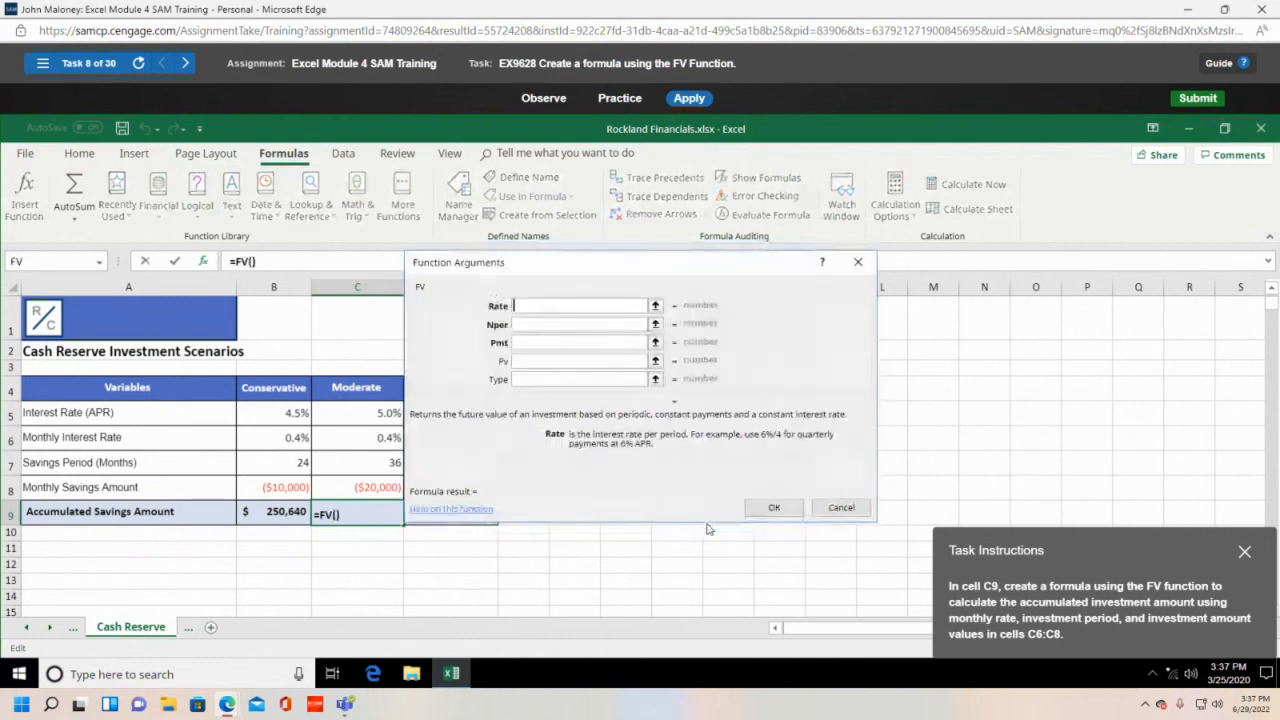
# - Set Rate C5, Nper C7, Pmt C8 and submit, then start the Practice walkthrough
pyautogui.click(382, 414)
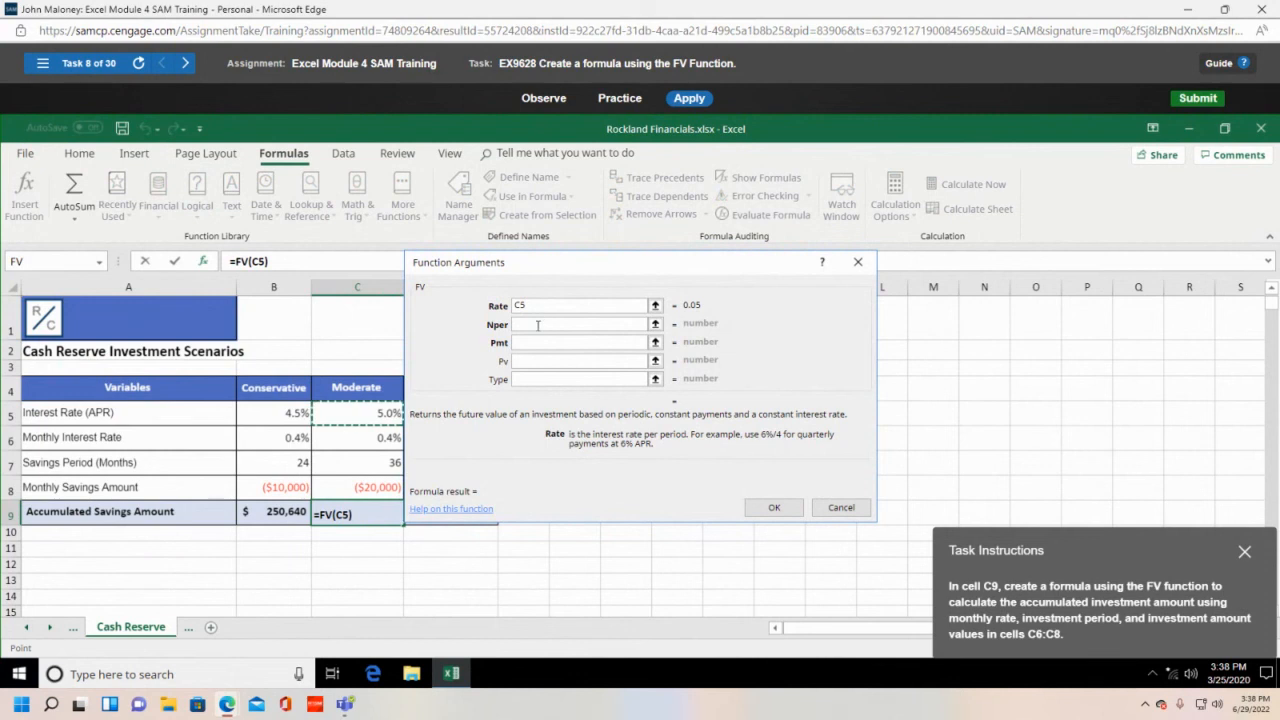
pyautogui.click(538, 325)
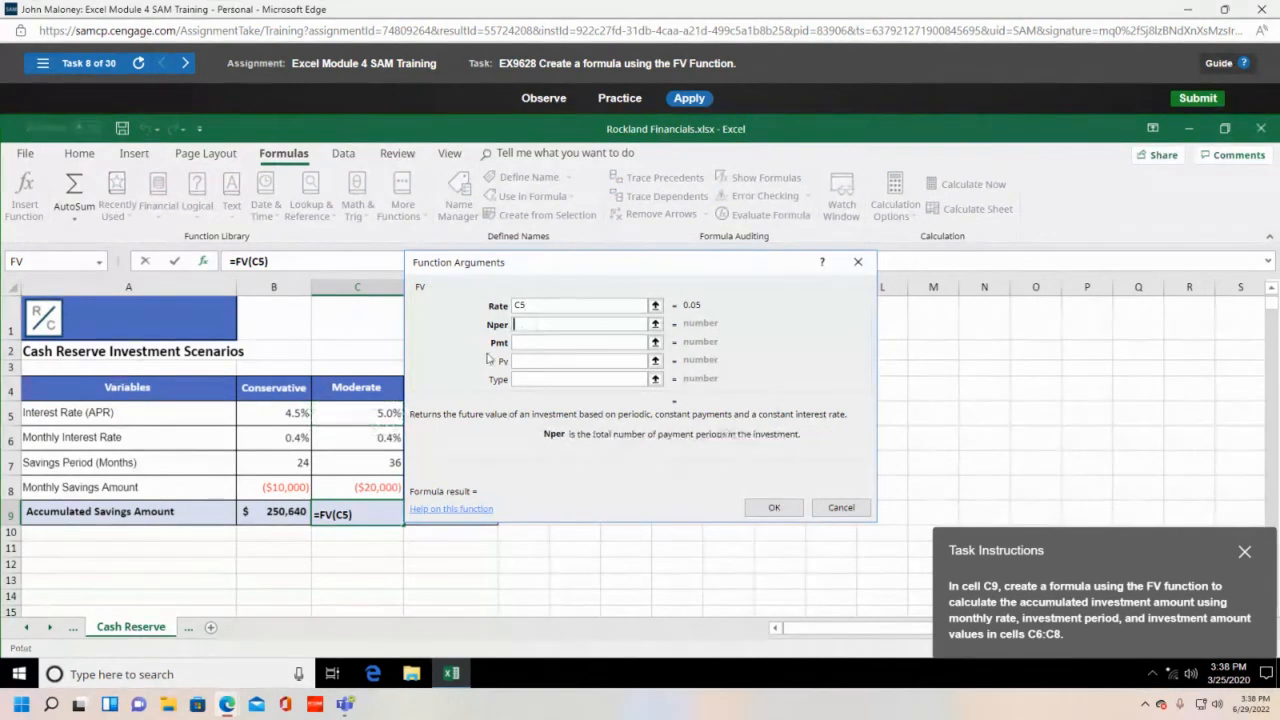
pyautogui.click(378, 467)
pyautogui.click(537, 341)
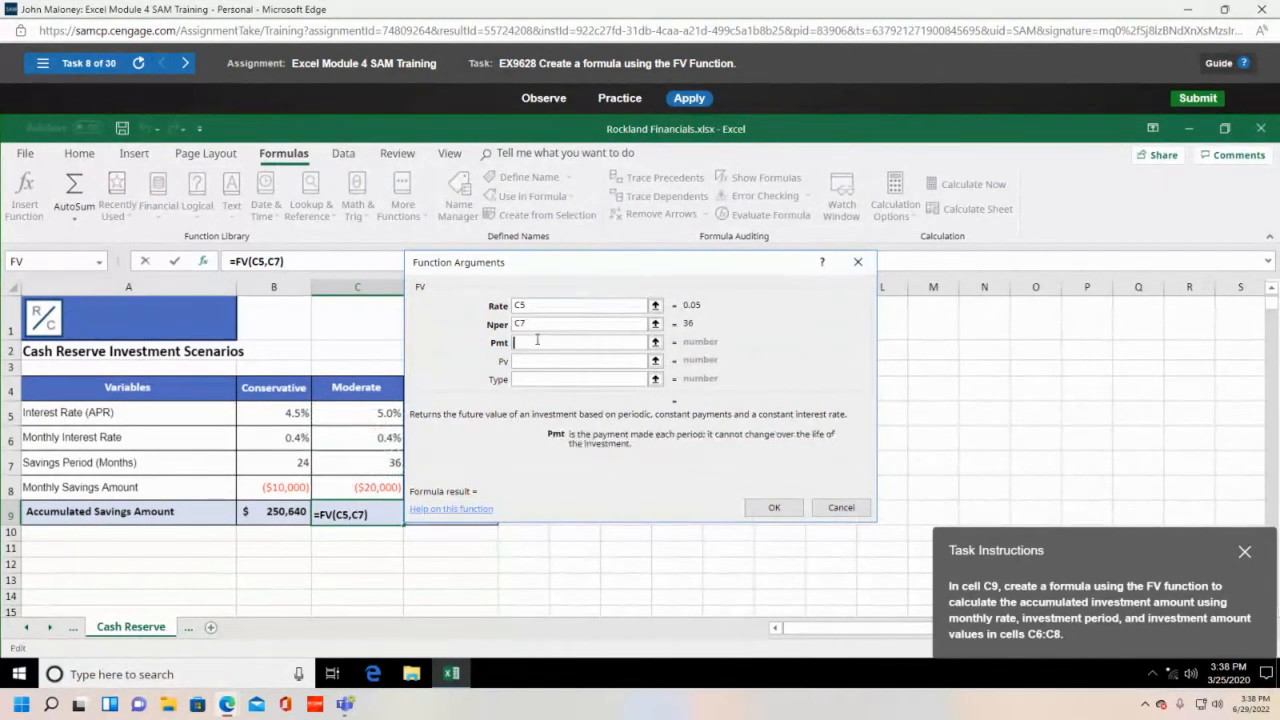
pyautogui.click(359, 490)
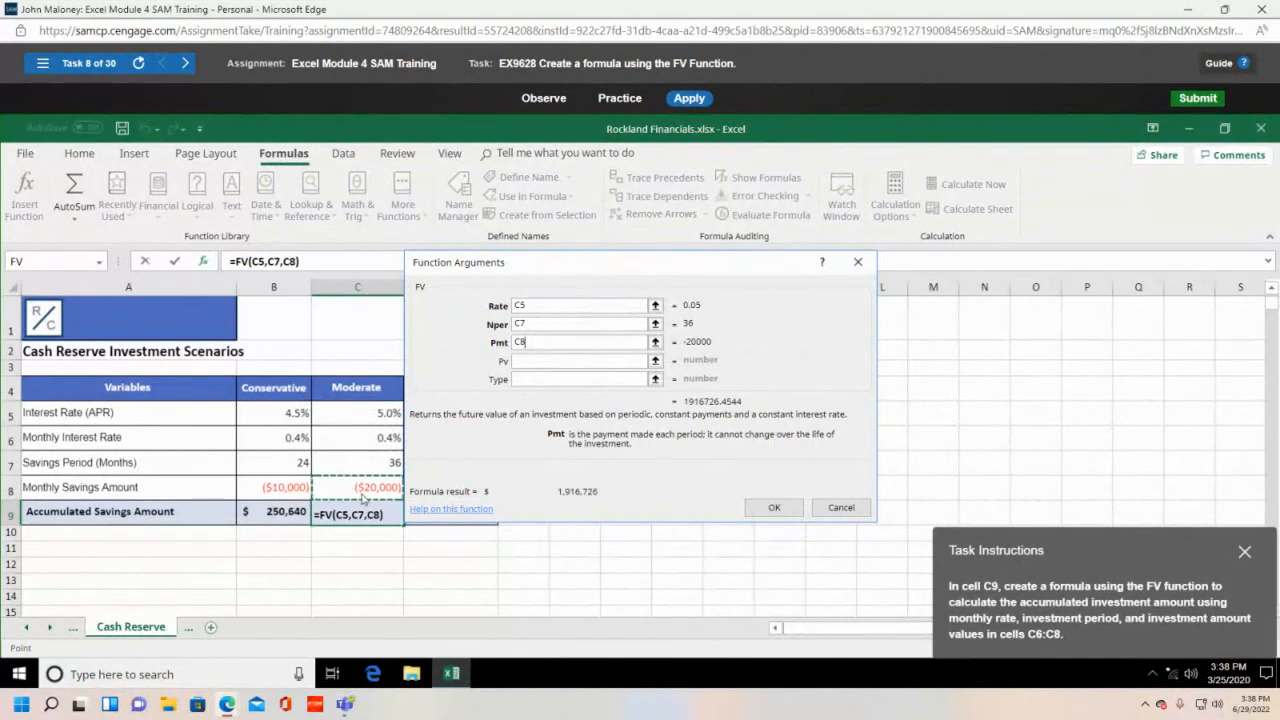
pyautogui.click(772, 508)
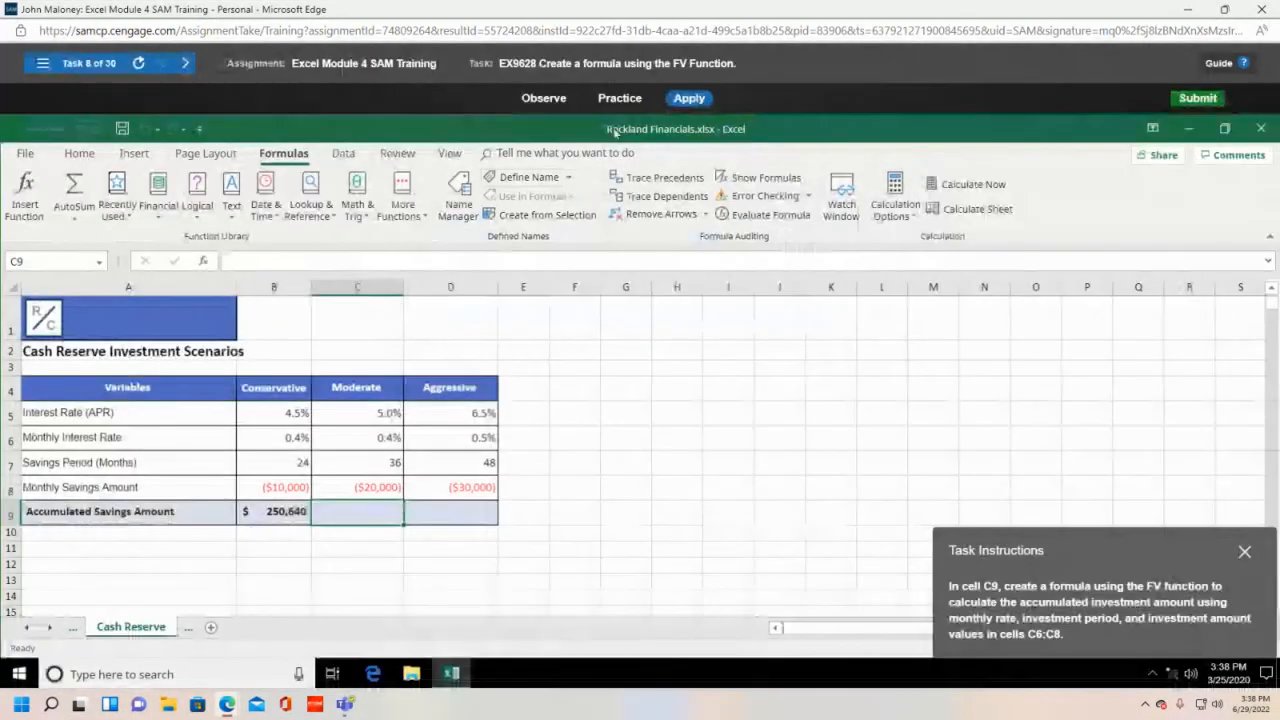
pyautogui.click(619, 98)
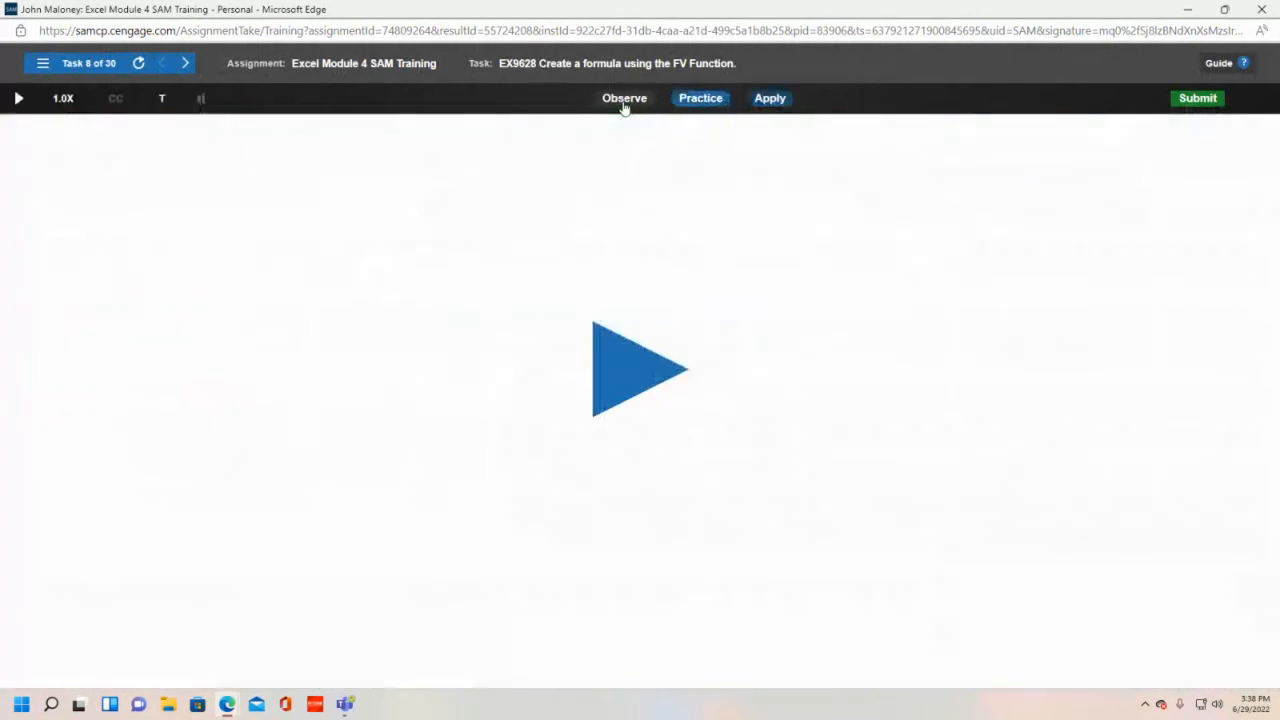
pyautogui.click(619, 381)
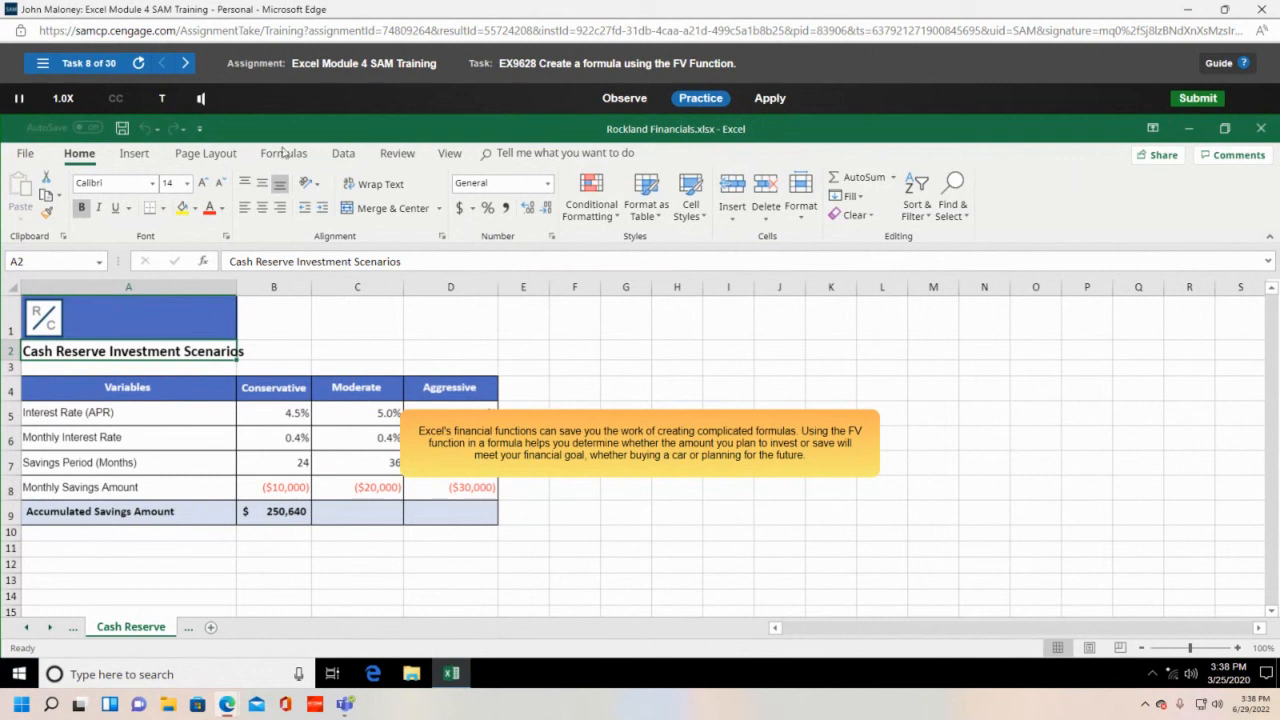
# - Select cell C9 as the walkthrough's first prompt asks
pyautogui.click(352, 507)
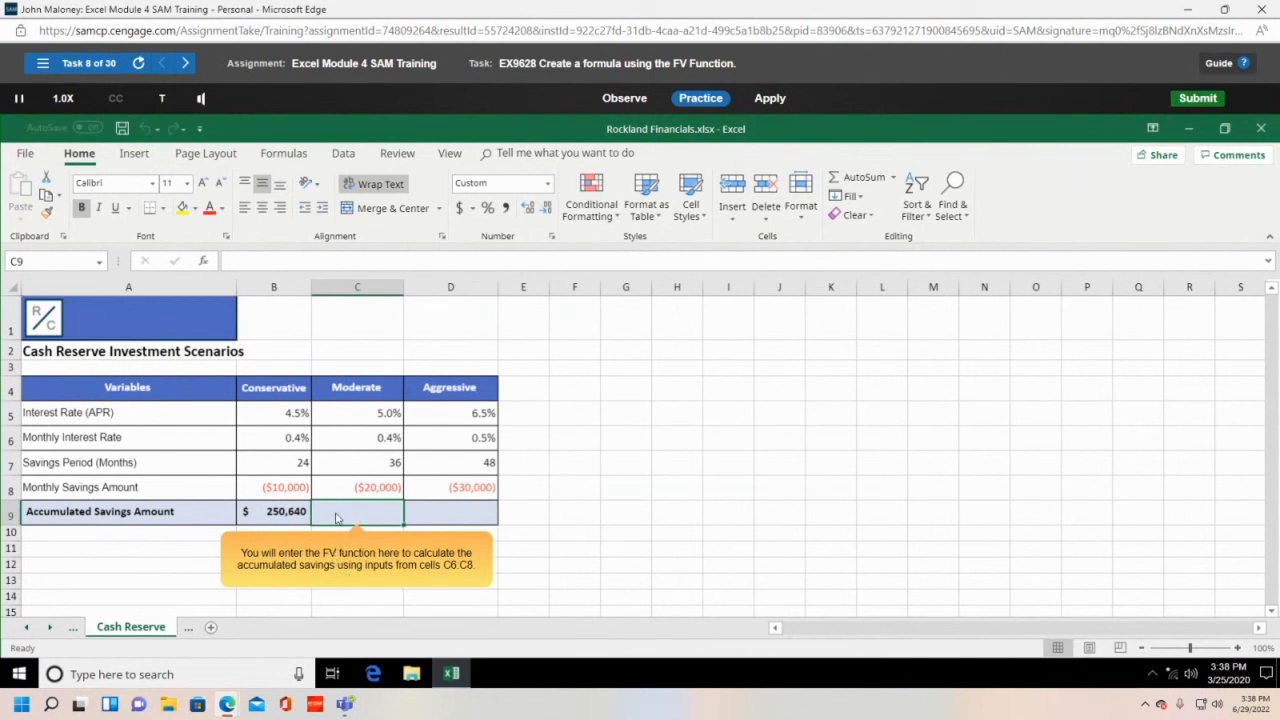
# - Insert the FV function from the Financial category into C9 via Insert Function
pyautogui.click(272, 161)
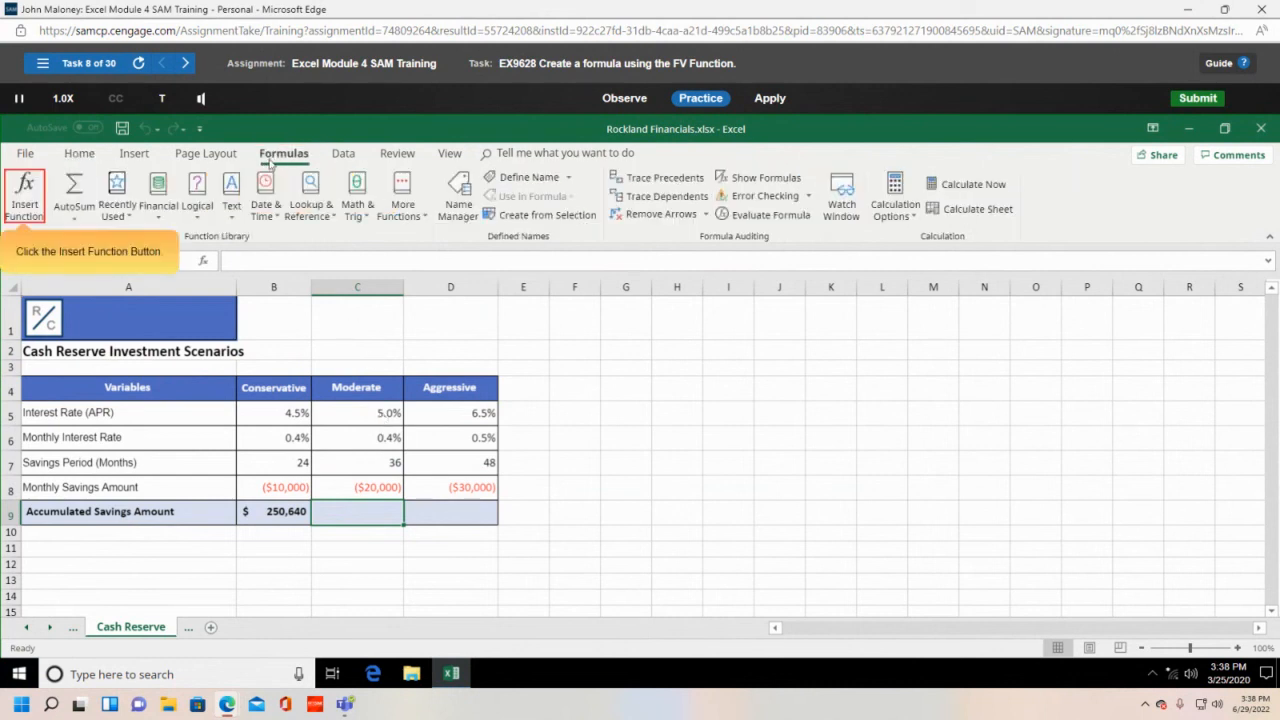
pyautogui.click(24, 195)
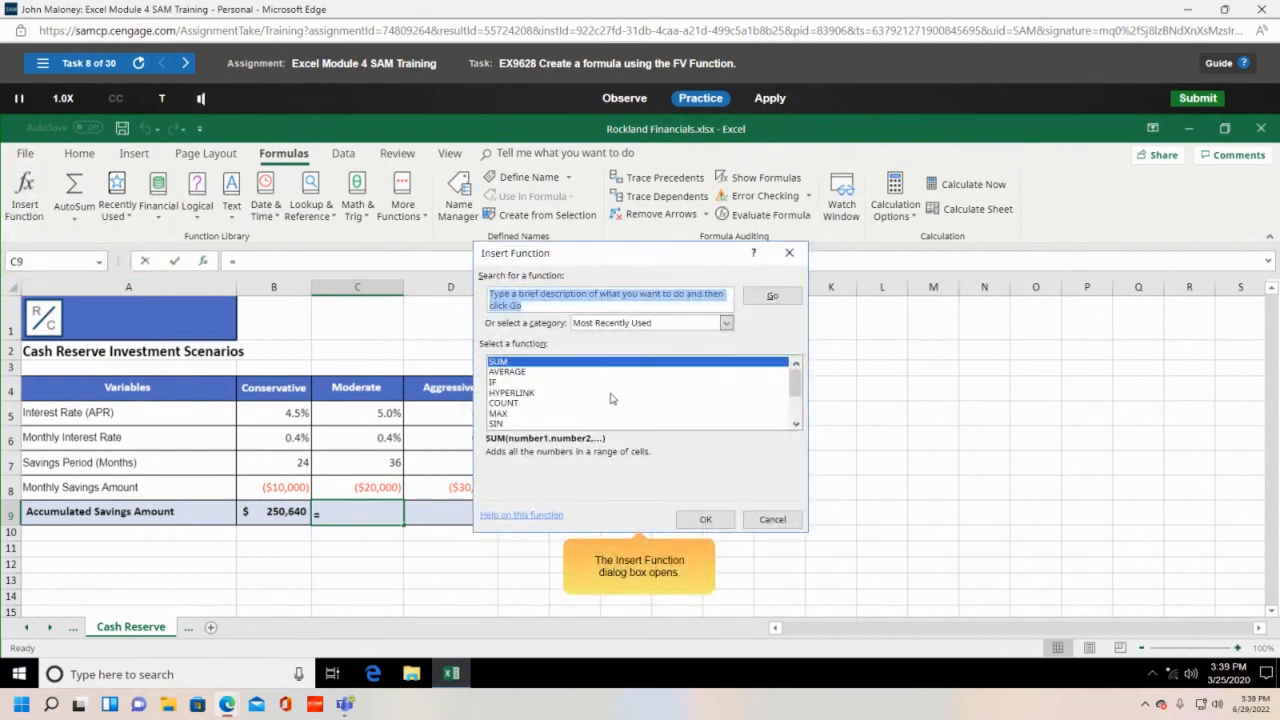
pyautogui.click(726, 323)
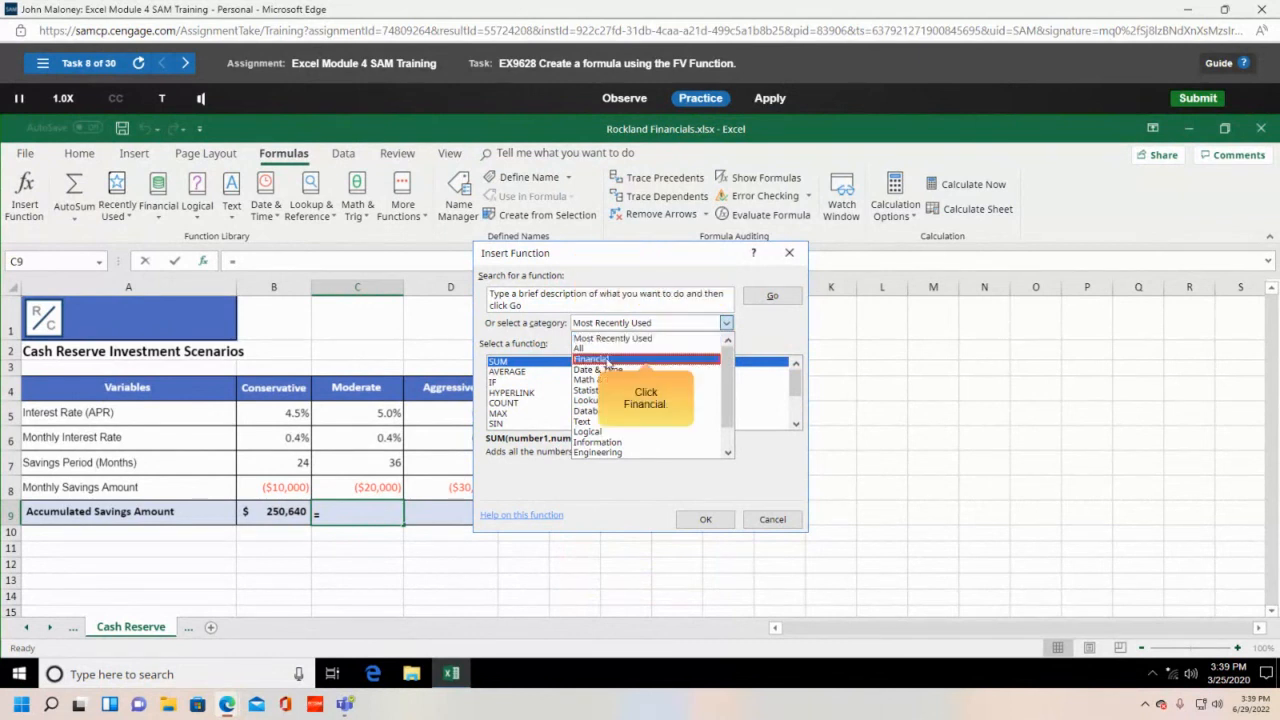
pyautogui.click(607, 362)
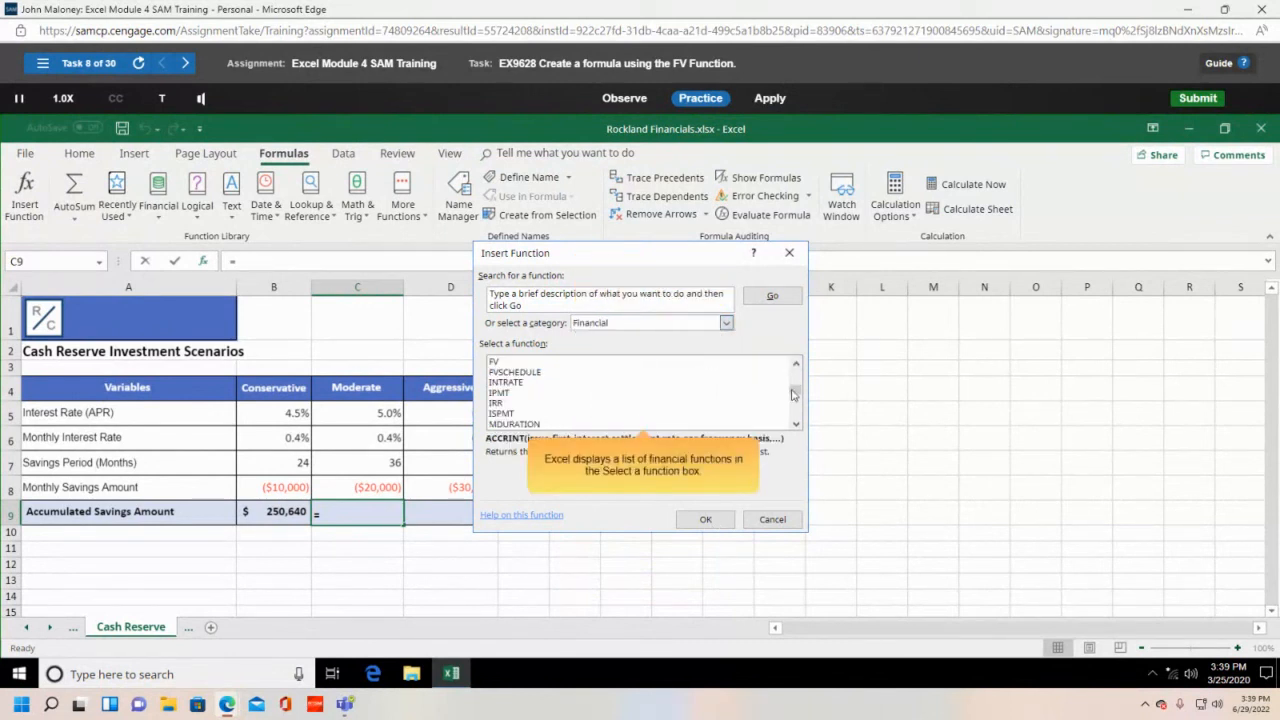
pyautogui.click(496, 363)
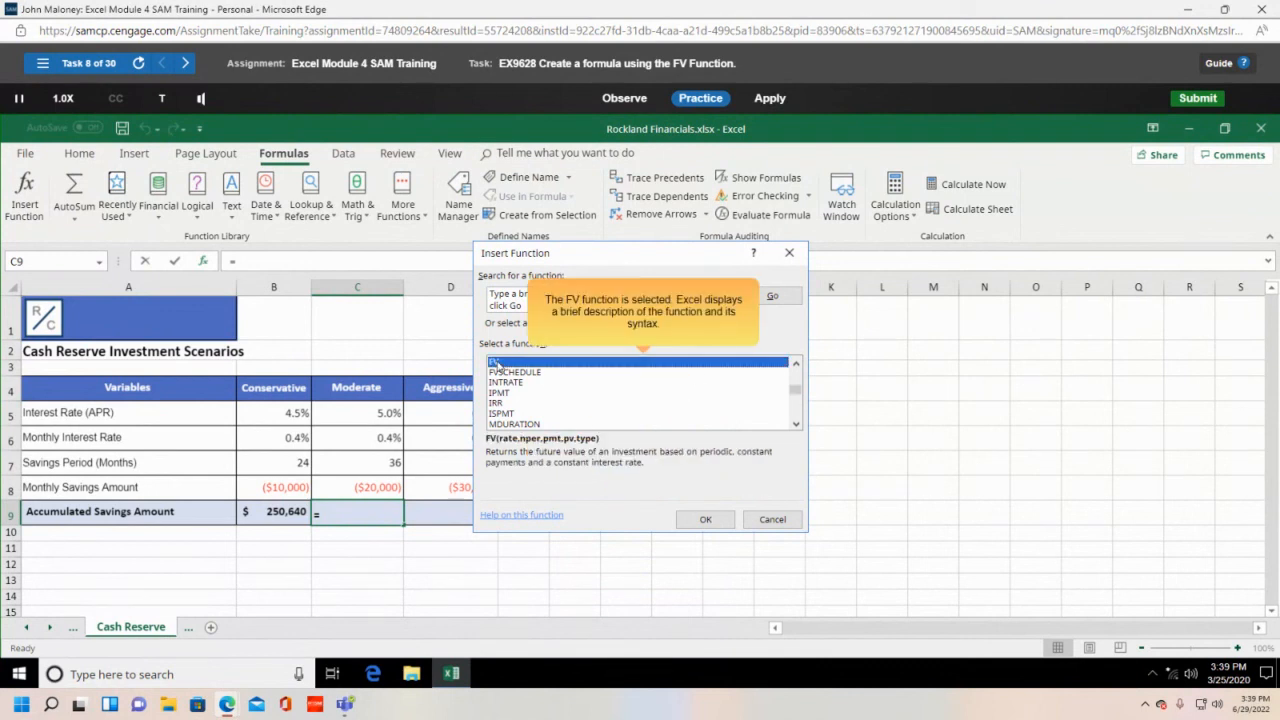
pyautogui.click(700, 521)
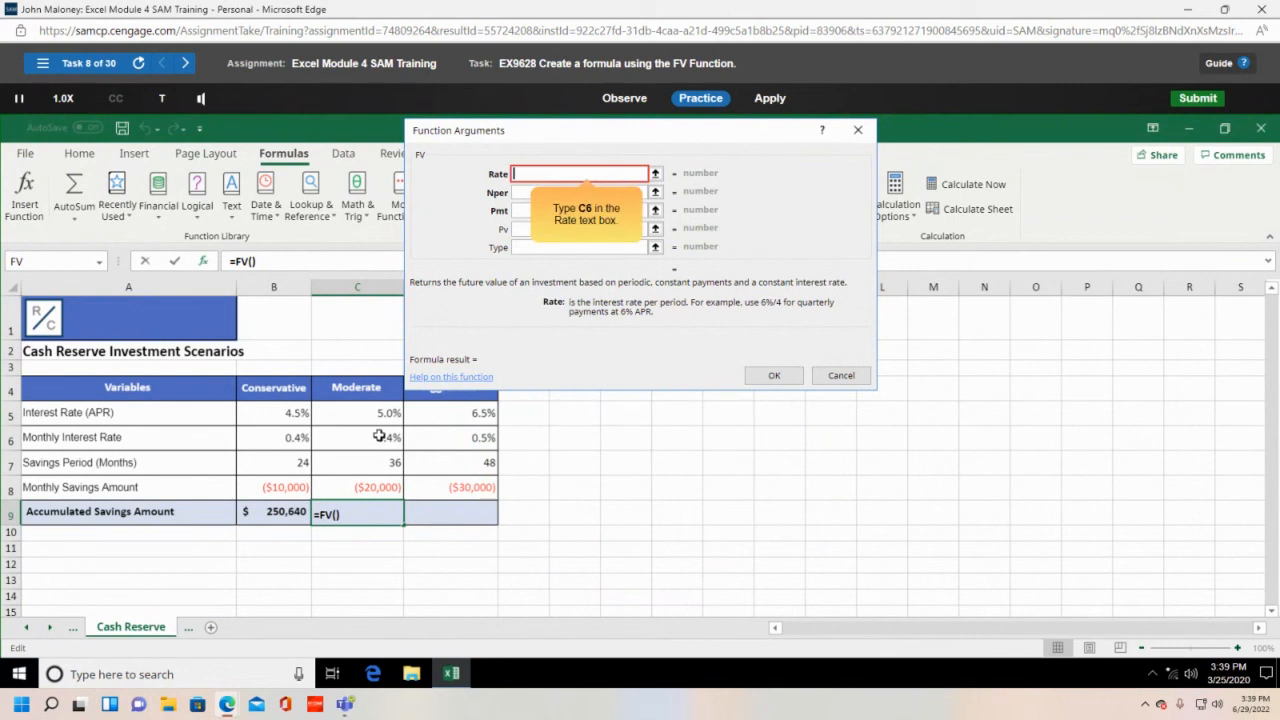
# - Enter C6, C7 and C8 as the FV arguments for $775,067, then return to Apply mode
pyautogui.write('c6')
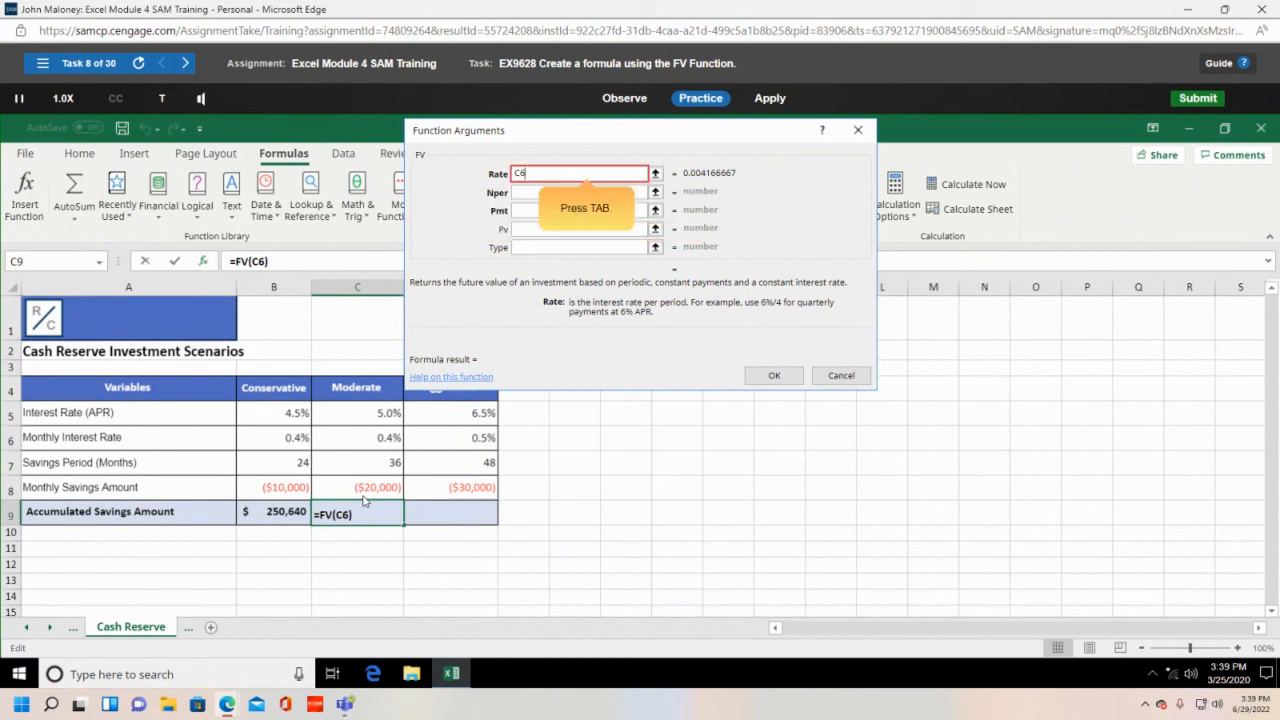
pyautogui.press('Tab')
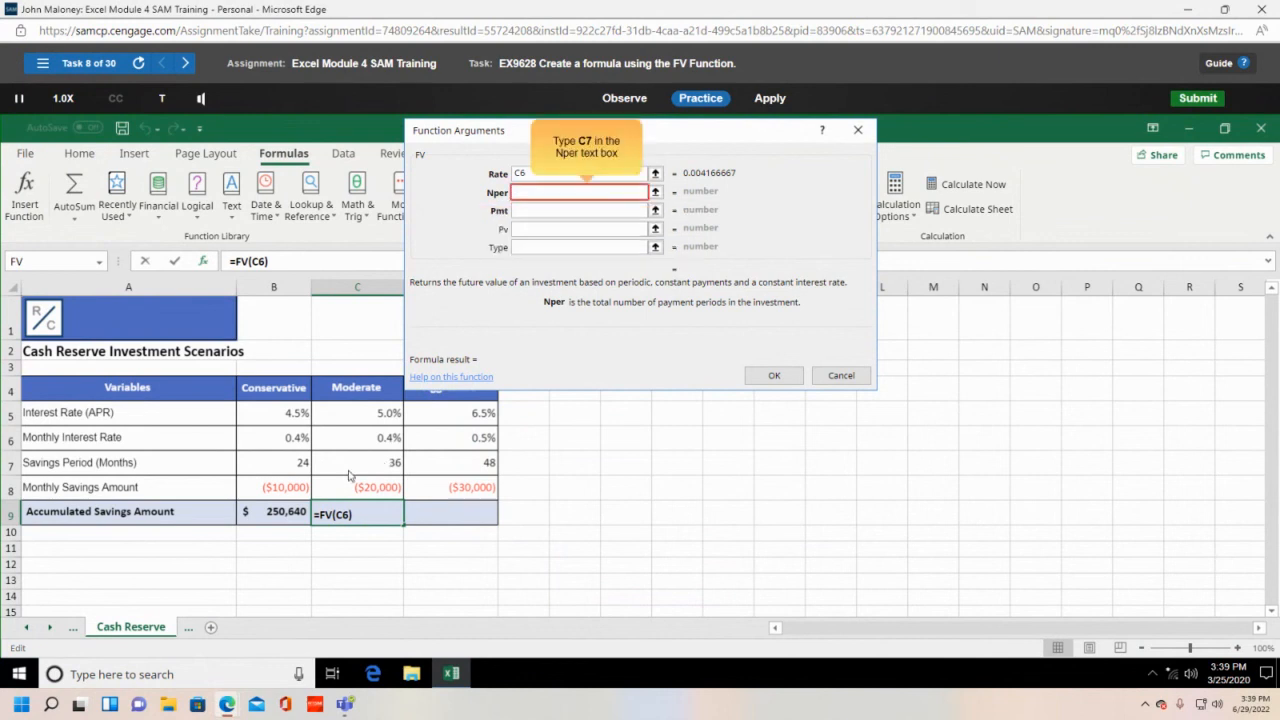
pyautogui.write('C7')
pyautogui.press('Tab')
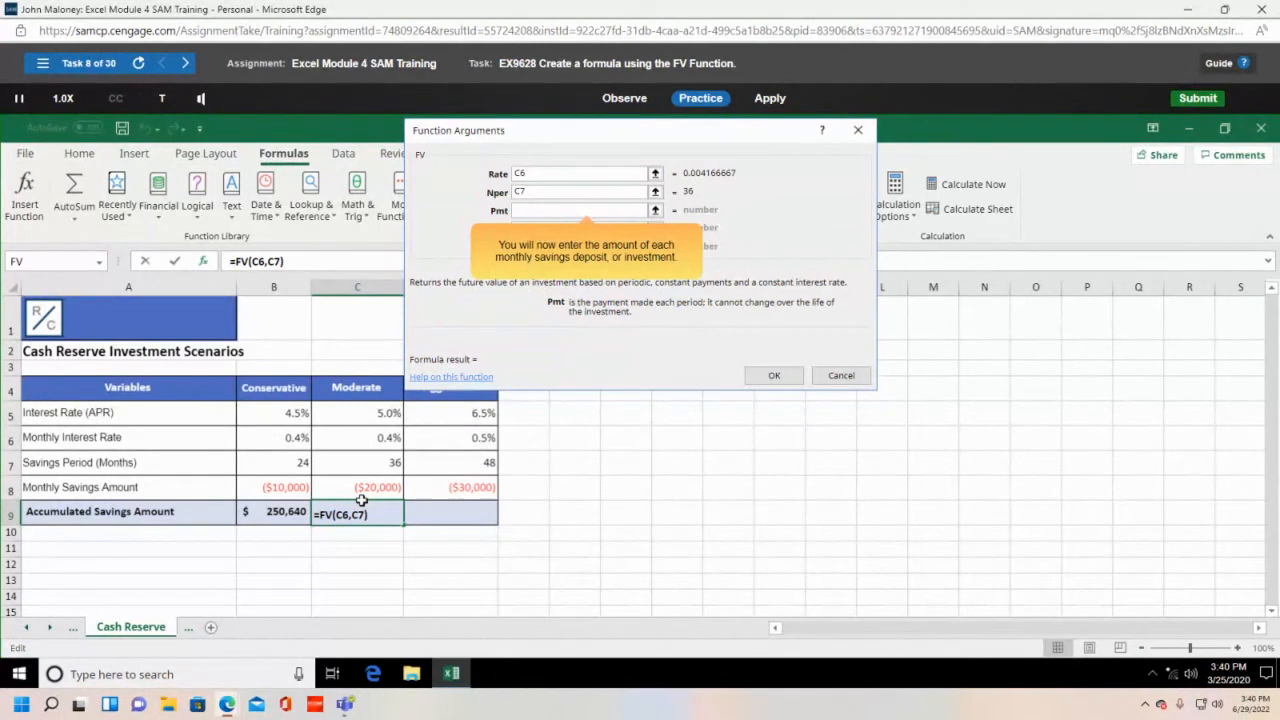
pyautogui.write('c')
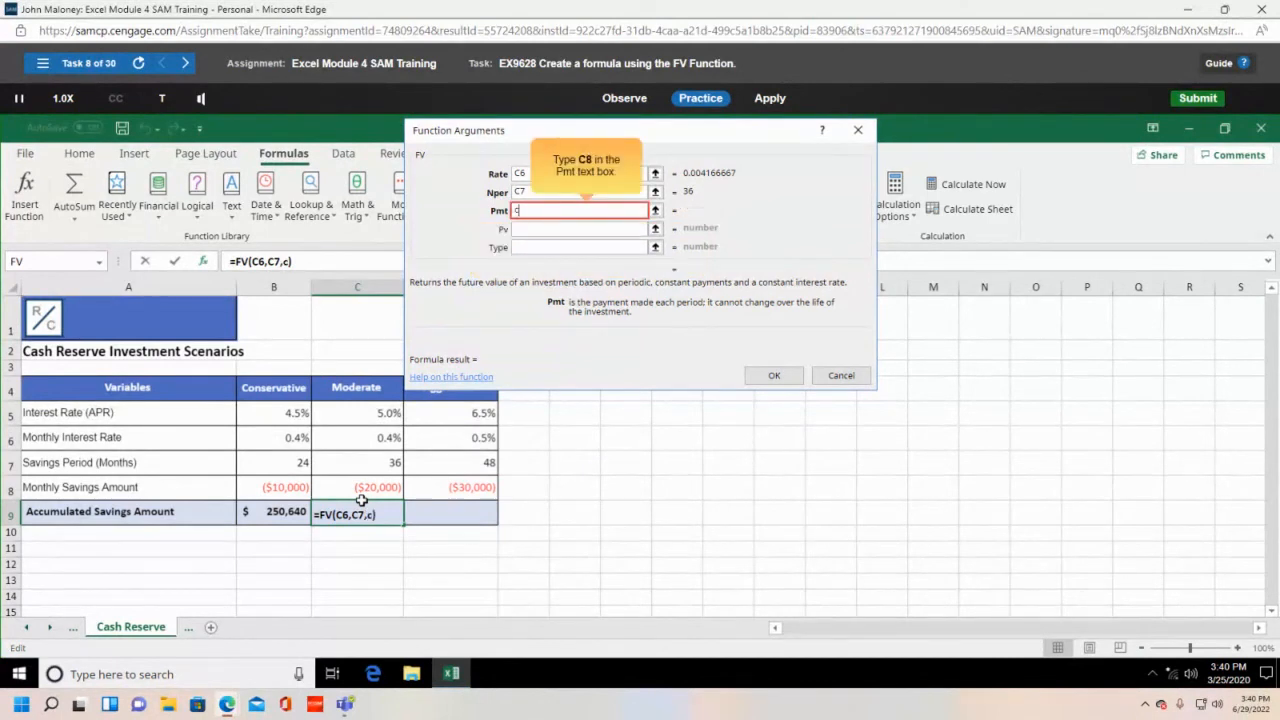
pyautogui.write('8')
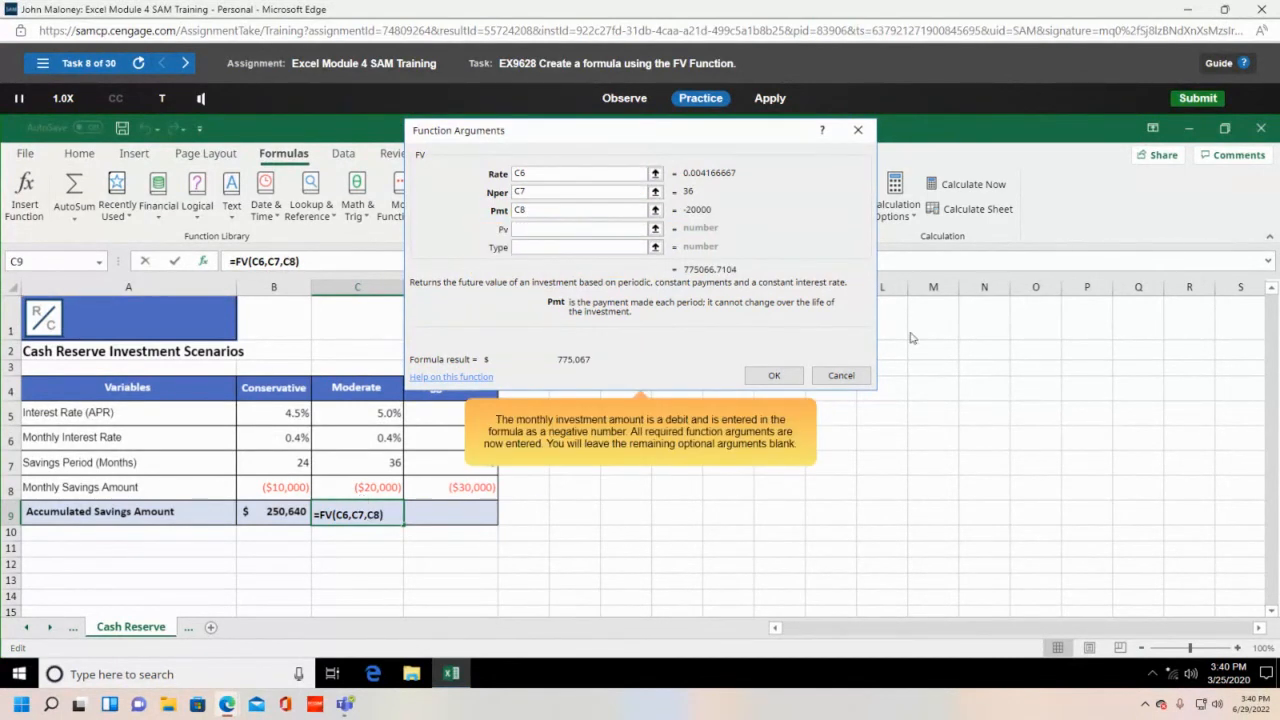
pyautogui.click(776, 377)
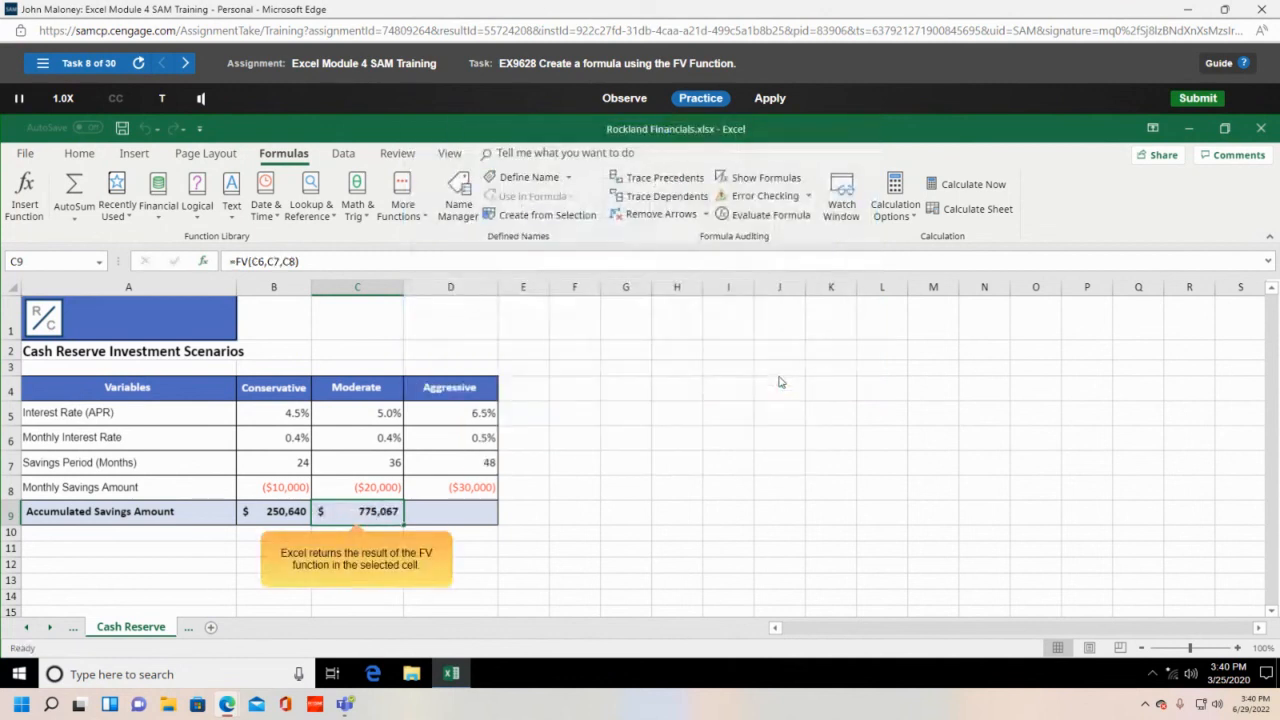
pyautogui.click(770, 98)
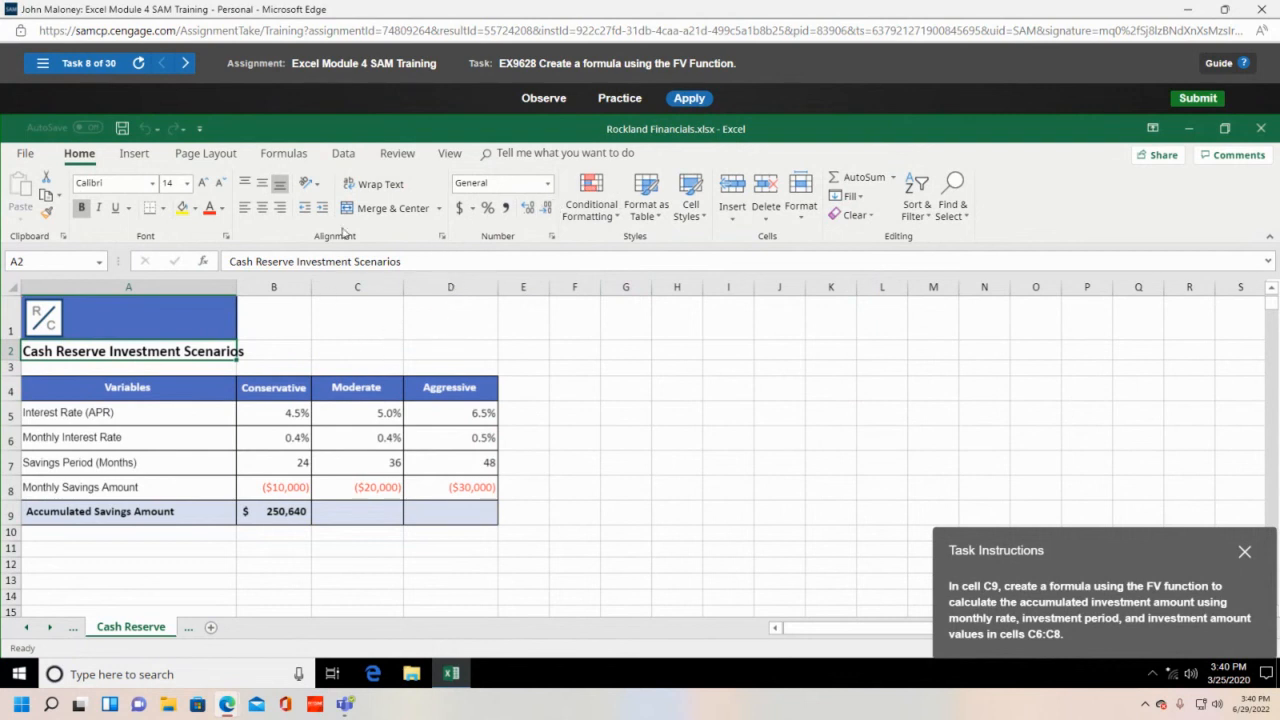
pyautogui.click(283, 153)
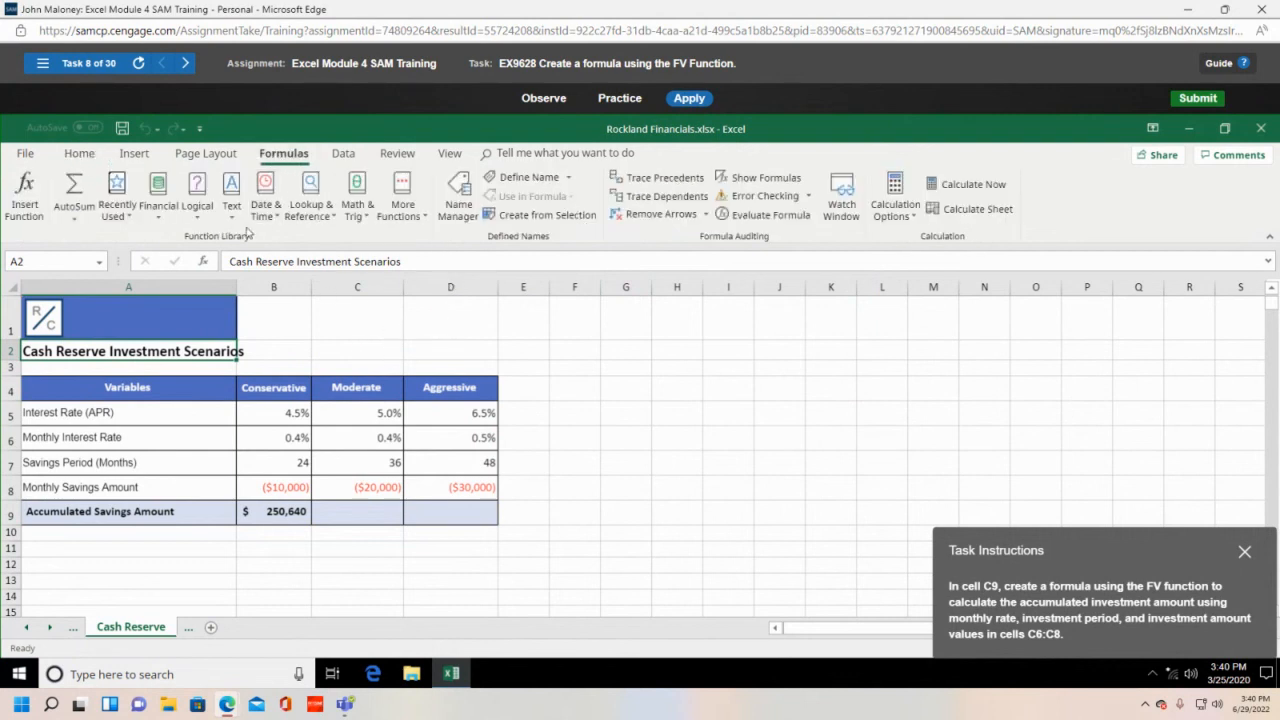
pyautogui.click(24, 195)
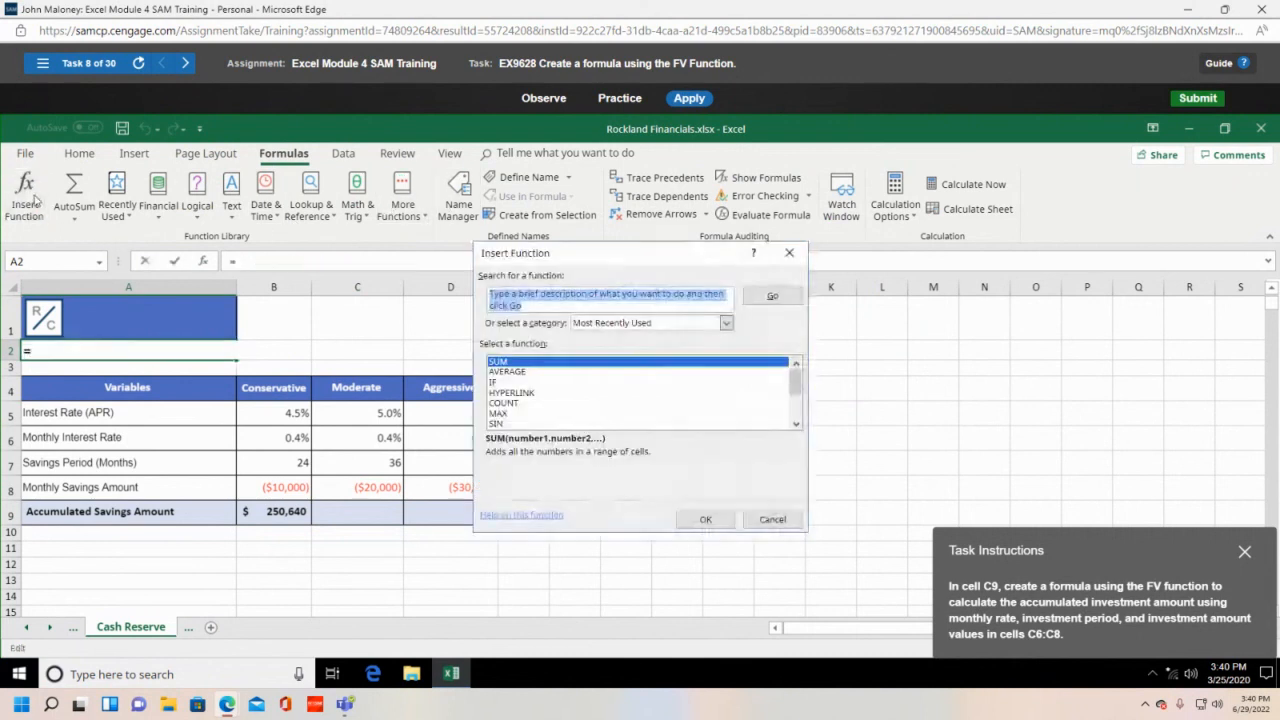
pyautogui.click(727, 323)
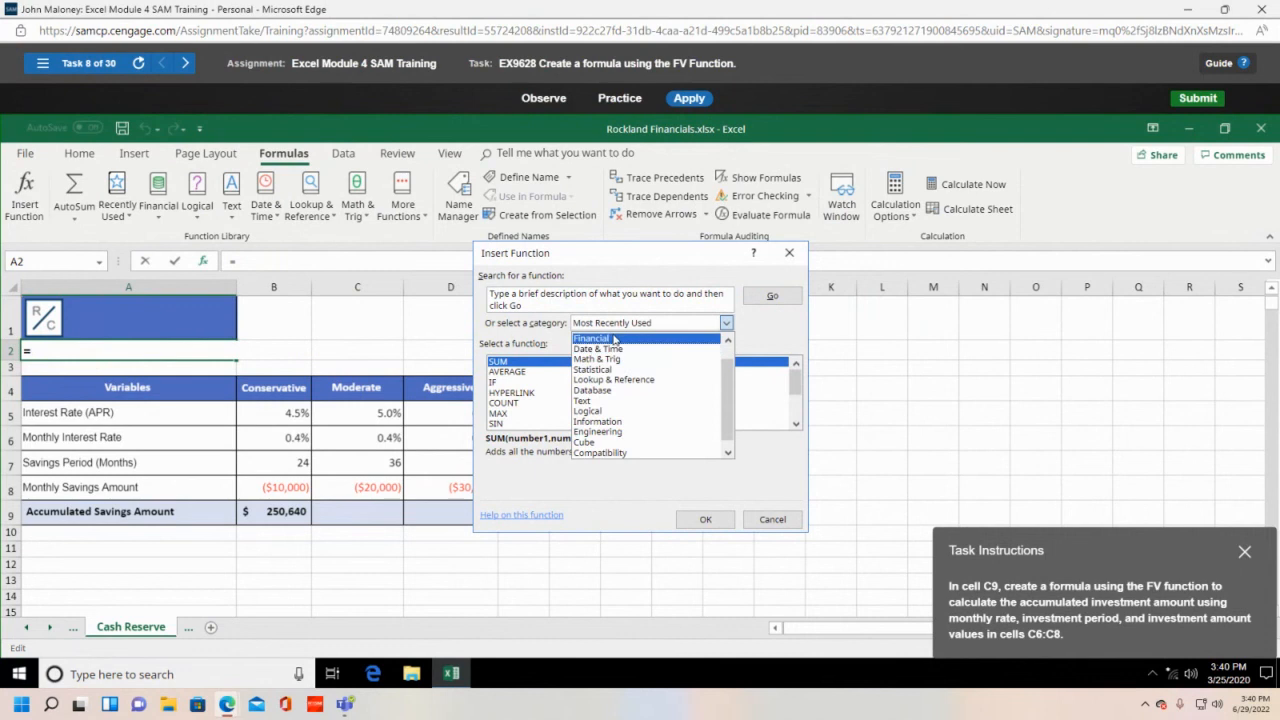
pyautogui.click(614, 348)
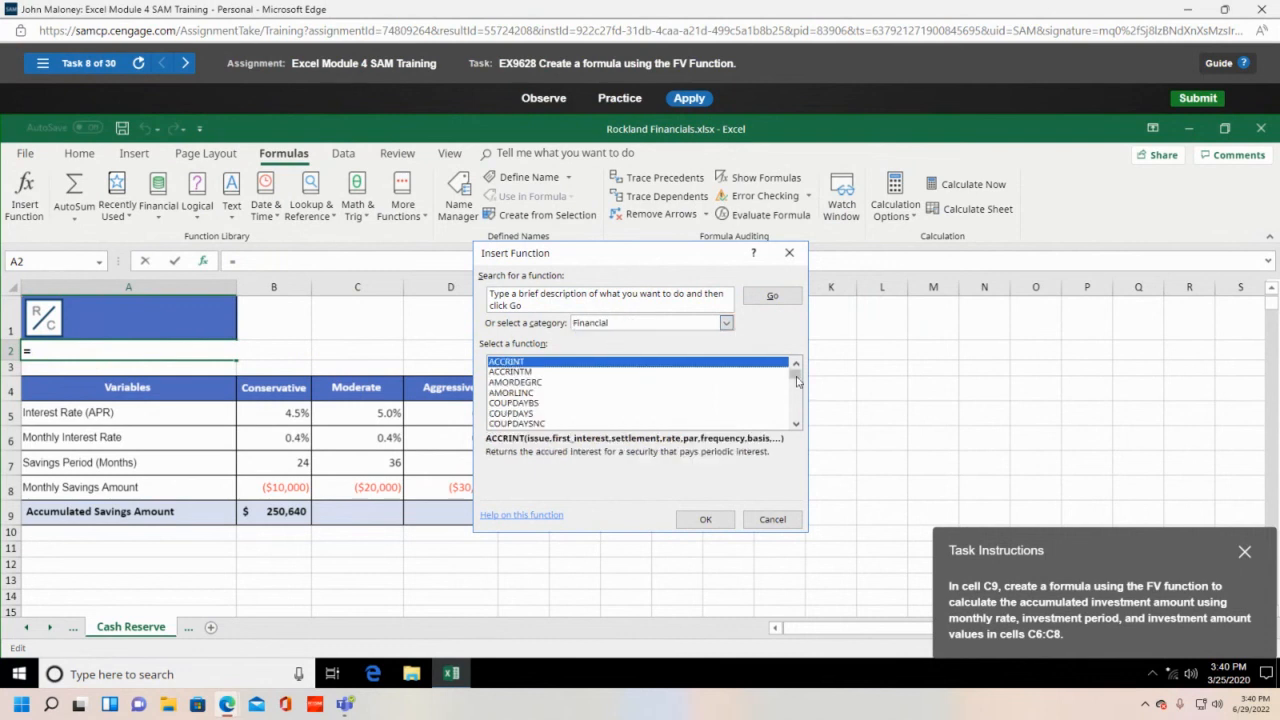
pyautogui.moveTo(797, 381); pyautogui.dragTo(799, 396)
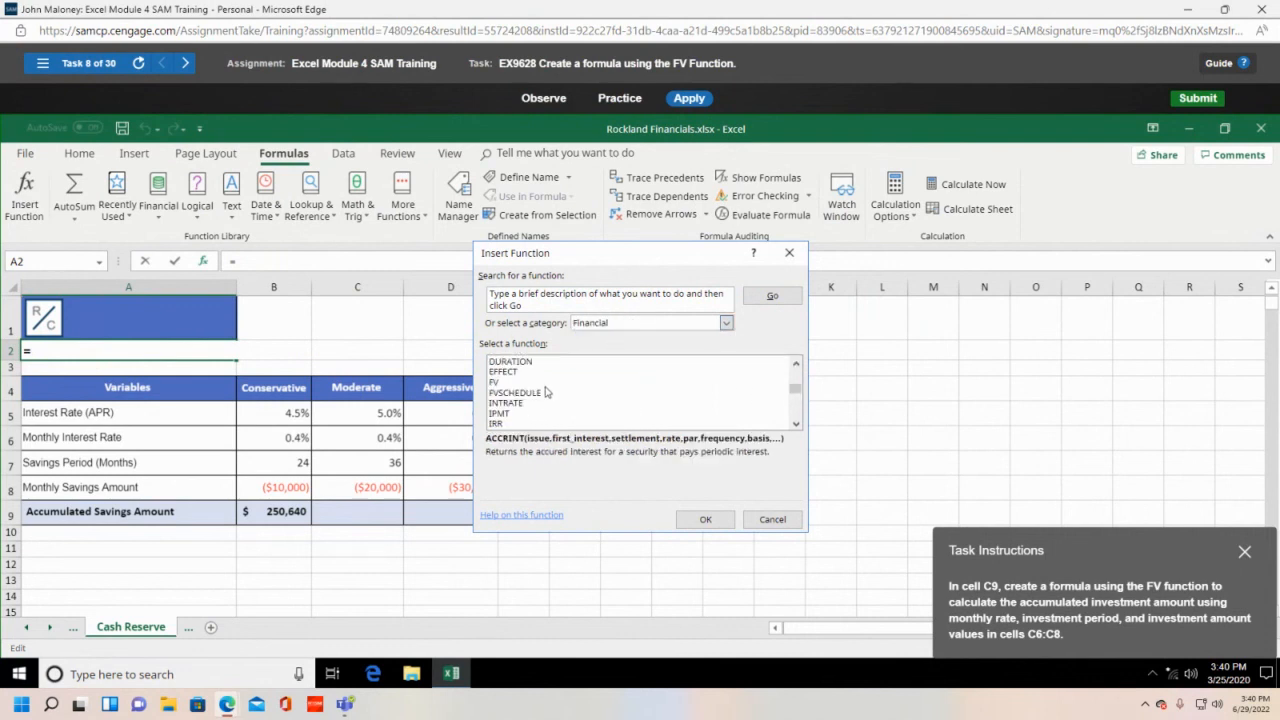
pyautogui.click(520, 383)
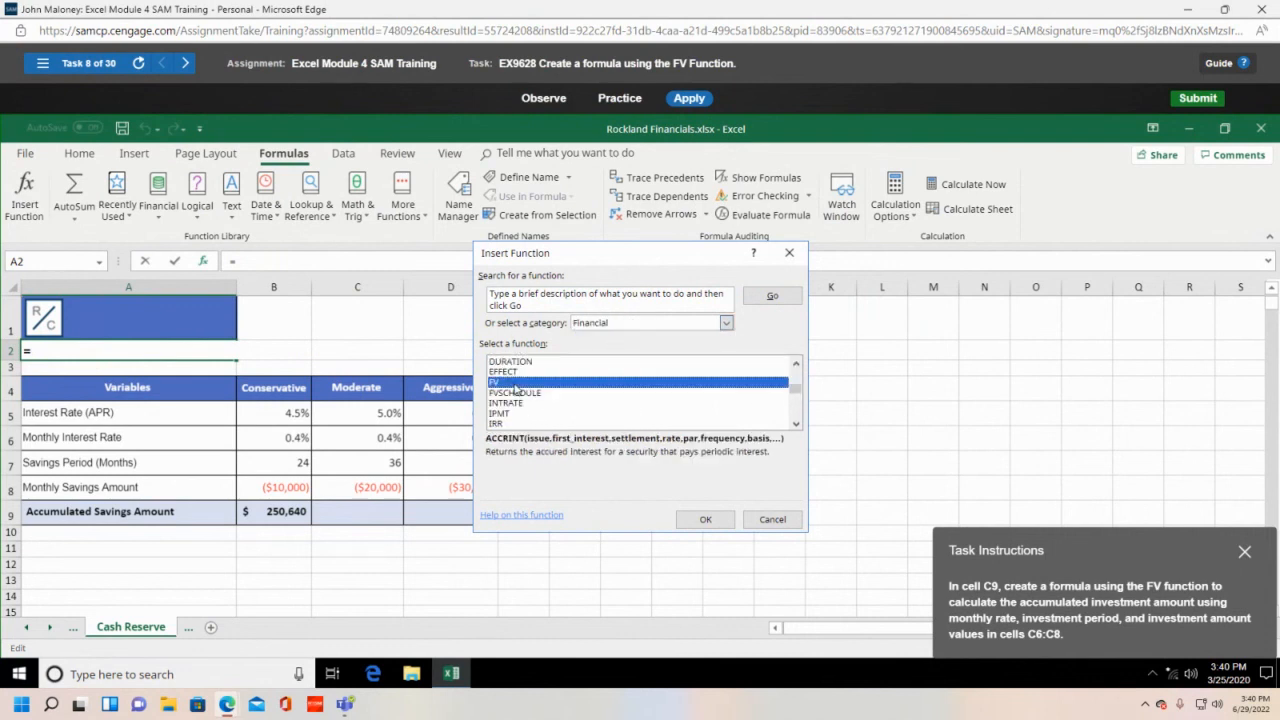
pyautogui.click(712, 519)
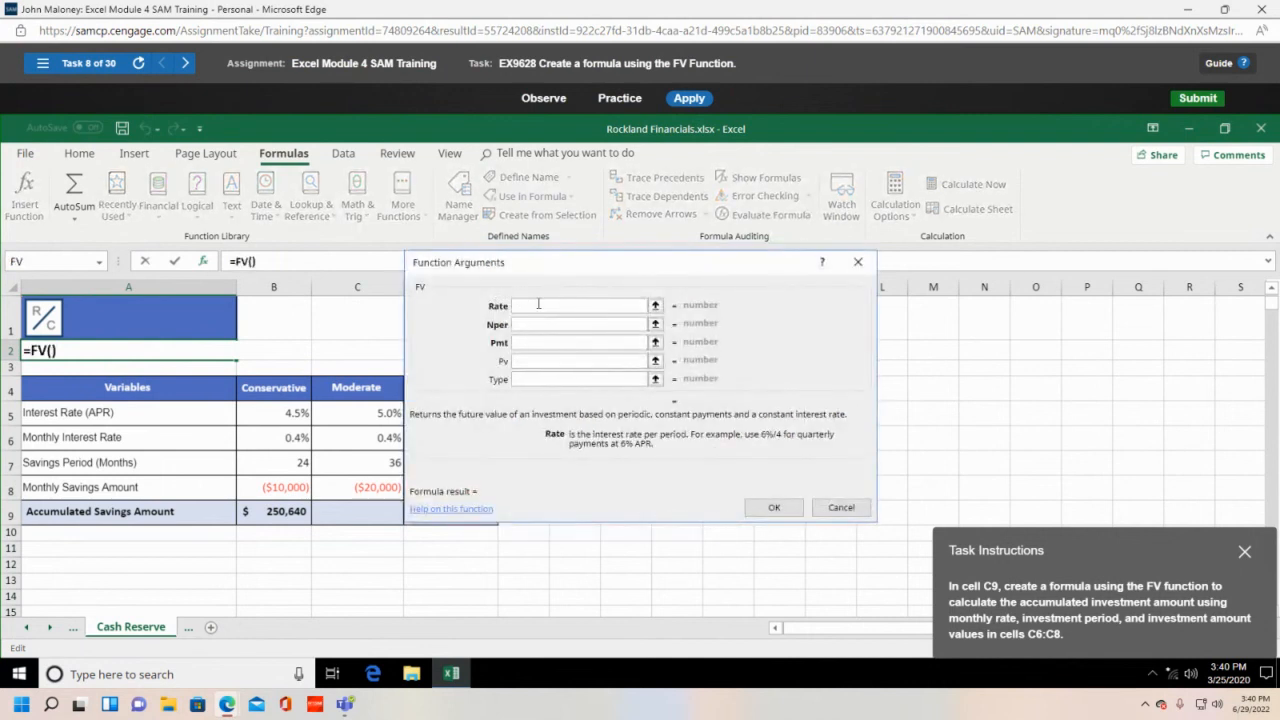
pyautogui.click(376, 438)
pyautogui.press('Tab')
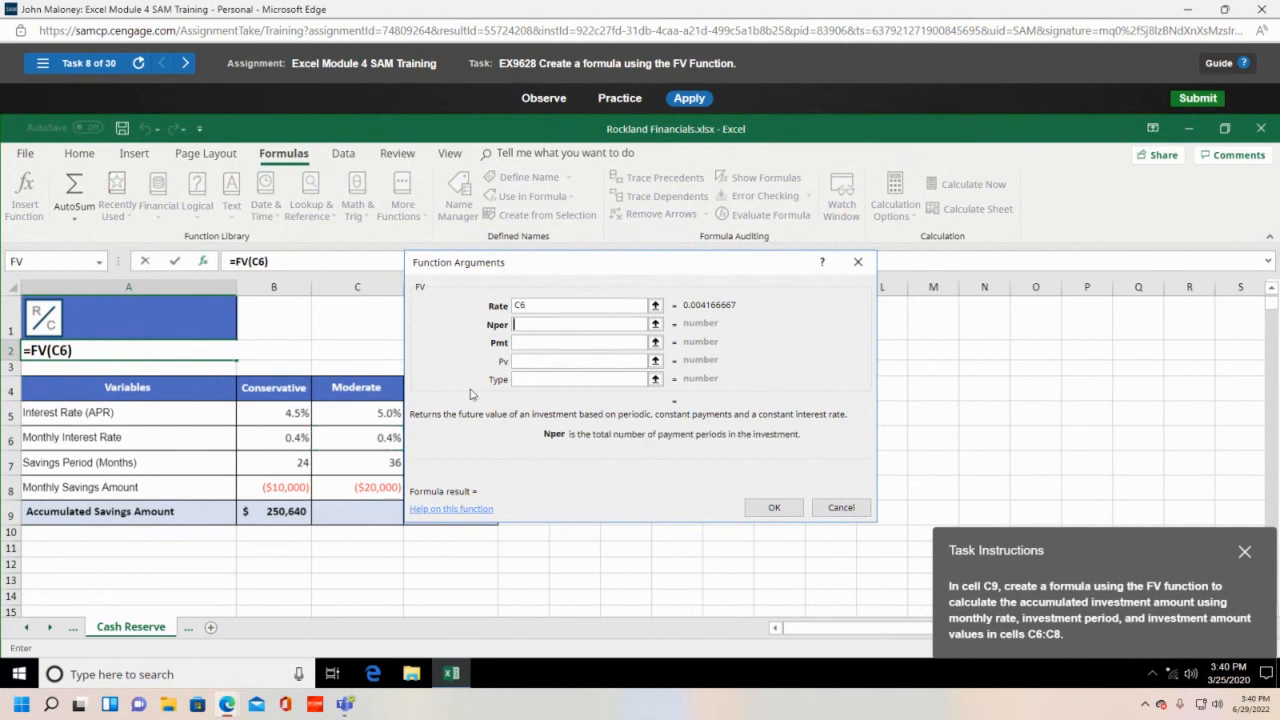
pyautogui.click(388, 463)
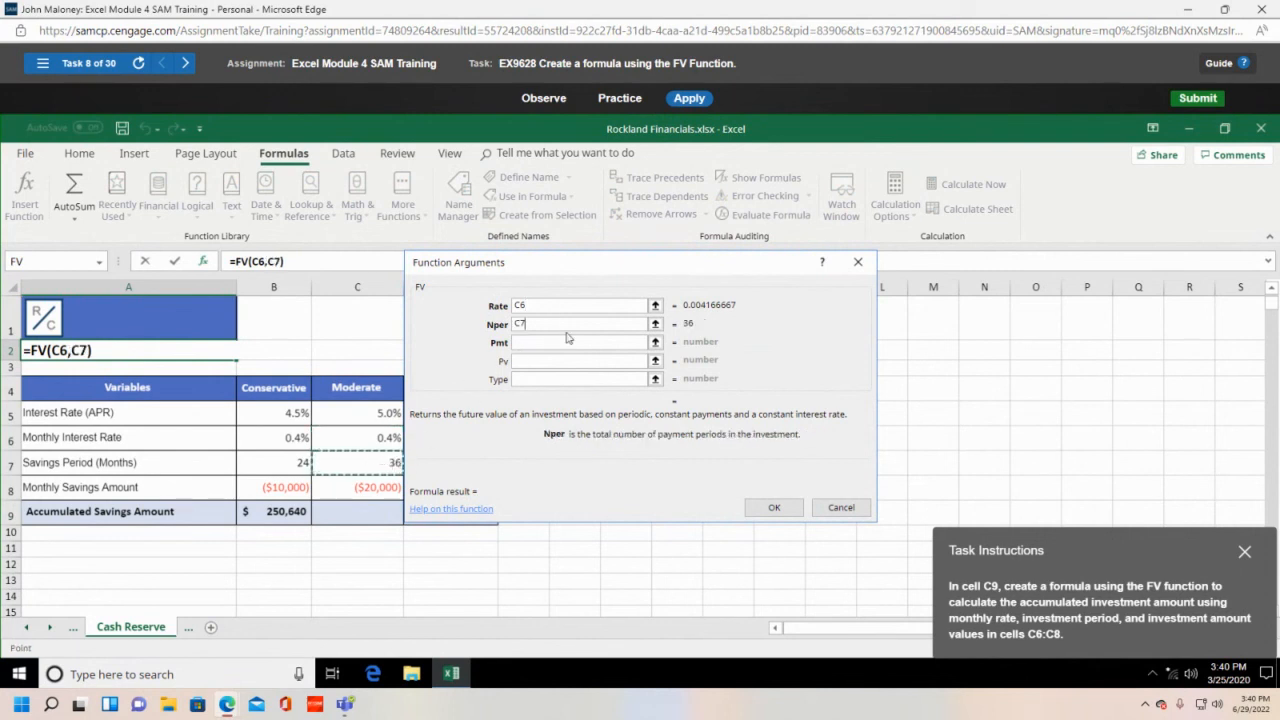
pyautogui.press('Tab')
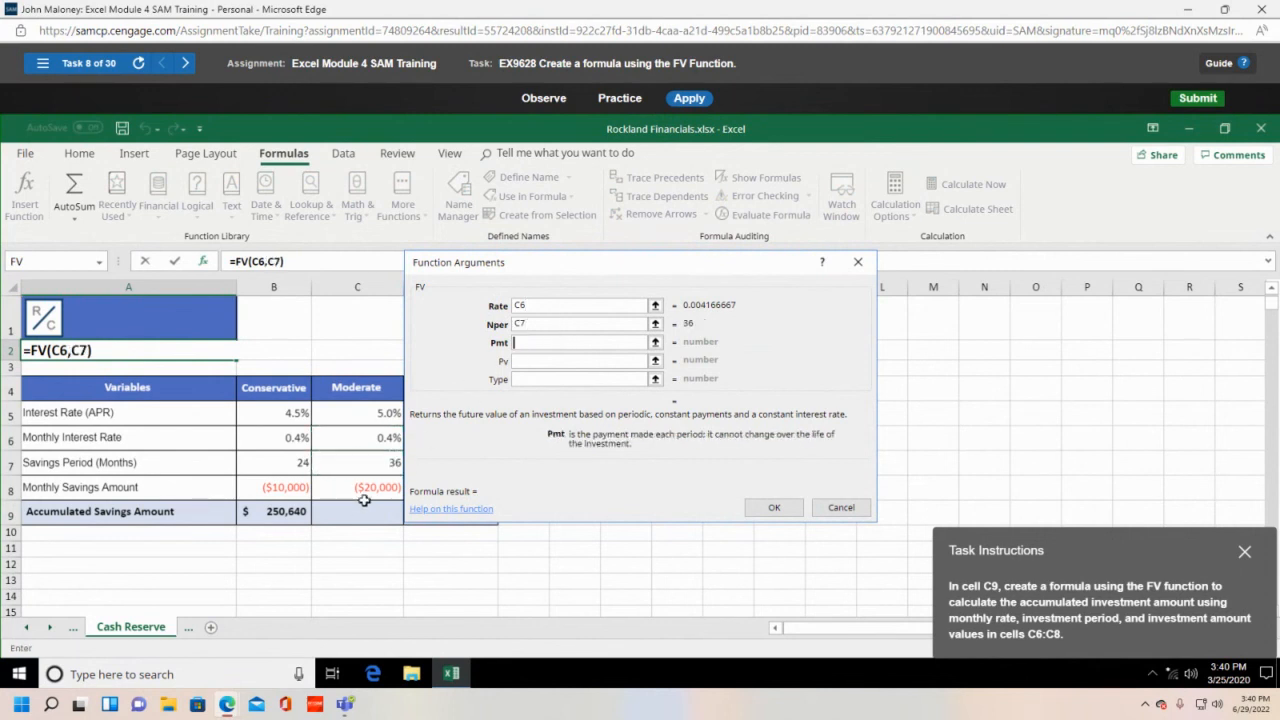
pyautogui.click(364, 489)
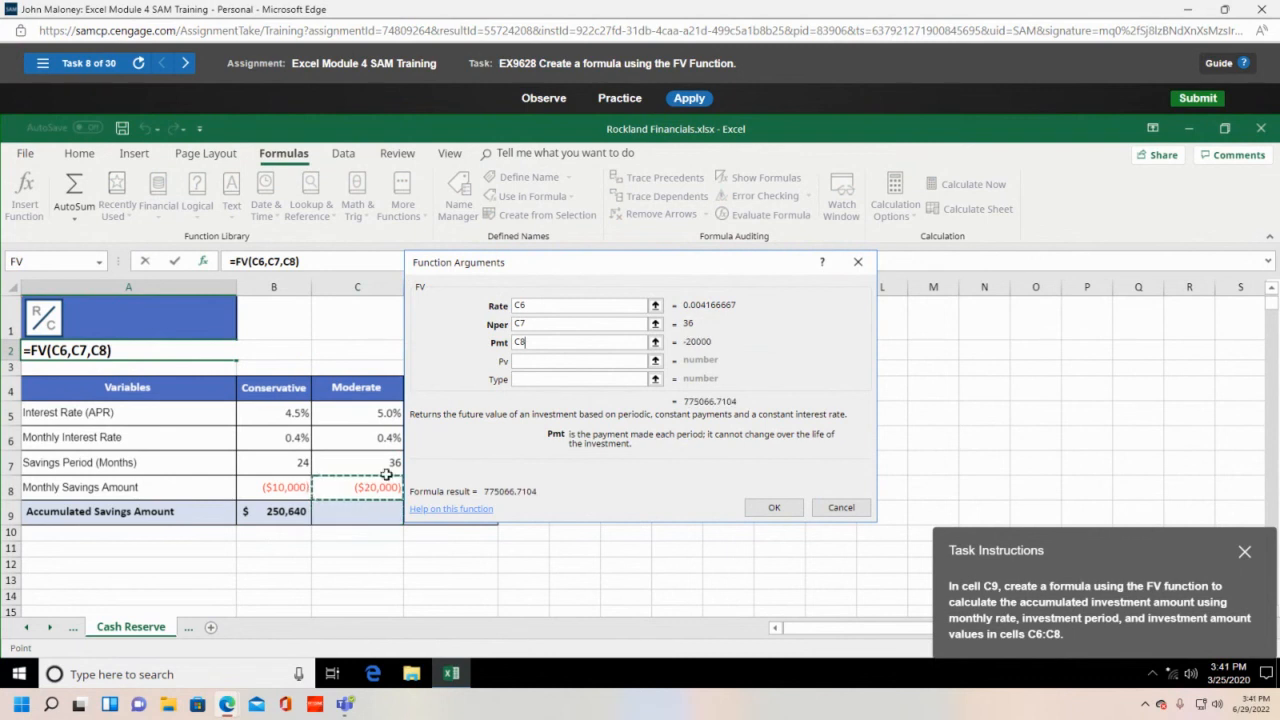
pyautogui.click(774, 507)
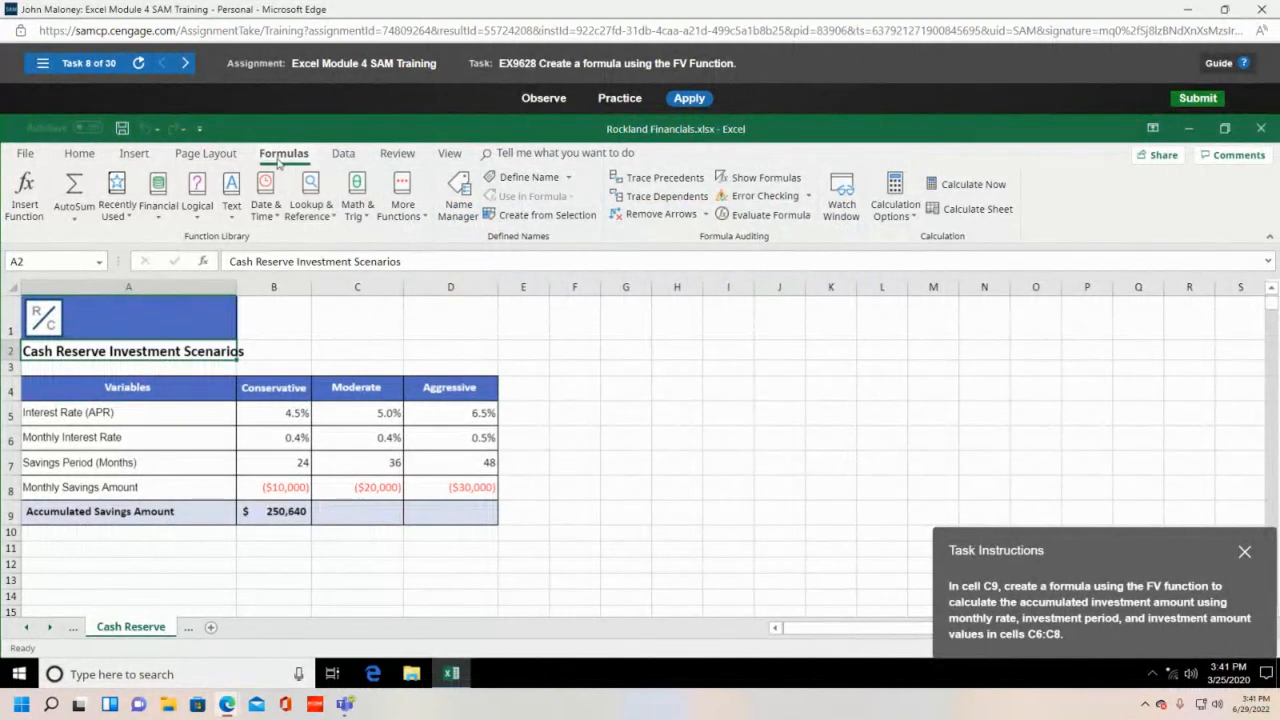
# - Insert the FV function from the Financial category with Insert Function
pyautogui.click(26, 207)
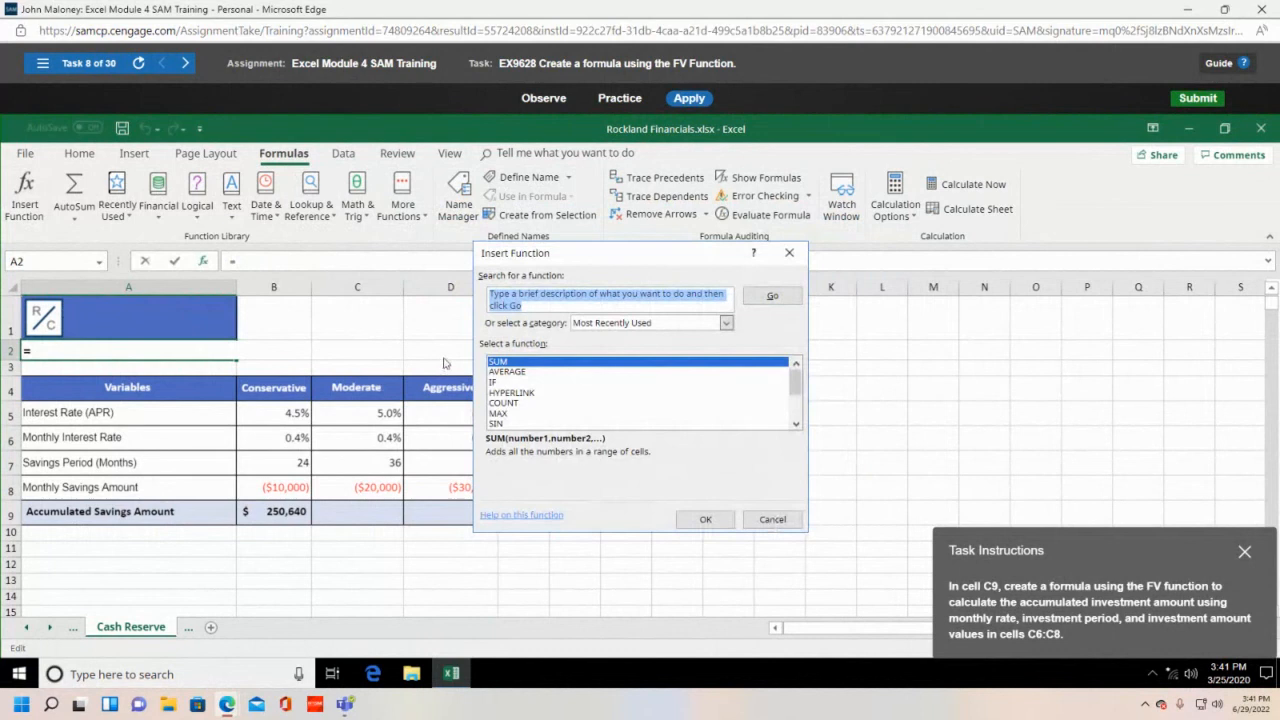
pyautogui.click(692, 323)
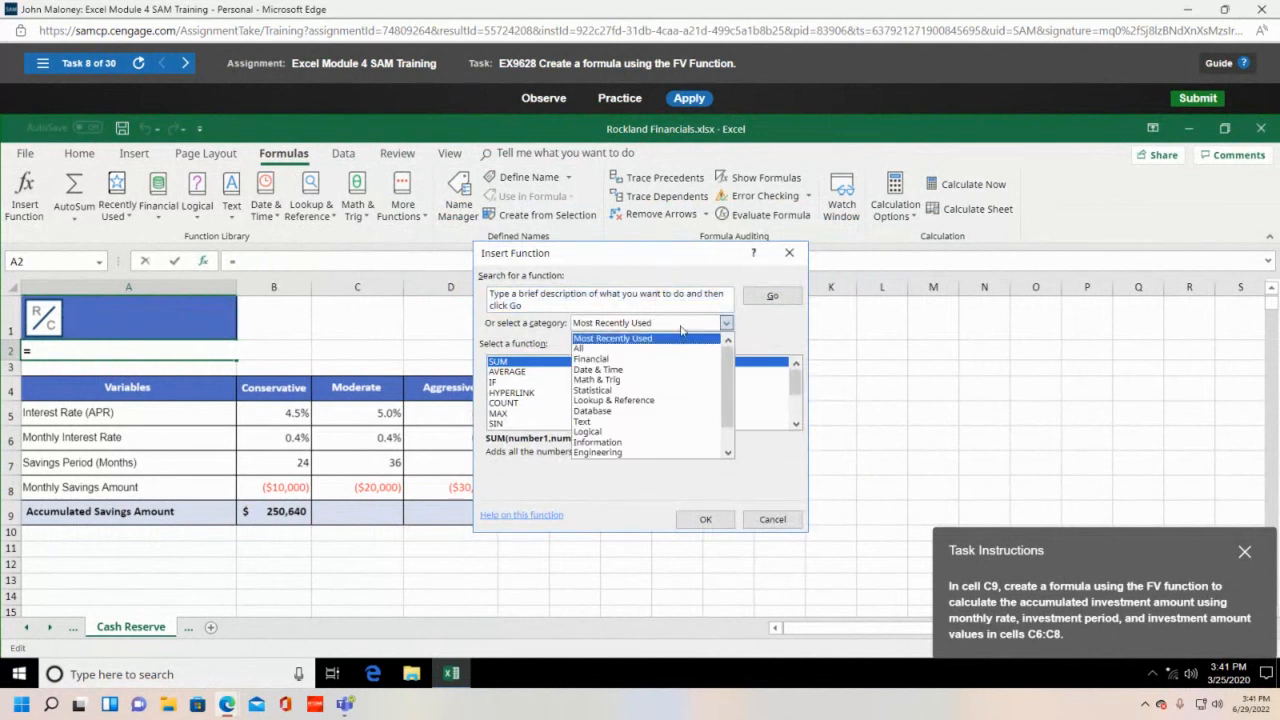
pyautogui.click(618, 362)
pyautogui.moveTo(797, 377); pyautogui.dragTo(796, 395)
pyautogui.click(498, 403)
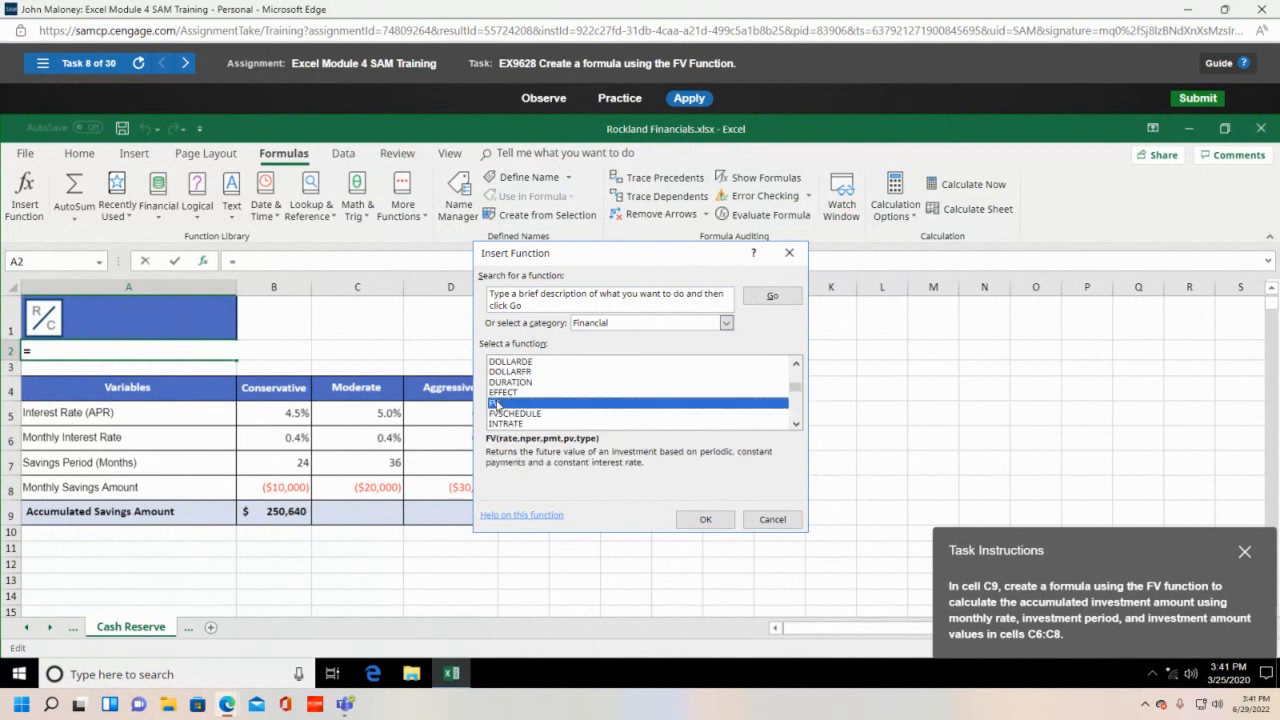
pyautogui.click(703, 520)
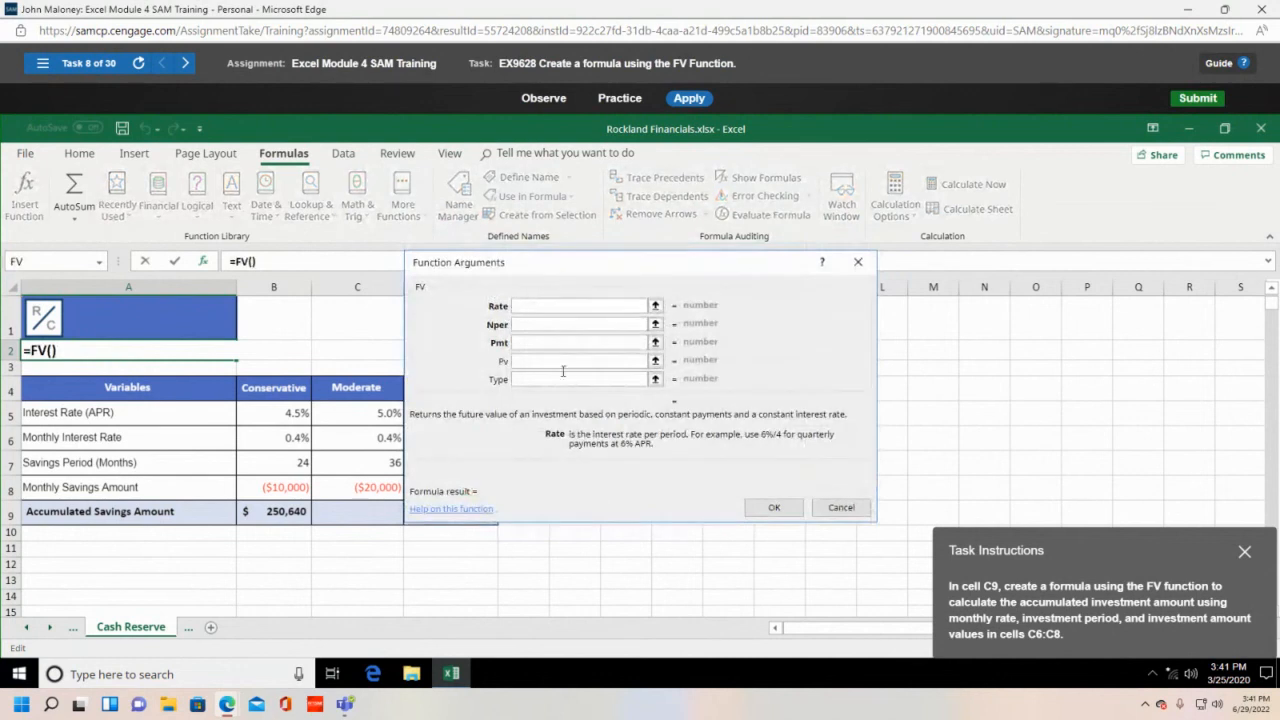
# - Set Rate C6, Nper C7 and Pmt C8 in the FV arguments and accept
pyautogui.moveTo(620, 269); pyautogui.dragTo(785, 255)
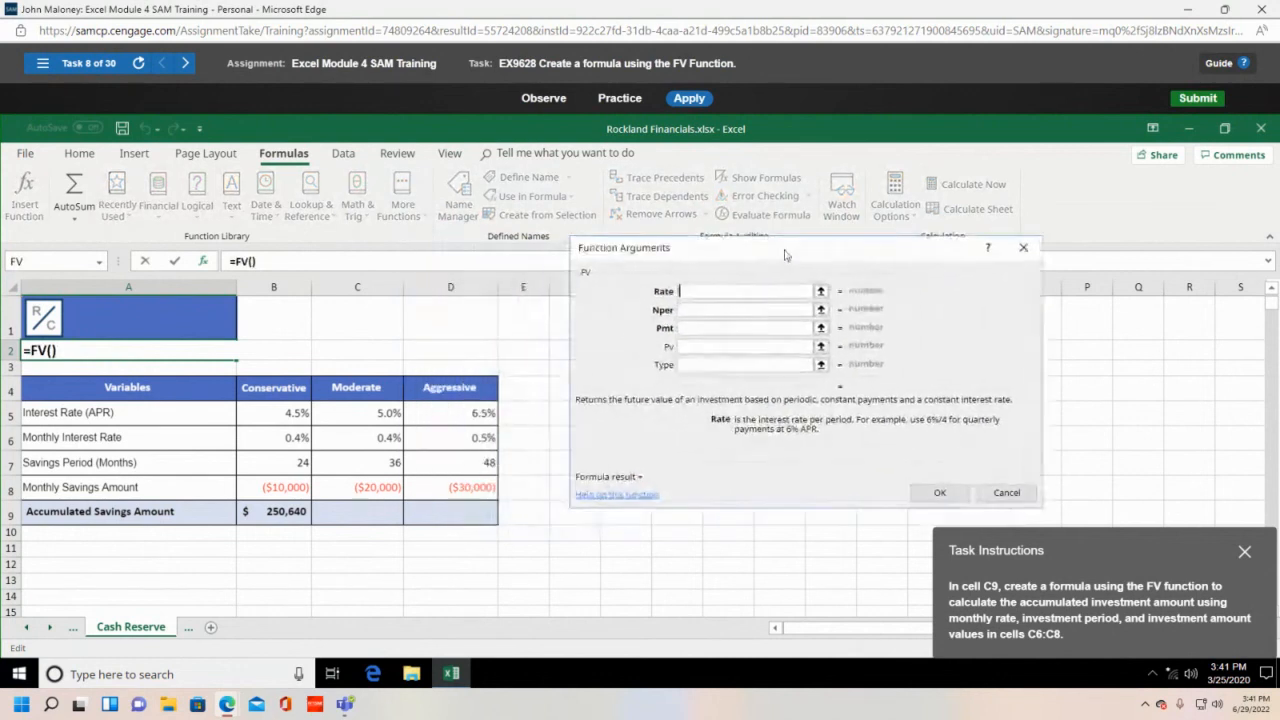
pyautogui.click(376, 440)
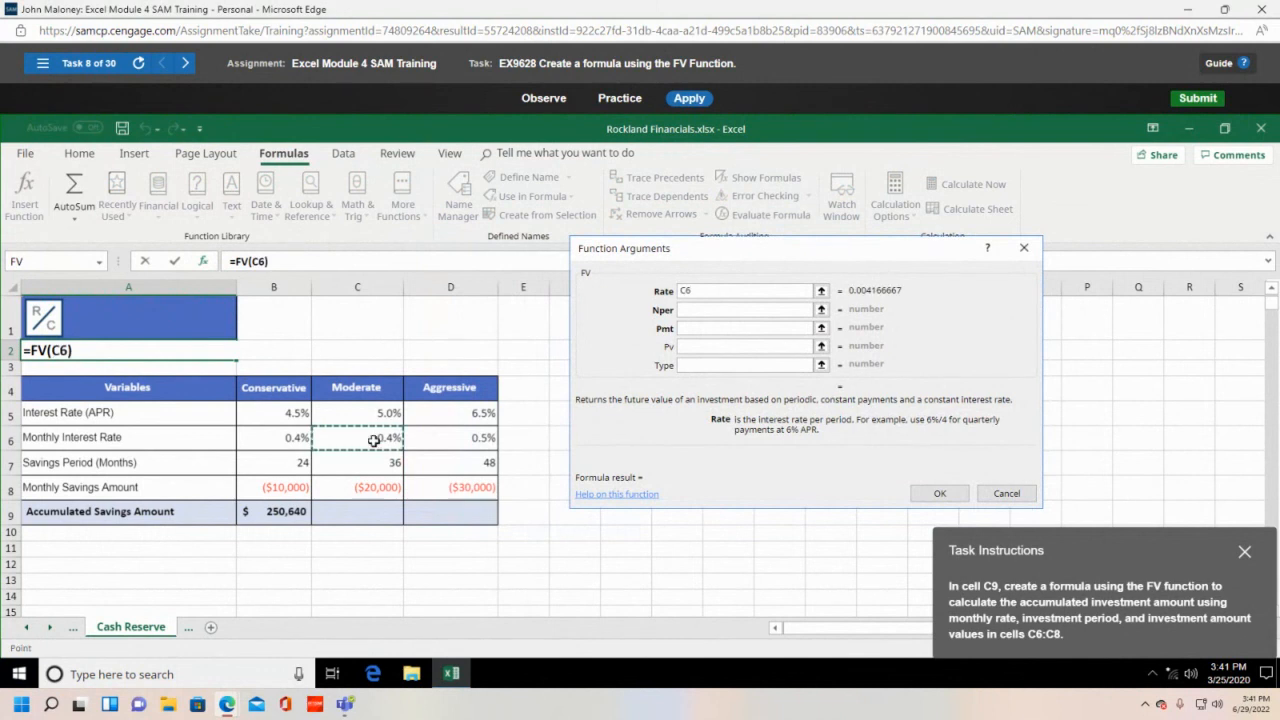
pyautogui.click(724, 306)
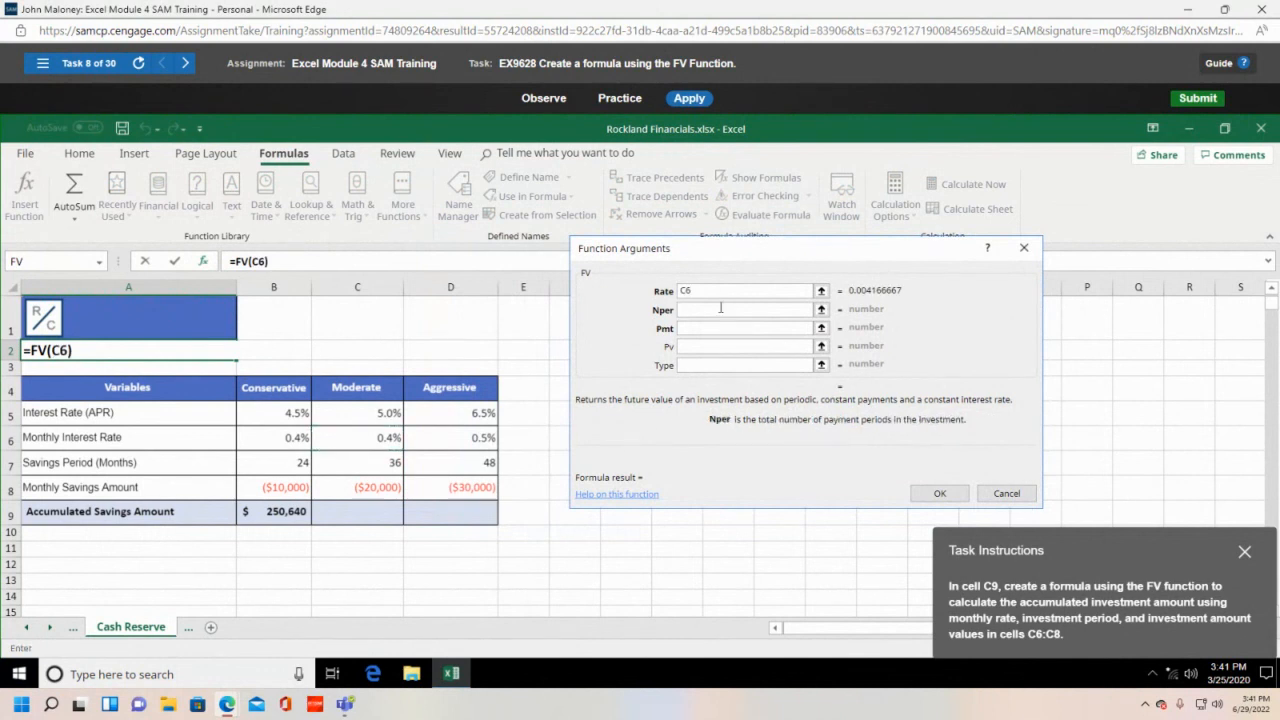
pyautogui.click(334, 470)
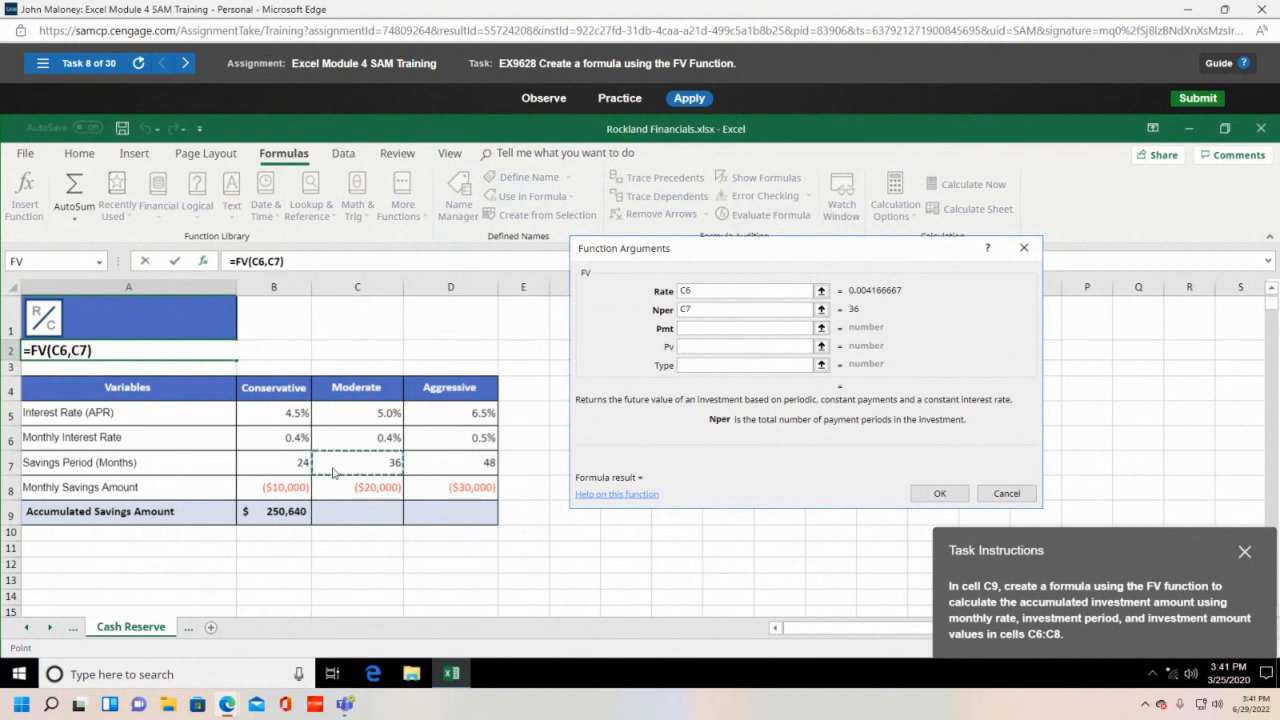
pyautogui.click(737, 326)
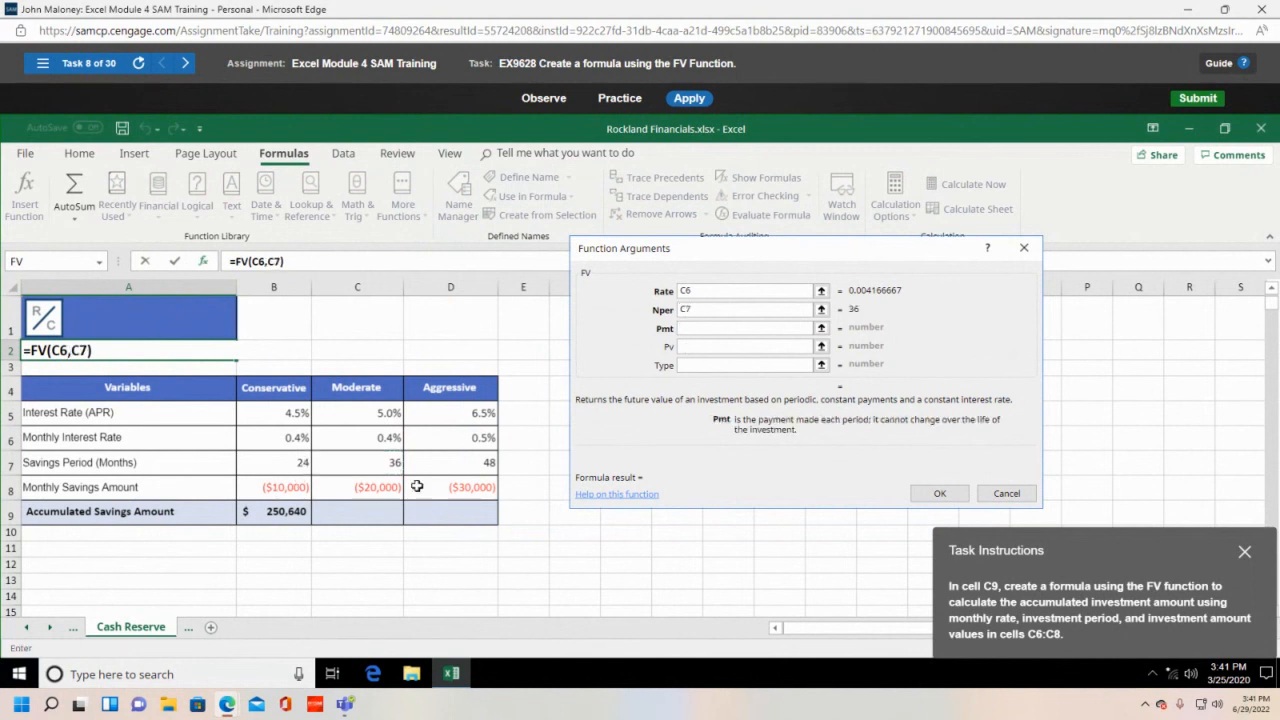
pyautogui.click(360, 488)
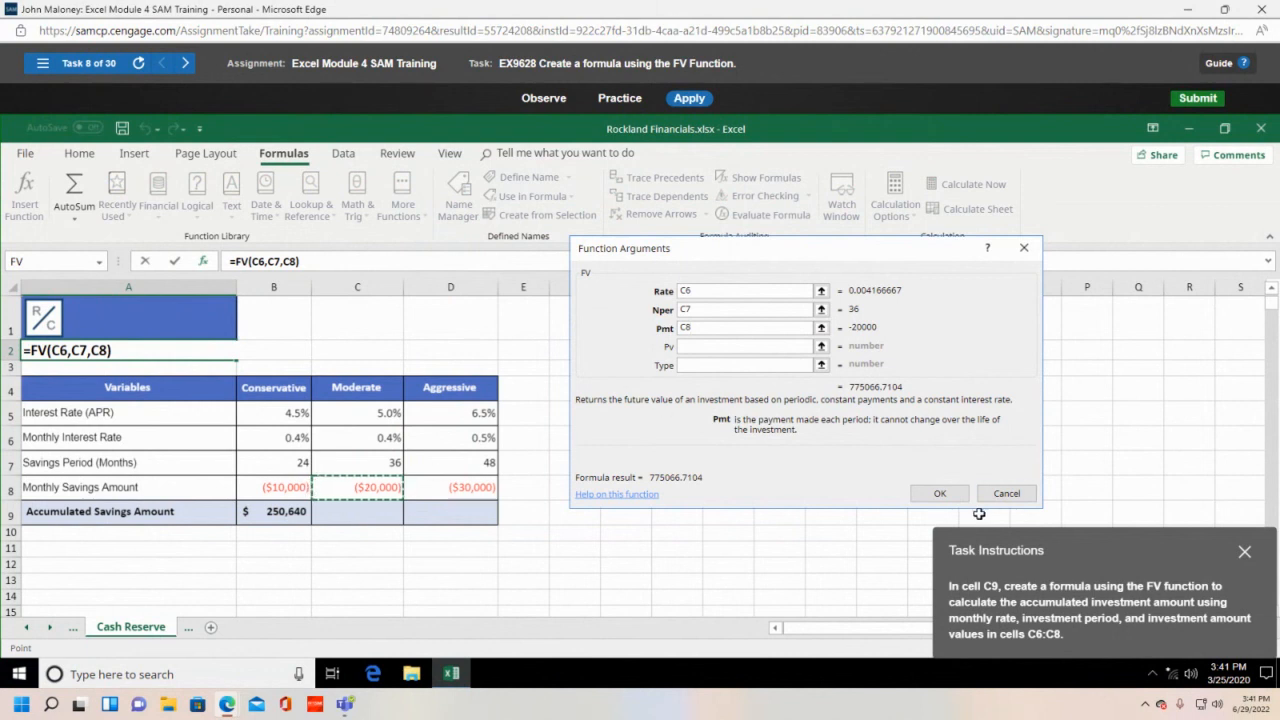
pyautogui.click(939, 493)
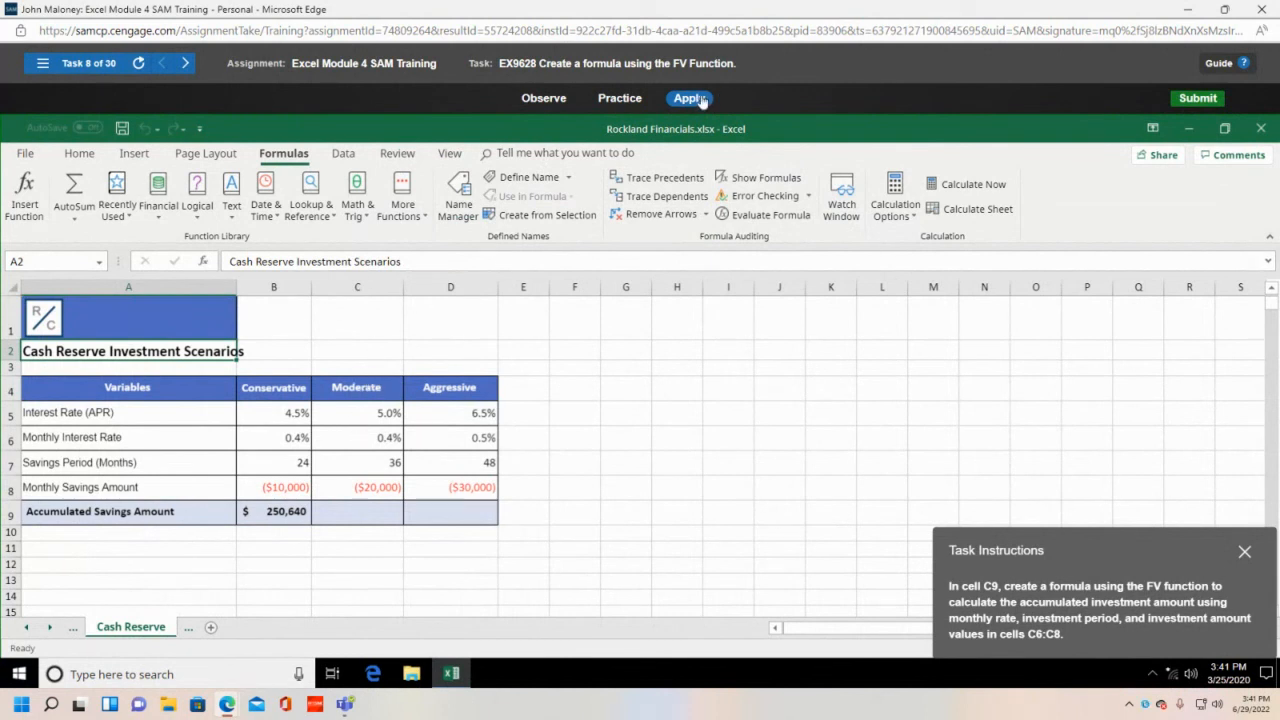
# - Enter =FV(C6,C7,C8) in C9, giving $775,067
pyautogui.click(367, 510)
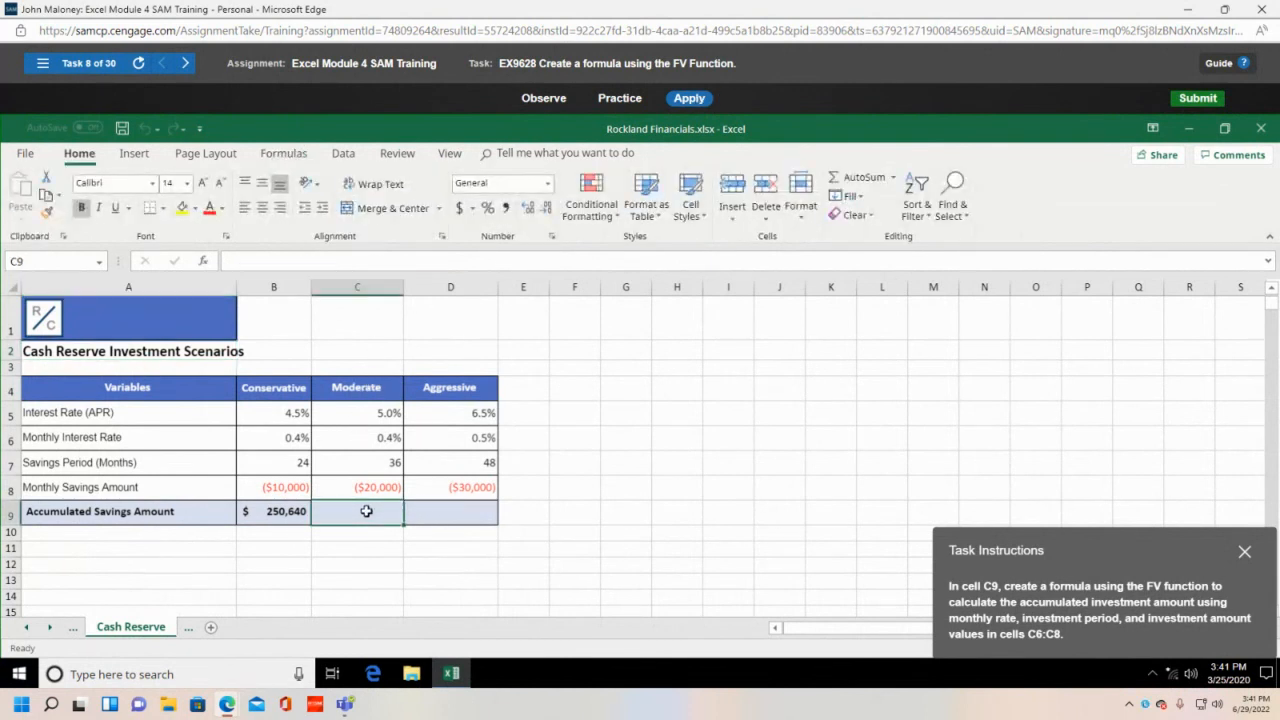
pyautogui.write('=fv(')
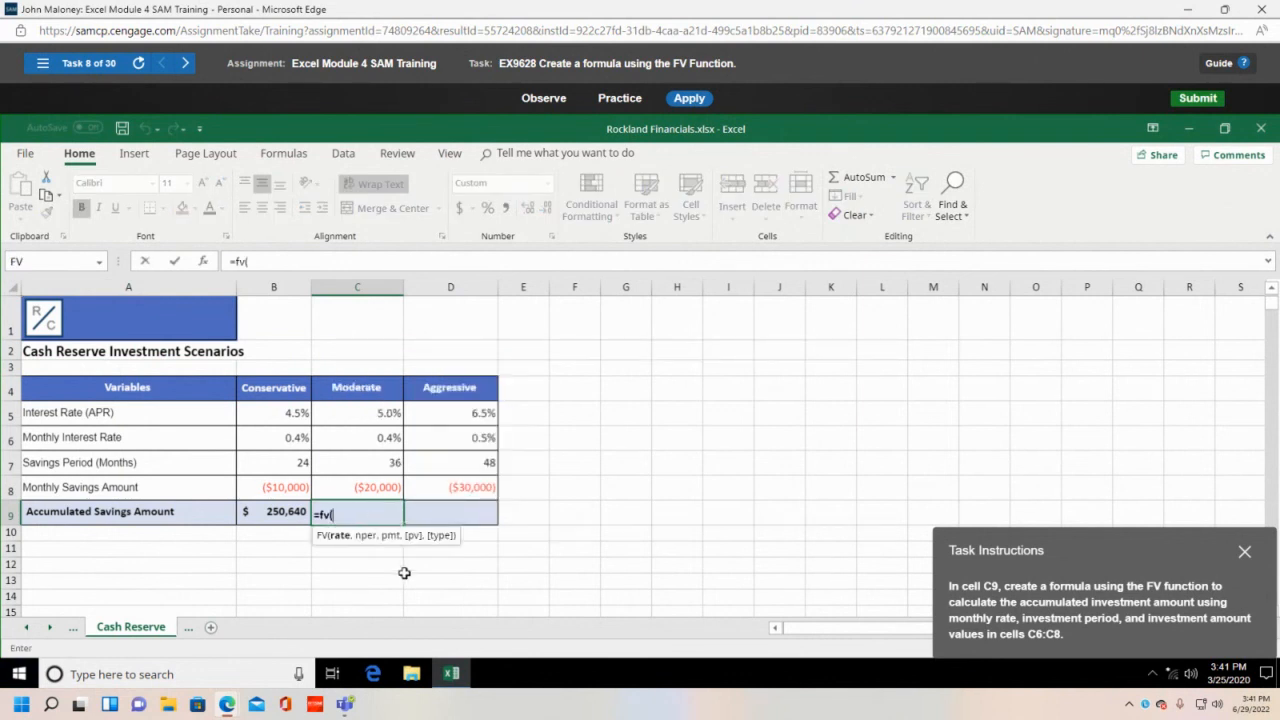
pyautogui.click(380, 445)
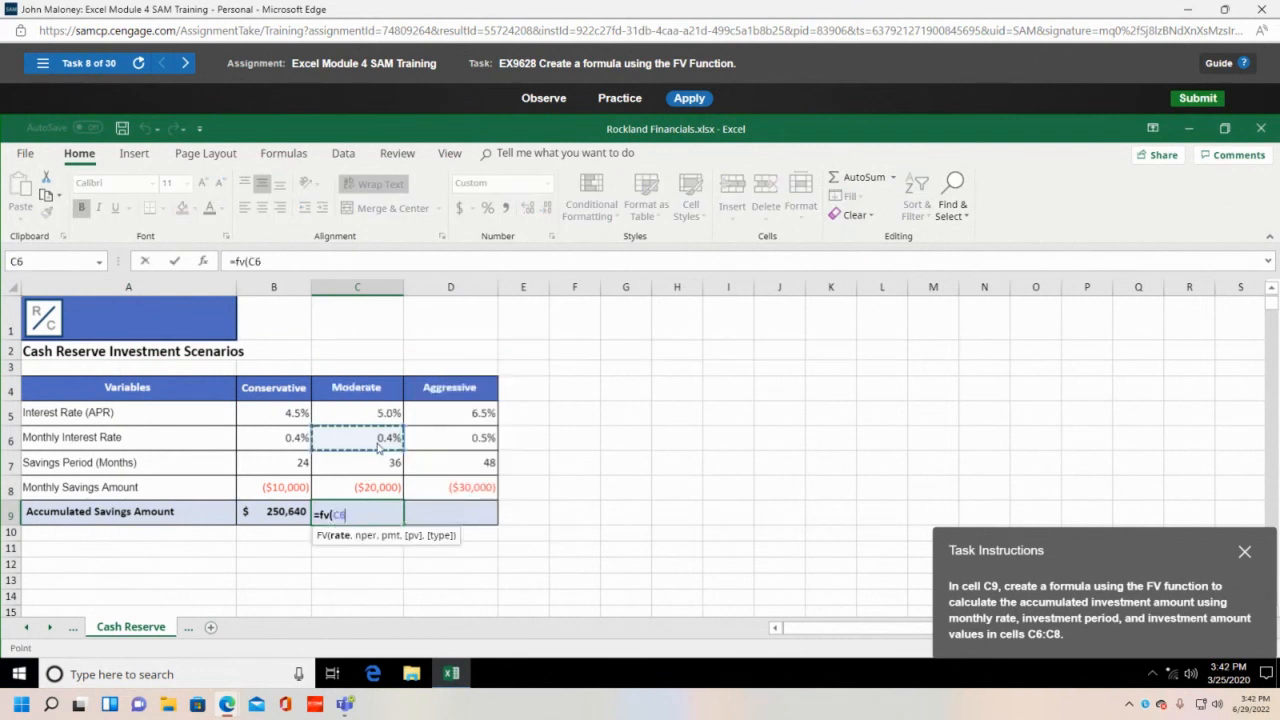
pyautogui.write(',')
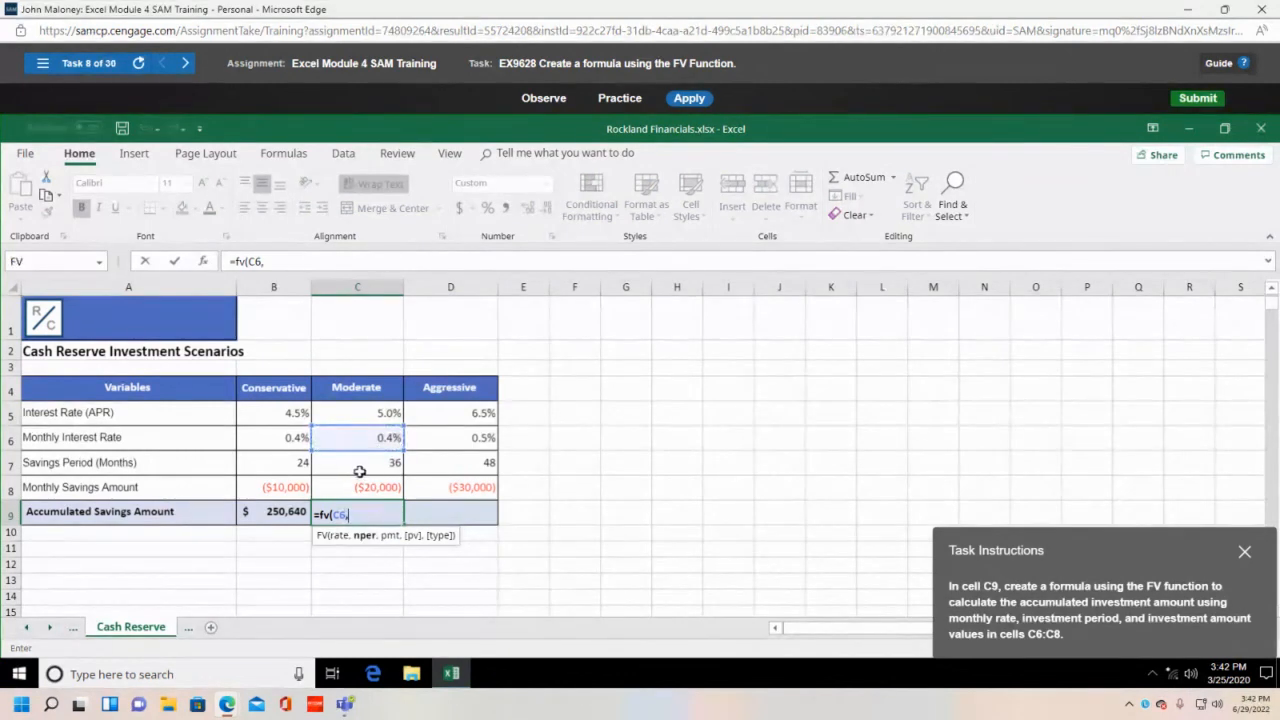
pyautogui.click(386, 466)
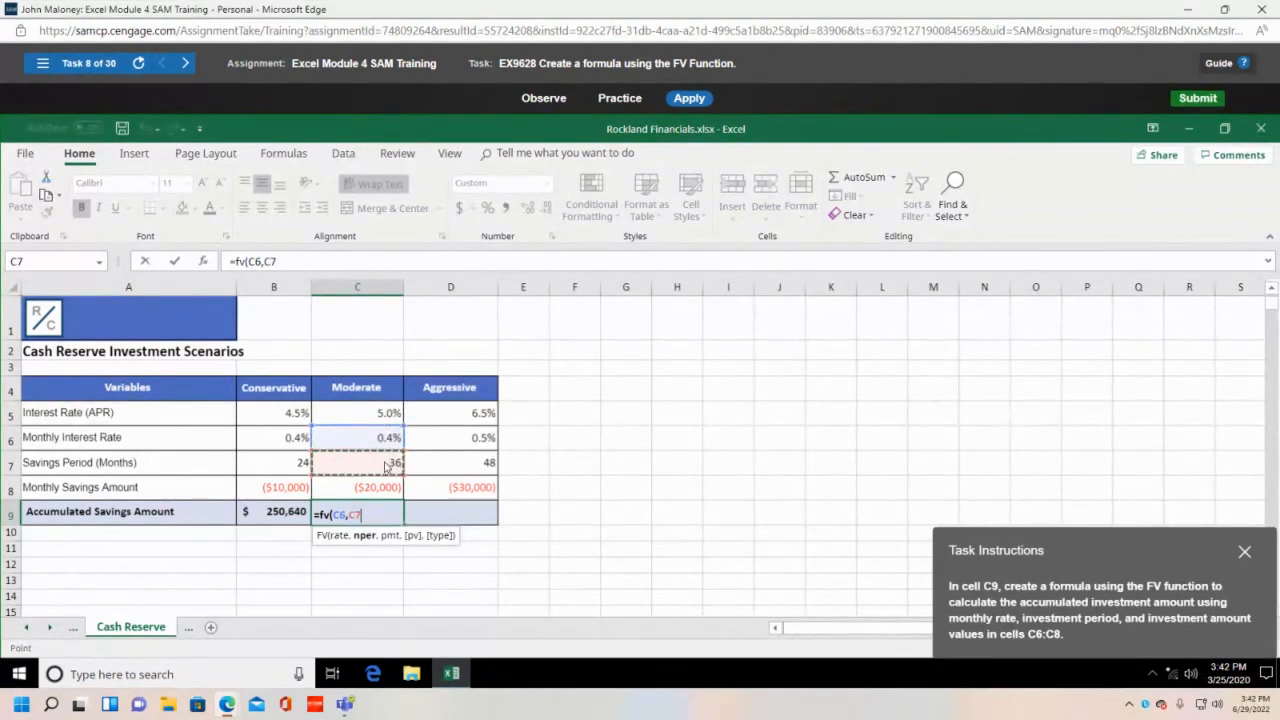
pyautogui.write(',')
pyautogui.click(383, 496)
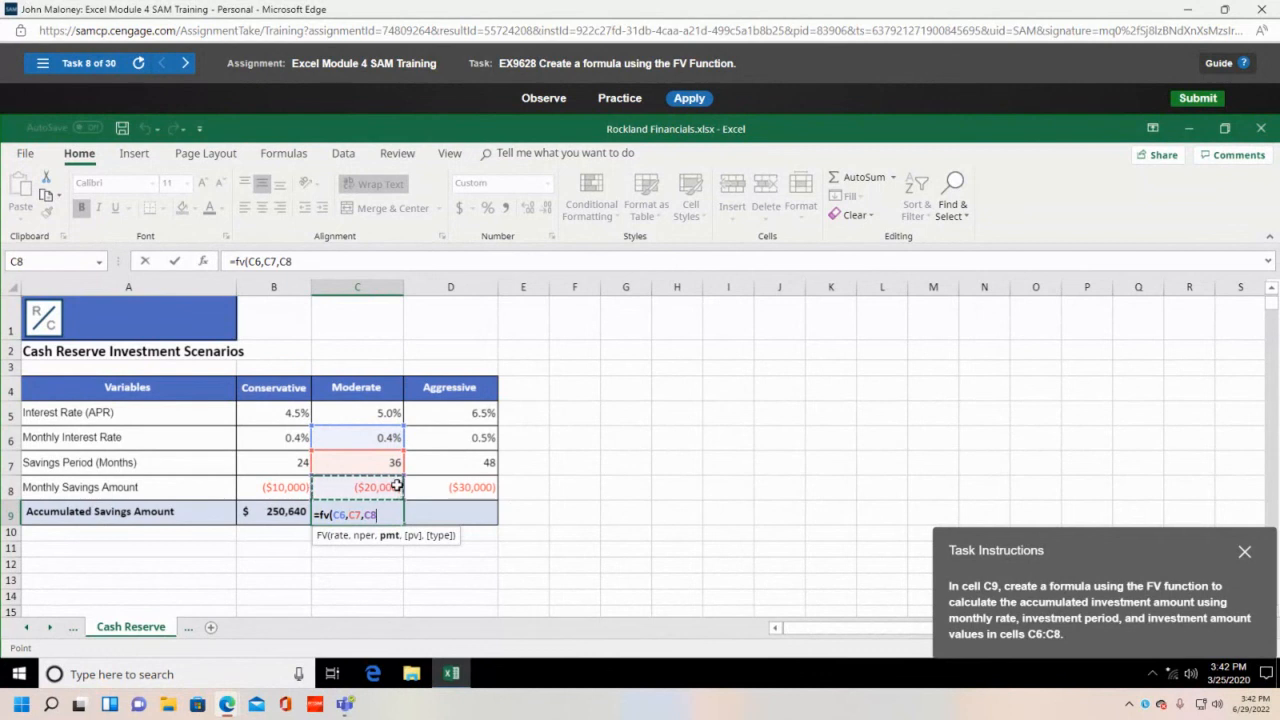
pyautogui.write(')')
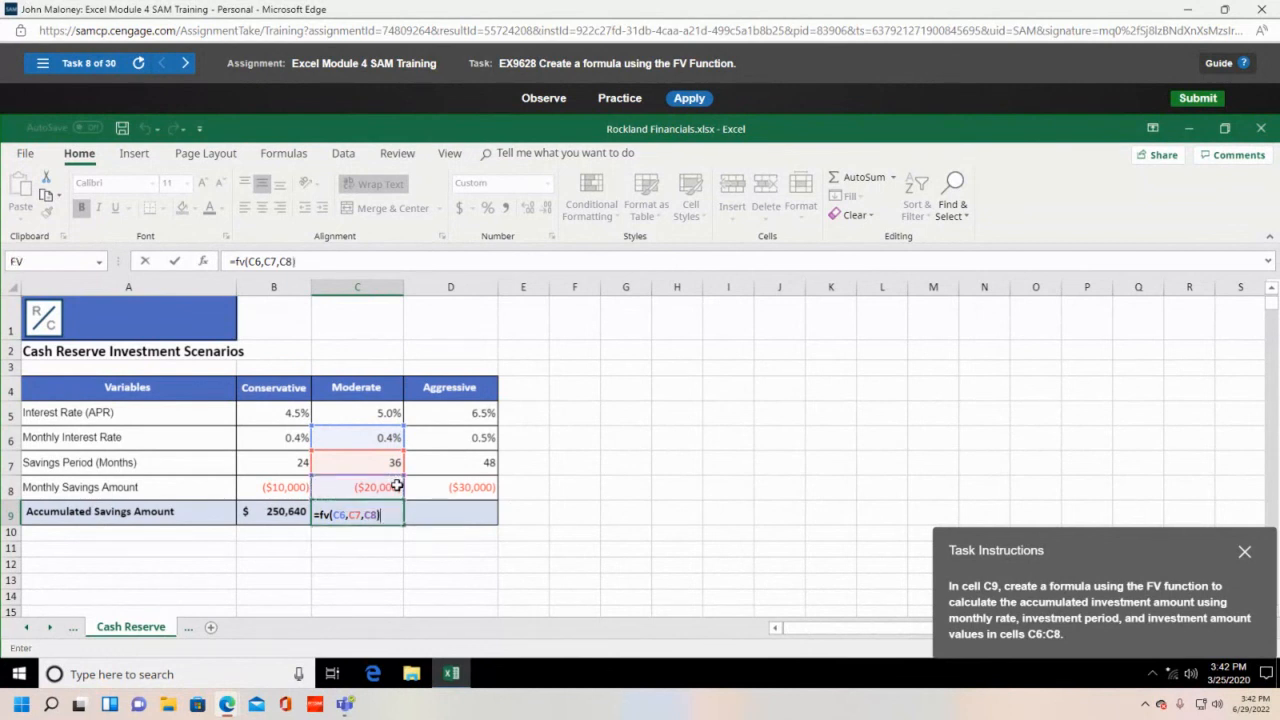
pyautogui.press('Return')
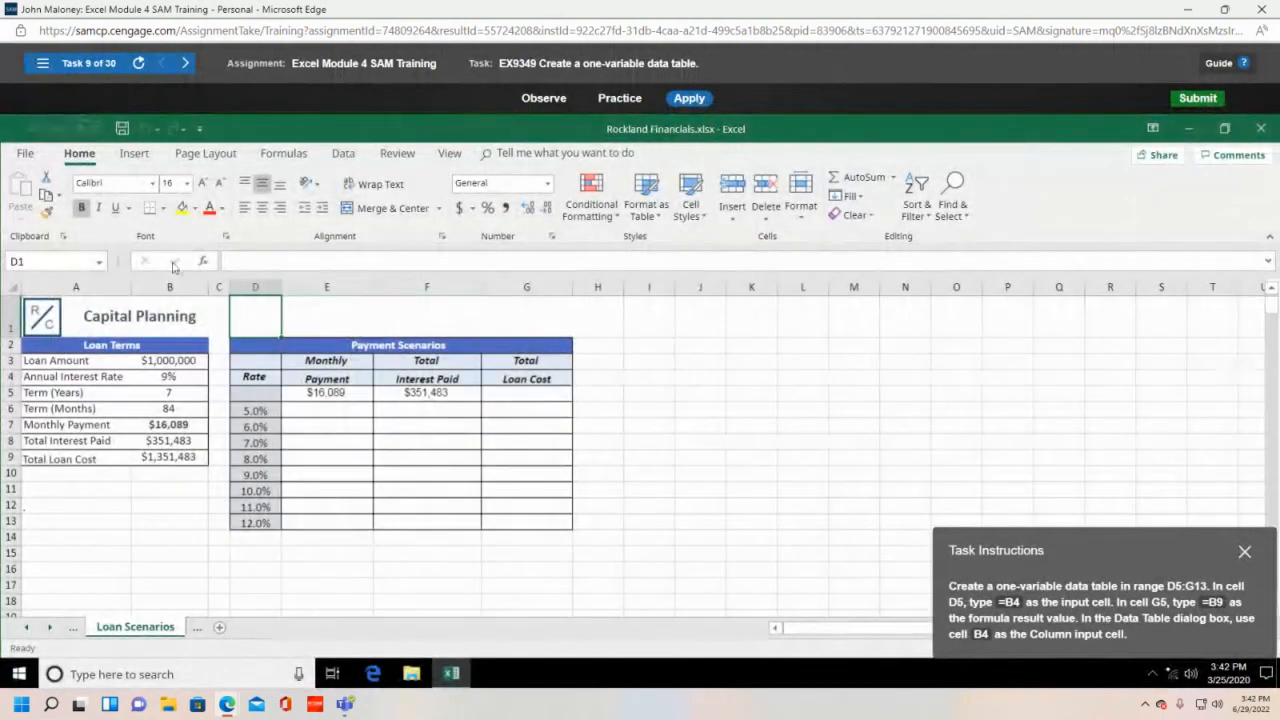
# - Reopen task 8, Create a formula using the FV Function, from the task list
pyautogui.click(43, 64)
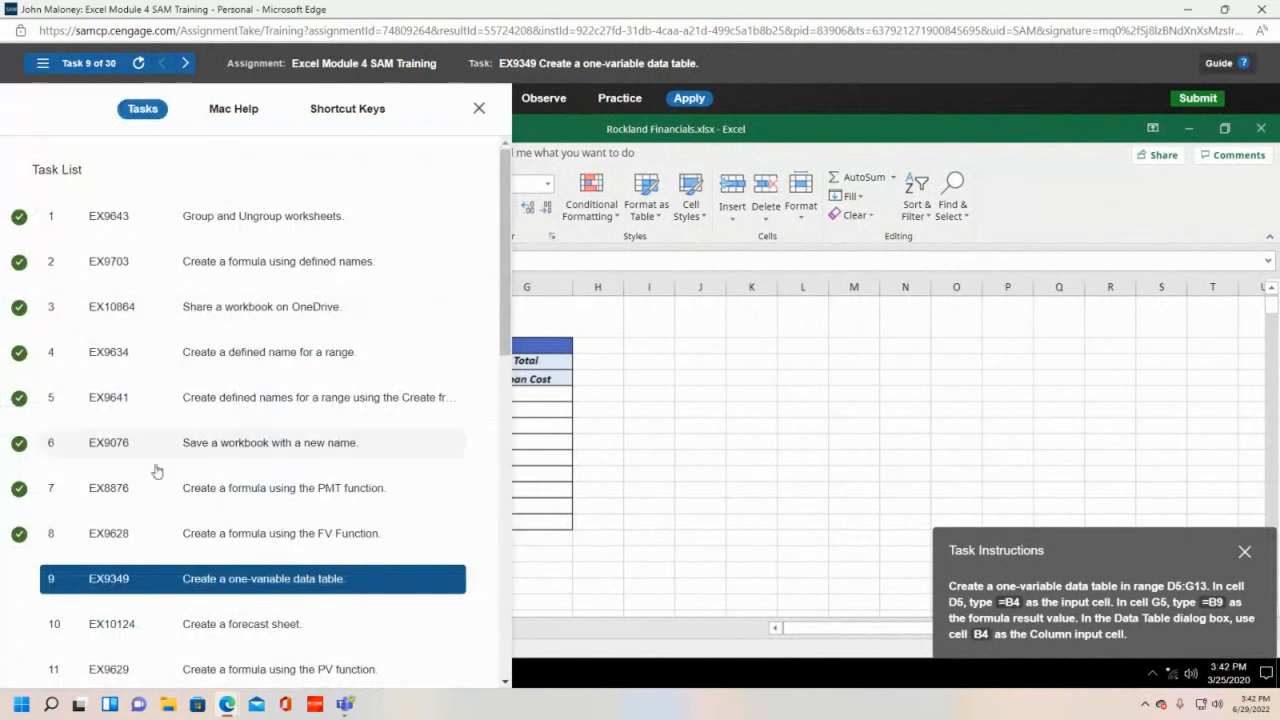
pyautogui.click(271, 537)
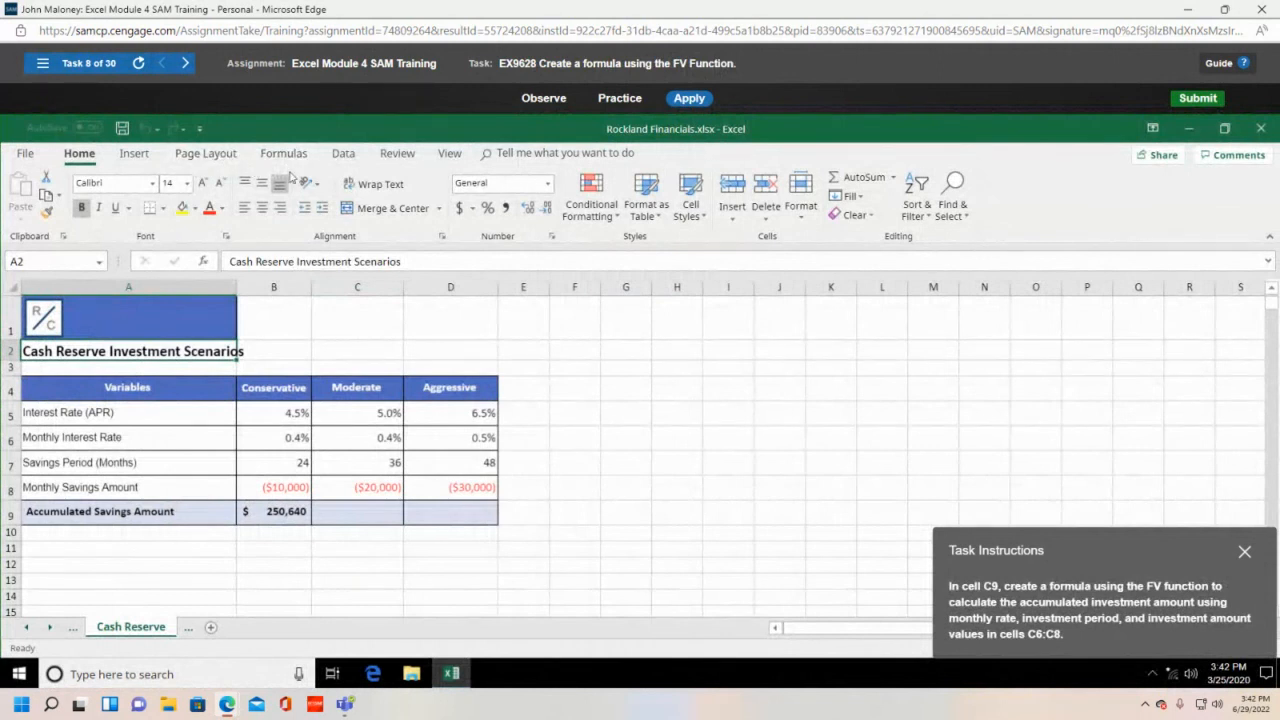
# - Enter =FV(C6,C7,C8) in C9 to show $775,067, then close the SAM training window
pyautogui.click(370, 509)
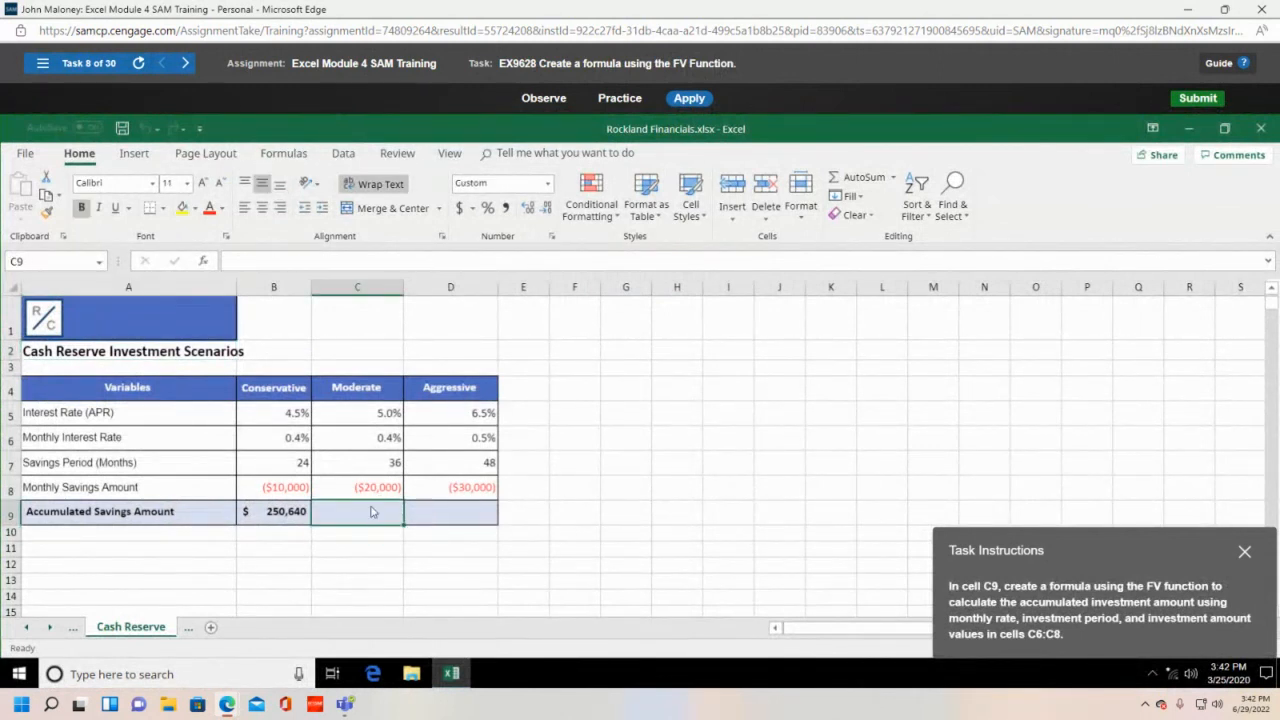
pyautogui.write('=')
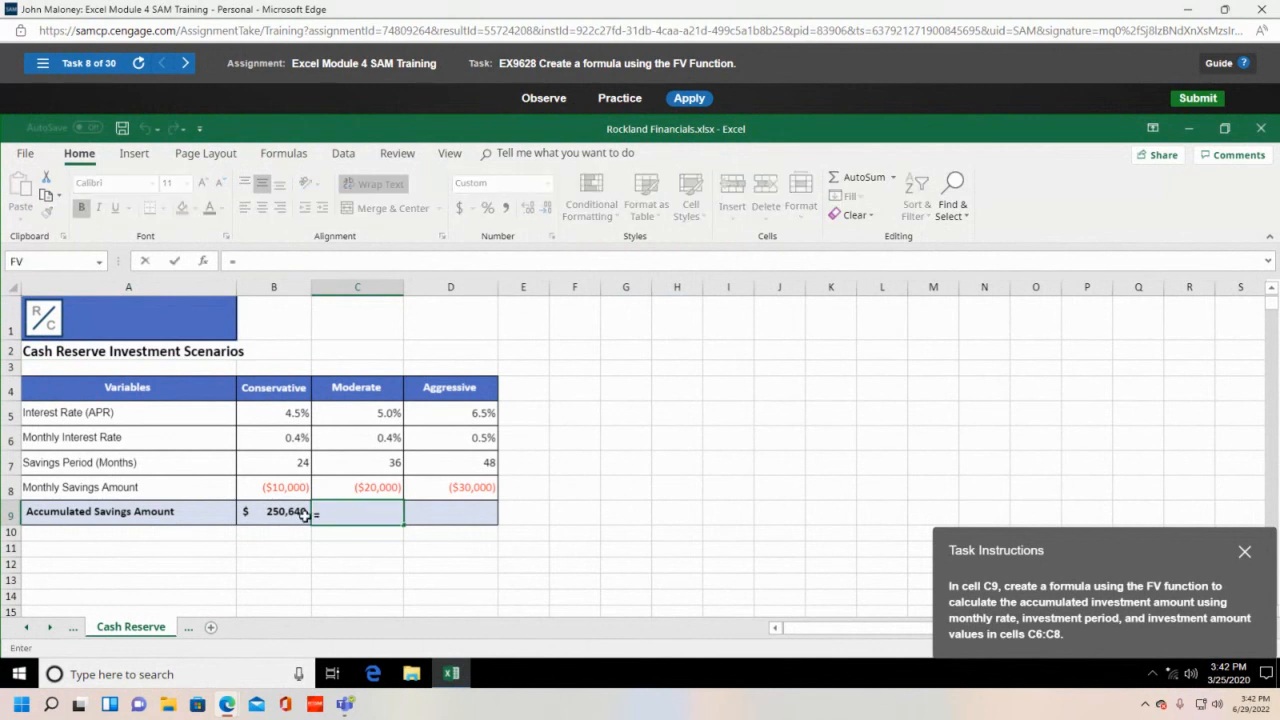
pyautogui.write('fv(')
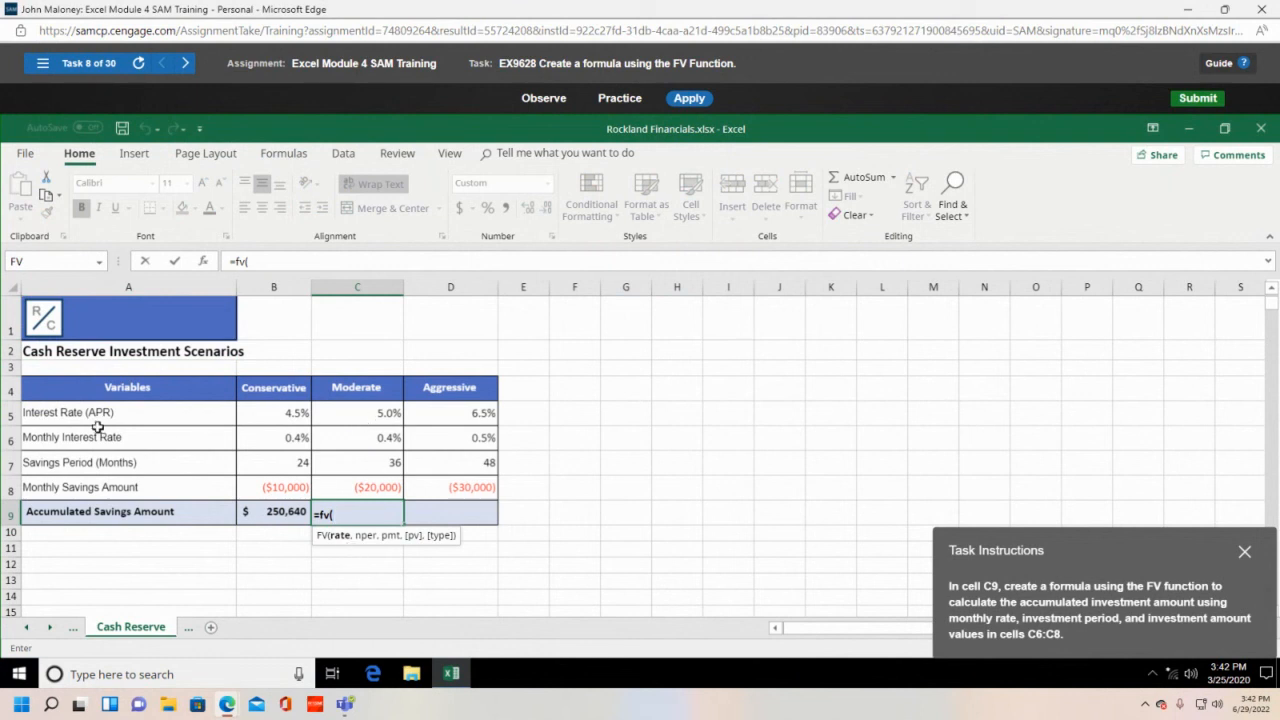
pyautogui.click(382, 442)
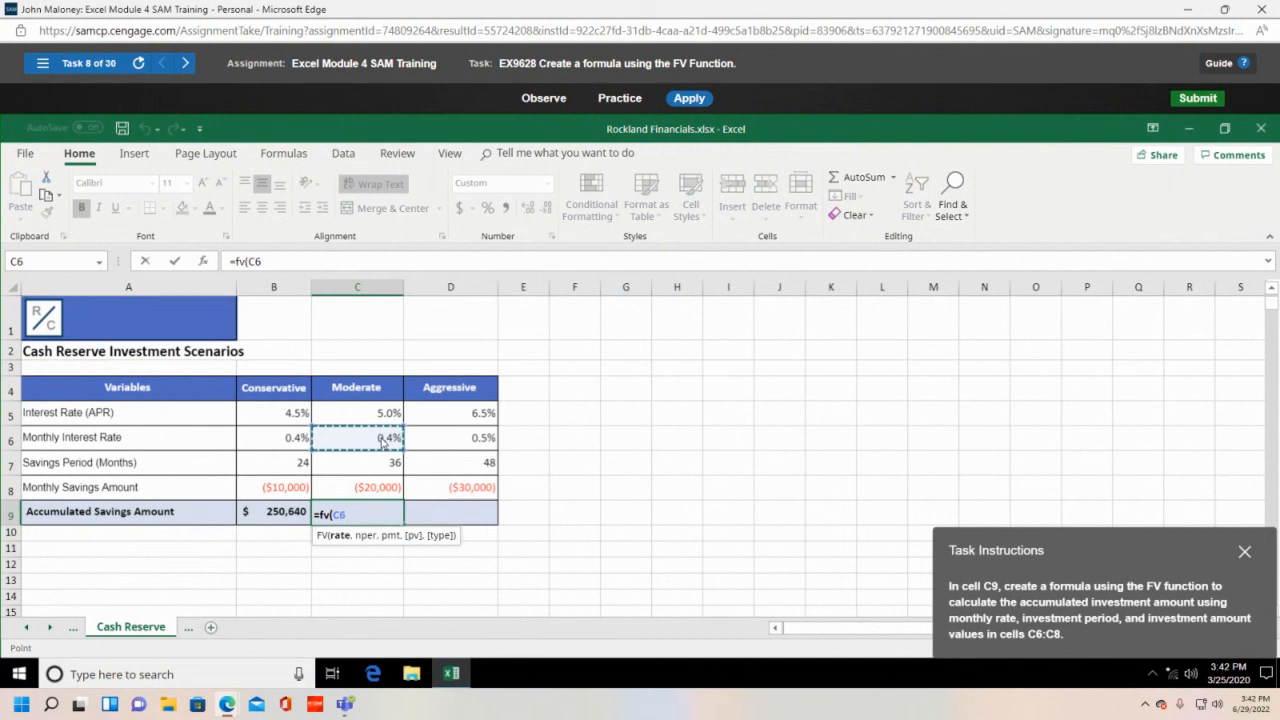
pyautogui.write(',')
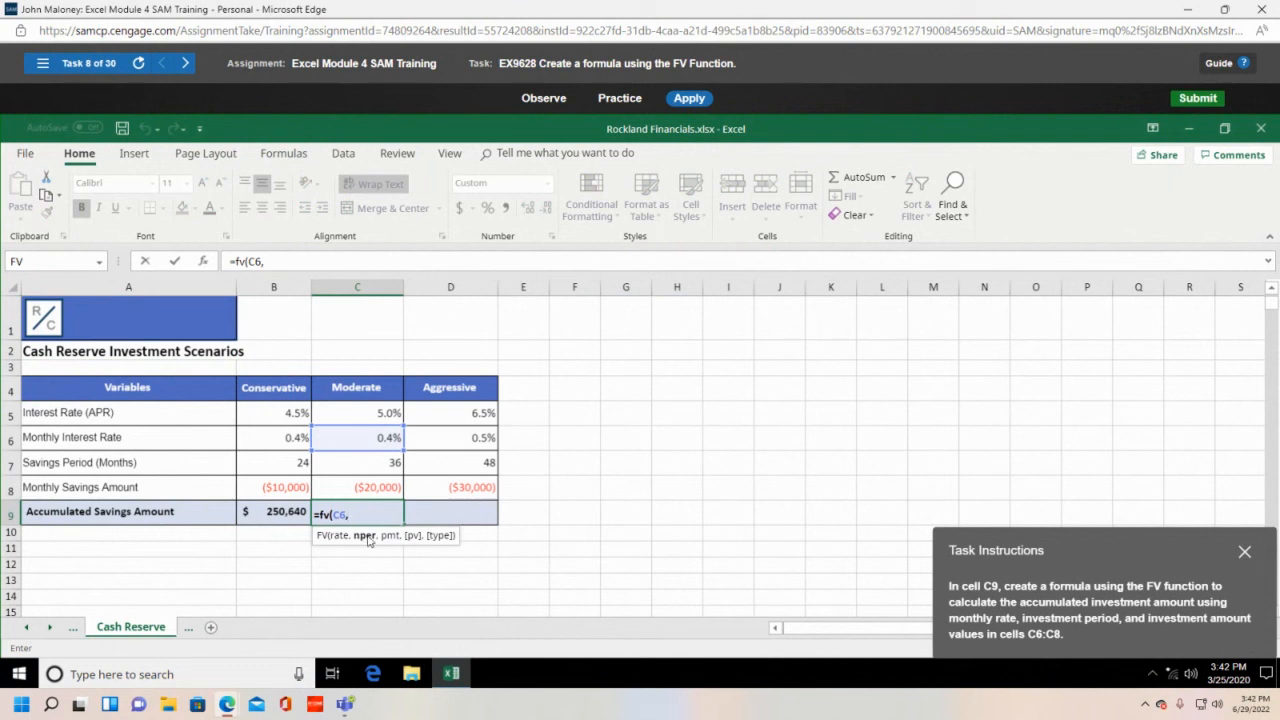
pyautogui.click(377, 466)
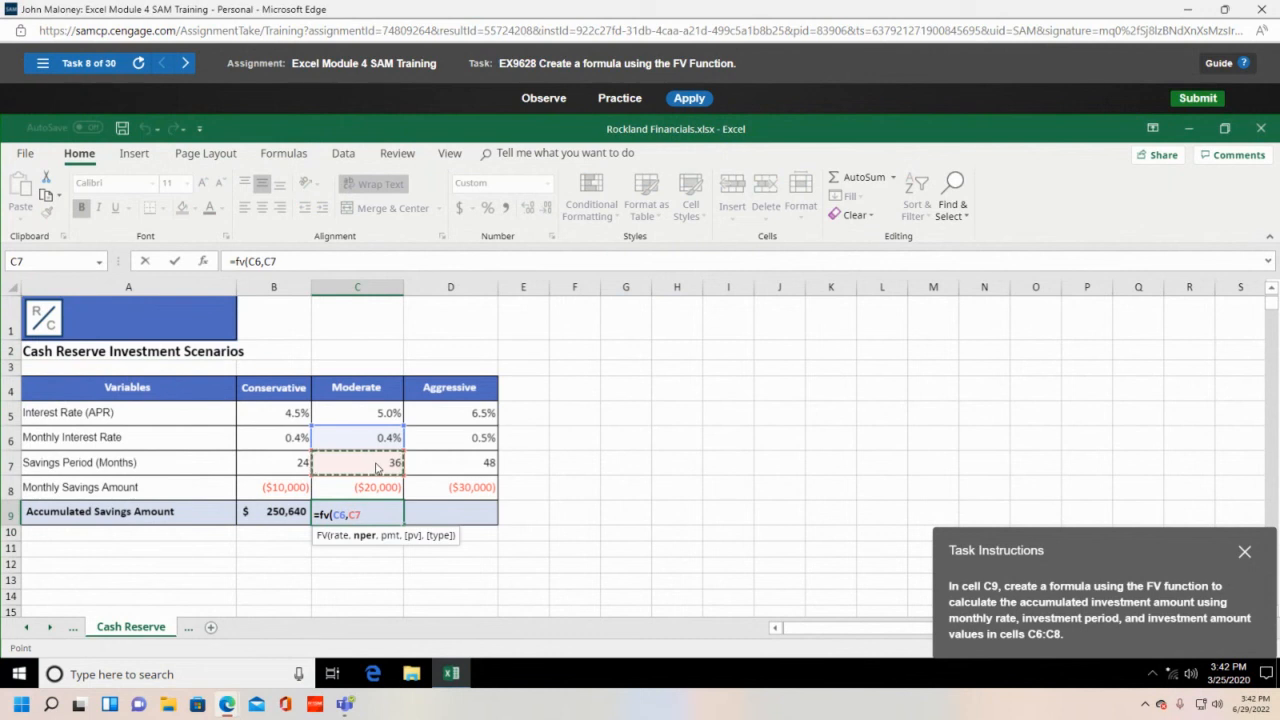
pyautogui.write(',')
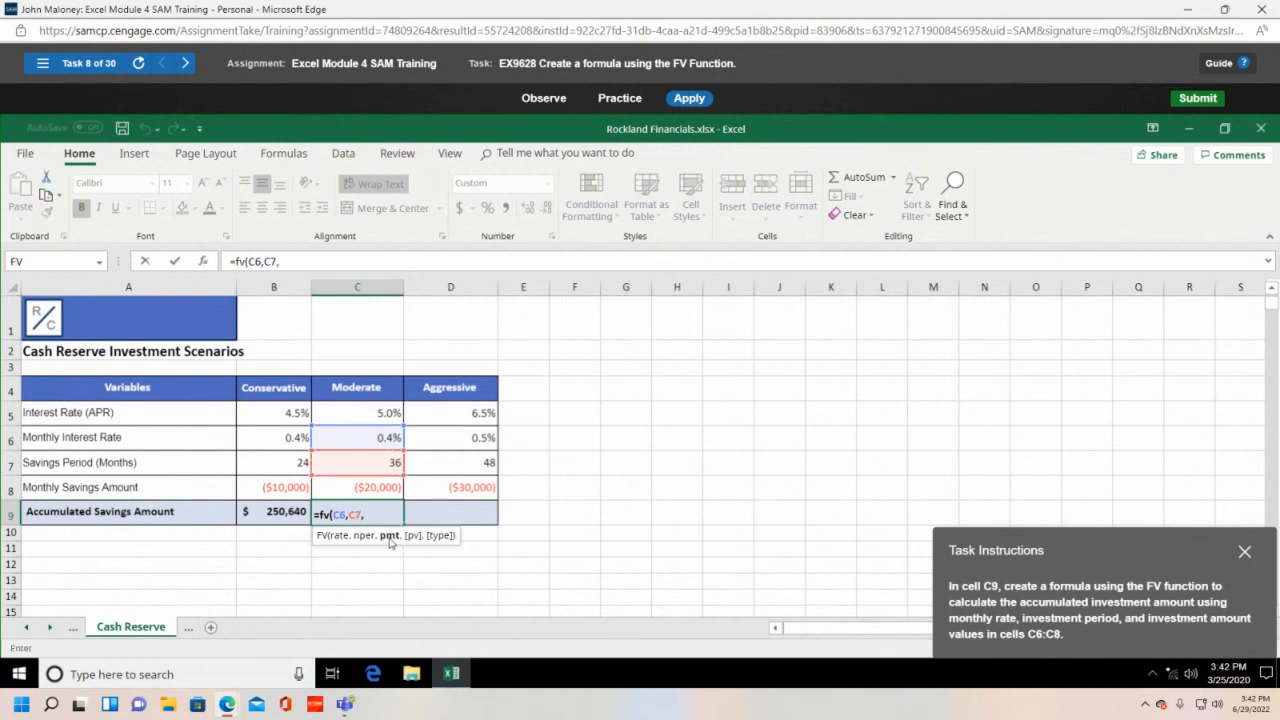
pyautogui.click(365, 487)
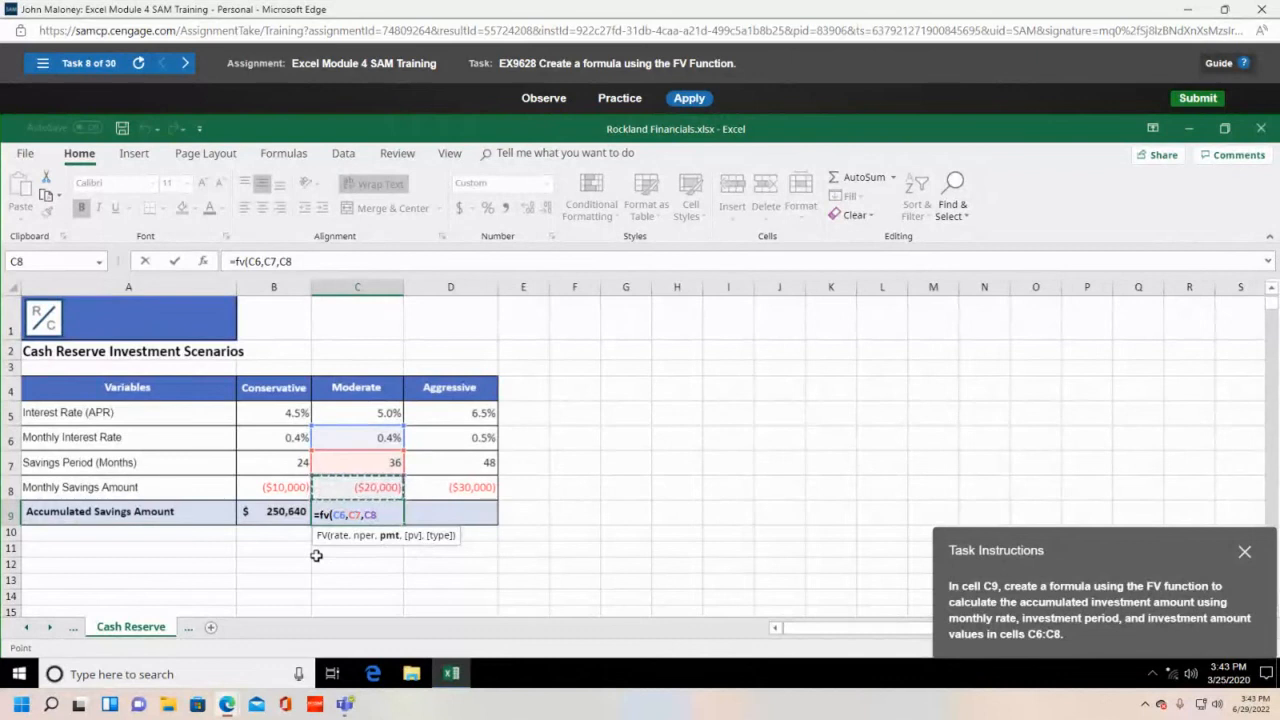
pyautogui.write(')')
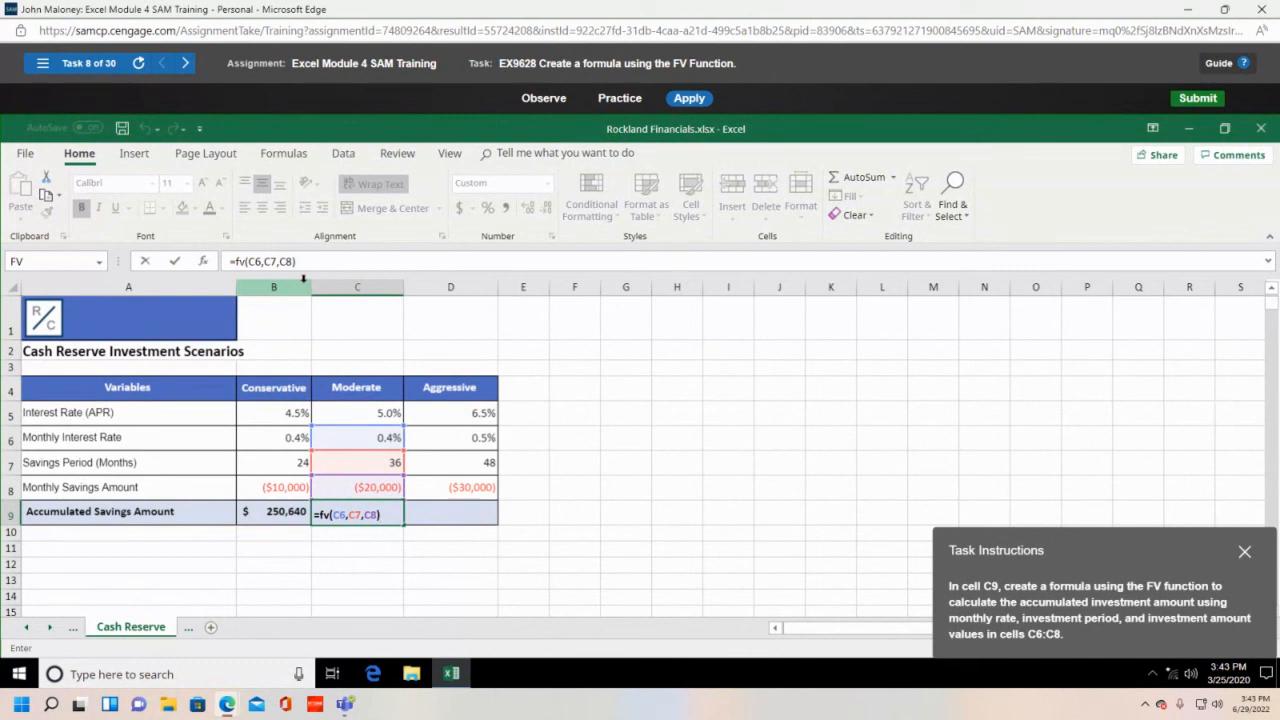
pyautogui.press('Return')
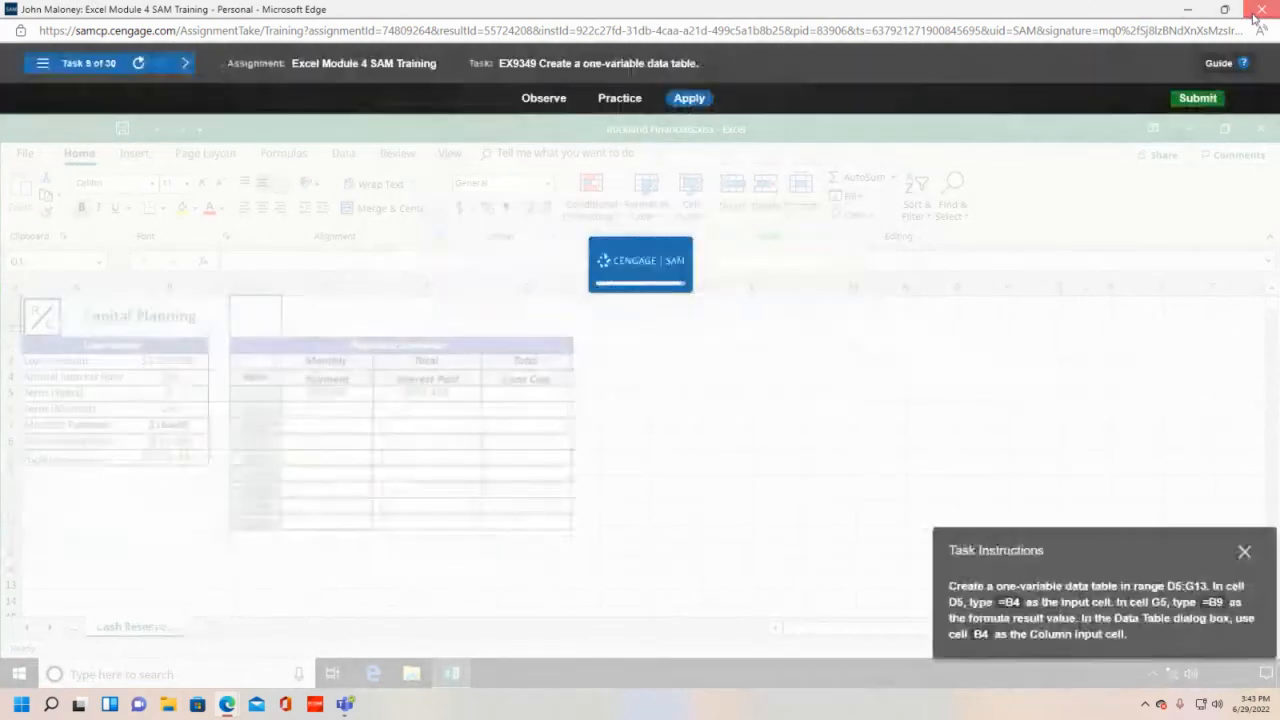
pyautogui.click(1258, 12)
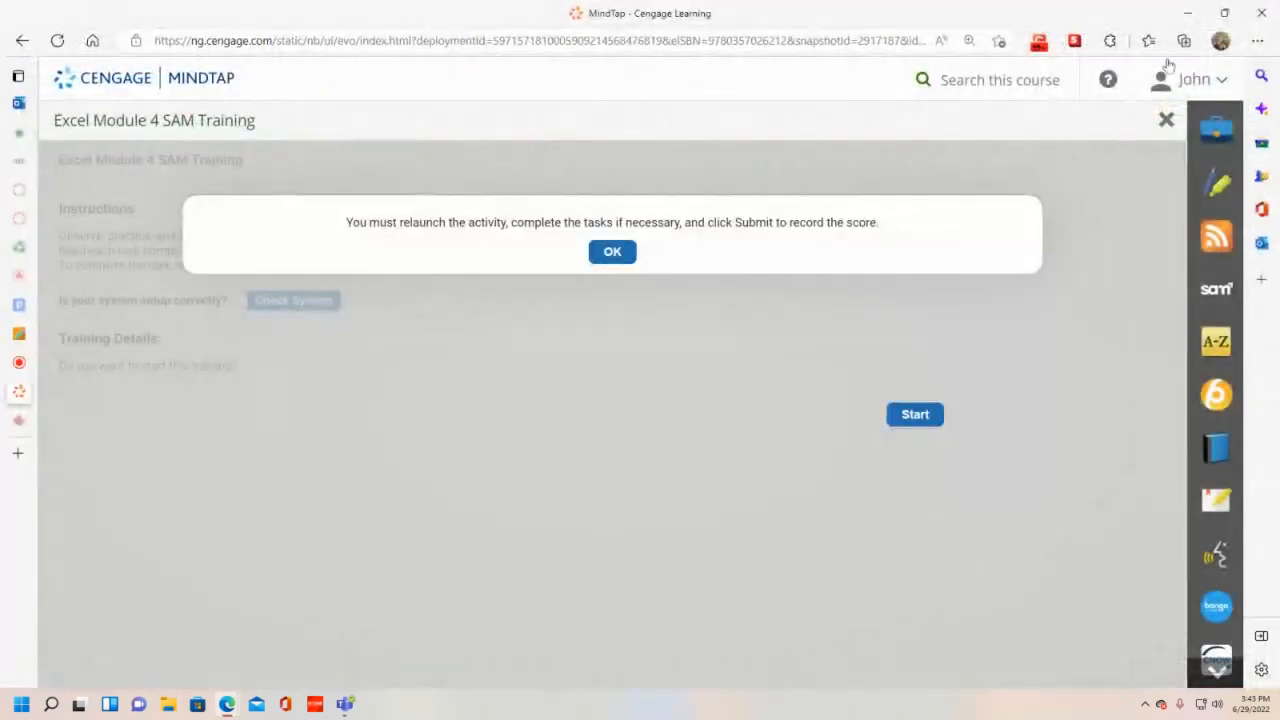